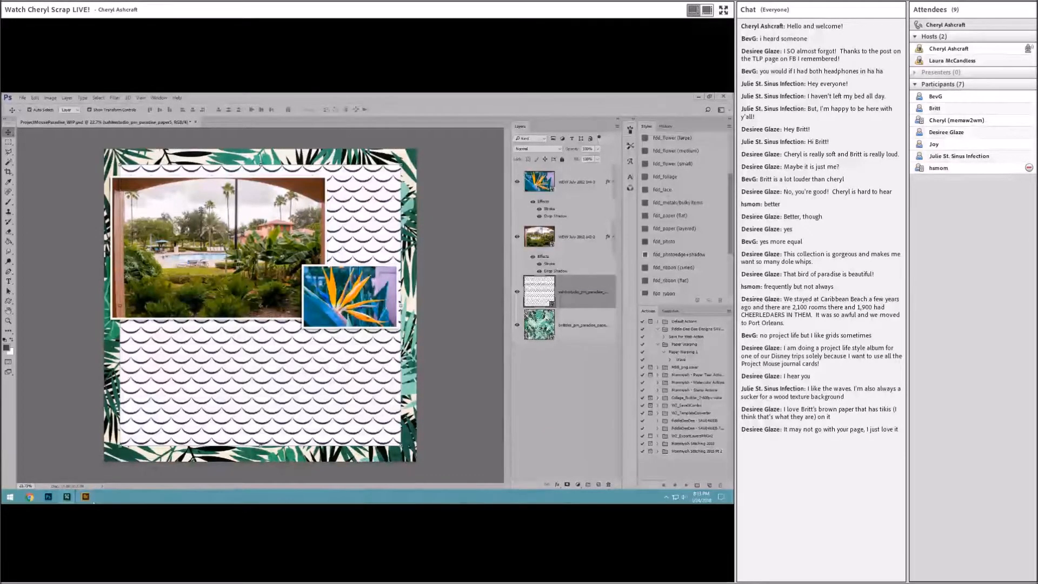
Switch to Adobe Bridge and look through the patterned papers and previews of the Project Mouse Paradise kit, then return to Photoshop
{"action": "left_click", "coordinate": [85, 496]}
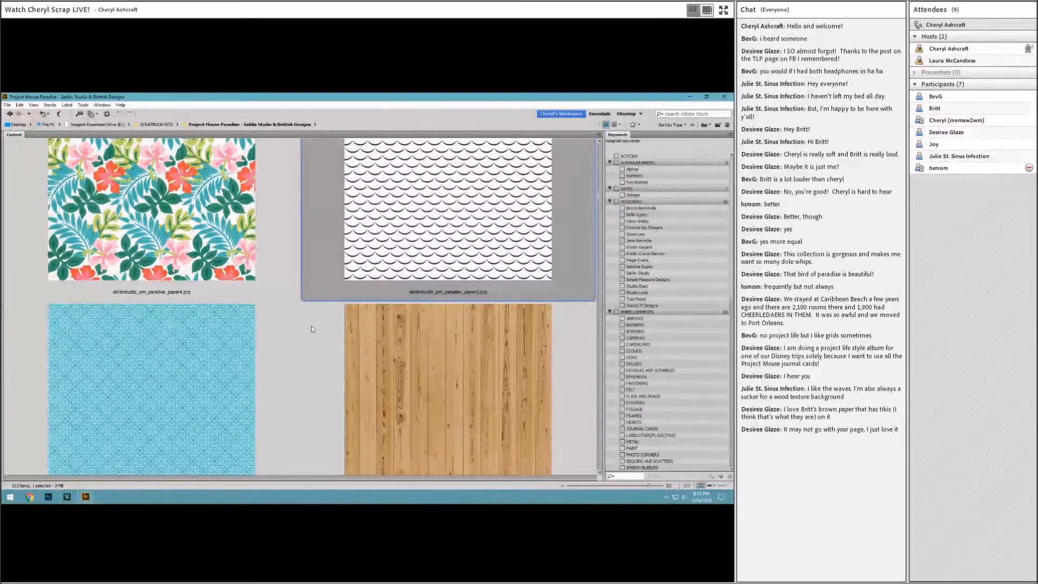
{"action": "scroll", "coordinate": [311, 326], "scroll_direction": "up", "scroll_amount": 5}
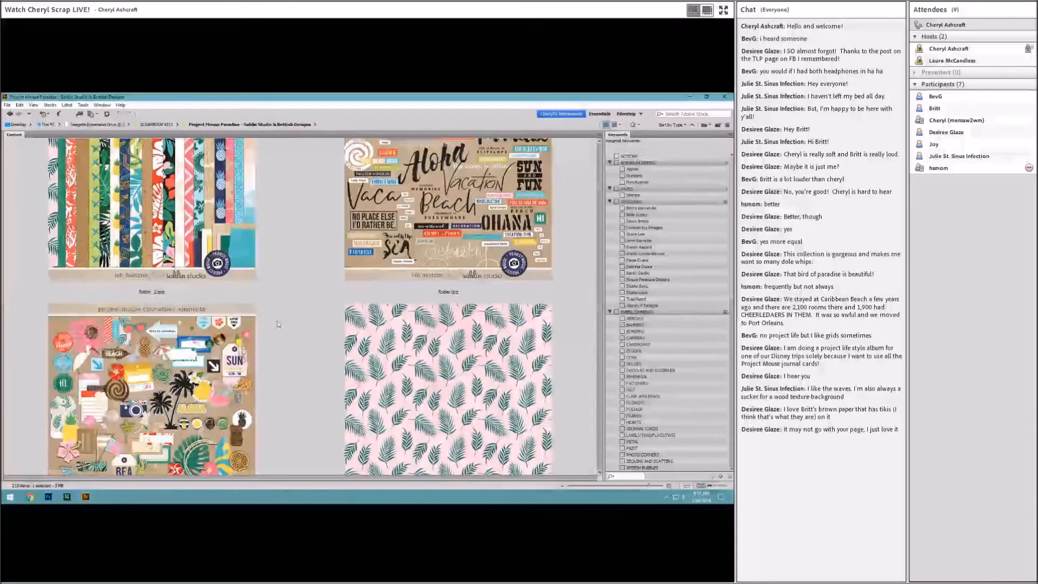
{"action": "scroll", "coordinate": [259, 289], "scroll_direction": "up", "scroll_amount": 2}
{"action": "scroll", "coordinate": [259, 289], "scroll_direction": "down", "scroll_amount": 2}
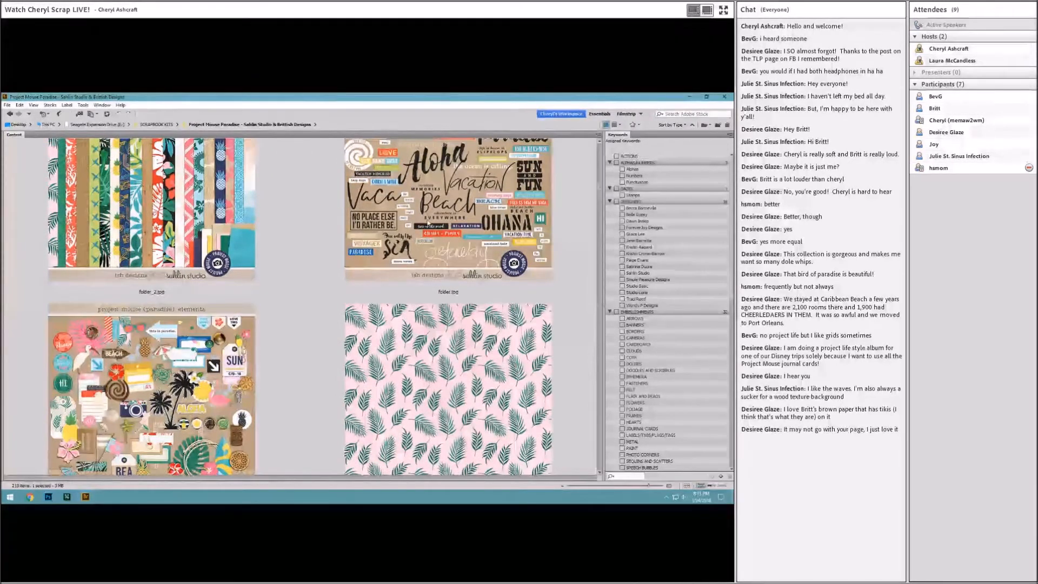
{"action": "scroll", "coordinate": [254, 379], "scroll_direction": "down", "scroll_amount": 2}
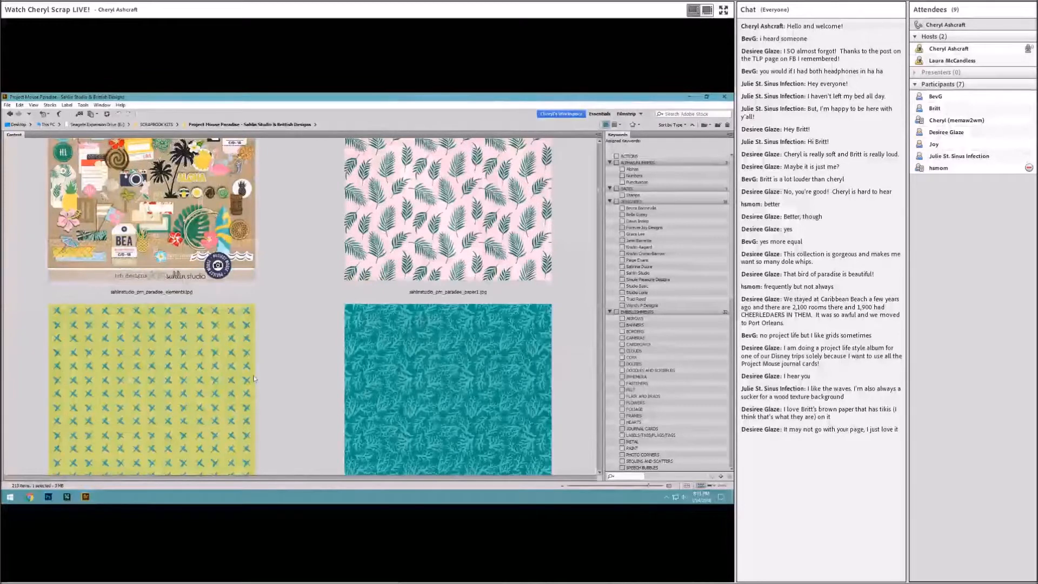
{"action": "scroll", "coordinate": [254, 379], "scroll_direction": "down", "scroll_amount": 2}
{"action": "scroll", "coordinate": [255, 367], "scroll_direction": "down", "scroll_amount": 3}
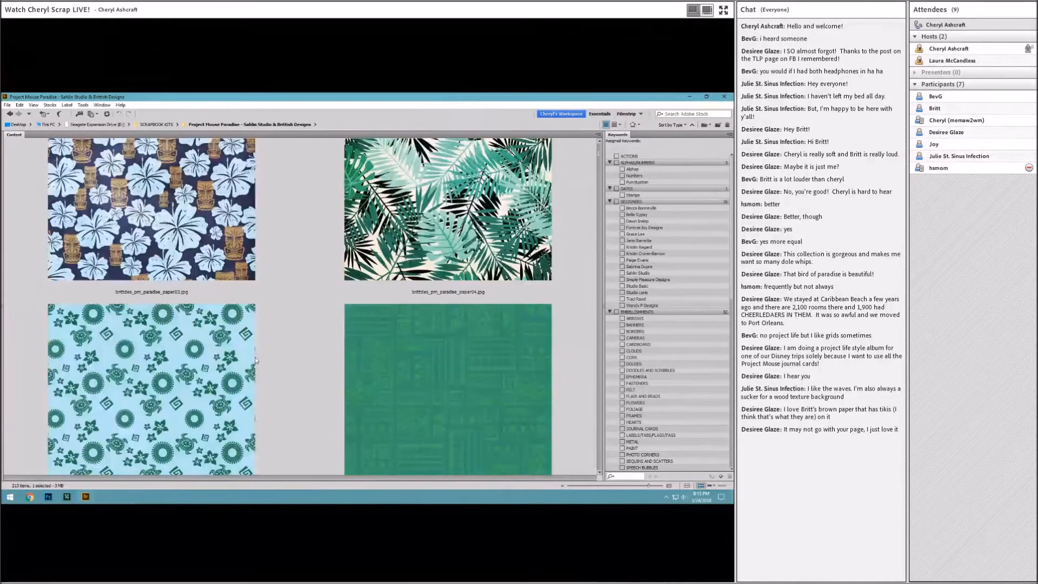
{"action": "scroll", "coordinate": [242, 301], "scroll_direction": "down", "scroll_amount": 3}
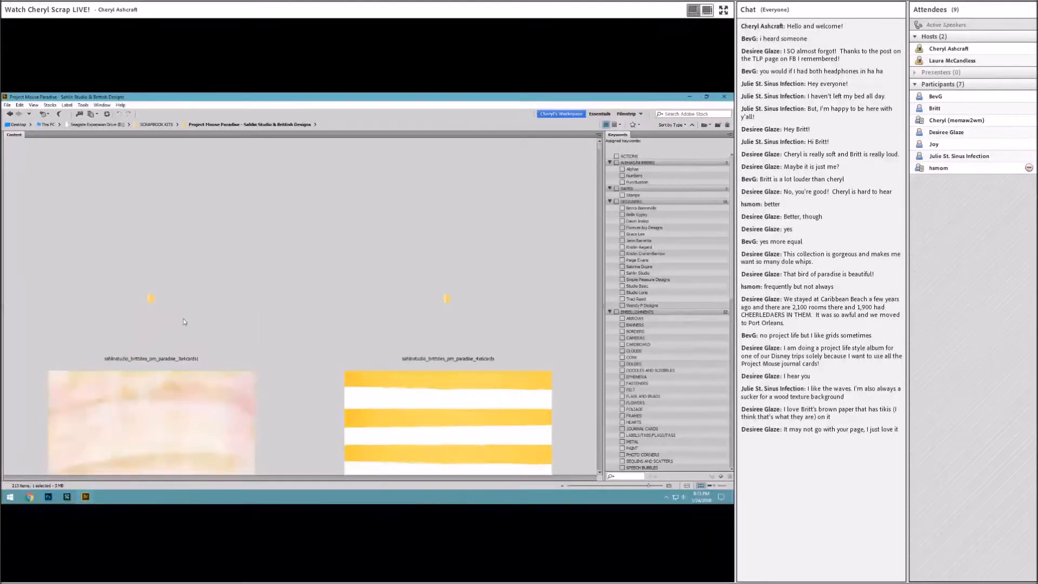
{"action": "left_click", "coordinate": [48, 497]}
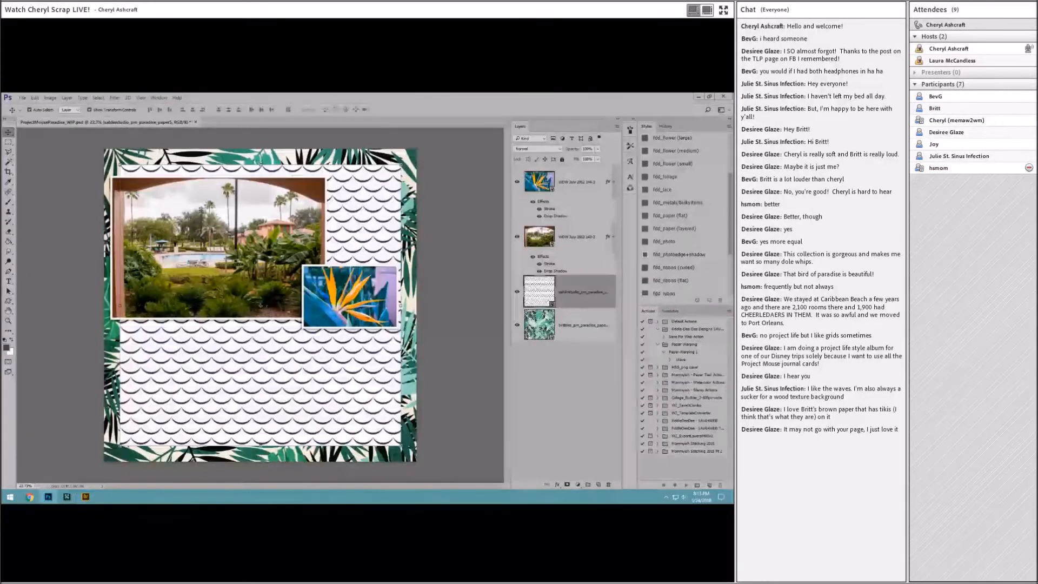
Try shifting the large resort photo to the right and the flower photo down and left over its lower edge
{"action": "mouse_move", "coordinate": [270, 204]}
{"action": "left_mouse_down"}
{"action": "mouse_move", "coordinate": [298, 204]}
{"action": "mouse_move", "coordinate": [289, 204]}
{"action": "left_mouse_up"}
{"action": "left_click", "coordinate": [386, 279]}
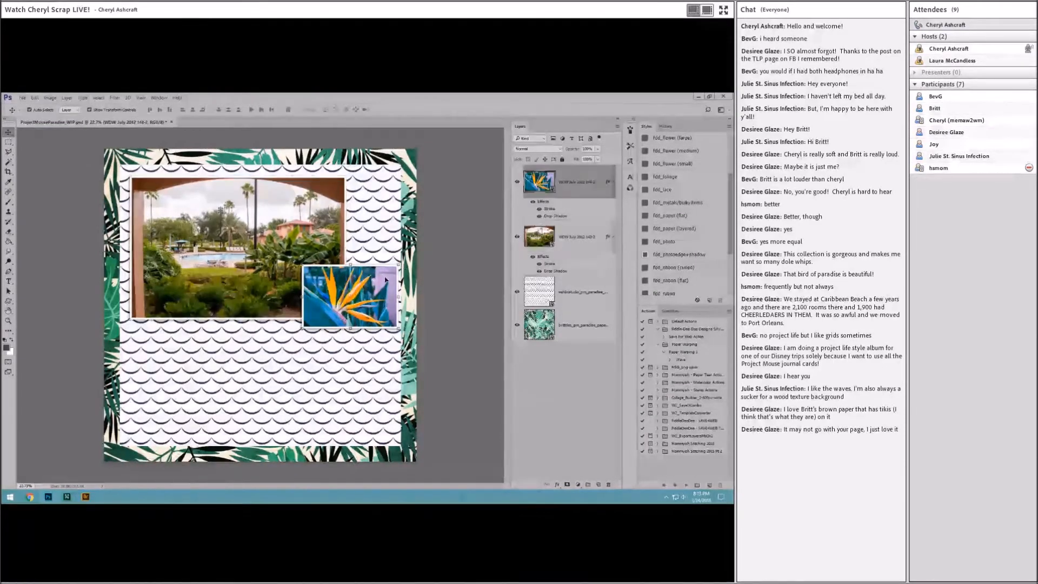
{"action": "left_click", "coordinate": [373, 223]}
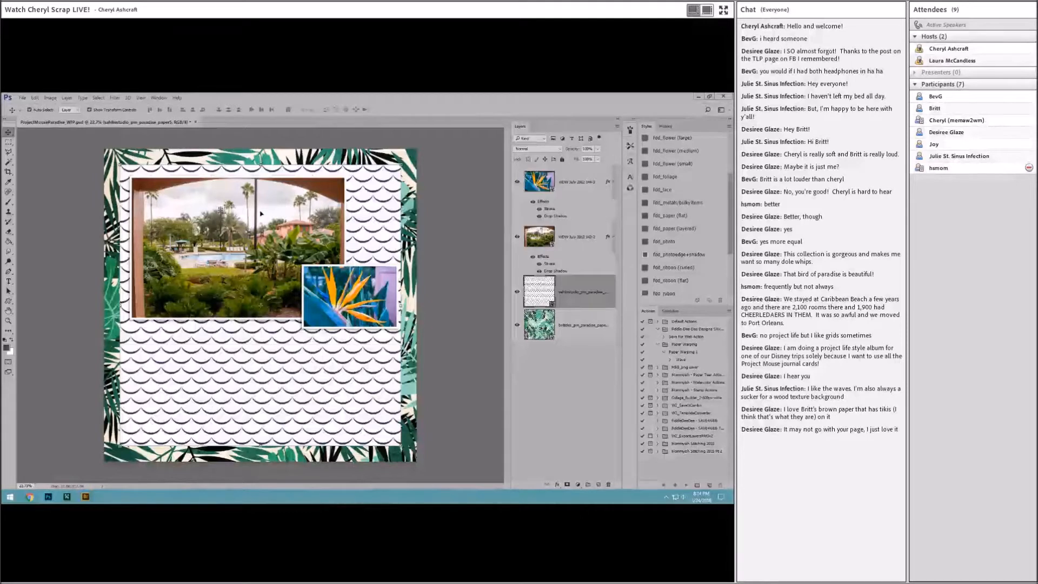
{"action": "left_click_drag", "start_coordinate": [359, 266], "coordinate": [361, 305]}
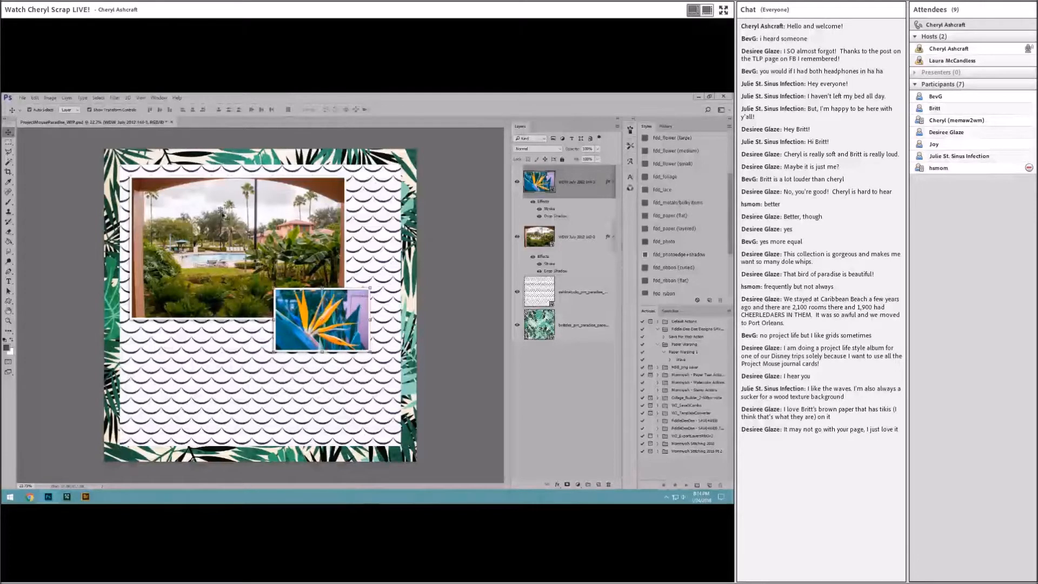
{"action": "left_click", "coordinate": [390, 197]}
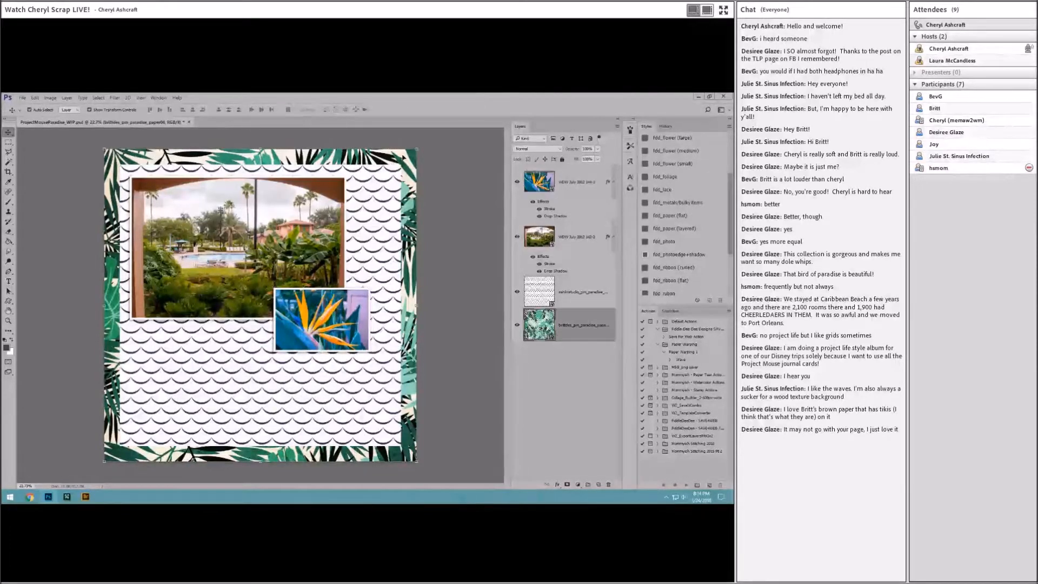
{"action": "left_click", "coordinate": [387, 192]}
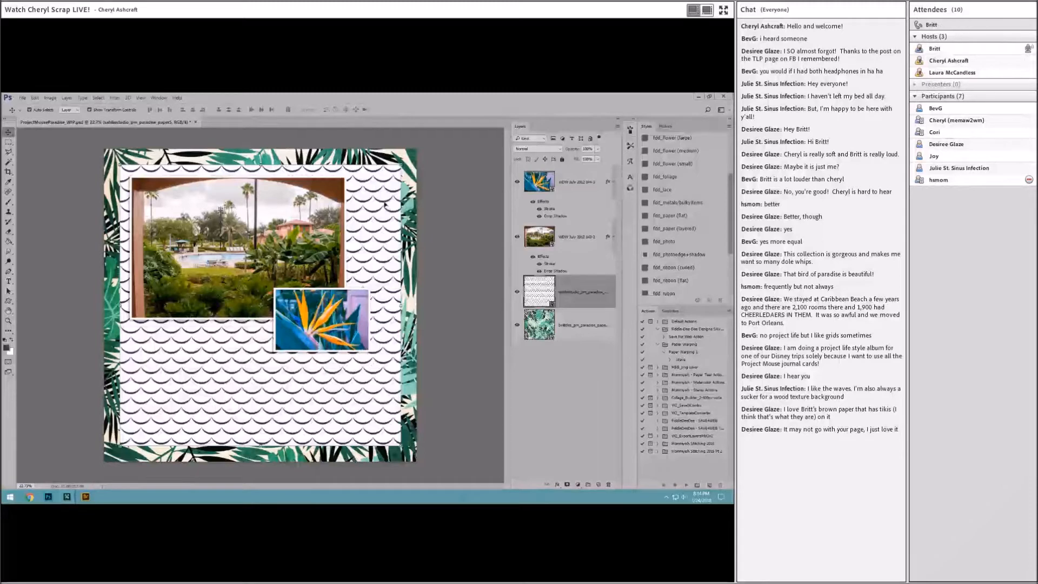
Step back through the edits to undo both photo moves and the reduction of the wave-pattern paper
{"action": "left_click", "coordinate": [50, 98]}
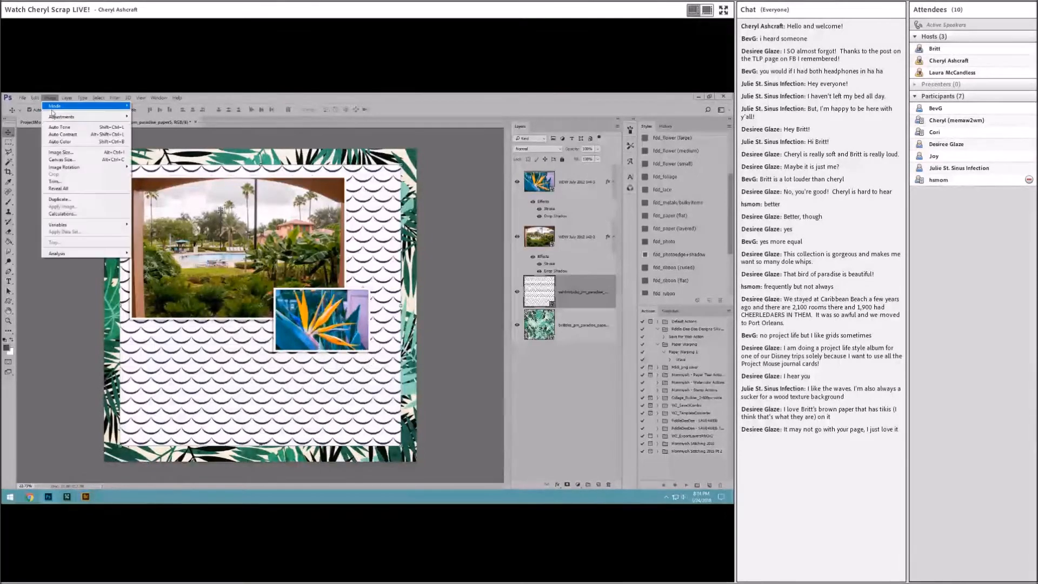
{"action": "mouse_move", "coordinate": [34, 98]}
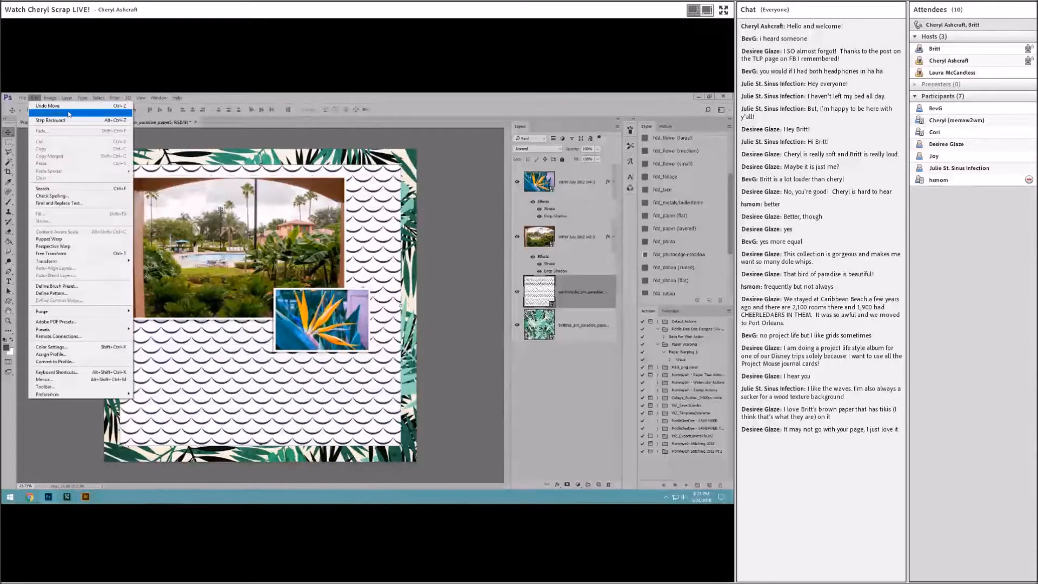
{"action": "left_click", "coordinate": [44, 120]}
{"action": "left_click", "coordinate": [35, 98]}
{"action": "left_click", "coordinate": [44, 120]}
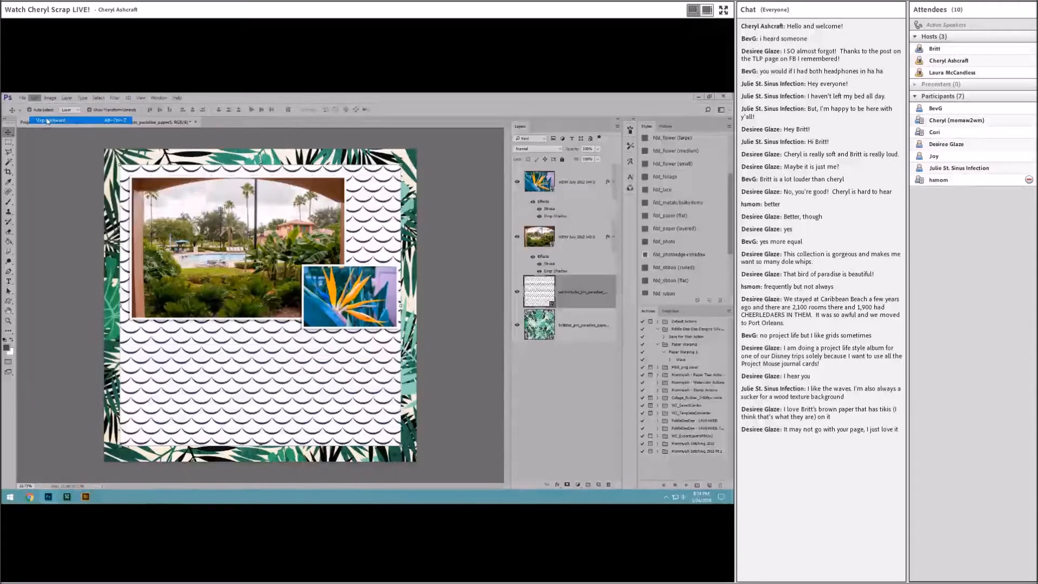
{"action": "left_click", "coordinate": [34, 98]}
{"action": "left_click", "coordinate": [44, 120]}
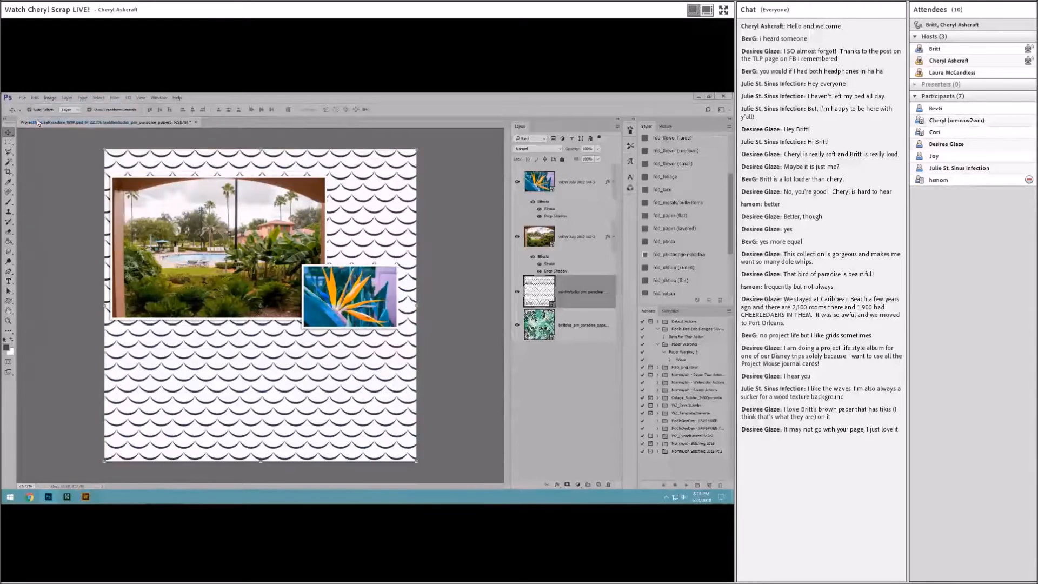
Scale the wave-pattern paper proportionally to 97% so a narrow border of the background paper shows
{"action": "left_click", "coordinate": [418, 147]}
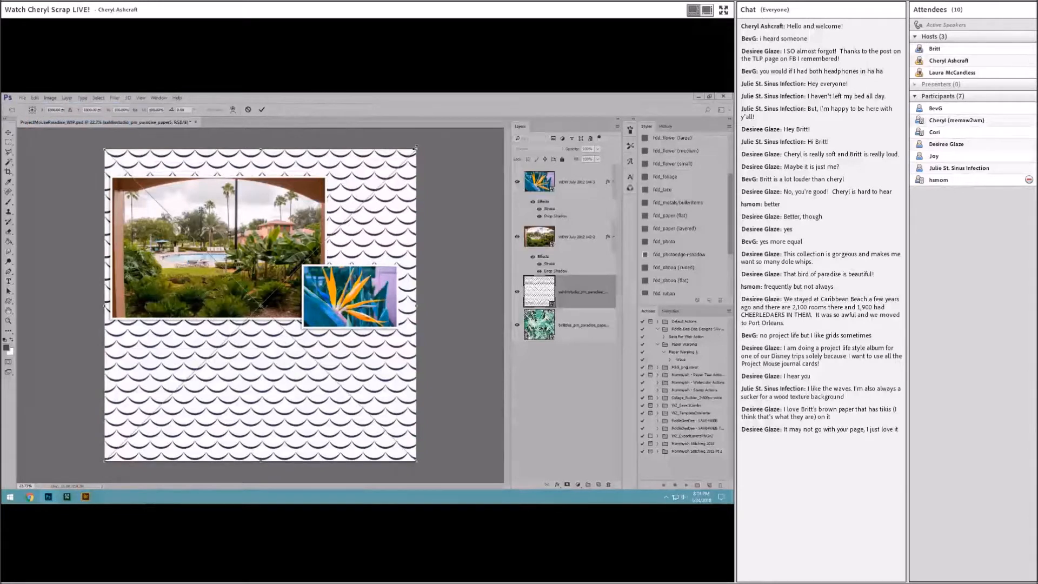
{"action": "left_click", "coordinate": [135, 109]}
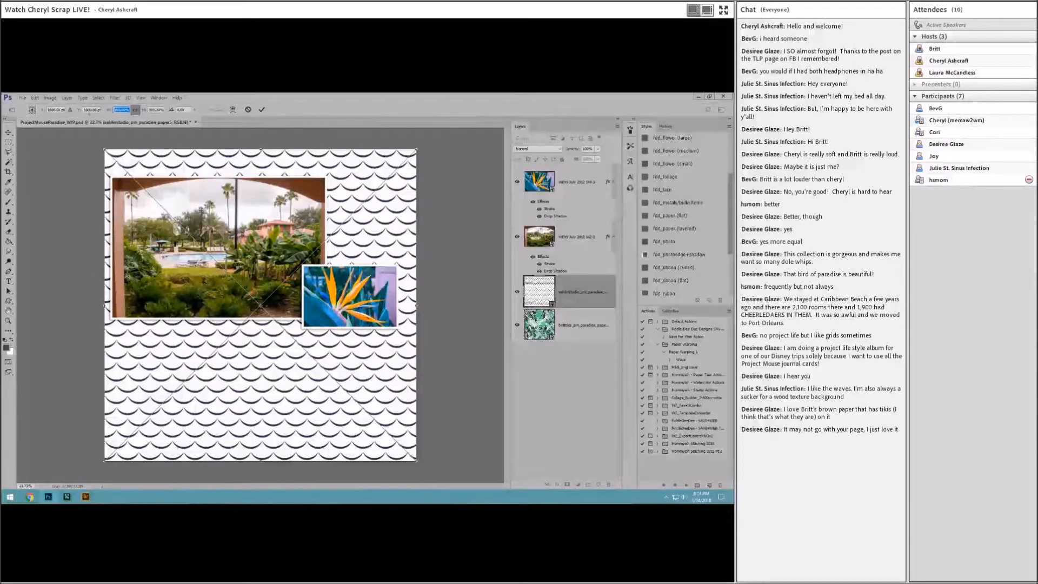
{"action": "type", "text": "95"}
{"action": "key", "text": "BackSpace"}
{"action": "type", "text": "7"}
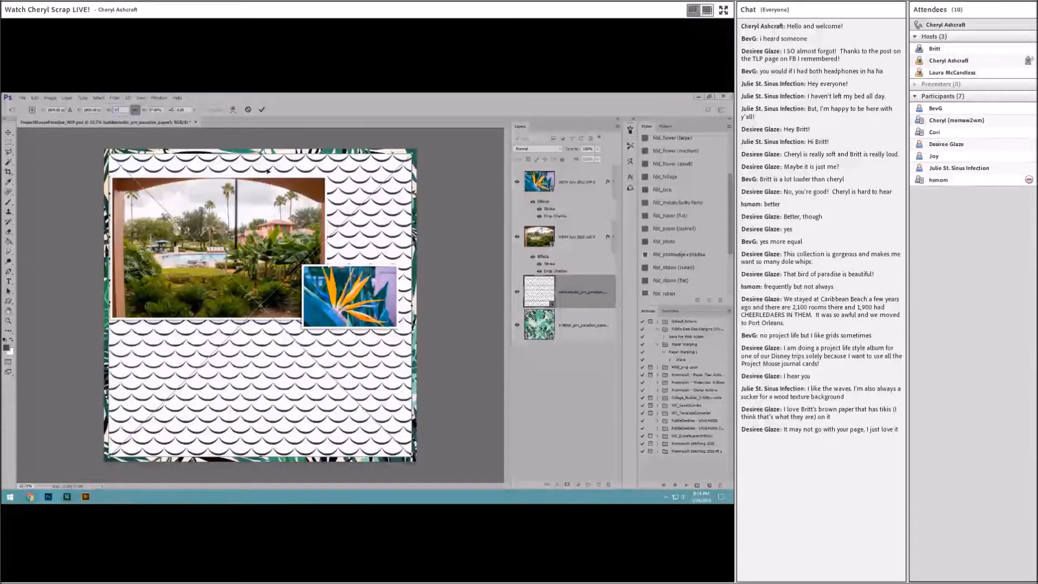
{"action": "left_click", "coordinate": [261, 109]}
Move the resort photo toward the page's centre, then shrink the flower photo and overlap it on the resort photo's lower-right corner
{"action": "left_click_drag", "start_coordinate": [371, 298], "coordinate": [300, 344]}
{"action": "left_click_drag", "start_coordinate": [287, 303], "coordinate": [315, 300]}
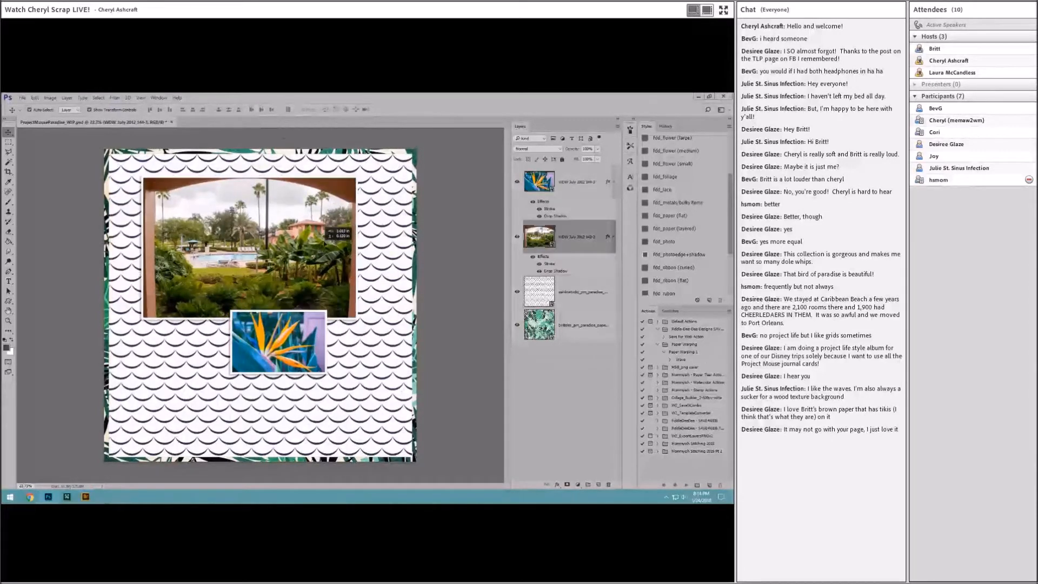
{"action": "left_click", "coordinate": [314, 332]}
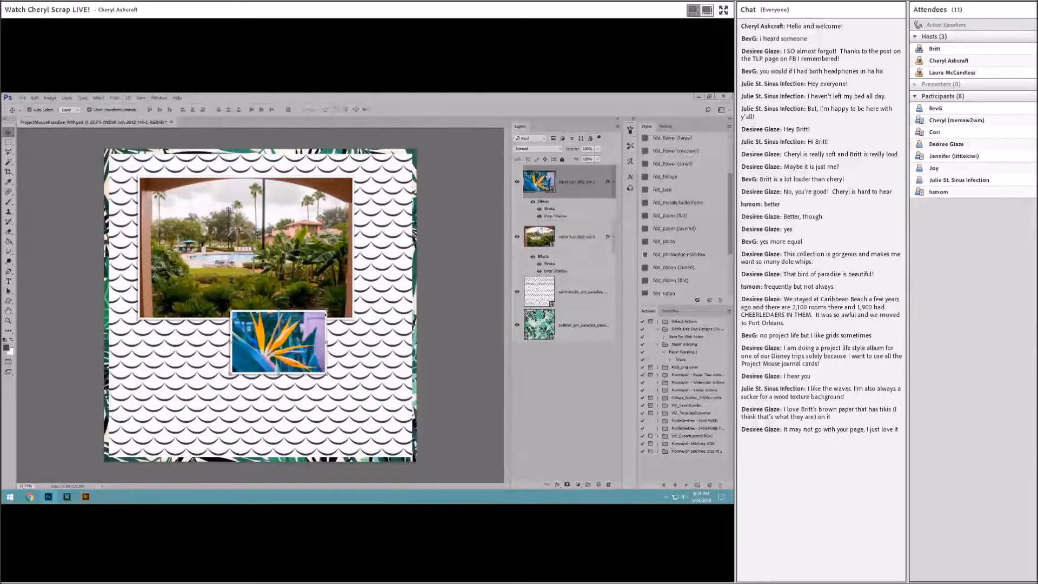
{"action": "left_click_drag", "start_coordinate": [315, 330], "coordinate": [326, 298]}
{"action": "left_click", "coordinate": [262, 109]}
Apply the paper (layered) shadow style to the wave-pattern paper layer
{"action": "key", "text": "alt+bracketleft"}
{"action": "key", "text": "alt+bracketleft"}
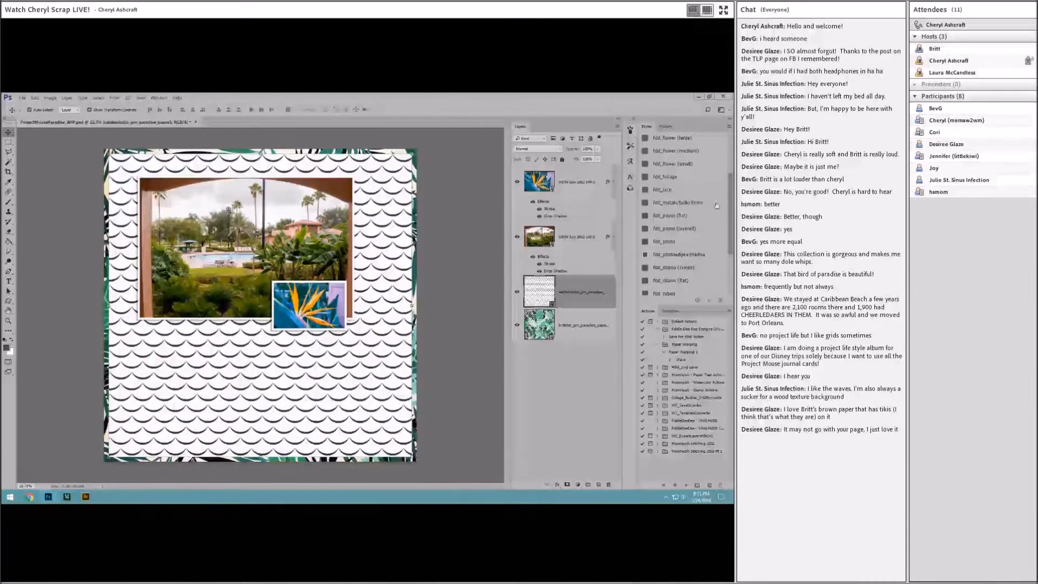
{"action": "left_click", "coordinate": [689, 227]}
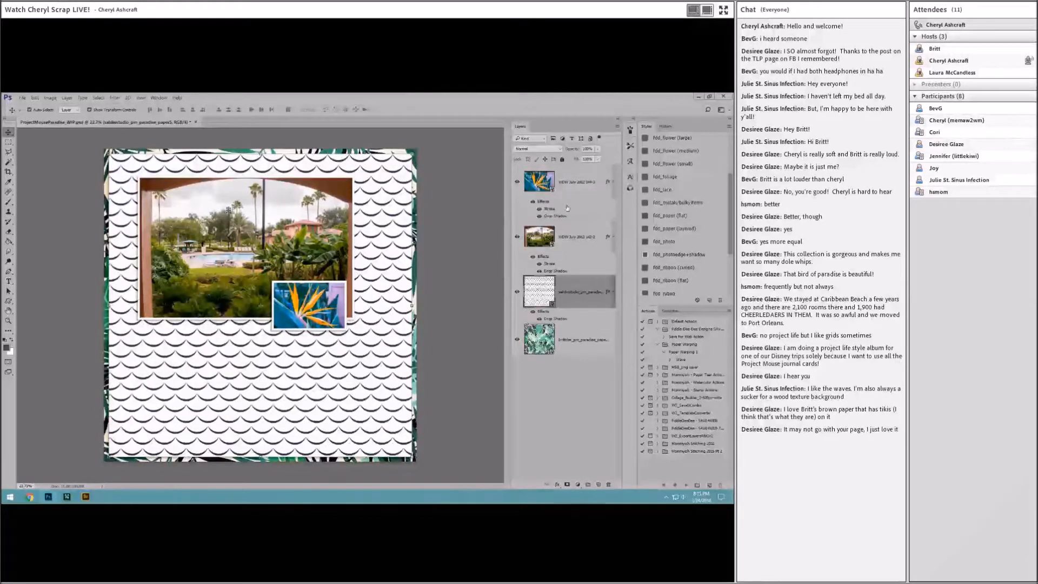
Find the pink palm-leaf paper sahlinstudio_pm_paradise_paper1.jpg in the kit in Bridge and place it in the Photoshop layout
{"action": "left_click", "coordinate": [85, 496]}
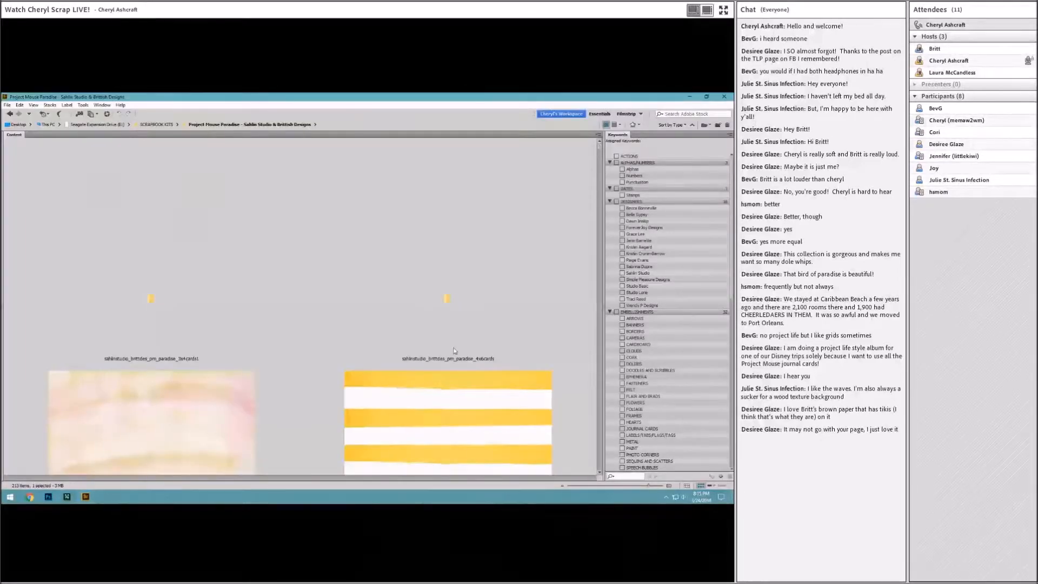
{"action": "scroll", "coordinate": [459, 363], "scroll_direction": "down", "scroll_amount": 4}
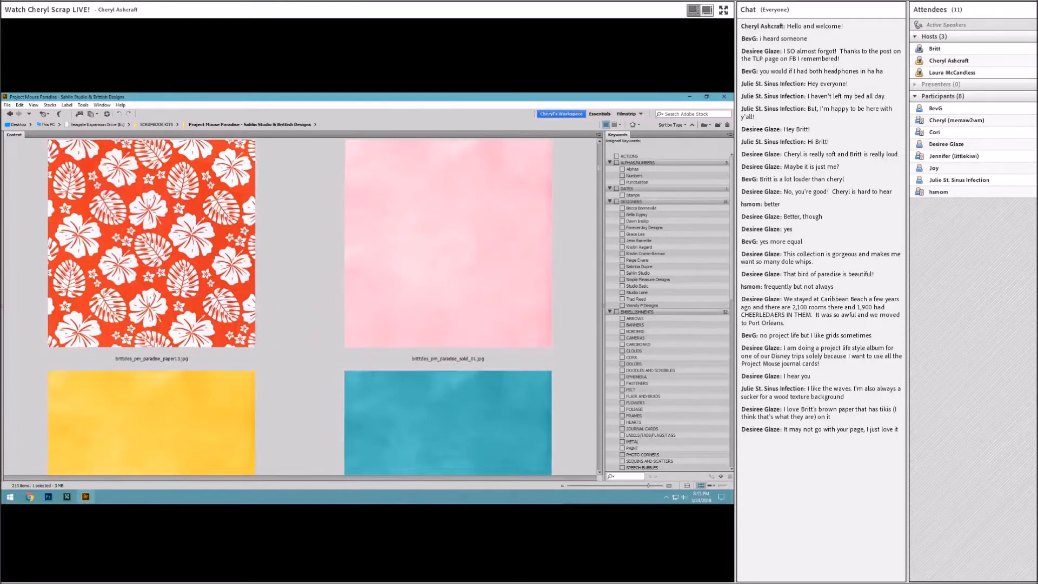
{"action": "left_click", "coordinate": [48, 496]}
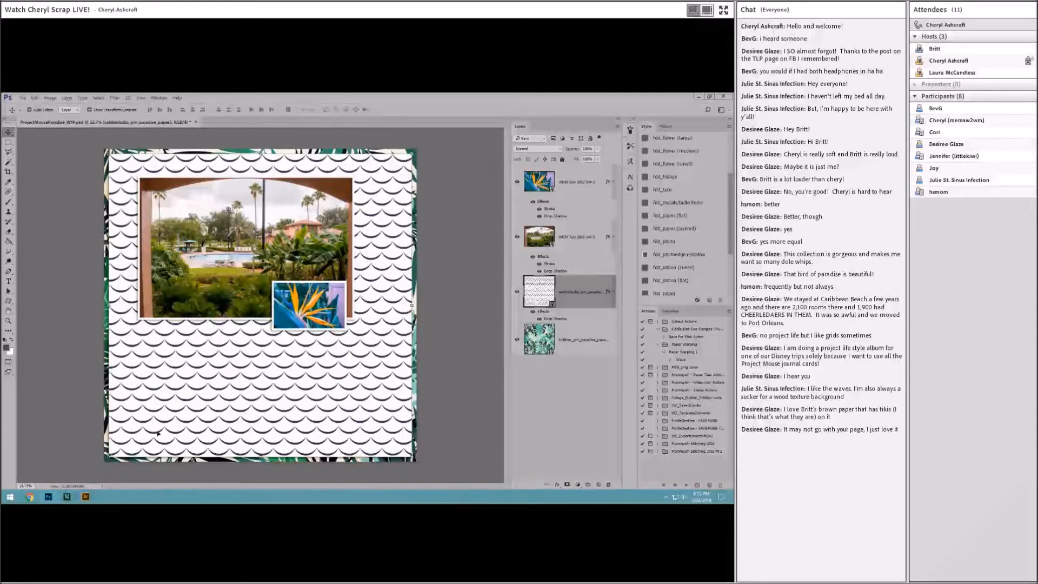
{"action": "key", "text": "alt+Tab"}
{"action": "scroll", "coordinate": [404, 394], "scroll_direction": "down", "scroll_amount": 3}
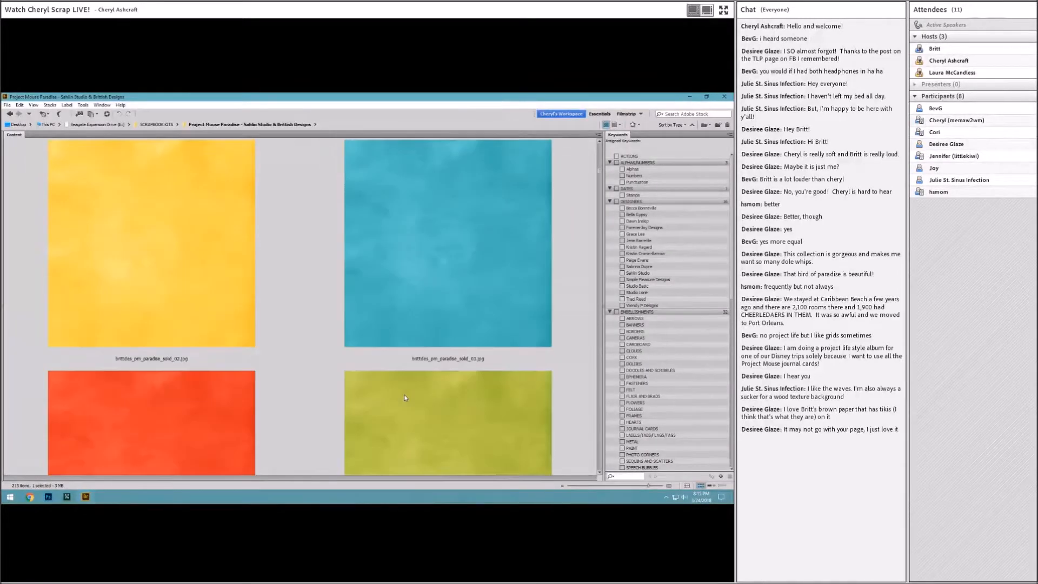
{"action": "scroll", "coordinate": [404, 394], "scroll_direction": "down", "scroll_amount": 12}
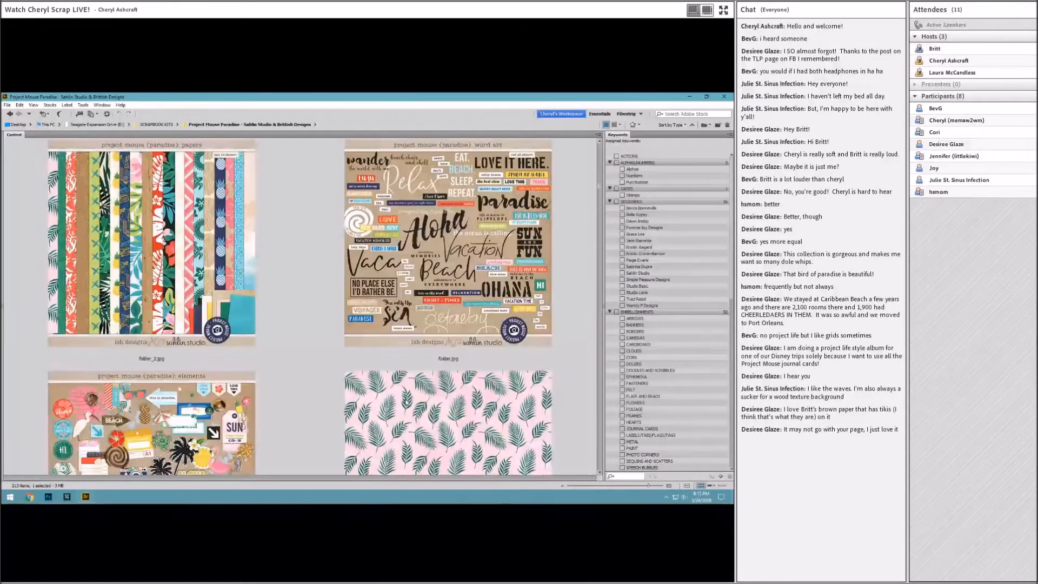
{"action": "scroll", "coordinate": [406, 402], "scroll_direction": "down", "scroll_amount": 3}
{"action": "left_click", "coordinate": [455, 271]}
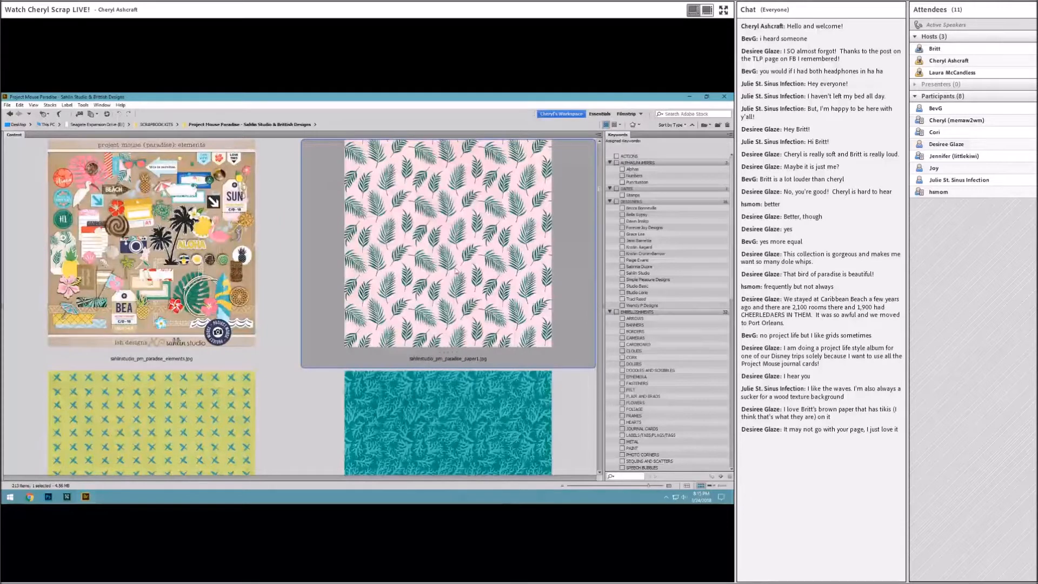
{"action": "left_click_drag", "start_coordinate": [455, 271], "coordinate": [420, 305]}
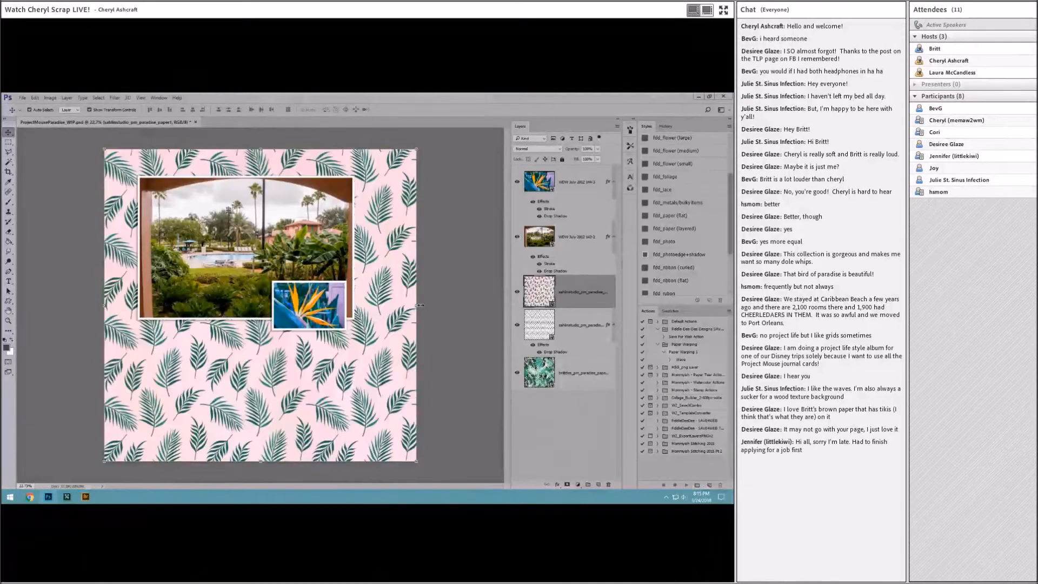
Move the pink leaf paper layer below the wave-pattern paper and delete the green palm-leaf paper layer
{"action": "left_click_drag", "start_coordinate": [526, 296], "coordinate": [554, 358]}
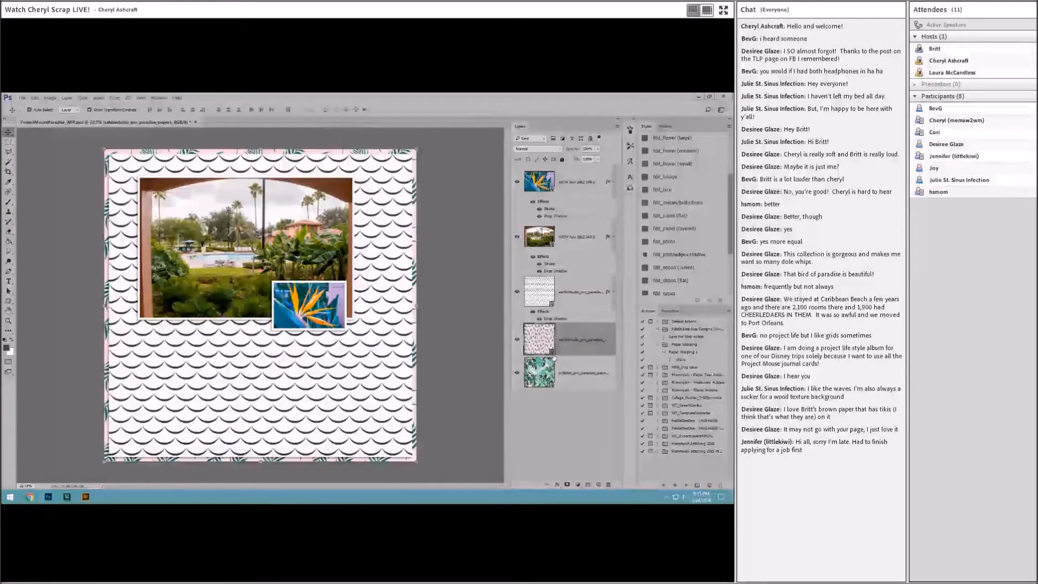
{"action": "right_click", "coordinate": [577, 373]}
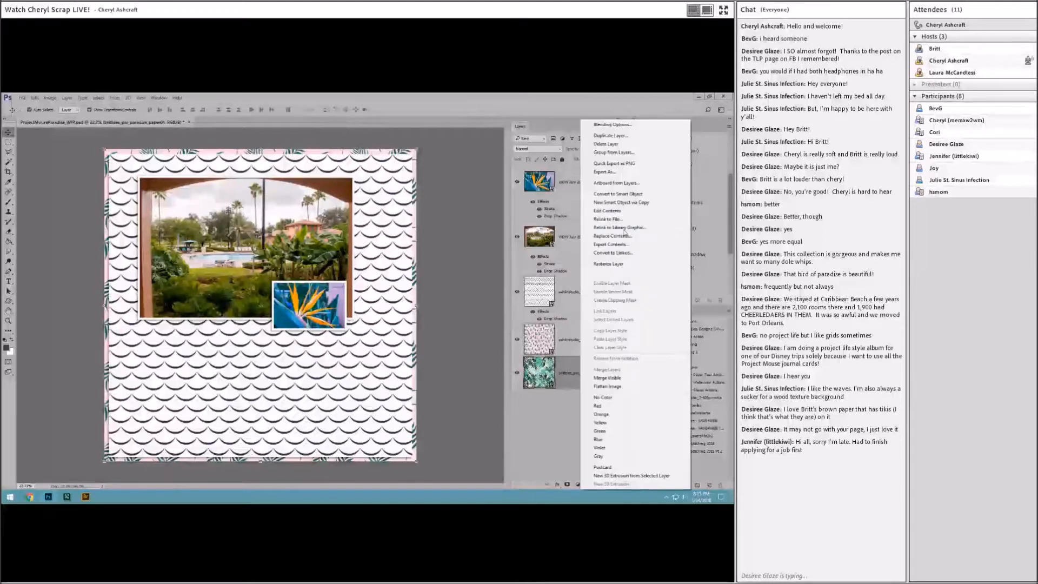
{"action": "left_click", "coordinate": [605, 145]}
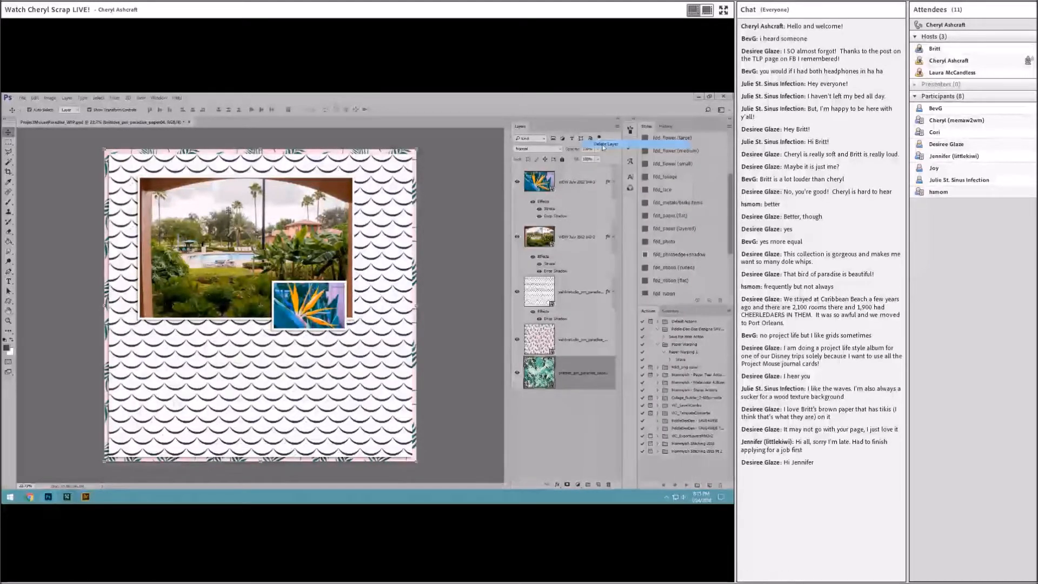
Place the kit's black solid paper from Bridge in the layout, between the wave-pattern paper and the pink leaf paper
{"action": "left_click", "coordinate": [85, 496]}
{"action": "scroll", "coordinate": [387, 324], "scroll_direction": "up", "scroll_amount": 3}
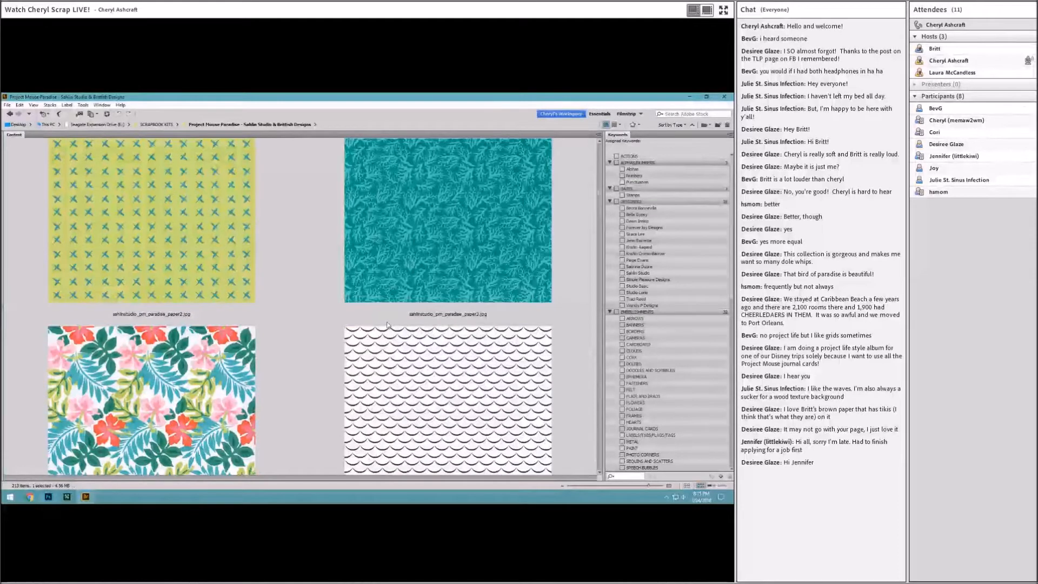
{"action": "scroll", "coordinate": [387, 324], "scroll_direction": "down", "scroll_amount": 5}
{"action": "left_click_drag", "start_coordinate": [387, 319], "coordinate": [539, 289]}
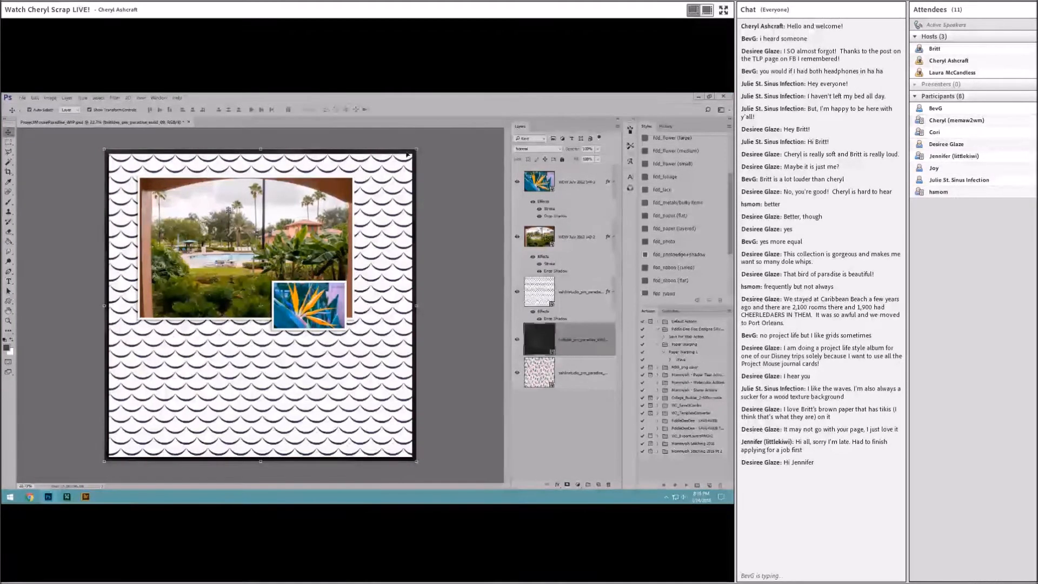
Scale the black solid paper down proportionally, keeping it centred, so the pink leaf paper forms a narrow border around it
{"action": "left_click", "coordinate": [134, 109]}
{"action": "double_click", "coordinate": [120, 109]}
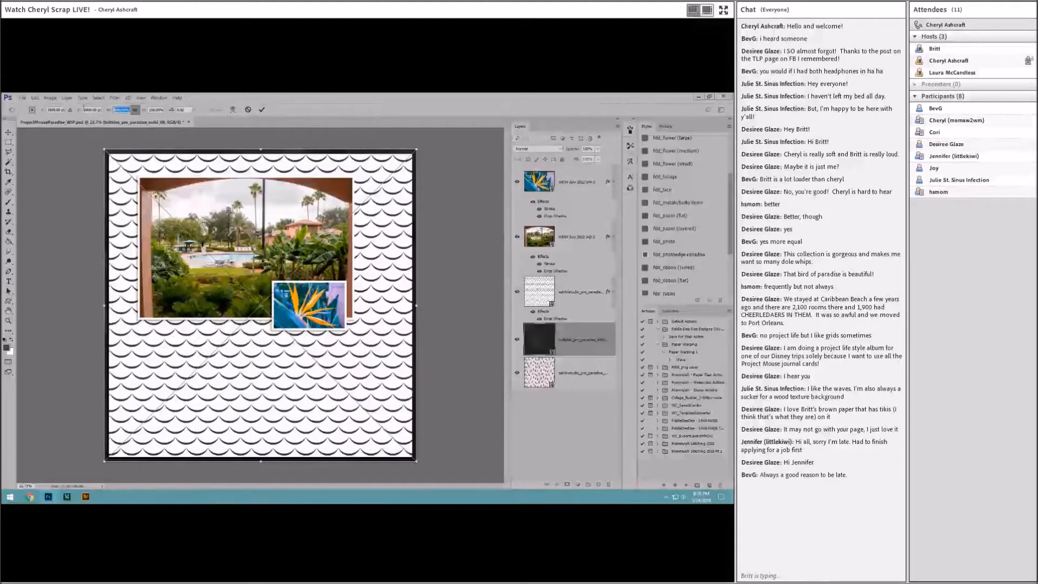
{"action": "type", "text": "90"}
{"action": "left_click", "coordinate": [262, 109]}
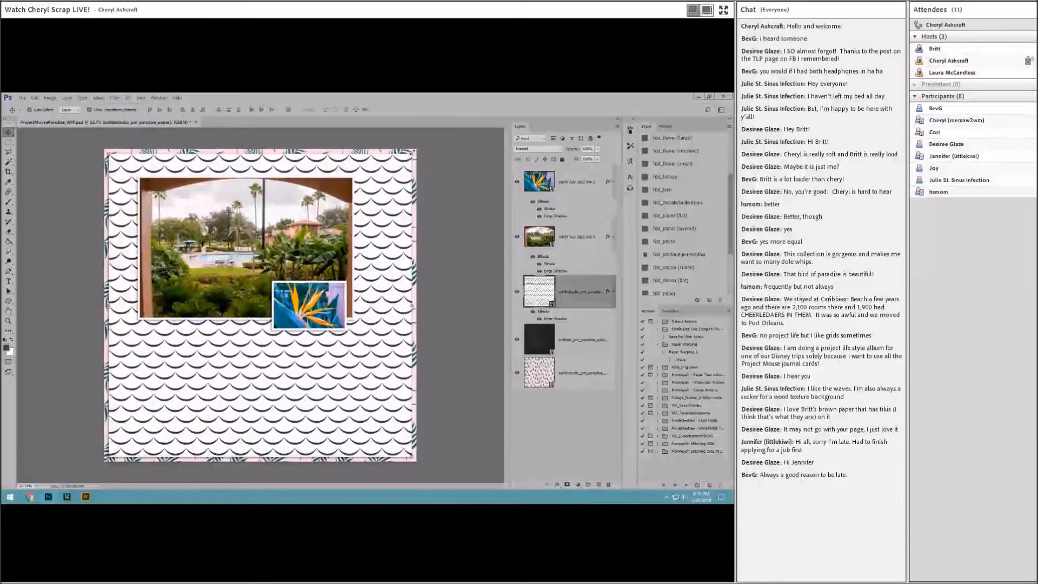
{"action": "key", "text": "ctrl+t"}
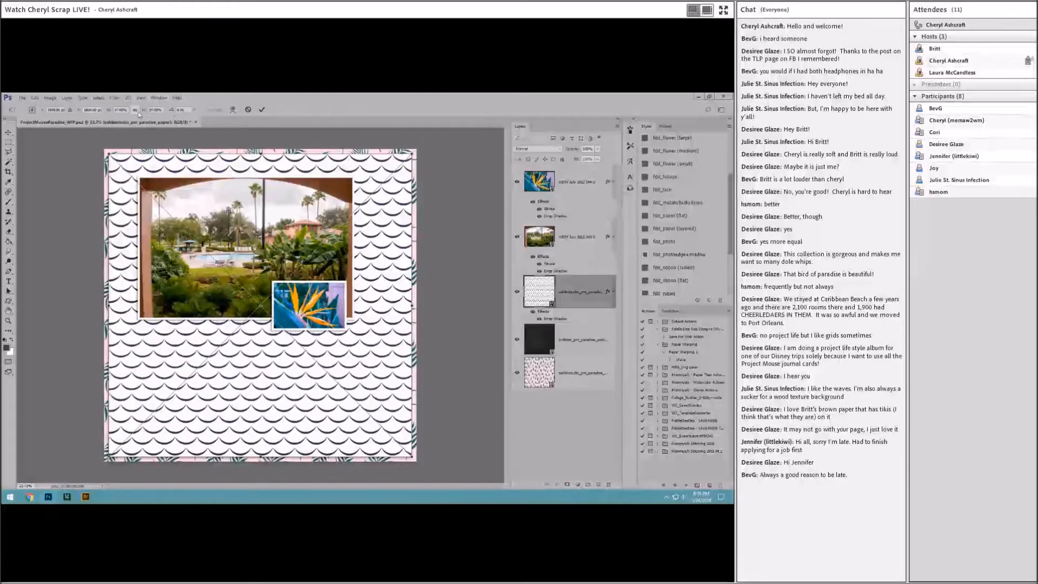
{"action": "left_click_drag", "start_coordinate": [411, 154], "coordinate": [408, 159]}
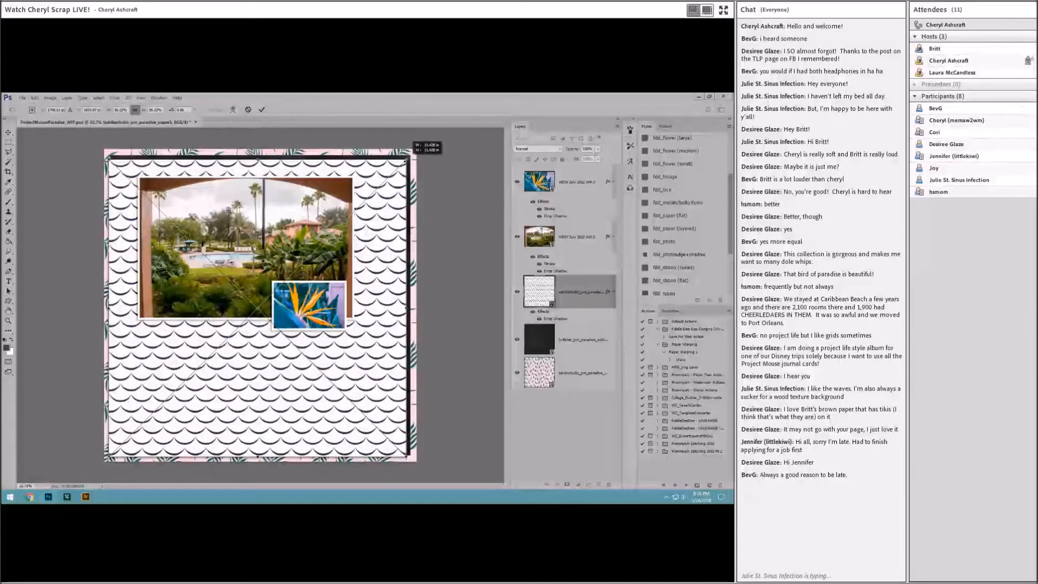
{"action": "left_click", "coordinate": [248, 109]}
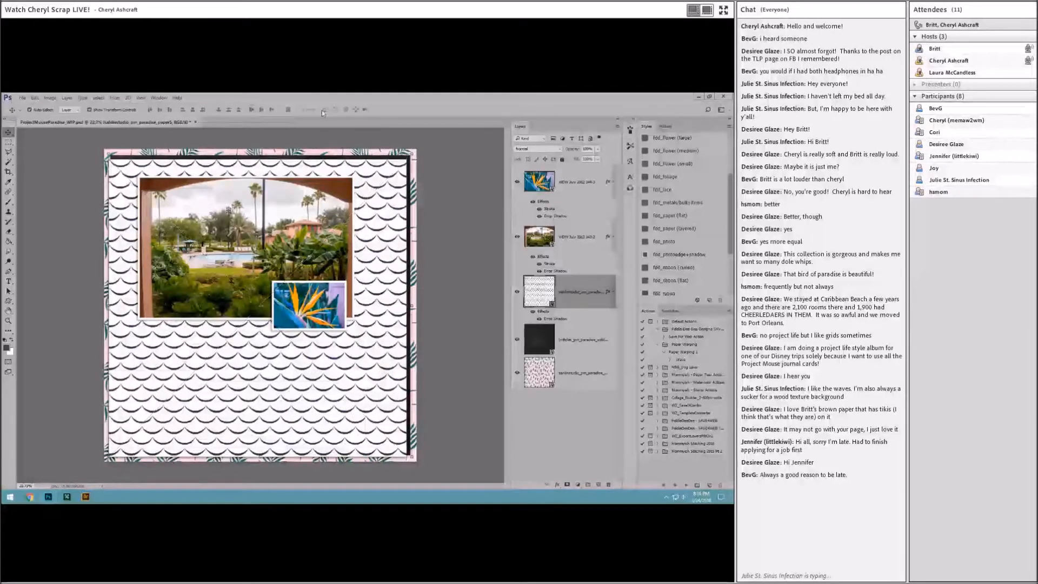
Scale the wave-pattern paper layer proportionally to 94% so the black paper frames it evenly
{"action": "key", "text": "ctrl+t"}
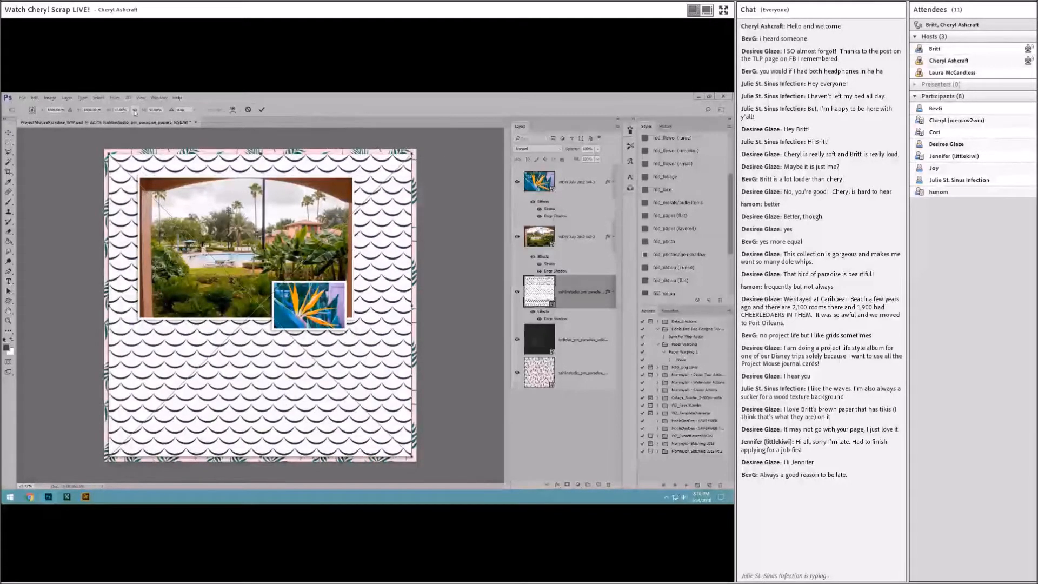
{"action": "type", "text": "95"}
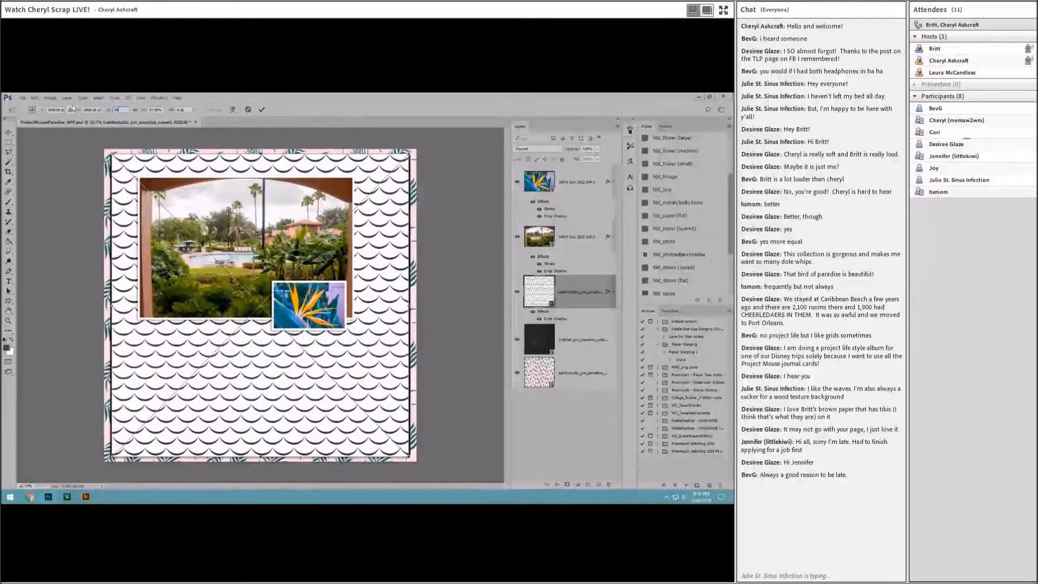
{"action": "left_click", "coordinate": [135, 110]}
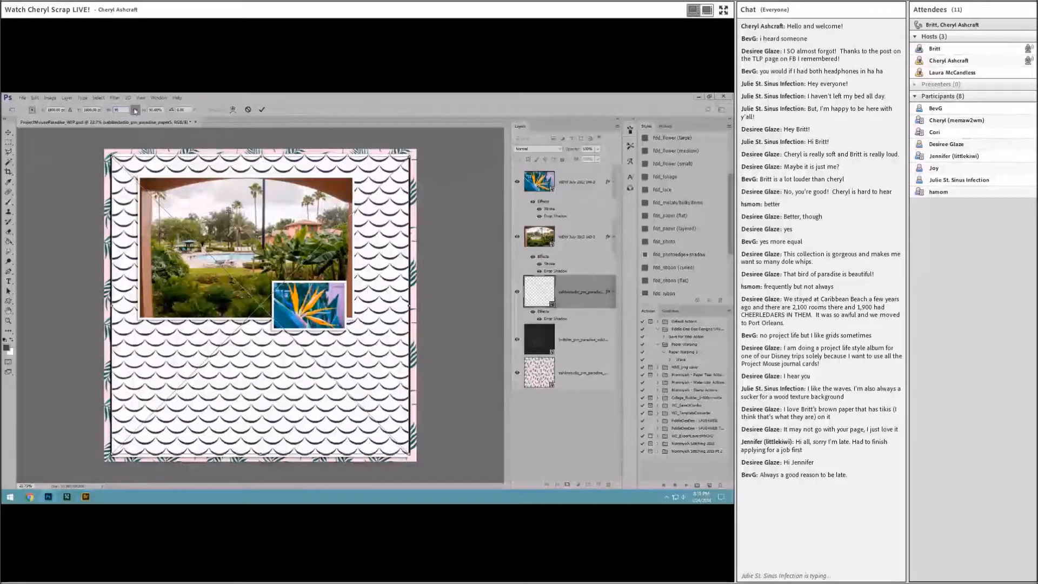
{"action": "double_click", "coordinate": [119, 110]}
{"action": "type", "text": "94"}
{"action": "key", "text": "Return"}
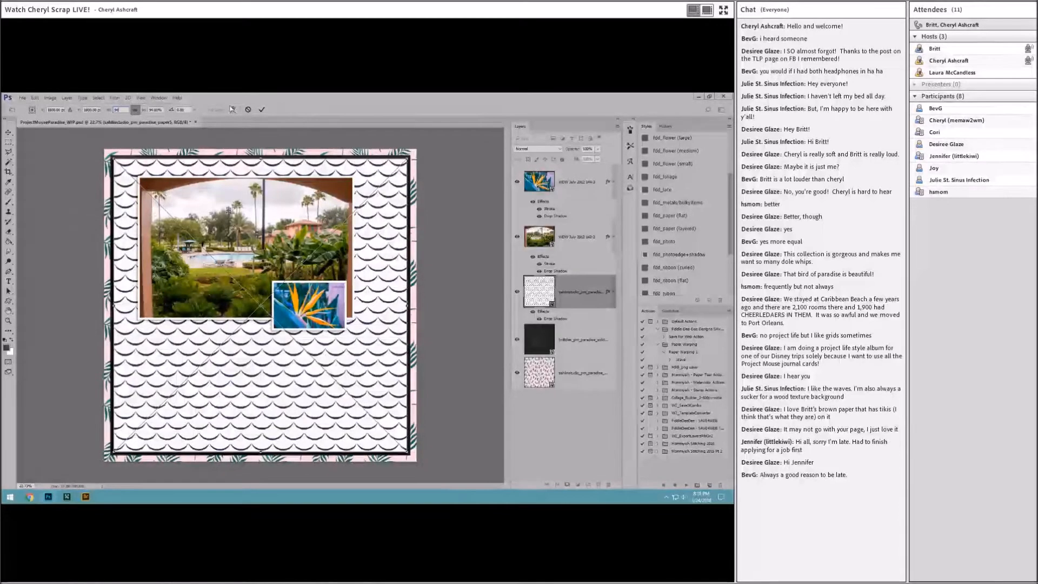
{"action": "left_click", "coordinate": [261, 109]}
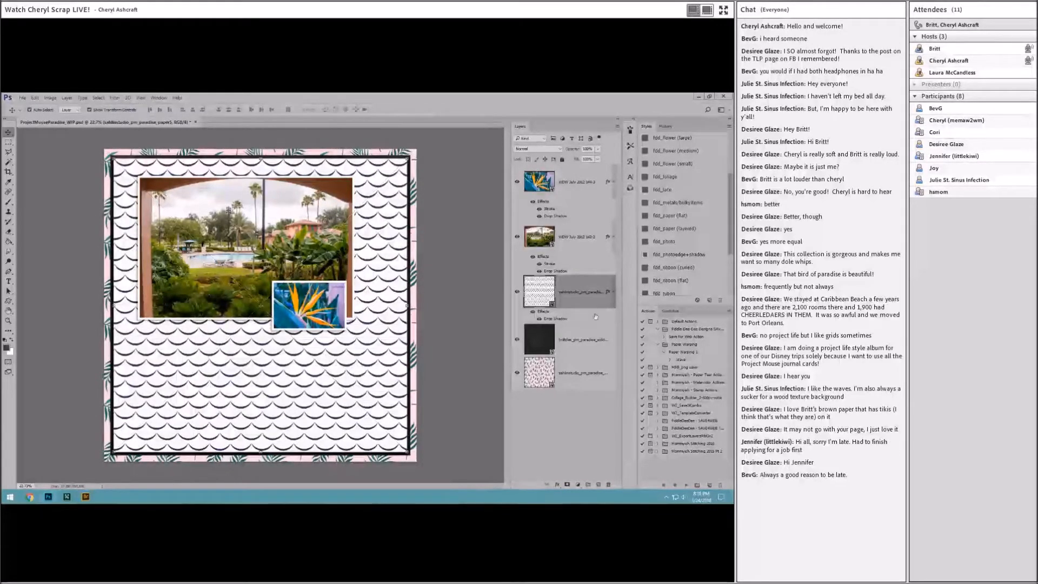
Apply the paper (layered) shadow style to the black paper layer and dismiss the CCleaner alert
{"action": "left_click", "coordinate": [593, 339]}
{"action": "left_click", "coordinate": [686, 231]}
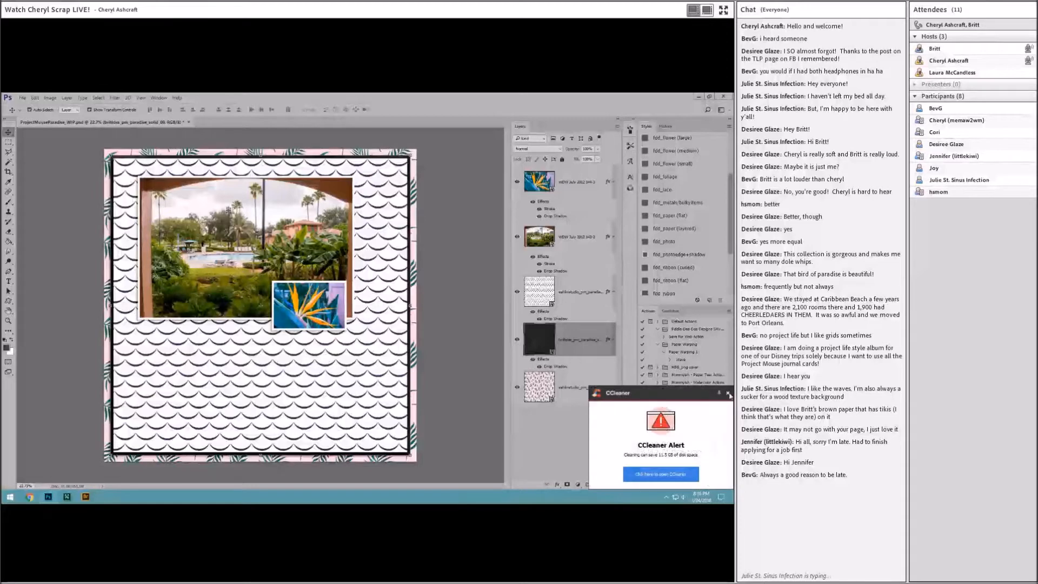
{"action": "left_click", "coordinate": [727, 393]}
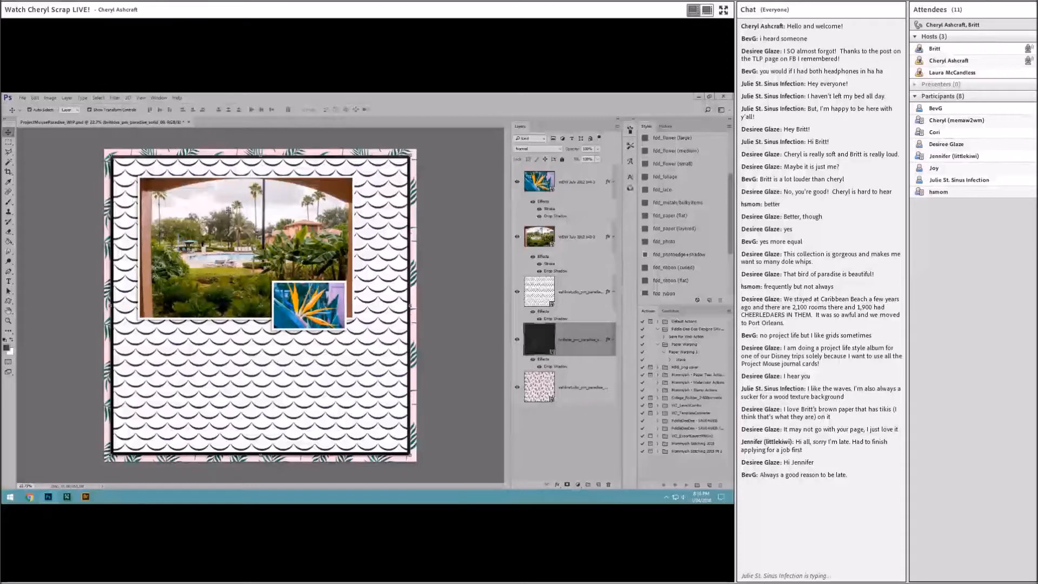
Find the cream hibiscus paper brittdes_pm_paradise_paper12.jpg in the kit in Bridge and place it in the Photoshop layout
{"action": "left_click", "coordinate": [92, 496]}
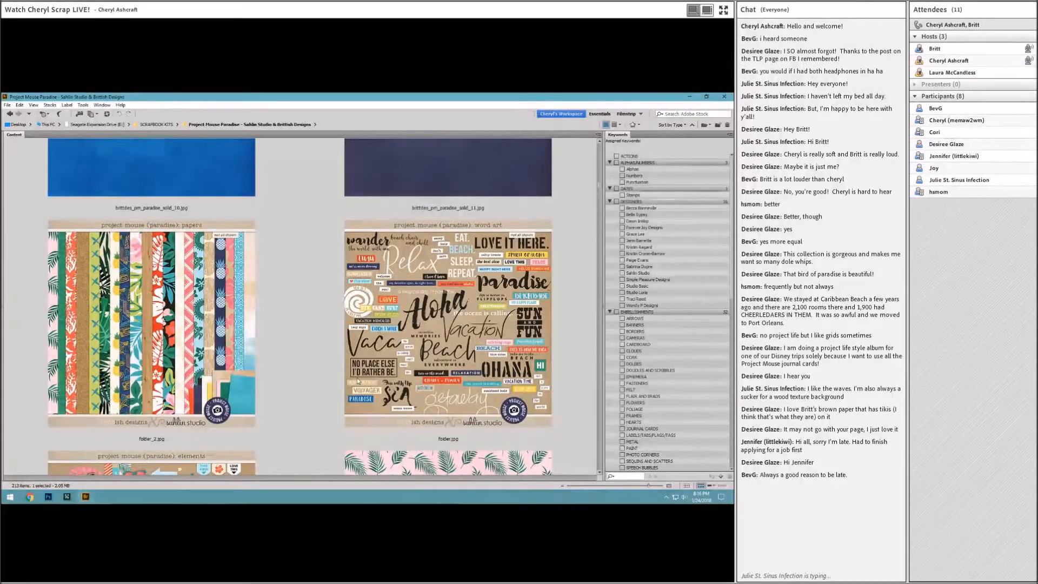
{"action": "scroll", "coordinate": [245, 373], "scroll_direction": "up", "scroll_amount": 3}
{"action": "scroll", "coordinate": [245, 373], "scroll_direction": "up", "scroll_amount": 3}
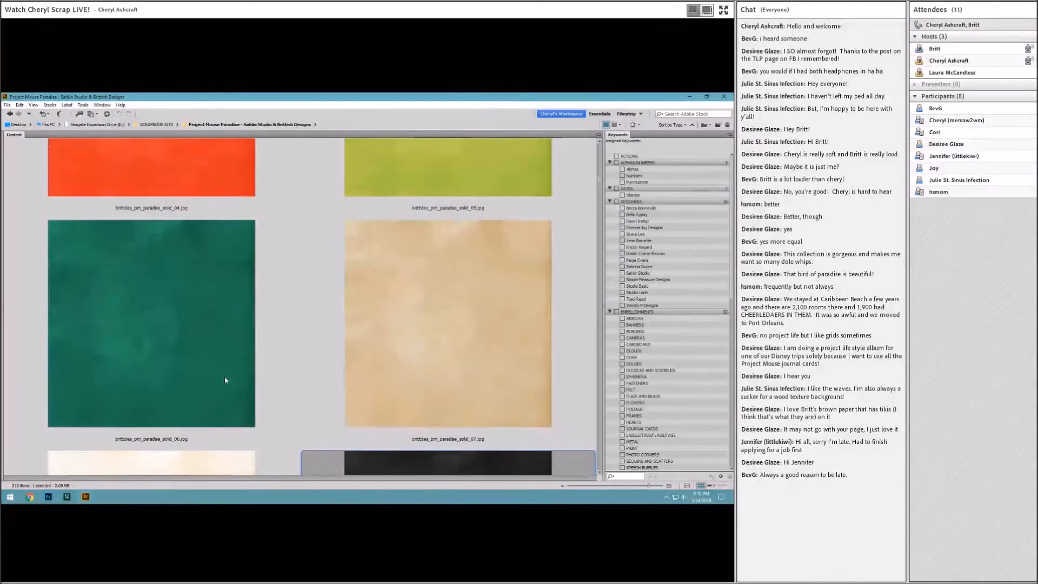
{"action": "scroll", "coordinate": [225, 375], "scroll_direction": "up", "scroll_amount": 6}
{"action": "scroll", "coordinate": [222, 375], "scroll_direction": "down", "scroll_amount": 4}
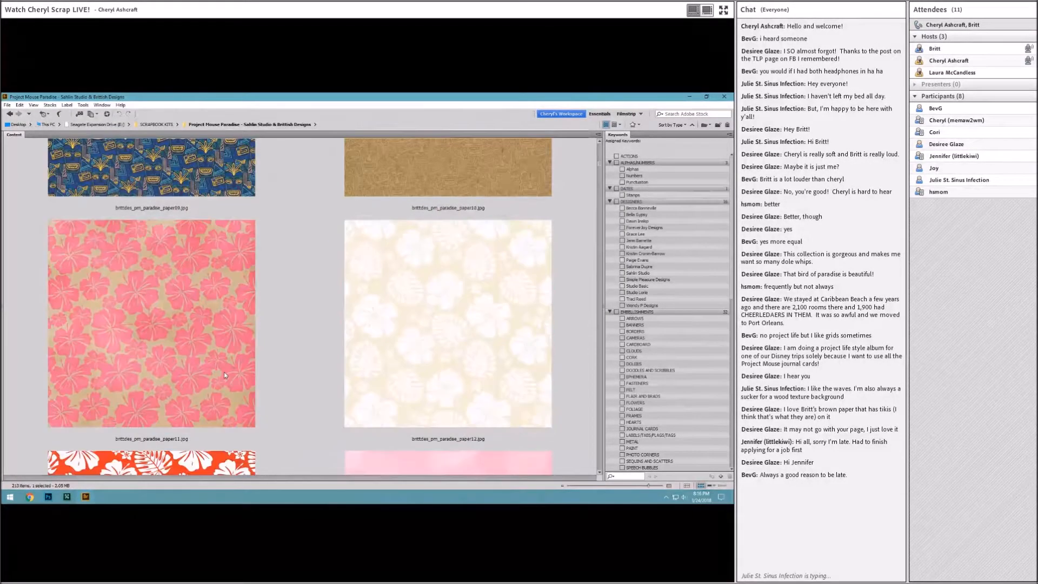
{"action": "left_click", "coordinate": [351, 353]}
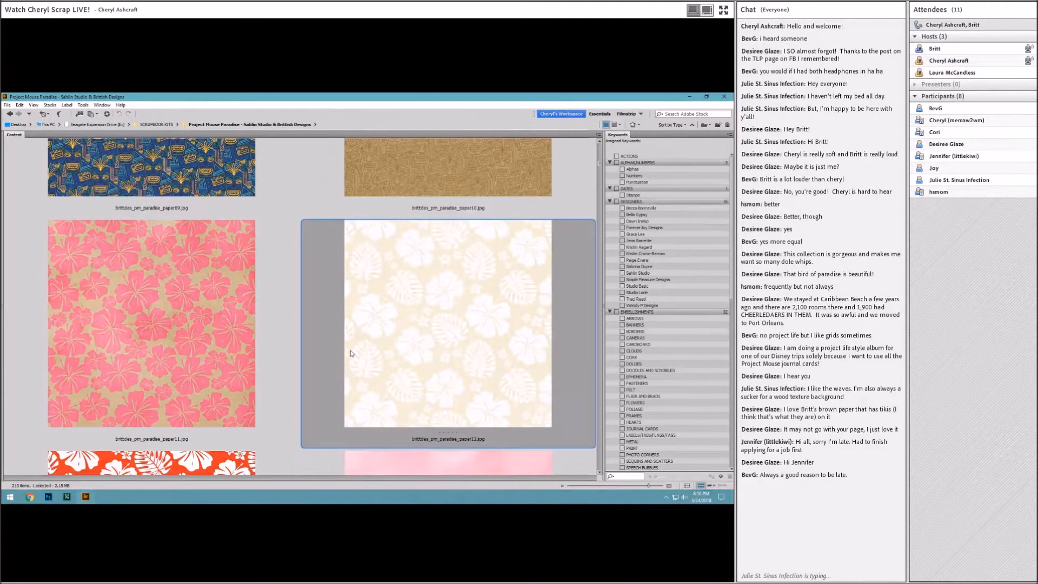
{"action": "left_click_drag", "start_coordinate": [394, 329], "coordinate": [239, 371]}
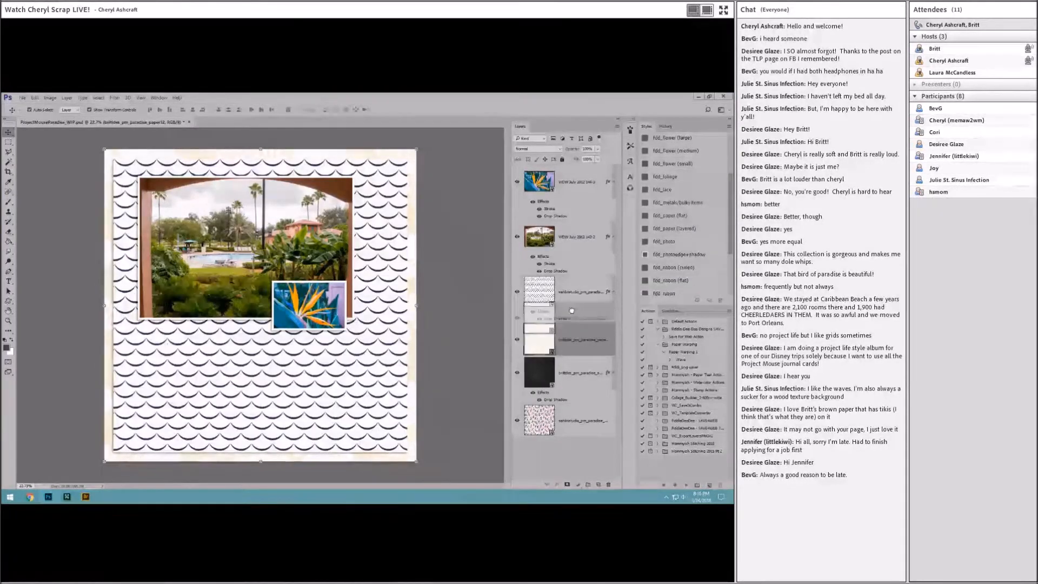
Try the cream hibiscus paper clipped onto the wave-pattern paper, and delete the hibiscus layer
{"action": "left_click_drag", "start_coordinate": [581, 339], "coordinate": [570, 286]}
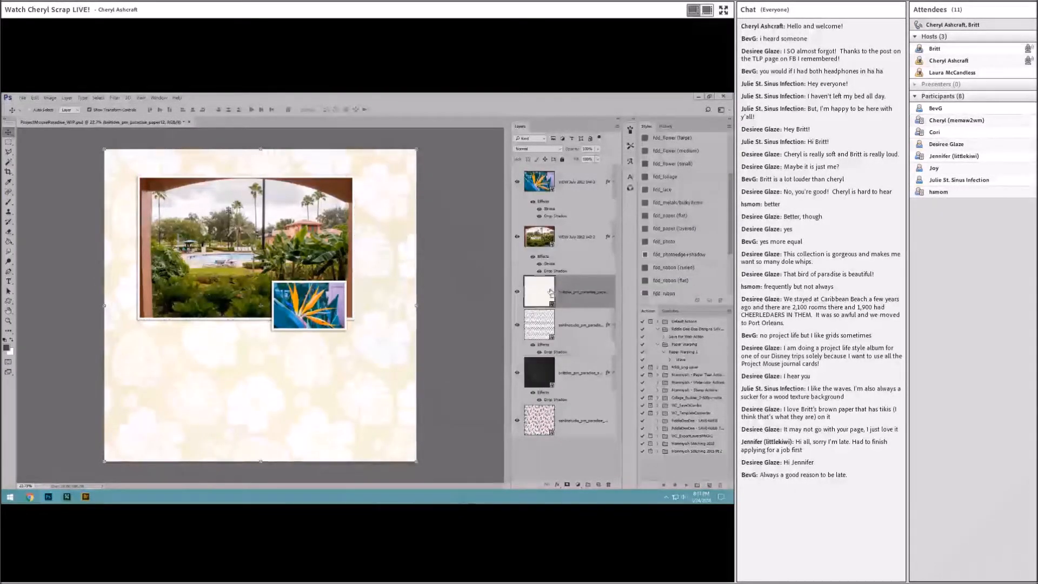
{"action": "key", "text": "ctrl+alt+g"}
{"action": "right_click", "coordinate": [586, 297]}
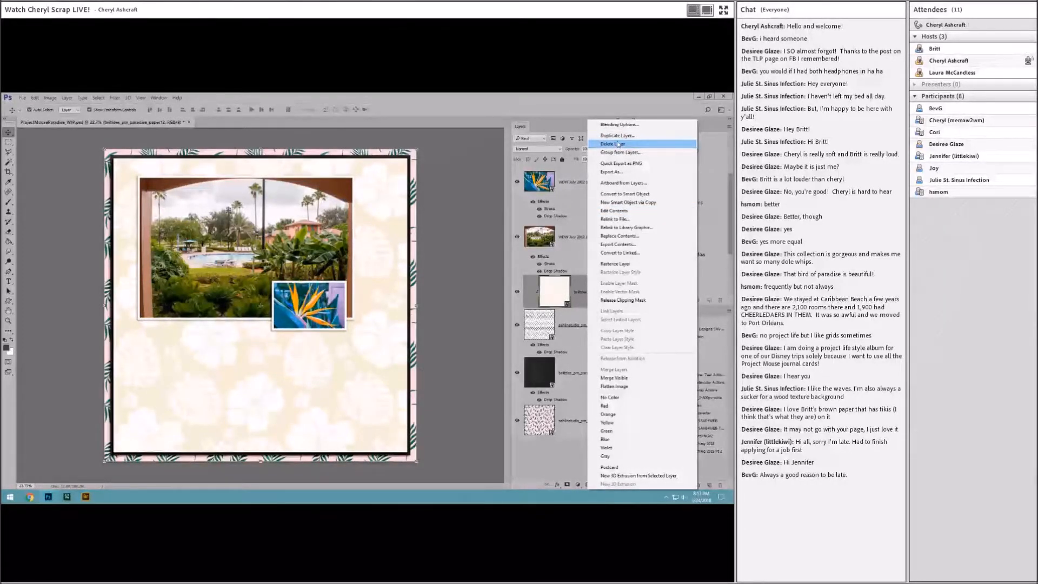
{"action": "left_click", "coordinate": [617, 144]}
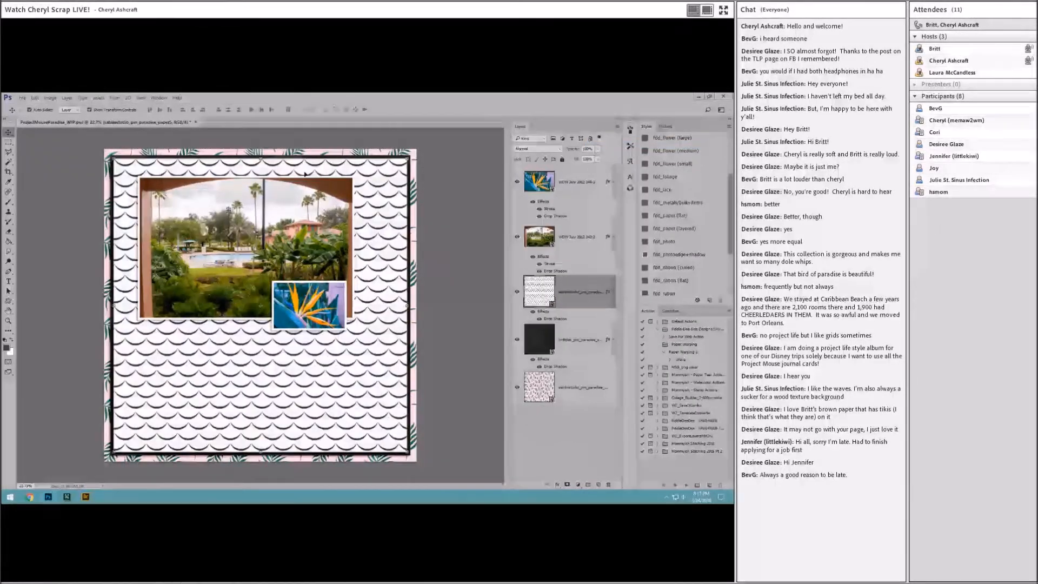
Find the solid pink paper brittdes_pm_paradise_solid_01.jpg in the kit in Bridge and place it in Photoshop above the wave-pattern paper
{"action": "left_click", "coordinate": [86, 497]}
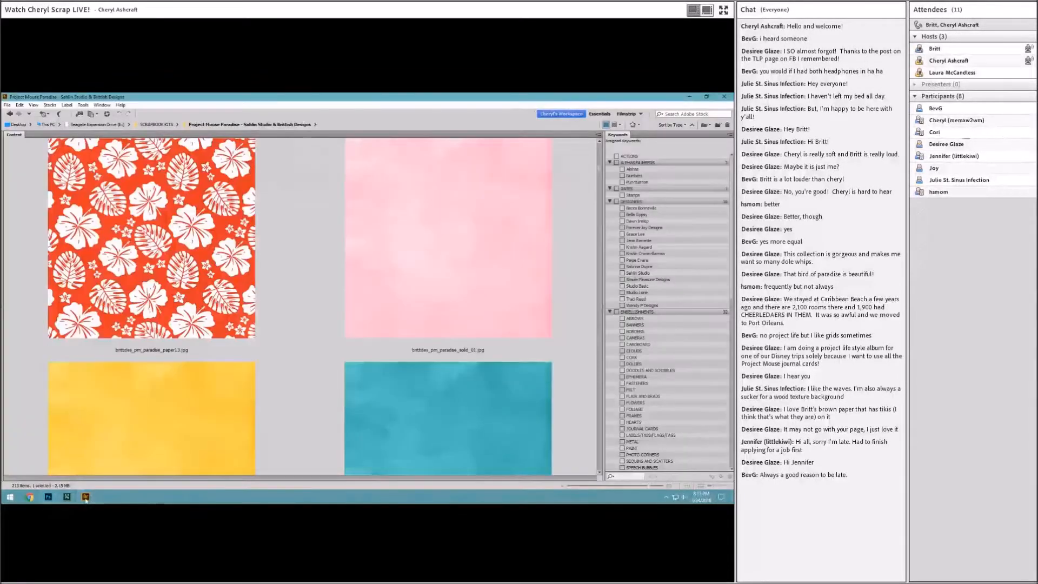
{"action": "scroll", "coordinate": [344, 384], "scroll_direction": "down", "scroll_amount": 3}
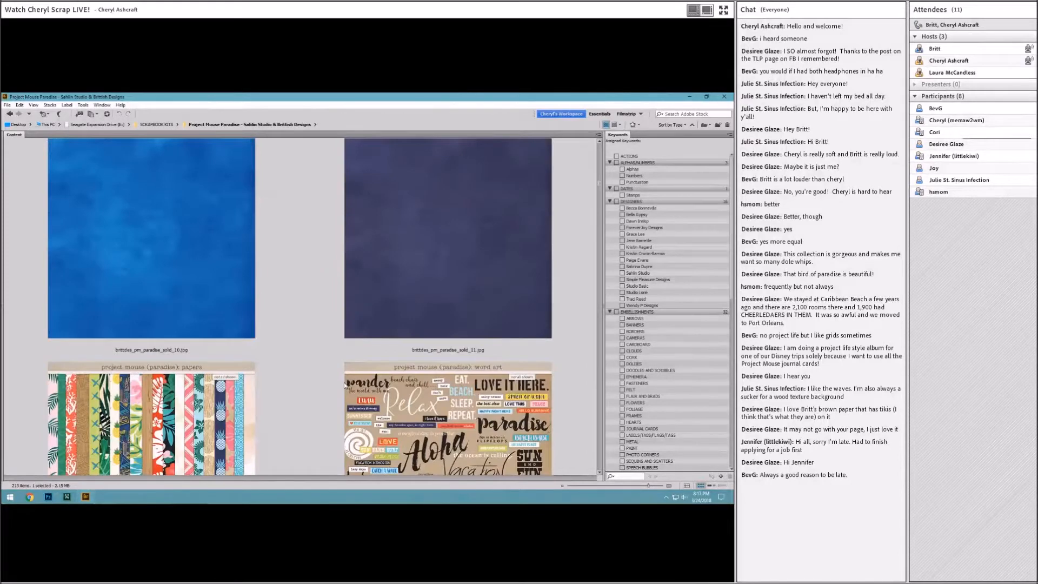
{"action": "scroll", "coordinate": [344, 383], "scroll_direction": "down", "scroll_amount": 3}
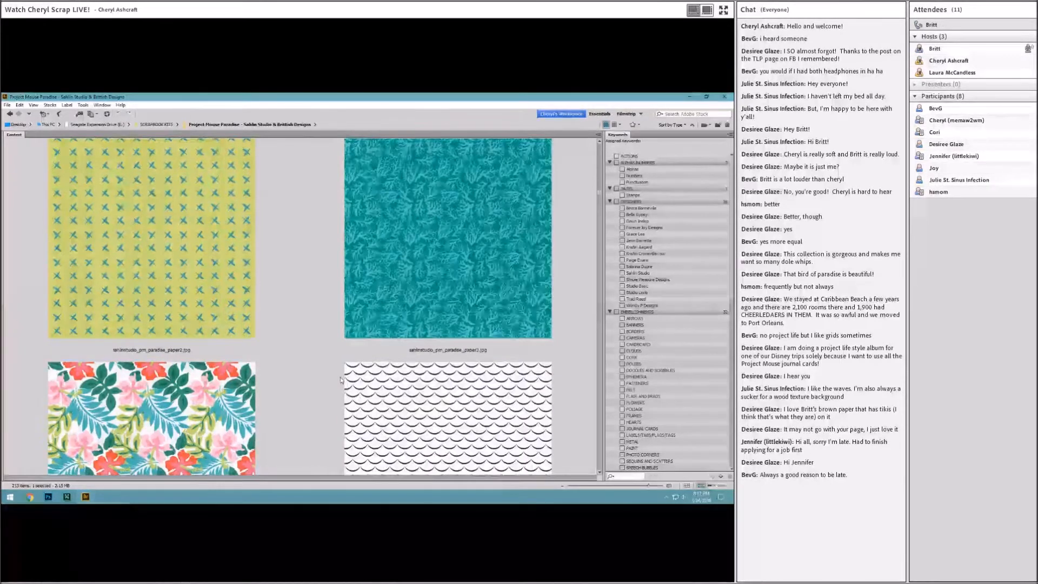
{"action": "scroll", "coordinate": [342, 373], "scroll_direction": "down", "scroll_amount": 3}
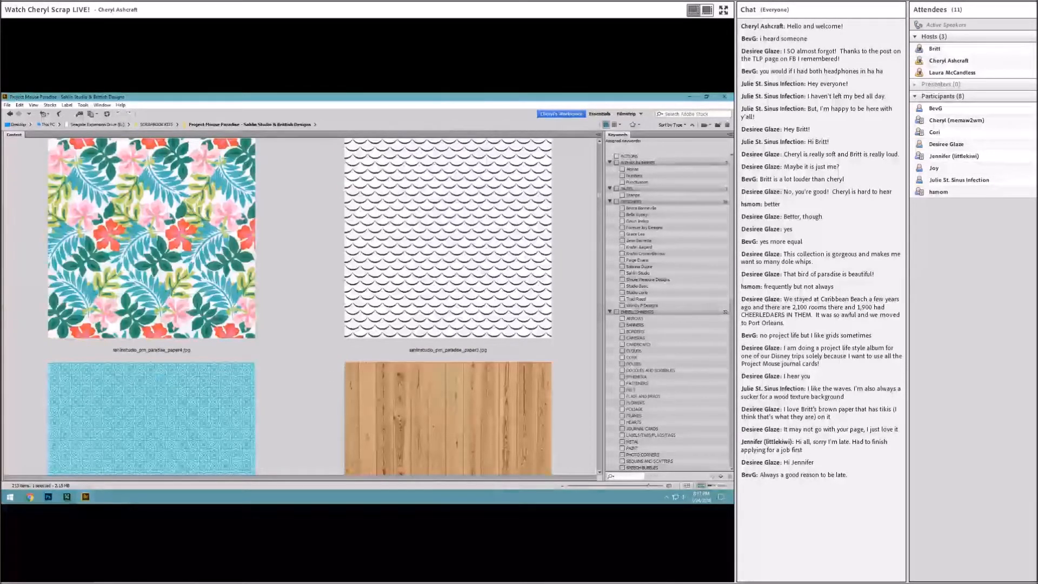
{"action": "left_click", "coordinate": [49, 497]}
{"action": "left_click", "coordinate": [85, 497]}
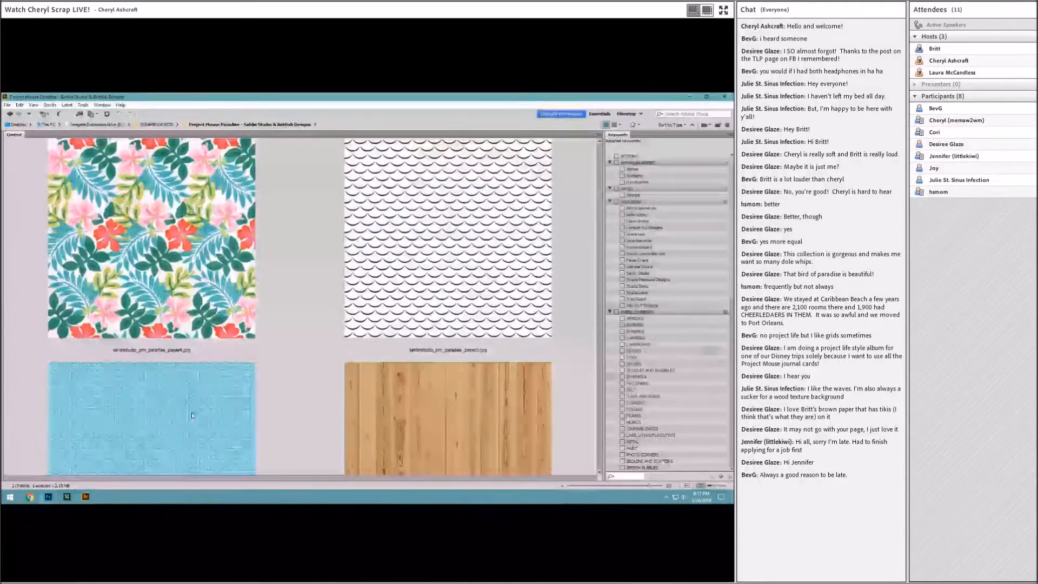
{"action": "scroll", "coordinate": [341, 384], "scroll_direction": "down", "scroll_amount": 3}
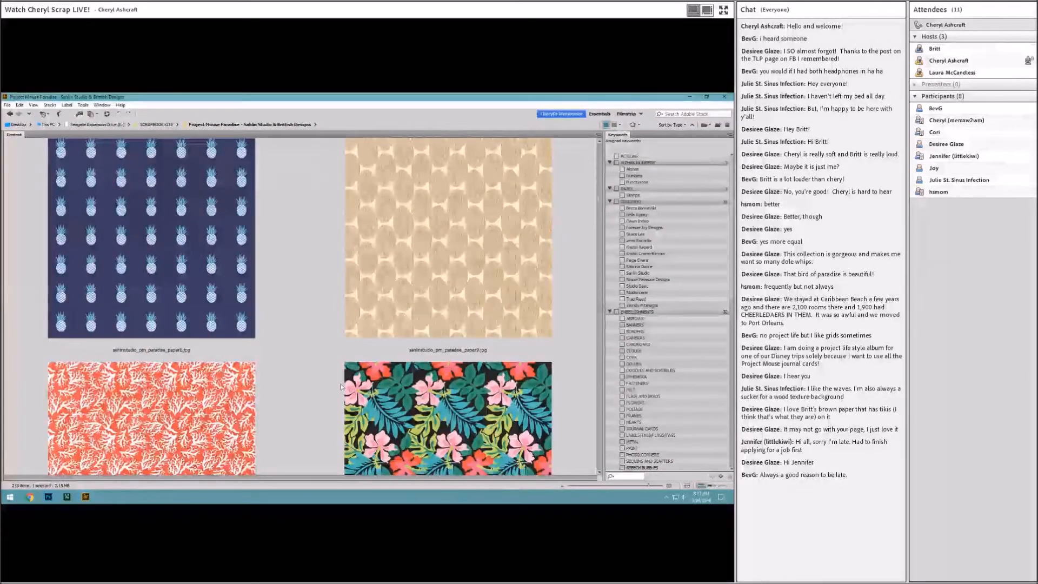
{"action": "scroll", "coordinate": [340, 387], "scroll_direction": "down", "scroll_amount": 6}
{"action": "scroll", "coordinate": [339, 389], "scroll_direction": "up", "scroll_amount": 3}
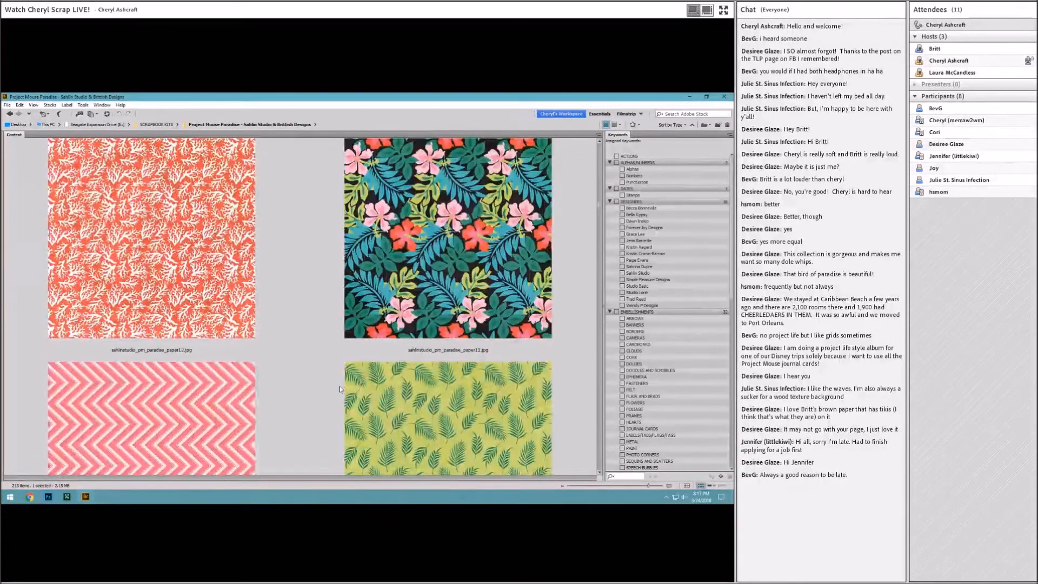
{"action": "scroll", "coordinate": [338, 387], "scroll_direction": "up", "scroll_amount": 6}
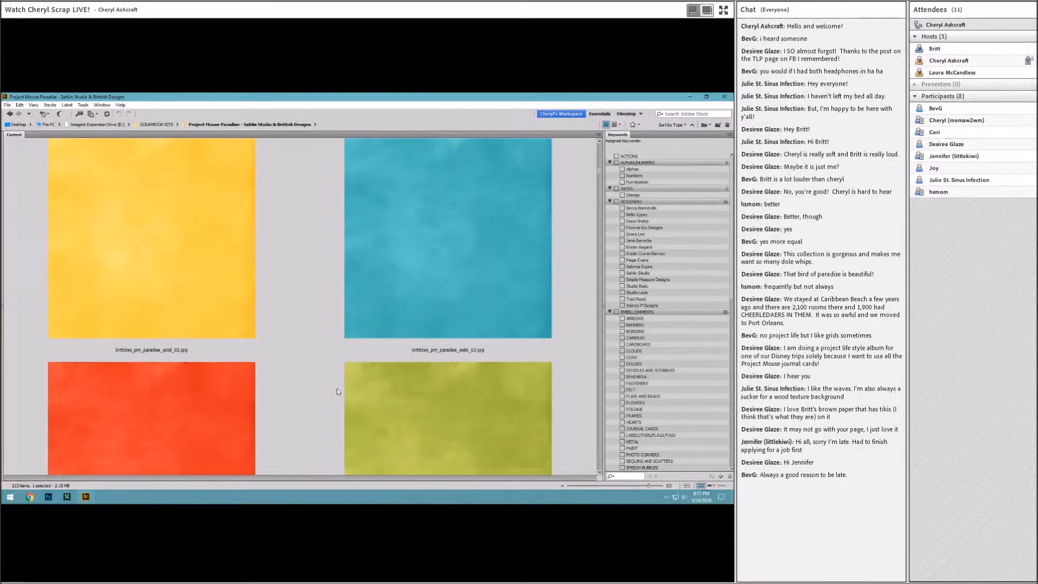
{"action": "scroll", "coordinate": [336, 388], "scroll_direction": "up", "scroll_amount": 3}
{"action": "left_click_drag", "start_coordinate": [411, 270], "coordinate": [258, 369]}
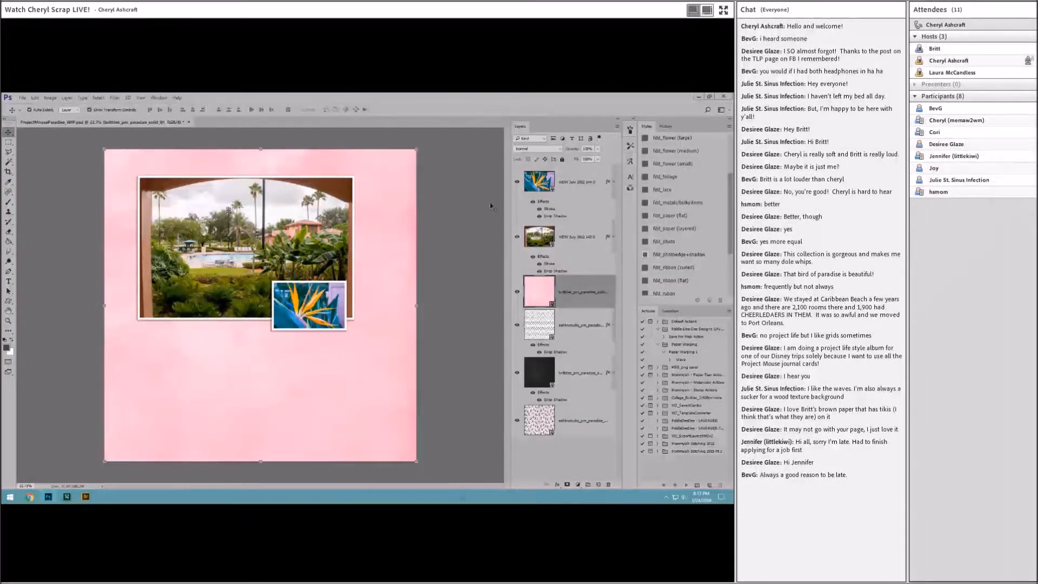
Select a rectangle slightly larger than the two-photo group and copy that area of the pink paper to a new layer
{"action": "left_click", "coordinate": [518, 292]}
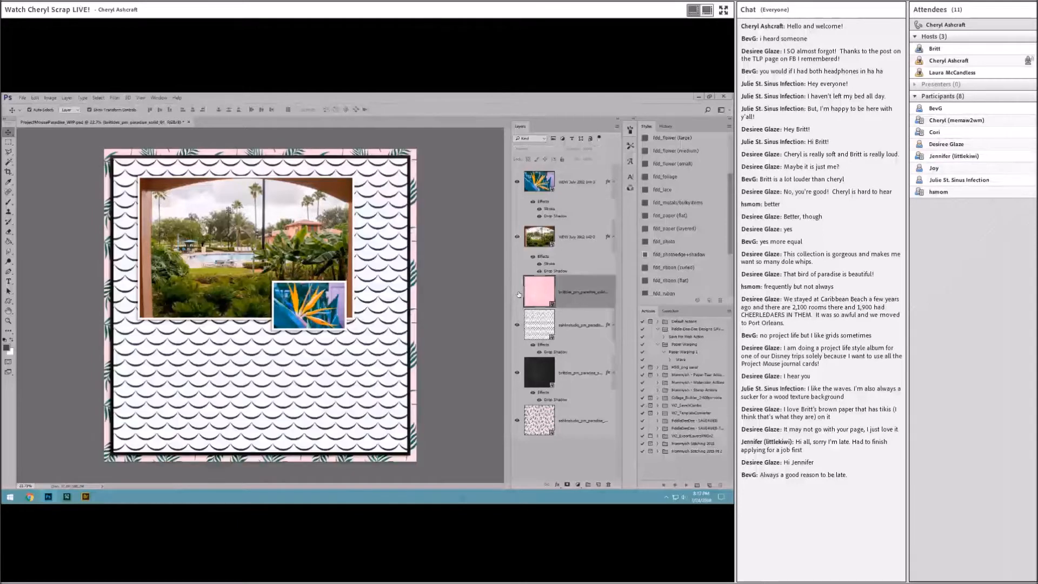
{"action": "left_click", "coordinate": [517, 293]}
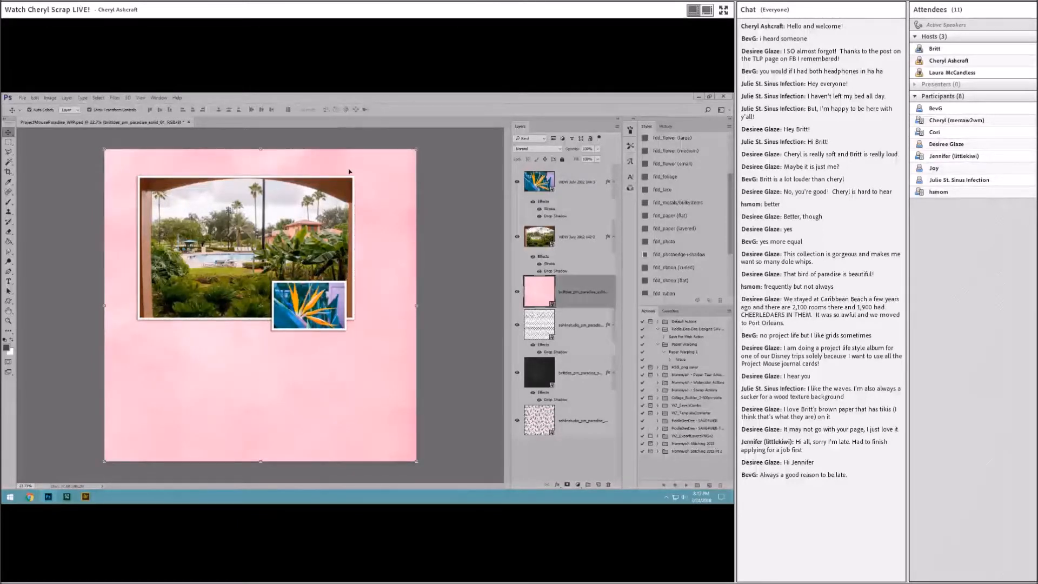
{"action": "key", "text": "m"}
{"action": "left_click_drag", "start_coordinate": [123, 168], "coordinate": [387, 334]}
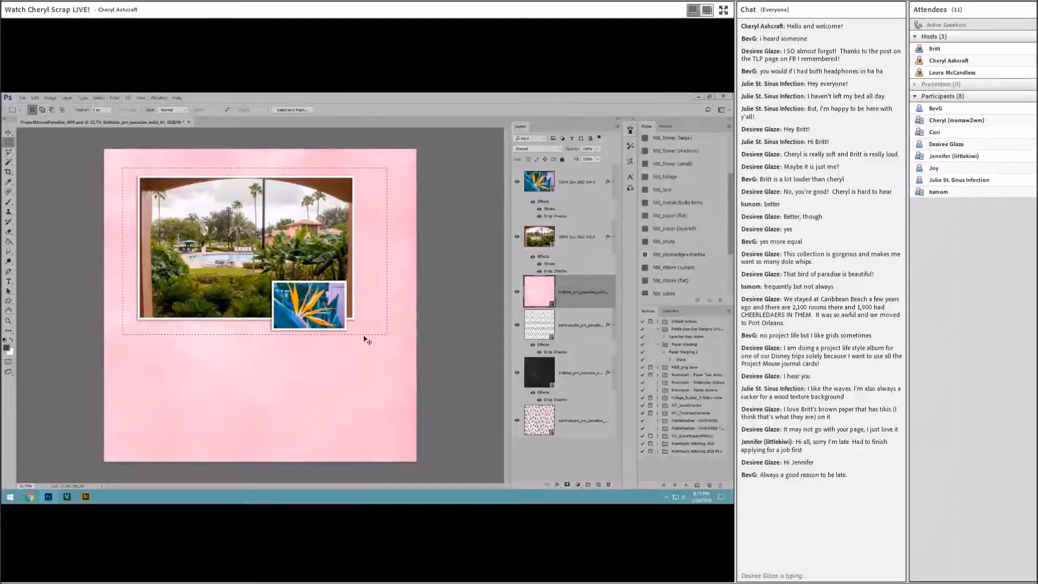
{"action": "key", "text": "ctrl+j"}
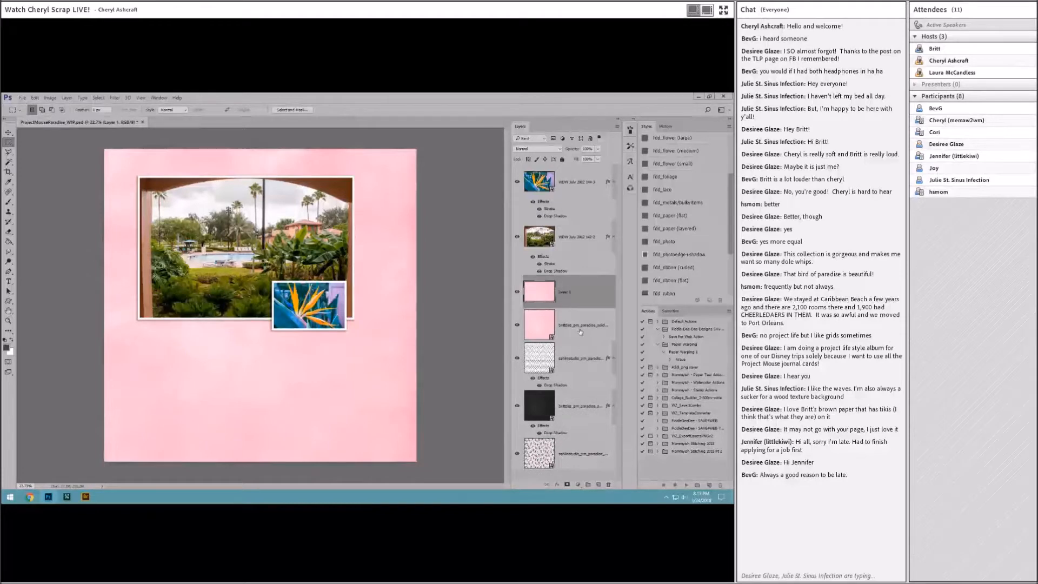
Delete the full-size pink solid paper layer and select the cut pink rectangle layer
{"action": "right_click", "coordinate": [579, 331]}
{"action": "left_click", "coordinate": [610, 143]}
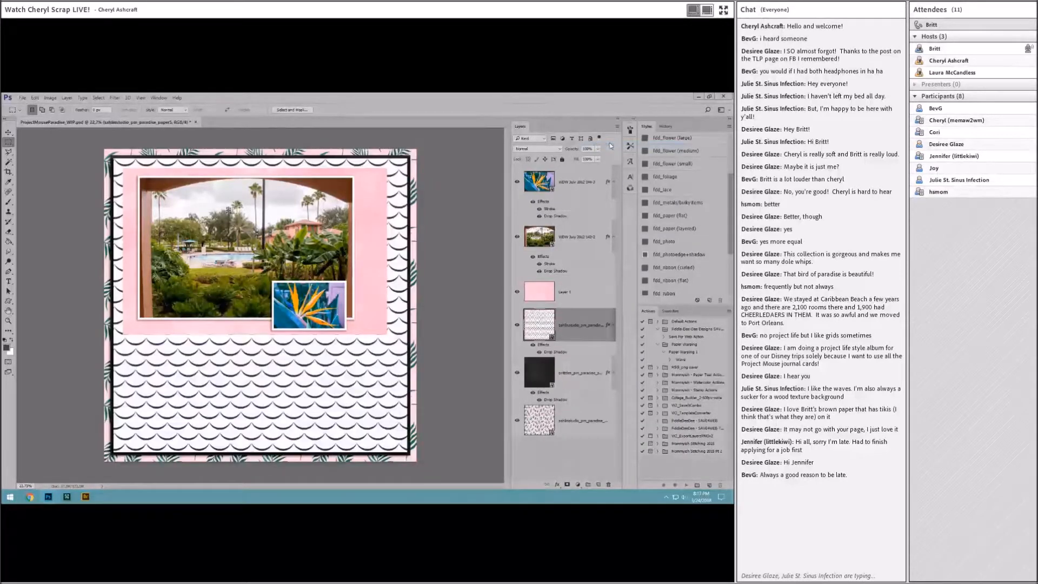
{"action": "left_click", "coordinate": [589, 291]}
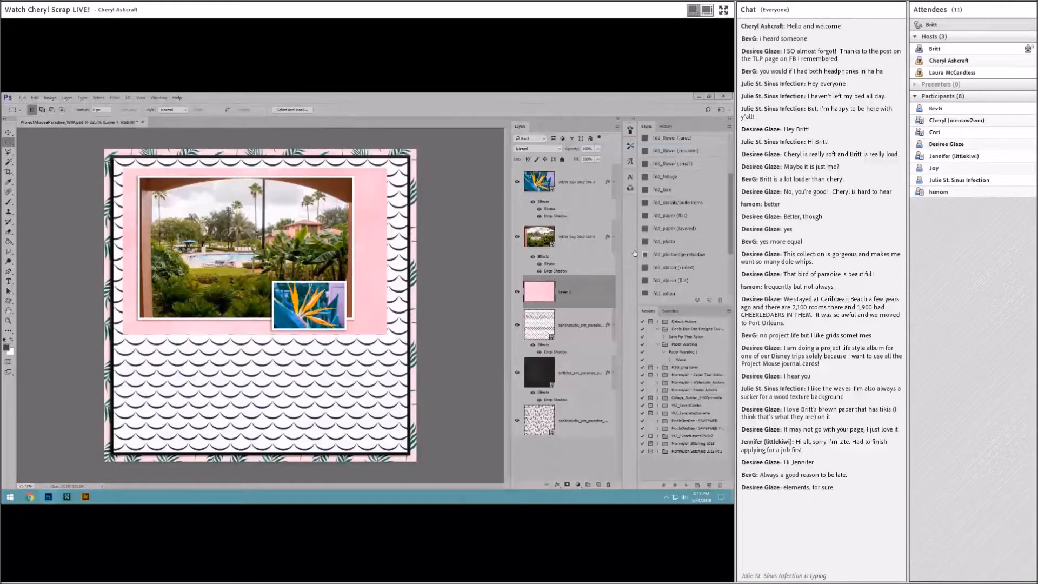
Apply a preset drop shadow style to the cut pink rectangle layer
{"action": "left_click", "coordinate": [657, 254]}
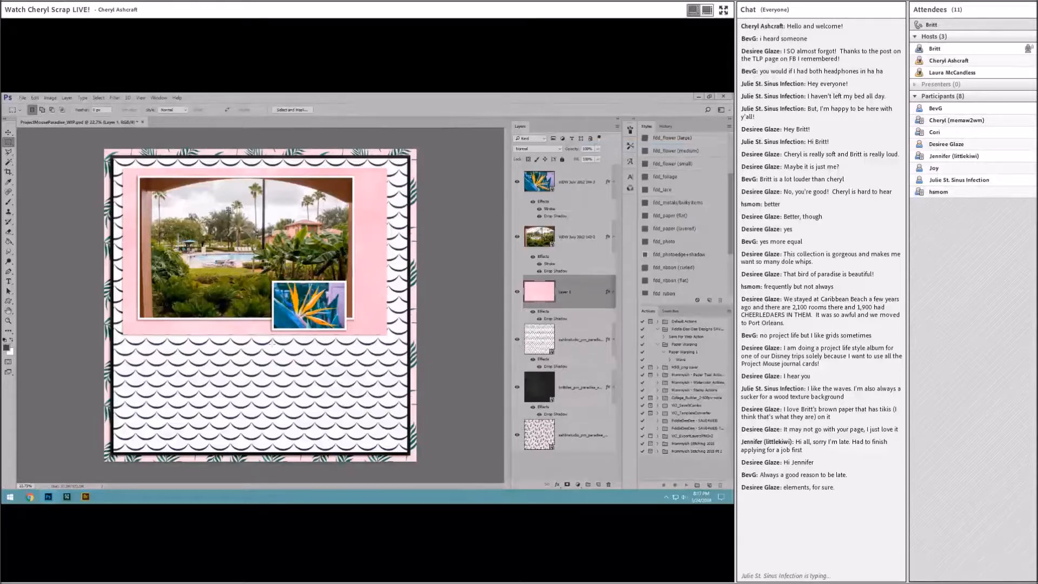
Switch to Bridge and open the kit's 3x4 cards folder within Project Mouse Paradise
{"action": "left_click", "coordinate": [86, 496]}
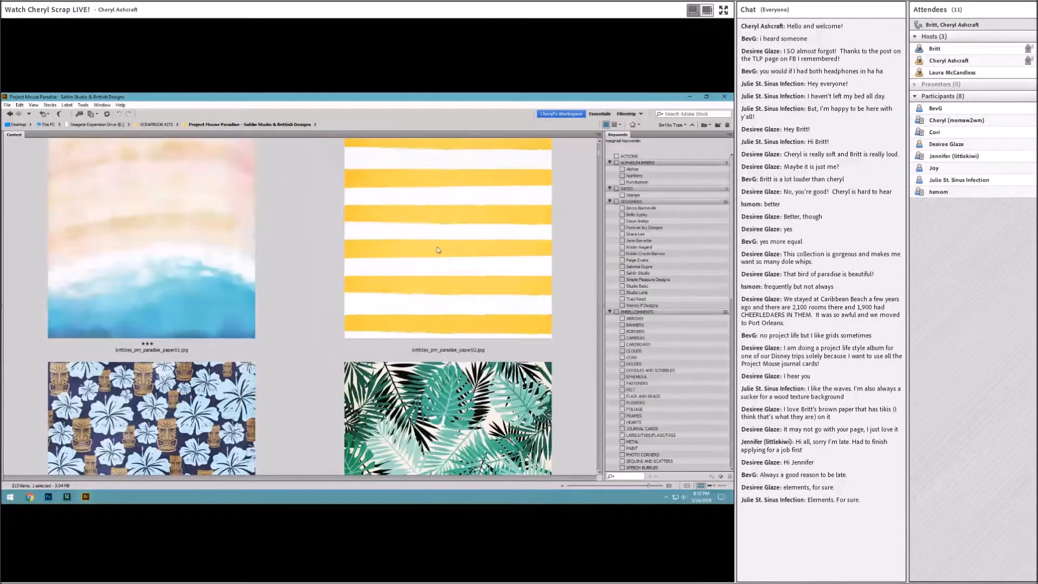
{"action": "left_click", "coordinate": [187, 287]}
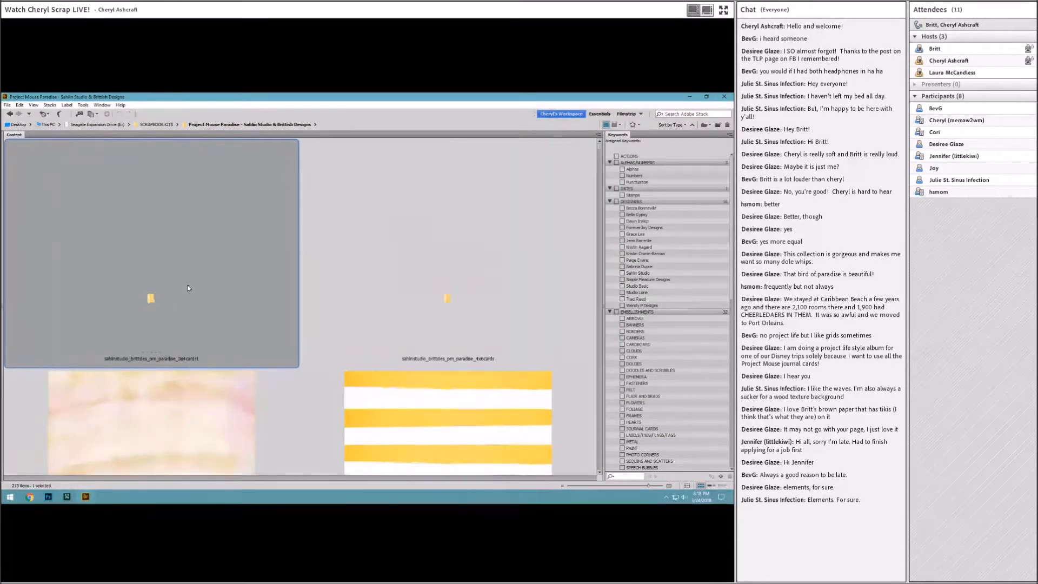
{"action": "double_click", "coordinate": [152, 298]}
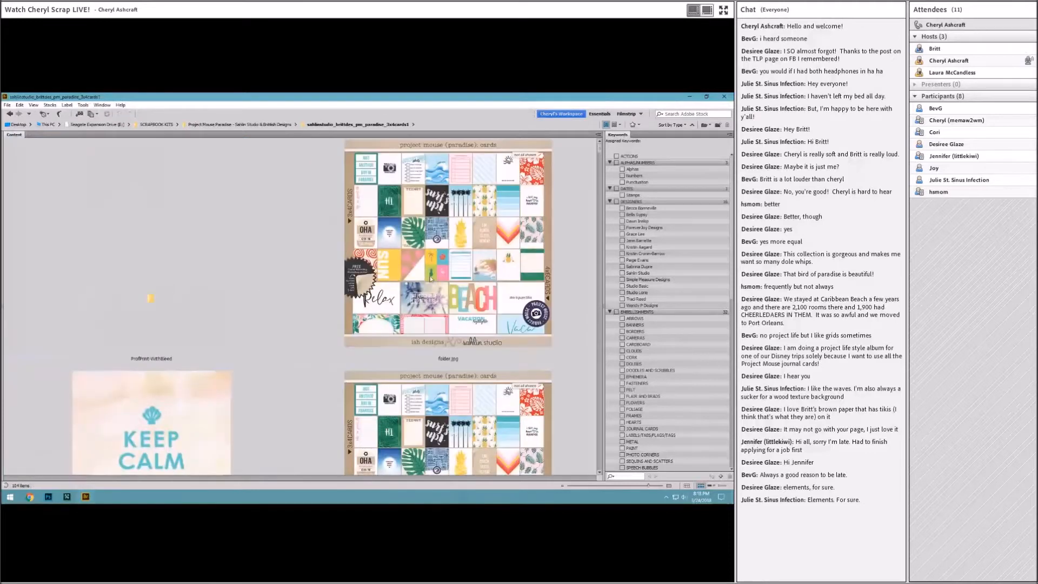
Look through the first 3x4 journal cards for designs that suit the page
{"action": "scroll", "coordinate": [281, 302], "scroll_direction": "down", "scroll_amount": 4}
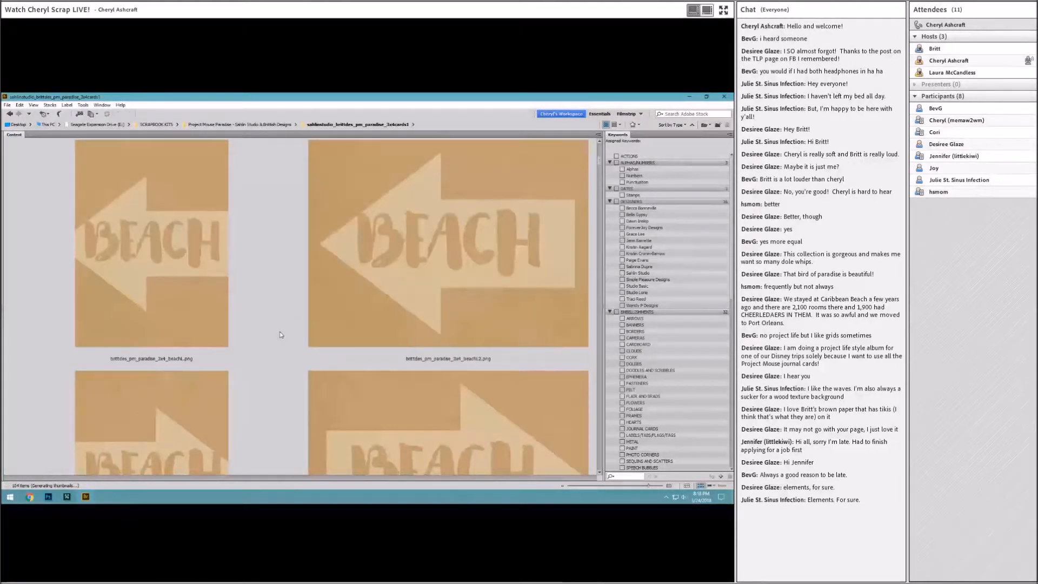
{"action": "scroll", "coordinate": [280, 335], "scroll_direction": "down", "scroll_amount": 5}
{"action": "scroll", "coordinate": [281, 333], "scroll_direction": "down", "scroll_amount": 2}
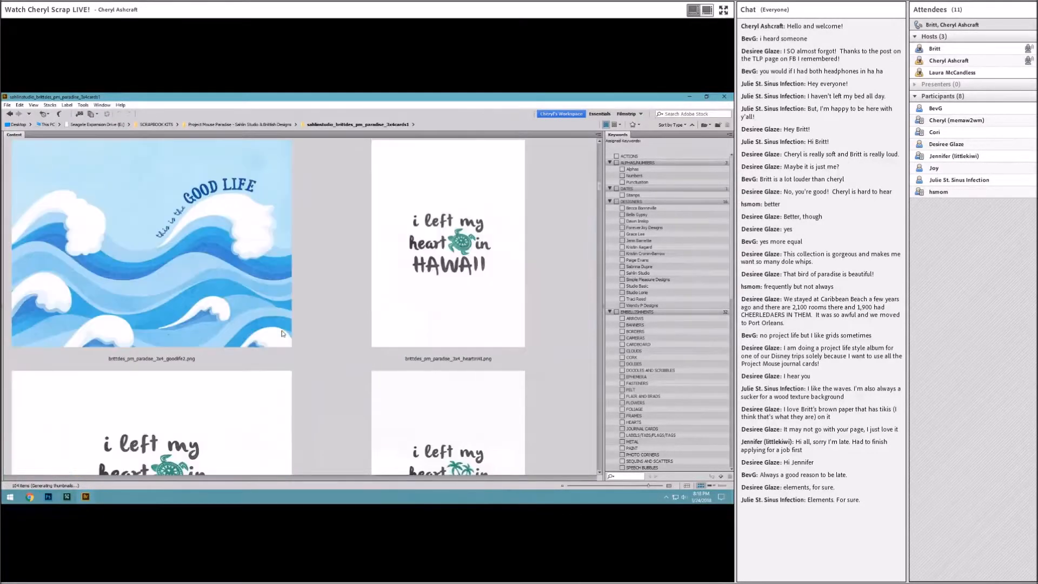
{"action": "scroll", "coordinate": [281, 333], "scroll_direction": "down", "scroll_amount": 2}
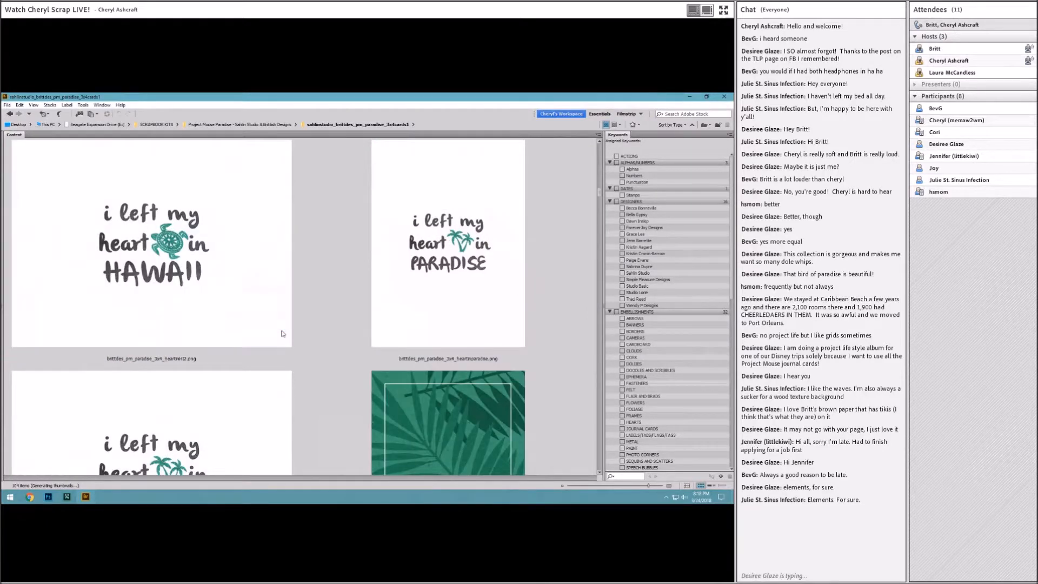
{"action": "scroll", "coordinate": [282, 333], "scroll_direction": "down", "scroll_amount": 6}
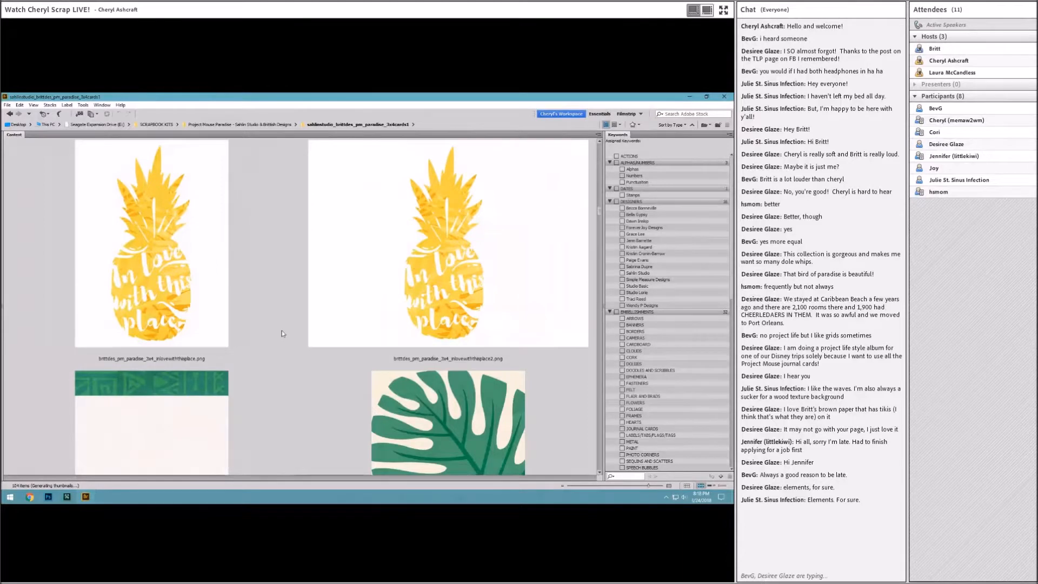
{"action": "scroll", "coordinate": [282, 333], "scroll_direction": "down", "scroll_amount": 2}
{"action": "scroll", "coordinate": [282, 333], "scroll_direction": "up", "scroll_amount": 2}
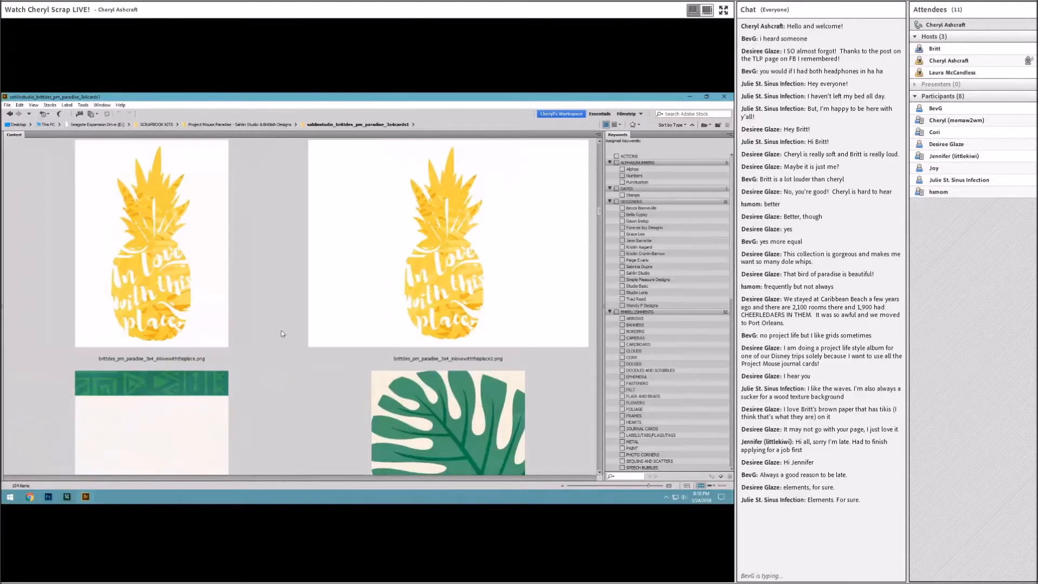
{"action": "scroll", "coordinate": [281, 334], "scroll_direction": "down", "scroll_amount": 3}
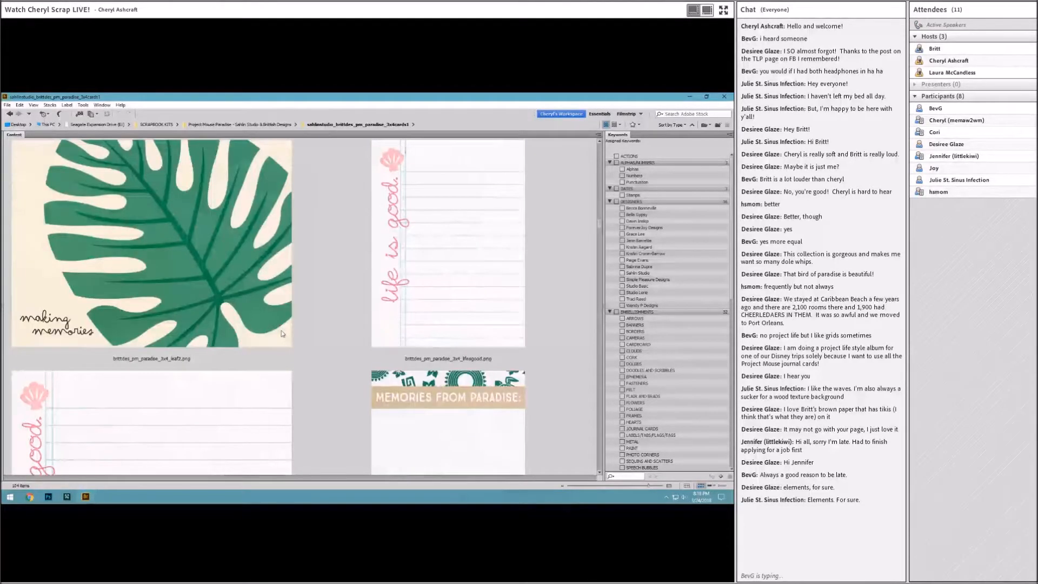
{"action": "scroll", "coordinate": [281, 333], "scroll_direction": "up", "scroll_amount": 1}
Try selecting the vertical "making memories" leaf card together with the vertical "life is good" card
{"action": "left_click", "coordinate": [394, 277]}
{"action": "left_click_drag", "start_coordinate": [432, 258], "coordinate": [183, 338]}
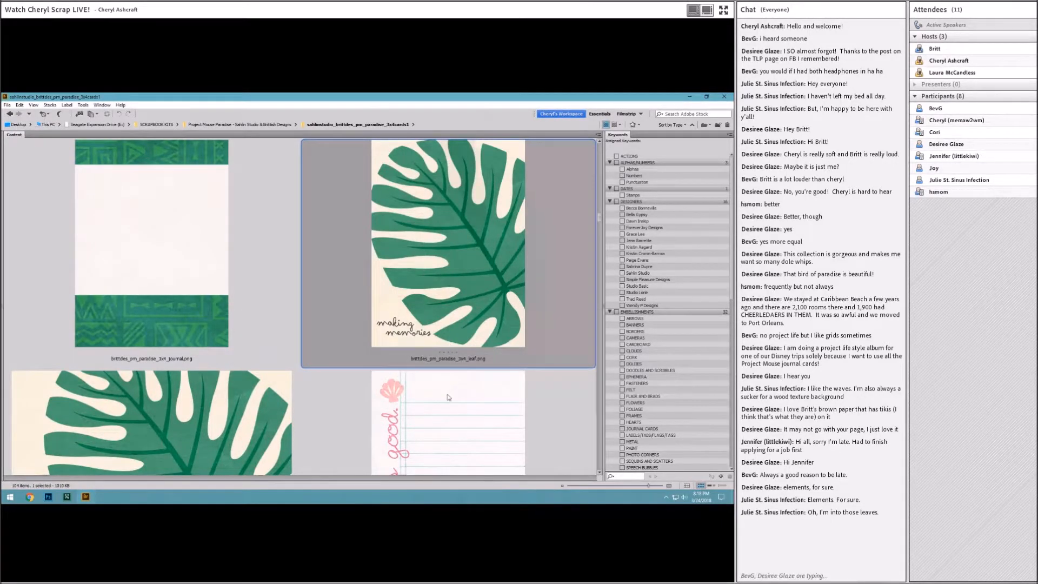
{"action": "scroll", "coordinate": [447, 397], "scroll_direction": "down", "scroll_amount": 1}
{"action": "scroll", "coordinate": [448, 379], "scroll_direction": "down", "scroll_amount": 1}
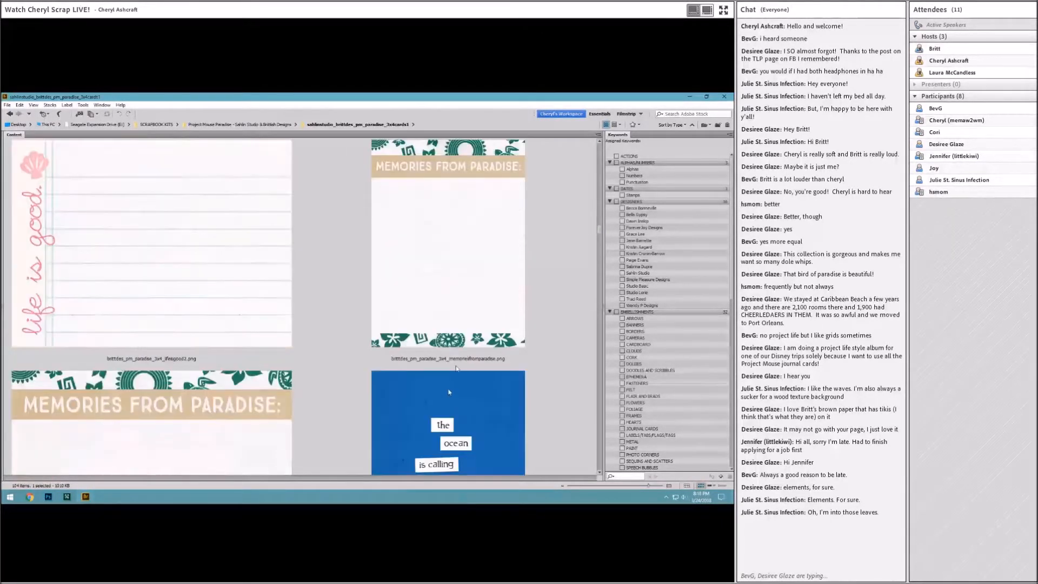
{"action": "scroll", "coordinate": [447, 289], "scroll_direction": "up", "scroll_amount": 1}
{"action": "left_click", "coordinate": [449, 276]}
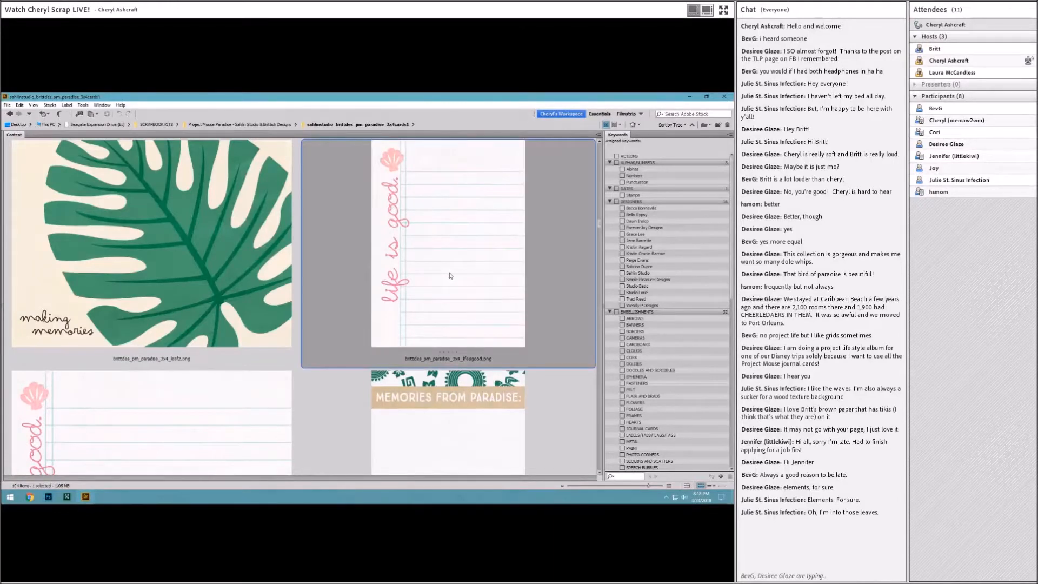
{"action": "scroll", "coordinate": [459, 281], "scroll_direction": "up", "scroll_amount": 1}
{"action": "left_click", "coordinate": [469, 322]}
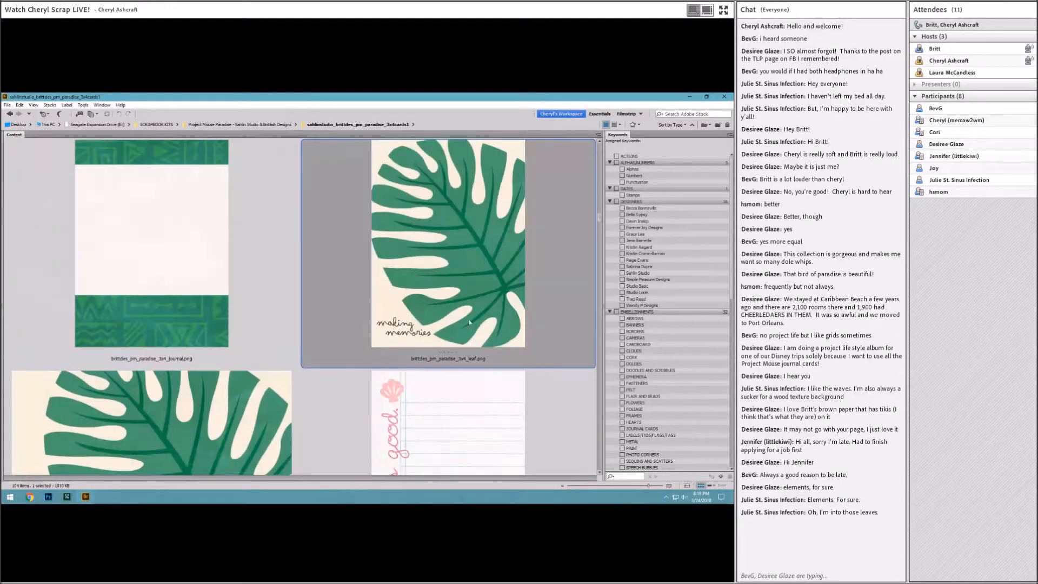
{"action": "left_click", "coordinate": [481, 398], "text": "ctrl"}
{"action": "scroll", "coordinate": [504, 351], "scroll_direction": "down", "scroll_amount": 1}
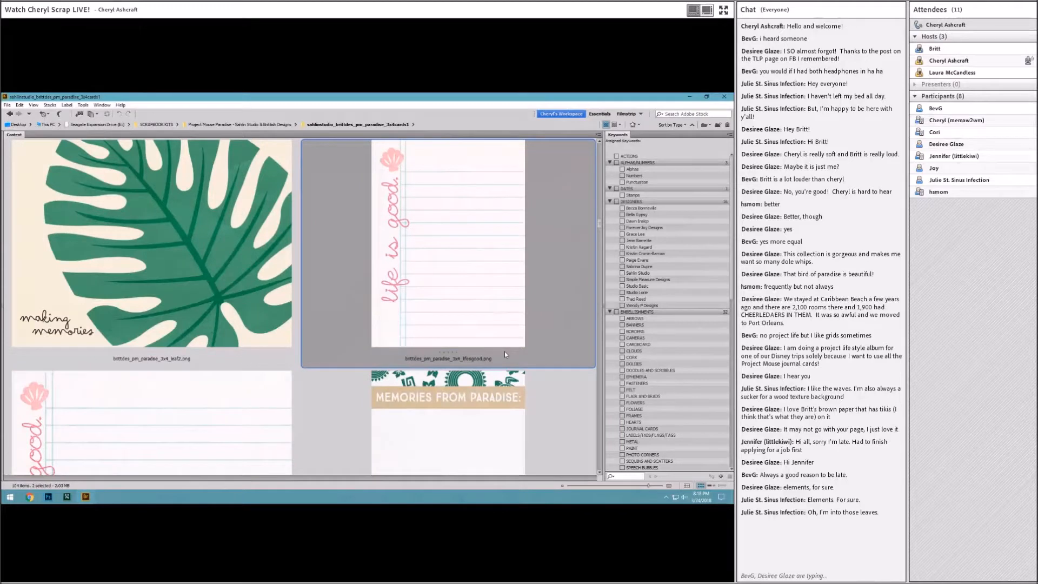
Select the horizontal leaf card brittdes_pm_paradise_3x4_leaf2.png together with the vertical card brittdes_pm_paradise_3x4_lifeisgood.png
{"action": "scroll", "coordinate": [504, 351], "scroll_direction": "up", "scroll_amount": 1}
{"action": "scroll", "coordinate": [505, 349], "scroll_direction": "down", "scroll_amount": 1}
{"action": "left_click", "coordinate": [278, 288]}
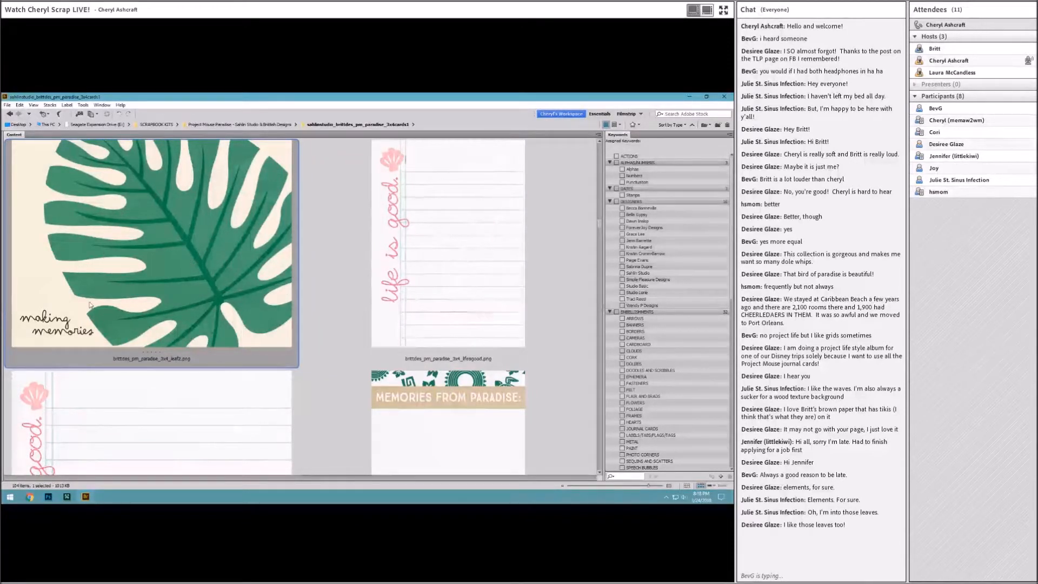
{"action": "left_click", "coordinate": [306, 276], "text": "ctrl"}
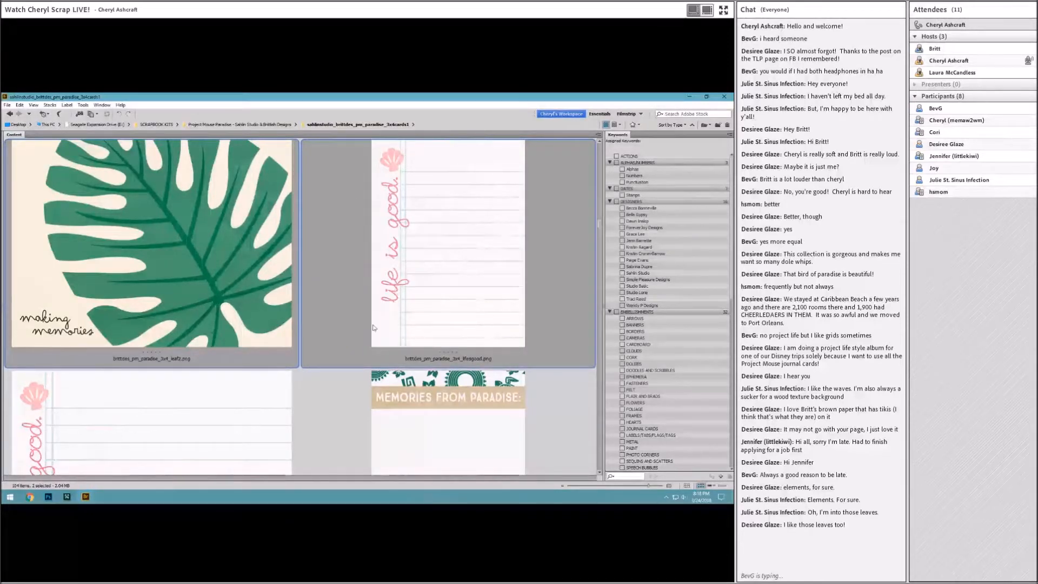
Look through the rest of the 3x4 journal cards for further designs that match the page's colours and theme
{"action": "scroll", "coordinate": [409, 344], "scroll_direction": "down", "scroll_amount": 2}
{"action": "scroll", "coordinate": [409, 344], "scroll_direction": "down", "scroll_amount": 2}
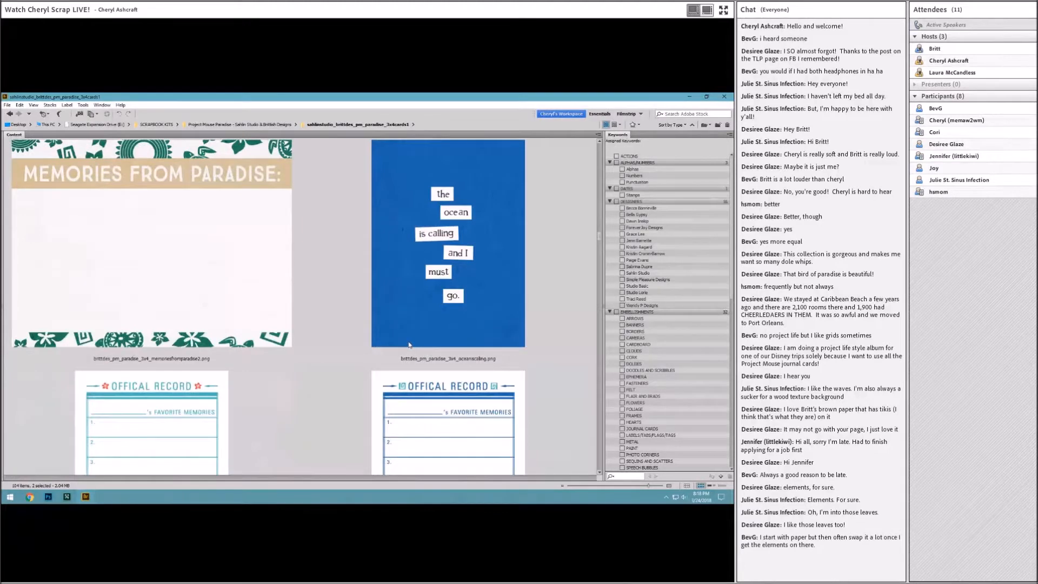
{"action": "scroll", "coordinate": [409, 344], "scroll_direction": "down", "scroll_amount": 1}
{"action": "scroll", "coordinate": [409, 344], "scroll_direction": "down", "scroll_amount": 3}
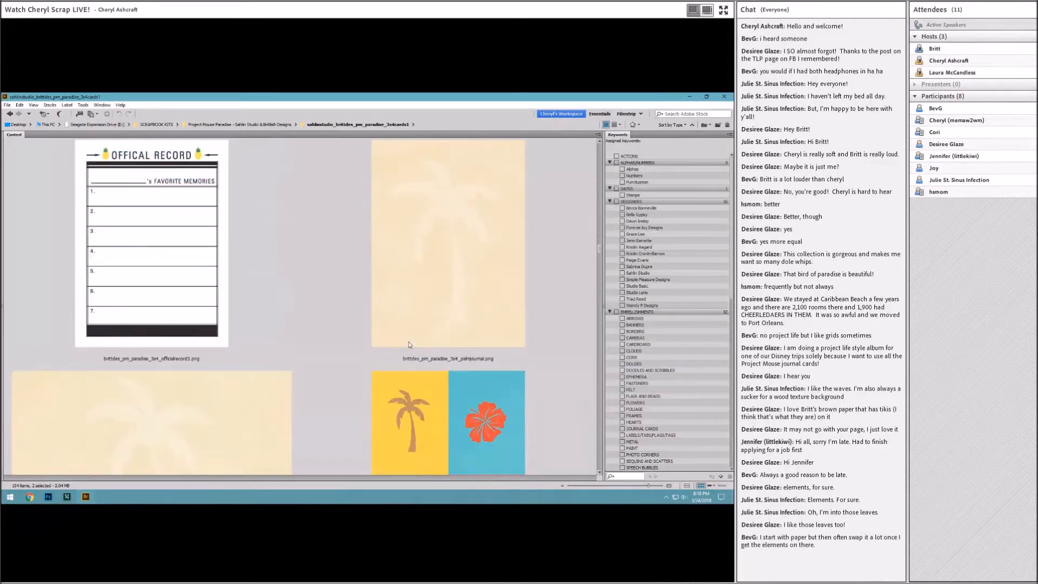
{"action": "scroll", "coordinate": [409, 344], "scroll_direction": "down", "scroll_amount": 1}
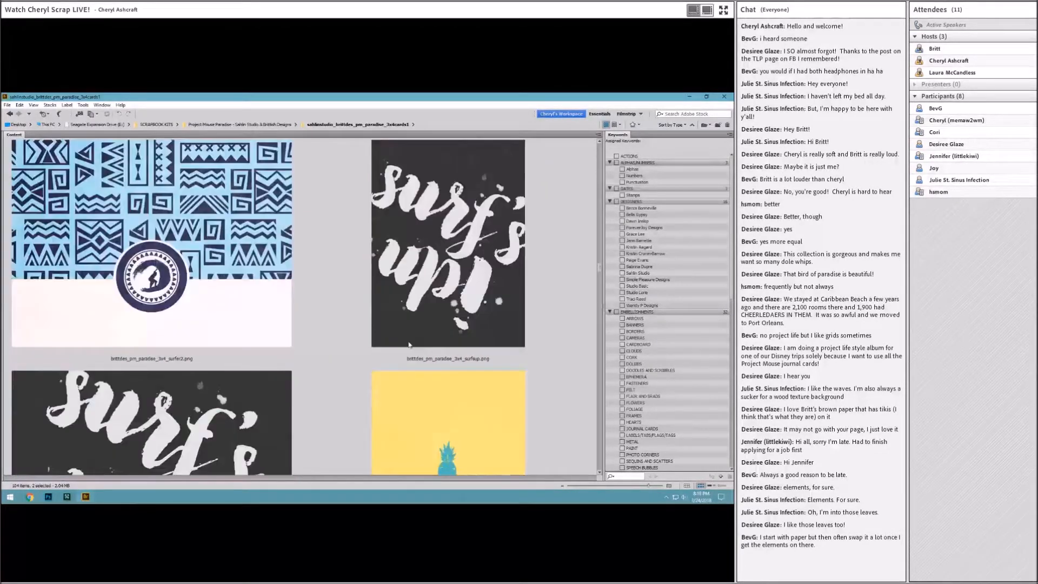
{"action": "scroll", "coordinate": [409, 344], "scroll_direction": "down", "scroll_amount": 1}
{"action": "scroll", "coordinate": [409, 342], "scroll_direction": "down", "scroll_amount": 1}
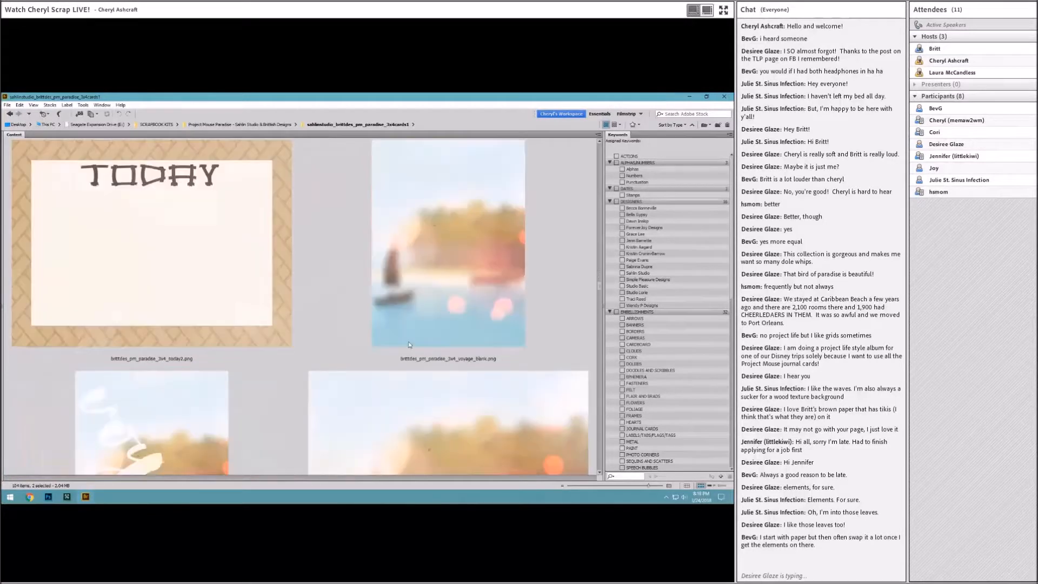
{"action": "scroll", "coordinate": [409, 343], "scroll_direction": "down", "scroll_amount": 1}
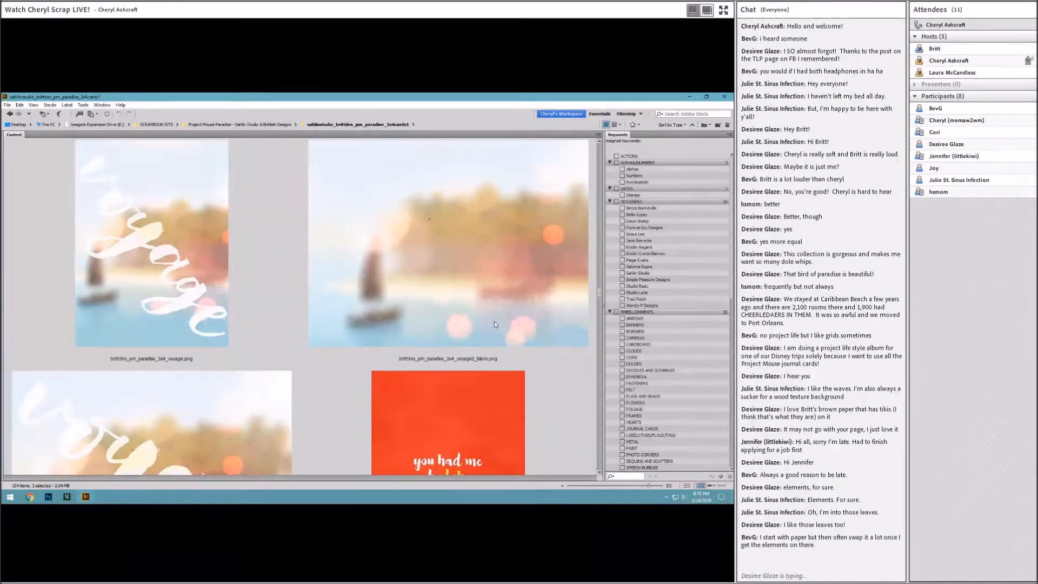
{"action": "scroll", "coordinate": [490, 324], "scroll_direction": "down", "scroll_amount": 1}
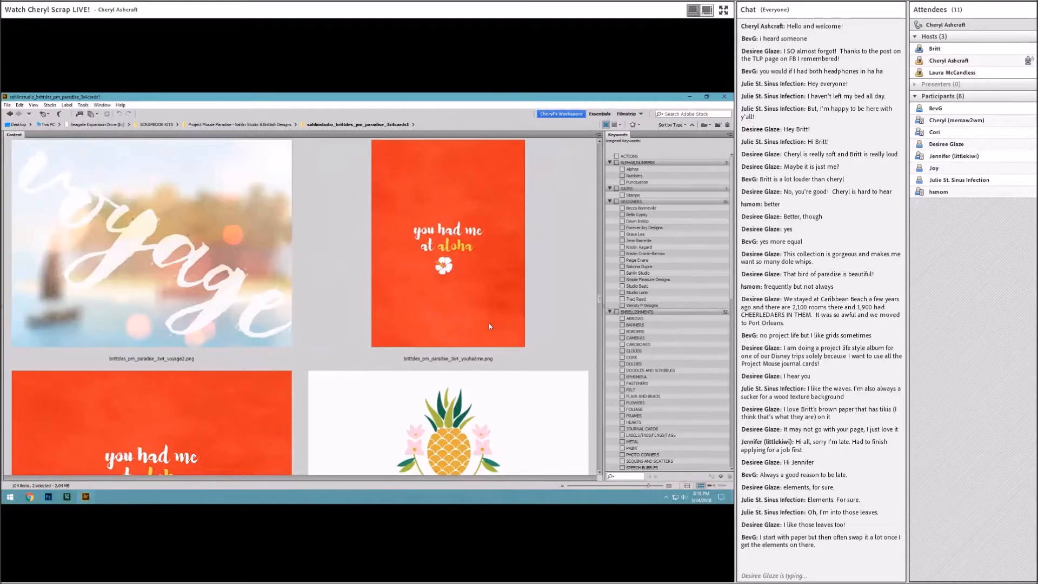
{"action": "scroll", "coordinate": [488, 326], "scroll_direction": "down", "scroll_amount": 1}
{"action": "scroll", "coordinate": [483, 327], "scroll_direction": "down", "scroll_amount": 1}
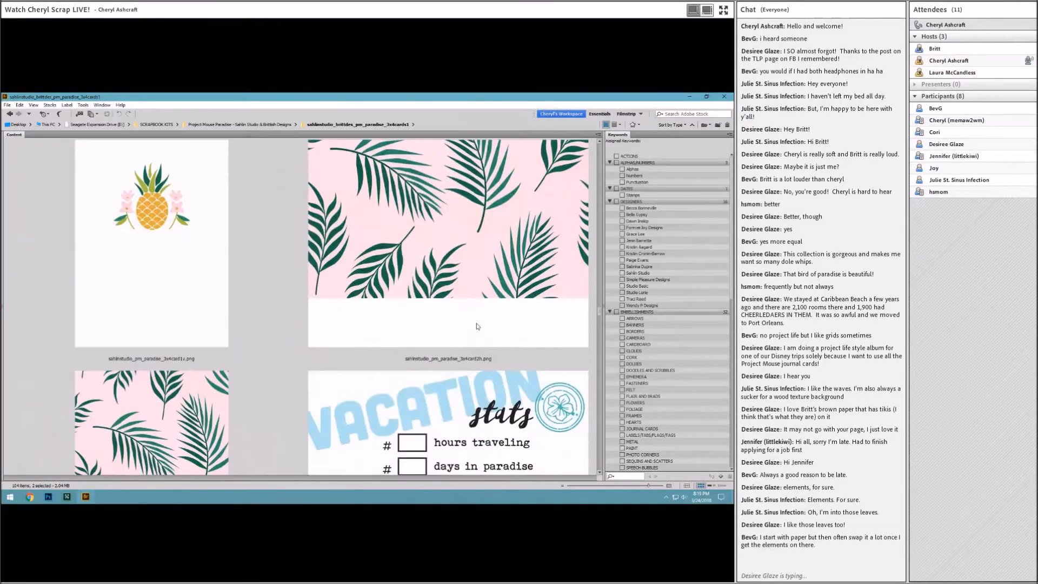
{"action": "scroll", "coordinate": [477, 326], "scroll_direction": "down", "scroll_amount": 1}
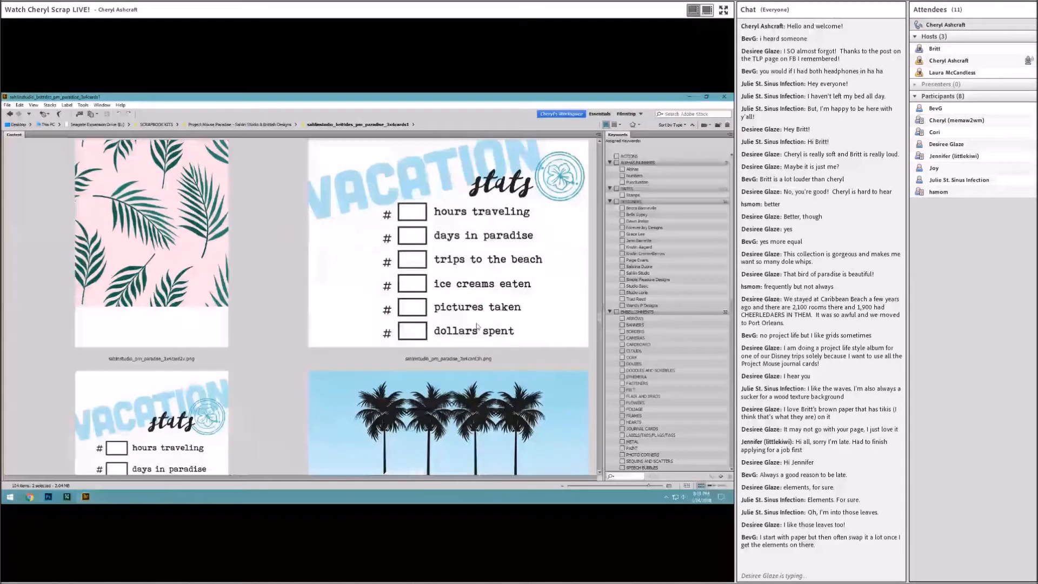
{"action": "scroll", "coordinate": [475, 325], "scroll_direction": "down", "scroll_amount": 1}
{"action": "scroll", "coordinate": [470, 324], "scroll_direction": "down", "scroll_amount": 1}
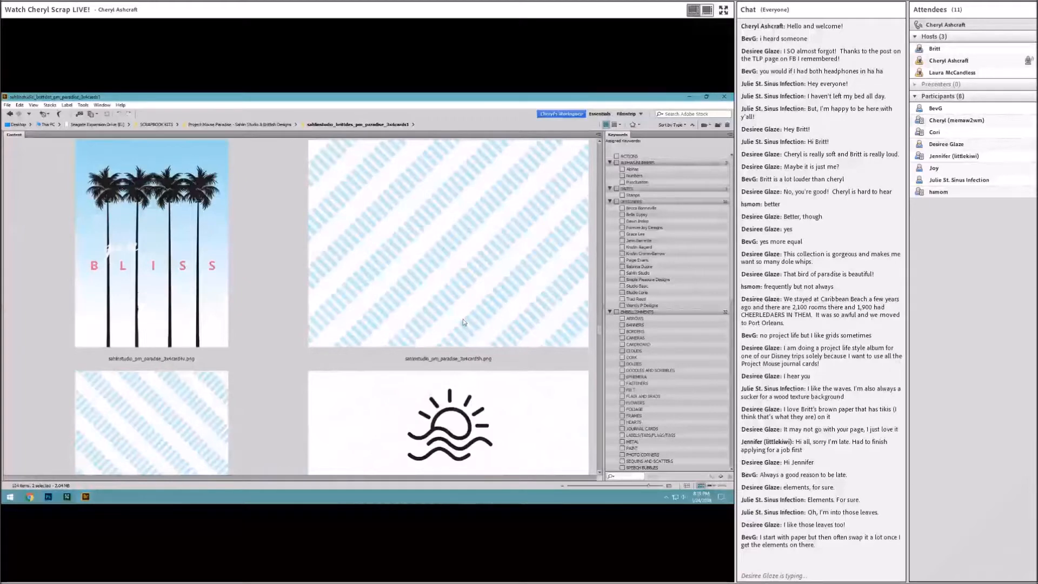
{"action": "scroll", "coordinate": [462, 322], "scroll_direction": "down", "scroll_amount": 1}
{"action": "scroll", "coordinate": [461, 323], "scroll_direction": "down", "scroll_amount": 1}
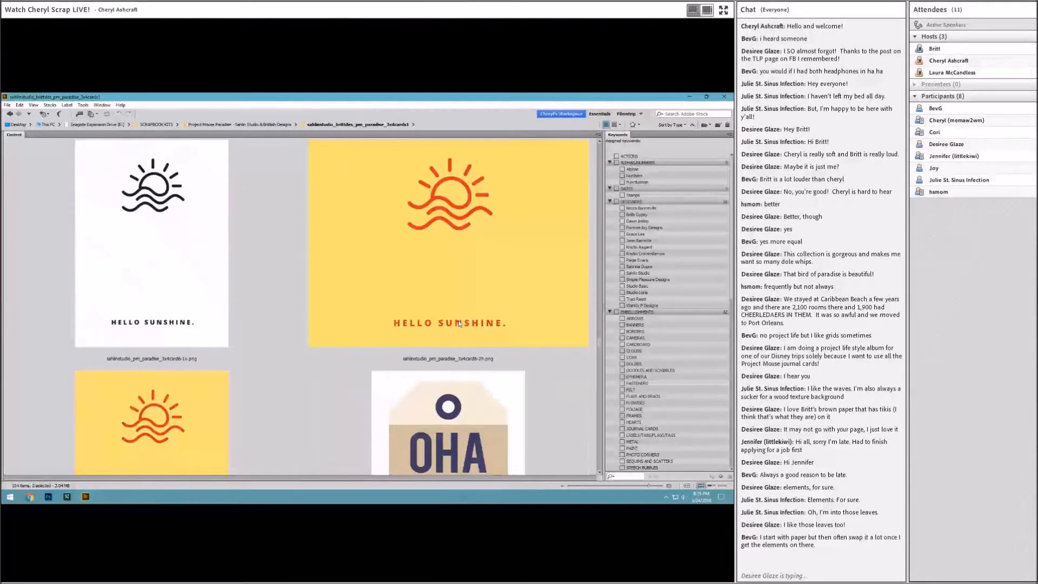
{"action": "scroll", "coordinate": [458, 323], "scroll_direction": "down", "scroll_amount": 1}
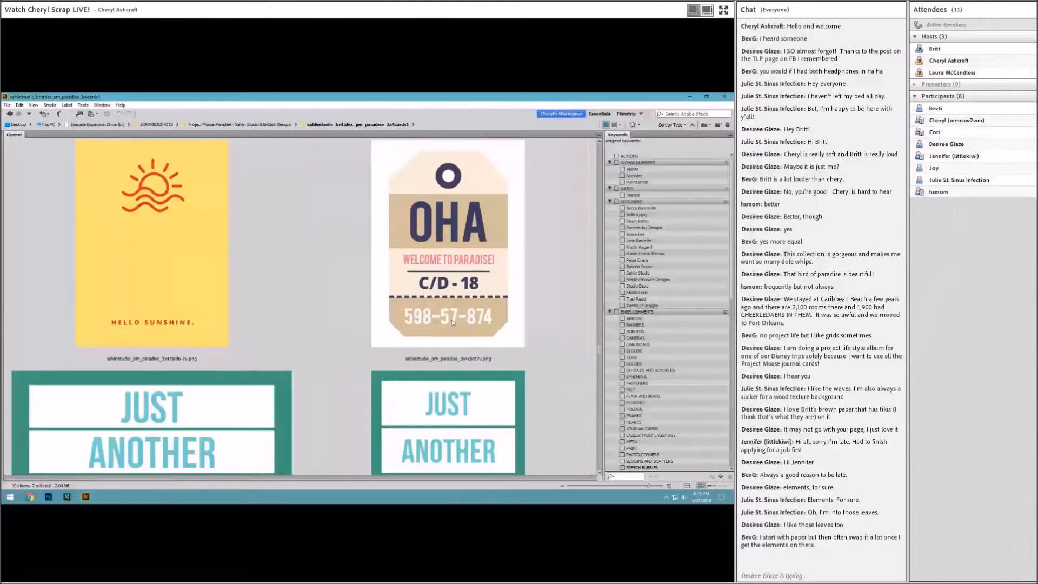
{"action": "scroll", "coordinate": [454, 319], "scroll_direction": "down", "scroll_amount": 1}
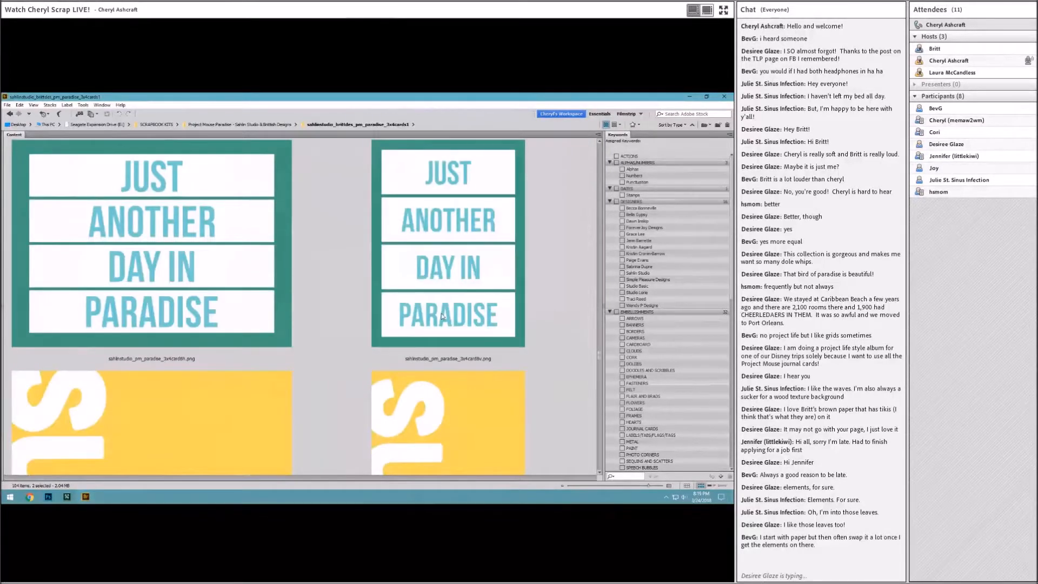
{"action": "scroll", "coordinate": [449, 315], "scroll_direction": "down", "scroll_amount": 1}
{"action": "scroll", "coordinate": [440, 317], "scroll_direction": "down", "scroll_amount": 1}
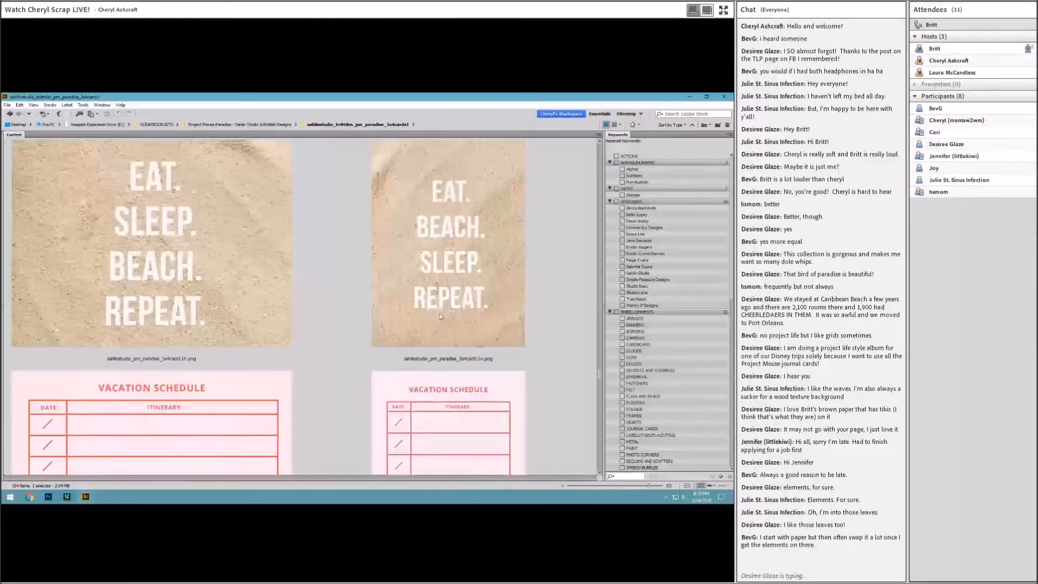
{"action": "scroll", "coordinate": [441, 316], "scroll_direction": "down", "scroll_amount": 1}
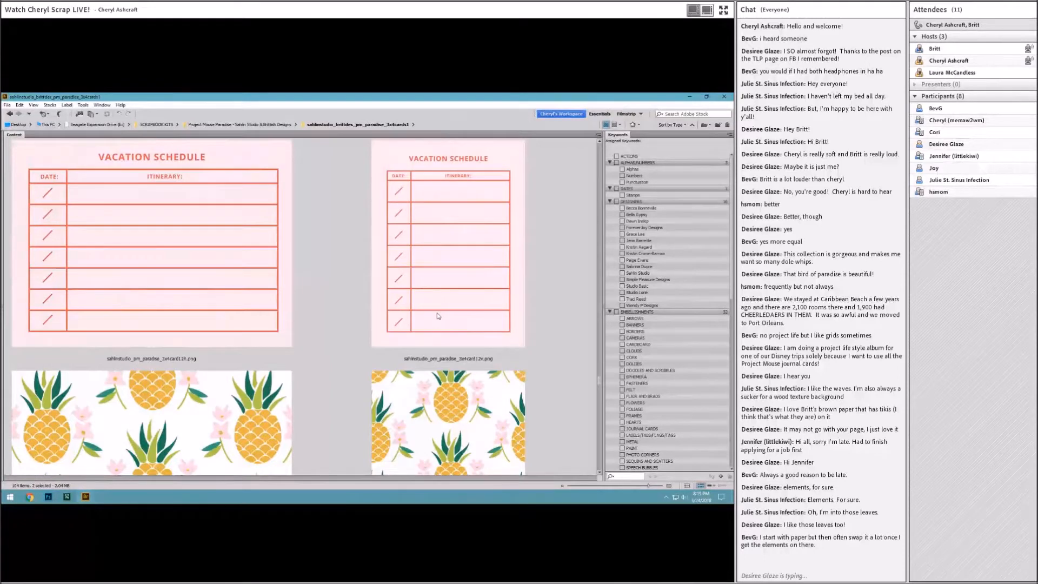
{"action": "scroll", "coordinate": [438, 317], "scroll_direction": "down", "scroll_amount": 2}
{"action": "scroll", "coordinate": [422, 312], "scroll_direction": "down", "scroll_amount": 1}
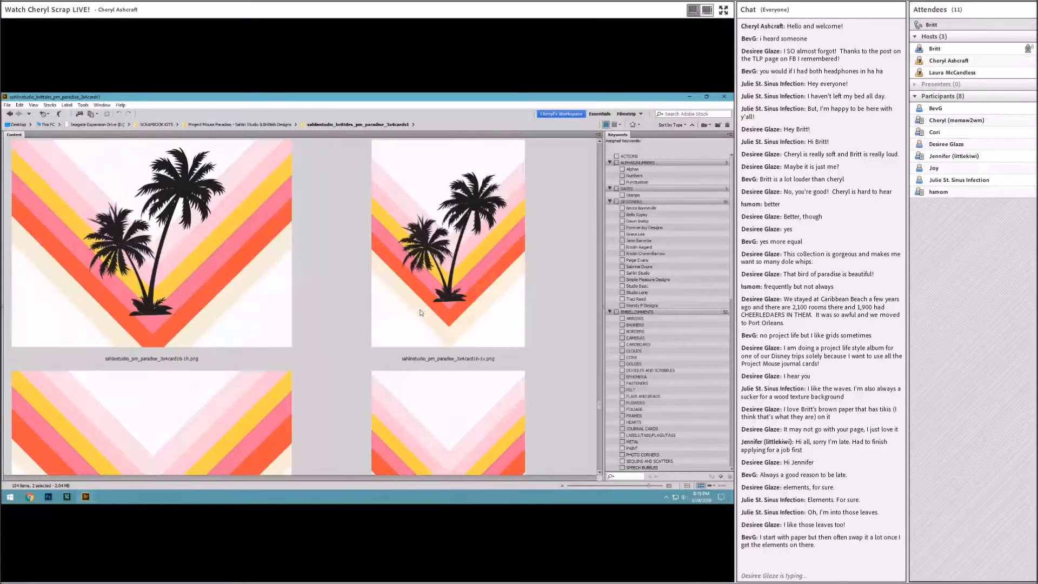
{"action": "scroll", "coordinate": [421, 312], "scroll_direction": "down", "scroll_amount": 1}
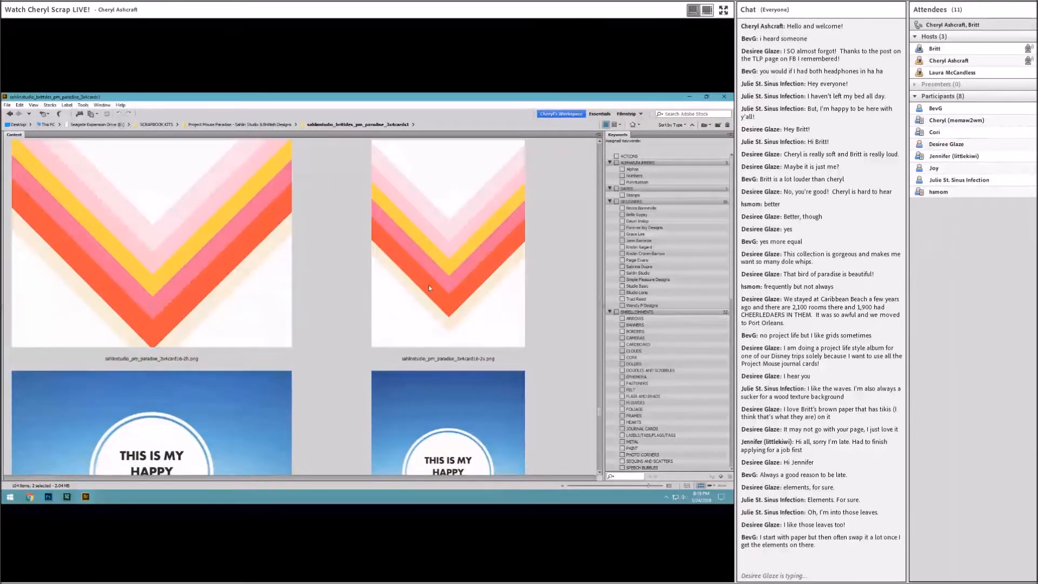
{"action": "scroll", "coordinate": [420, 339], "scroll_direction": "down", "scroll_amount": 1}
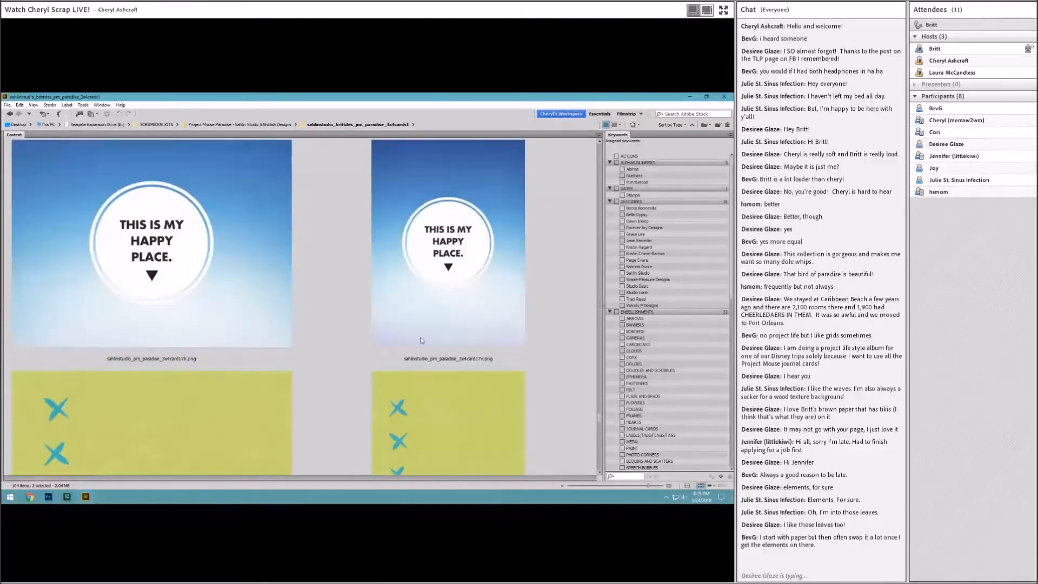
{"action": "scroll", "coordinate": [421, 341], "scroll_direction": "down", "scroll_amount": 2}
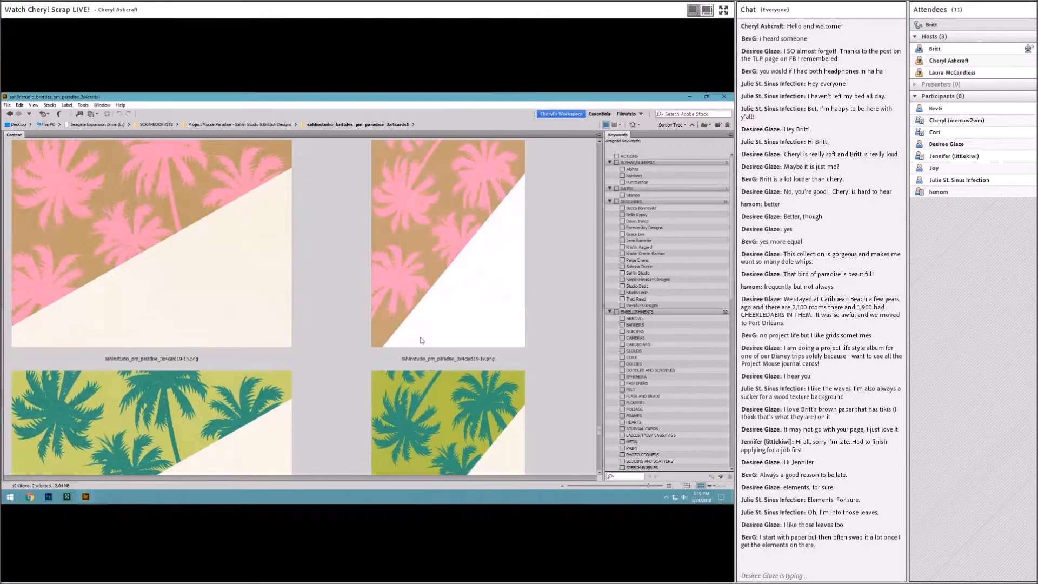
Add the plain vertical chevron card without palm trees and the vertical tan MEMORIES card to the selection
{"action": "scroll", "coordinate": [421, 340], "scroll_direction": "up", "scroll_amount": 1}
{"action": "scroll", "coordinate": [421, 340], "scroll_direction": "down", "scroll_amount": 1}
{"action": "scroll", "coordinate": [420, 340], "scroll_direction": "up", "scroll_amount": 3}
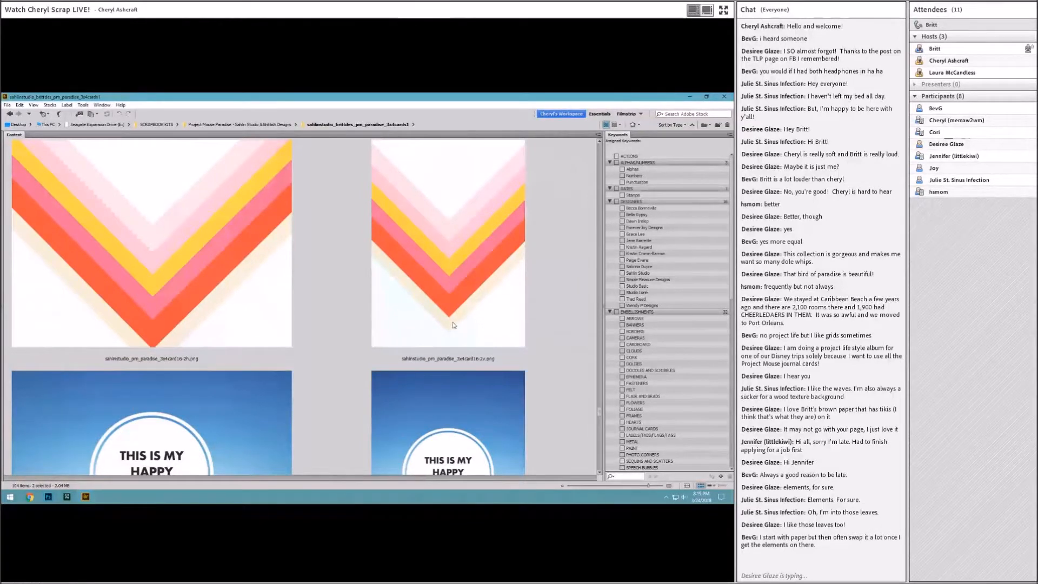
{"action": "left_click", "coordinate": [451, 279], "text": "ctrl"}
{"action": "scroll", "coordinate": [451, 279], "scroll_direction": "down", "scroll_amount": 4}
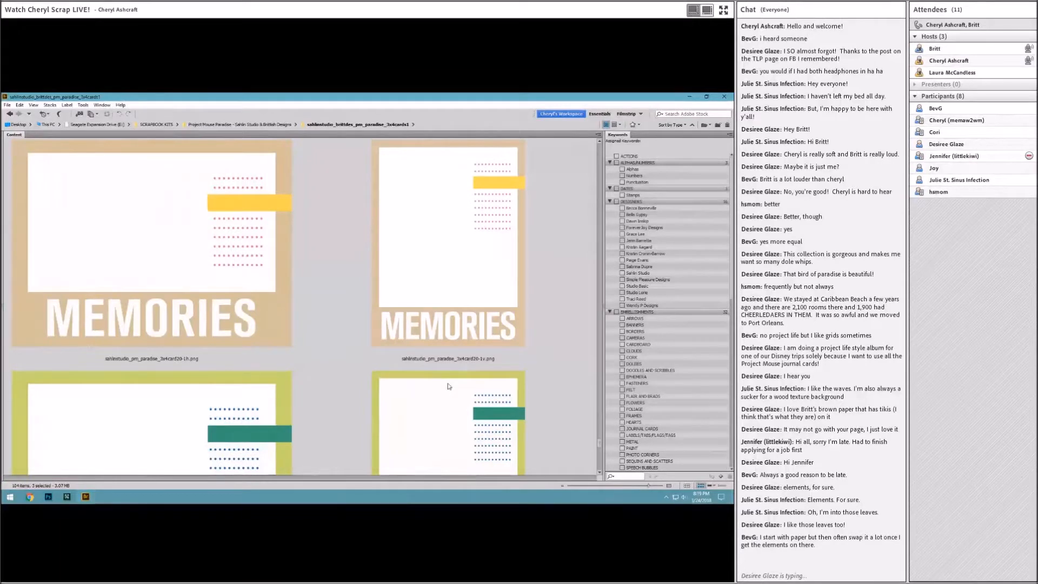
{"action": "left_click", "coordinate": [462, 314], "text": "ctrl"}
Add the vertical "adventure is EVERYWHERE" card to the selection and place all the selected cards on the Photoshop scrapbook page
{"action": "scroll", "coordinate": [439, 362], "scroll_direction": "down", "scroll_amount": 3}
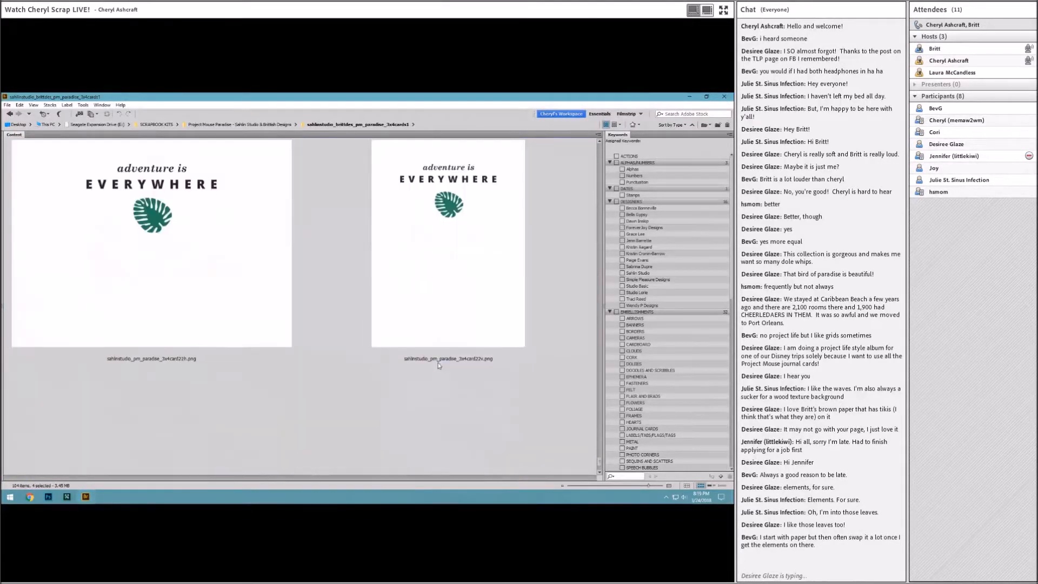
{"action": "scroll", "coordinate": [439, 363], "scroll_direction": "up", "scroll_amount": 1}
{"action": "scroll", "coordinate": [436, 346], "scroll_direction": "down", "scroll_amount": 1}
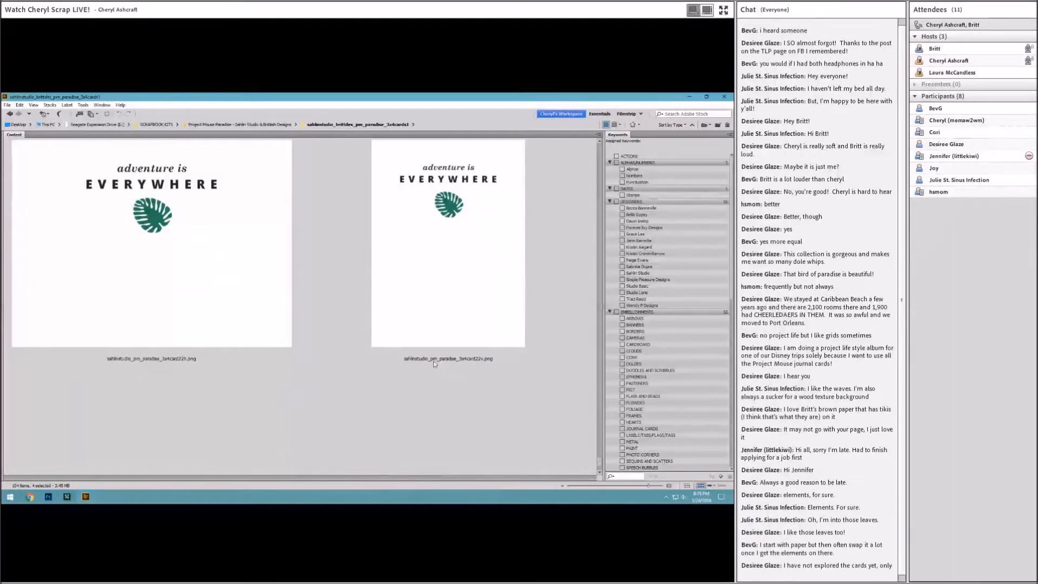
{"action": "left_click_drag", "start_coordinate": [435, 321], "coordinate": [225, 387]}
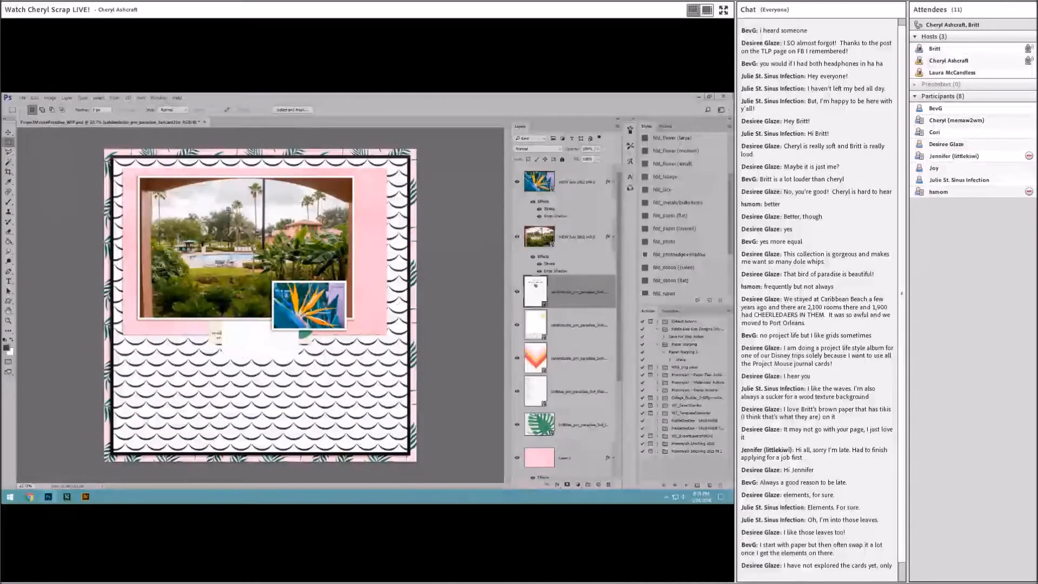
Select all five placed card layers and bring them to the front of the layer stack
{"action": "left_click", "coordinate": [8, 132]}
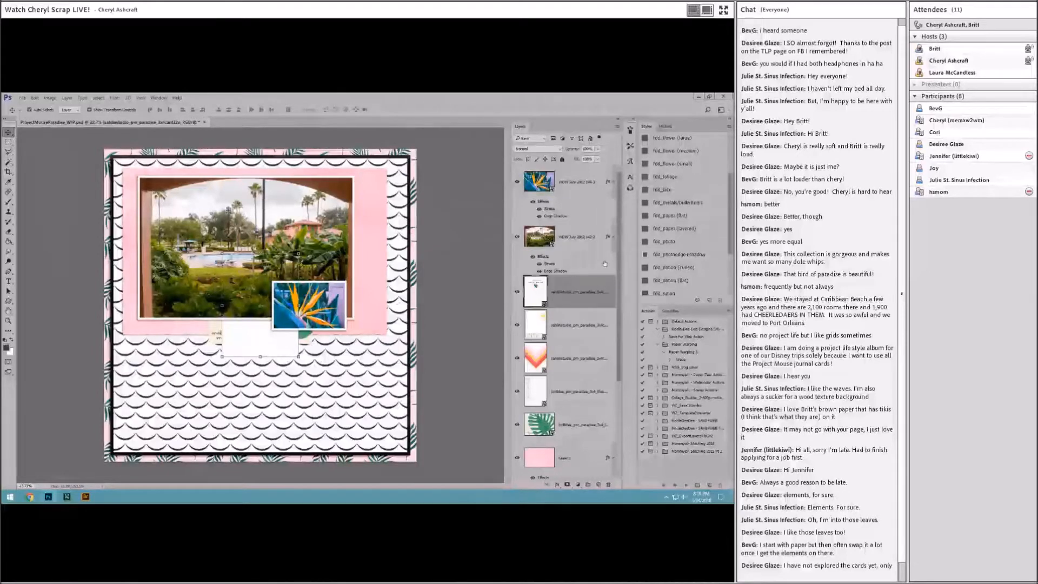
{"action": "left_click", "coordinate": [589, 424], "text": "shift"}
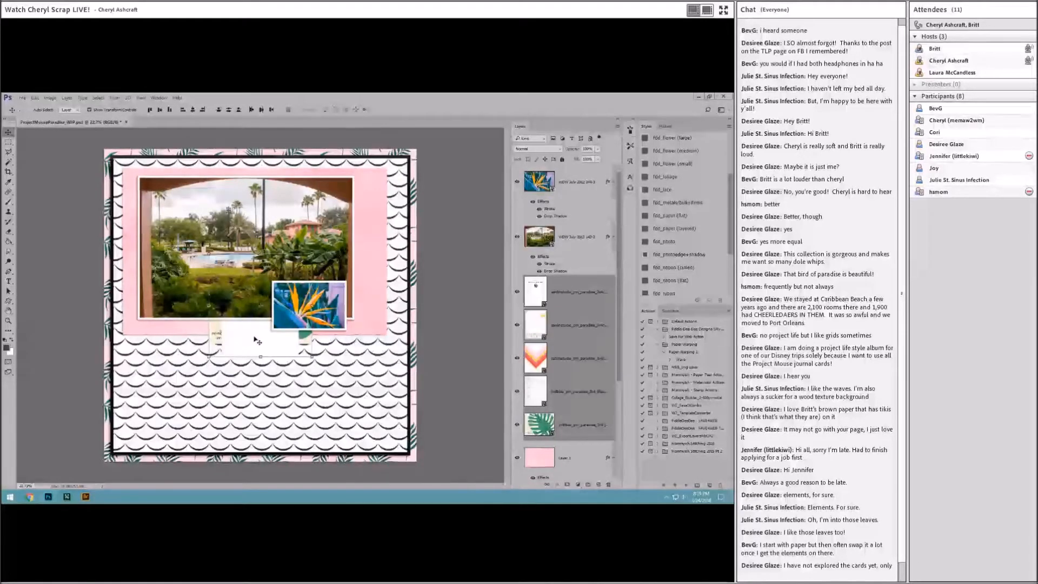
{"action": "key", "text": "ctrl+shift+bracketright"}
Spread out the card stack, moving the adventure and MEMORIES cards to the page's upper right and the chevron card over the small photo
{"action": "left_click_drag", "start_coordinate": [257, 341], "coordinate": [187, 393]}
{"action": "left_click_drag", "start_coordinate": [199, 322], "coordinate": [380, 183]}
{"action": "left_click_drag", "start_coordinate": [189, 357], "coordinate": [326, 219]}
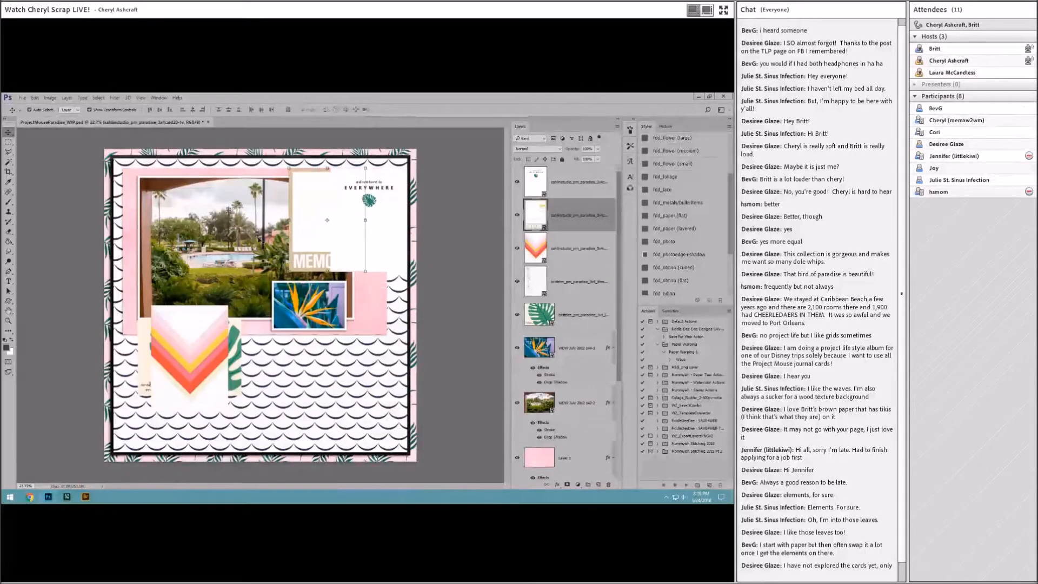
{"action": "left_click_drag", "start_coordinate": [200, 330], "coordinate": [347, 322]}
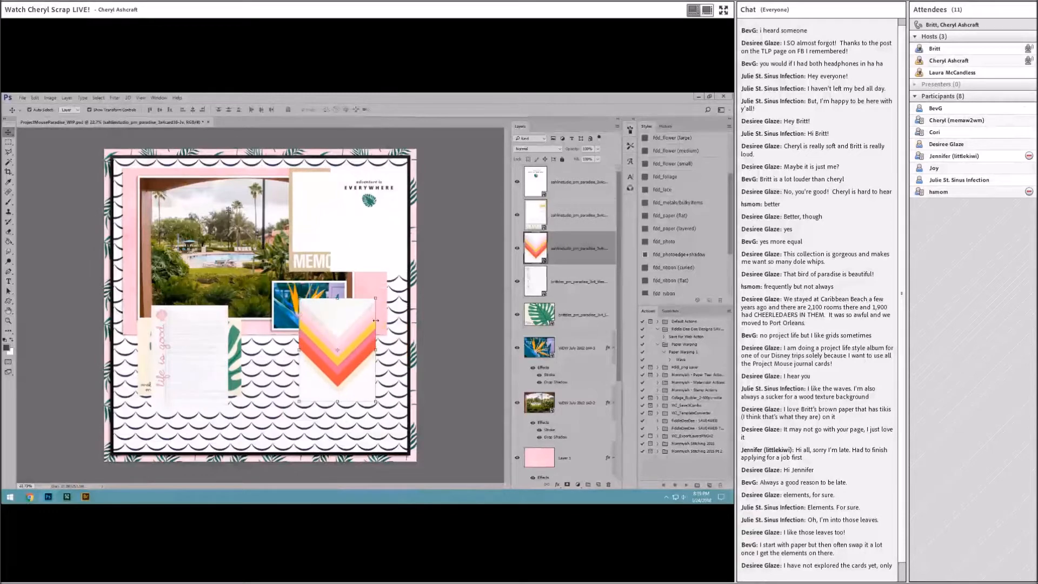
Delete the chevron and leaf card layers, moving the "life is good" card to the page's lower right
{"action": "right_click", "coordinate": [595, 260]}
{"action": "left_click", "coordinate": [605, 154]}
{"action": "left_click_drag", "start_coordinate": [219, 330], "coordinate": [369, 363]}
{"action": "left_click_drag", "start_coordinate": [212, 350], "coordinate": [230, 368]}
{"action": "right_click", "coordinate": [565, 282]}
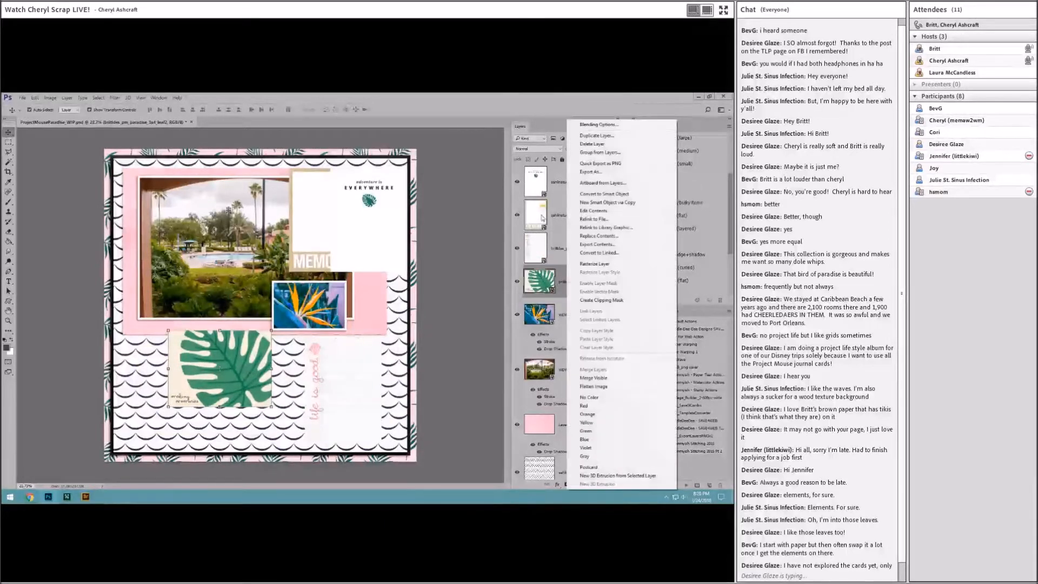
{"action": "left_click", "coordinate": [594, 151]}
Move the MEMORIES card to the large photo's lower edge and delete the "life is good" card layer
{"action": "left_click_drag", "start_coordinate": [316, 238], "coordinate": [231, 384]}
{"action": "mouse_move", "coordinate": [332, 392]}
{"action": "left_mouse_down"}
{"action": "mouse_move", "coordinate": [316, 370]}
{"action": "mouse_move", "coordinate": [326, 379]}
{"action": "left_mouse_up"}
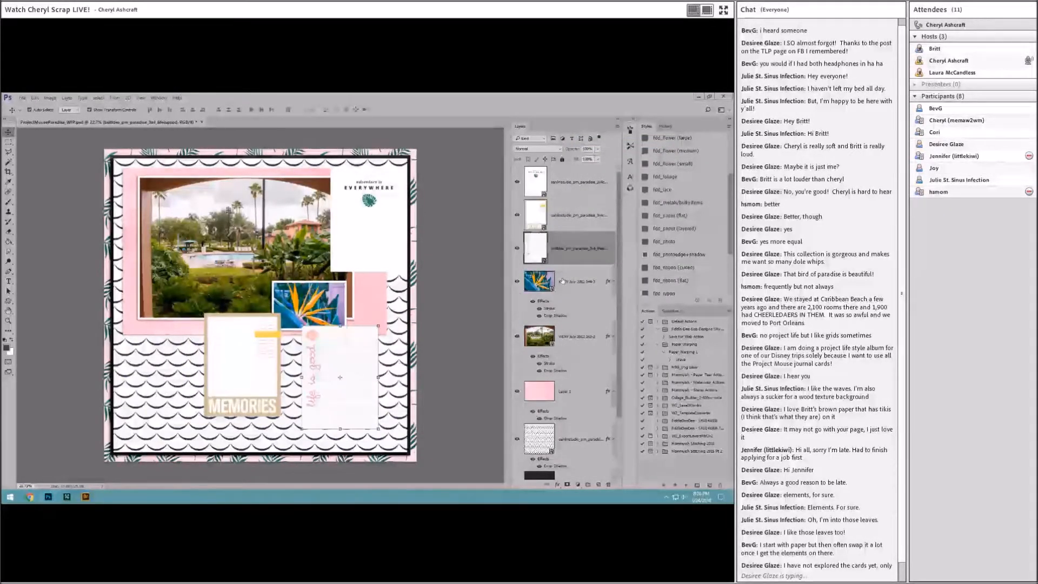
{"action": "right_click", "coordinate": [565, 246]}
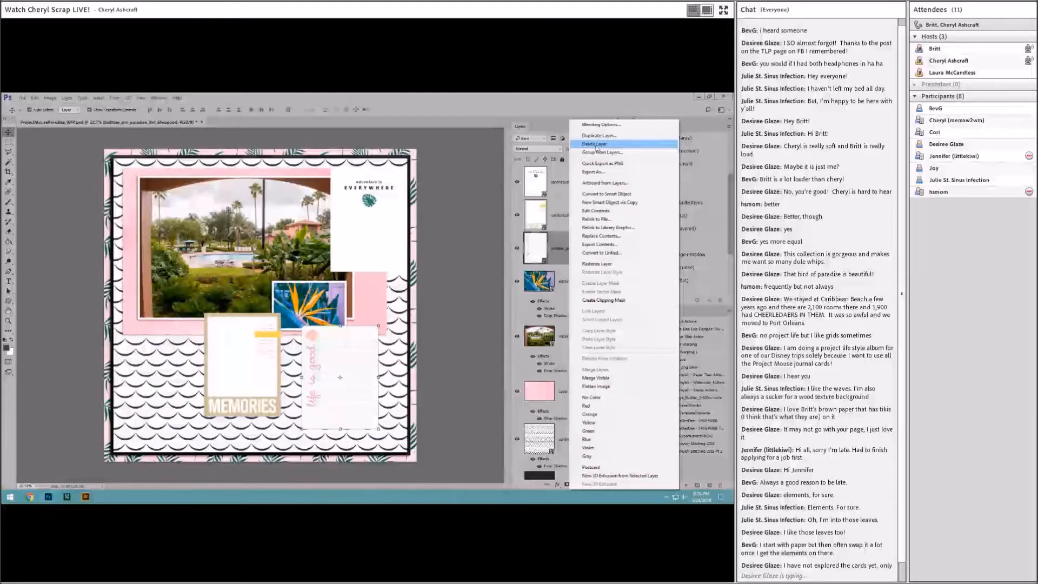
{"action": "left_click", "coordinate": [594, 144]}
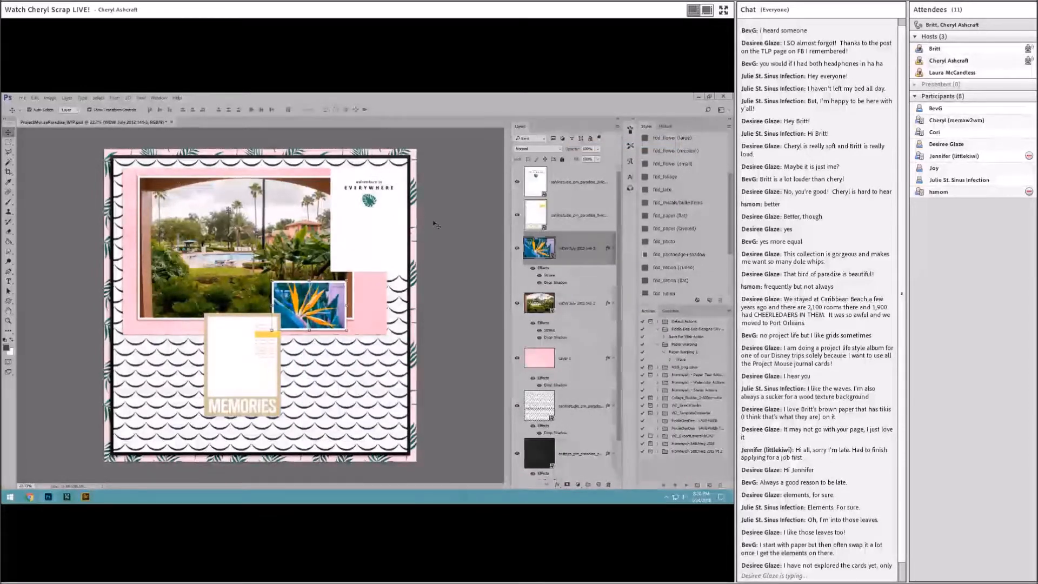
Overlap the adventure card on the MEMORIES card and apply the paper (layered) shadow style to both
{"action": "left_click_drag", "start_coordinate": [377, 223], "coordinate": [196, 367]}
{"action": "left_click", "coordinate": [569, 220], "text": "shift"}
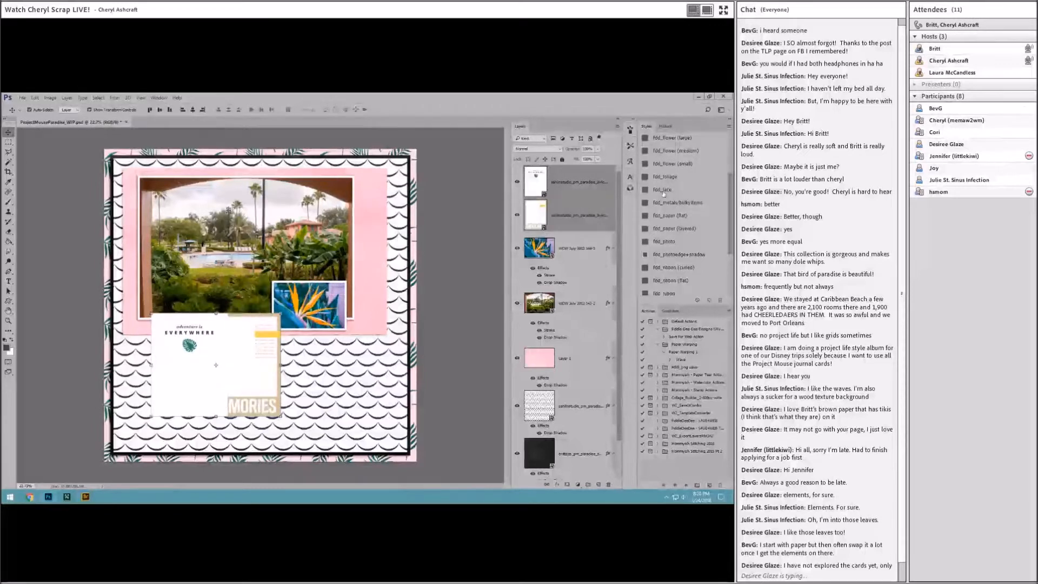
{"action": "left_click", "coordinate": [680, 230]}
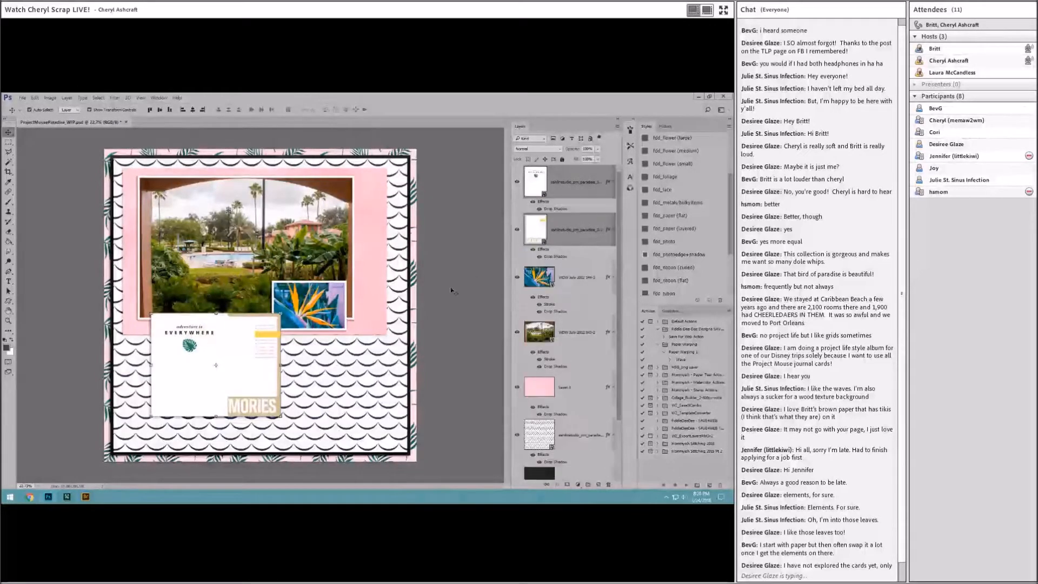
Move the adventure card over the large photo's lower left and tuck the MEMORIES card behind the bird of paradise photo
{"action": "left_click_drag", "start_coordinate": [261, 369], "coordinate": [366, 324]}
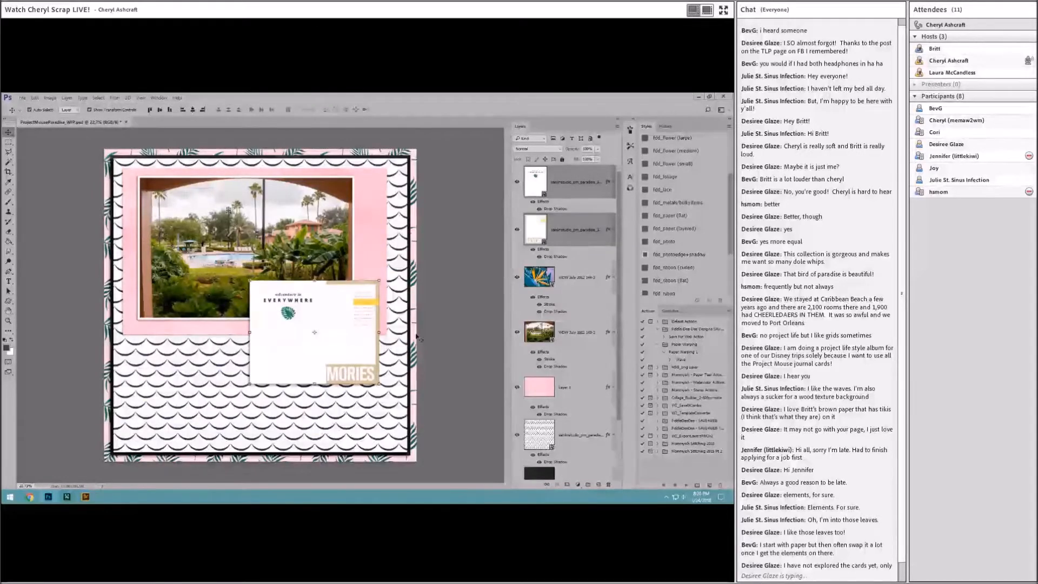
{"action": "left_click_drag", "start_coordinate": [293, 310], "coordinate": [191, 281]}
{"action": "left_click_drag", "start_coordinate": [342, 339], "coordinate": [334, 316]}
{"action": "left_click_drag", "start_coordinate": [596, 235], "coordinate": [595, 319]}
{"action": "left_click_drag", "start_coordinate": [358, 315], "coordinate": [360, 331]}
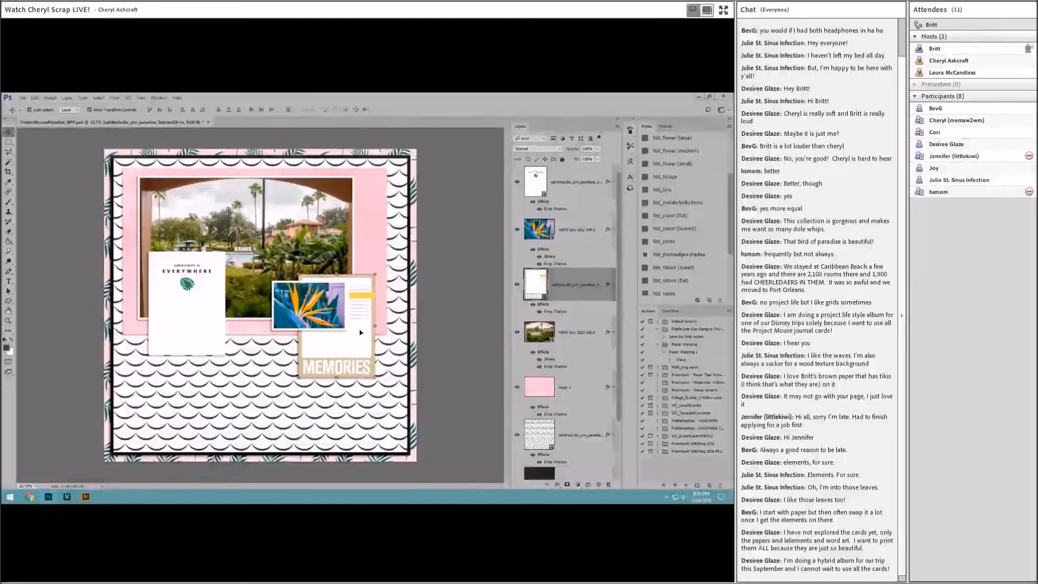
Move the adventure card slightly down and toward the bird of paradise photo along the large photo's lower edge
{"action": "left_click", "coordinate": [444, 309]}
{"action": "left_click_drag", "start_coordinate": [188, 318], "coordinate": [209, 336]}
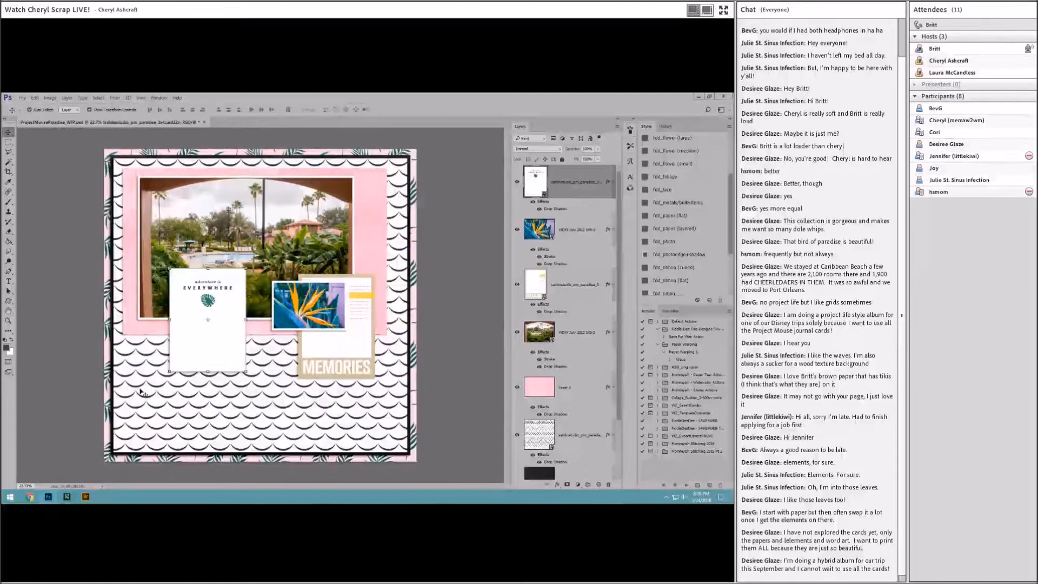
Switch to Adobe Bridge and open the 4x6 cards folder of the Project Mouse Paradise kit
{"action": "key", "text": "alt+Tab"}
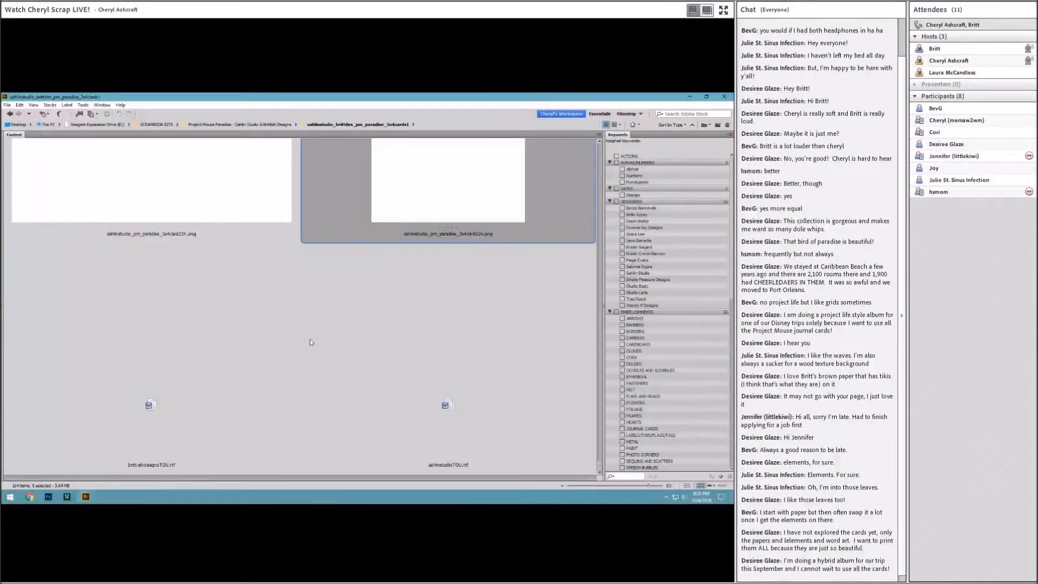
{"action": "left_click", "coordinate": [11, 114]}
{"action": "left_click", "coordinate": [481, 292]}
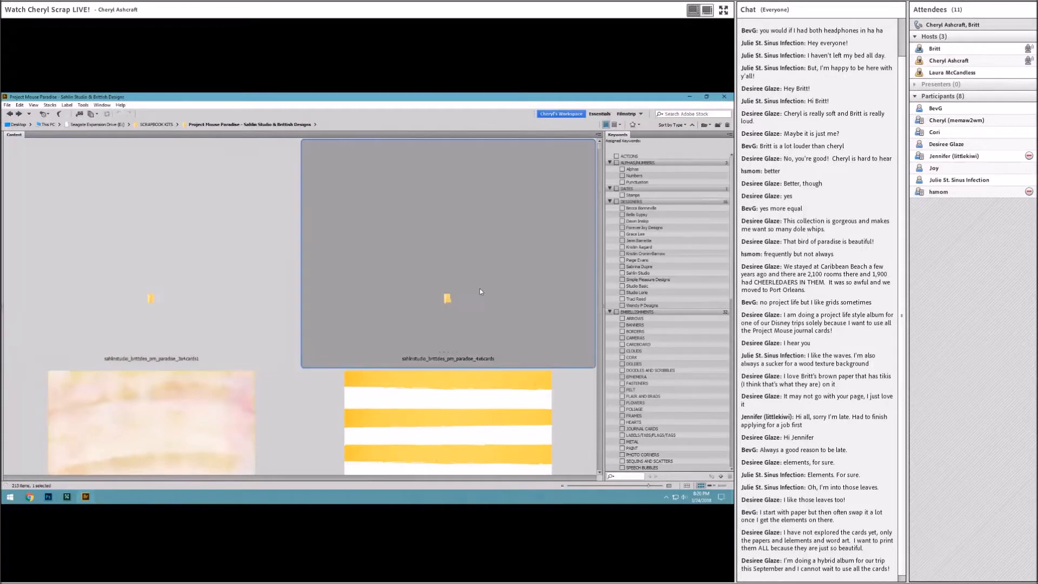
{"action": "double_click", "coordinate": [447, 298]}
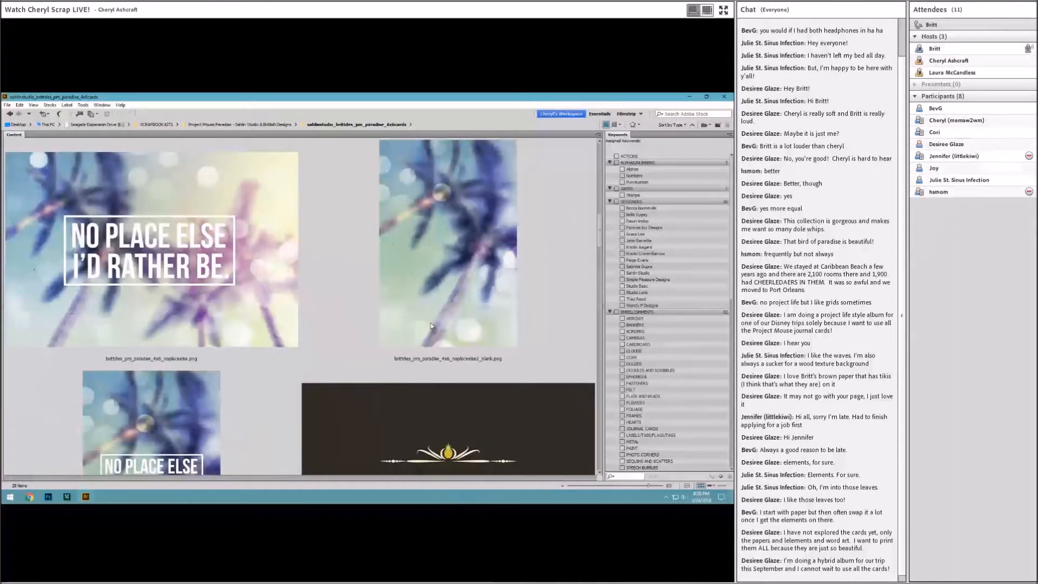
Browse the 4x6 cards and select the horizontal "No place else I'd rather be" card and the pink photo journal card
{"action": "left_click", "coordinate": [216, 307]}
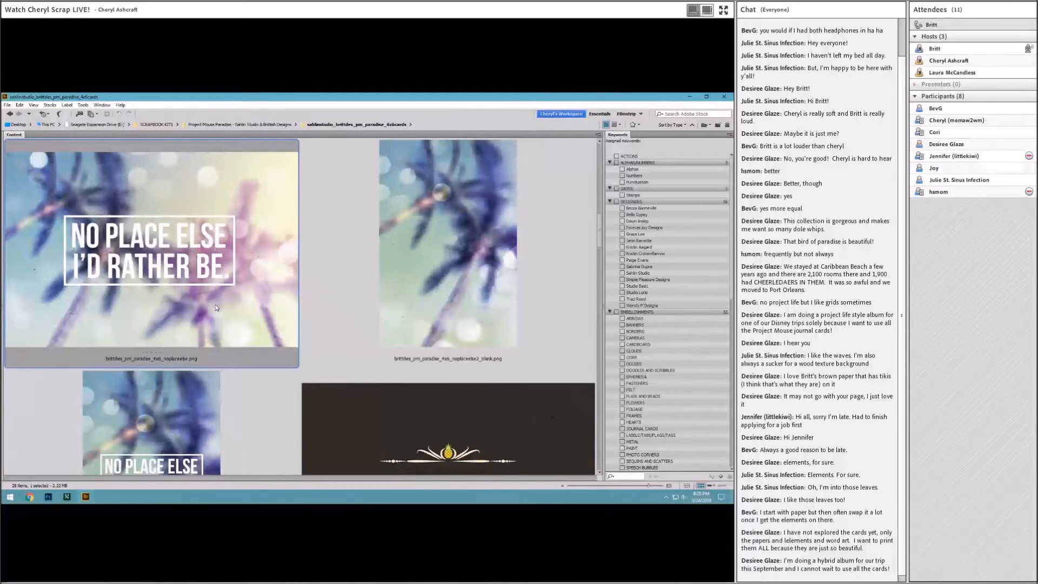
{"action": "scroll", "coordinate": [362, 378], "scroll_direction": "down", "scroll_amount": 3}
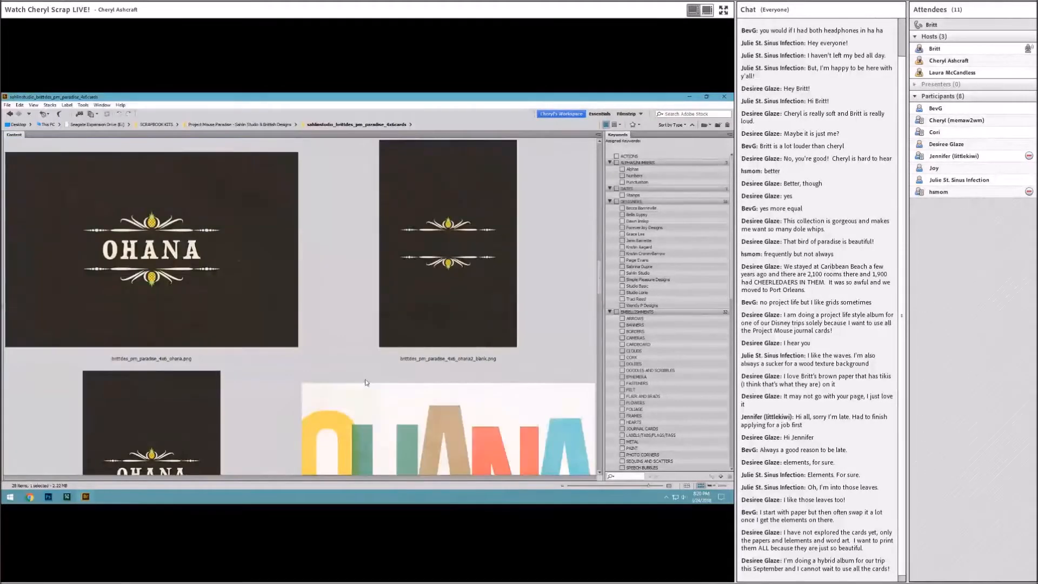
{"action": "scroll", "coordinate": [365, 382], "scroll_direction": "down", "scroll_amount": 2}
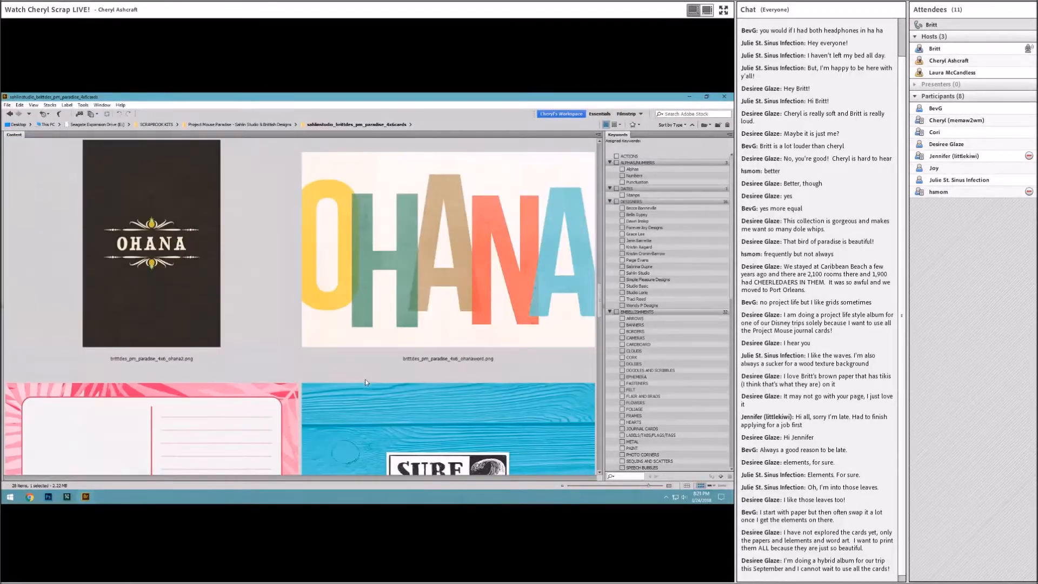
{"action": "scroll", "coordinate": [365, 383], "scroll_direction": "down", "scroll_amount": 2}
{"action": "scroll", "coordinate": [365, 383], "scroll_direction": "down", "scroll_amount": 2}
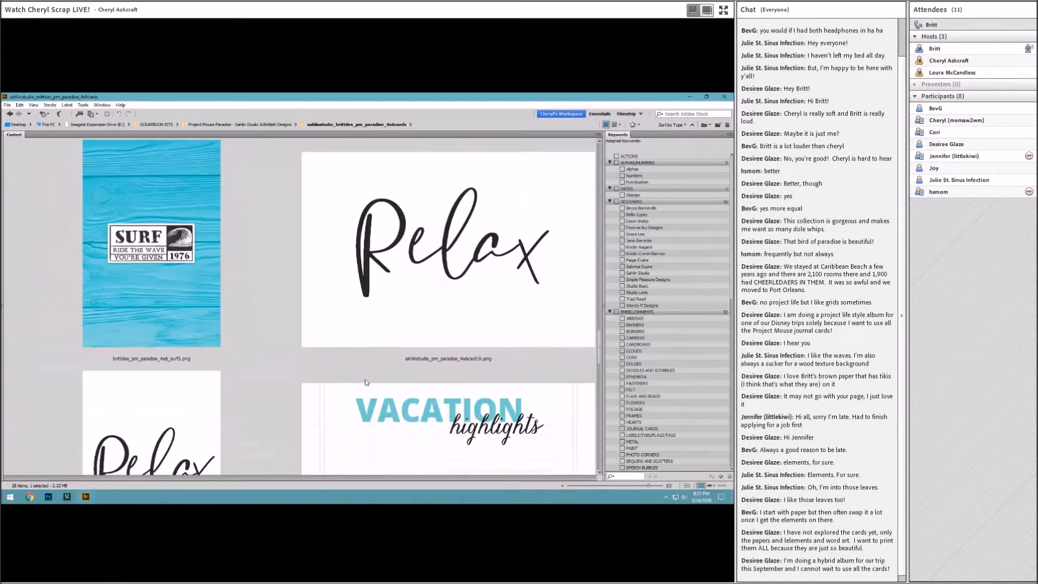
{"action": "scroll", "coordinate": [365, 382], "scroll_direction": "down", "scroll_amount": 2}
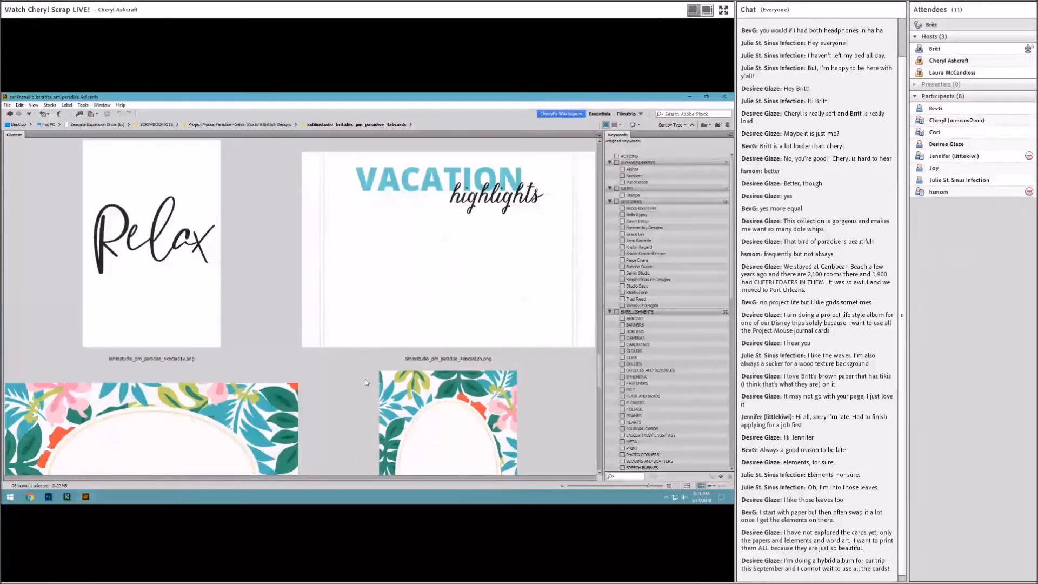
{"action": "scroll", "coordinate": [366, 382], "scroll_direction": "down", "scroll_amount": 2}
{"action": "scroll", "coordinate": [365, 382], "scroll_direction": "down", "scroll_amount": 2}
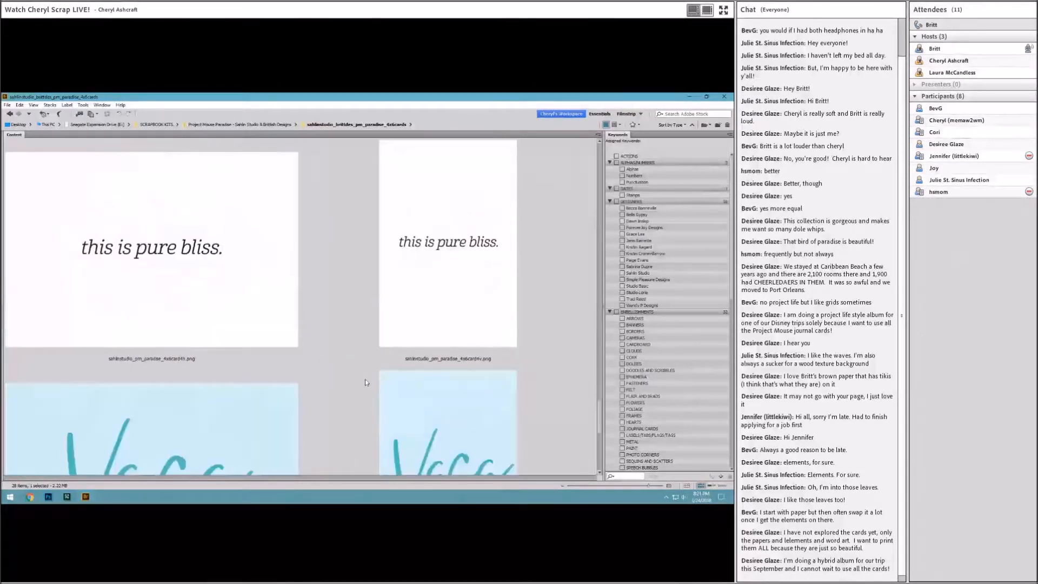
{"action": "scroll", "coordinate": [364, 382], "scroll_direction": "down", "scroll_amount": 2}
{"action": "scroll", "coordinate": [364, 382], "scroll_direction": "down", "scroll_amount": 1}
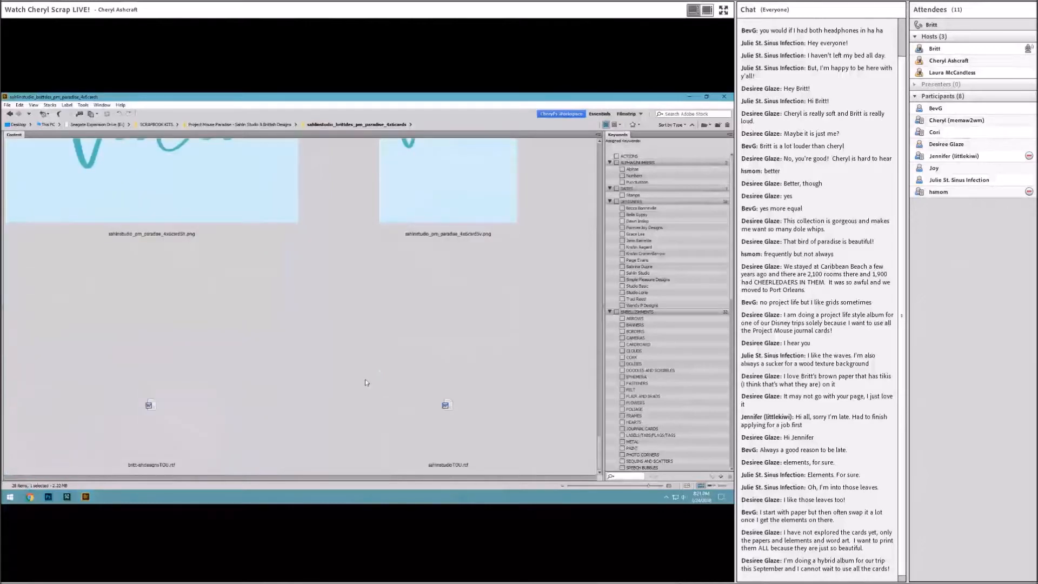
{"action": "scroll", "coordinate": [365, 382], "scroll_direction": "up", "scroll_amount": 8}
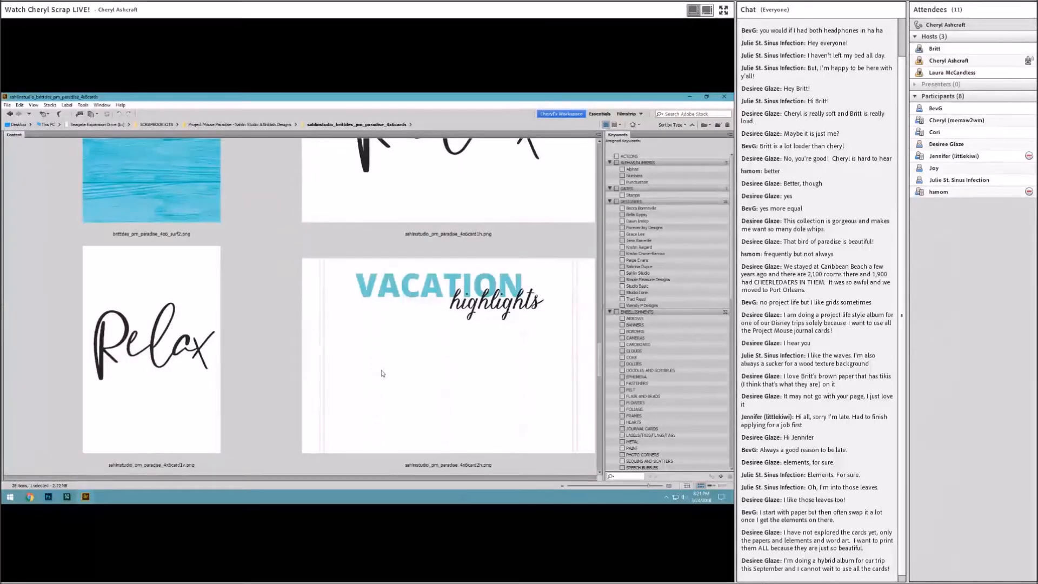
{"action": "scroll", "coordinate": [381, 373], "scroll_direction": "up", "scroll_amount": 3}
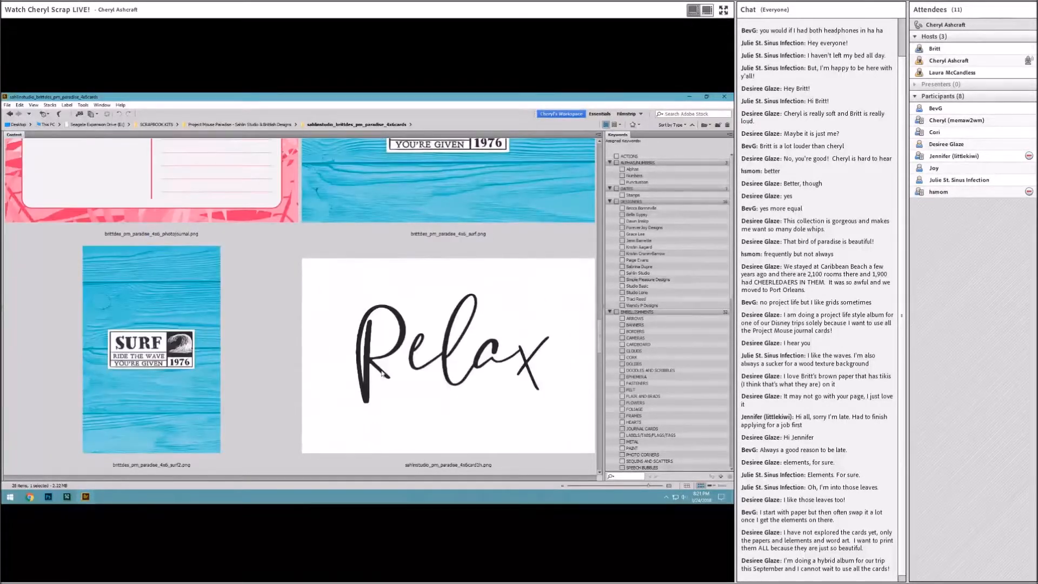
{"action": "scroll", "coordinate": [382, 373], "scroll_direction": "up", "scroll_amount": 3}
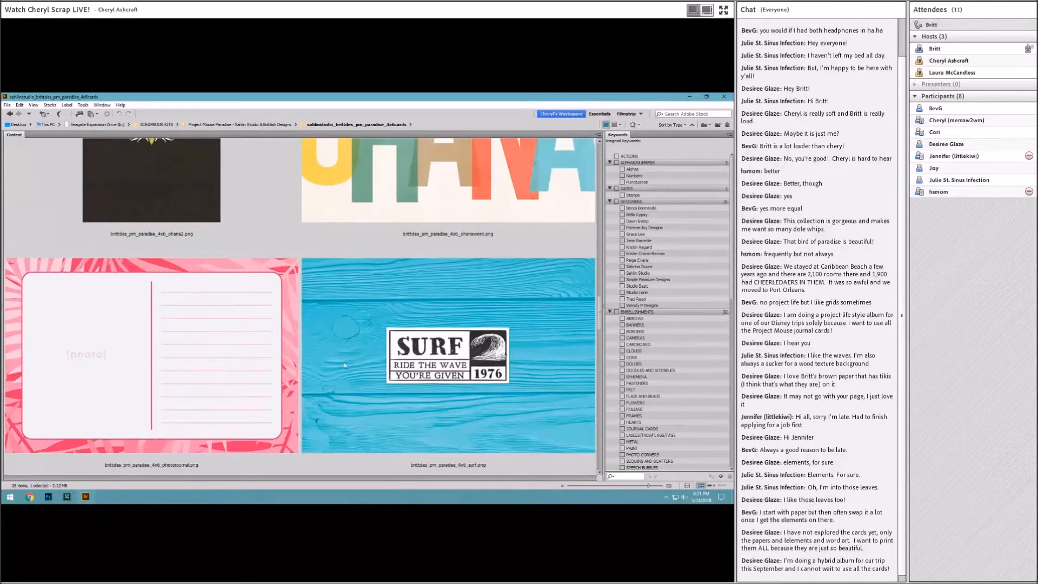
{"action": "left_click", "coordinate": [198, 371], "text": "ctrl"}
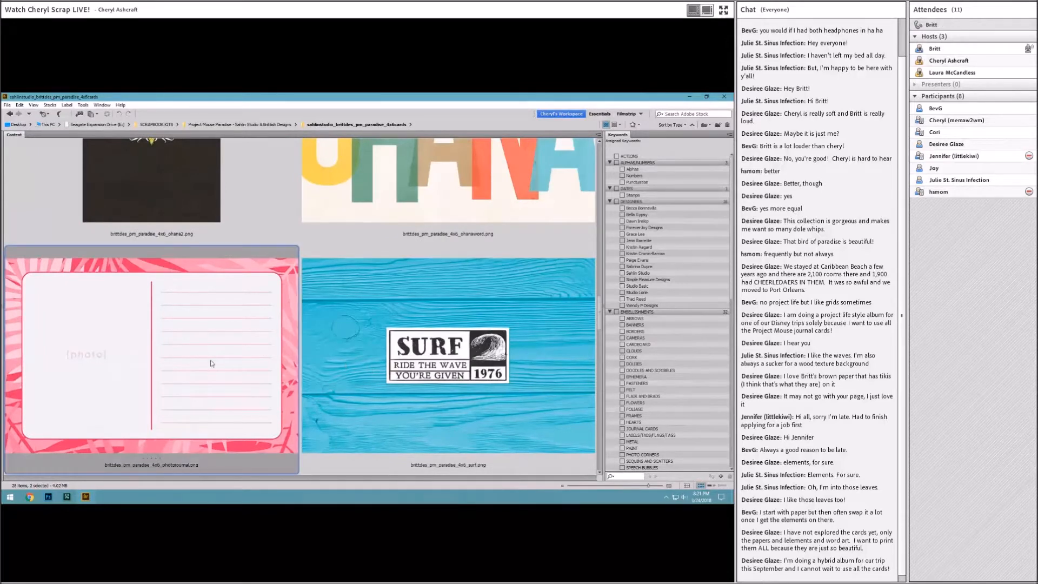
Place both selected cards on the page, shrinking the "No place else I'd rather be" card at the page's lower left
{"action": "left_click_drag", "start_coordinate": [181, 367], "coordinate": [271, 215]}
{"action": "left_click_drag", "start_coordinate": [331, 266], "coordinate": [247, 344]}
{"action": "key", "text": "ctrl+t"}
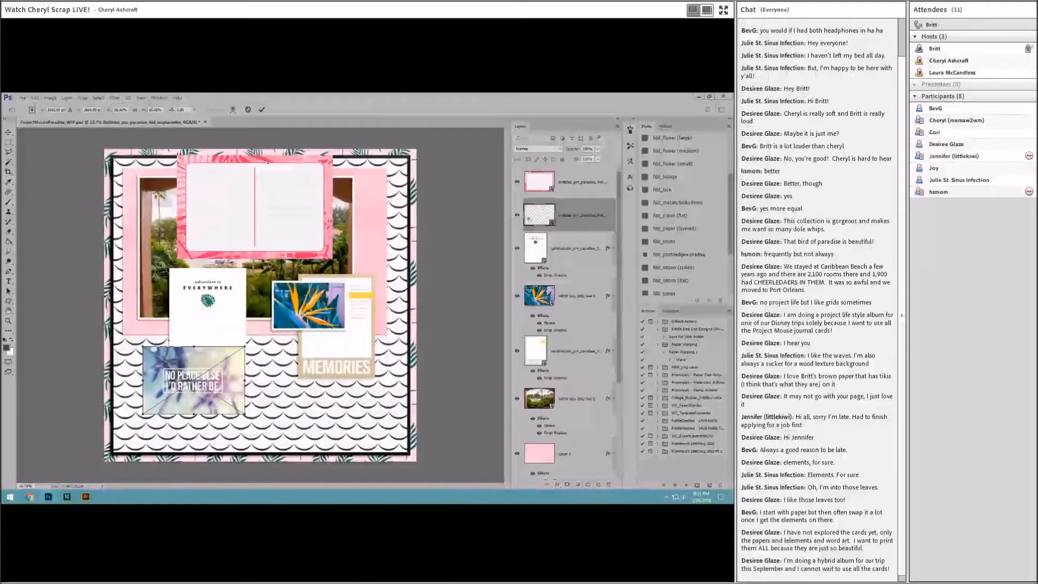
{"action": "left_click", "coordinate": [261, 111]}
Move the adventure card to the page's upper right and shrink the pink journal card to slightly larger than the bird of paradise photo
{"action": "left_click_drag", "start_coordinate": [235, 310], "coordinate": [386, 204]}
{"action": "left_click_drag", "start_coordinate": [266, 203], "coordinate": [227, 268]}
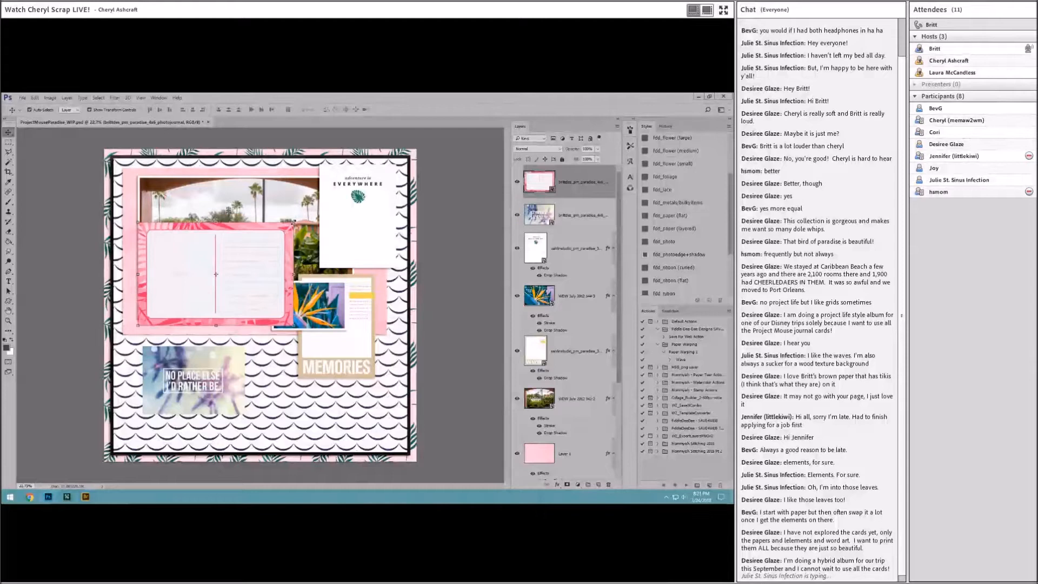
{"action": "left_click_drag", "start_coordinate": [293, 223], "coordinate": [337, 308]}
{"action": "left_click", "coordinate": [262, 110]}
Send the pink journal card behind the bird of paradise photo and center it there as a mat
{"action": "key", "text": "ctrl+bracketleft"}
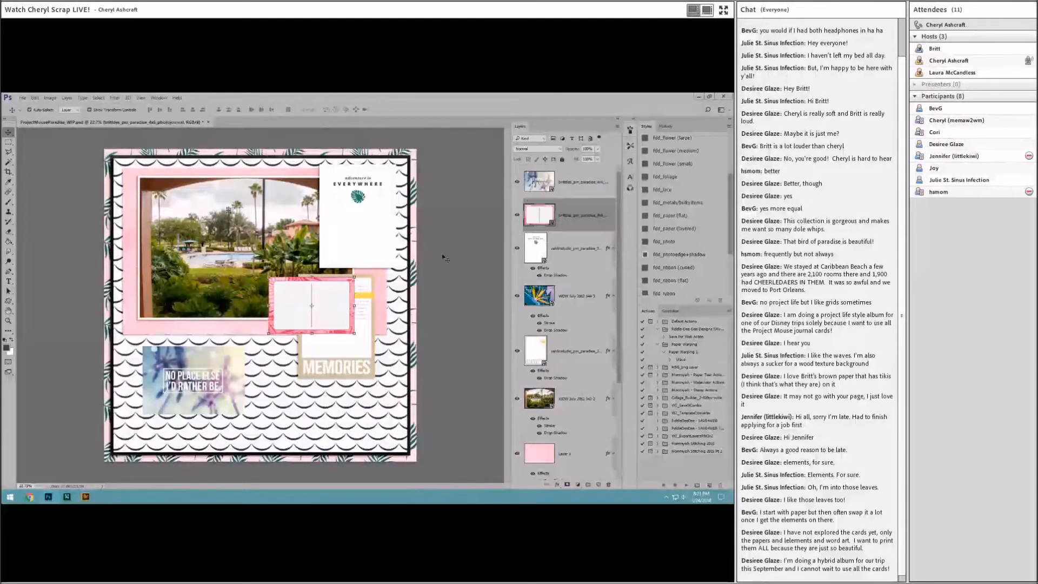
{"action": "key", "text": "ctrl+bracketleft"}
{"action": "key", "text": "ctrl+bracketleft"}
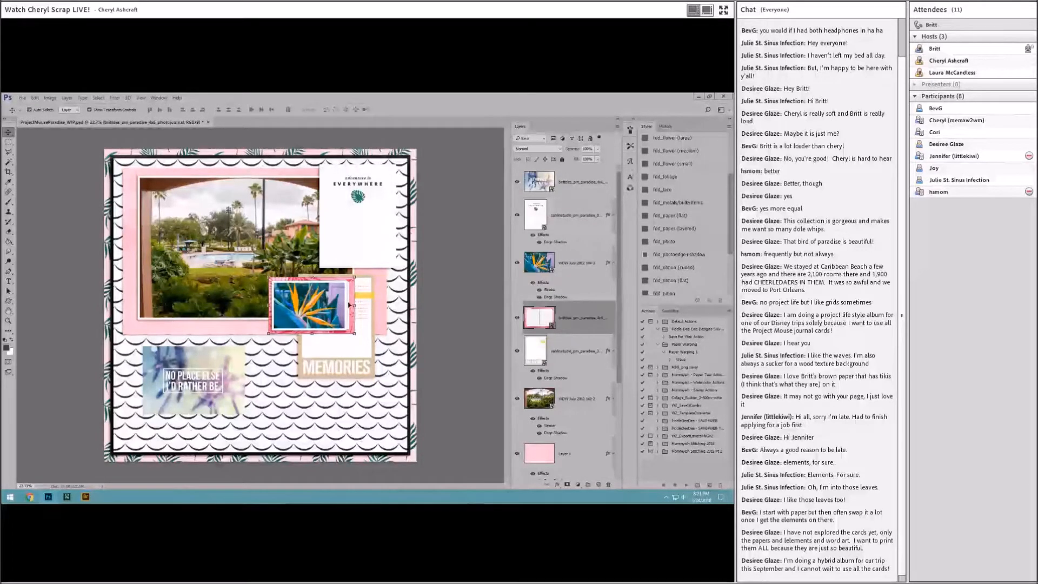
{"action": "left_click_drag", "start_coordinate": [338, 305], "coordinate": [348, 306]}
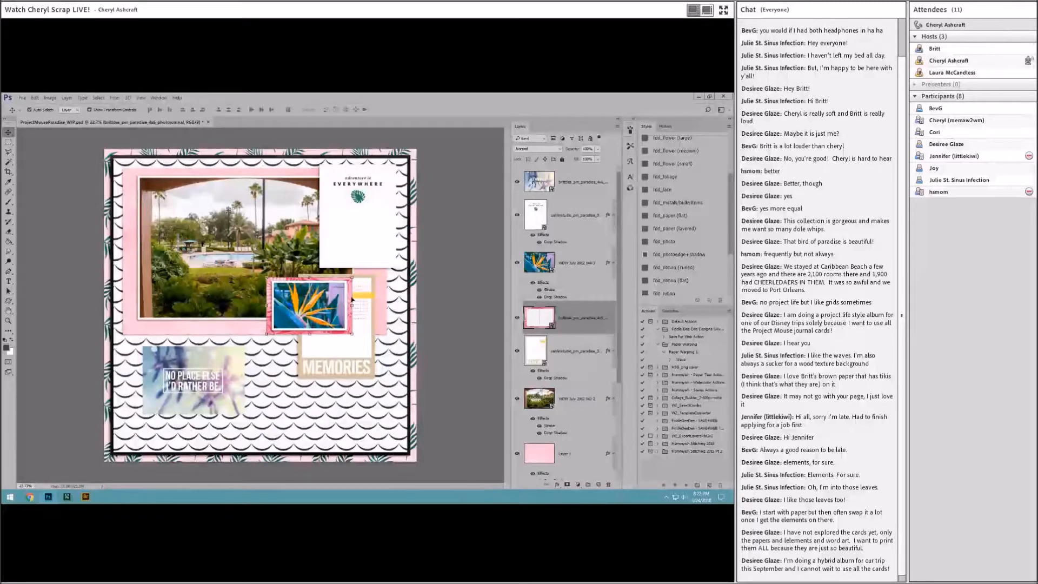
{"action": "left_click_drag", "start_coordinate": [350, 293], "coordinate": [351, 292]}
Move the adventure card to the page's lower right and put the "No place else" card over the large photo with the paper (layered) style
{"action": "left_click_drag", "start_coordinate": [375, 227], "coordinate": [319, 417]}
{"action": "left_click_drag", "start_coordinate": [207, 400], "coordinate": [213, 270]}
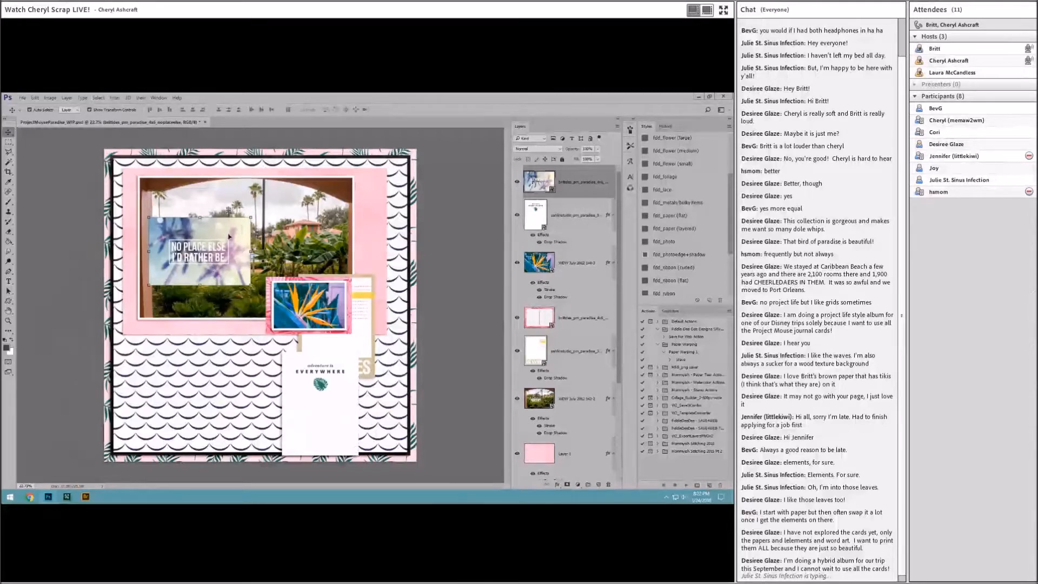
{"action": "left_click", "coordinate": [679, 231]}
Shrink the "No place else I'd rather be" card and move it just above the bird of paradise photo
{"action": "left_click_drag", "start_coordinate": [251, 218], "coordinate": [212, 243]}
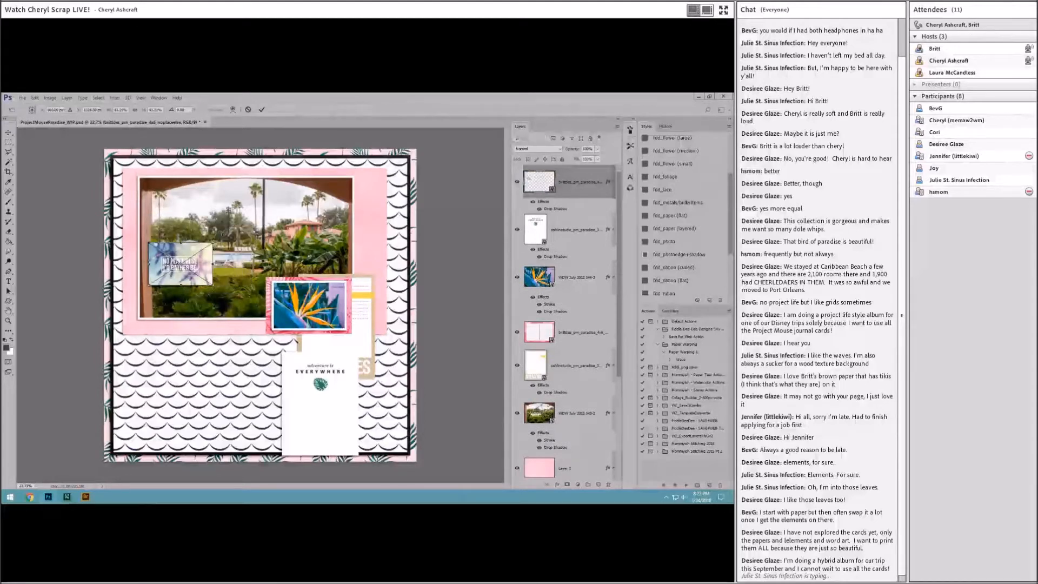
{"action": "left_click", "coordinate": [261, 110]}
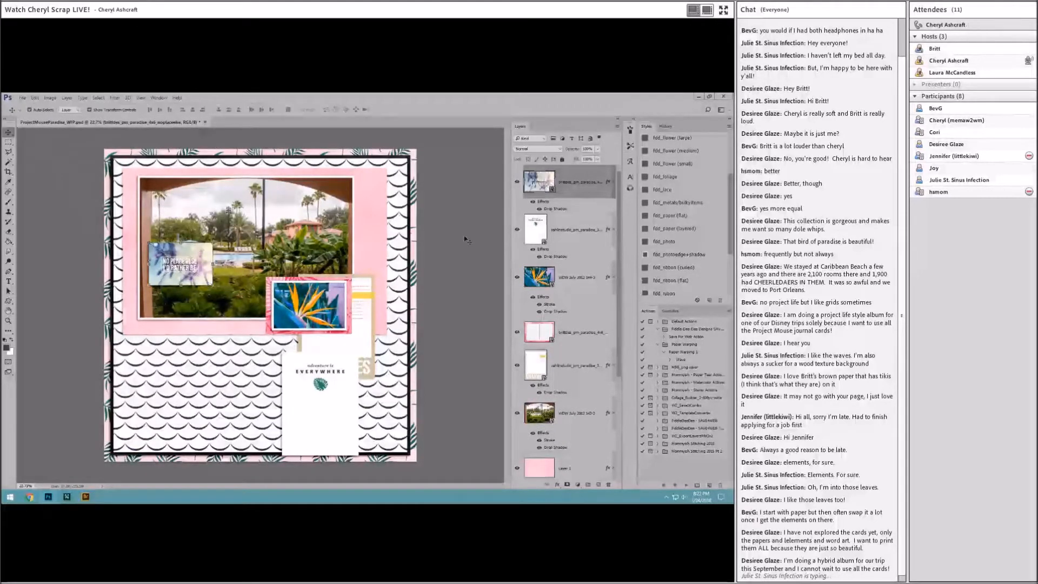
{"action": "left_click_drag", "start_coordinate": [198, 254], "coordinate": [345, 250]}
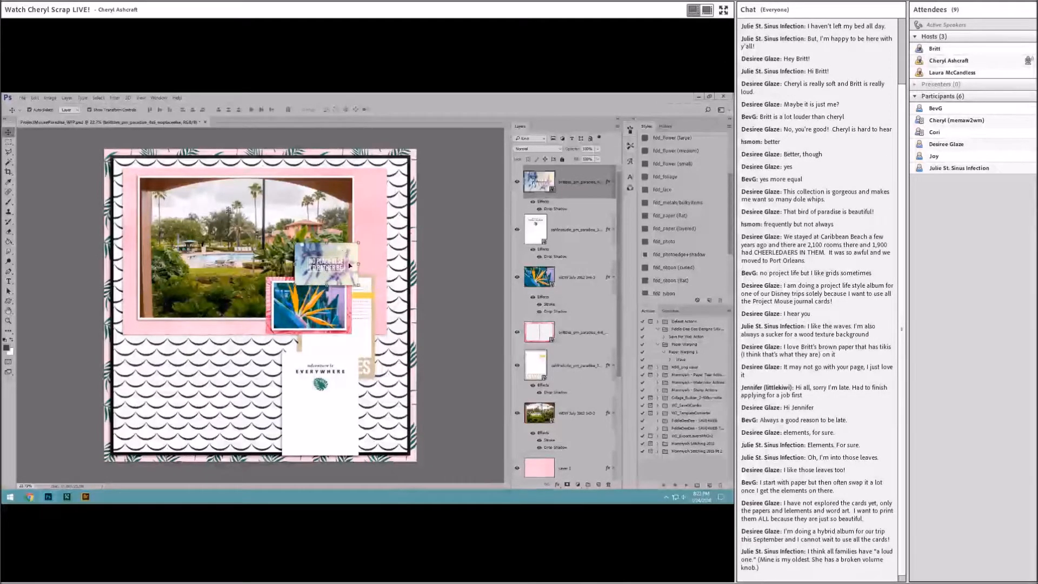
{"action": "left_click_drag", "start_coordinate": [349, 255], "coordinate": [347, 242]}
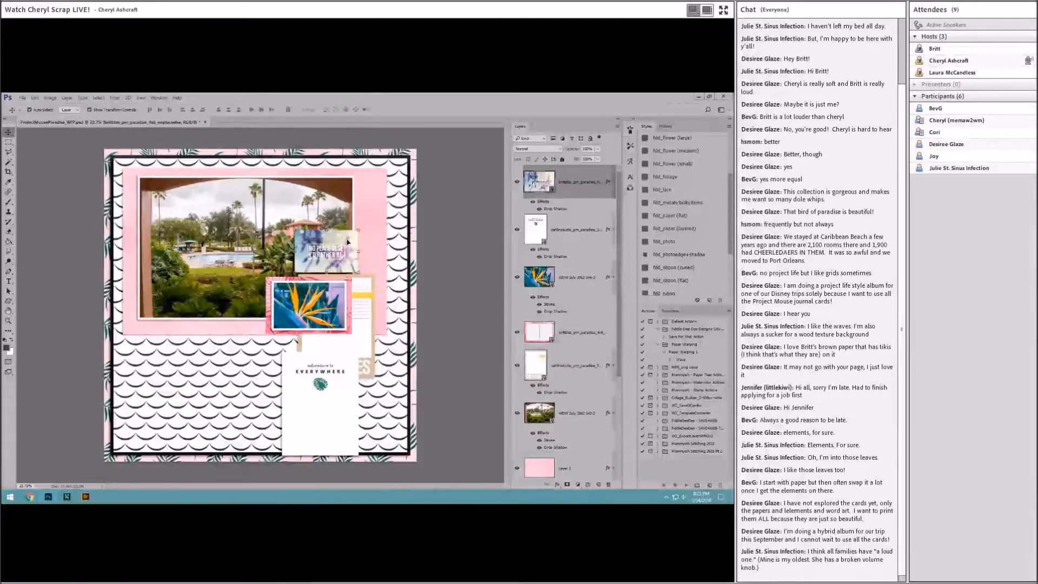
Nudge the "No place else I'd rather be" card straight down until it overlaps the upper edge of the pink journal card mat
{"action": "scroll", "coordinate": [348, 250], "scroll_direction": "up", "scroll_amount": 1}
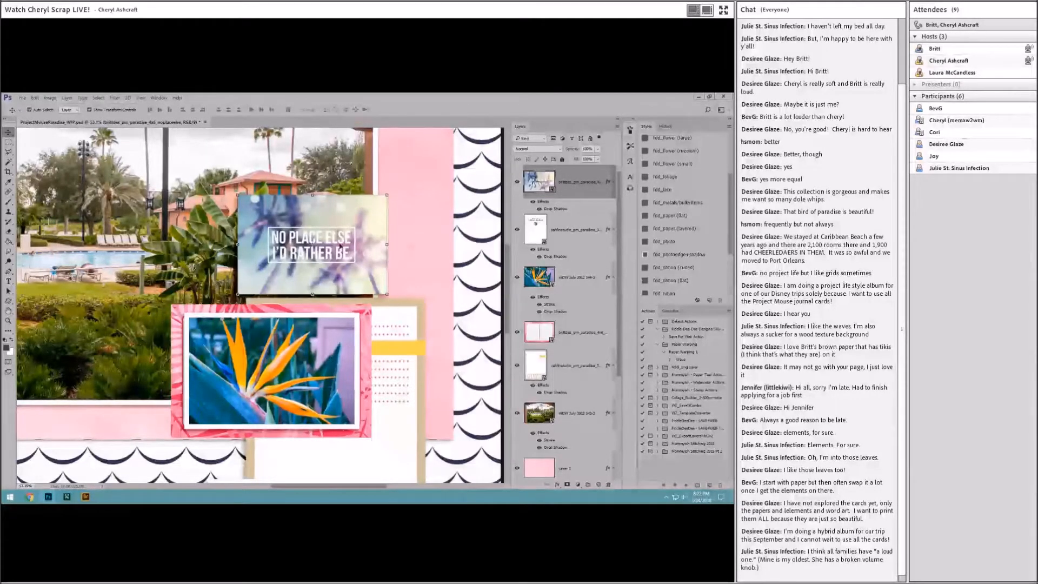
{"action": "key", "text": "shift+Down"}
{"action": "key", "text": "shift+Down"}
{"action": "key", "text": "shift+Down"}
{"action": "key", "text": "shift+Down"}
{"action": "key", "text": "shift+Down"}
{"action": "key", "text": "shift+Down"}
{"action": "key", "text": "shift+Down"}
{"action": "key", "text": "shift+Down"}
{"action": "key", "text": "shift+Down"}
{"action": "key", "text": "shift+Down"}
{"action": "key", "text": "shift+Down"}
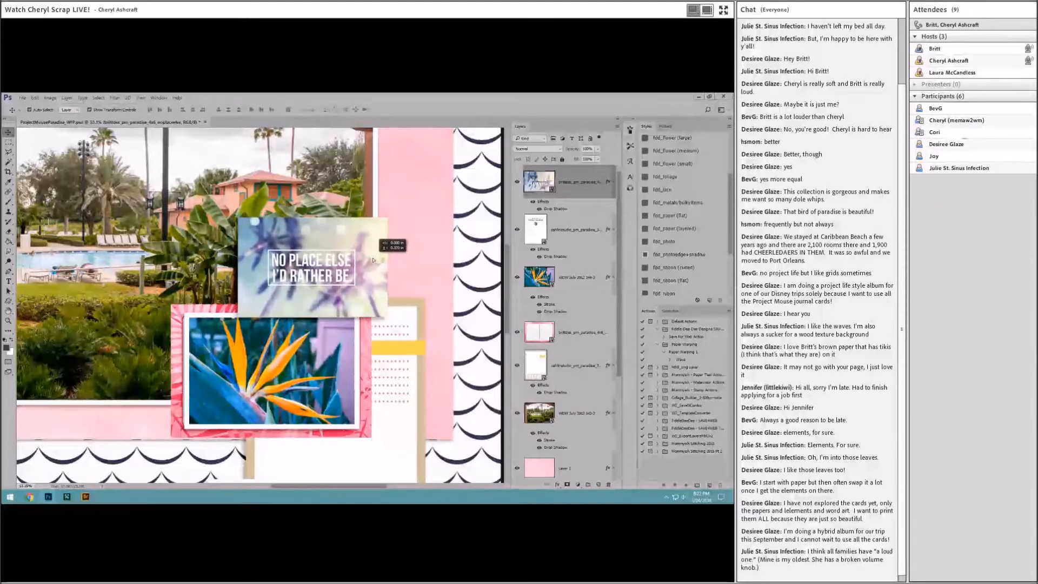
Try the adventure card over the large photo's lower left edge and delete its layer
{"action": "scroll", "coordinate": [373, 260], "scroll_direction": "down", "scroll_amount": 4}
{"action": "scroll", "coordinate": [398, 320], "scroll_direction": "down", "scroll_amount": 1}
{"action": "left_click_drag", "start_coordinate": [336, 352], "coordinate": [212, 322]}
{"action": "scroll", "coordinate": [250, 307], "scroll_direction": "up", "scroll_amount": 1}
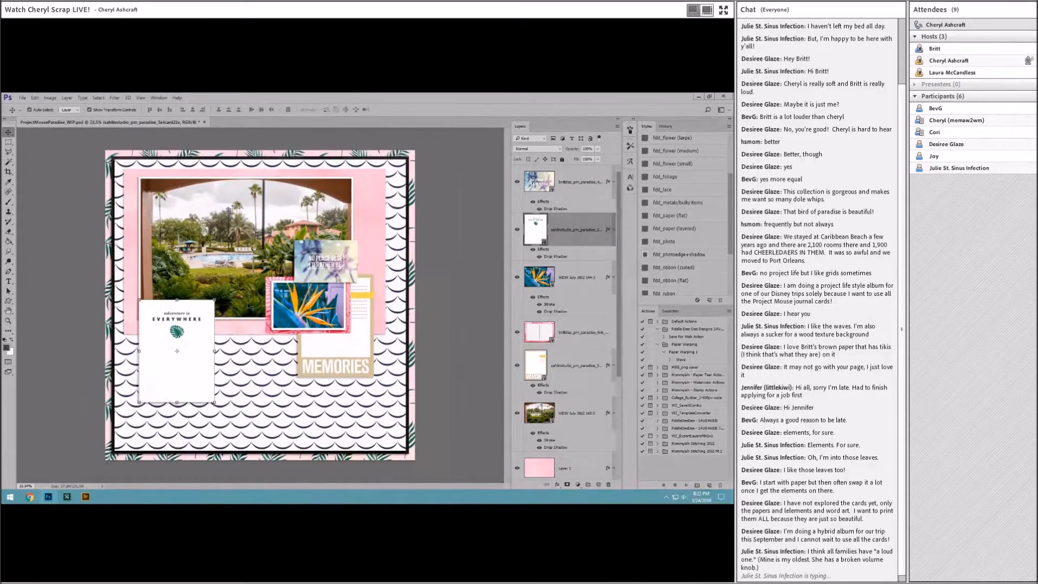
{"action": "scroll", "coordinate": [250, 306], "scroll_direction": "up", "scroll_amount": 1}
{"action": "left_click_drag", "start_coordinate": [183, 347], "coordinate": [226, 314]}
{"action": "left_click", "coordinate": [358, 344]}
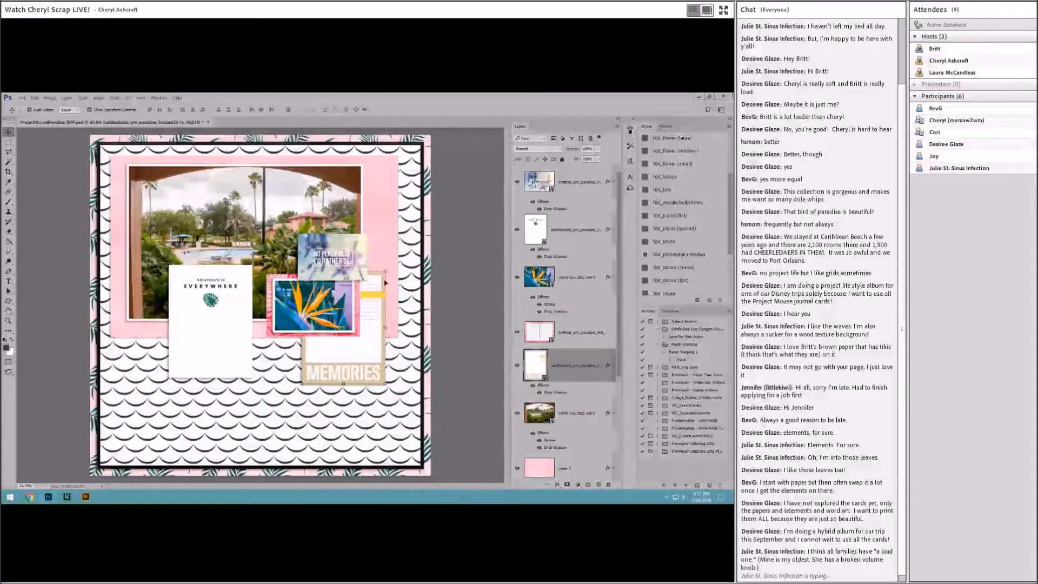
{"action": "left_click", "coordinate": [372, 320]}
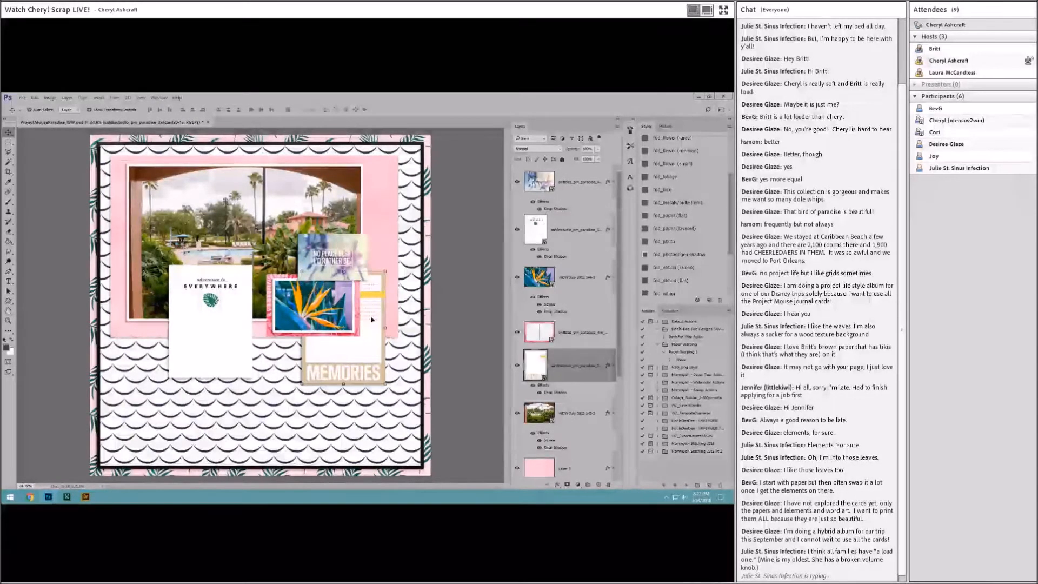
{"action": "left_click", "coordinate": [226, 306]}
{"action": "right_click", "coordinate": [578, 229]}
{"action": "left_click", "coordinate": [616, 144]}
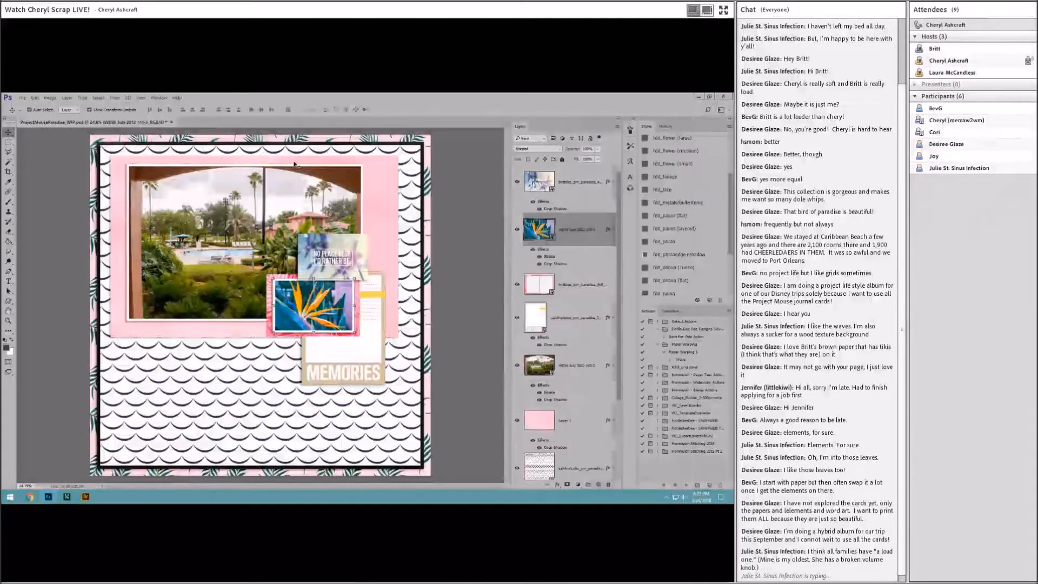
{"action": "scroll", "coordinate": [294, 321], "scroll_direction": "up", "scroll_amount": 4}
{"action": "scroll", "coordinate": [293, 321], "scroll_direction": "up", "scroll_amount": 1}
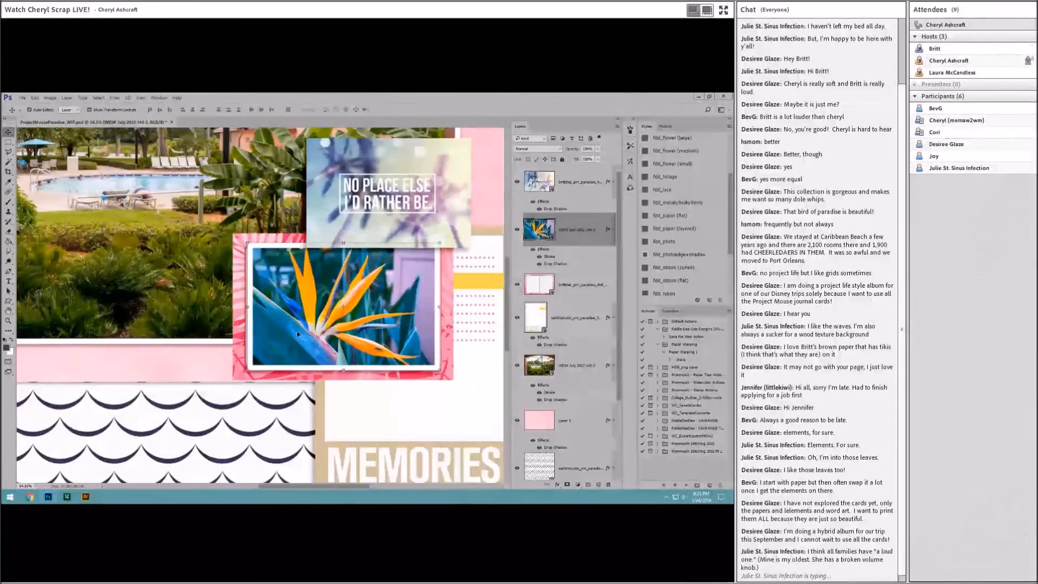
{"action": "scroll", "coordinate": [297, 334], "scroll_direction": "up", "scroll_amount": 1}
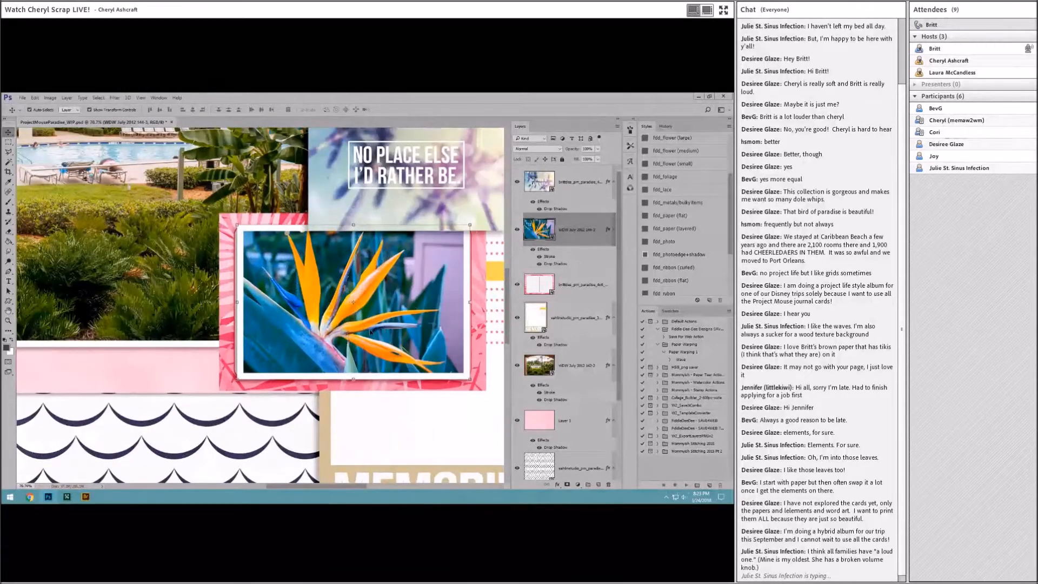
{"action": "scroll", "coordinate": [362, 337], "scroll_direction": "down", "scroll_amount": 5}
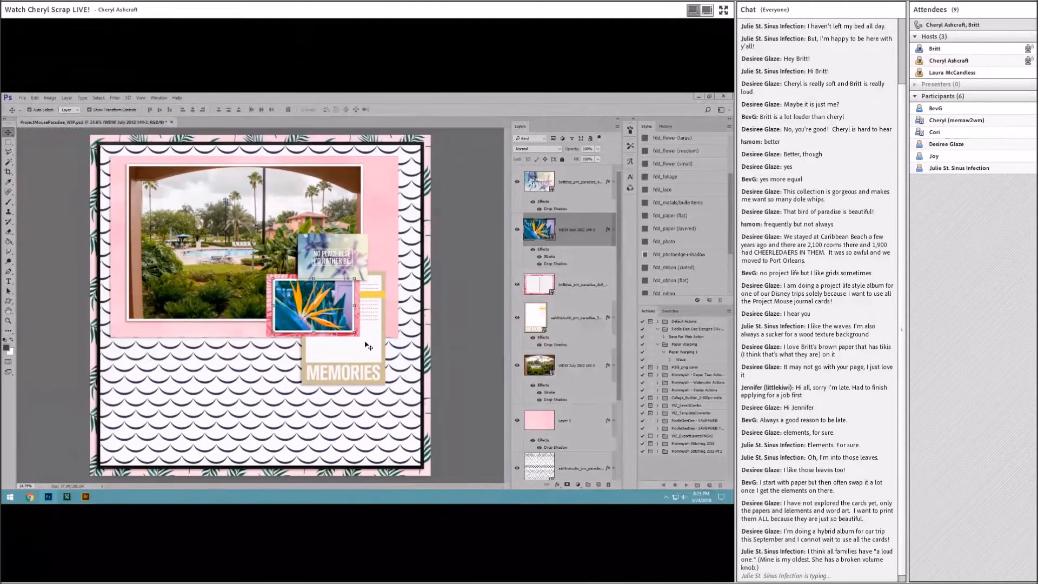
Switch to Adobe Bridge, go back to the main Project Mouse Paradise kit folder and browse down to its elements
{"action": "key", "text": "alt+Tab"}
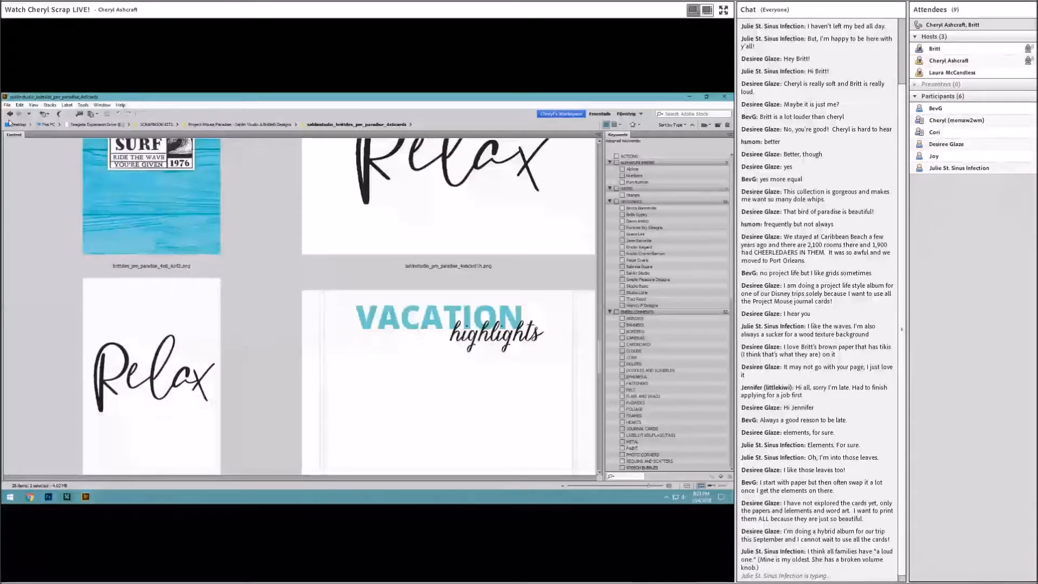
{"action": "left_click", "coordinate": [9, 116]}
{"action": "scroll", "coordinate": [302, 330], "scroll_direction": "down", "scroll_amount": 5}
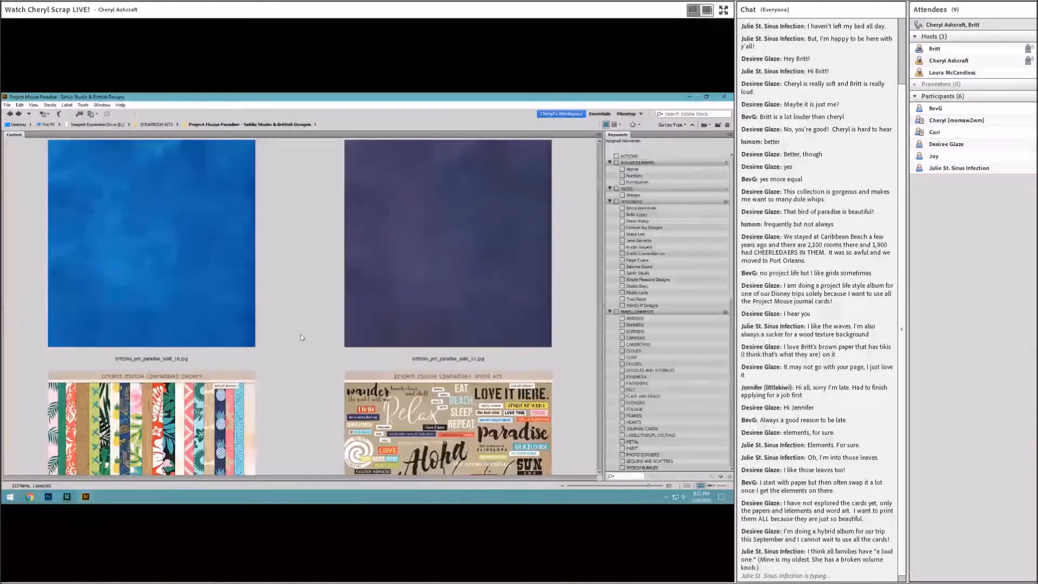
{"action": "scroll", "coordinate": [301, 334], "scroll_direction": "down", "scroll_amount": 3}
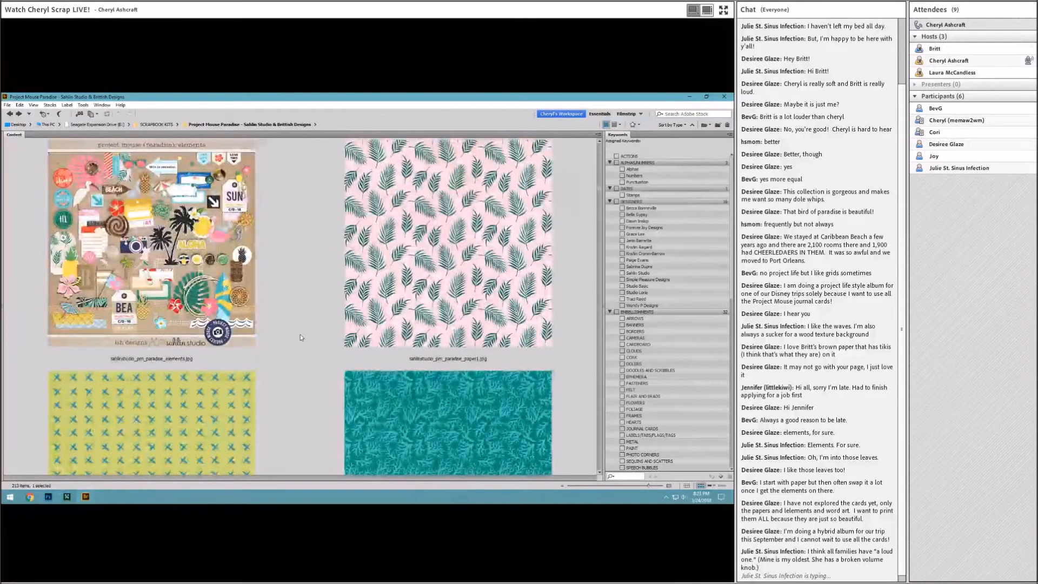
{"action": "scroll", "coordinate": [300, 334], "scroll_direction": "down", "scroll_amount": 3}
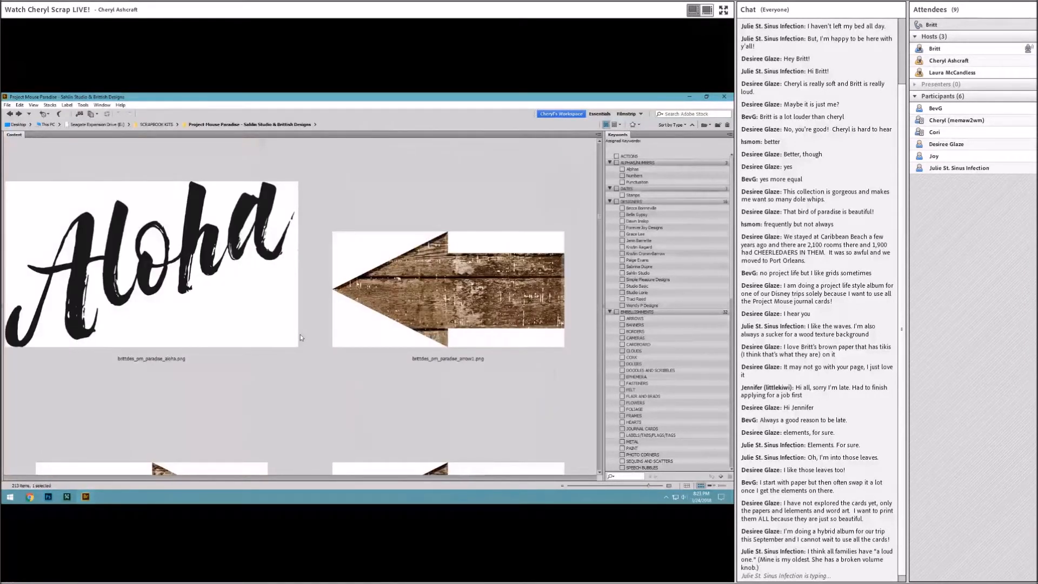
Add the yellow twine bow to the large photo's upper left corner and apply the string/twine shadow style
{"action": "scroll", "coordinate": [299, 334], "scroll_direction": "up", "scroll_amount": 2}
{"action": "scroll", "coordinate": [300, 334], "scroll_direction": "down", "scroll_amount": 2}
{"action": "scroll", "coordinate": [300, 334], "scroll_direction": "down", "scroll_amount": 3}
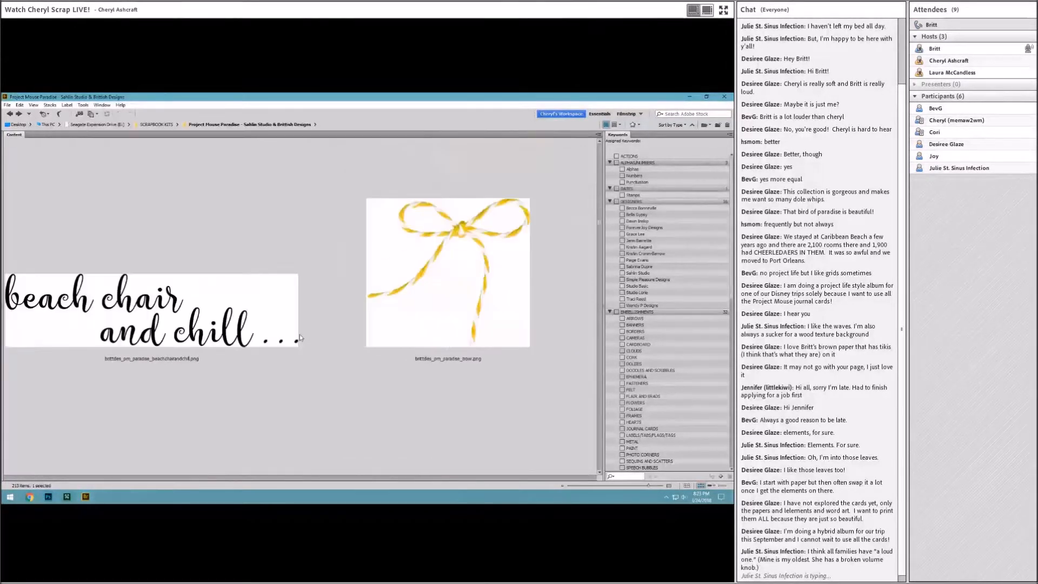
{"action": "scroll", "coordinate": [300, 338], "scroll_direction": "down", "scroll_amount": 2}
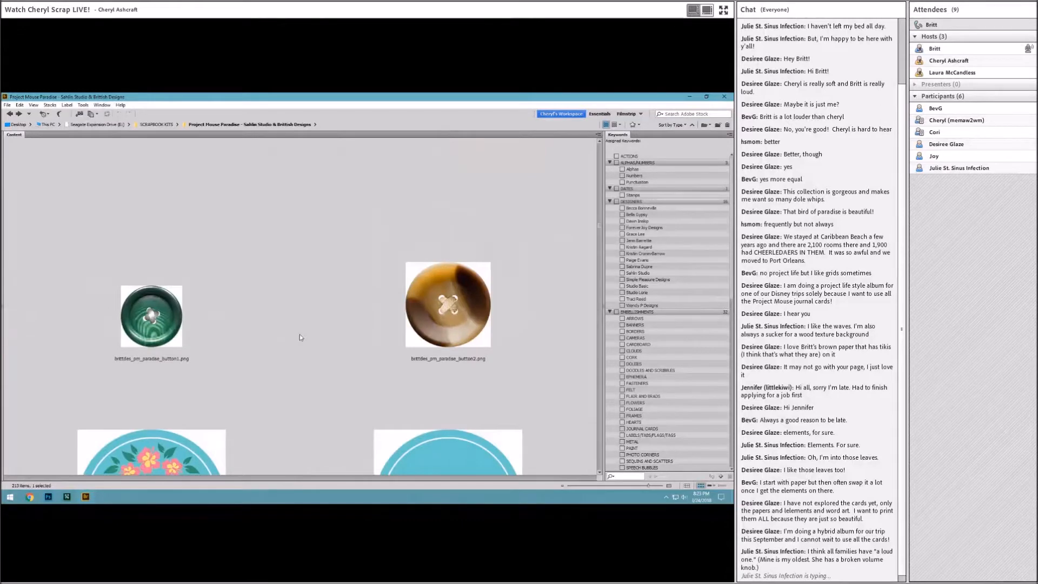
{"action": "left_click_drag", "start_coordinate": [472, 281], "coordinate": [161, 161]}
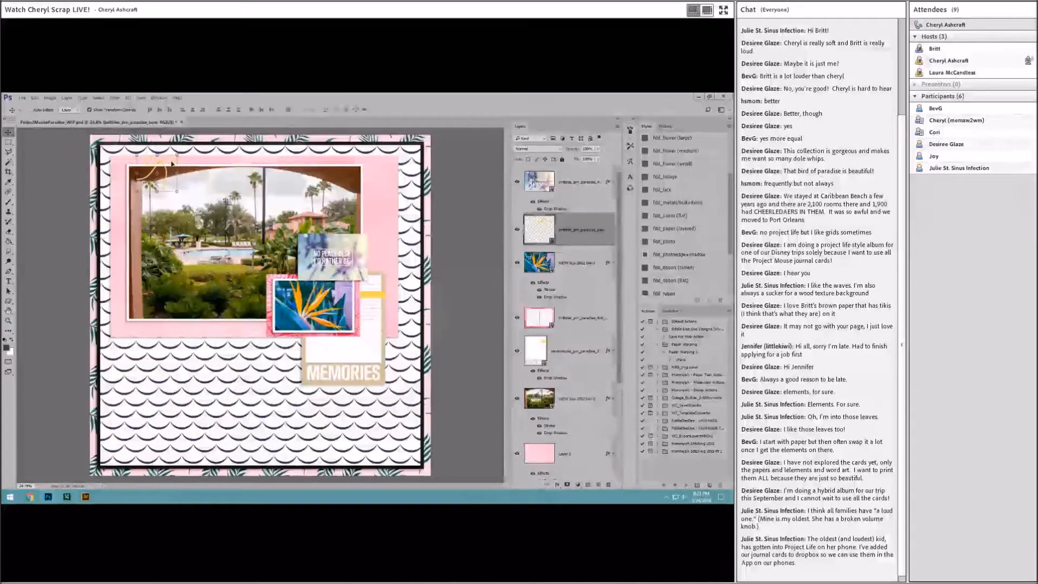
{"action": "scroll", "coordinate": [675, 265], "scroll_direction": "down", "scroll_amount": 2}
{"action": "left_click", "coordinate": [689, 283]}
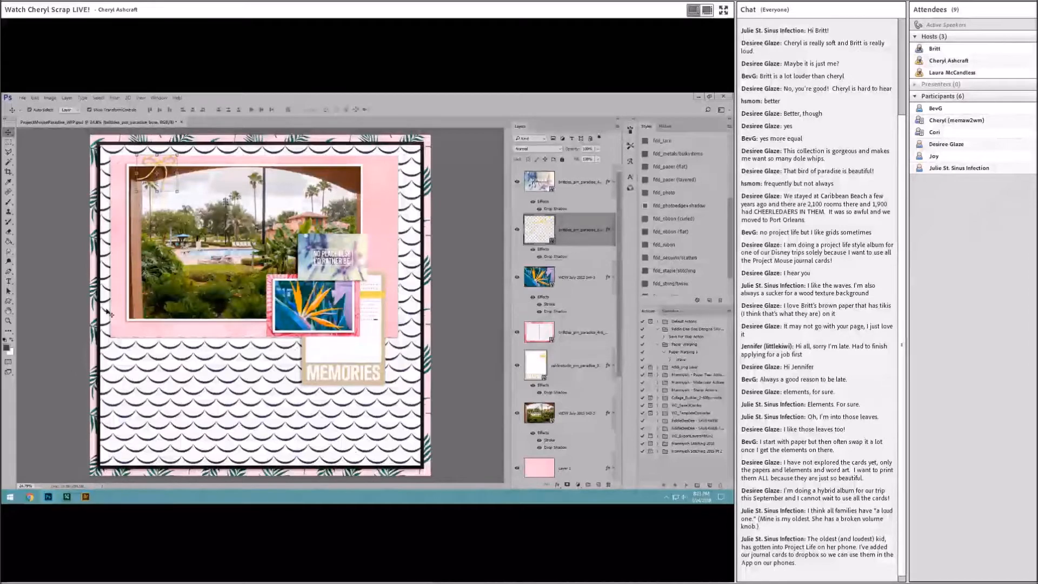
Add the pink and blue hibiscus toothpick flag from the kit to the large photo's upper left corner with the flower (large) style
{"action": "mouse_move", "coordinate": [86, 497]}
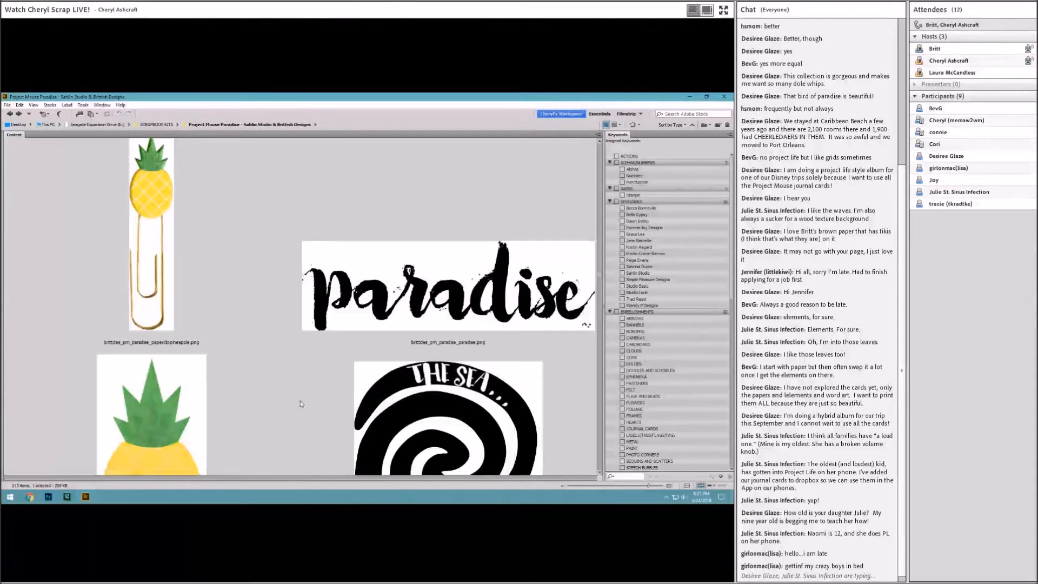
{"action": "scroll", "coordinate": [276, 352], "scroll_direction": "down", "scroll_amount": 4}
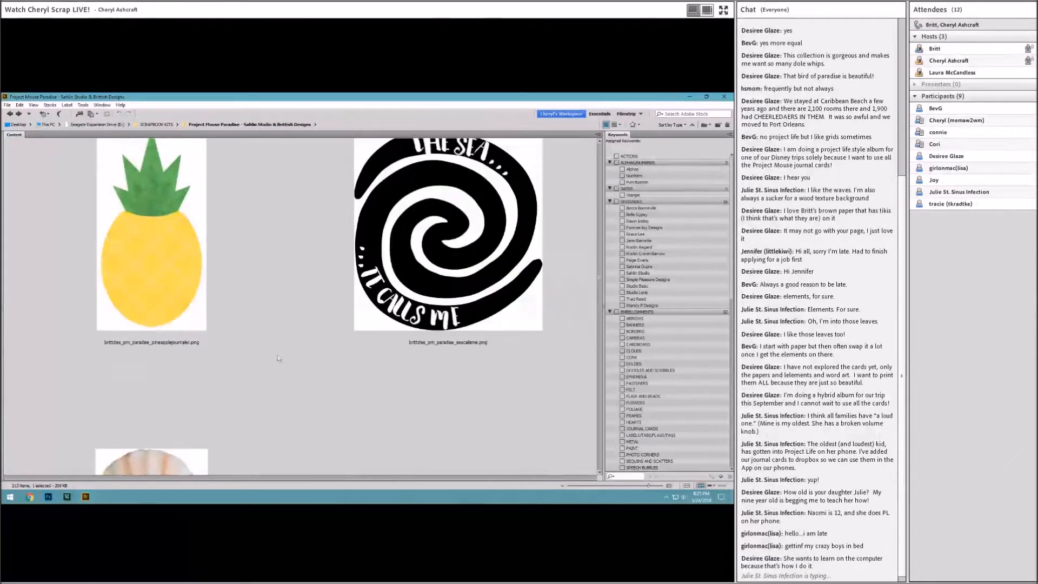
{"action": "scroll", "coordinate": [286, 357], "scroll_direction": "up", "scroll_amount": 2}
{"action": "scroll", "coordinate": [291, 364], "scroll_direction": "down", "scroll_amount": 2}
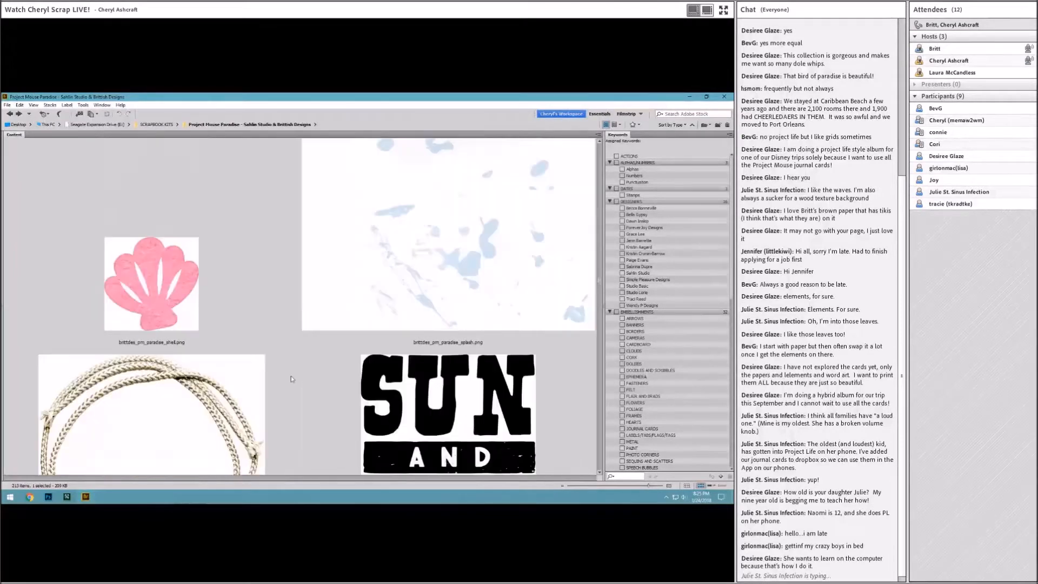
{"action": "scroll", "coordinate": [291, 372], "scroll_direction": "down", "scroll_amount": 4}
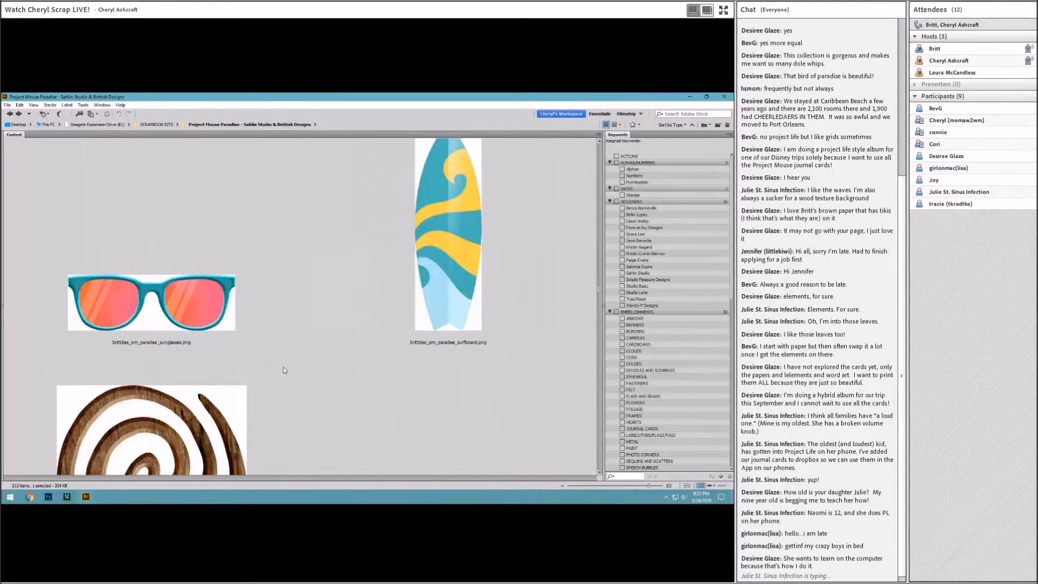
{"action": "scroll", "coordinate": [283, 368], "scroll_direction": "down", "scroll_amount": 2}
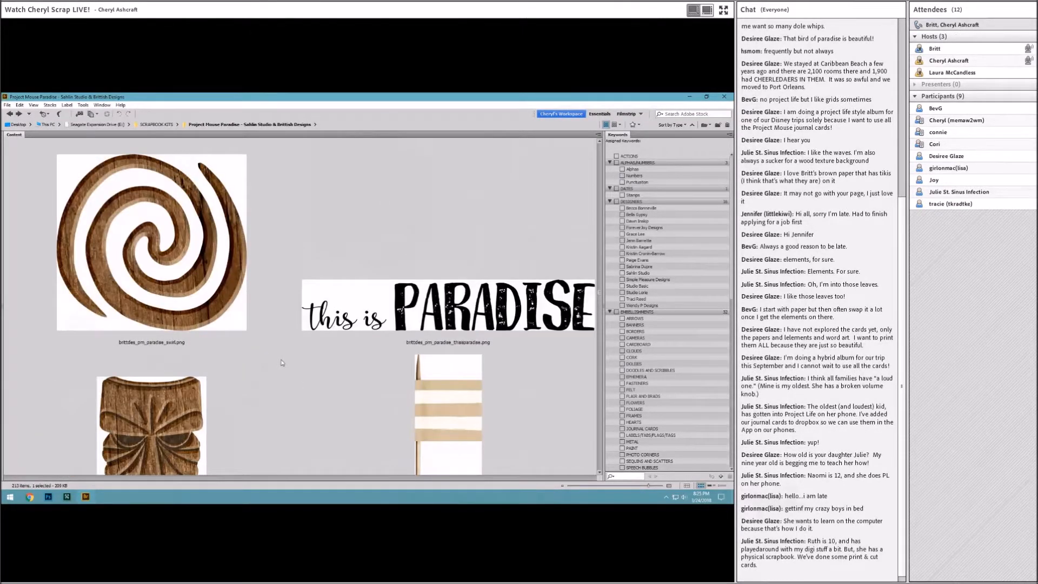
{"action": "scroll", "coordinate": [281, 361], "scroll_direction": "down", "scroll_amount": 2}
{"action": "scroll", "coordinate": [281, 361], "scroll_direction": "down", "scroll_amount": 2}
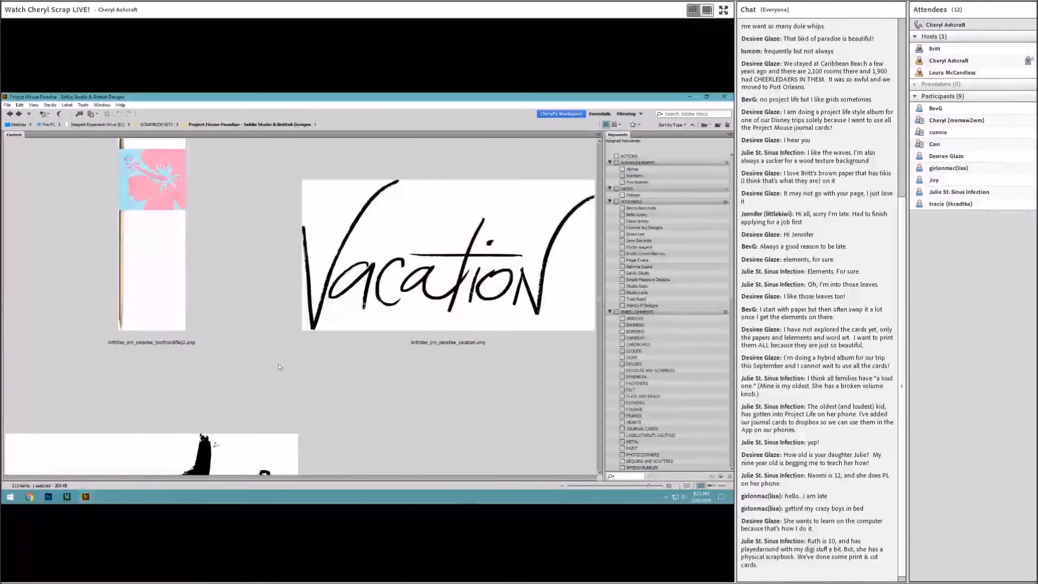
{"action": "left_click_drag", "start_coordinate": [175, 297], "coordinate": [150, 178]}
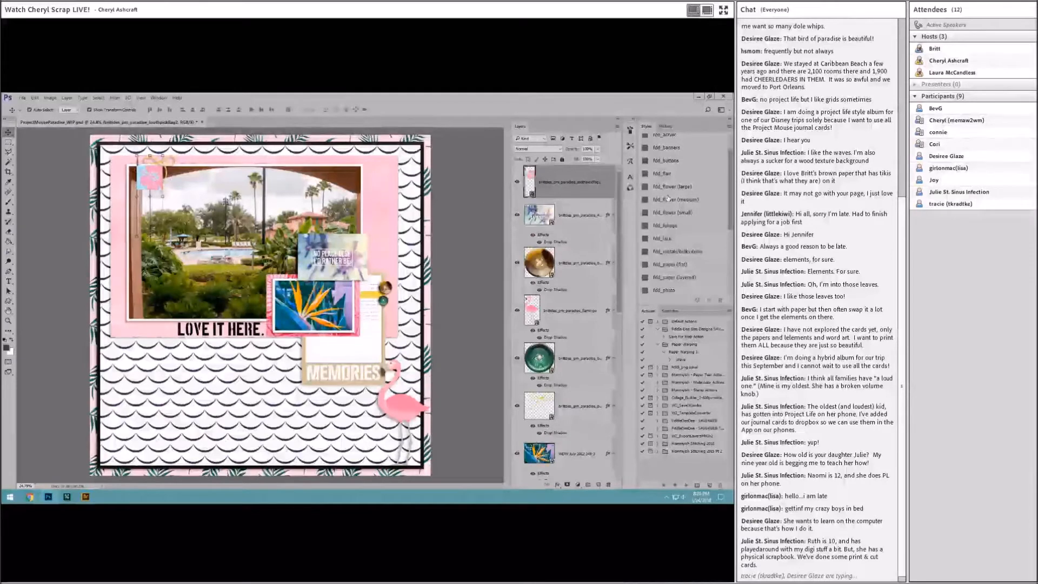
{"action": "left_click", "coordinate": [687, 186]}
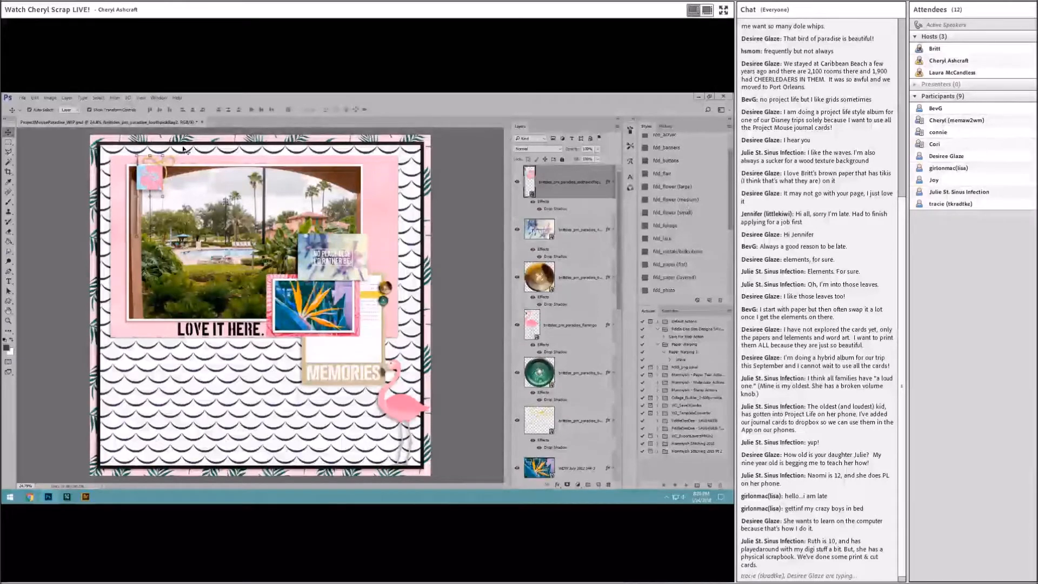
Tilt the toothpick flag counterclockwise and shift it over the large photo's upper left corner
{"action": "key", "text": "ctrl+t"}
{"action": "left_click_drag", "start_coordinate": [168, 153], "coordinate": [144, 161]}
{"action": "left_click", "coordinate": [262, 109]}
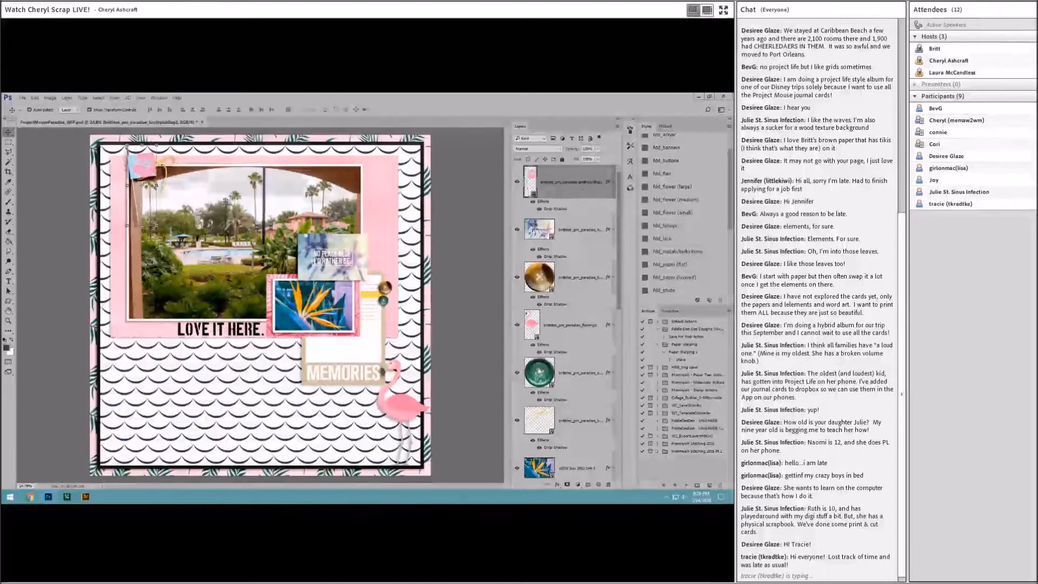
{"action": "left_click", "coordinate": [187, 162]}
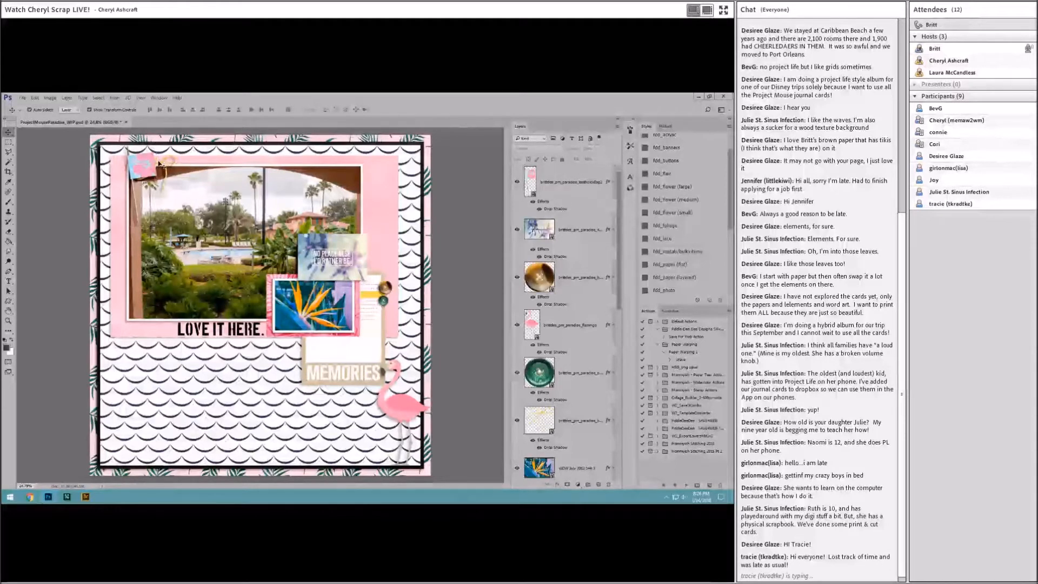
Bring the twine bow to the front and move it onto the toothpick just below the flag
{"action": "left_click", "coordinate": [161, 163]}
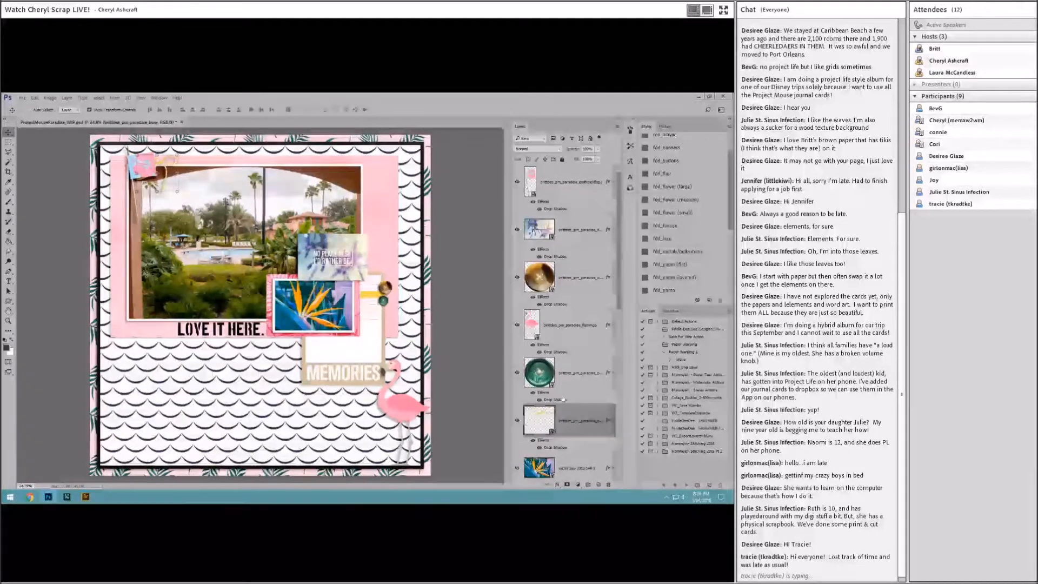
{"action": "key", "text": "ctrl+shift+bracketright"}
{"action": "left_click_drag", "start_coordinate": [161, 162], "coordinate": [136, 188]}
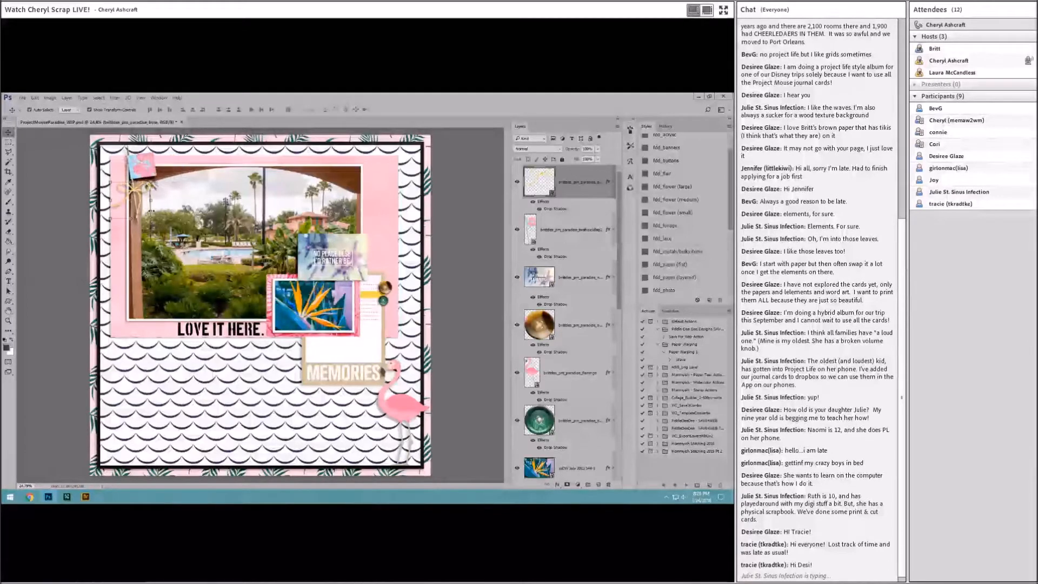
Add the palm leaf washi tape from the kit along the large photo's upper edge beside the toothpick flag
{"action": "left_click", "coordinate": [85, 496]}
{"action": "scroll", "coordinate": [377, 311], "scroll_direction": "down", "scroll_amount": 3}
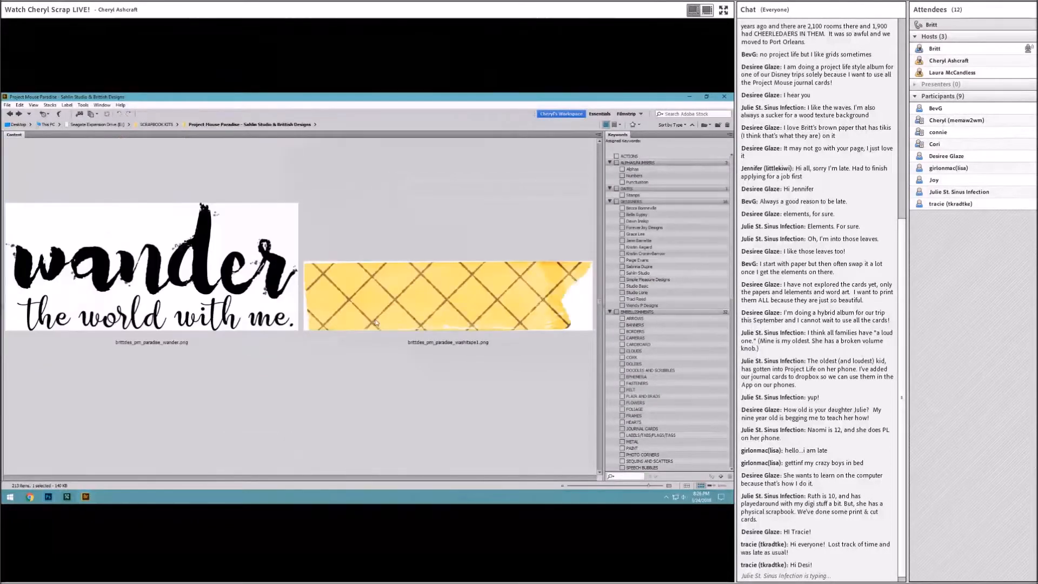
{"action": "left_click_drag", "start_coordinate": [649, 485], "coordinate": [621, 485]}
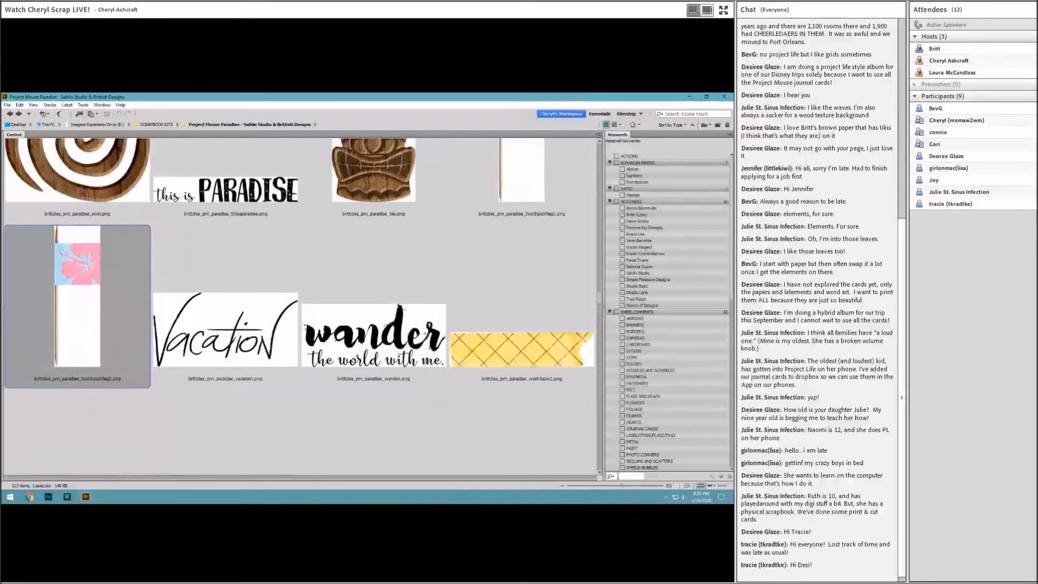
{"action": "scroll", "coordinate": [351, 331], "scroll_direction": "down", "scroll_amount": 3}
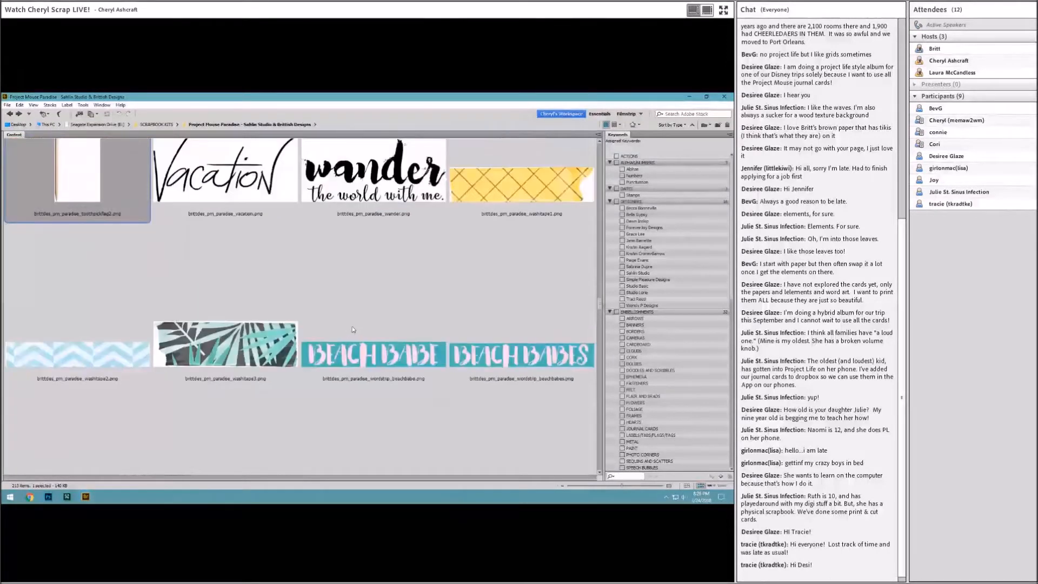
{"action": "left_click", "coordinate": [256, 349]}
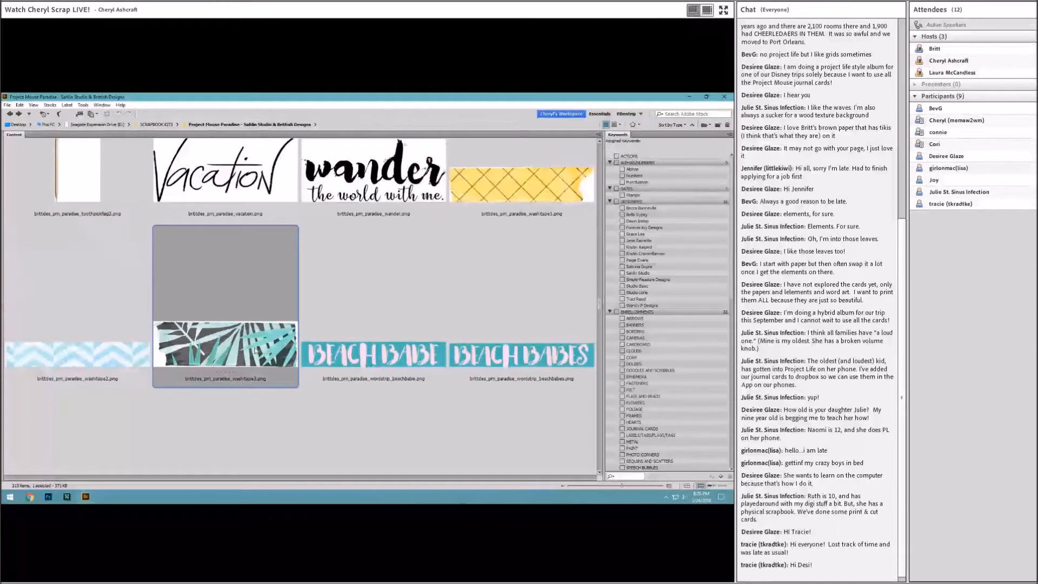
{"action": "left_click", "coordinate": [48, 496]}
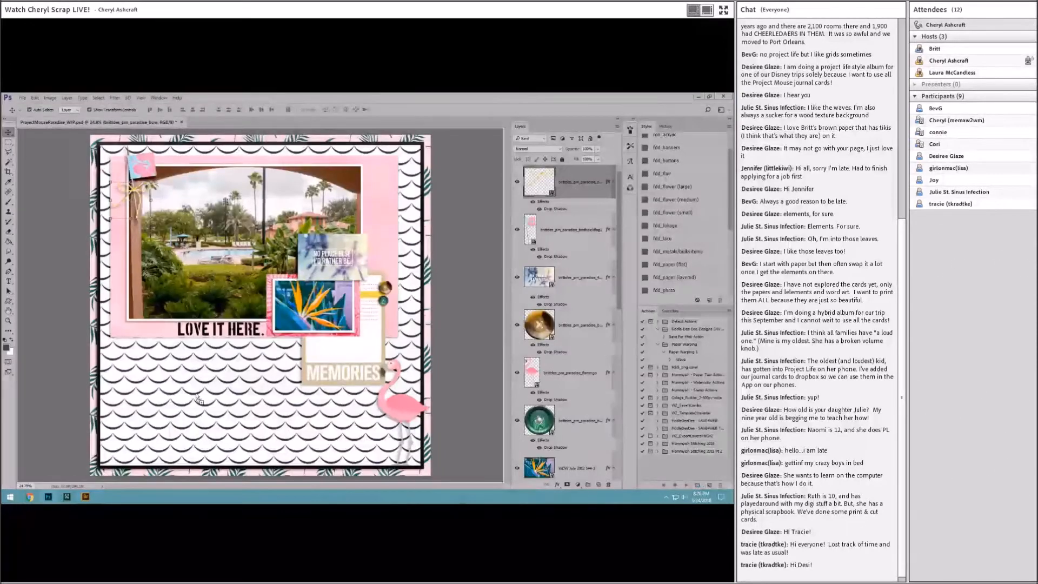
{"action": "left_click_drag", "start_coordinate": [198, 399], "coordinate": [192, 163]}
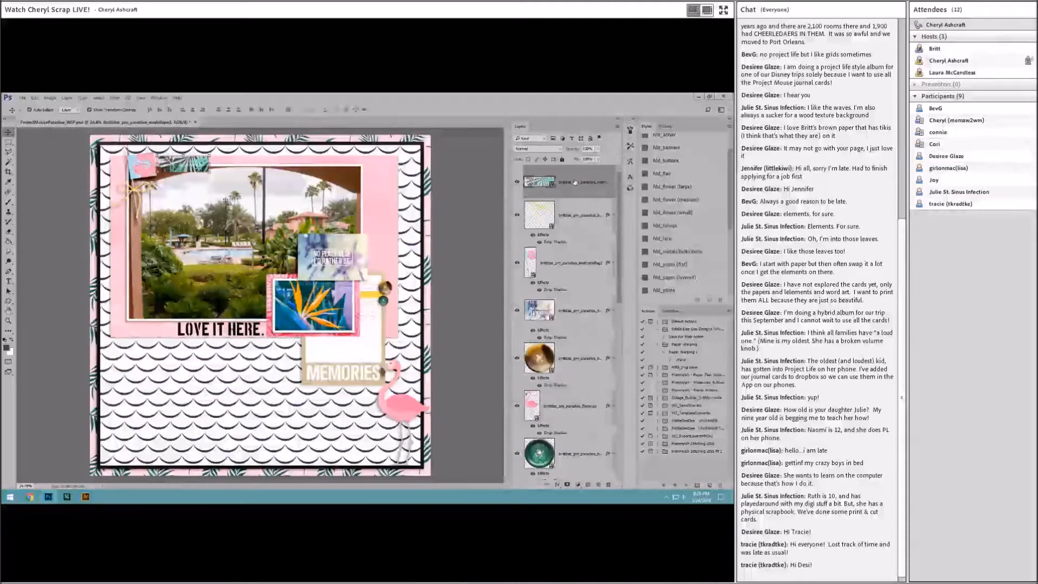
Move the washi tape layer directly above the large photo's layer and apply the washi tape shadow style
{"action": "scroll", "coordinate": [567, 351], "scroll_direction": "down", "scroll_amount": 2}
{"action": "left_click_drag", "start_coordinate": [558, 503], "coordinate": [573, 309]}
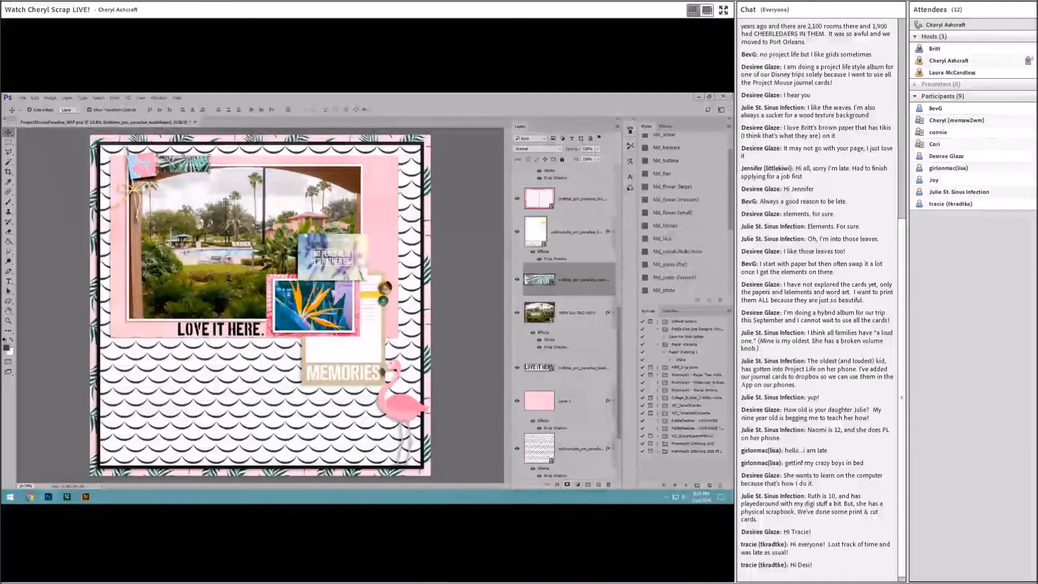
{"action": "scroll", "coordinate": [675, 243], "scroll_direction": "down", "scroll_amount": 5}
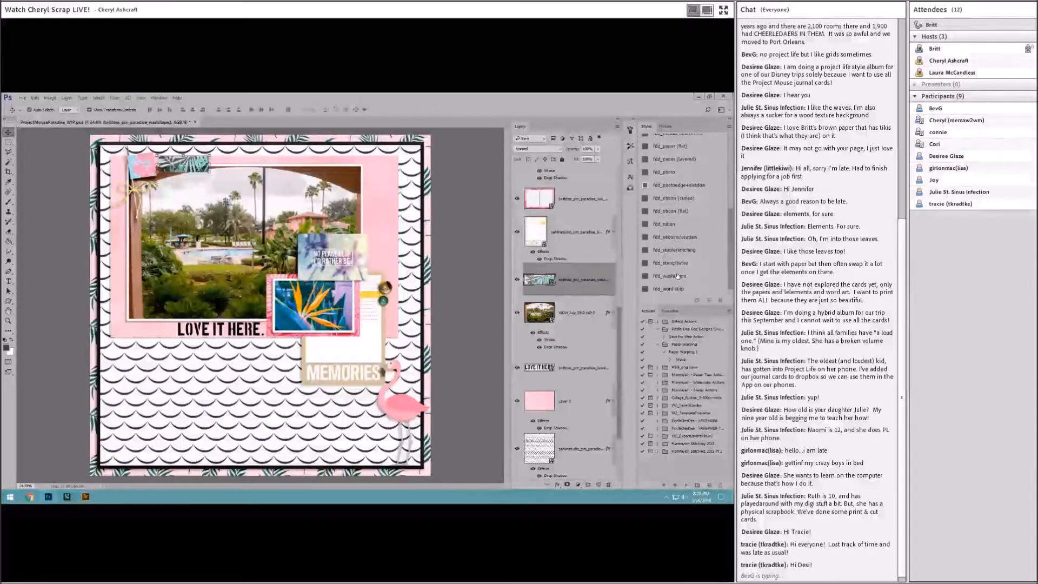
{"action": "left_click", "coordinate": [677, 276]}
Add the "Breathtaking!" word strip from the kit, tucked beside the "No place else" card above the flower photo, with the paper (layered) style
{"action": "key", "text": "alt+Tab"}
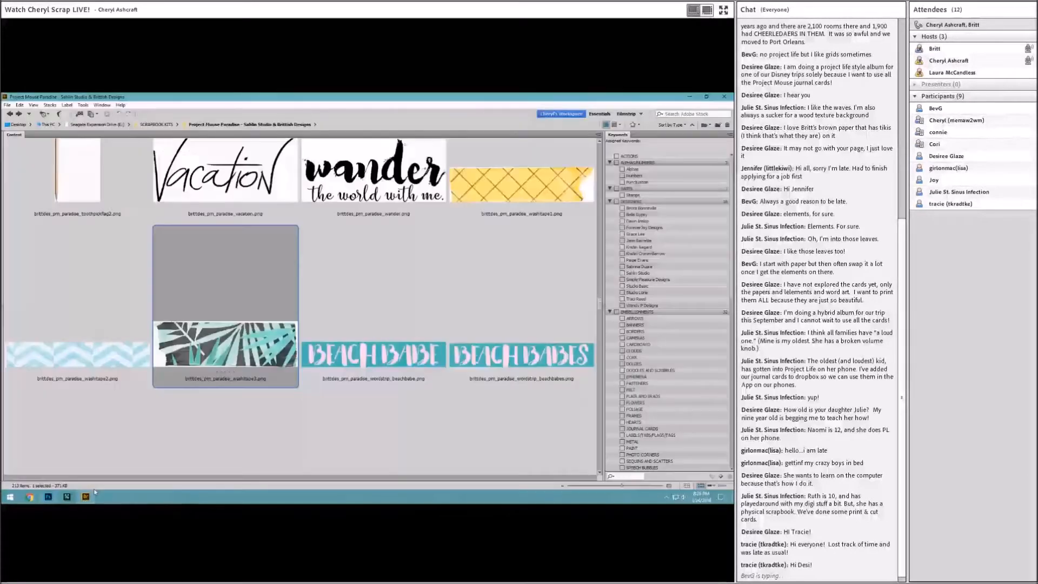
{"action": "scroll", "coordinate": [376, 389], "scroll_direction": "down", "scroll_amount": 2}
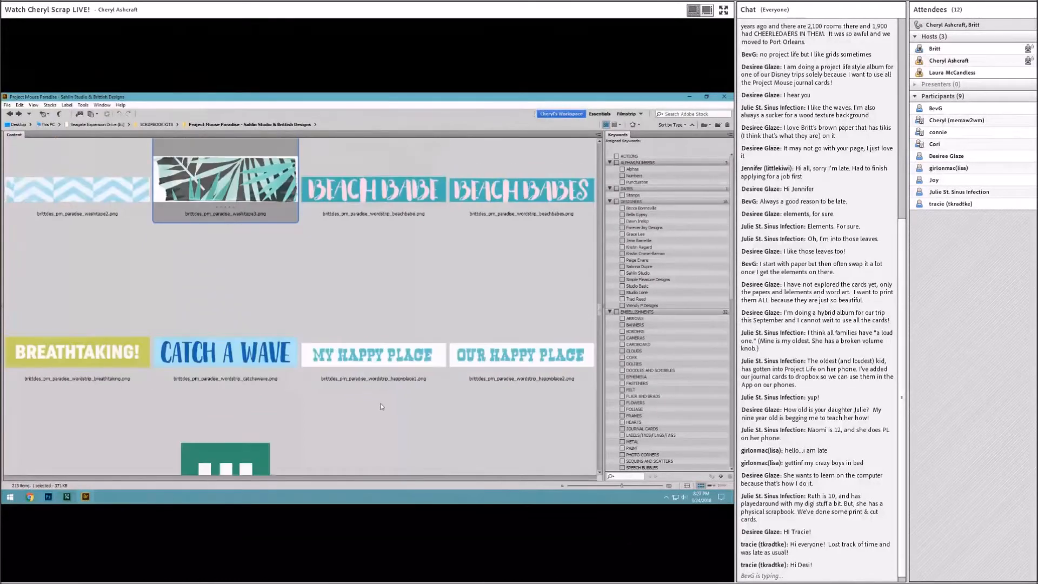
{"action": "scroll", "coordinate": [381, 398], "scroll_direction": "down", "scroll_amount": 2}
{"action": "scroll", "coordinate": [376, 401], "scroll_direction": "up", "scroll_amount": 2}
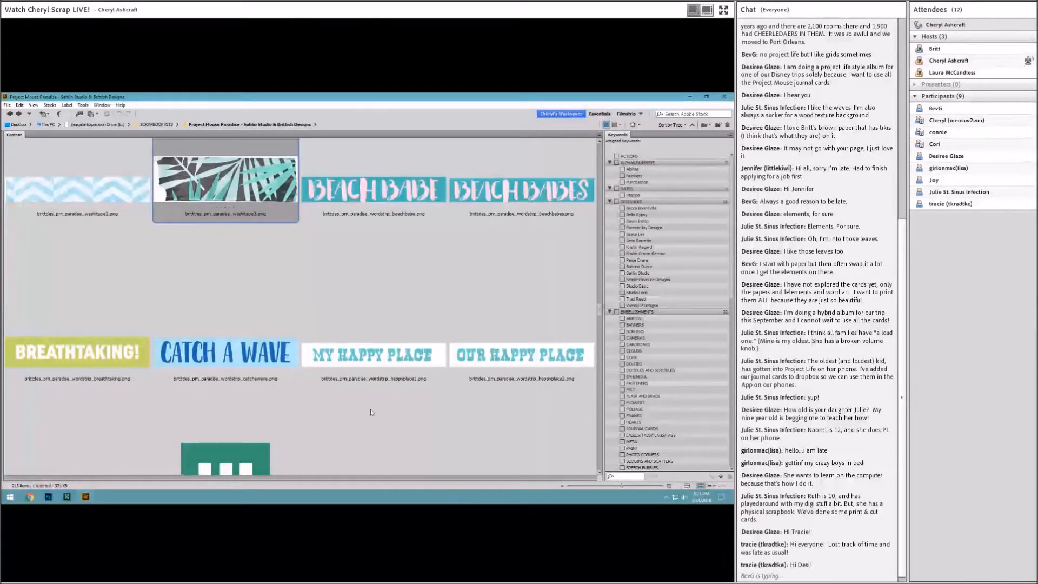
{"action": "left_click", "coordinate": [98, 354]}
{"action": "scroll", "coordinate": [97, 355], "scroll_direction": "down", "scroll_amount": 2}
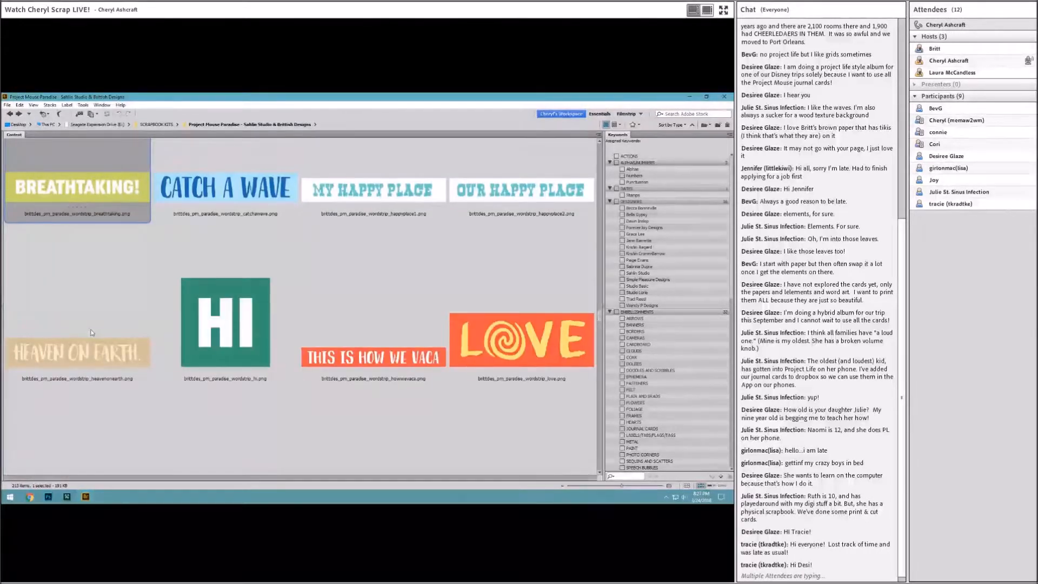
{"action": "left_click_drag", "start_coordinate": [64, 213], "coordinate": [263, 266]}
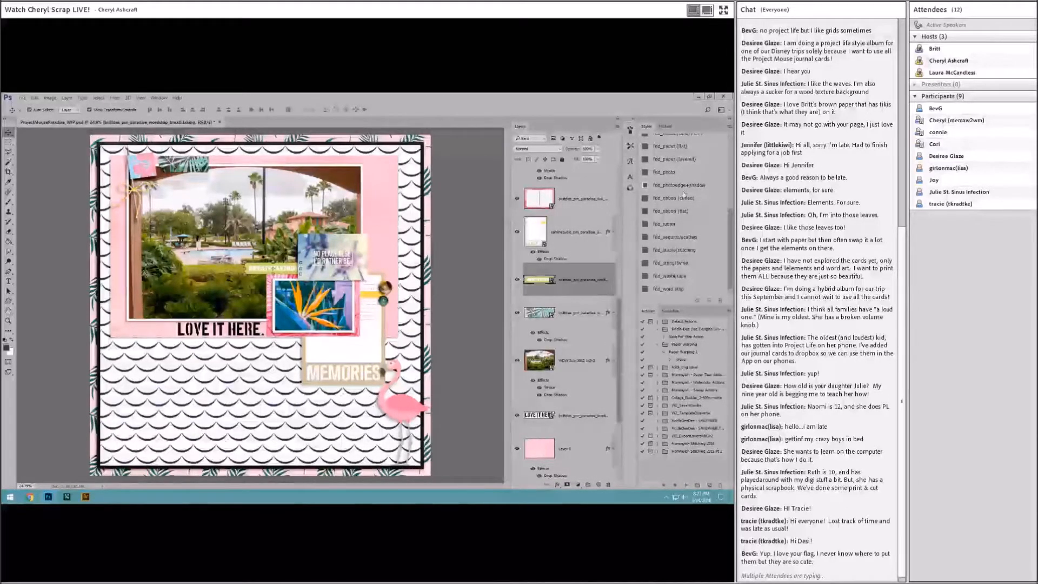
{"action": "left_click", "coordinate": [682, 161]}
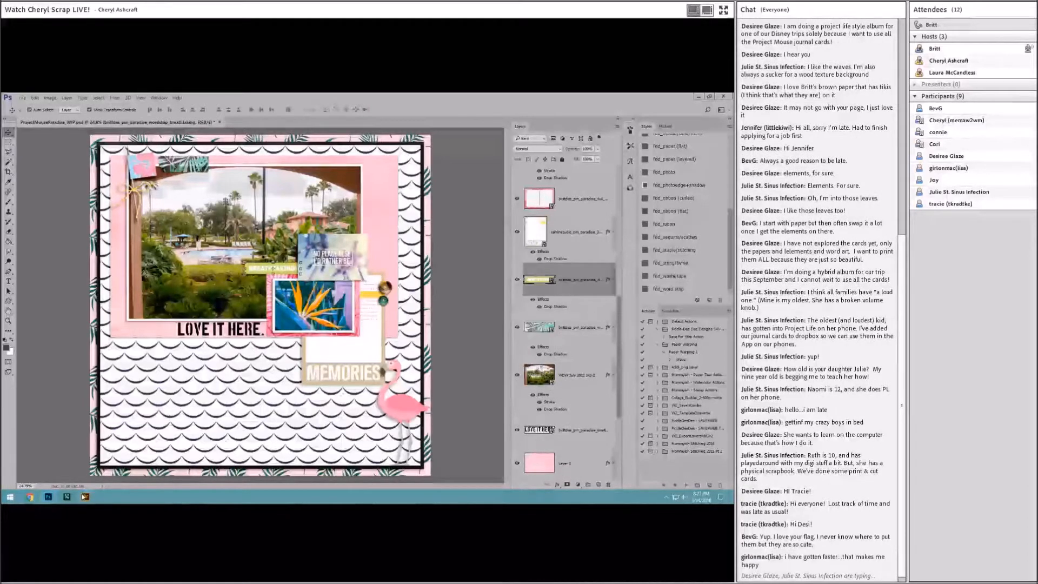
{"action": "mouse_move", "coordinate": [84, 496]}
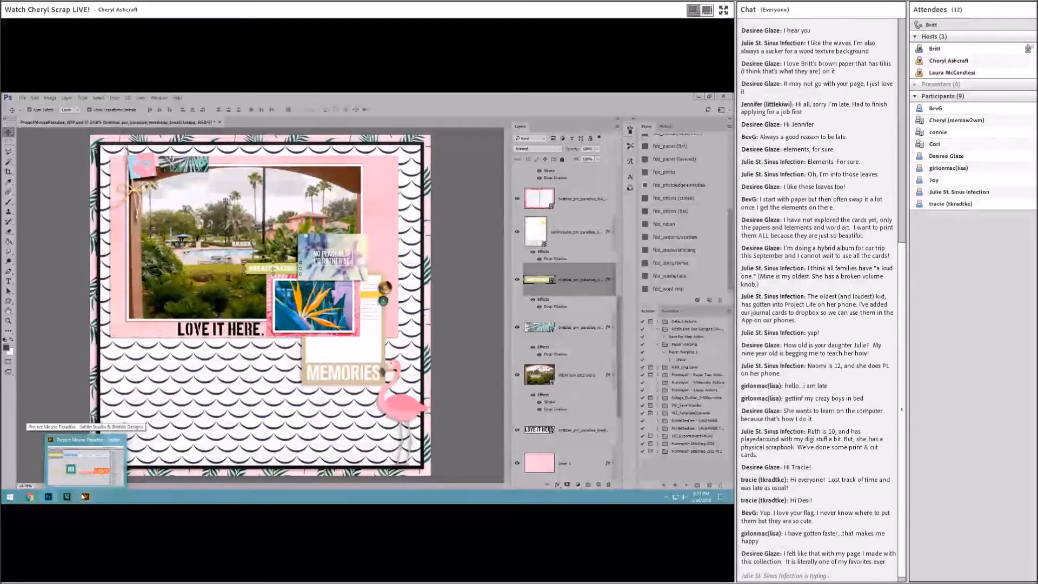
Add the "LOVE THIS" arrow from the kit, tucked beneath the washi tape and above the large photo, with the paper (layered) style
{"action": "left_click", "coordinate": [86, 460]}
{"action": "scroll", "coordinate": [329, 424], "scroll_direction": "down", "scroll_amount": 3}
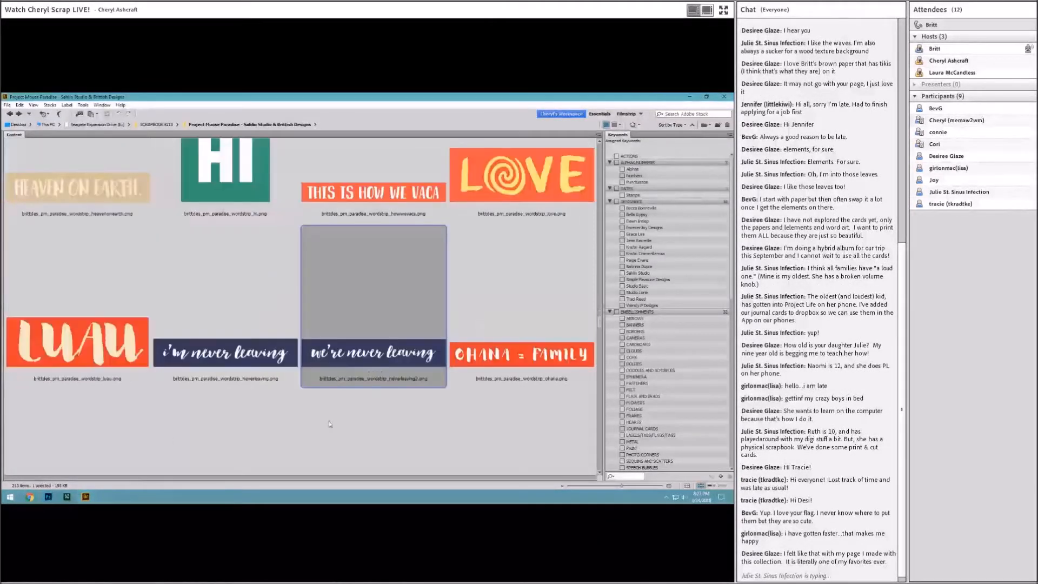
{"action": "left_click", "coordinate": [208, 421]}
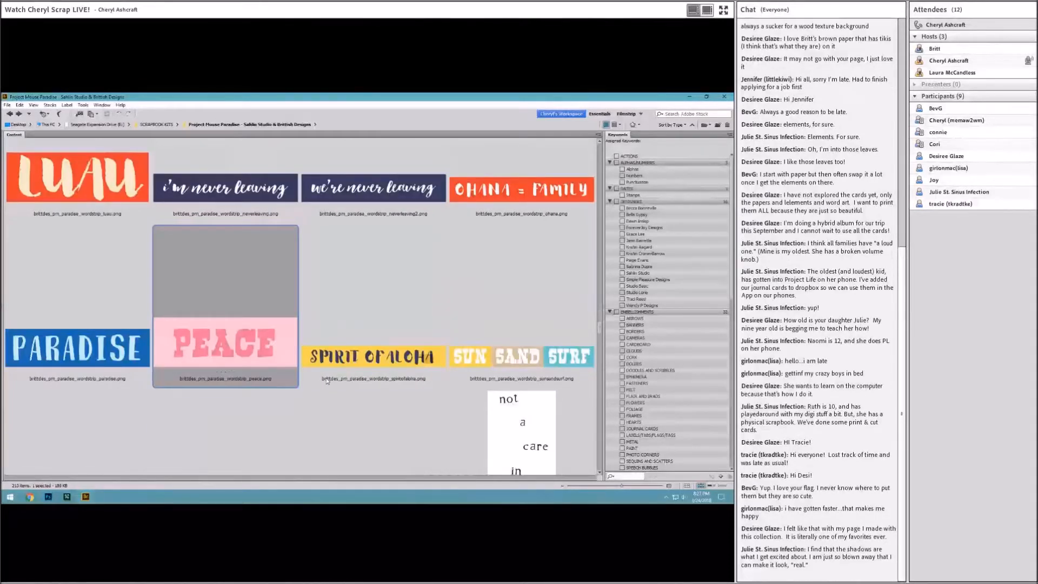
{"action": "scroll", "coordinate": [324, 381], "scroll_direction": "down", "scroll_amount": 2}
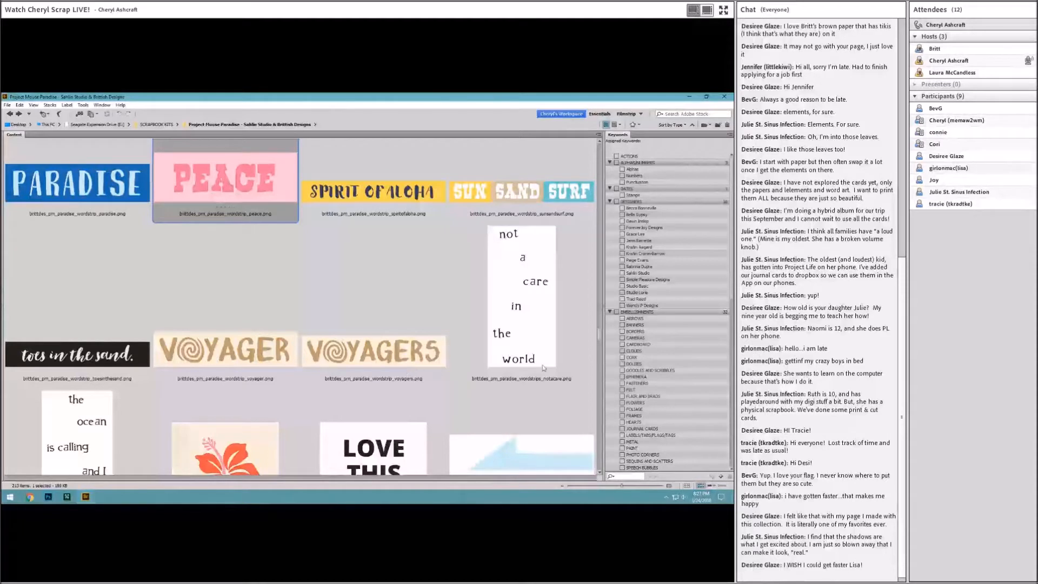
{"action": "left_click", "coordinate": [257, 333]}
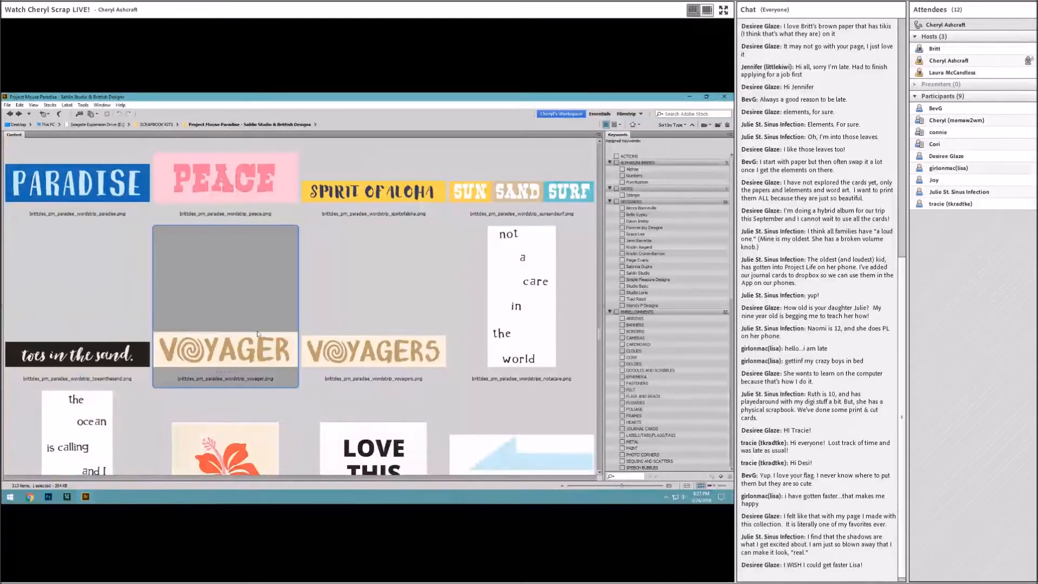
{"action": "scroll", "coordinate": [302, 343], "scroll_direction": "down", "scroll_amount": 3}
{"action": "left_click", "coordinate": [398, 313]}
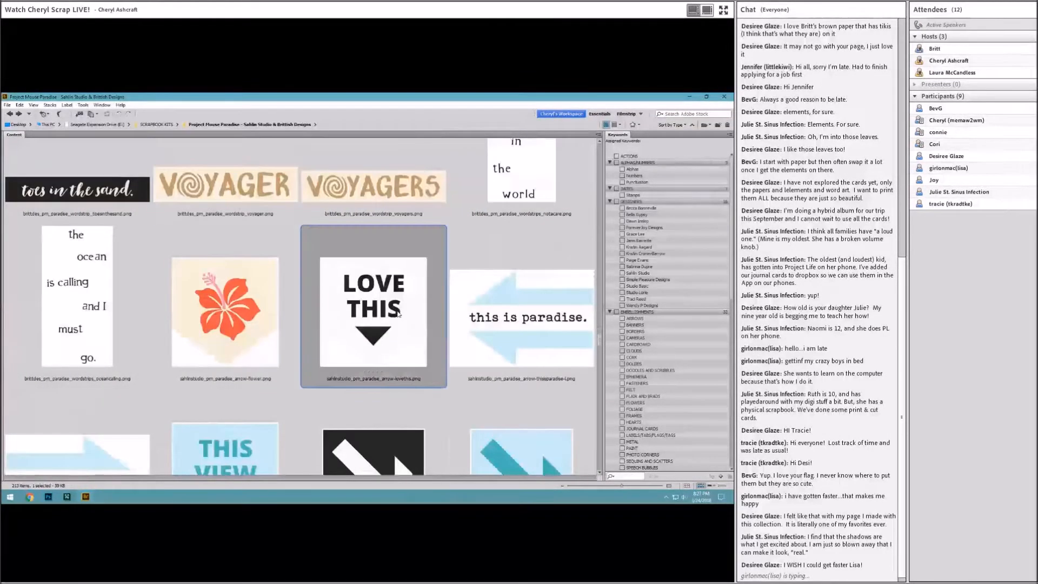
{"action": "left_click_drag", "start_coordinate": [377, 322], "coordinate": [194, 163]}
{"action": "left_click_drag", "start_coordinate": [562, 281], "coordinate": [565, 373]}
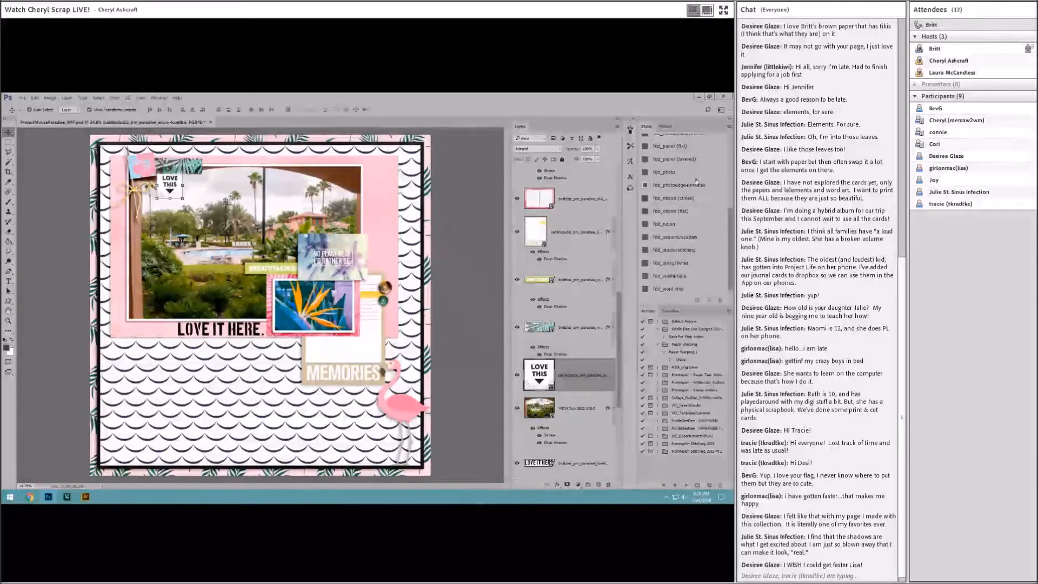
{"action": "left_click", "coordinate": [683, 158]}
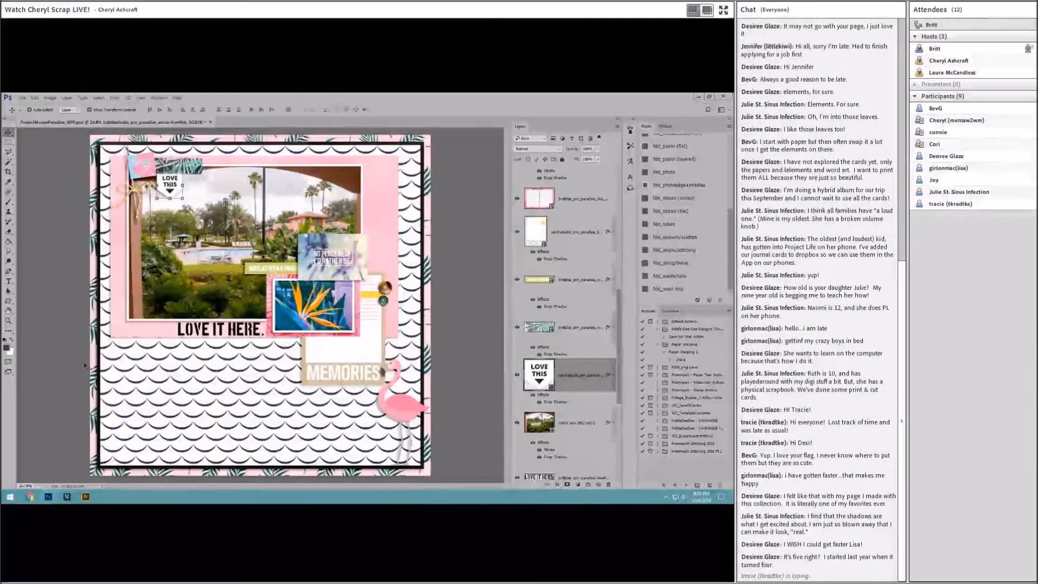
Browse the kit's arrows, labels, embellishments, word art and word strips for more pieces that suit the page
{"action": "left_click", "coordinate": [85, 496]}
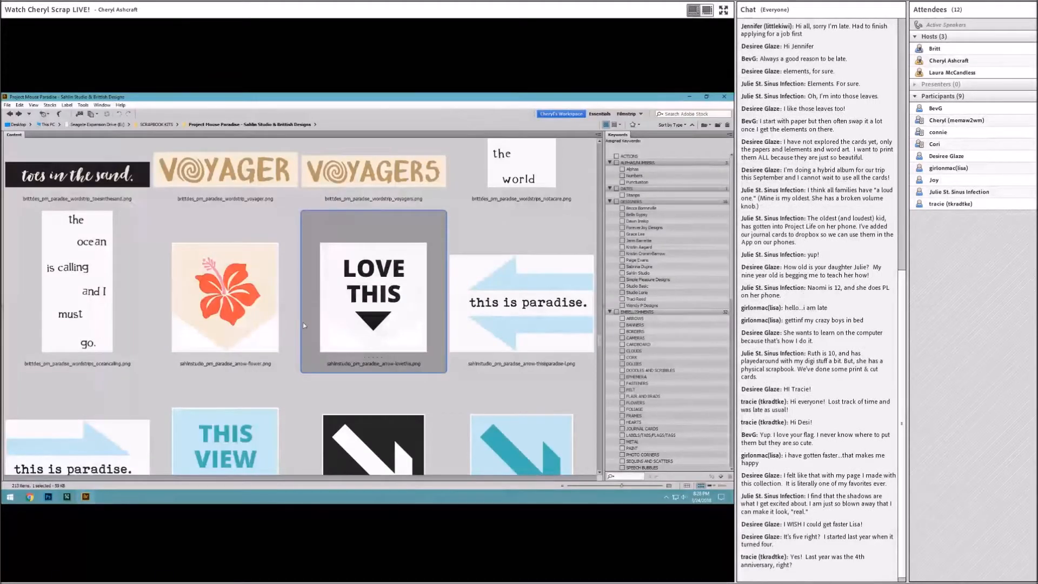
{"action": "scroll", "coordinate": [303, 322], "scroll_direction": "down", "scroll_amount": 4}
{"action": "scroll", "coordinate": [335, 354], "scroll_direction": "down", "scroll_amount": 3}
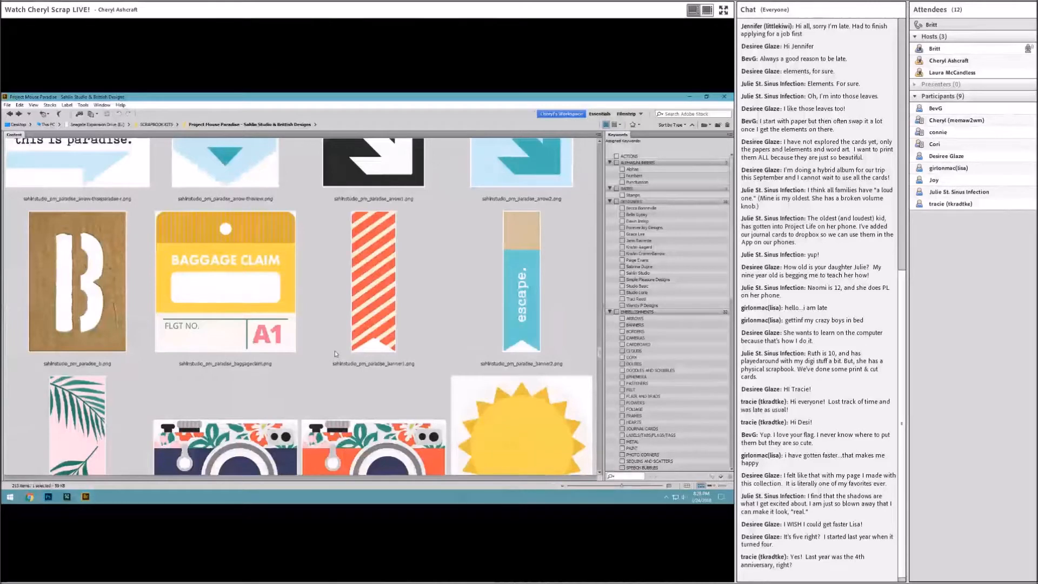
{"action": "scroll", "coordinate": [320, 314], "scroll_direction": "down", "scroll_amount": 4}
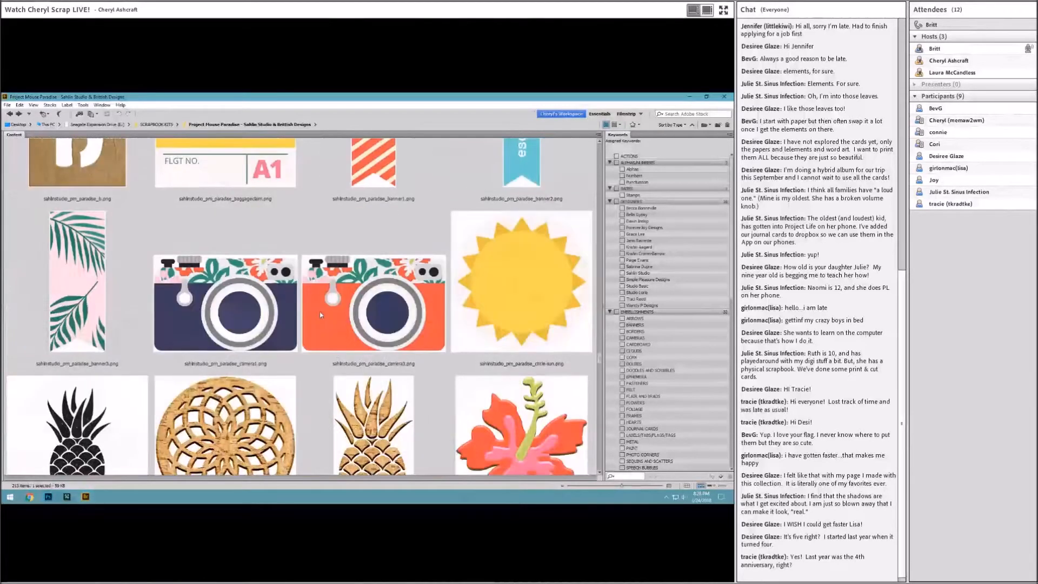
{"action": "scroll", "coordinate": [316, 312], "scroll_direction": "up", "scroll_amount": 6}
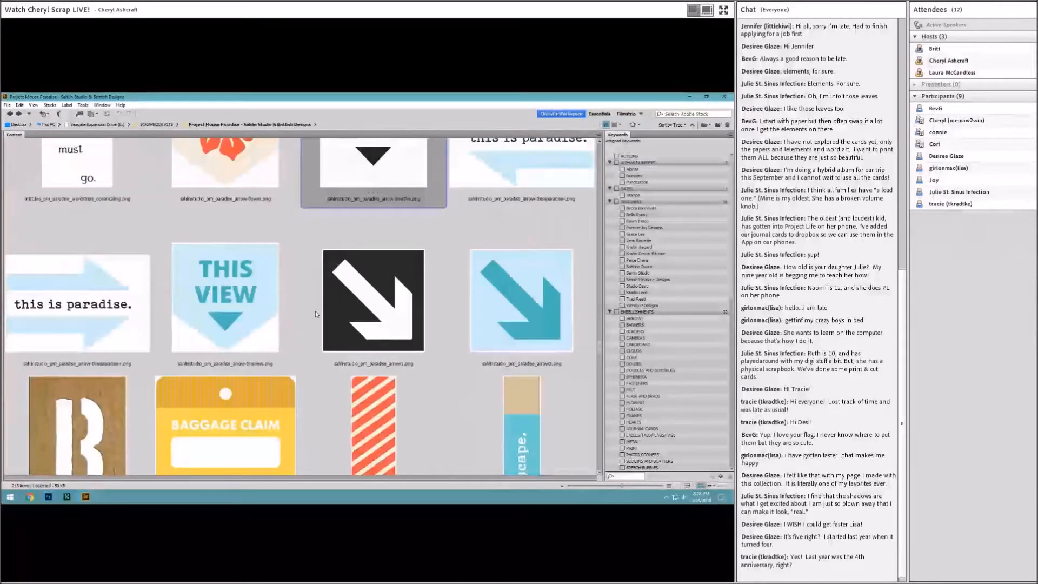
{"action": "scroll", "coordinate": [315, 312], "scroll_direction": "down", "scroll_amount": 10}
{"action": "scroll", "coordinate": [316, 312], "scroll_direction": "down", "scroll_amount": 5}
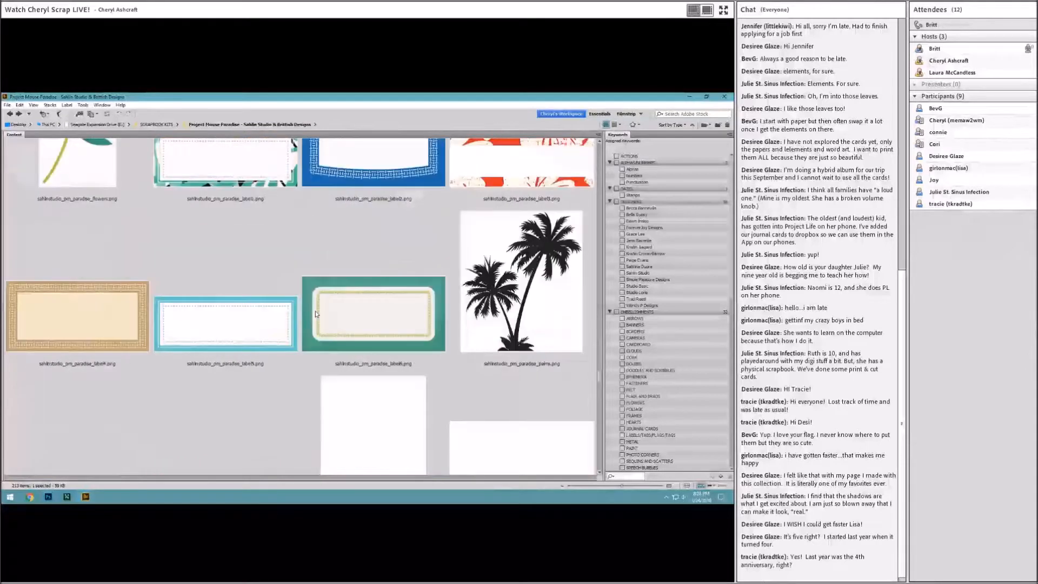
{"action": "scroll", "coordinate": [315, 312], "scroll_direction": "down", "scroll_amount": 6}
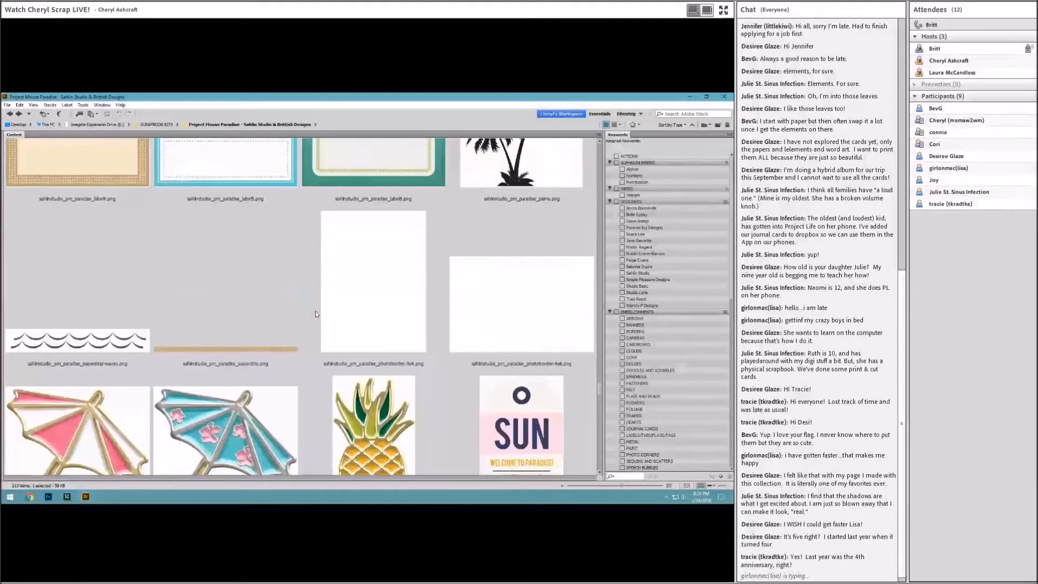
{"action": "scroll", "coordinate": [315, 313], "scroll_direction": "down", "scroll_amount": 7}
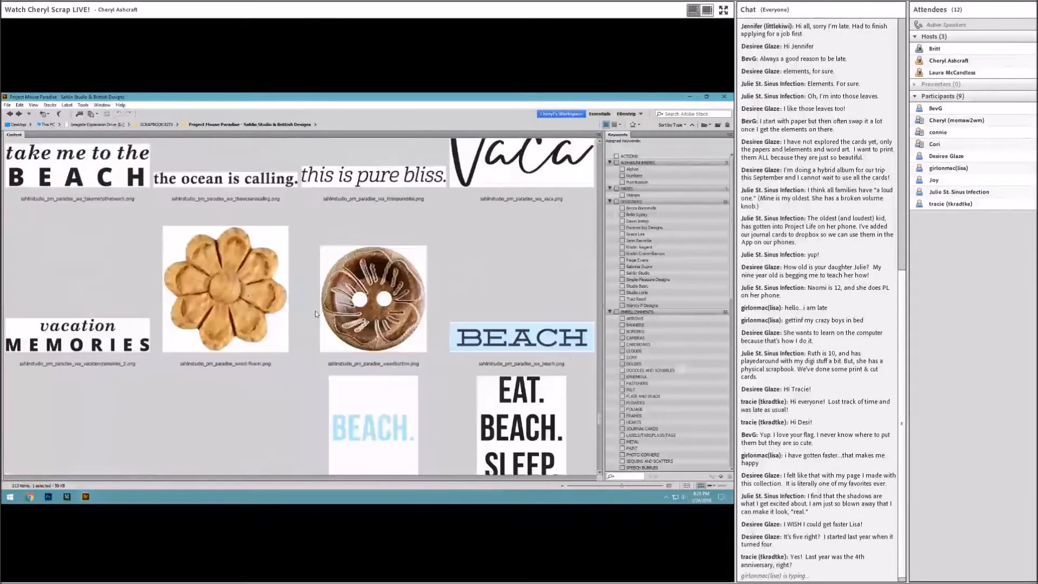
{"action": "scroll", "coordinate": [316, 312], "scroll_direction": "down", "scroll_amount": 8}
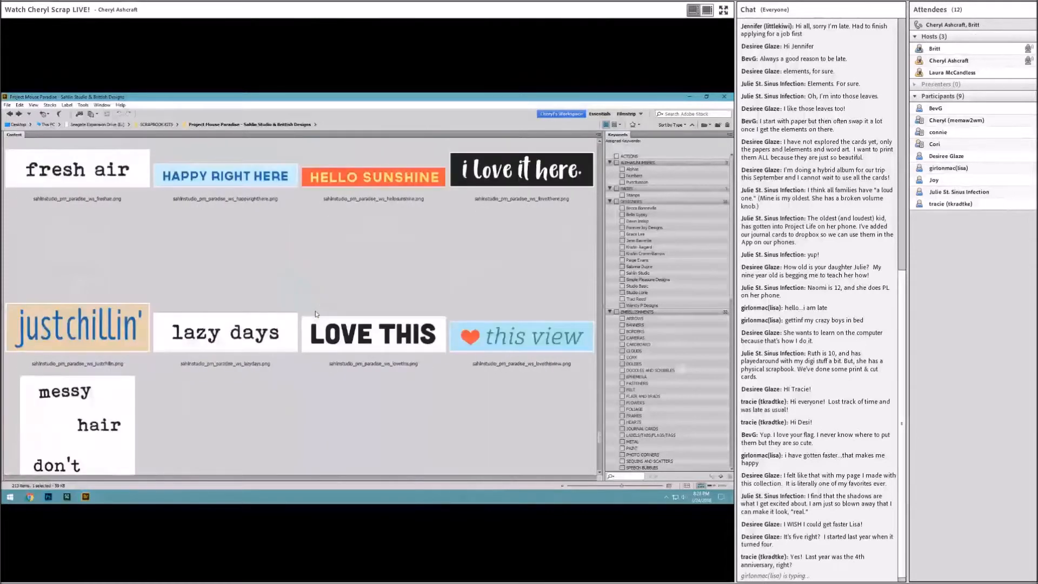
{"action": "scroll", "coordinate": [316, 314], "scroll_direction": "down", "scroll_amount": 3}
{"action": "scroll", "coordinate": [315, 312], "scroll_direction": "down", "scroll_amount": 3}
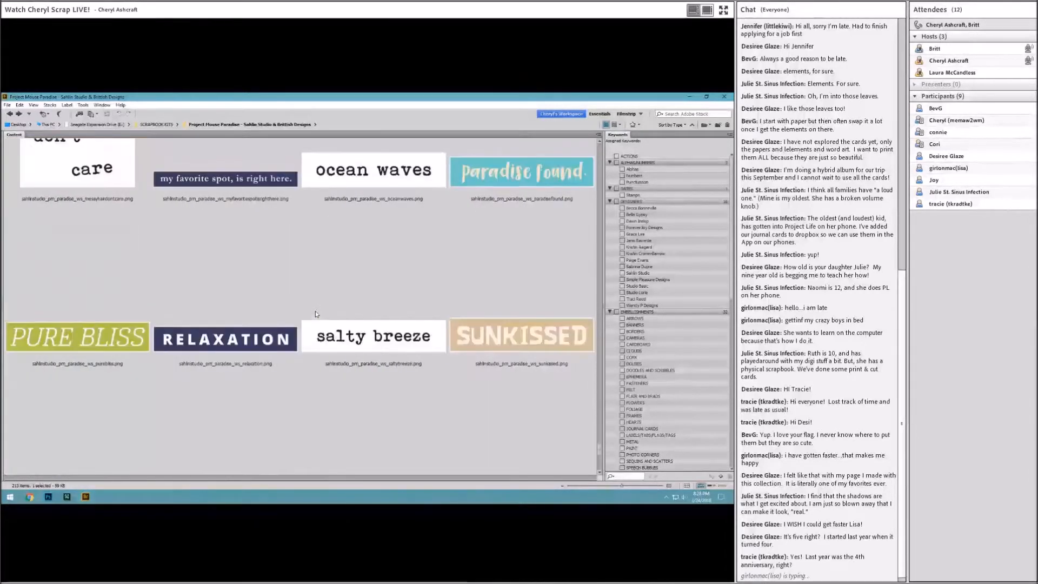
{"action": "scroll", "coordinate": [308, 313], "scroll_direction": "up", "scroll_amount": 10}
{"action": "scroll", "coordinate": [300, 312], "scroll_direction": "up", "scroll_amount": 5}
{"action": "scroll", "coordinate": [298, 311], "scroll_direction": "down", "scroll_amount": 5}
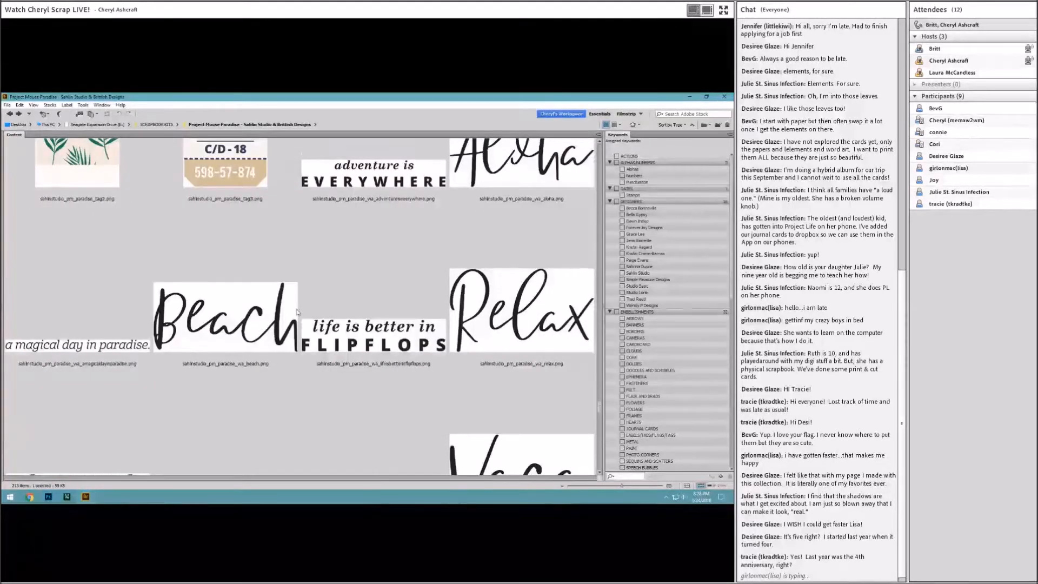
{"action": "scroll", "coordinate": [297, 312], "scroll_direction": "down", "scroll_amount": 3}
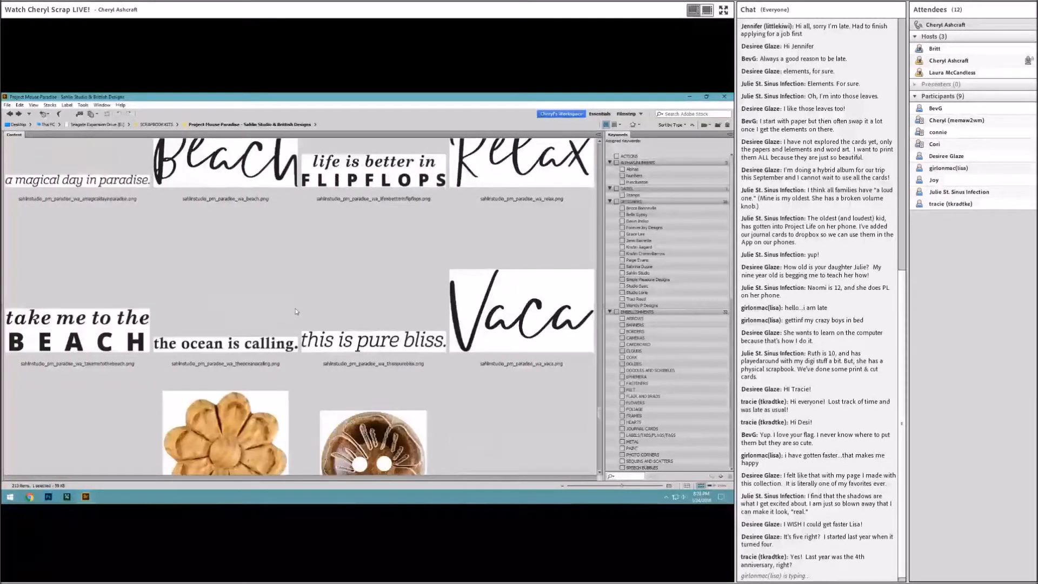
{"action": "left_click", "coordinate": [50, 498]}
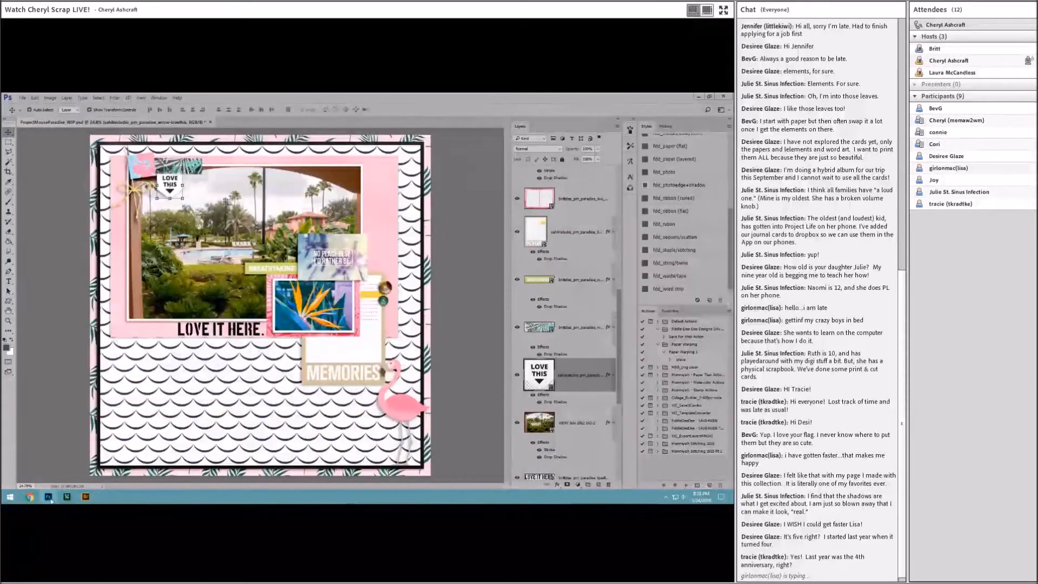
Add the wood flower from the kit, transform it to sit beside the buttons above the flamingo, and apply the metals/bulky items style
{"action": "left_click", "coordinate": [85, 496]}
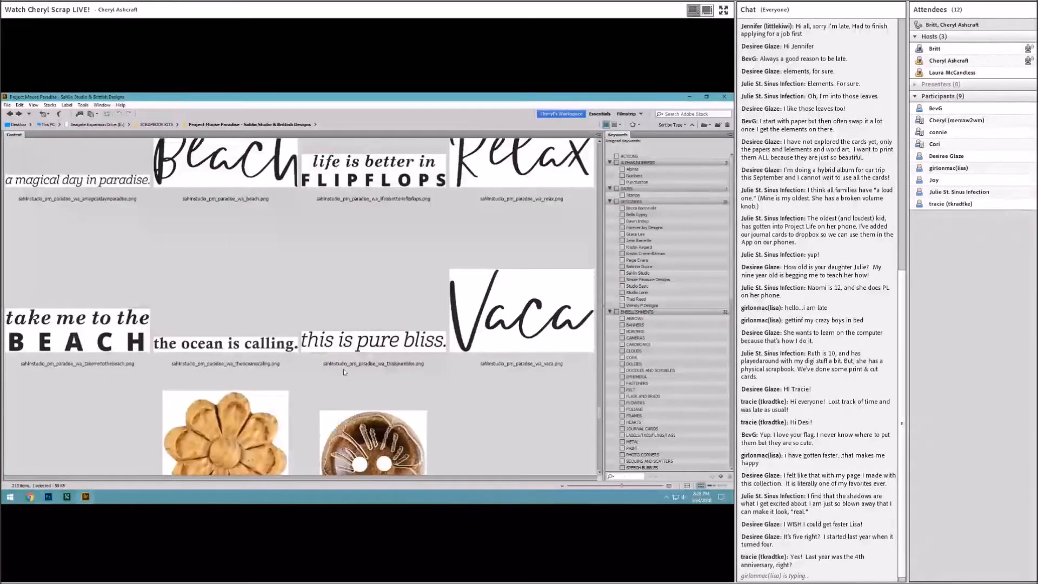
{"action": "left_click_drag", "start_coordinate": [252, 318], "coordinate": [414, 301]}
{"action": "key", "text": "ctrl+t"}
{"action": "left_click", "coordinate": [261, 109]}
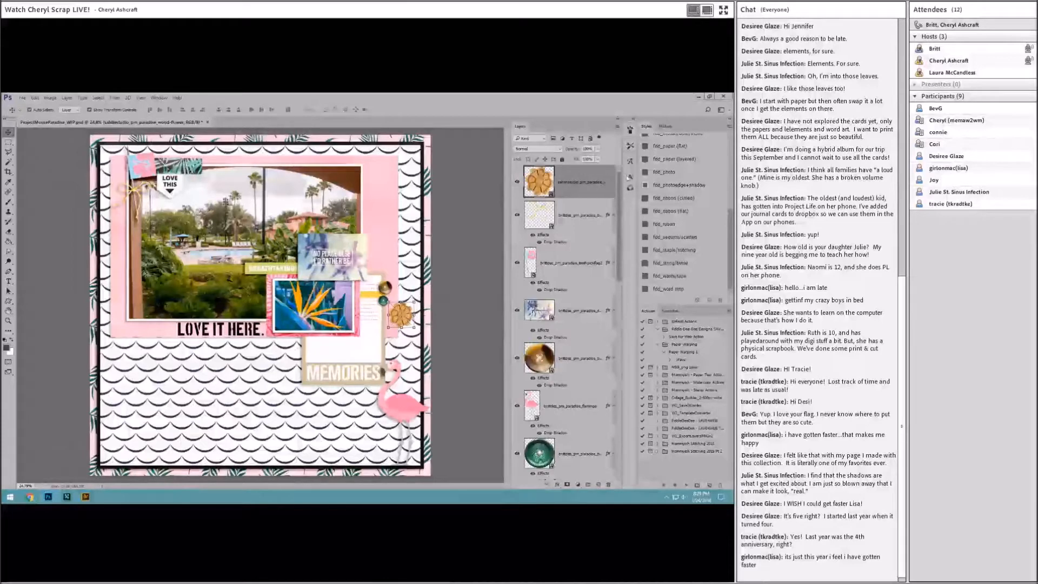
{"action": "scroll", "coordinate": [649, 206], "scroll_direction": "up", "scroll_amount": 1}
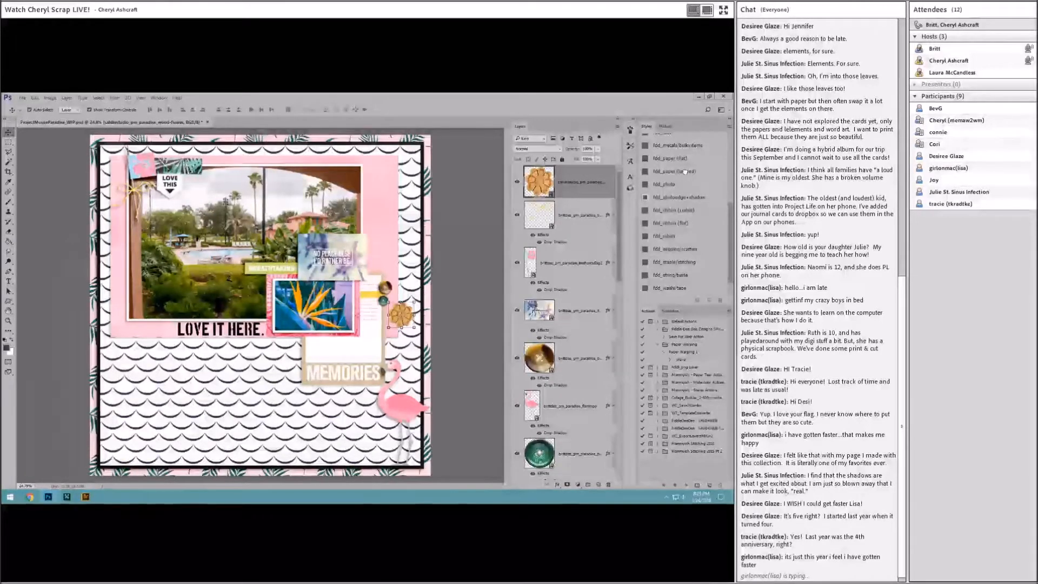
{"action": "left_click", "coordinate": [660, 146]}
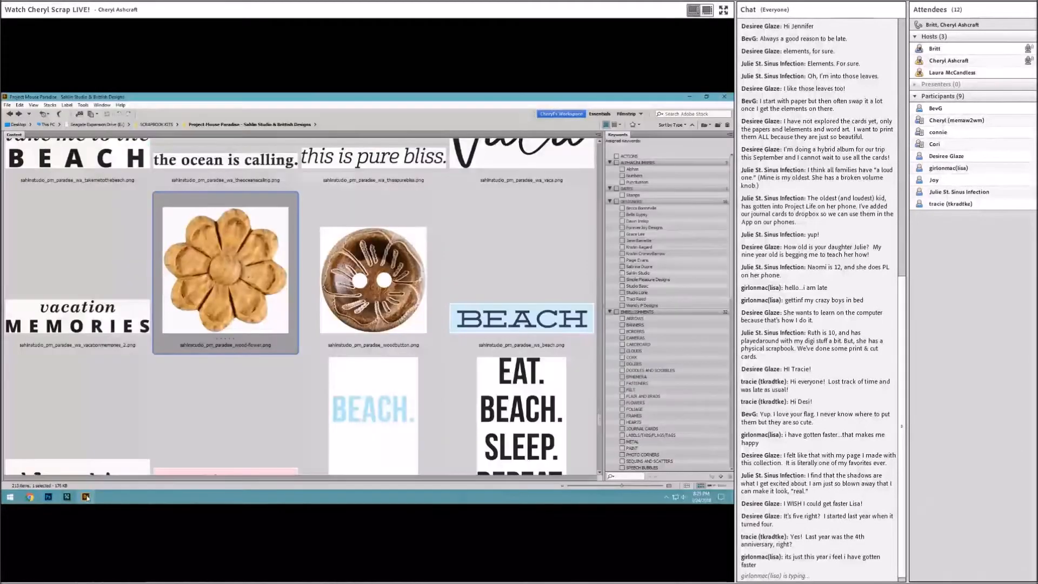
Add the heart "this view" word strip from the kit just above the "Breathtaking!" strip, with the paper (flat) style
{"action": "left_click", "coordinate": [85, 496]}
{"action": "scroll", "coordinate": [297, 410], "scroll_direction": "down", "scroll_amount": 2}
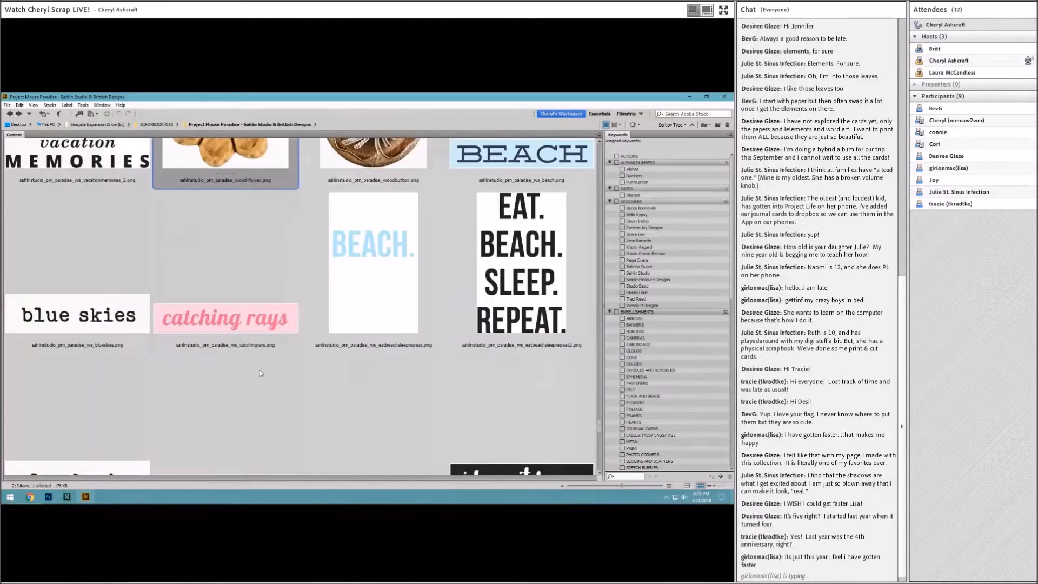
{"action": "scroll", "coordinate": [290, 373], "scroll_direction": "down", "scroll_amount": 2}
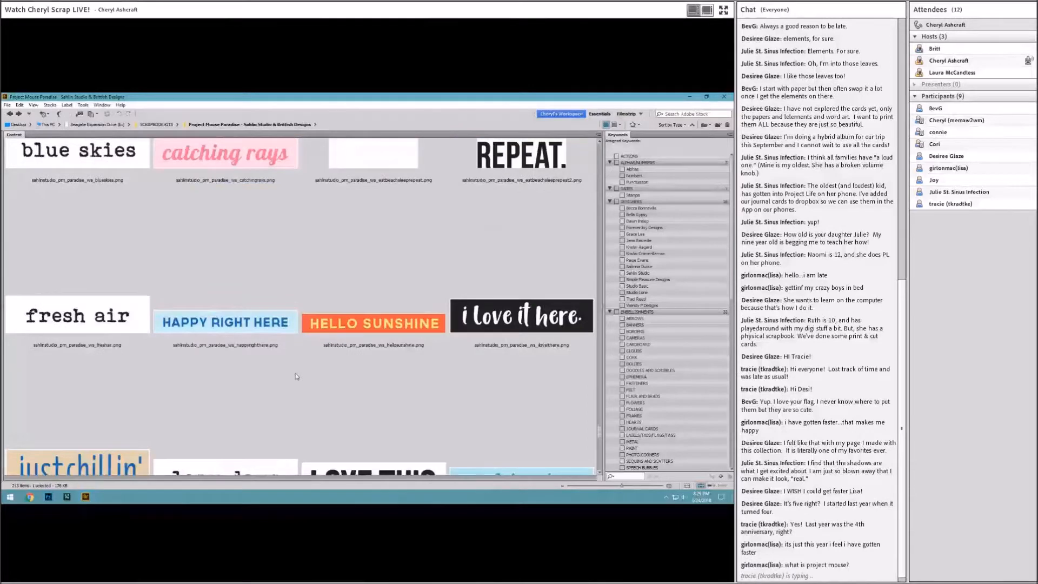
{"action": "scroll", "coordinate": [296, 376], "scroll_direction": "down", "scroll_amount": 2}
{"action": "scroll", "coordinate": [296, 376], "scroll_direction": "down", "scroll_amount": 2}
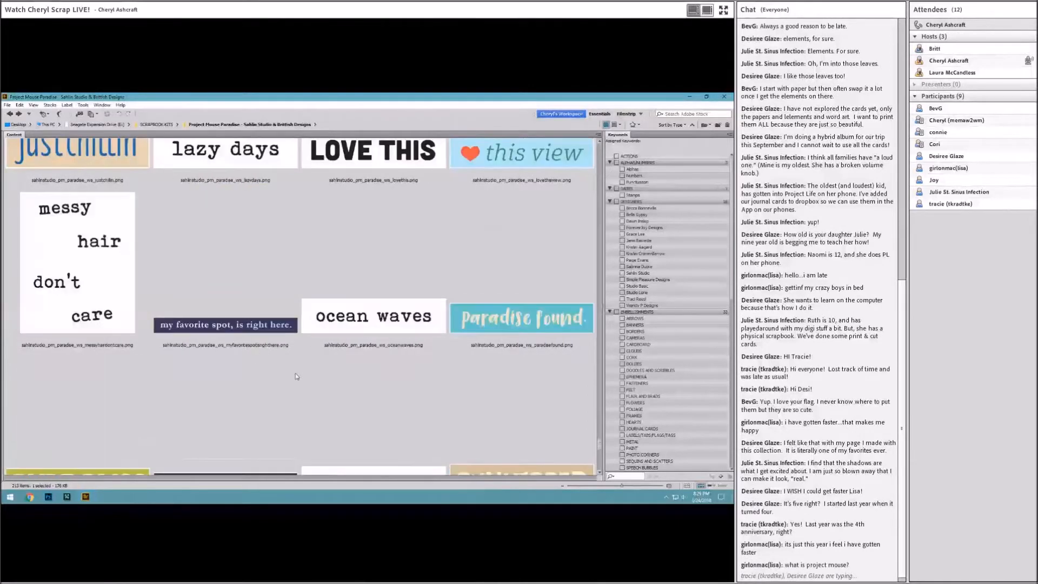
{"action": "scroll", "coordinate": [296, 376], "scroll_direction": "up", "scroll_amount": 2}
{"action": "left_click_drag", "start_coordinate": [514, 358], "coordinate": [297, 260]}
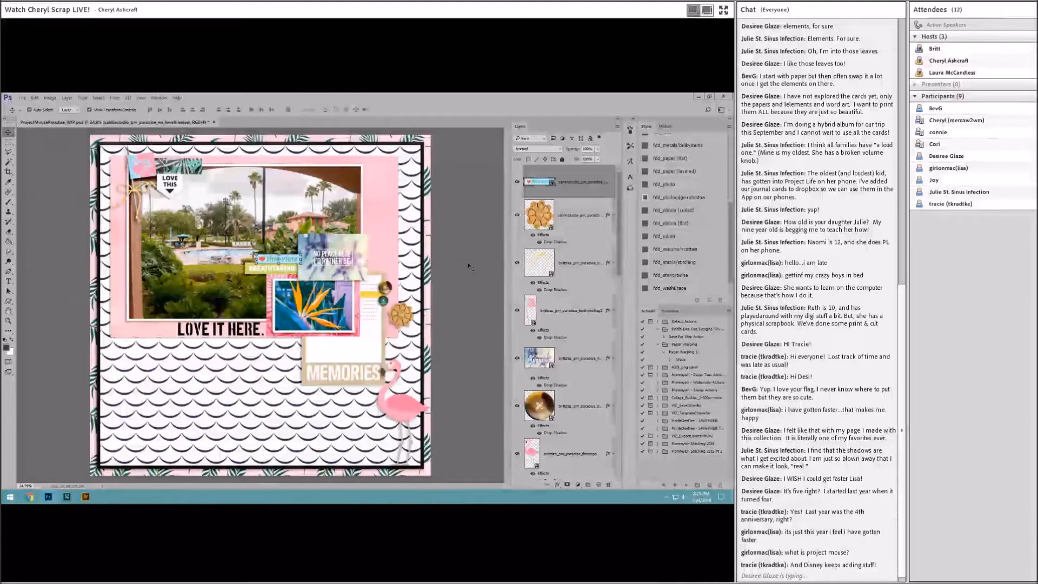
{"action": "left_click", "coordinate": [676, 160]}
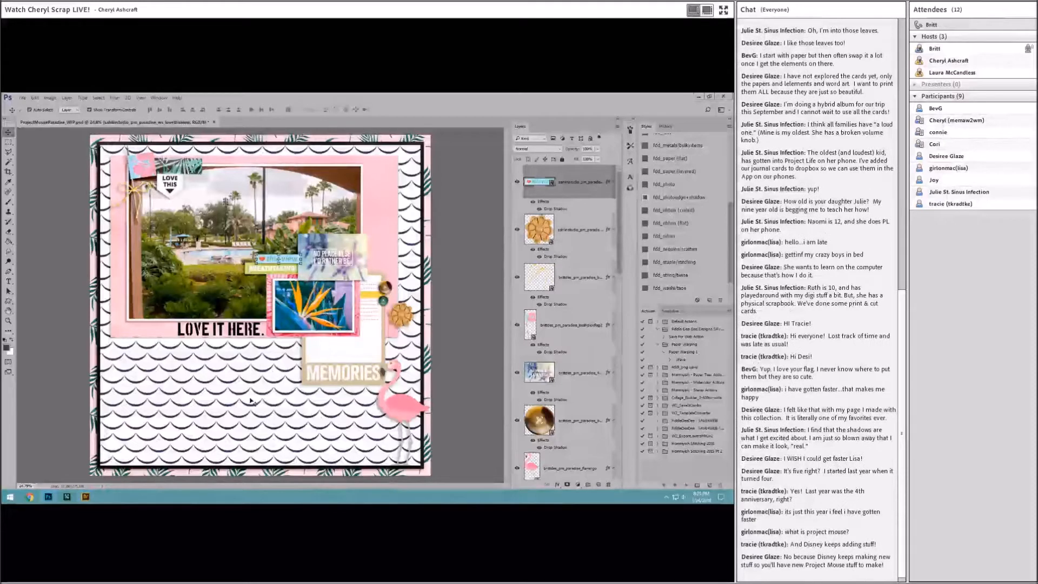
Browse the kit's word strips and place the "paradise found." strip on the page
{"action": "left_click", "coordinate": [87, 496]}
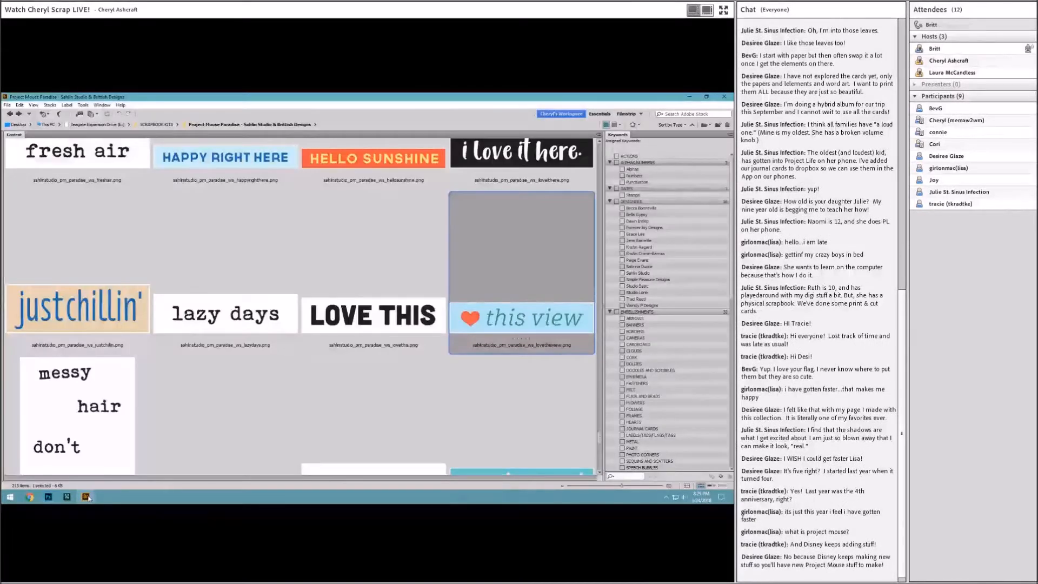
{"action": "left_click", "coordinate": [233, 380]}
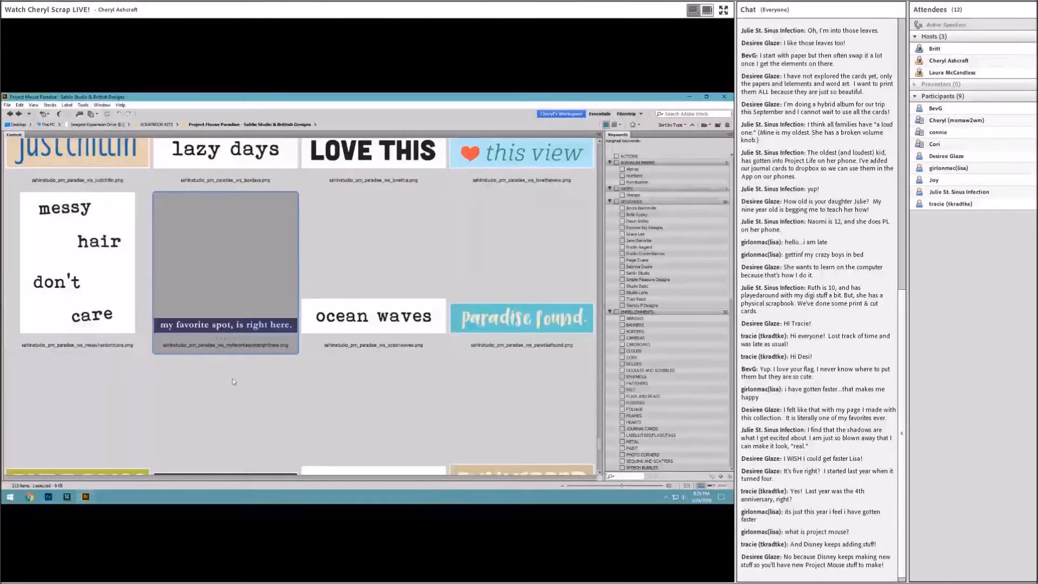
{"action": "scroll", "coordinate": [233, 380], "scroll_direction": "down", "scroll_amount": 3}
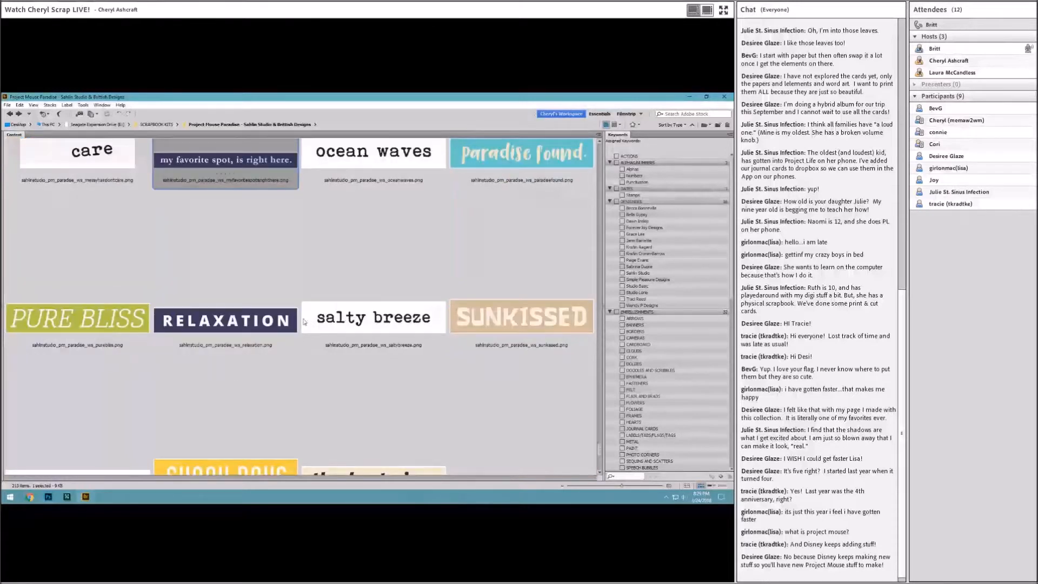
{"action": "left_click_drag", "start_coordinate": [507, 168], "coordinate": [183, 362]}
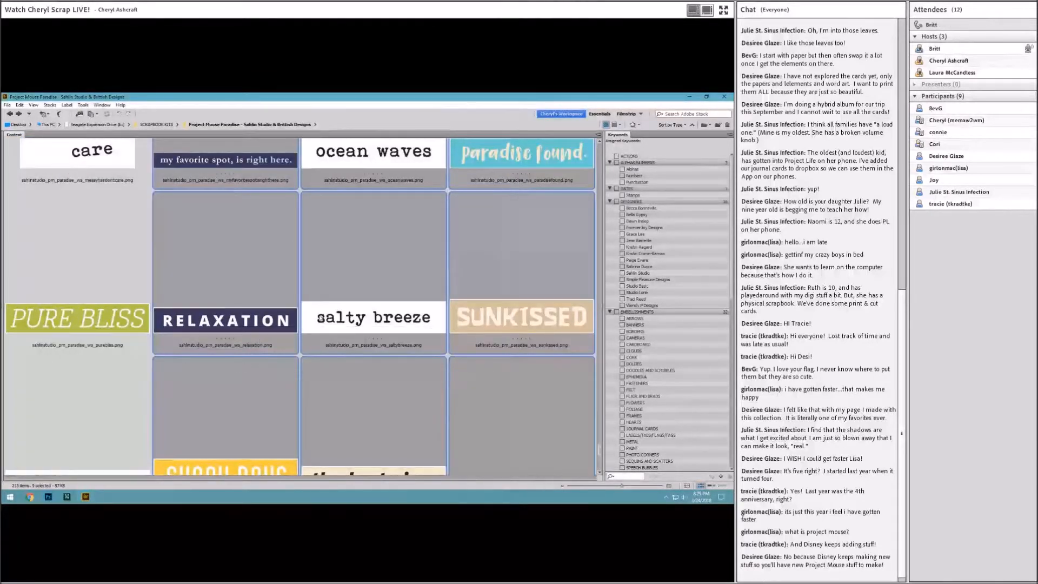
{"action": "left_click", "coordinate": [501, 163]}
{"action": "left_click_drag", "start_coordinate": [514, 157], "coordinate": [191, 336]}
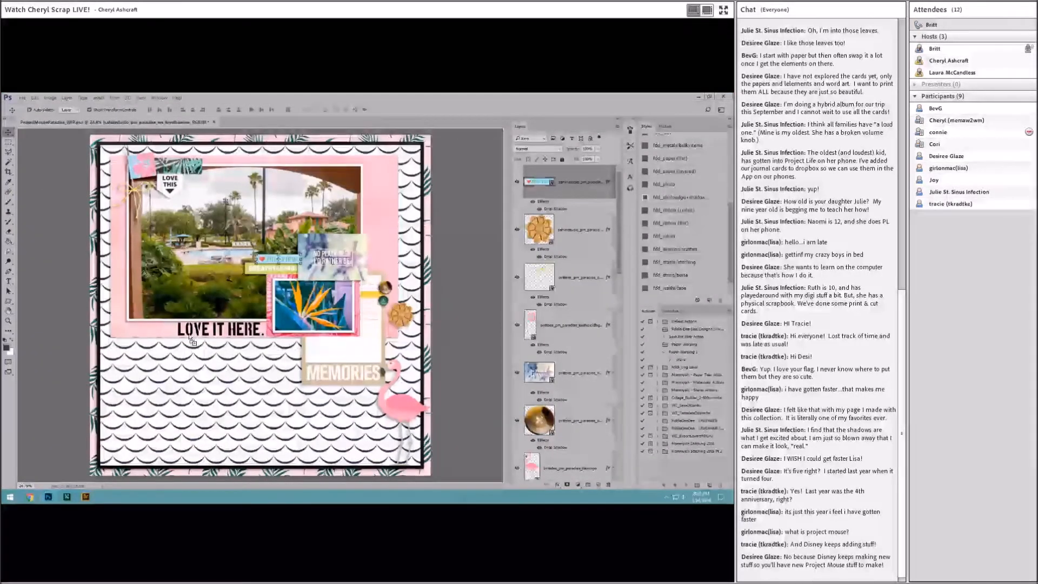
Try the "paradise found." strip above the large photo and below the bird-of-paradise photo, and delete its layer
{"action": "left_click_drag", "start_coordinate": [280, 307], "coordinate": [243, 157]}
{"action": "key", "text": "ctrl+t"}
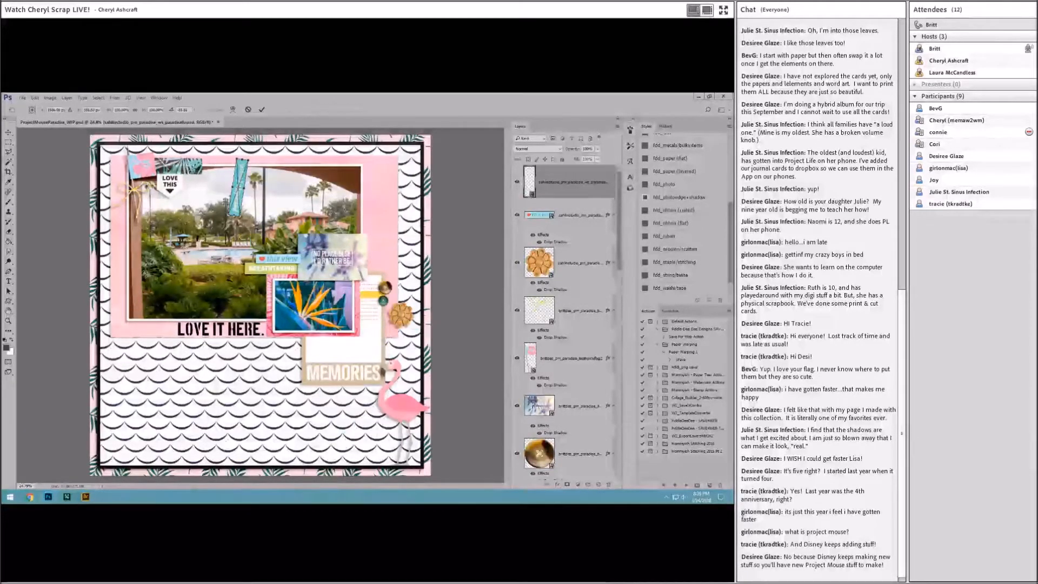
{"action": "left_click", "coordinate": [248, 109]}
{"action": "left_click_drag", "start_coordinate": [260, 187], "coordinate": [352, 314]}
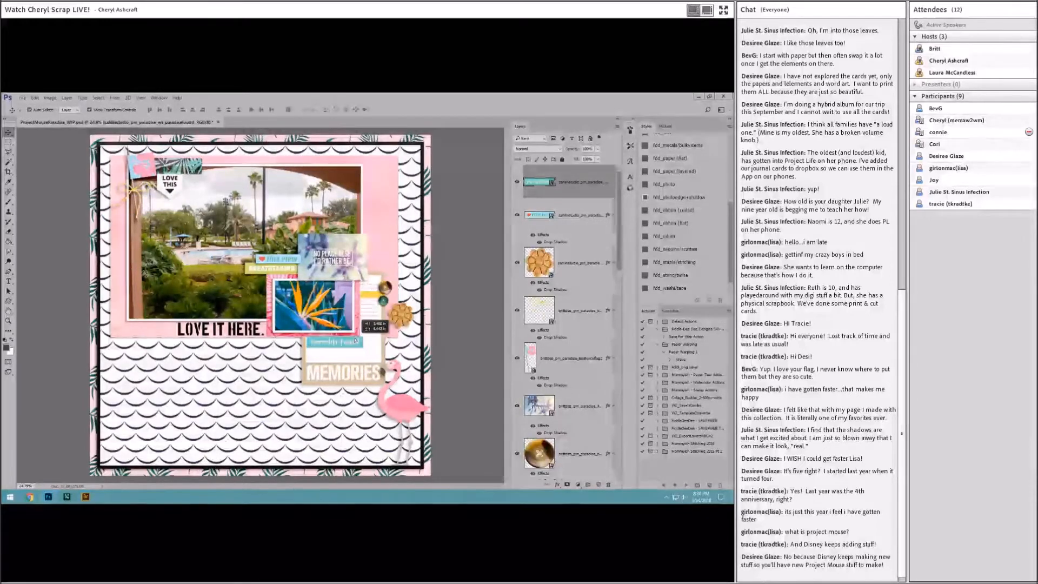
{"action": "right_click", "coordinate": [576, 182]}
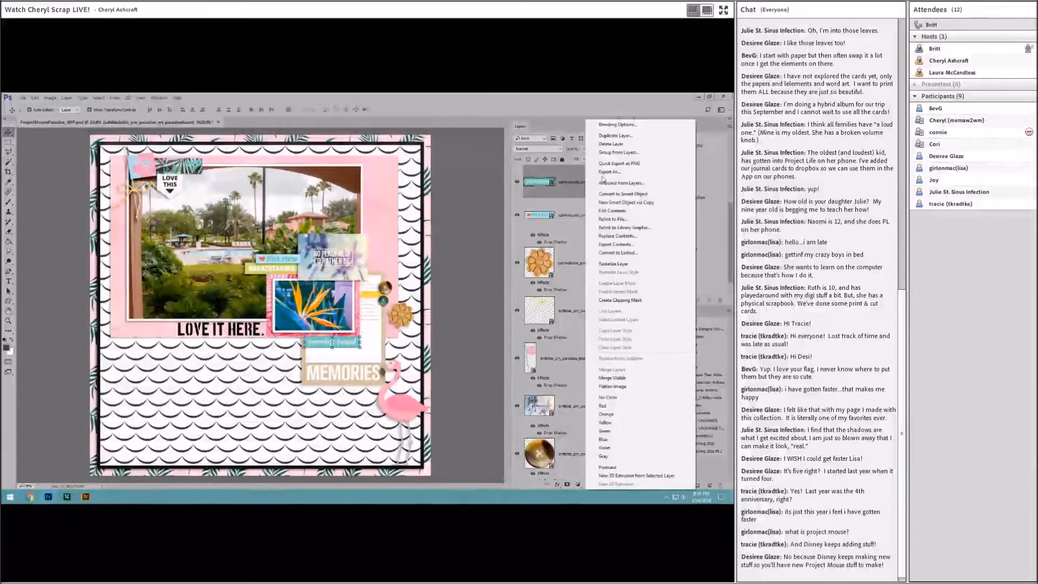
{"action": "left_click", "coordinate": [612, 144]}
Add the yellow "SUNNY DAYS" word strip from the kit over the washi tape at the large photo's upper-left corner
{"action": "left_click", "coordinate": [85, 496]}
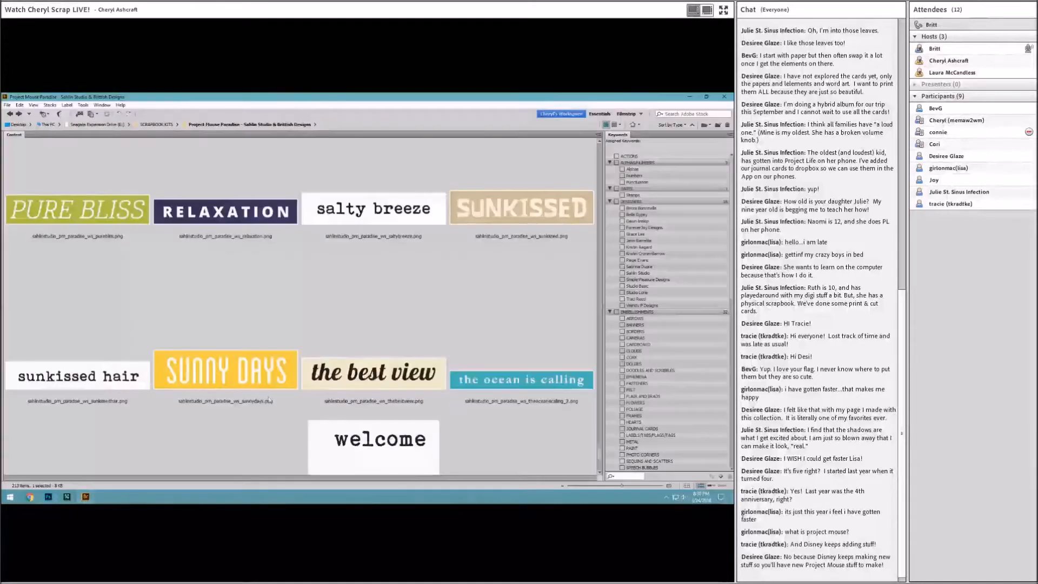
{"action": "scroll", "coordinate": [281, 388], "scroll_direction": "down", "scroll_amount": 4}
{"action": "scroll", "coordinate": [280, 388], "scroll_direction": "down", "scroll_amount": 2}
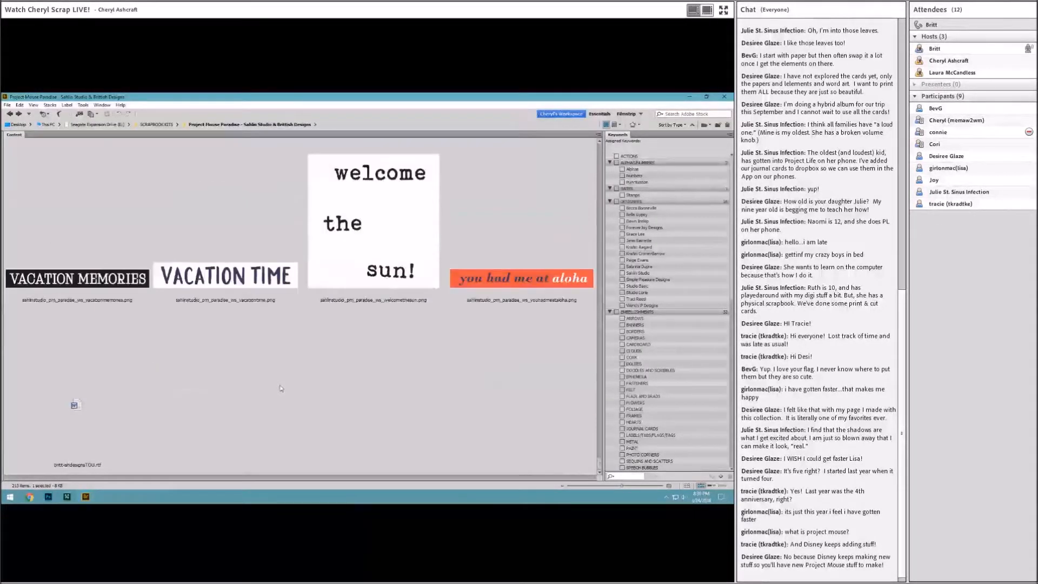
{"action": "scroll", "coordinate": [281, 388], "scroll_direction": "up", "scroll_amount": 2}
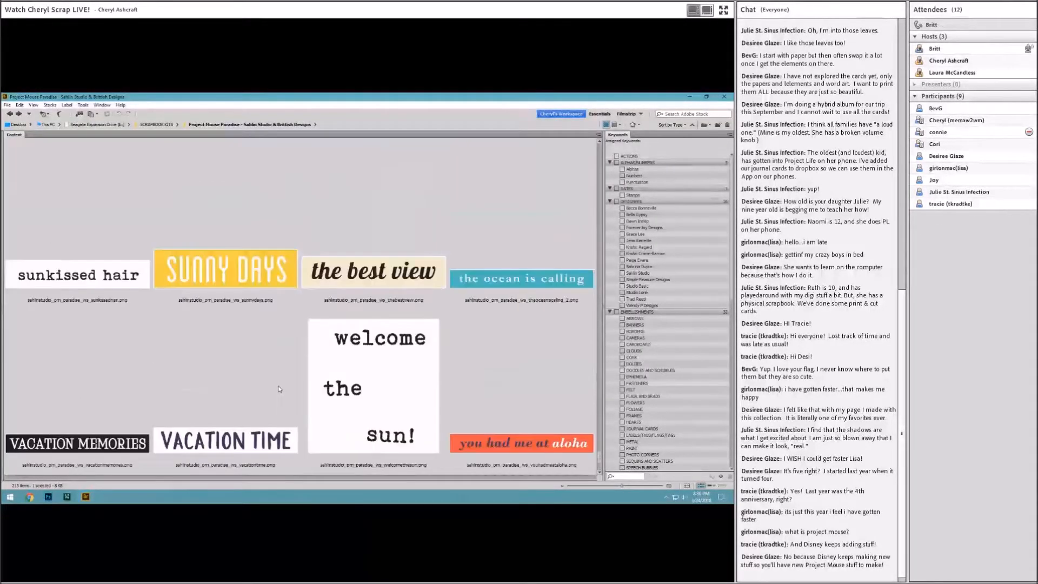
{"action": "left_click_drag", "start_coordinate": [220, 276], "coordinate": [206, 334]}
{"action": "left_click_drag", "start_coordinate": [275, 305], "coordinate": [193, 158]}
Layer the "SUNNY DAYS" strip just above the washi tape with the paper (flat) style, and nudge it and the "LOVE THIS" arrow
{"action": "scroll", "coordinate": [565, 302], "scroll_direction": "down", "scroll_amount": 3}
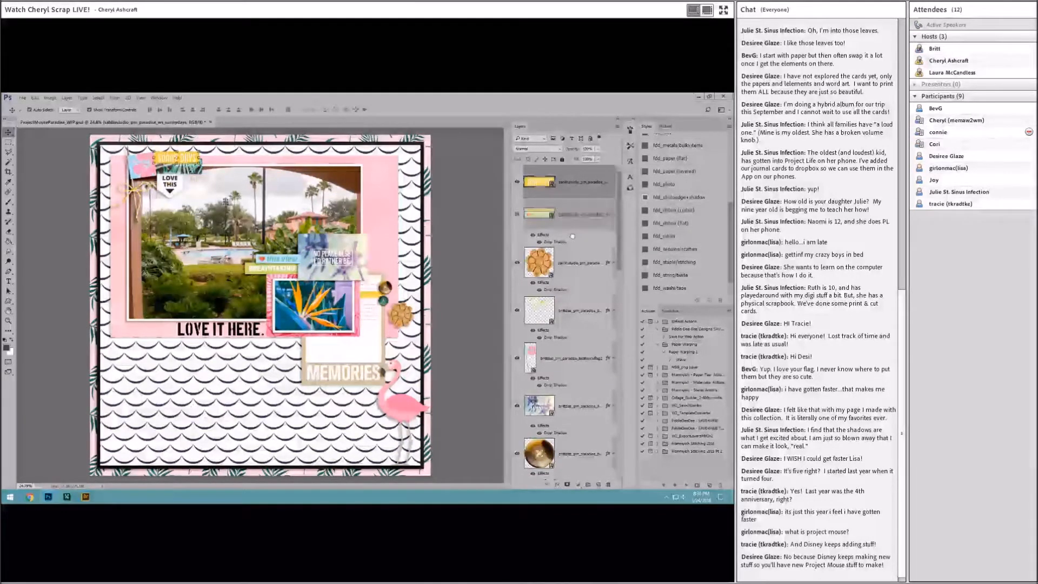
{"action": "left_click_drag", "start_coordinate": [573, 503], "coordinate": [574, 337]}
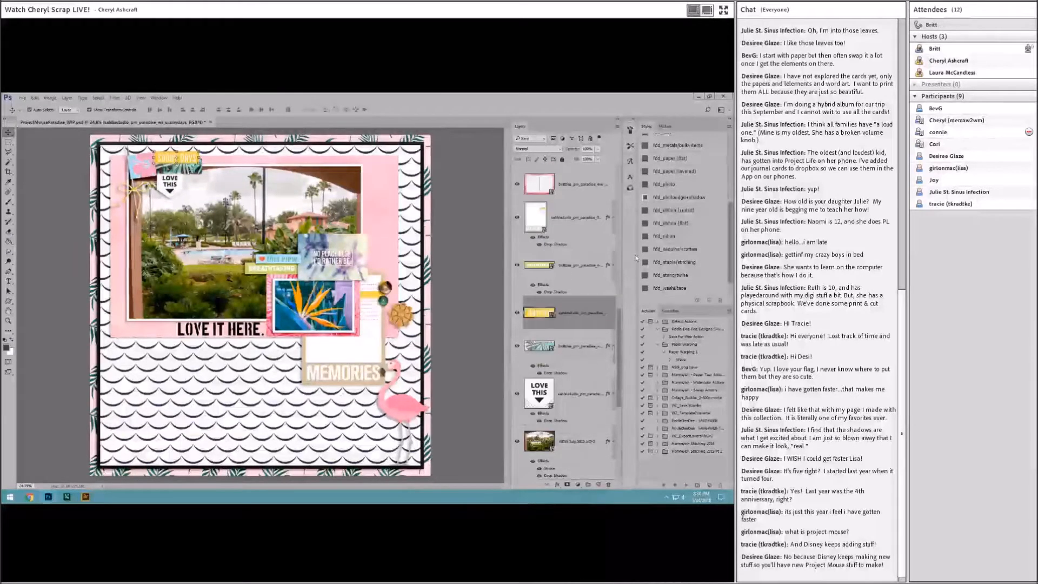
{"action": "left_click", "coordinate": [673, 162]}
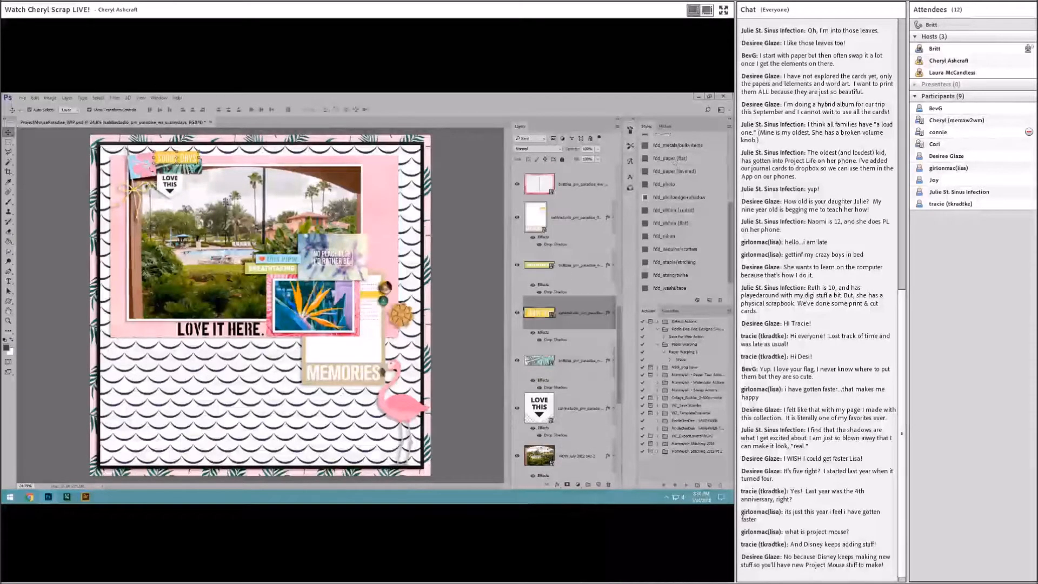
{"action": "left_click_drag", "start_coordinate": [191, 157], "coordinate": [186, 158]}
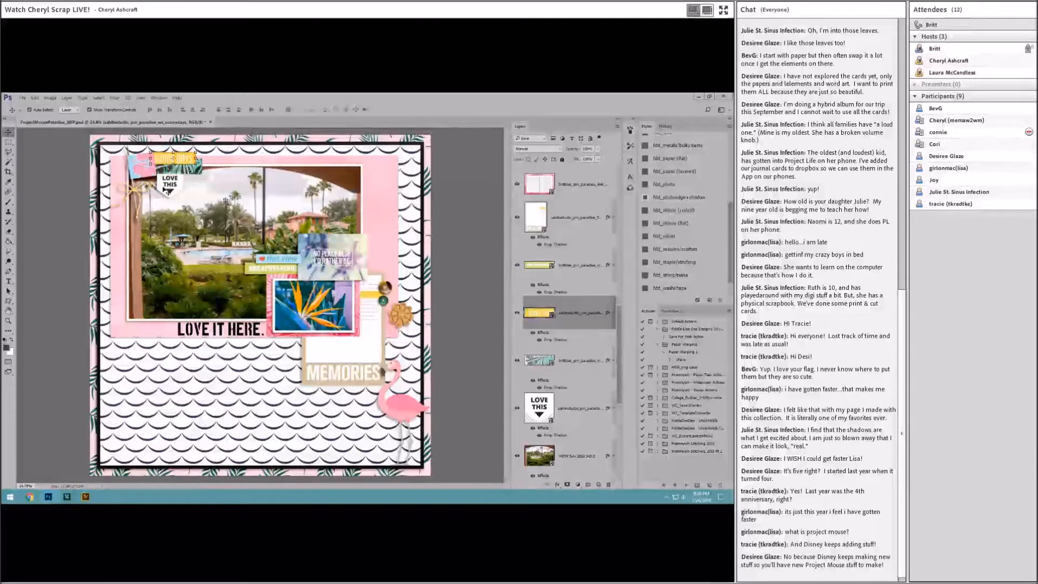
{"action": "left_click_drag", "start_coordinate": [172, 185], "coordinate": [180, 183]}
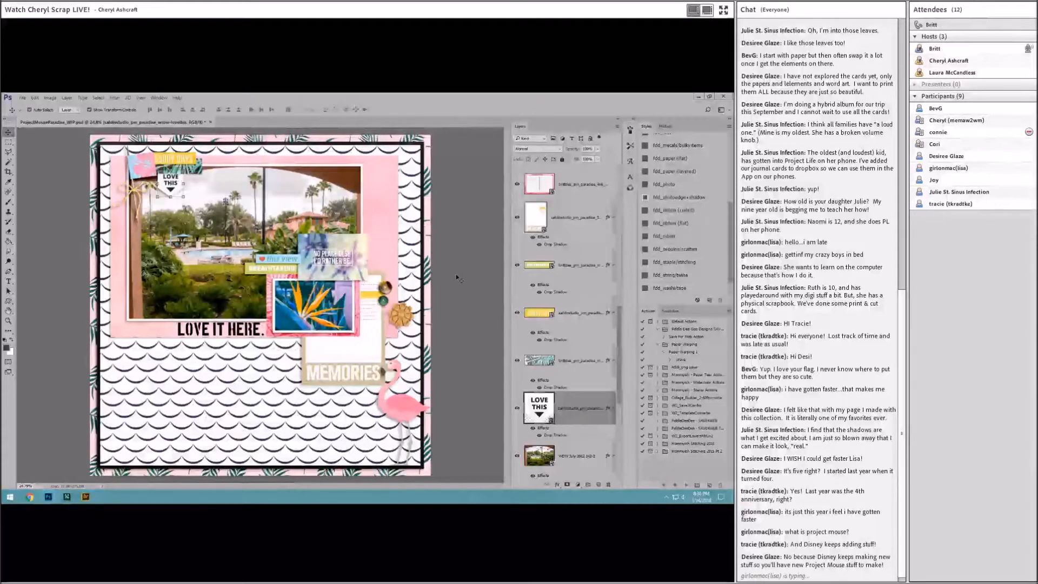
Add "the best view" word strip from the kit over the heart "this view" strip and bring its layer to the top
{"action": "key", "text": "alt+Tab"}
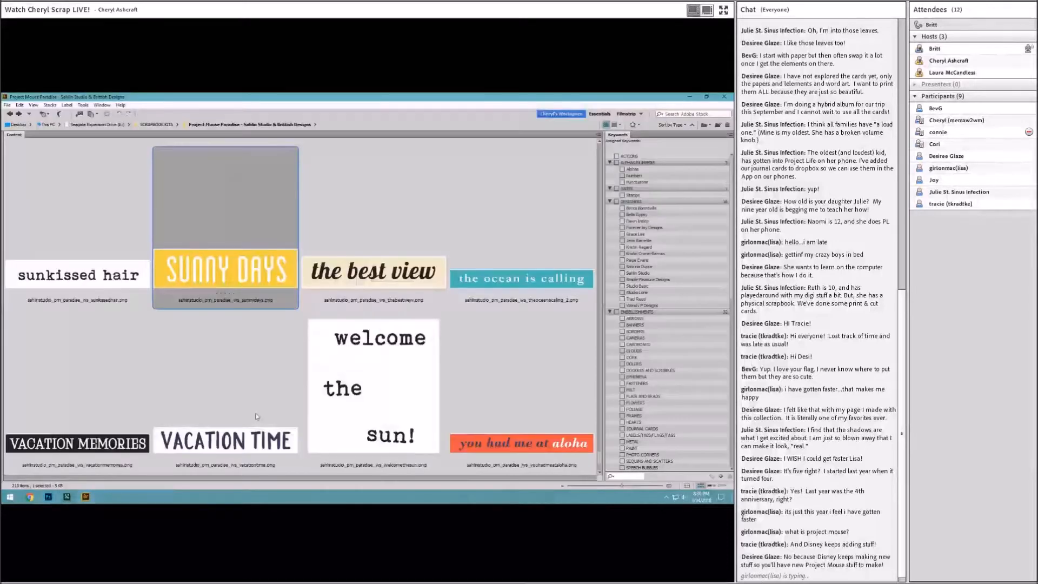
{"action": "left_click_drag", "start_coordinate": [372, 270], "coordinate": [255, 307]}
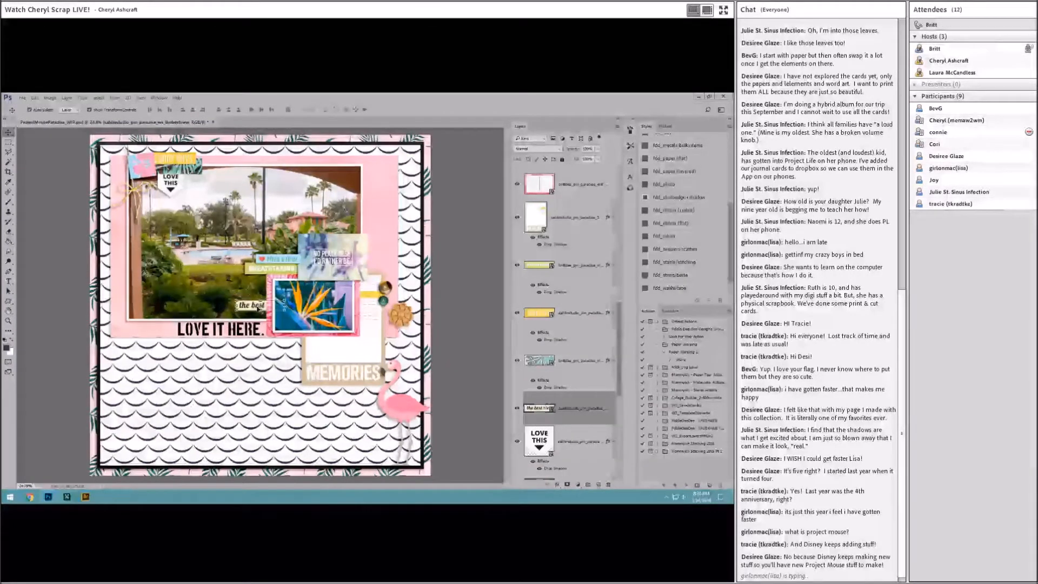
{"action": "key", "text": "Return"}
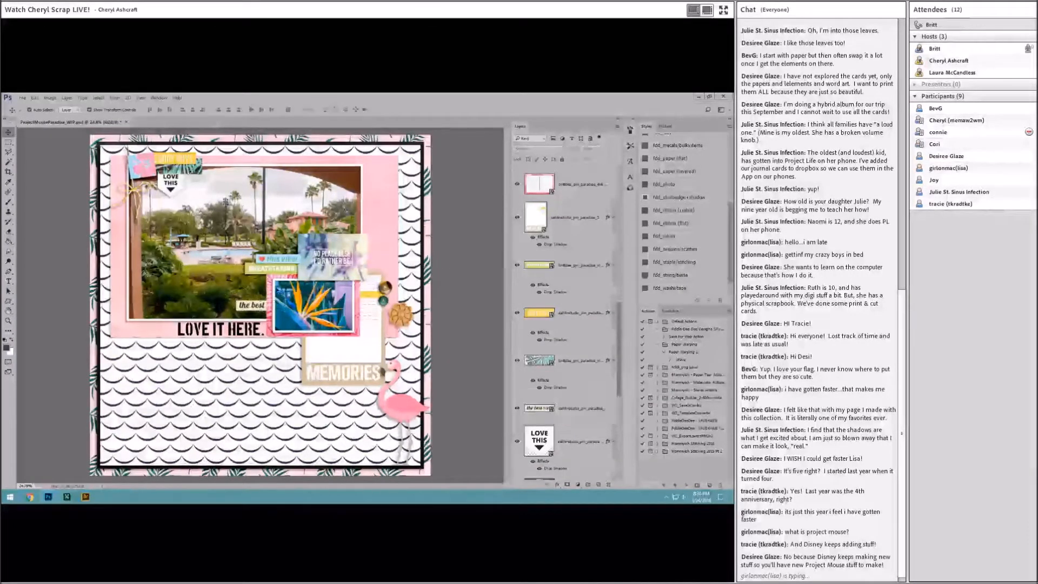
{"action": "left_click_drag", "start_coordinate": [251, 304], "coordinate": [280, 262]}
{"action": "scroll", "coordinate": [565, 313], "scroll_direction": "up", "scroll_amount": 1}
{"action": "scroll", "coordinate": [550, 179], "scroll_direction": "up", "scroll_amount": 5}
{"action": "left_click_drag", "start_coordinate": [568, 325], "coordinate": [520, 210]}
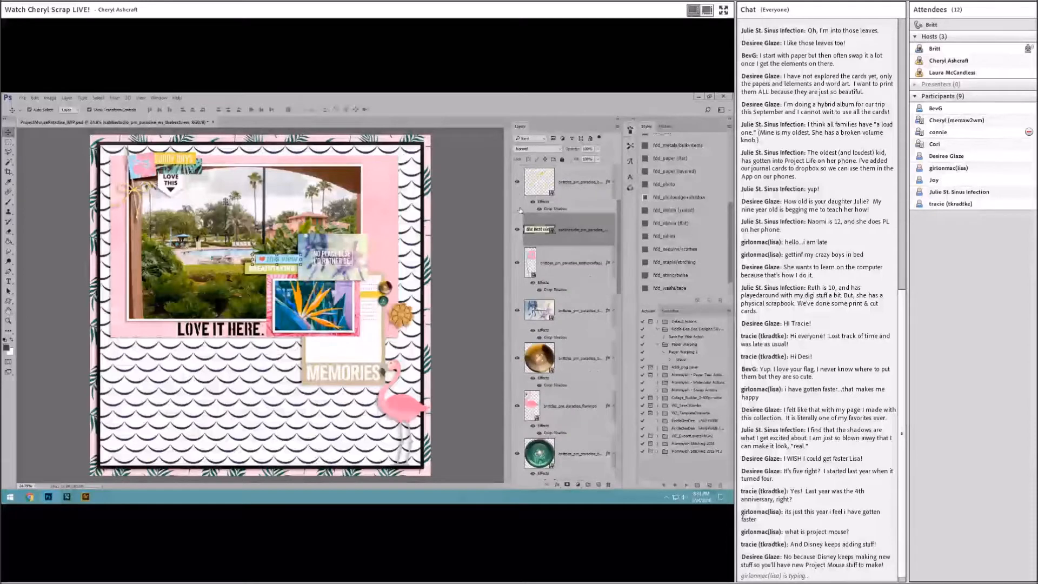
{"action": "scroll", "coordinate": [520, 210], "scroll_direction": "up", "scroll_amount": 2}
{"action": "left_click_drag", "start_coordinate": [589, 324], "coordinate": [589, 179]}
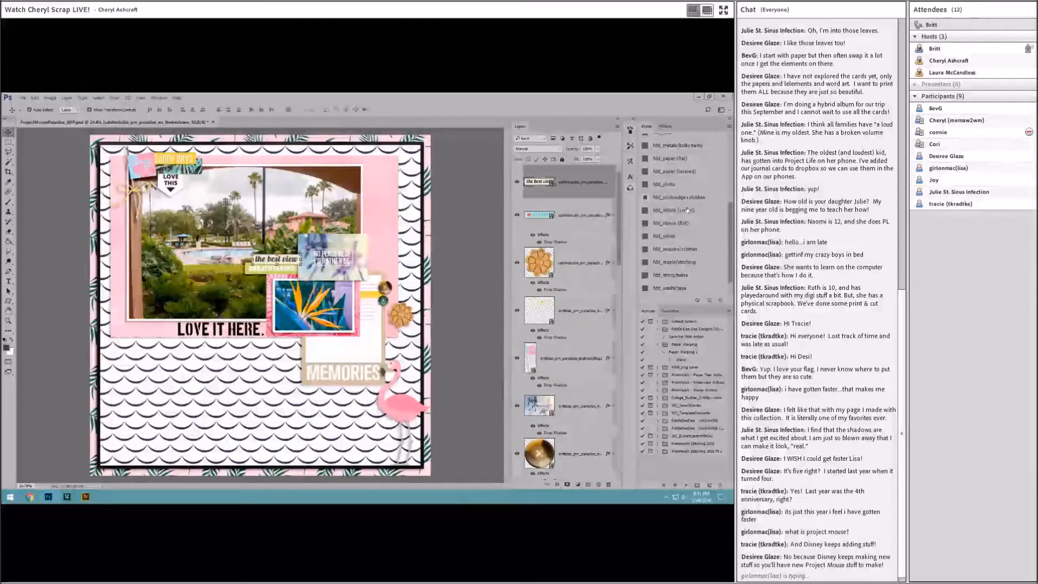
Delete the heart "this view" strip and nudge "the best view" strip into place above the "Breathtaking!" strip
{"action": "right_click", "coordinate": [583, 229]}
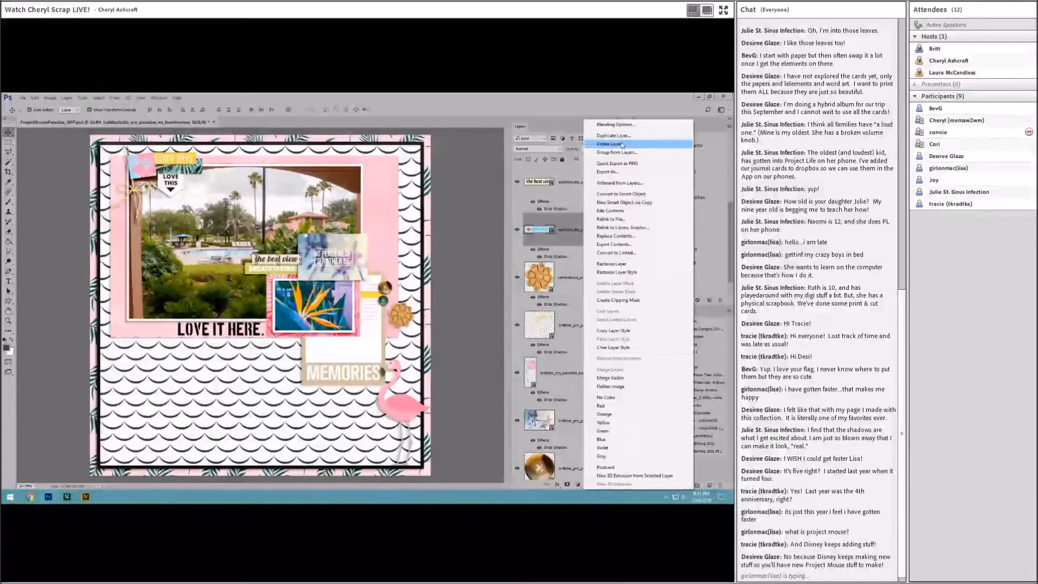
{"action": "left_click", "coordinate": [611, 144]}
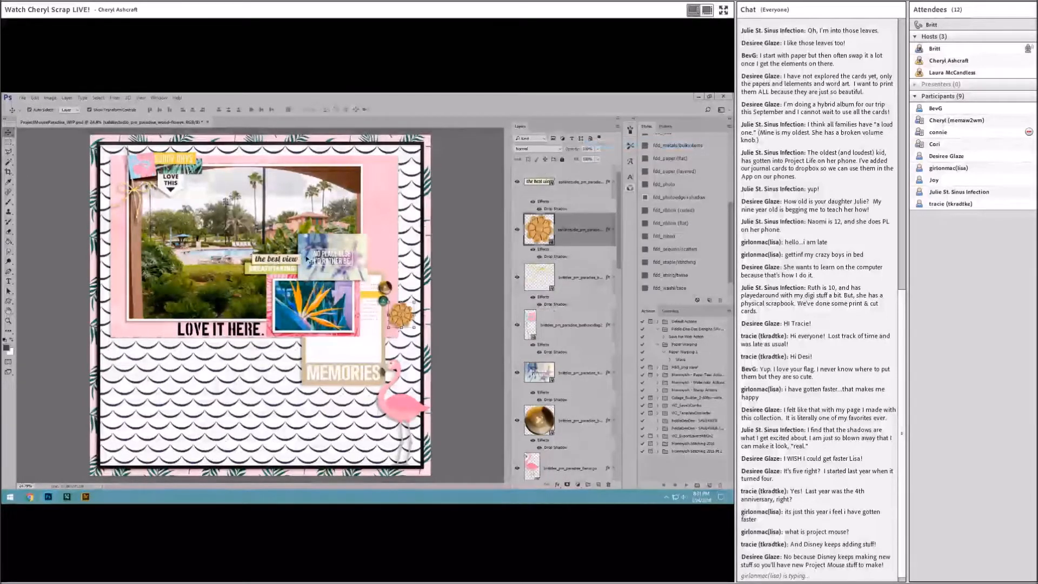
{"action": "left_click_drag", "start_coordinate": [304, 266], "coordinate": [296, 264]}
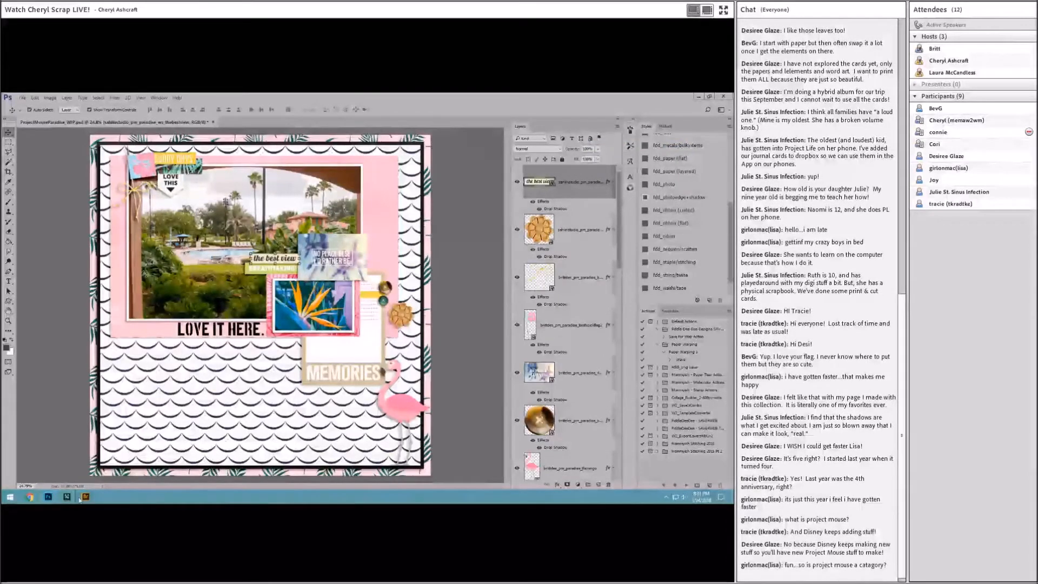
Switch to the web browser, open The Lilypad store and find the Sahlin Studio designer page
{"action": "mouse_move", "coordinate": [86, 497]}
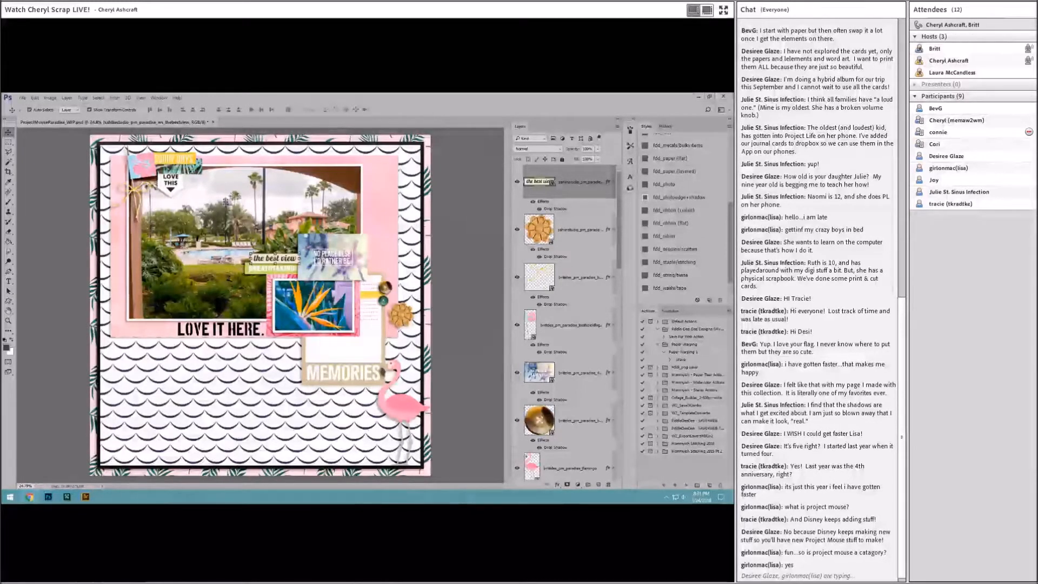
{"action": "key", "text": "alt+Tab"}
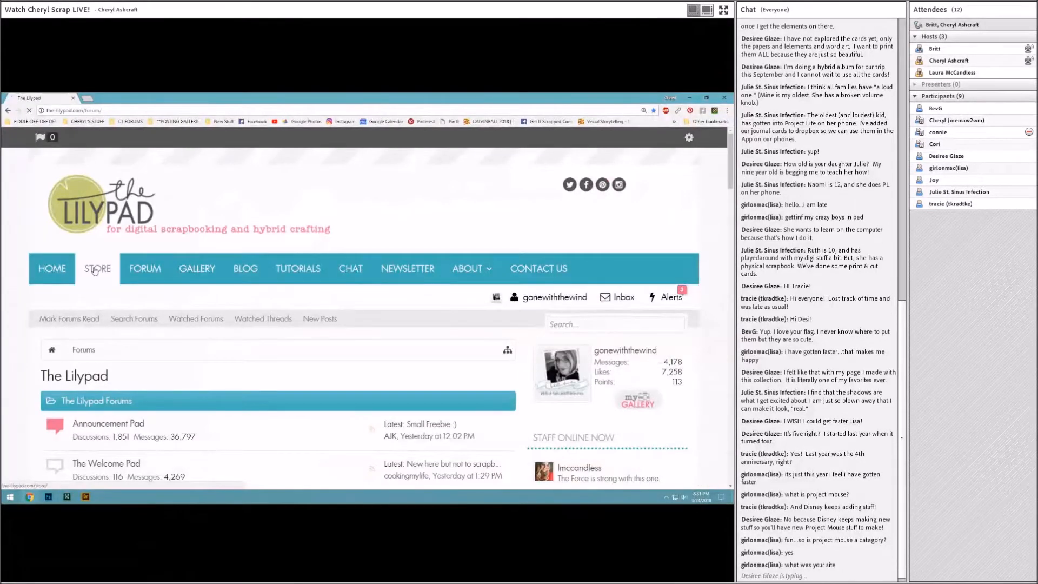
{"action": "left_click", "coordinate": [94, 269]}
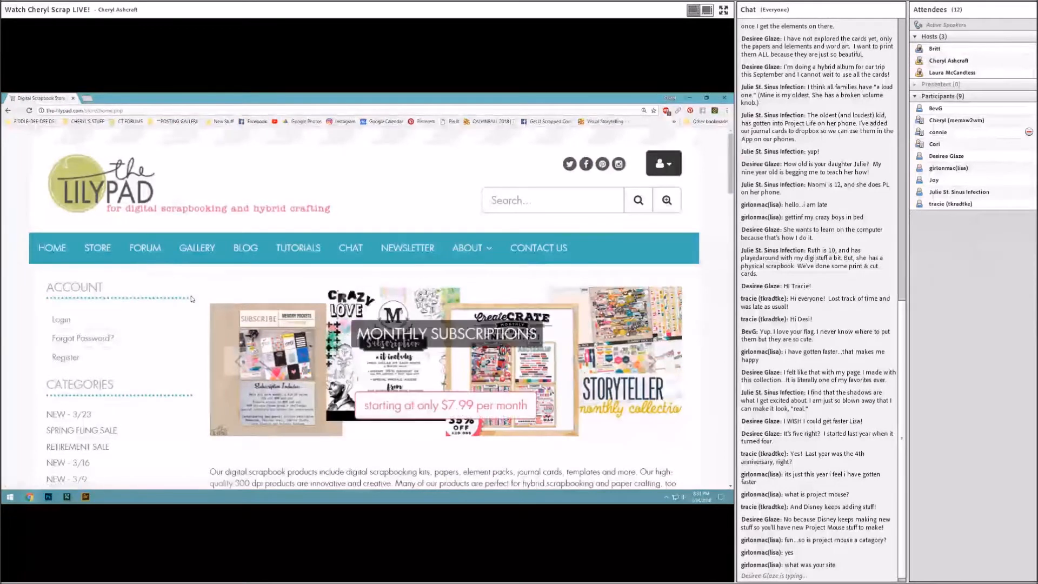
{"action": "scroll", "coordinate": [229, 337], "scroll_direction": "down", "scroll_amount": 3}
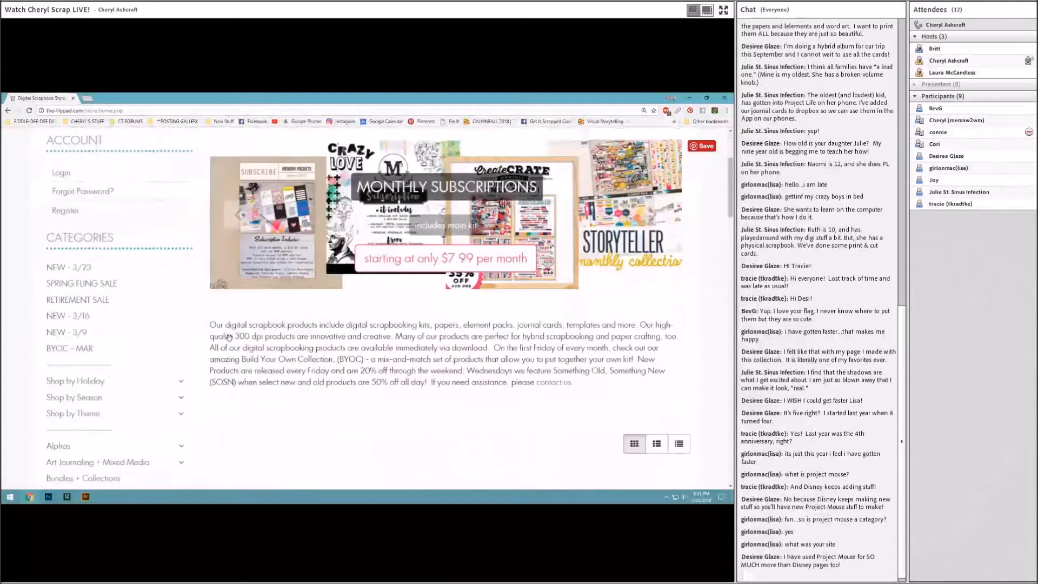
{"action": "scroll", "coordinate": [95, 374], "scroll_direction": "down", "scroll_amount": 7}
{"action": "scroll", "coordinate": [96, 374], "scroll_direction": "down", "scroll_amount": 5}
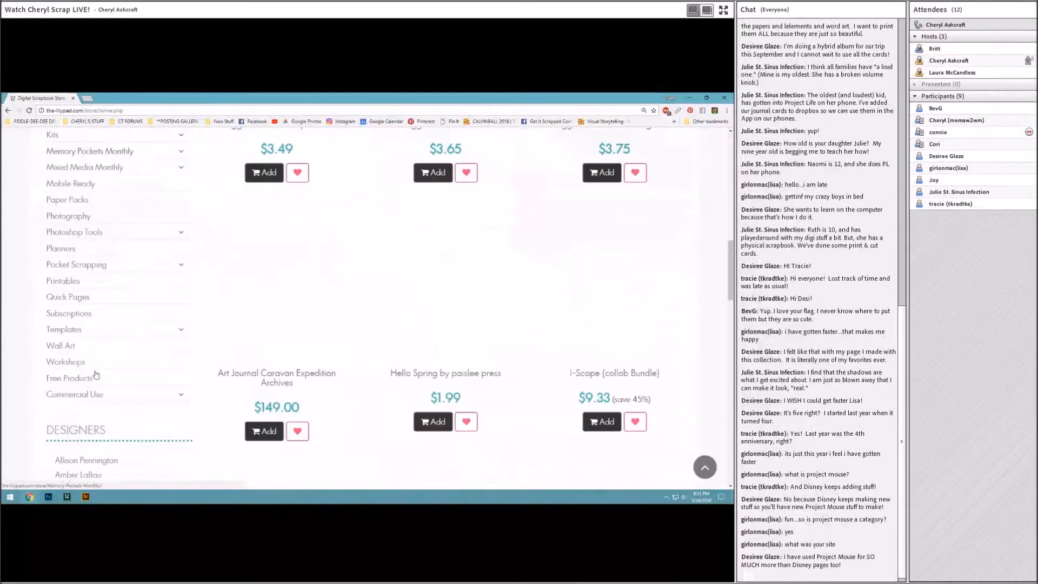
{"action": "scroll", "coordinate": [85, 373], "scroll_direction": "up", "scroll_amount": 3}
{"action": "scroll", "coordinate": [85, 372], "scroll_direction": "up", "scroll_amount": 3}
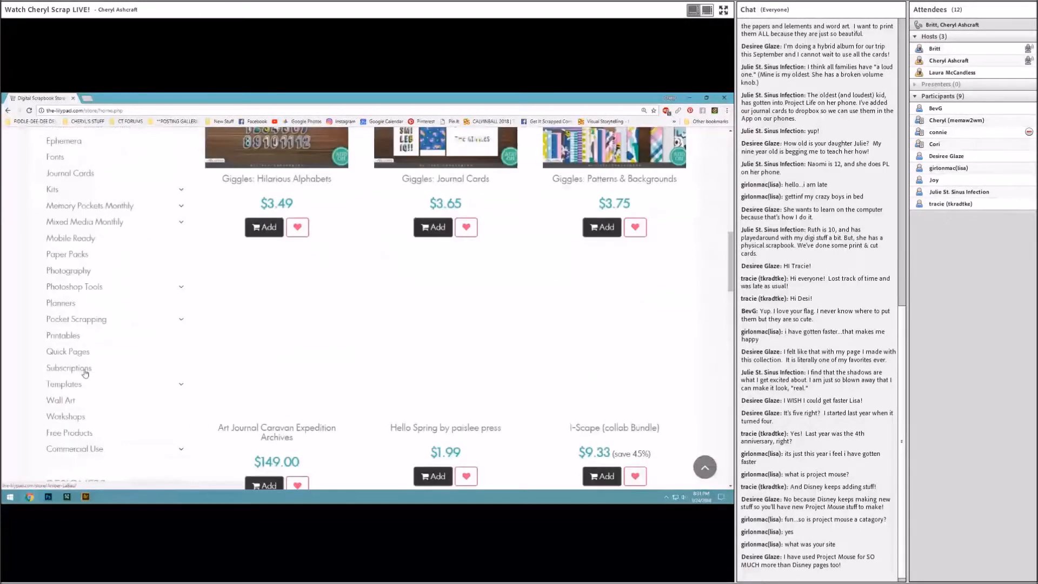
{"action": "scroll", "coordinate": [84, 368], "scroll_direction": "down", "scroll_amount": 6}
{"action": "scroll", "coordinate": [83, 368], "scroll_direction": "down", "scroll_amount": 5}
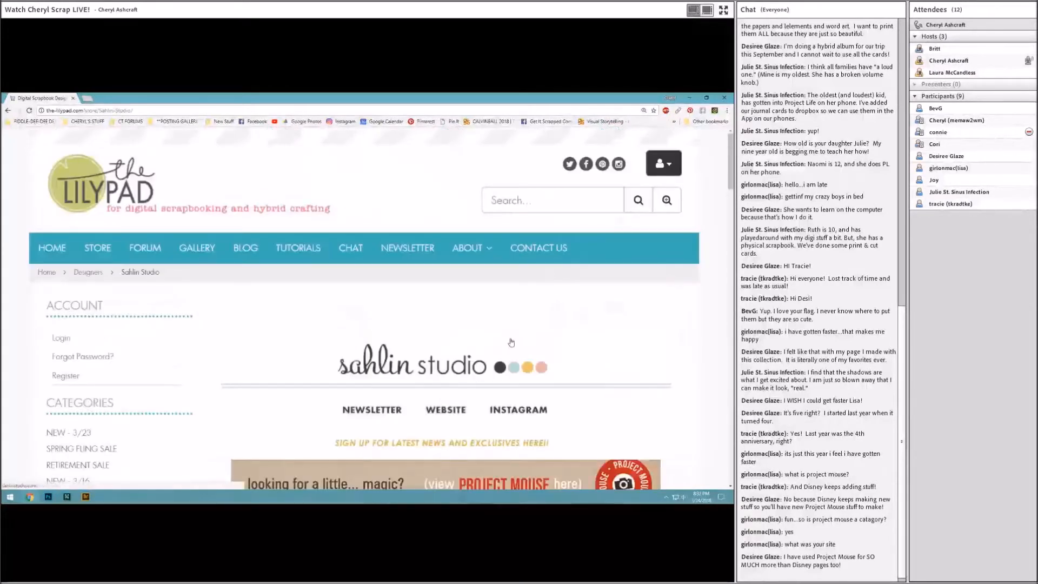
Open Sahlin Studio's Project Mouse category and look over the Paradise bundle, word art and cards
{"action": "scroll", "coordinate": [511, 342], "scroll_direction": "down", "scroll_amount": 4}
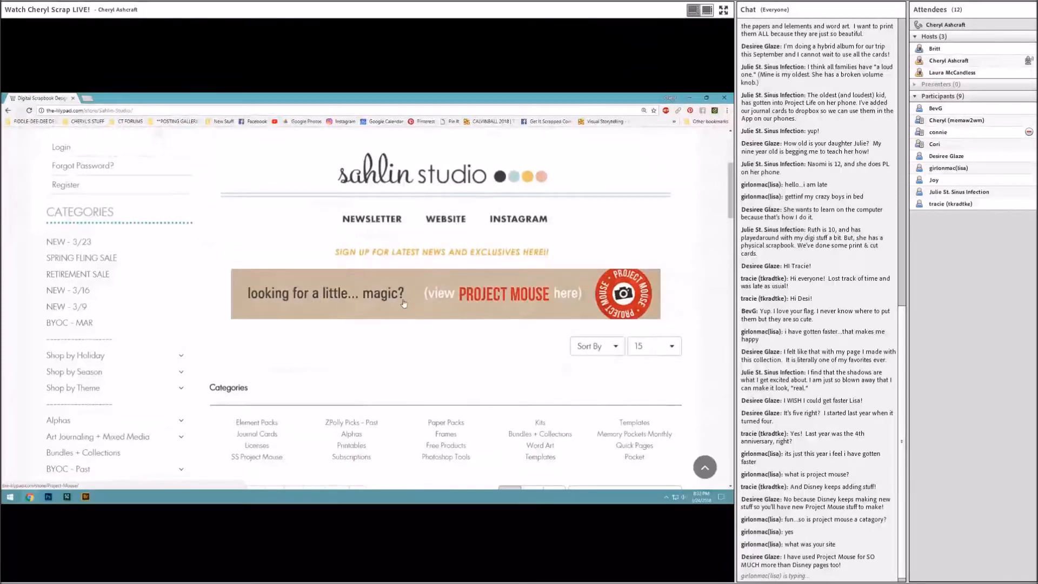
{"action": "left_click", "coordinate": [663, 303]}
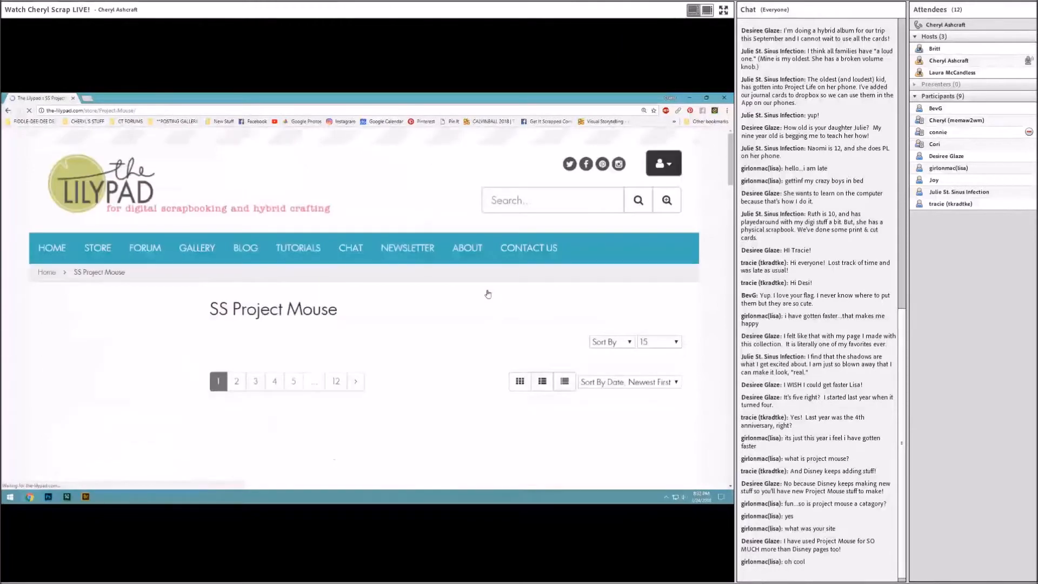
{"action": "scroll", "coordinate": [598, 360], "scroll_direction": "down", "scroll_amount": 3}
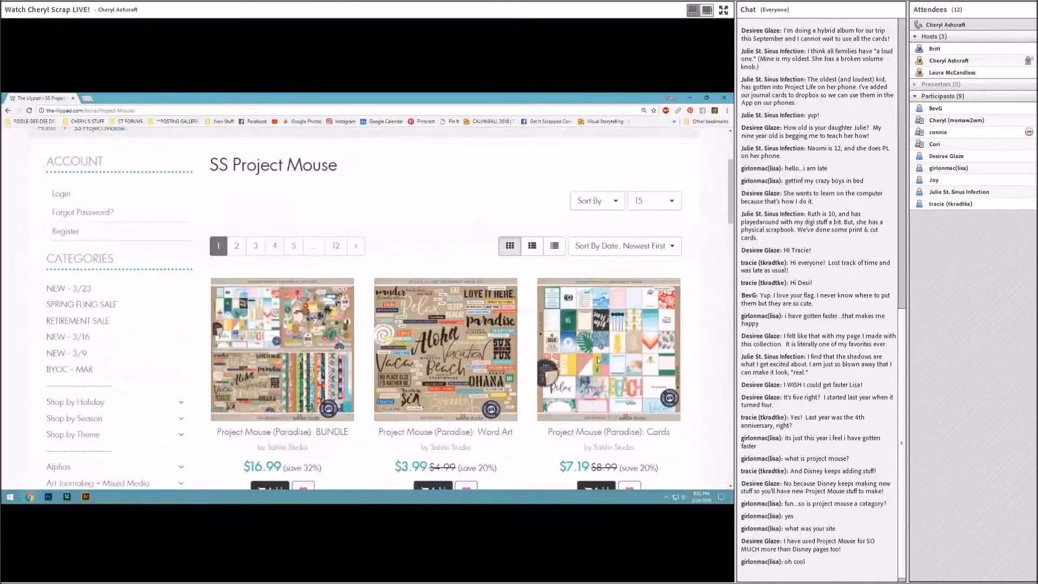
{"action": "scroll", "coordinate": [599, 359], "scroll_direction": "down", "scroll_amount": 1}
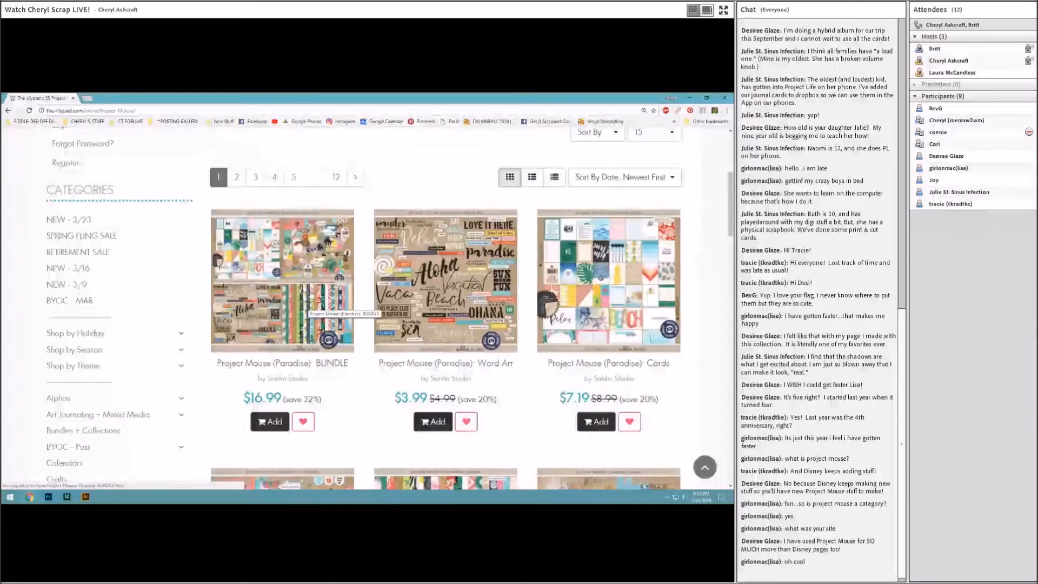
Look through the other Project Mouse products in the store category, including the Fantasy, Christmas and Wizarding sets
{"action": "scroll", "coordinate": [465, 338], "scroll_direction": "down", "scroll_amount": 2}
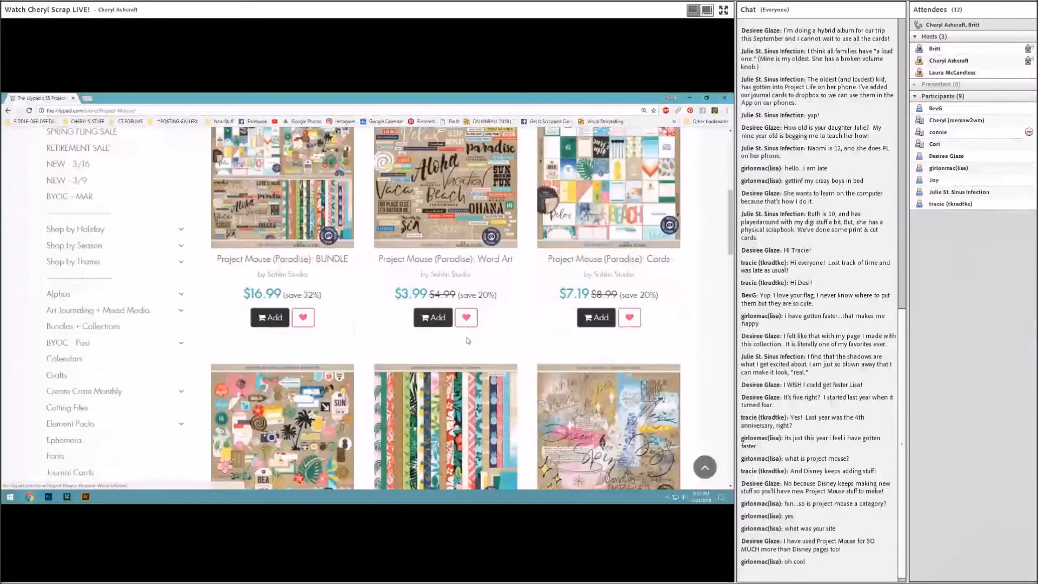
{"action": "scroll", "coordinate": [468, 341], "scroll_direction": "down", "scroll_amount": 7}
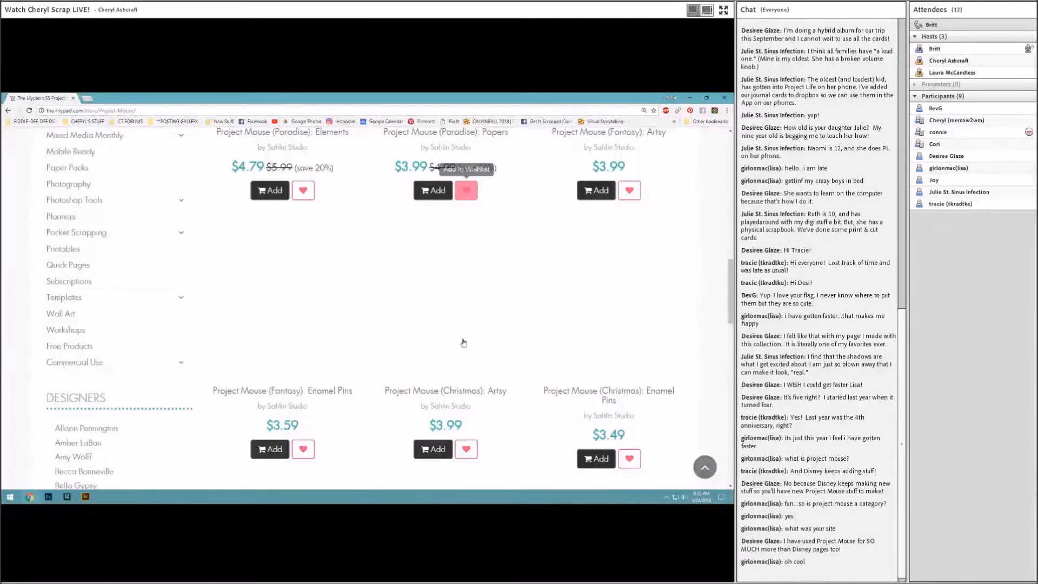
{"action": "scroll", "coordinate": [463, 342], "scroll_direction": "down", "scroll_amount": 5}
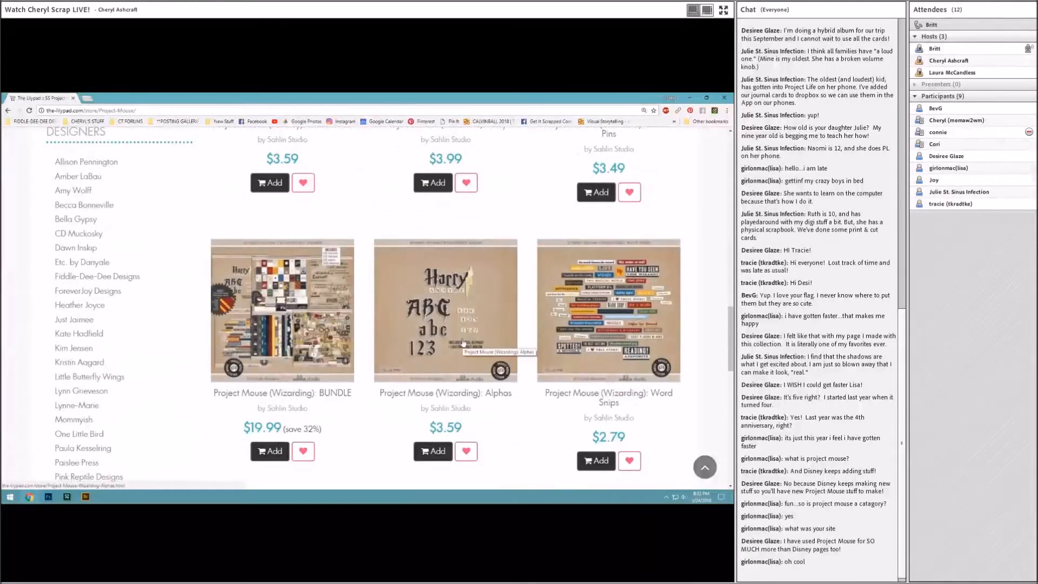
{"action": "scroll", "coordinate": [463, 342], "scroll_direction": "up", "scroll_amount": 1}
{"action": "scroll", "coordinate": [463, 342], "scroll_direction": "up", "scroll_amount": 2}
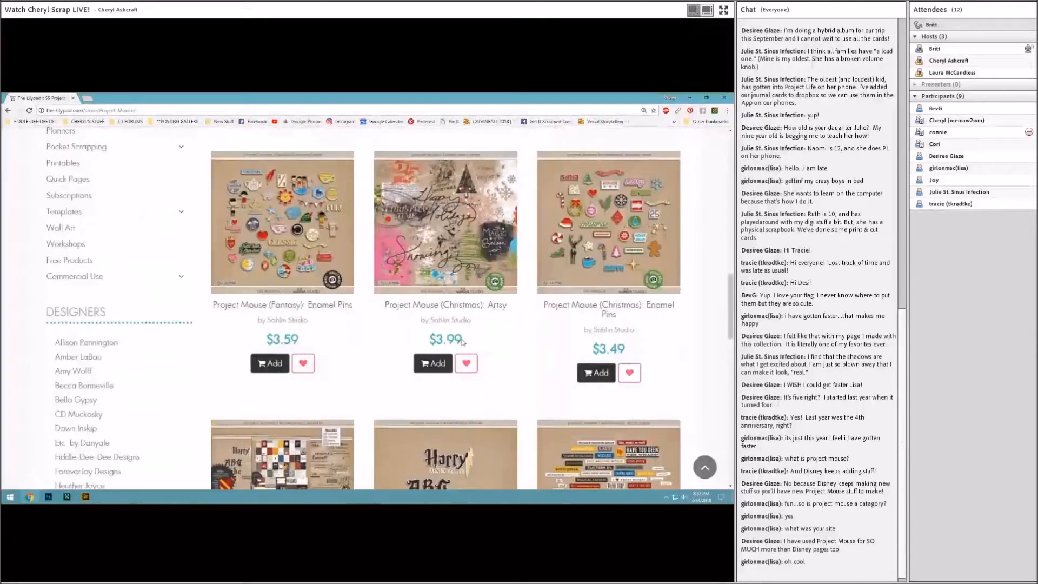
{"action": "scroll", "coordinate": [462, 340], "scroll_direction": "up", "scroll_amount": 1}
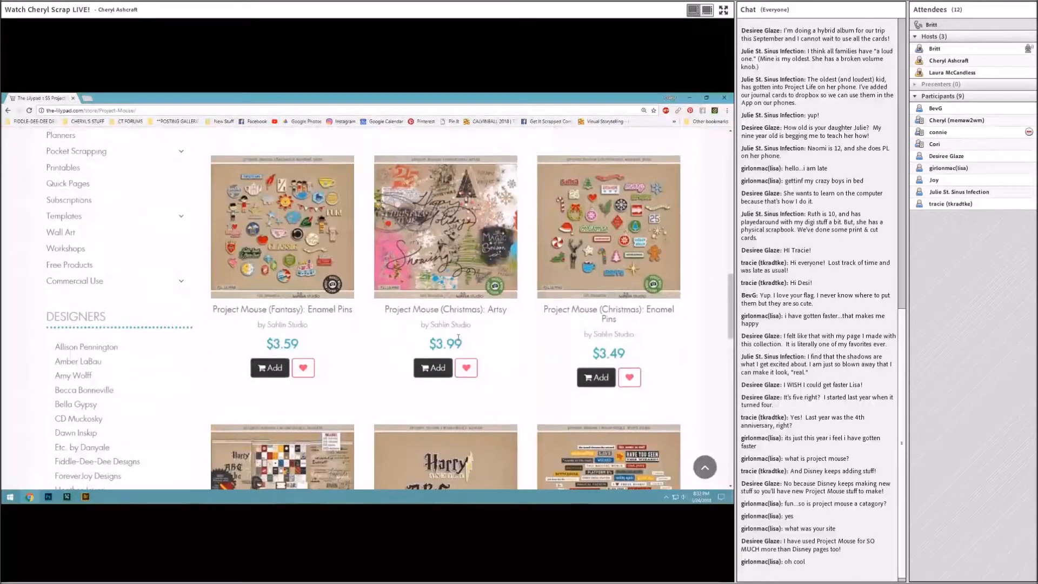
{"action": "scroll", "coordinate": [458, 338], "scroll_direction": "down", "scroll_amount": 2}
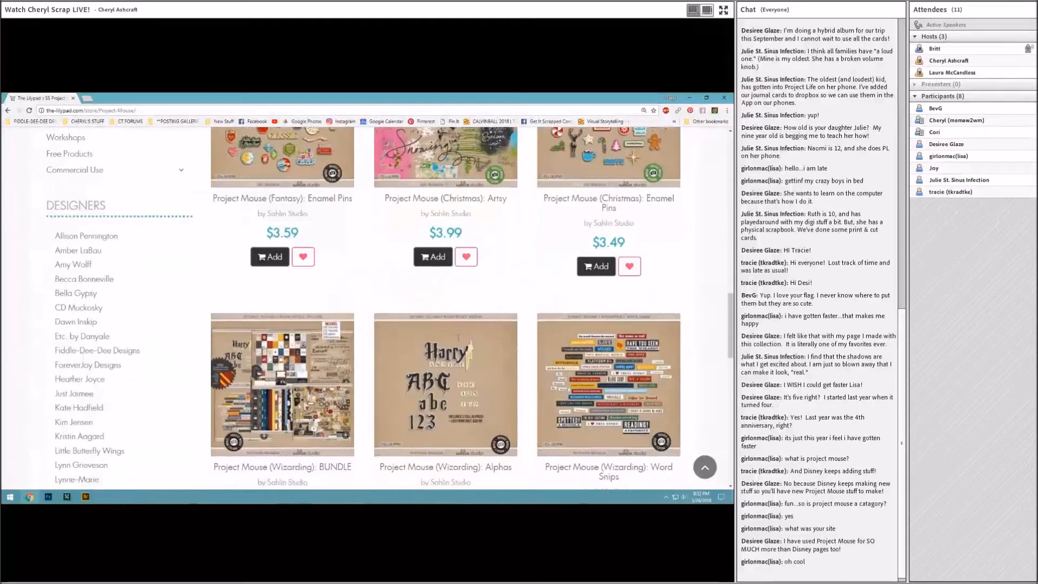
{"action": "scroll", "coordinate": [458, 338], "scroll_direction": "up", "scroll_amount": 4}
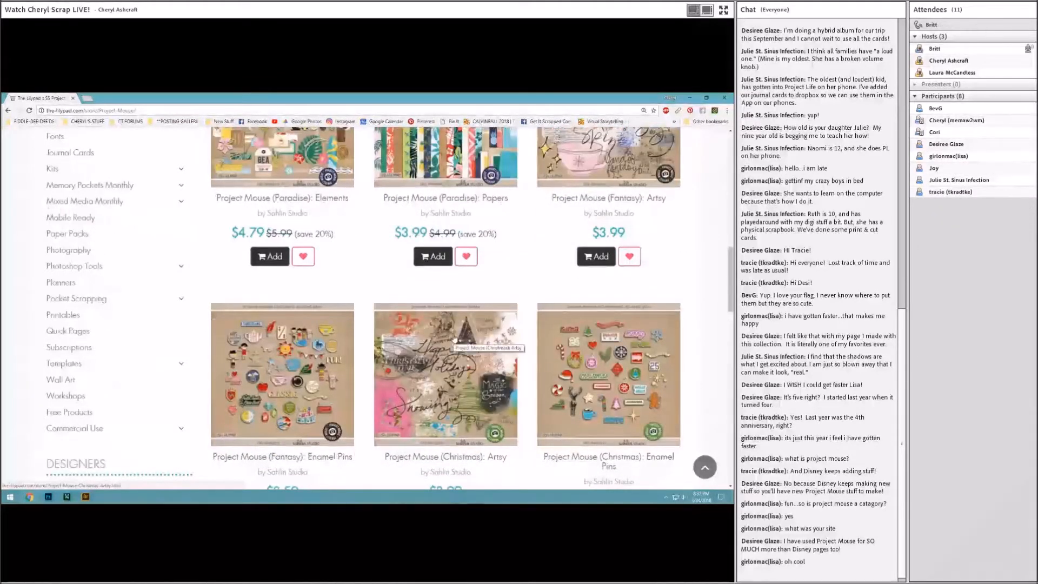
{"action": "scroll", "coordinate": [454, 339], "scroll_direction": "up", "scroll_amount": 2}
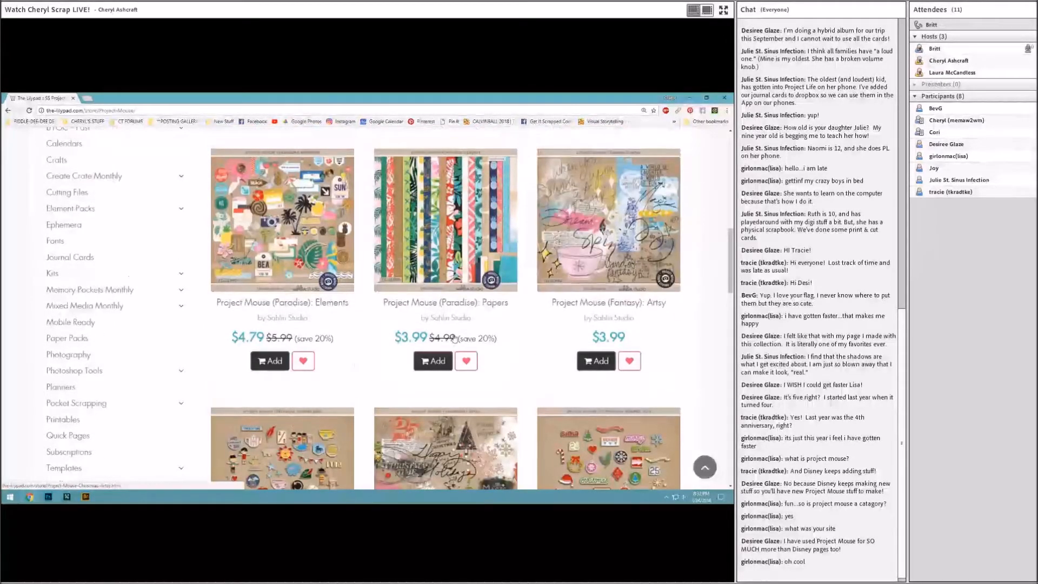
{"action": "scroll", "coordinate": [454, 339], "scroll_direction": "up", "scroll_amount": 2}
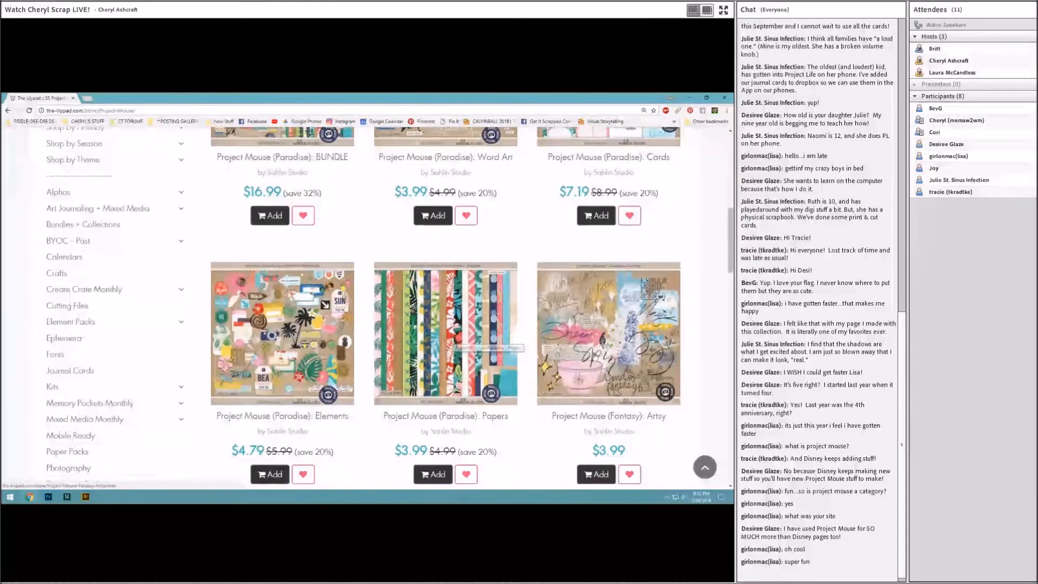
Open the Project Mouse (Fantasy): Artsy product page and view its large preview image
{"action": "scroll", "coordinate": [616, 332], "scroll_direction": "down", "scroll_amount": 1}
{"action": "left_click", "coordinate": [616, 332]}
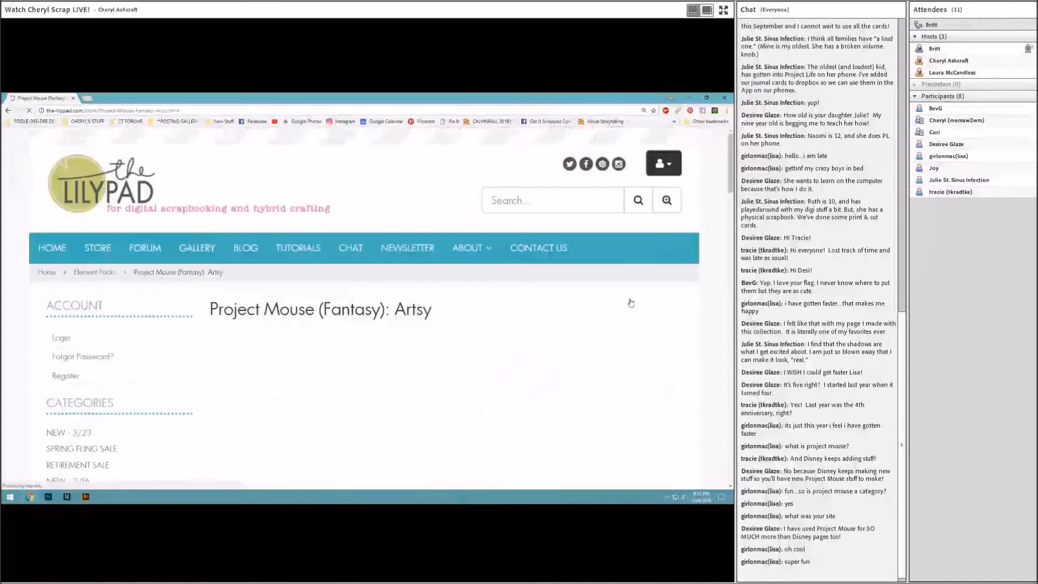
{"action": "scroll", "coordinate": [638, 326], "scroll_direction": "down", "scroll_amount": 3}
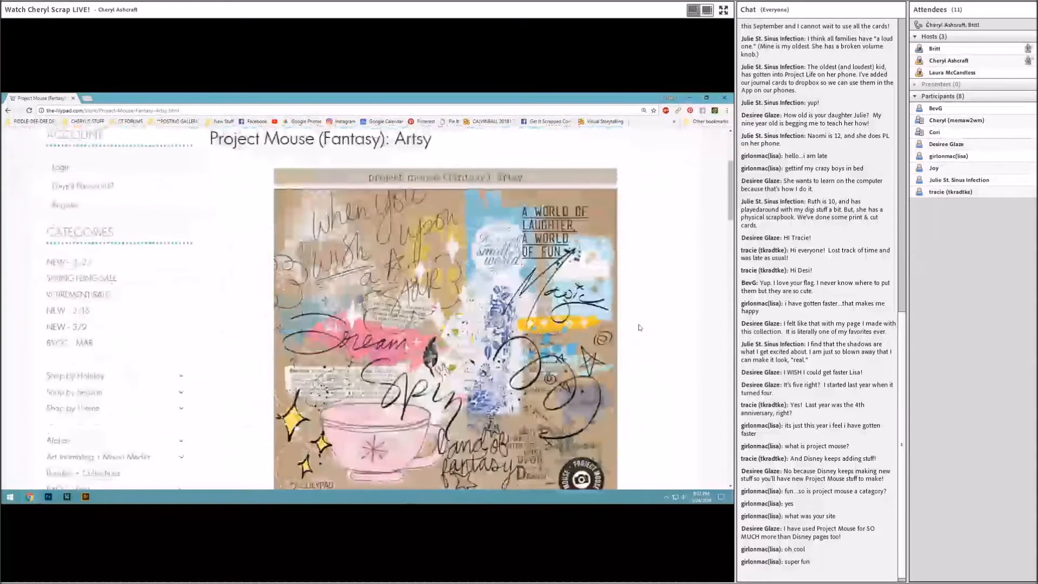
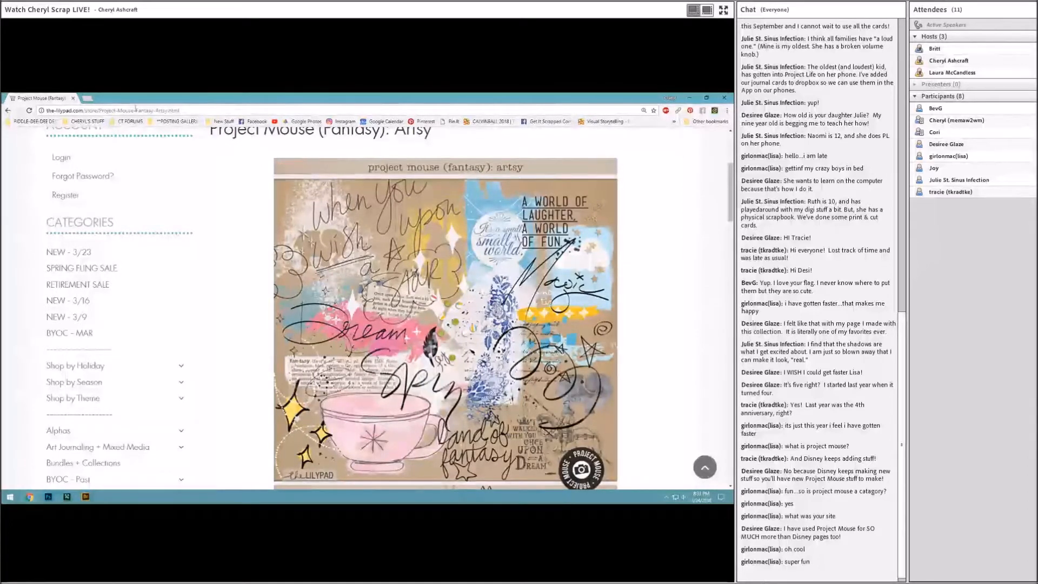
Return to the Project Mouse listing, open the Project Mouse (Fantasy): Enamel Pins page and view its preview
{"action": "left_click", "coordinate": [8, 111]}
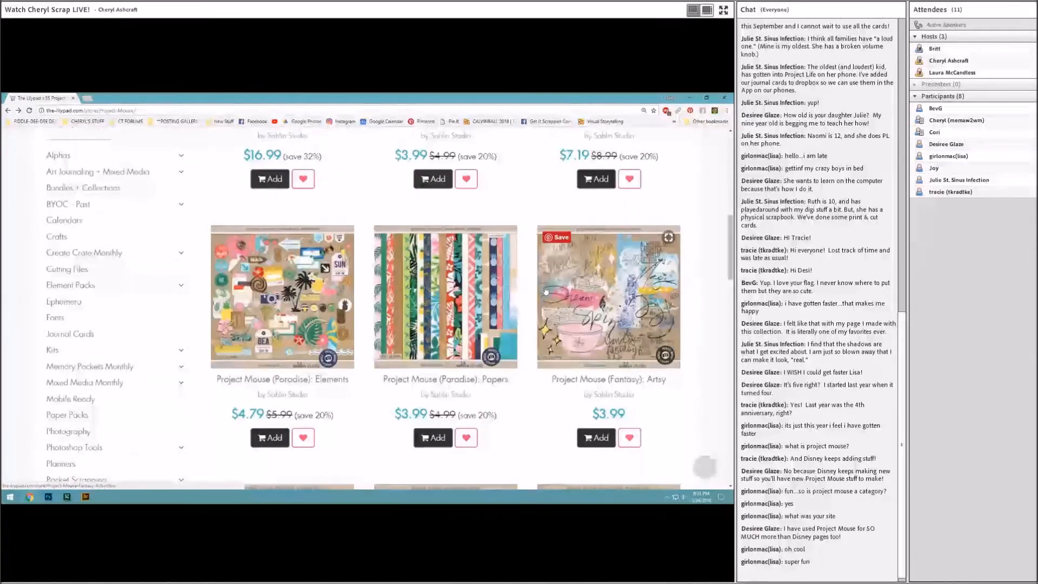
{"action": "scroll", "coordinate": [546, 289], "scroll_direction": "down", "scroll_amount": 1}
{"action": "scroll", "coordinate": [545, 289], "scroll_direction": "down", "scroll_amount": 3}
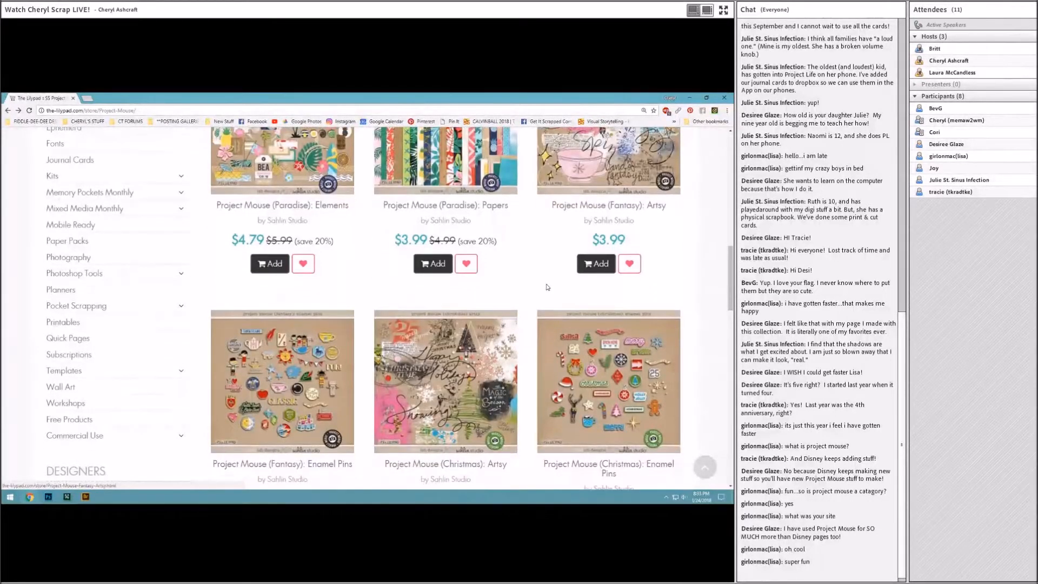
{"action": "scroll", "coordinate": [545, 287], "scroll_direction": "down", "scroll_amount": 3}
{"action": "left_click", "coordinate": [298, 247]}
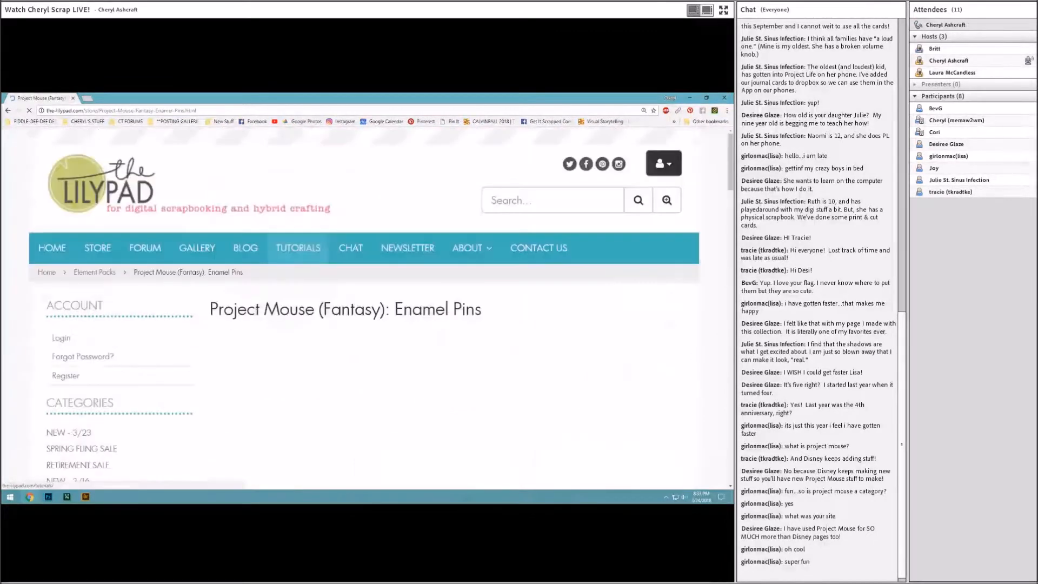
{"action": "scroll", "coordinate": [582, 315], "scroll_direction": "down", "scroll_amount": 3}
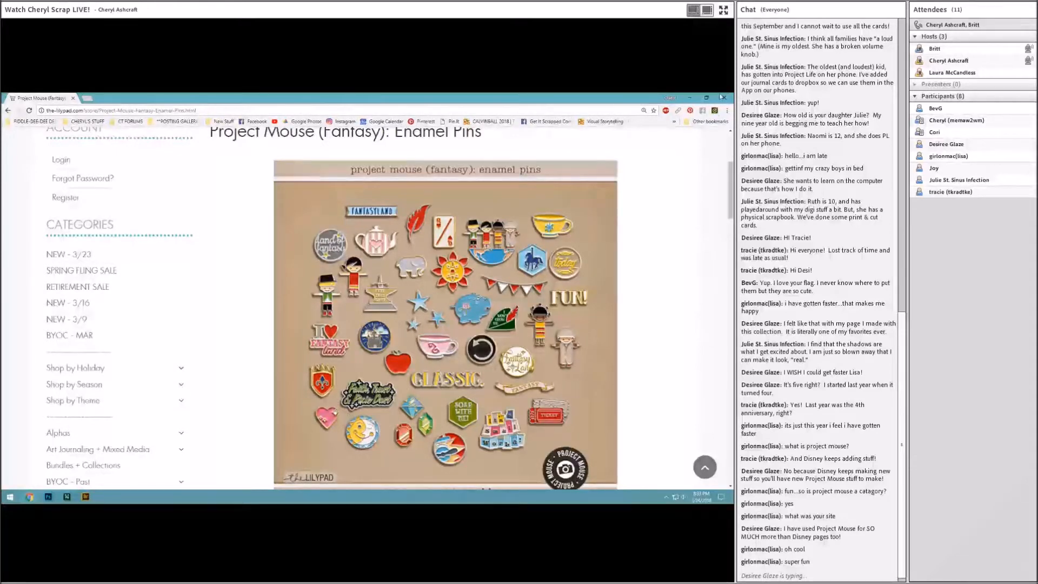
Close the browser and switch to Adobe Bridge to find the enamel pins in the Project Mouse Paradise kit
{"action": "left_click", "coordinate": [724, 98]}
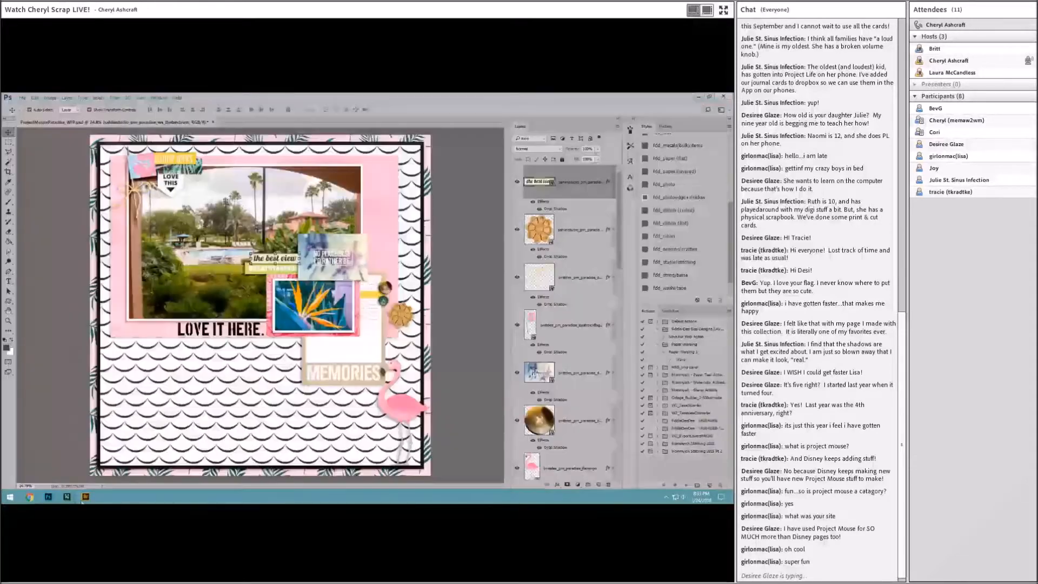
{"action": "left_click", "coordinate": [84, 497]}
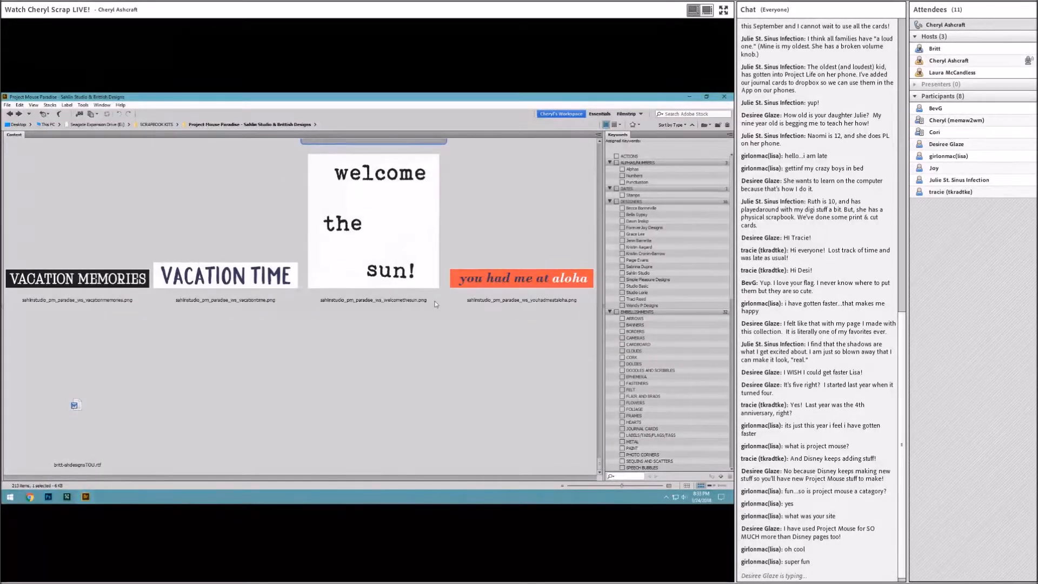
{"action": "scroll", "coordinate": [429, 313], "scroll_direction": "up", "scroll_amount": 10}
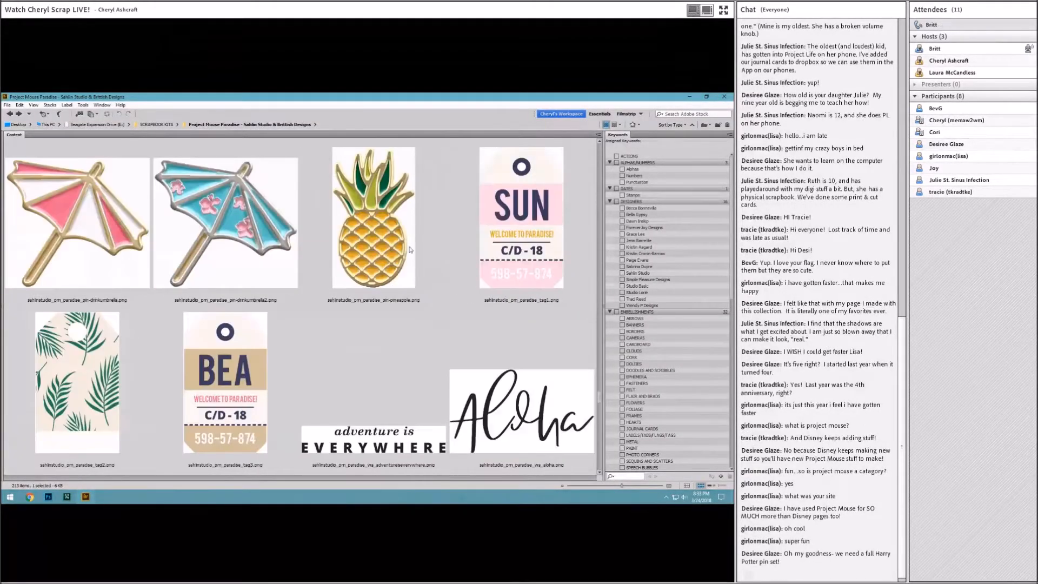
Add the pineapple pin from the kit beside the flamingo's legs and apply the fdd_metals/bulky items shadow style
{"action": "left_click", "coordinate": [389, 237]}
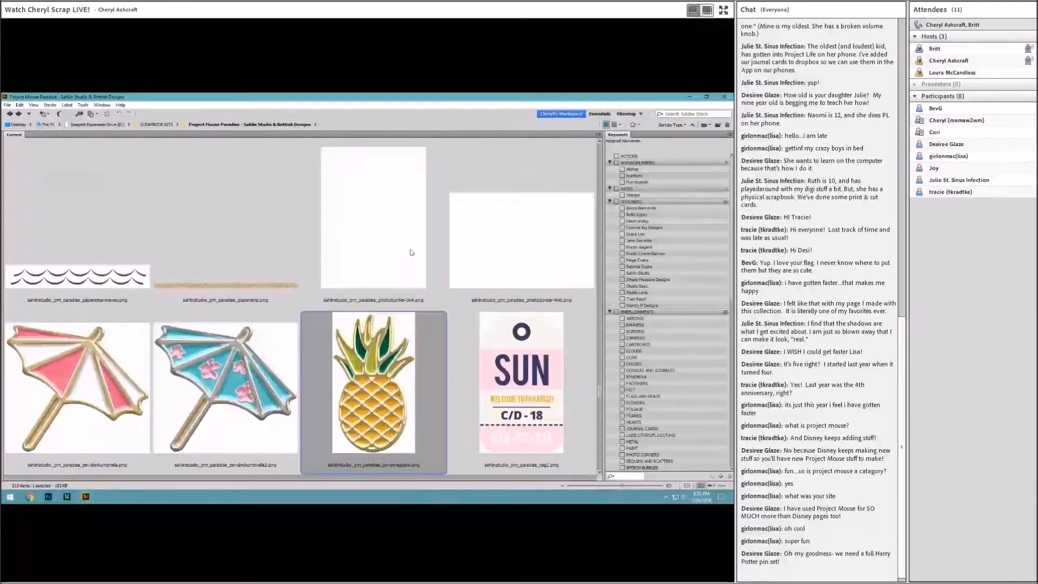
{"action": "left_click", "coordinate": [271, 245]}
{"action": "left_click", "coordinate": [107, 227]}
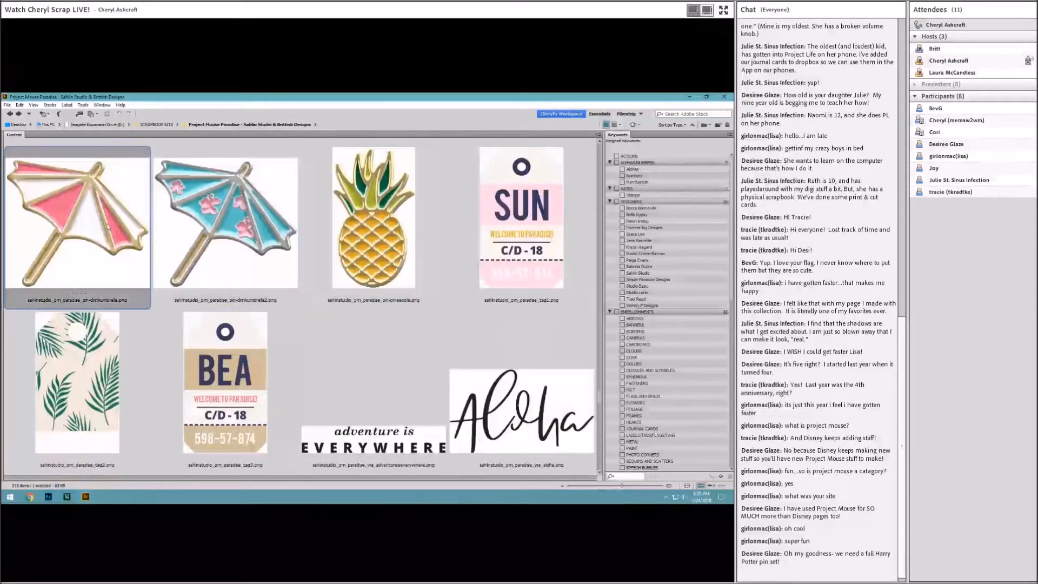
{"action": "left_click", "coordinate": [377, 227]}
{"action": "left_click_drag", "start_coordinate": [377, 227], "coordinate": [385, 432]}
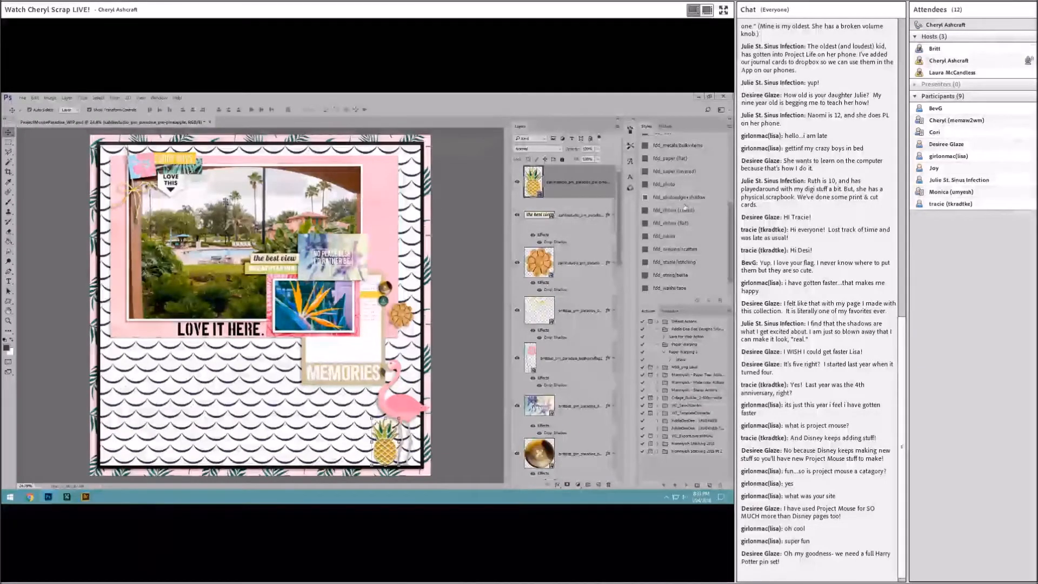
{"action": "scroll", "coordinate": [684, 206], "scroll_direction": "up", "scroll_amount": 1}
{"action": "left_click", "coordinate": [681, 153]}
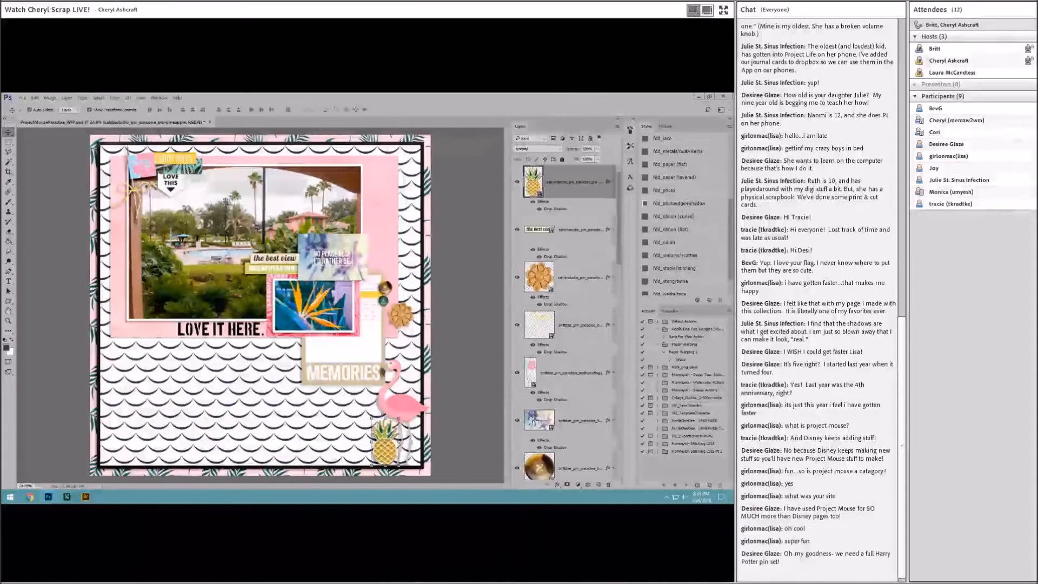
Add the pink-and-white drink umbrella pin just above the wood flower and apply the fdd_metals/bulky items shadow style
{"action": "left_click", "coordinate": [85, 497]}
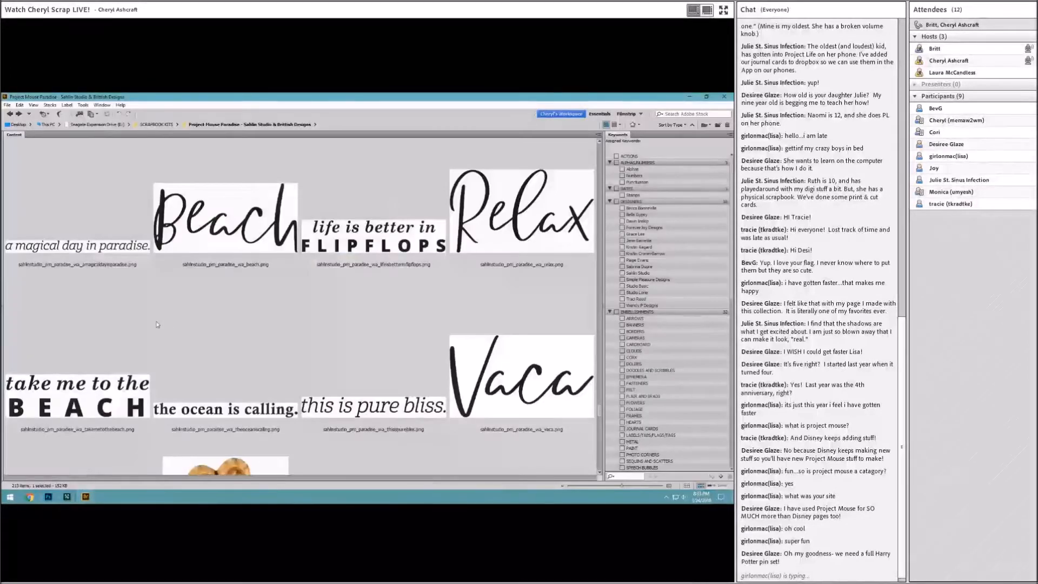
{"action": "scroll", "coordinate": [186, 332], "scroll_direction": "down", "scroll_amount": 6}
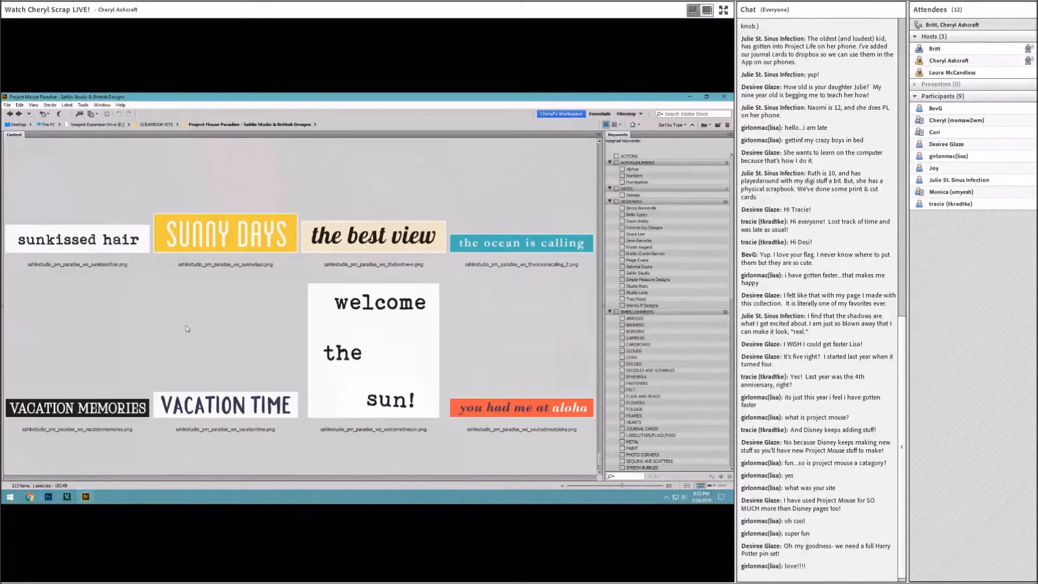
{"action": "scroll", "coordinate": [186, 329], "scroll_direction": "down", "scroll_amount": 8}
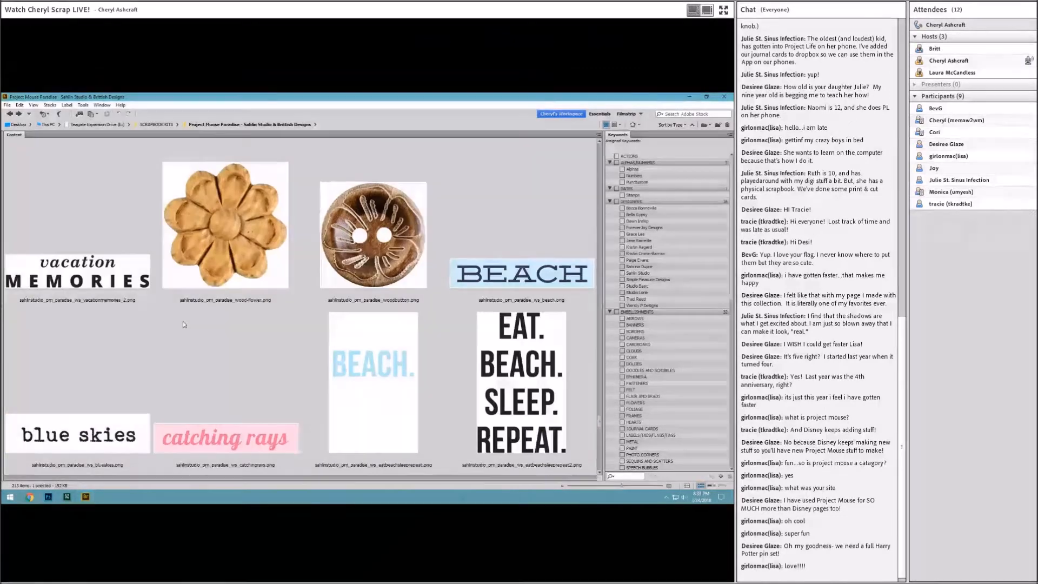
{"action": "scroll", "coordinate": [183, 324], "scroll_direction": "down", "scroll_amount": 3}
{"action": "left_click", "coordinate": [120, 380]}
{"action": "left_click_drag", "start_coordinate": [120, 380], "coordinate": [409, 281]}
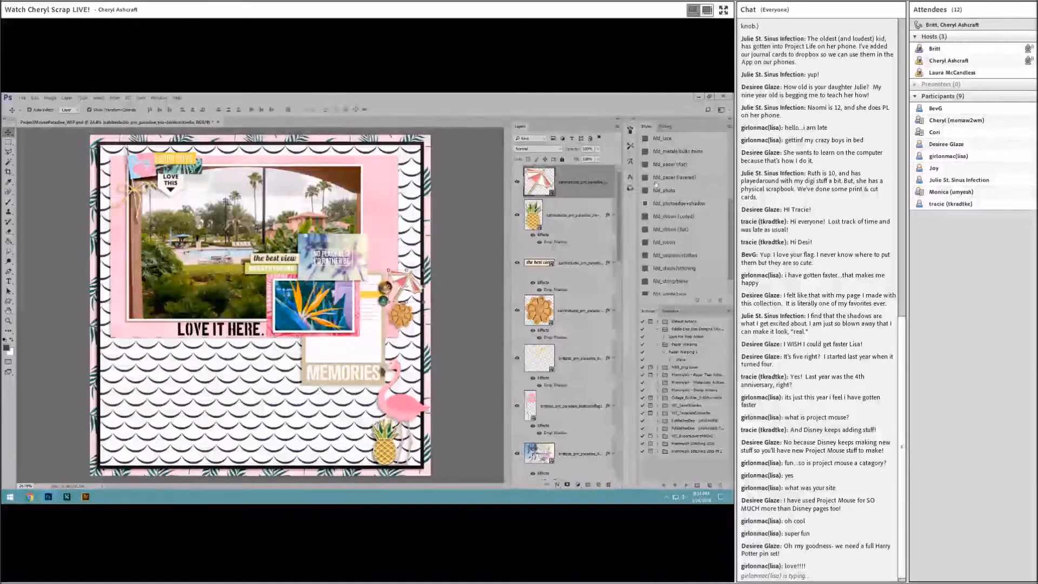
{"action": "left_click", "coordinate": [670, 155]}
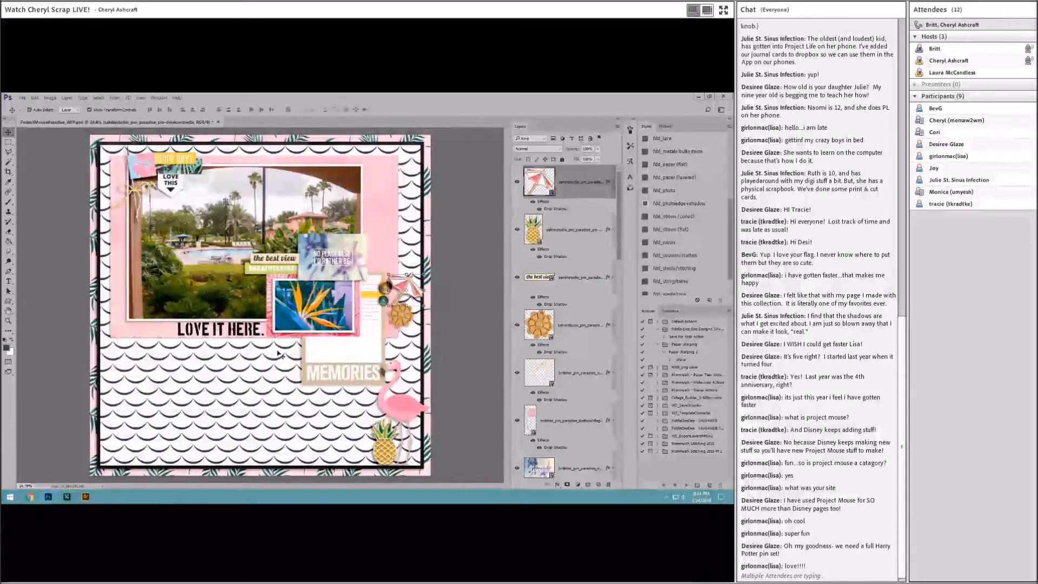
Switch to Adobe Bridge, open the Project Mouse Fantasy Artsy folder within SCRAPBOOK KITS and browse its artsy elements
{"action": "key", "text": "alt+Tab"}
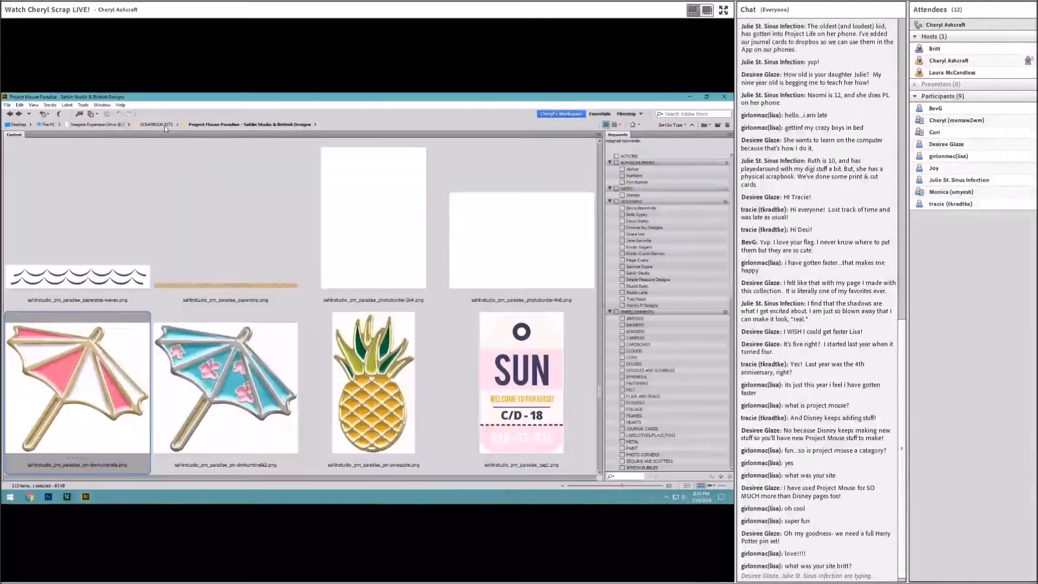
{"action": "left_click", "coordinate": [164, 126]}
{"action": "scroll", "coordinate": [412, 355], "scroll_direction": "down", "scroll_amount": 1}
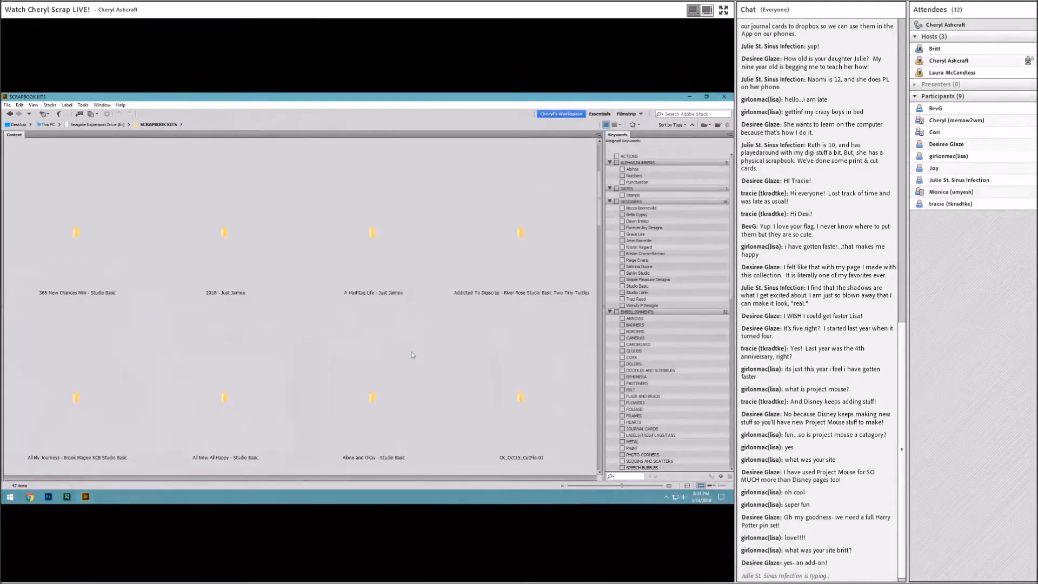
{"action": "scroll", "coordinate": [412, 355], "scroll_direction": "down", "scroll_amount": 4}
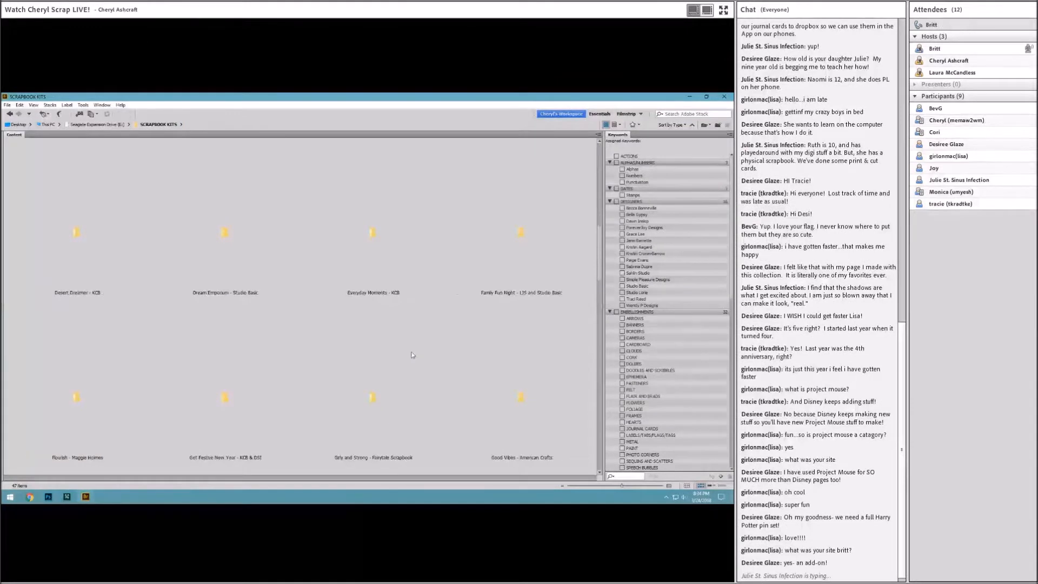
{"action": "scroll", "coordinate": [412, 355], "scroll_direction": "down", "scroll_amount": 1}
{"action": "scroll", "coordinate": [428, 370], "scroll_direction": "down", "scroll_amount": 1}
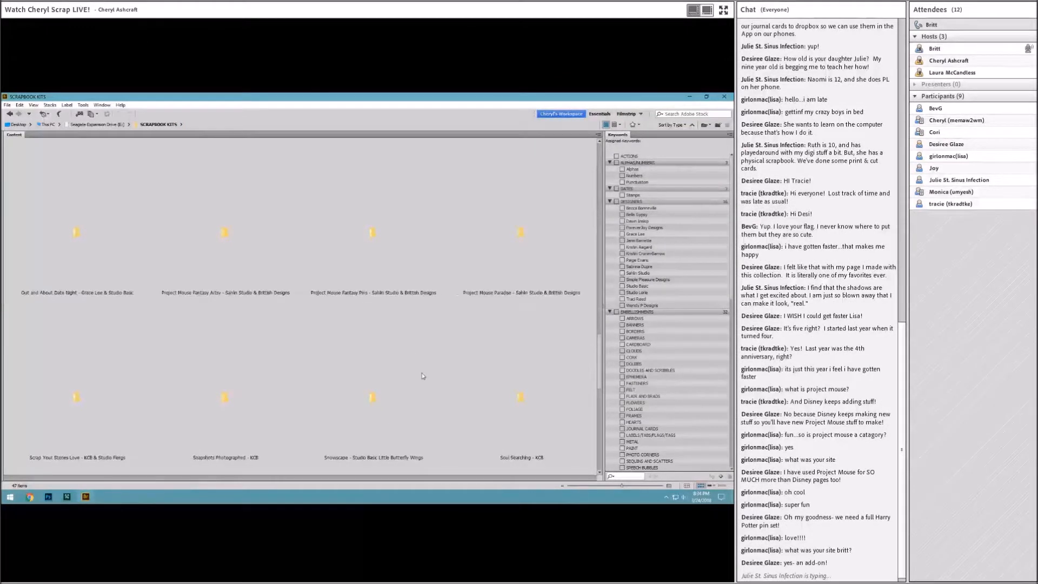
{"action": "left_click", "coordinate": [370, 275]}
{"action": "left_click", "coordinate": [257, 258]}
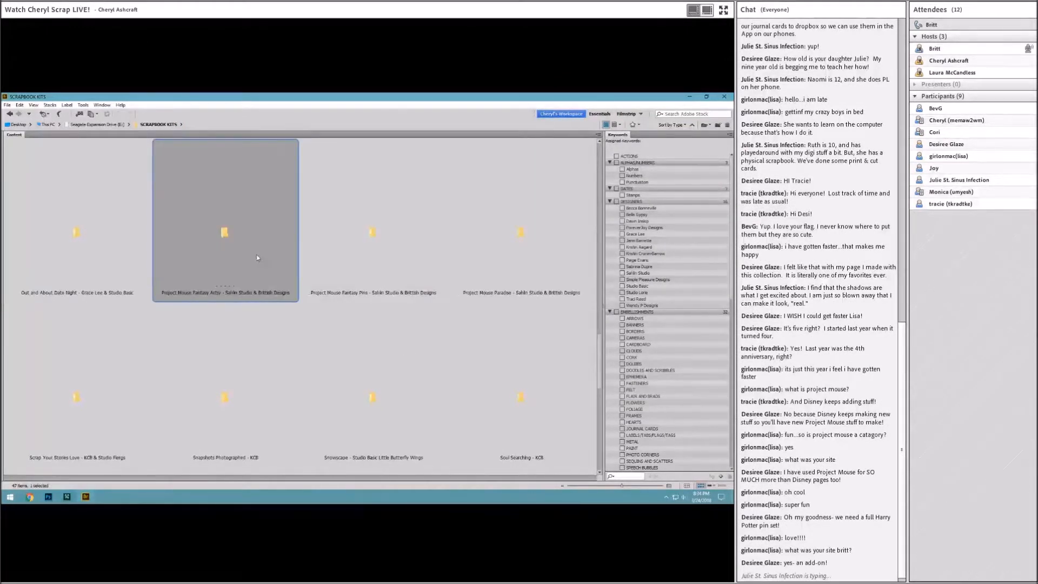
{"action": "double_click", "coordinate": [255, 256]}
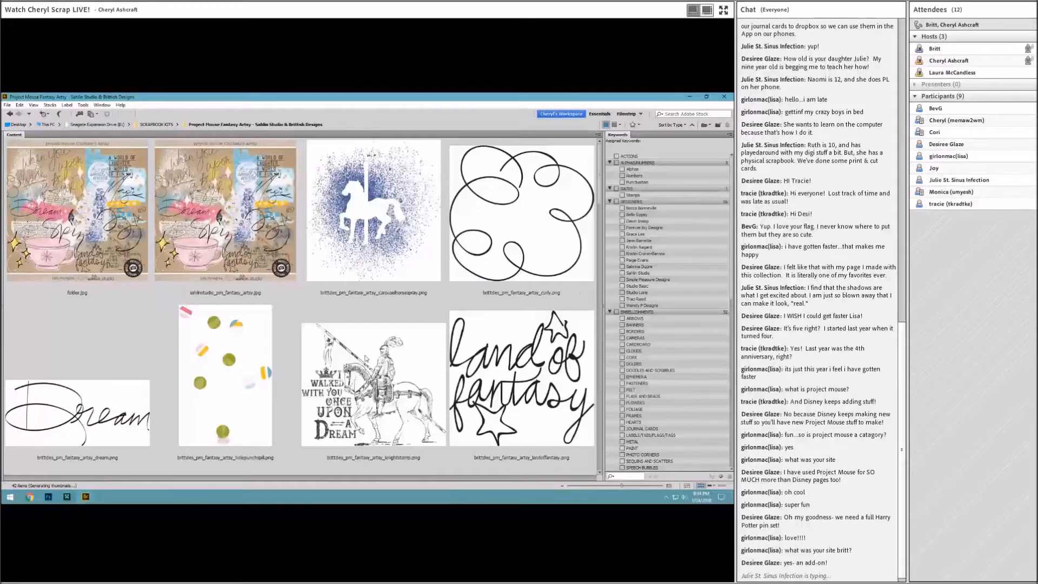
{"action": "scroll", "coordinate": [366, 361], "scroll_direction": "down", "scroll_amount": 3}
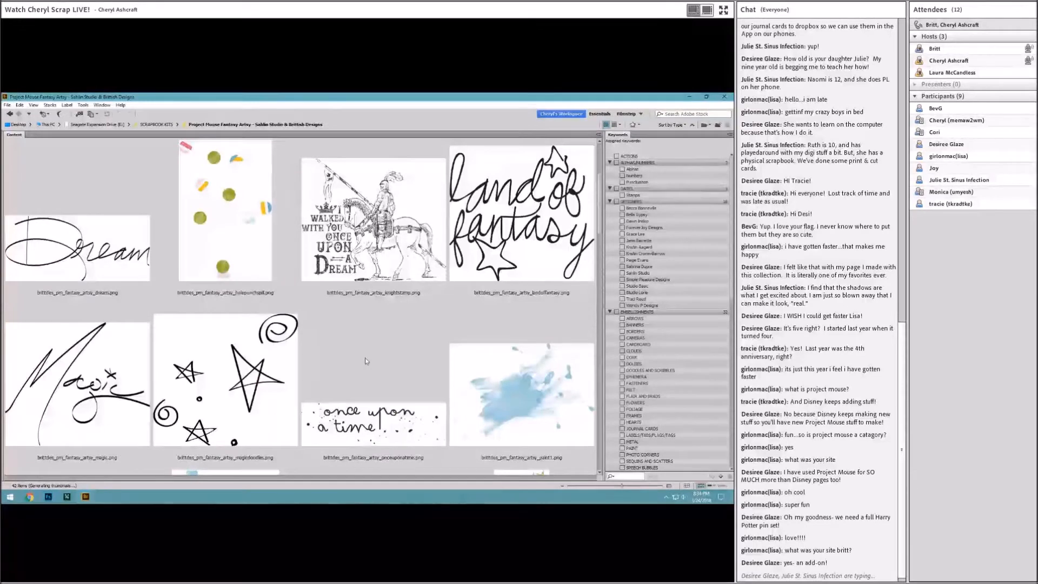
Add the yellow sparkle paint strip from the Fantasy Artsy kit over the large photo's lower edge, layered directly above that photo
{"action": "scroll", "coordinate": [366, 360], "scroll_direction": "down", "scroll_amount": 5}
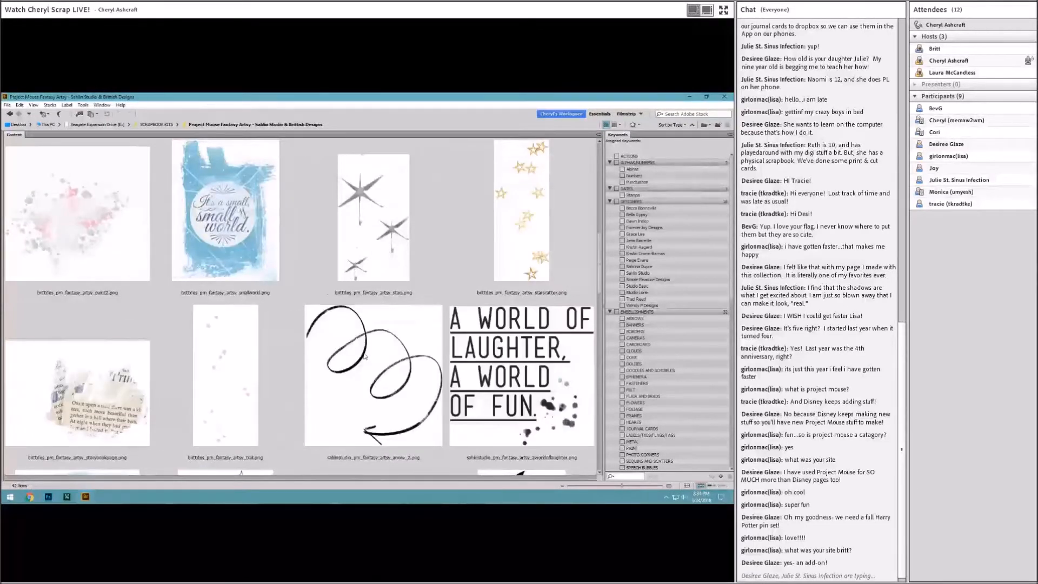
{"action": "scroll", "coordinate": [365, 357], "scroll_direction": "down", "scroll_amount": 3}
{"action": "scroll", "coordinate": [366, 357], "scroll_direction": "down", "scroll_amount": 3}
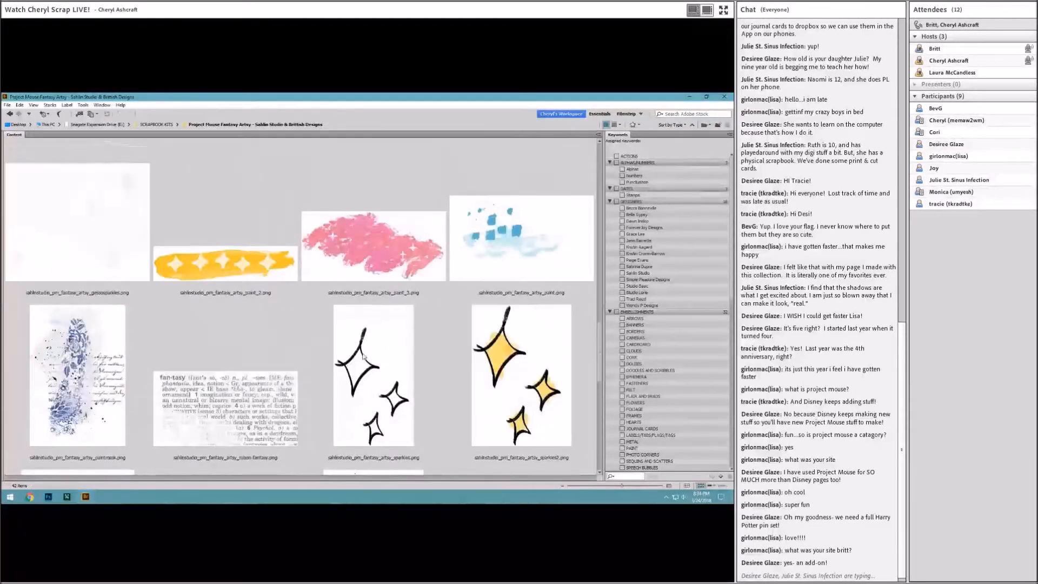
{"action": "scroll", "coordinate": [363, 355], "scroll_direction": "down", "scroll_amount": 3}
{"action": "scroll", "coordinate": [362, 356], "scroll_direction": "up", "scroll_amount": 3}
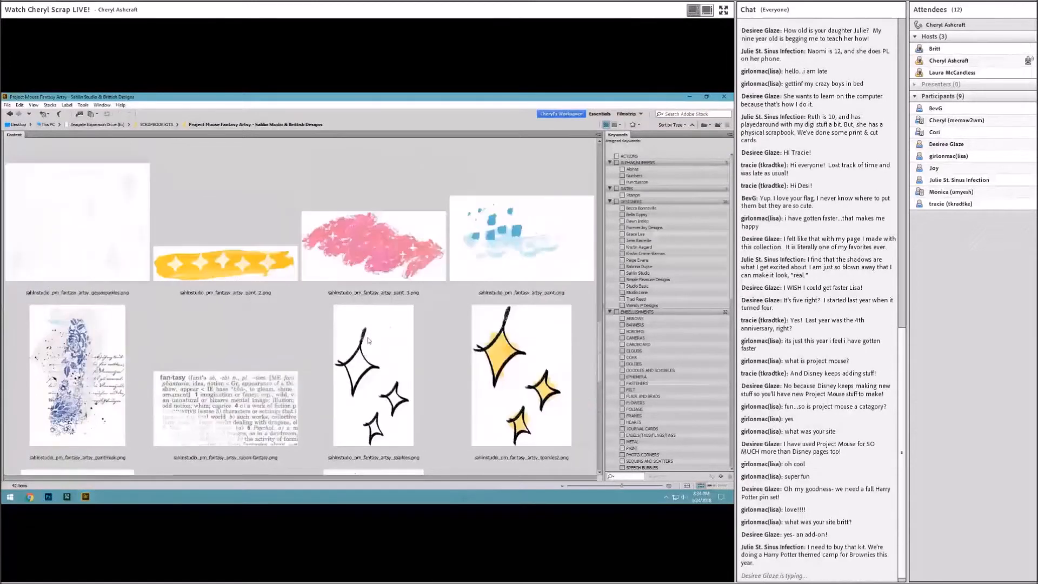
{"action": "left_click", "coordinate": [255, 282]}
{"action": "mouse_move", "coordinate": [227, 265]}
{"action": "left_mouse_down"}
{"action": "mouse_move", "coordinate": [62, 455]}
{"action": "mouse_move", "coordinate": [52, 500]}
{"action": "mouse_move", "coordinate": [256, 308]}
{"action": "left_mouse_up"}
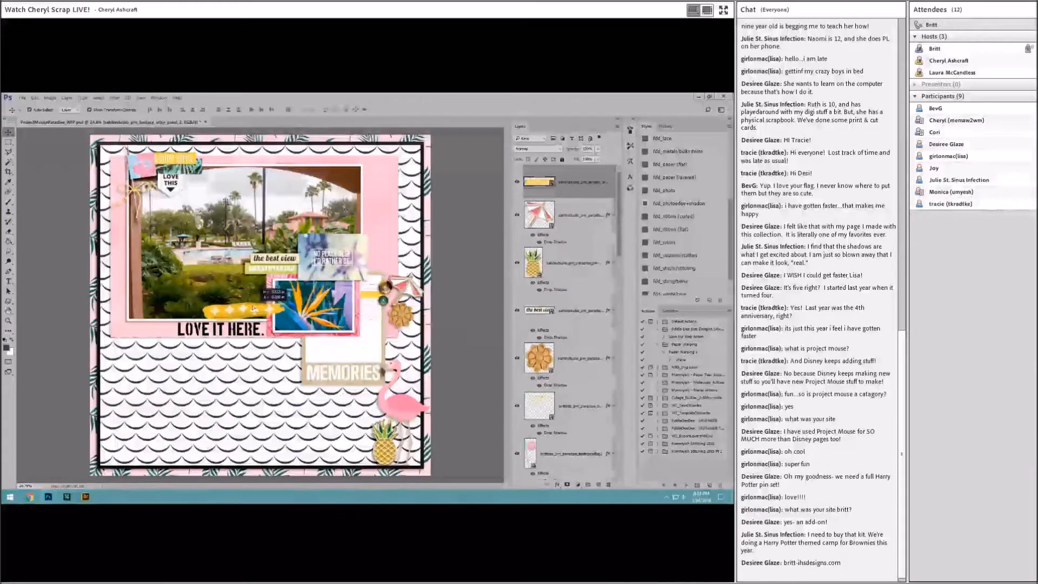
{"action": "left_click_drag", "start_coordinate": [576, 183], "coordinate": [558, 223]}
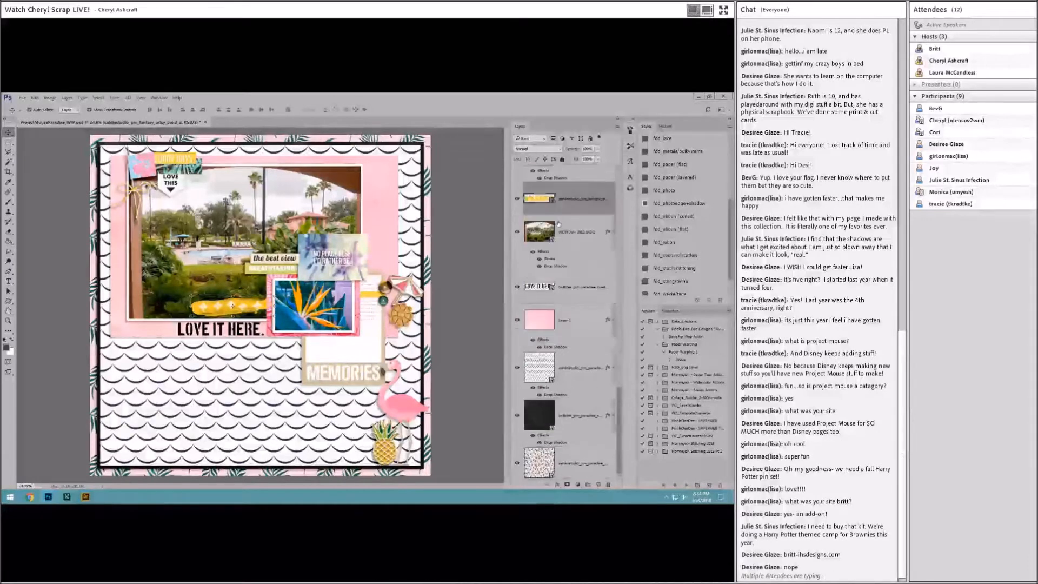
{"action": "left_click_drag", "start_coordinate": [255, 304], "coordinate": [260, 306]}
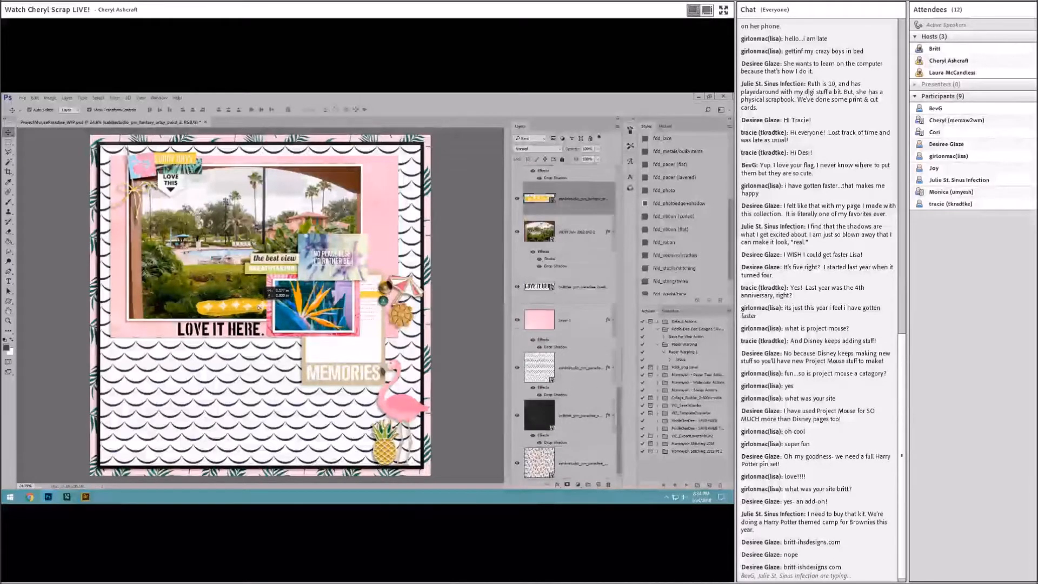
Switch to Adobe Bridge and place the pink teacup watercolor from the kit on the page, layered between the yellow paint and large photo
{"action": "left_click", "coordinate": [86, 496]}
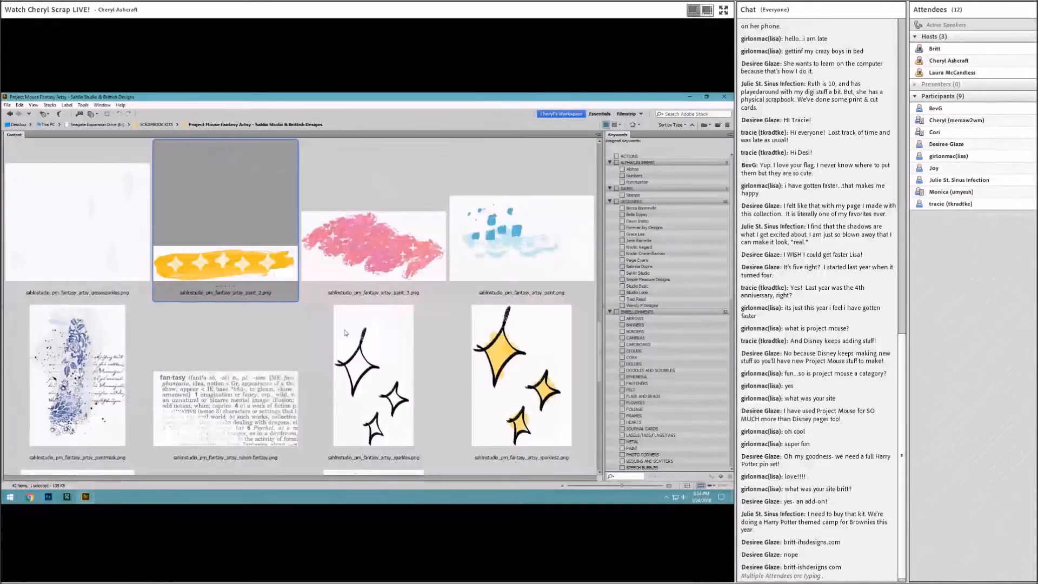
{"action": "scroll", "coordinate": [383, 355], "scroll_direction": "down", "scroll_amount": 1}
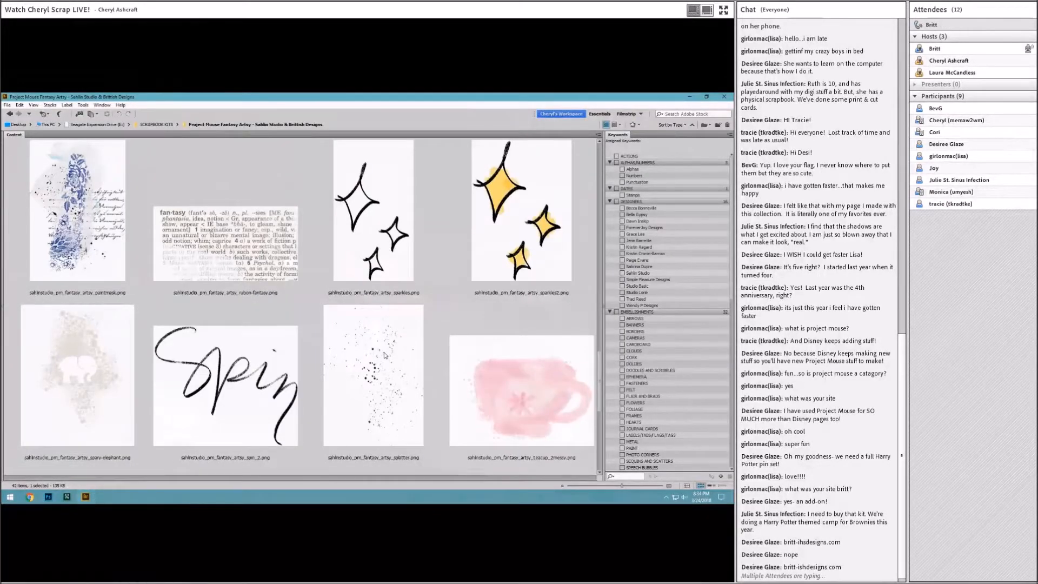
{"action": "scroll", "coordinate": [385, 355], "scroll_direction": "down", "scroll_amount": 1}
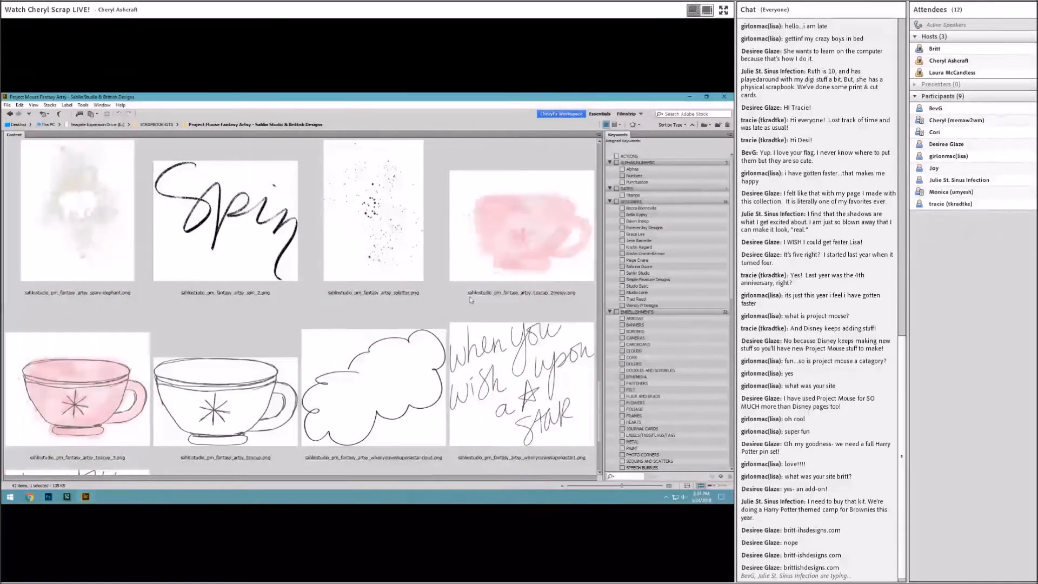
{"action": "left_click", "coordinate": [502, 252]}
{"action": "scroll", "coordinate": [220, 405], "scroll_direction": "down", "scroll_amount": 1}
{"action": "scroll", "coordinate": [466, 334], "scroll_direction": "up", "scroll_amount": 3}
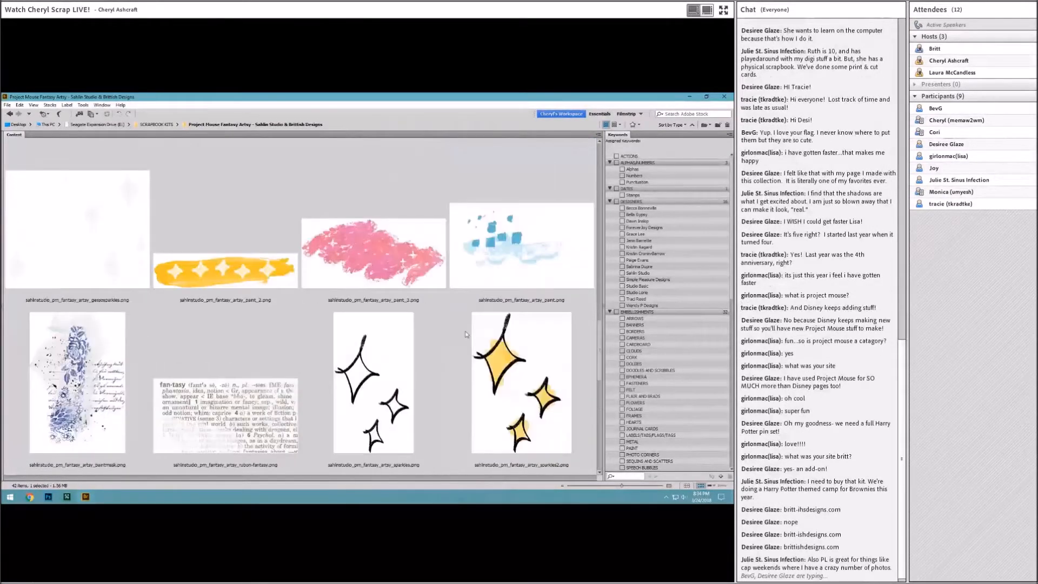
{"action": "scroll", "coordinate": [524, 251], "scroll_direction": "down", "scroll_amount": 2}
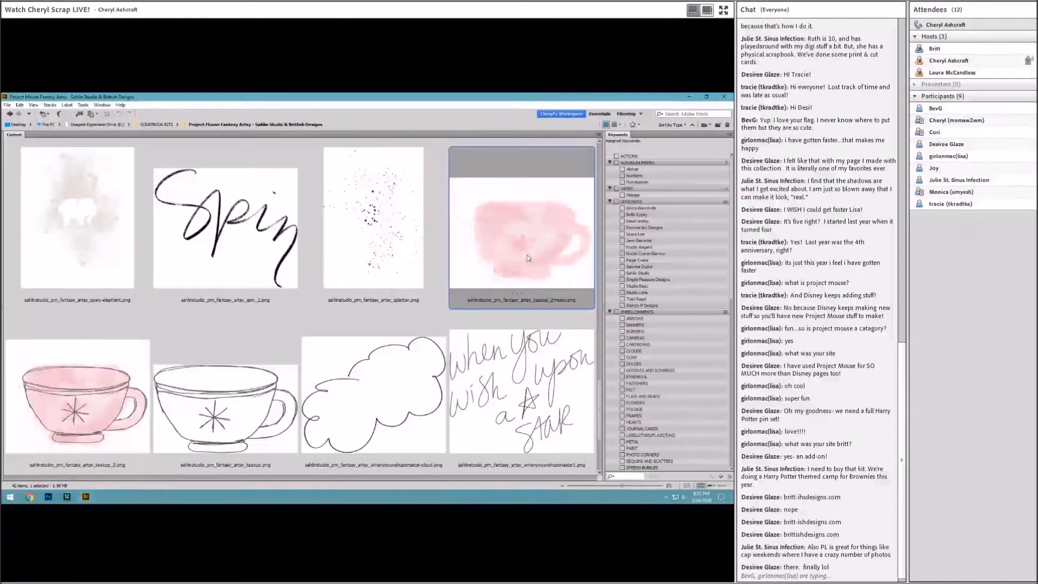
{"action": "left_click_drag", "start_coordinate": [522, 244], "coordinate": [584, 214]}
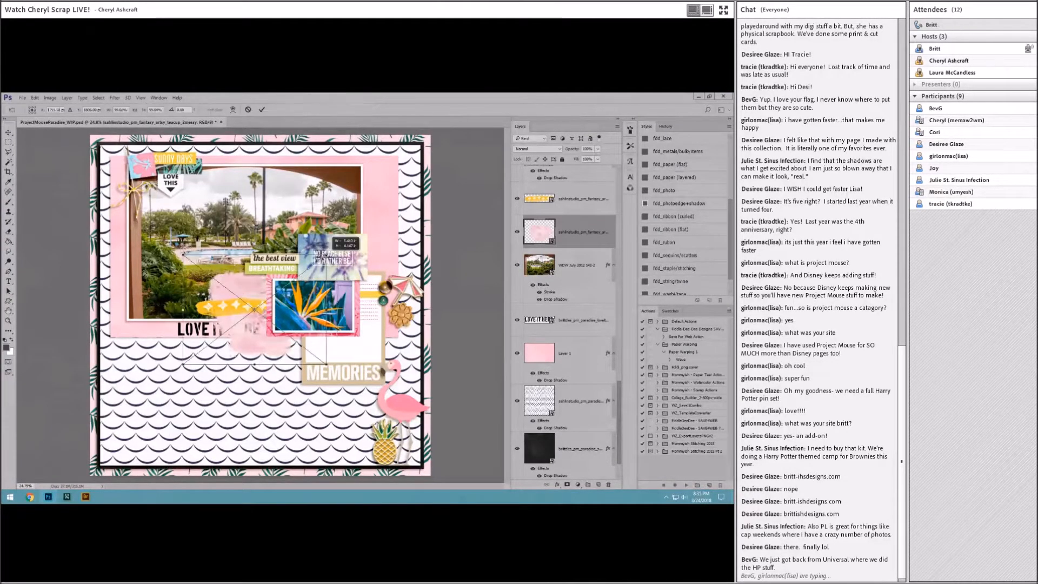
Scale down the pink watercolor and position it behind the flower photo's upper-left corner, beneath the word strips
{"action": "left_click_drag", "start_coordinate": [253, 327], "coordinate": [254, 325]}
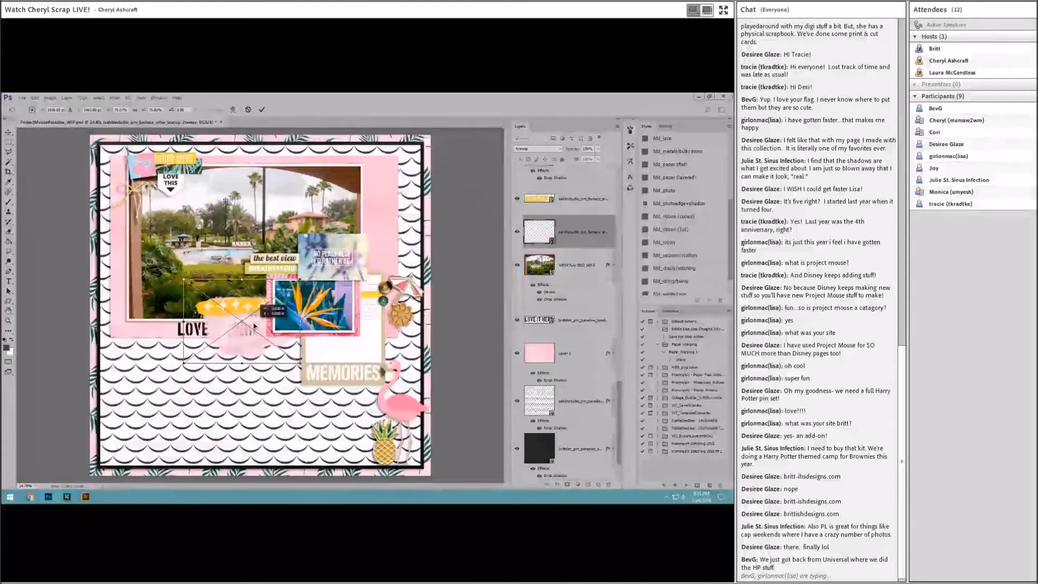
{"action": "left_click", "coordinate": [248, 111]}
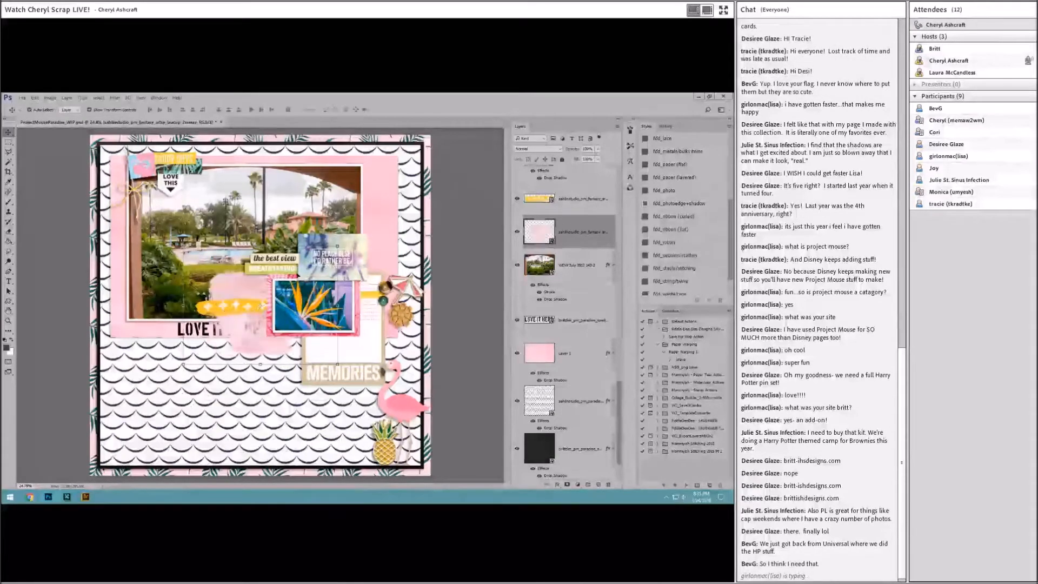
{"action": "left_click_drag", "start_coordinate": [337, 246], "coordinate": [310, 267]}
{"action": "left_click", "coordinate": [262, 110]}
{"action": "left_click_drag", "start_coordinate": [246, 316], "coordinate": [297, 237]}
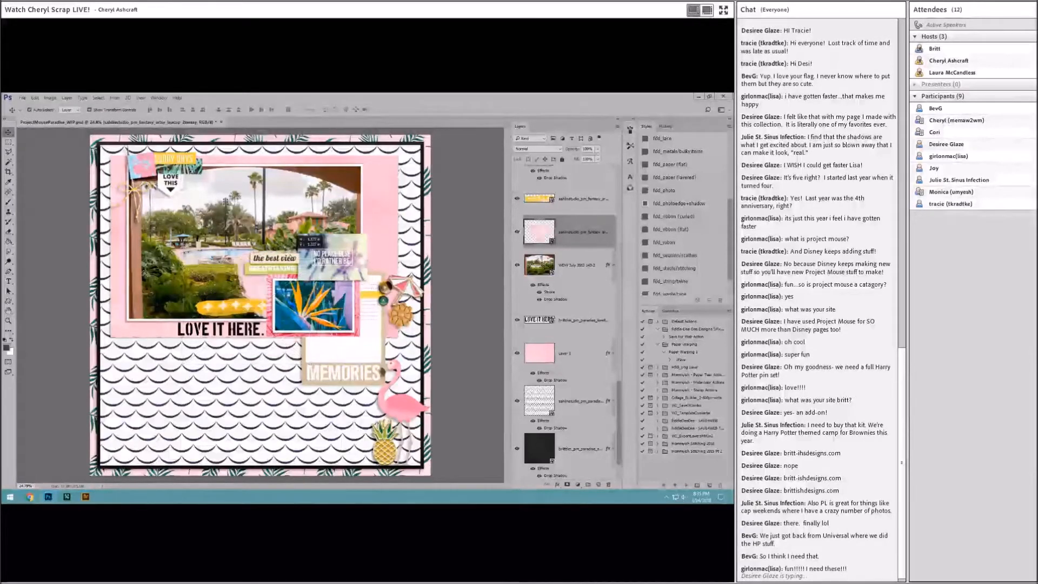
{"action": "key", "text": "ctrl+t"}
{"action": "mouse_move", "coordinate": [317, 250]}
{"action": "left_mouse_down"}
{"action": "mouse_move", "coordinate": [328, 238]}
{"action": "mouse_move", "coordinate": [319, 248]}
{"action": "left_mouse_up"}
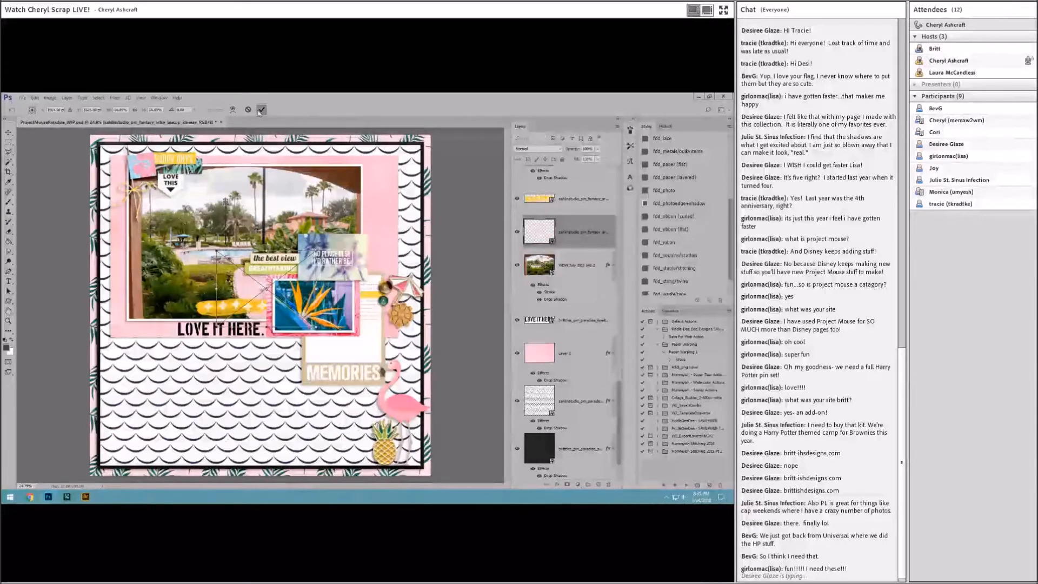
{"action": "left_click", "coordinate": [260, 111]}
{"action": "left_click_drag", "start_coordinate": [260, 284], "coordinate": [261, 286]}
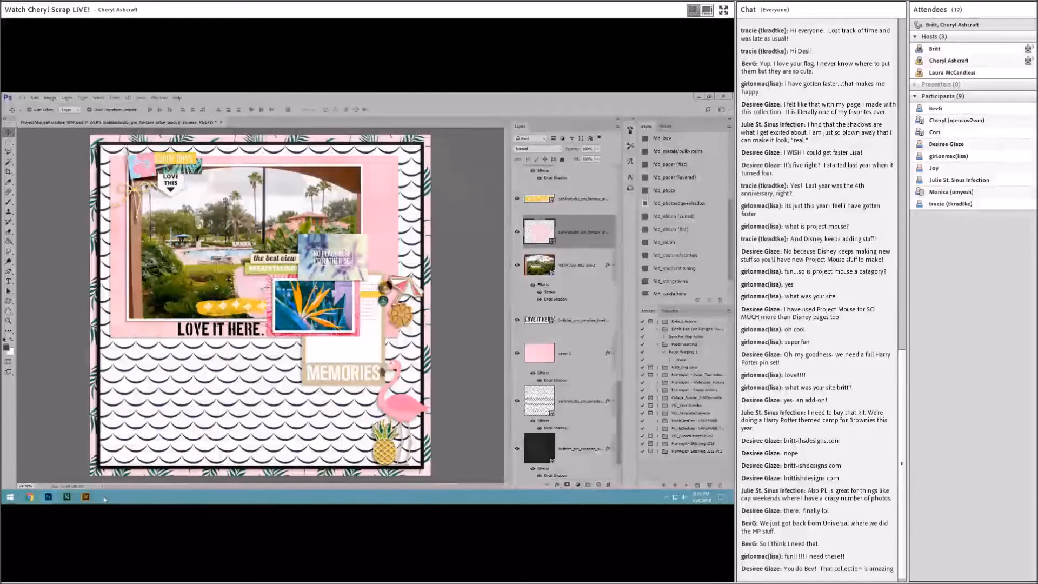
Add the ink splatter from the kit in Adobe Bridge beside the flower photo, layered just above the yellow paint strip
{"action": "left_click", "coordinate": [85, 496]}
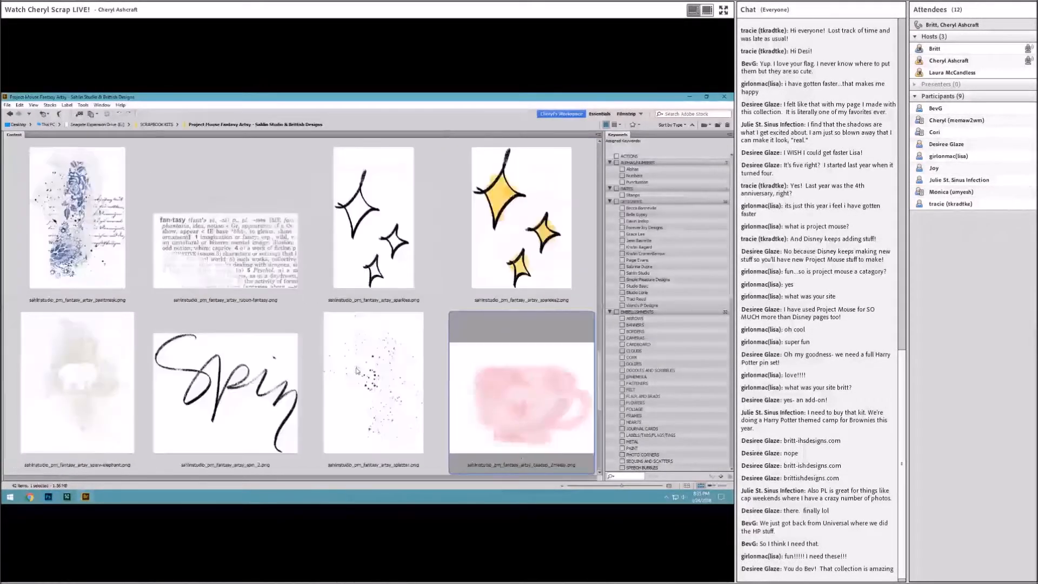
{"action": "left_click", "coordinate": [374, 380]}
{"action": "scroll", "coordinate": [222, 432], "scroll_direction": "down", "scroll_amount": 5}
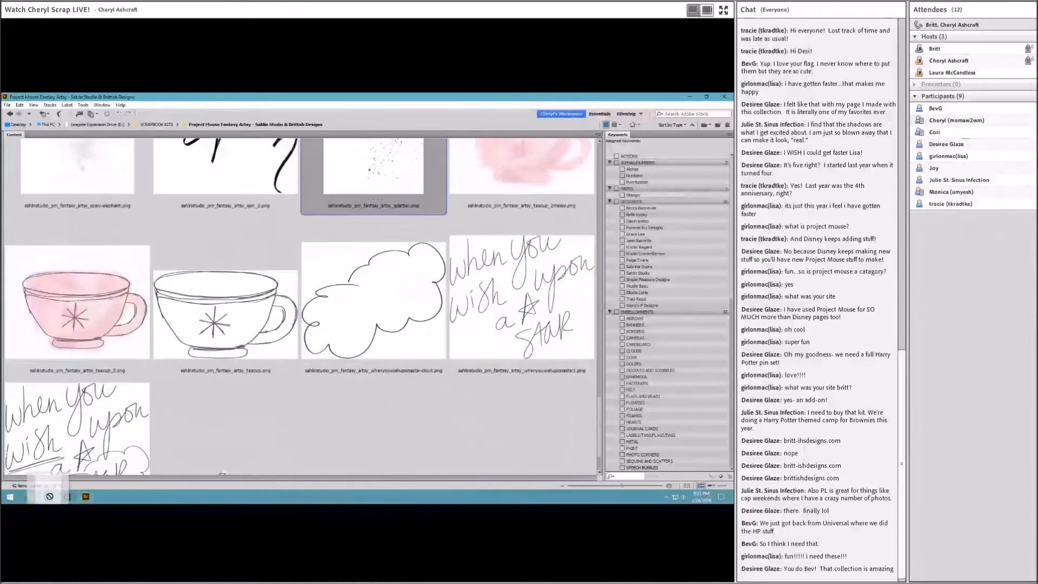
{"action": "left_click", "coordinate": [48, 499]}
{"action": "left_click_drag", "start_coordinate": [265, 304], "coordinate": [272, 289]}
{"action": "left_click_drag", "start_coordinate": [573, 231], "coordinate": [573, 193]}
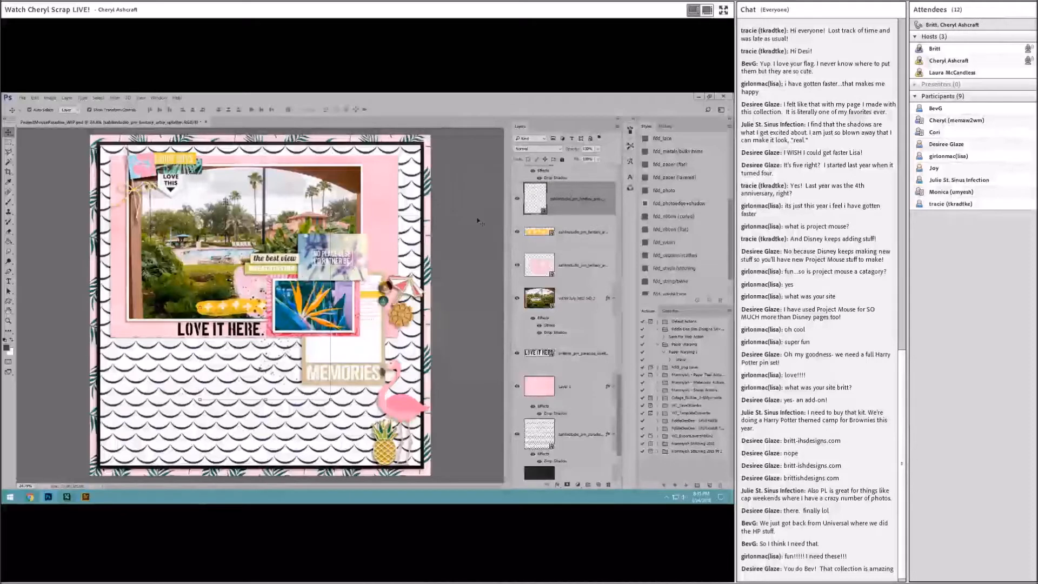
From Adobe Bridge, add the beaded star trail over the large photo's upper-right corner and apply the fdd_rubon shadow style
{"action": "left_click", "coordinate": [87, 497]}
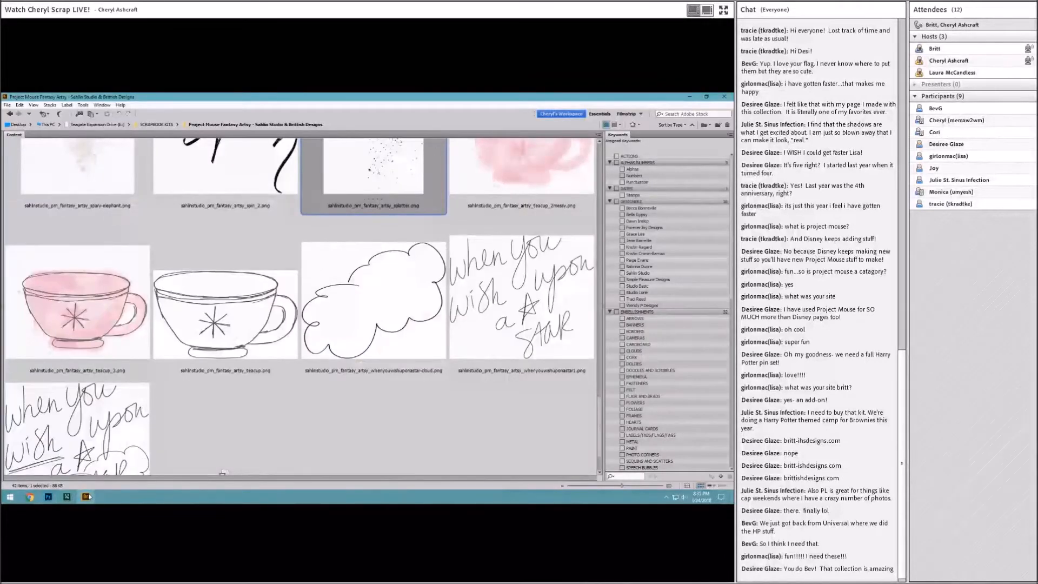
{"action": "scroll", "coordinate": [351, 386], "scroll_direction": "up", "scroll_amount": 3}
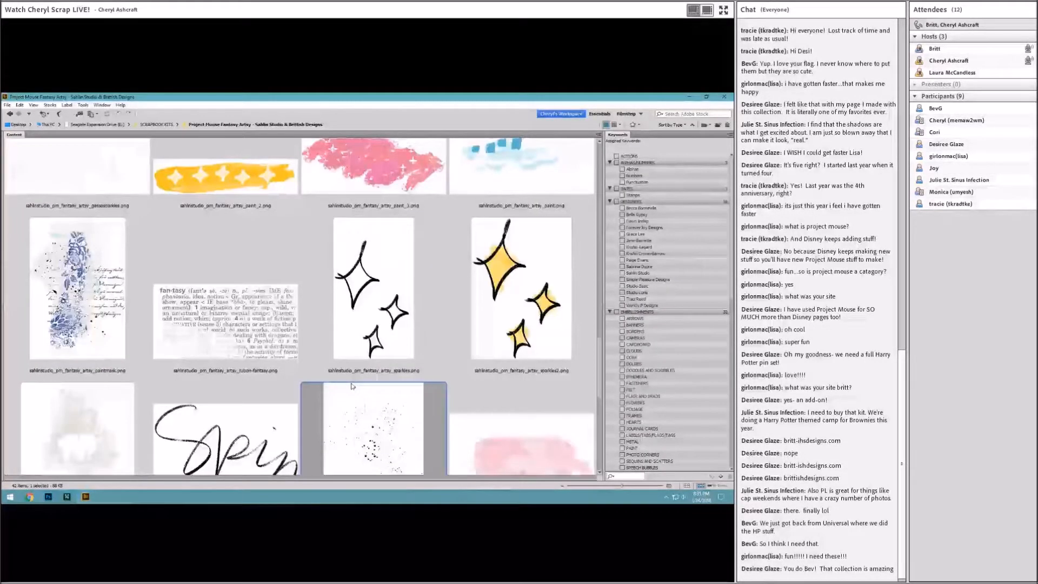
{"action": "scroll", "coordinate": [350, 385], "scroll_direction": "up", "scroll_amount": 2}
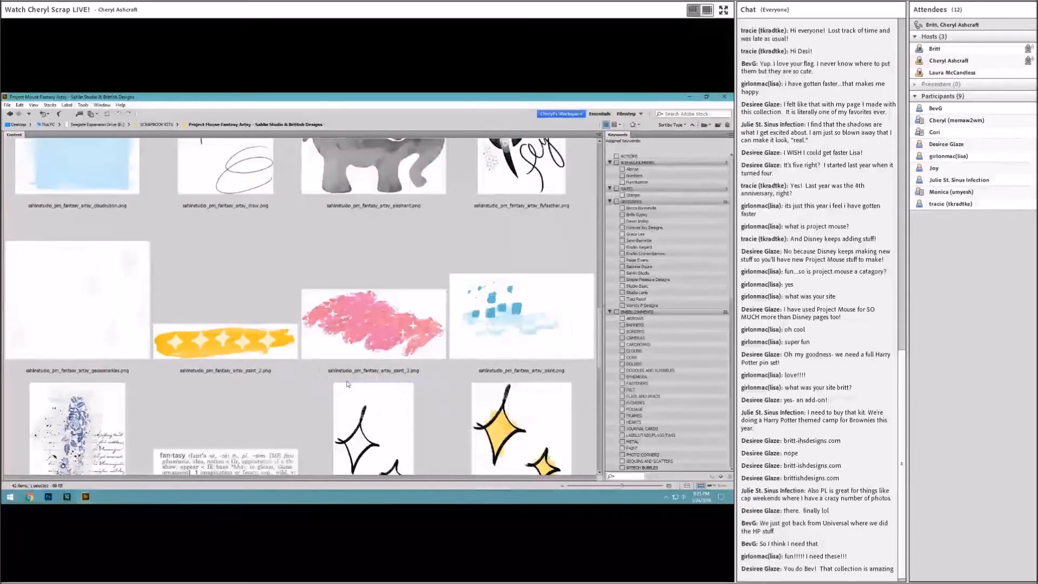
{"action": "scroll", "coordinate": [347, 383], "scroll_direction": "up", "scroll_amount": 3}
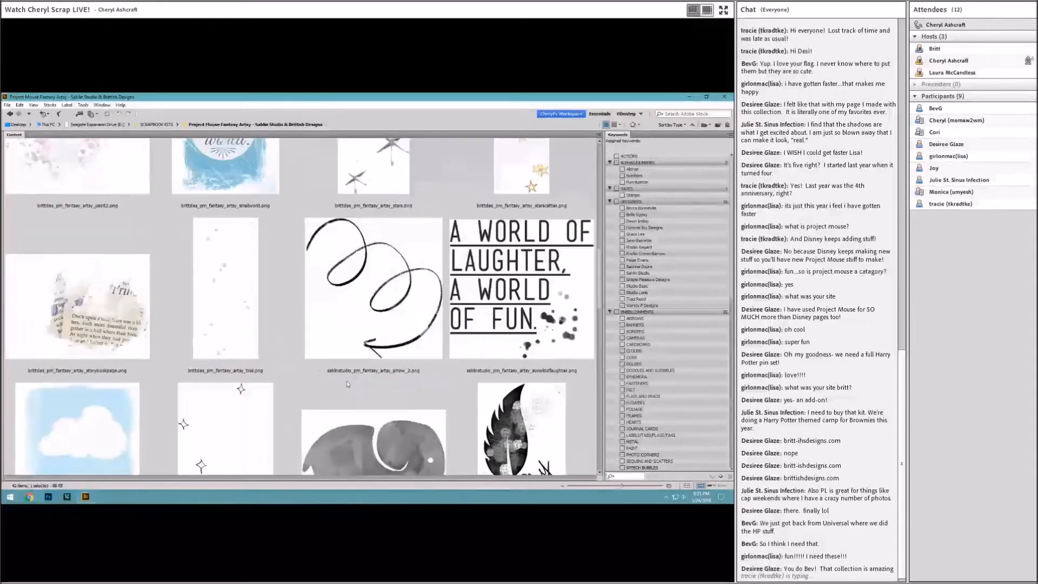
{"action": "left_click", "coordinate": [211, 280]}
{"action": "left_click_drag", "start_coordinate": [210, 280], "coordinate": [364, 199]}
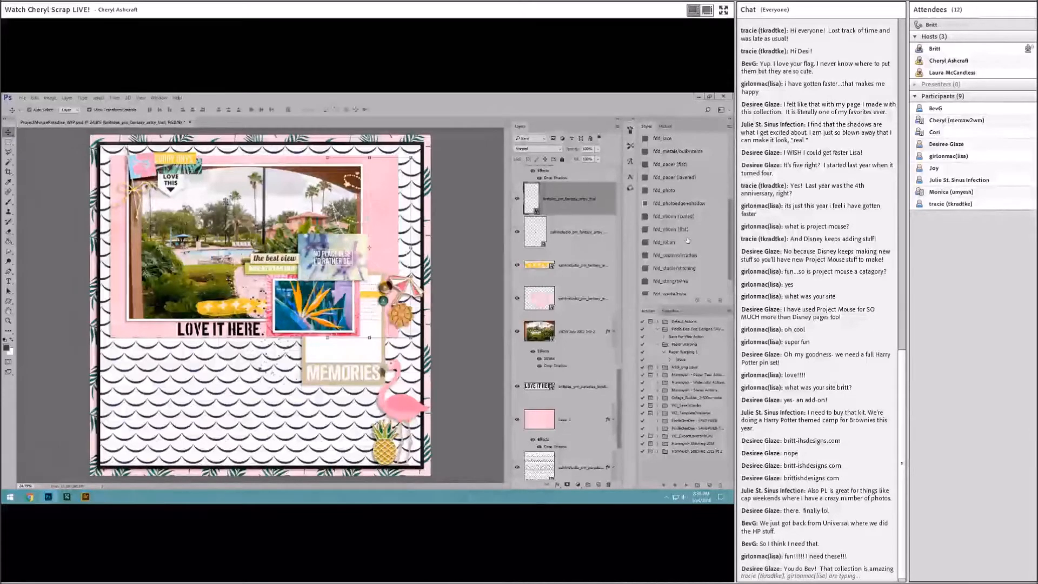
{"action": "left_click", "coordinate": [671, 246]}
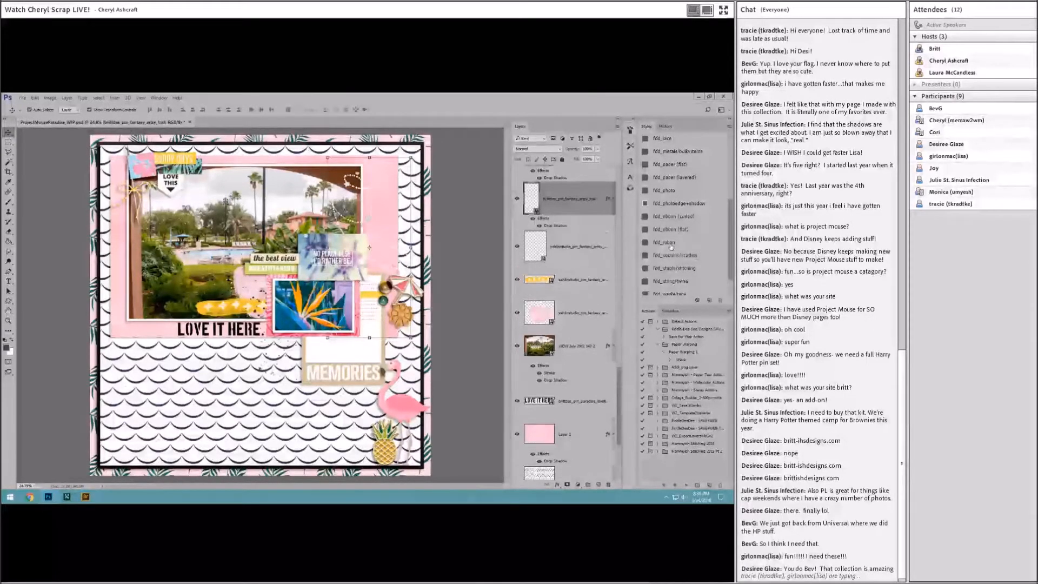
{"action": "scroll", "coordinate": [369, 247], "scroll_direction": "up", "scroll_amount": 3}
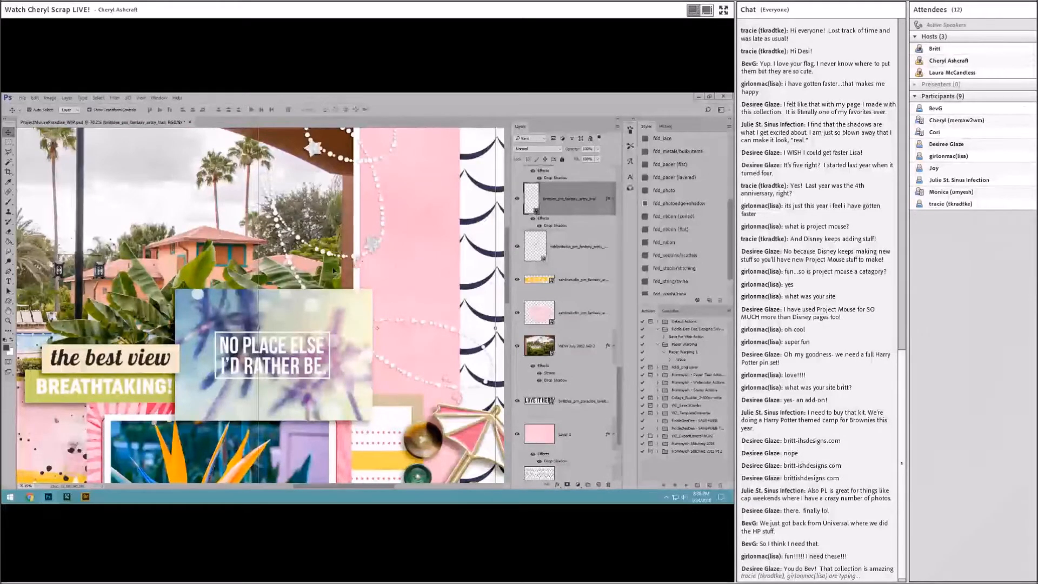
{"action": "scroll", "coordinate": [316, 341], "scroll_direction": "down", "scroll_amount": 3}
{"action": "scroll", "coordinate": [316, 344], "scroll_direction": "down", "scroll_amount": 2}
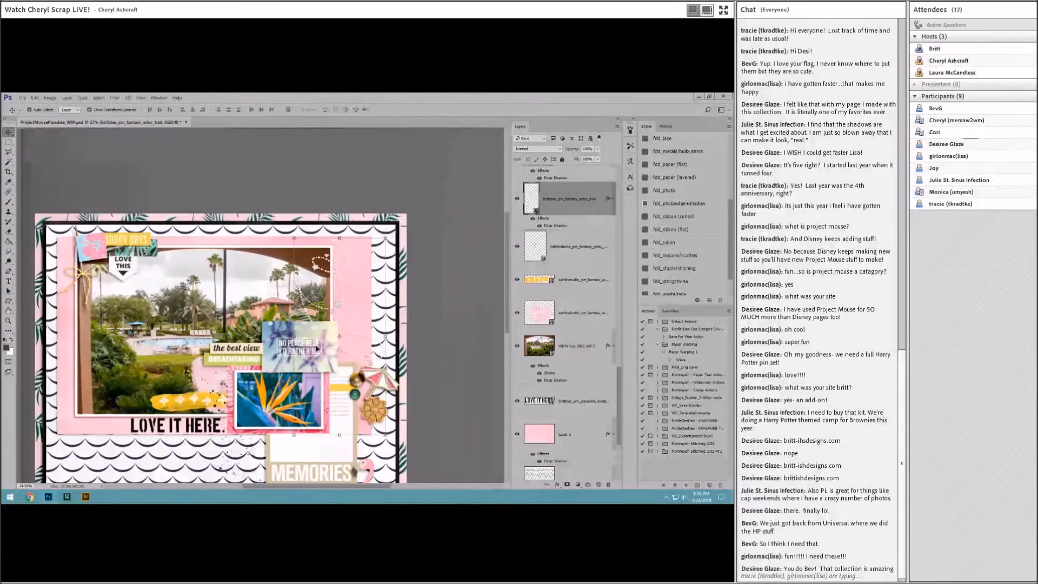
From Adobe Bridge, add the gold star scatter beside the large photo, apply the fdd_rubon style and layer it just above the pink paper
{"action": "key", "text": "alt+Tab"}
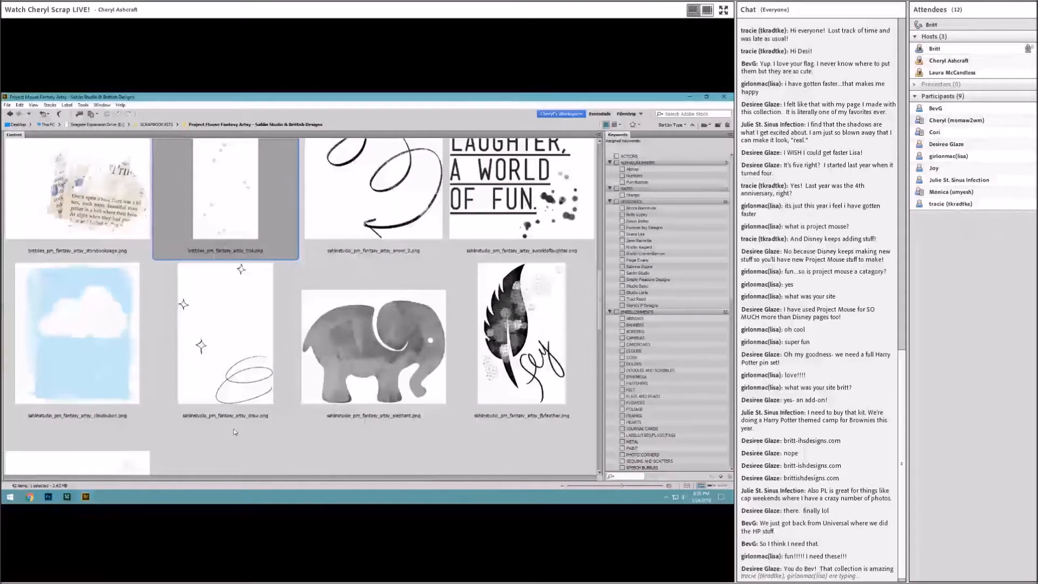
{"action": "scroll", "coordinate": [268, 406], "scroll_direction": "up", "scroll_amount": 2}
{"action": "scroll", "coordinate": [268, 406], "scroll_direction": "up", "scroll_amount": 2}
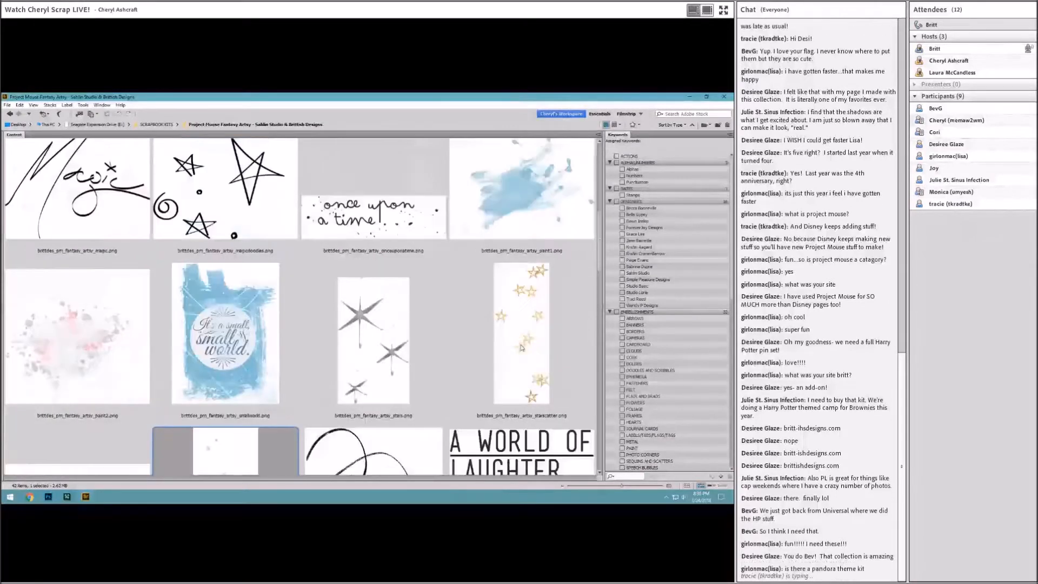
{"action": "left_click_drag", "start_coordinate": [516, 331], "coordinate": [372, 202]}
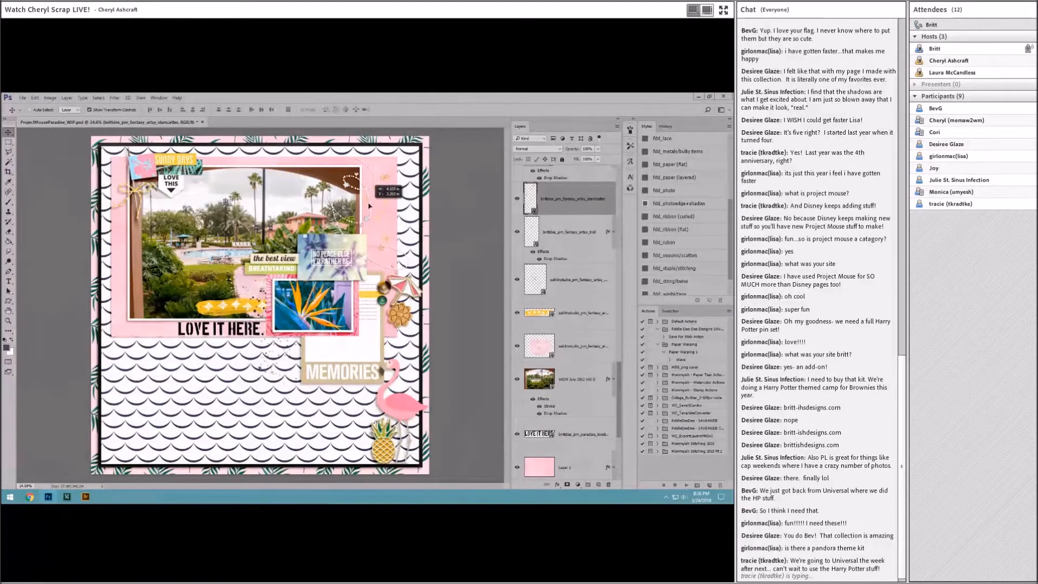
{"action": "left_click", "coordinate": [670, 243]}
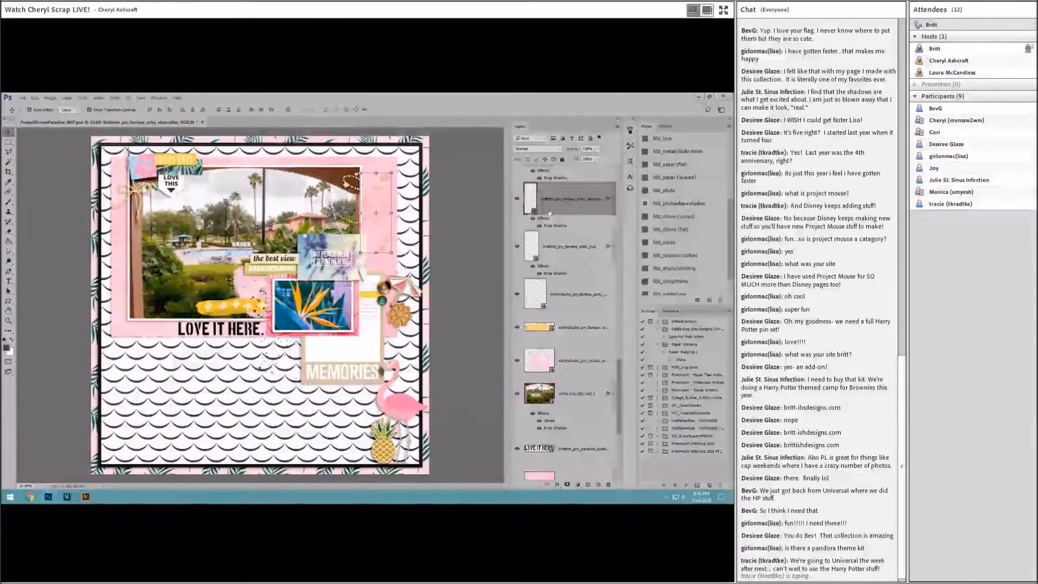
{"action": "left_click_drag", "start_coordinate": [562, 196], "coordinate": [554, 382]}
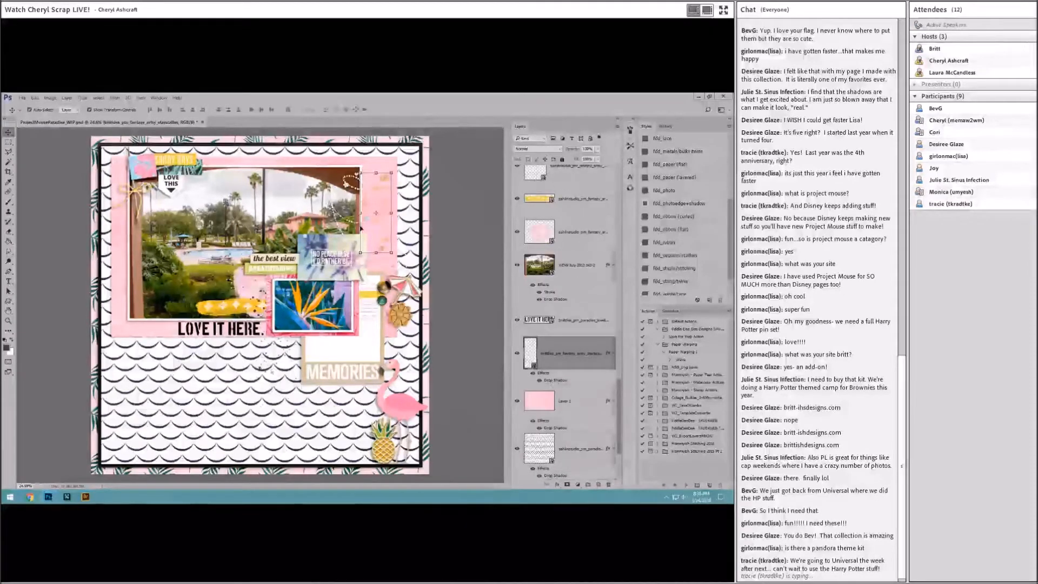
{"action": "left_click_drag", "start_coordinate": [389, 180], "coordinate": [388, 182]}
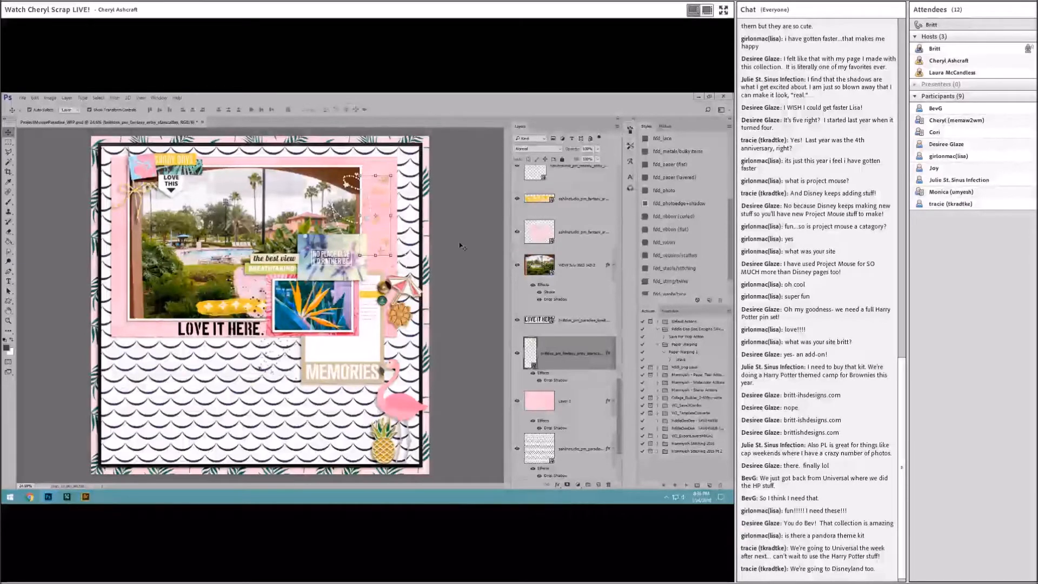
{"action": "scroll", "coordinate": [247, 212], "scroll_direction": "up", "scroll_amount": 1}
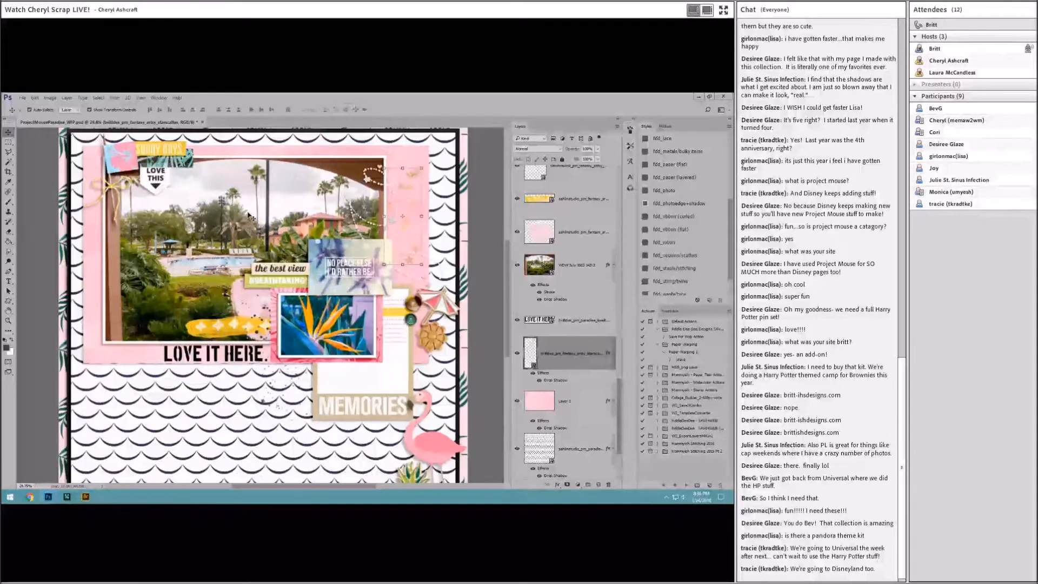
Add the white fantasy_artsy_paint2 splatter from Adobe Bridge beneath the pink paper, with a second splatter placed at the page's upper-left area
{"action": "scroll", "coordinate": [248, 216], "scroll_direction": "down", "scroll_amount": 1}
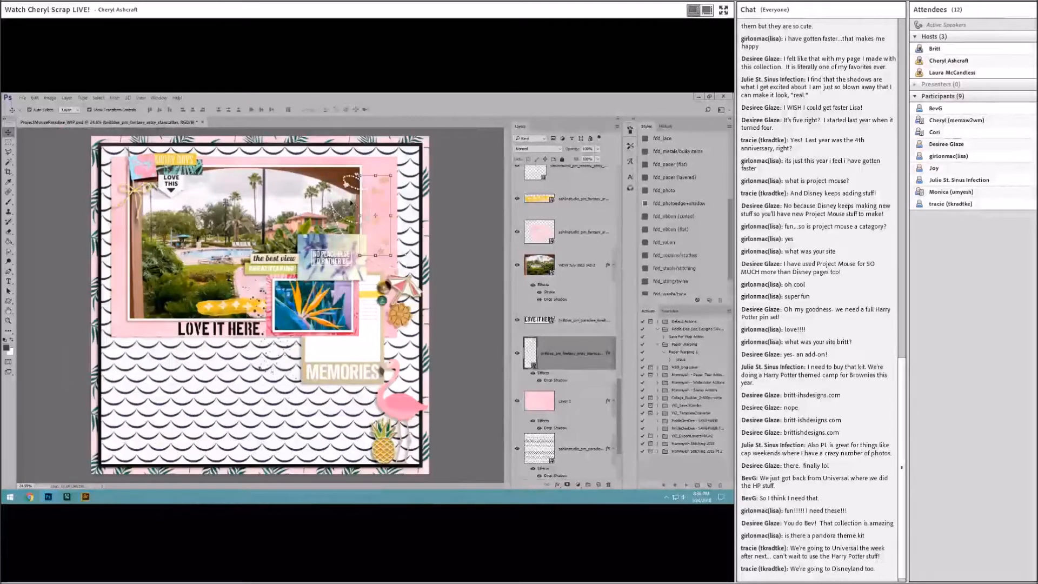
{"action": "key", "text": "alt+Tab"}
{"action": "scroll", "coordinate": [307, 344], "scroll_direction": "up", "scroll_amount": 1}
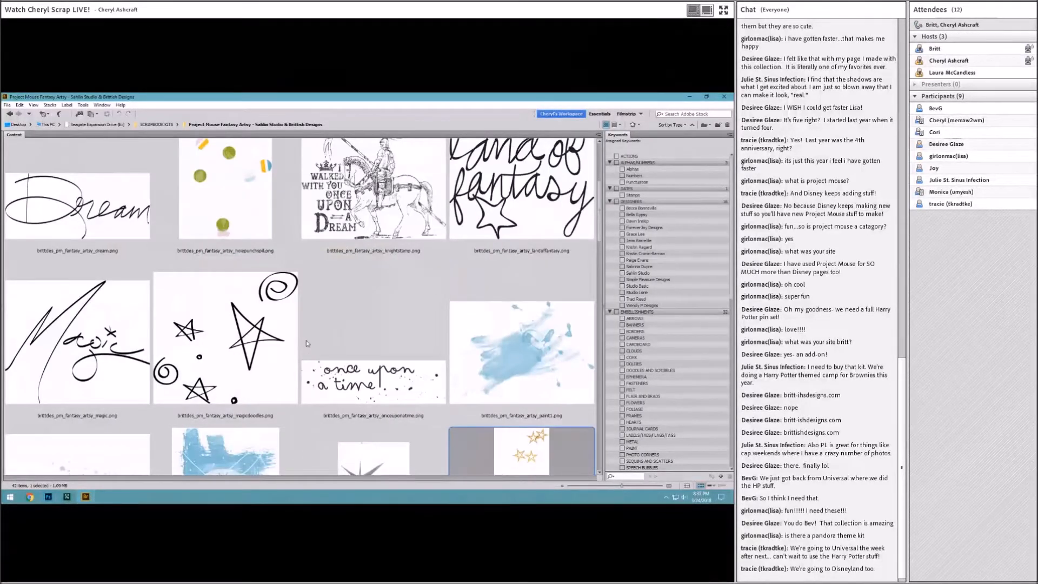
{"action": "scroll", "coordinate": [307, 343], "scroll_direction": "down", "scroll_amount": 1}
{"action": "mouse_move", "coordinate": [67, 408]}
{"action": "left_mouse_down"}
{"action": "mouse_move", "coordinate": [50, 497]}
{"action": "mouse_move", "coordinate": [141, 440]}
{"action": "mouse_move", "coordinate": [259, 304]}
{"action": "left_mouse_up"}
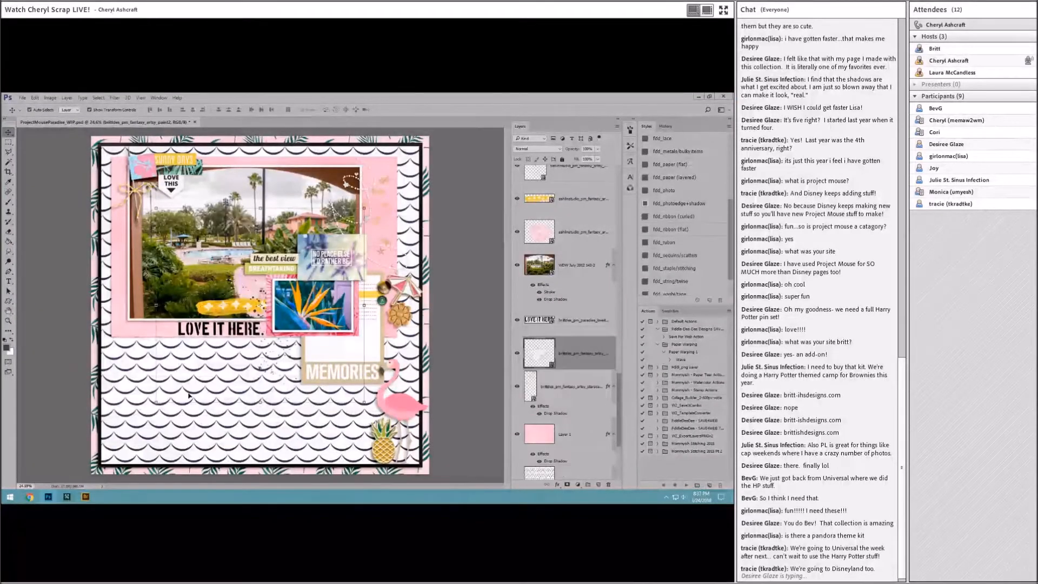
{"action": "mouse_move", "coordinate": [543, 361]}
{"action": "left_mouse_down"}
{"action": "mouse_move", "coordinate": [540, 411]}
{"action": "mouse_move", "coordinate": [526, 350]}
{"action": "left_mouse_up"}
{"action": "mouse_move", "coordinate": [198, 327]}
{"action": "left_mouse_down"}
{"action": "mouse_move", "coordinate": [262, 336]}
{"action": "mouse_move", "coordinate": [293, 358]}
{"action": "mouse_move", "coordinate": [243, 349]}
{"action": "mouse_move", "coordinate": [139, 206]}
{"action": "mouse_move", "coordinate": [138, 163]}
{"action": "mouse_move", "coordinate": [100, 138]}
{"action": "mouse_move", "coordinate": [112, 166]}
{"action": "left_mouse_up"}
Move the upper-left splatter beneath the other paint layer, clip it to the scalloped paper, and position the remaining paint beside the MEMORIES card
{"action": "key", "text": "ctrl+alt+g"}
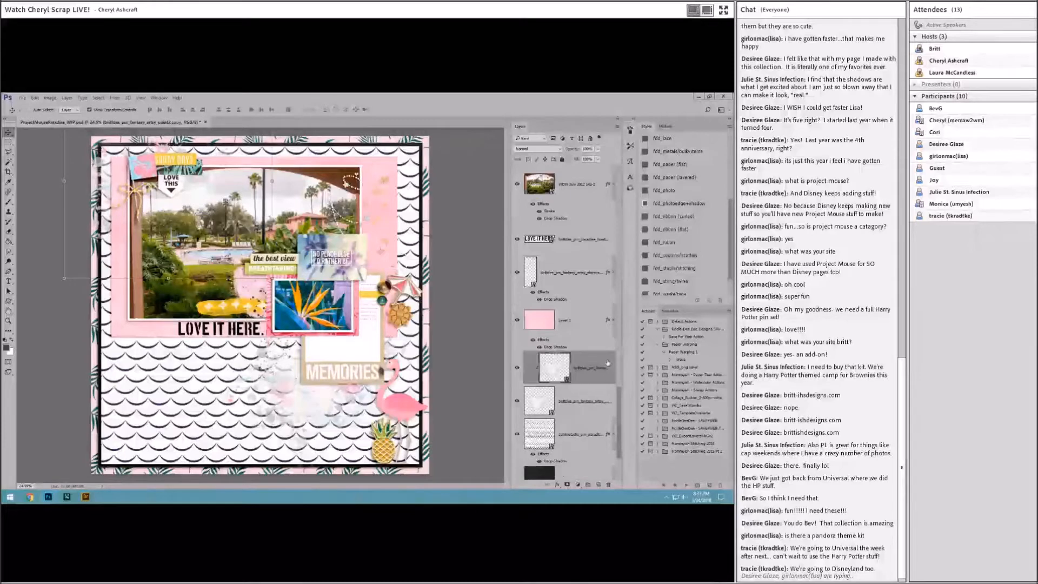
{"action": "left_click_drag", "start_coordinate": [582, 363], "coordinate": [582, 401]}
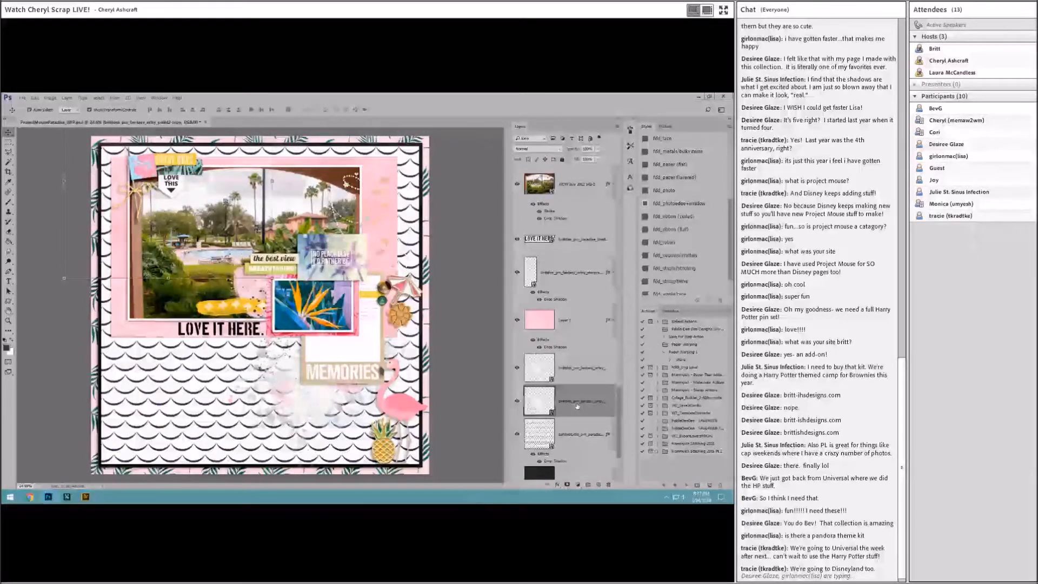
{"action": "key", "text": "ctrl+alt+g"}
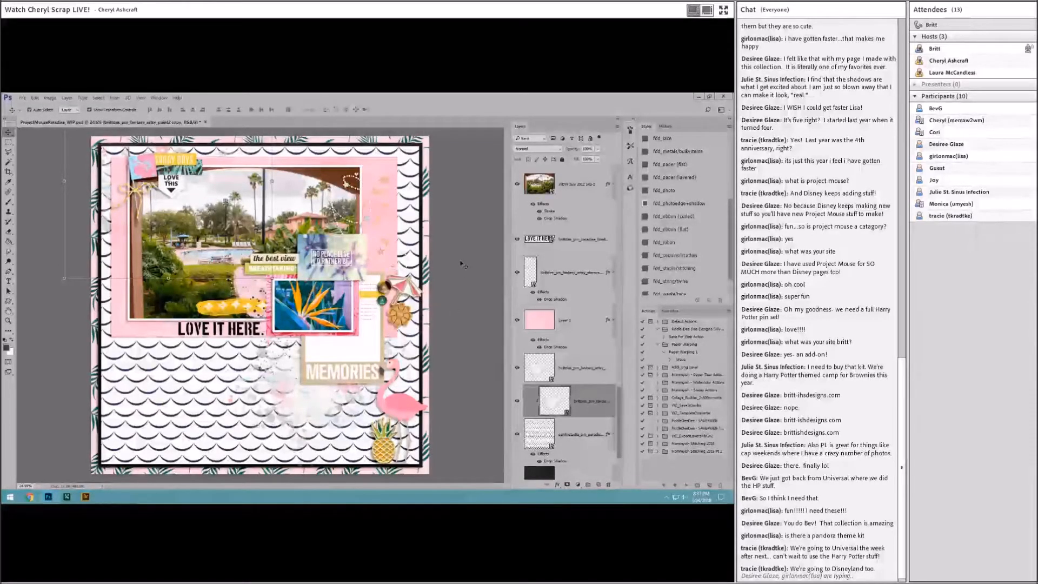
{"action": "mouse_move", "coordinate": [306, 412]}
{"action": "left_mouse_down"}
{"action": "mouse_move", "coordinate": [327, 395]}
{"action": "mouse_move", "coordinate": [316, 395]}
{"action": "left_mouse_up"}
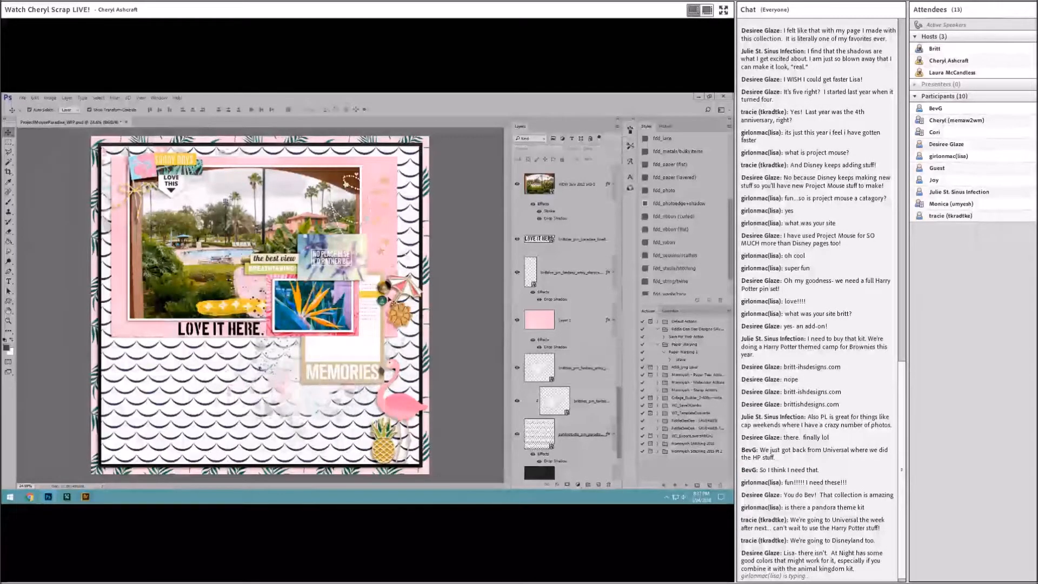
From the Project Mouse Fantasy Pins kit in Adobe Bridge, add the CLASSIC pin just below MEMORIES and apply the fdd_paper (layered) style
{"action": "left_click", "coordinate": [86, 496]}
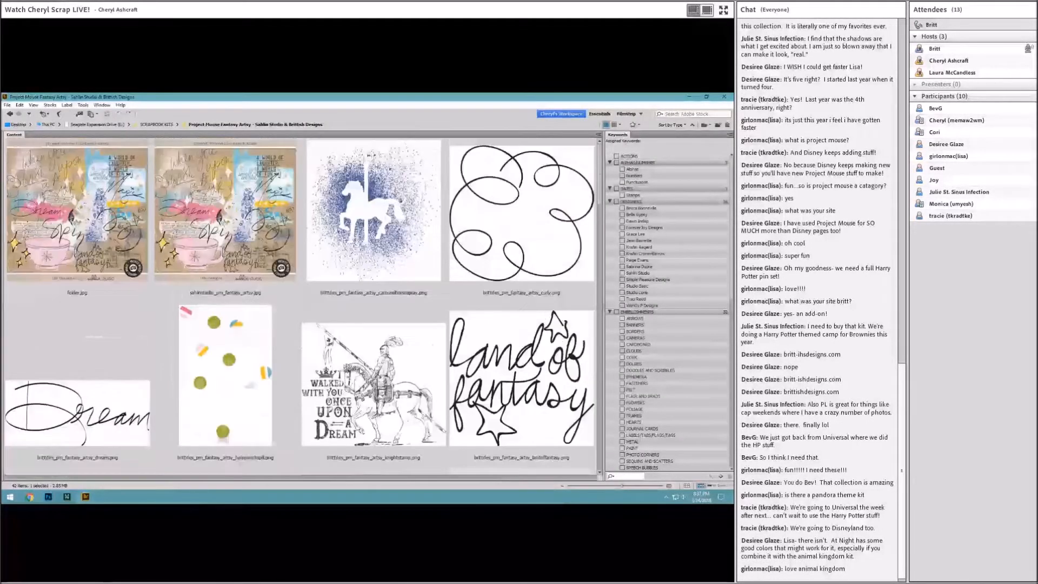
{"action": "left_click", "coordinate": [167, 124]}
{"action": "scroll", "coordinate": [312, 308], "scroll_direction": "down", "scroll_amount": 5}
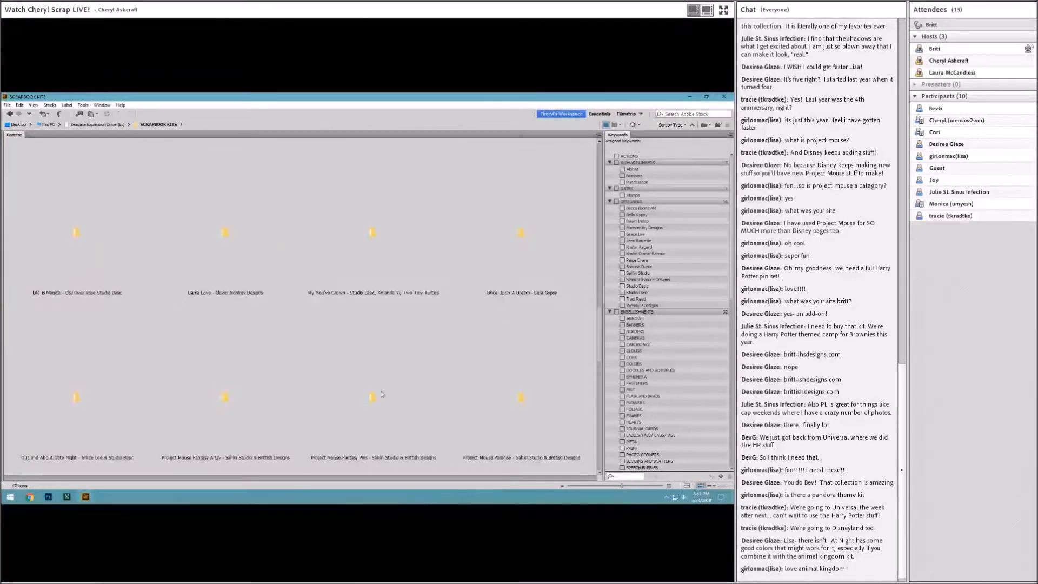
{"action": "double_click", "coordinate": [399, 421]}
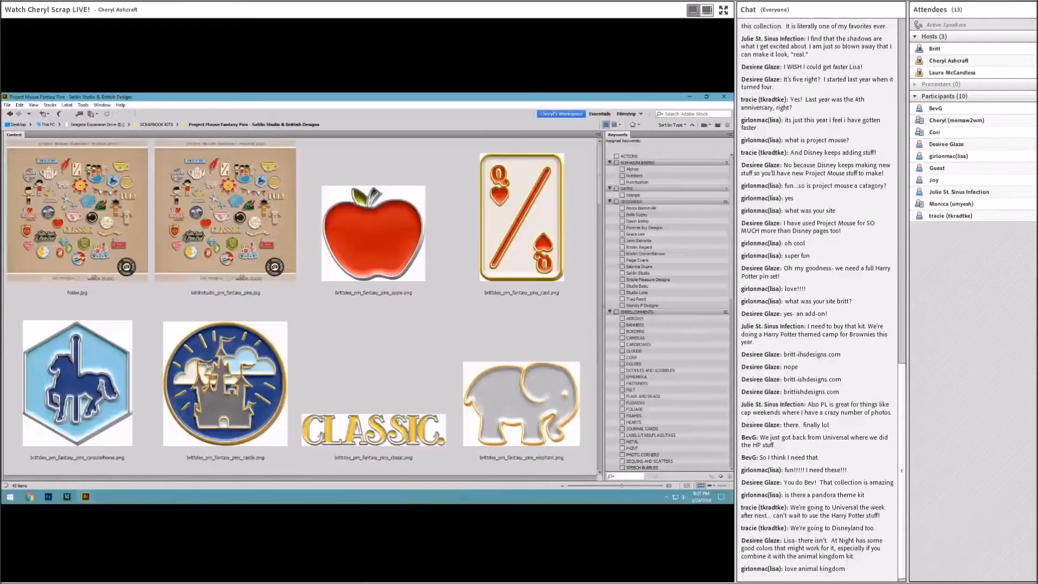
{"action": "left_click", "coordinate": [408, 384]}
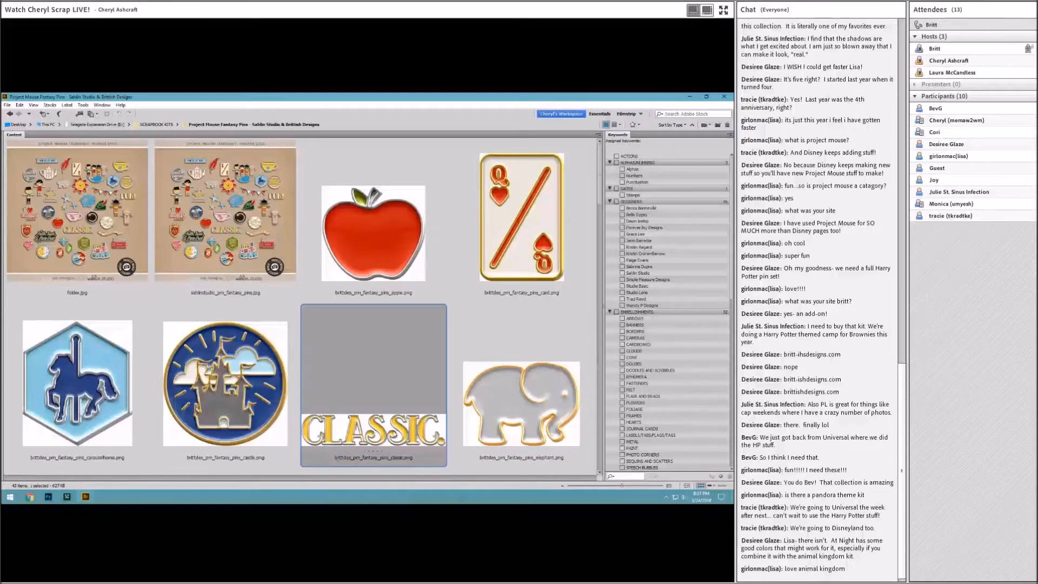
{"action": "scroll", "coordinate": [405, 414], "scroll_direction": "down", "scroll_amount": 3}
{"action": "scroll", "coordinate": [403, 405], "scroll_direction": "up", "scroll_amount": 2}
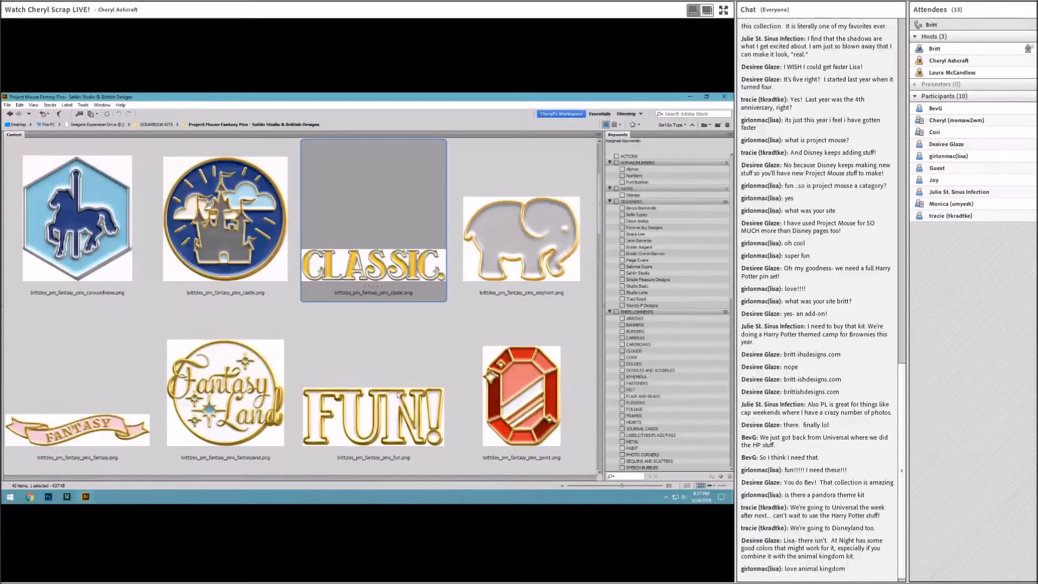
{"action": "left_click_drag", "start_coordinate": [373, 265], "coordinate": [163, 420]}
{"action": "left_click_drag", "start_coordinate": [235, 336], "coordinate": [369, 395]}
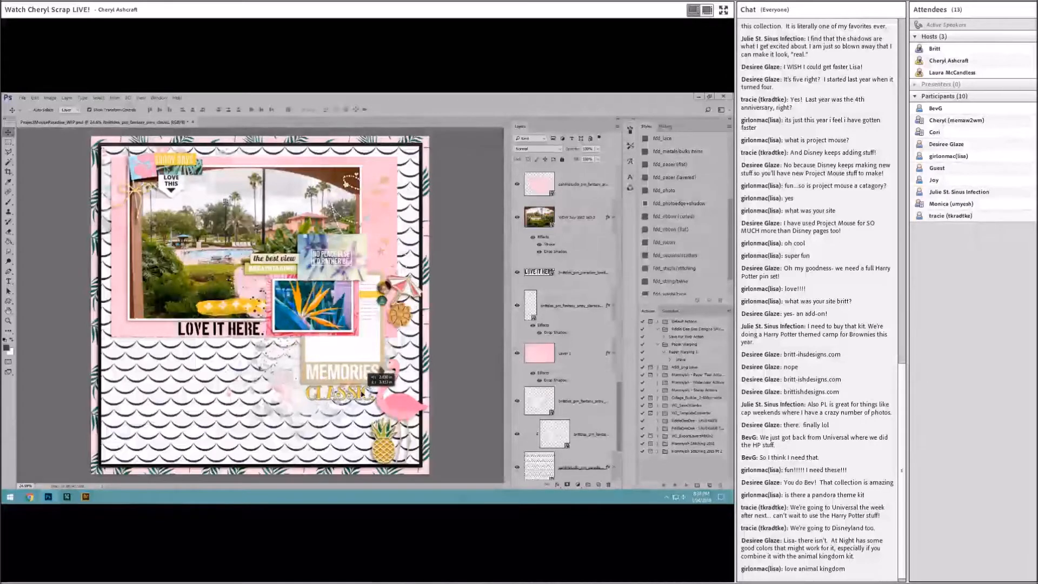
{"action": "left_click", "coordinate": [680, 178]}
{"action": "mouse_move", "coordinate": [354, 393]}
{"action": "left_mouse_down"}
{"action": "mouse_move", "coordinate": [354, 355]}
{"action": "mouse_move", "coordinate": [354, 389]}
{"action": "left_mouse_up"}
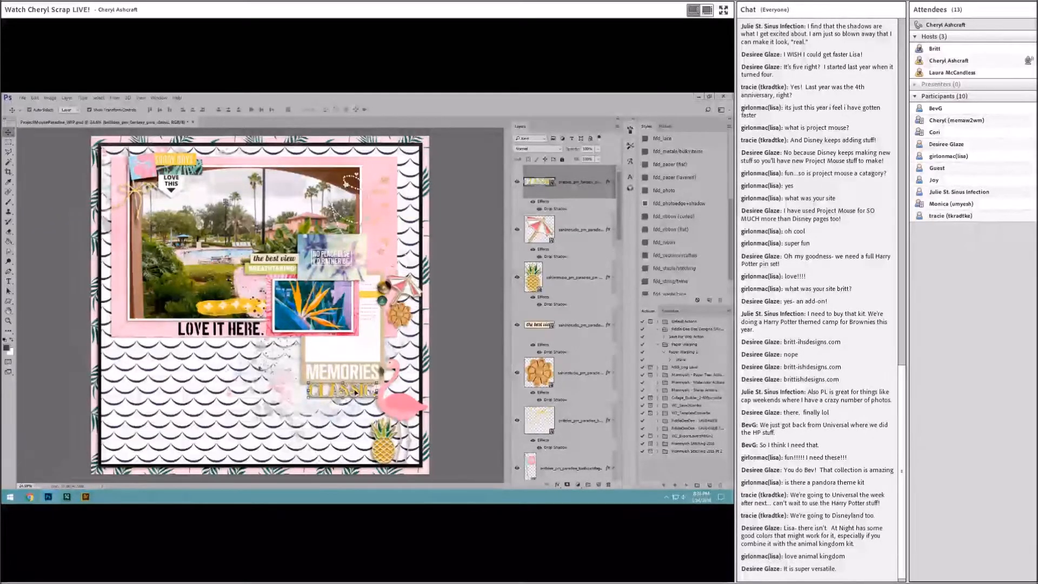
From Adobe Bridge, add the round today pin beside the flower photo, apply the fdd_paper (layered) style and scale it down
{"action": "left_click", "coordinate": [85, 496]}
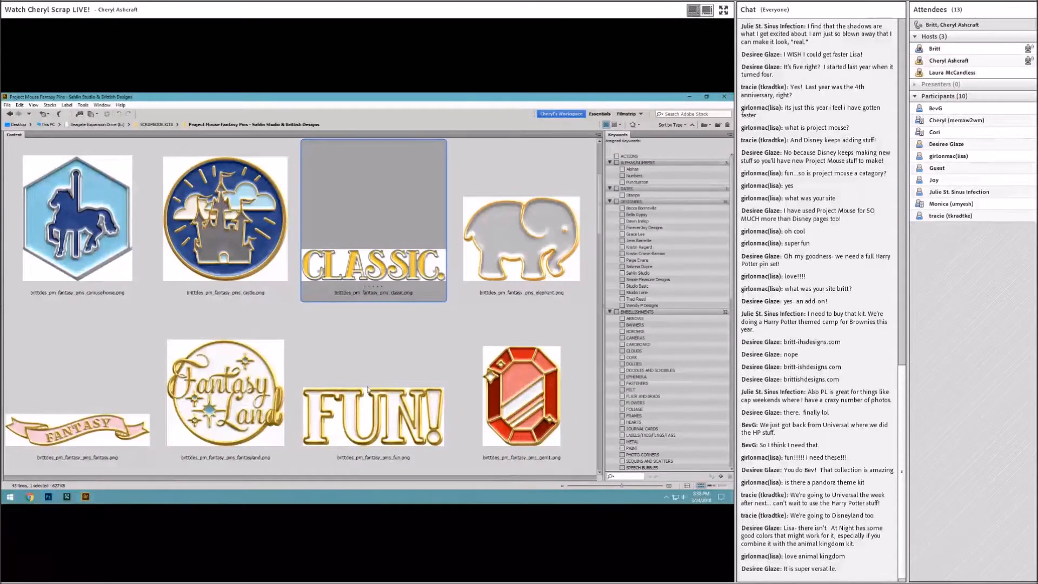
{"action": "scroll", "coordinate": [367, 389], "scroll_direction": "down", "scroll_amount": 3}
{"action": "scroll", "coordinate": [372, 394], "scroll_direction": "down", "scroll_amount": 3}
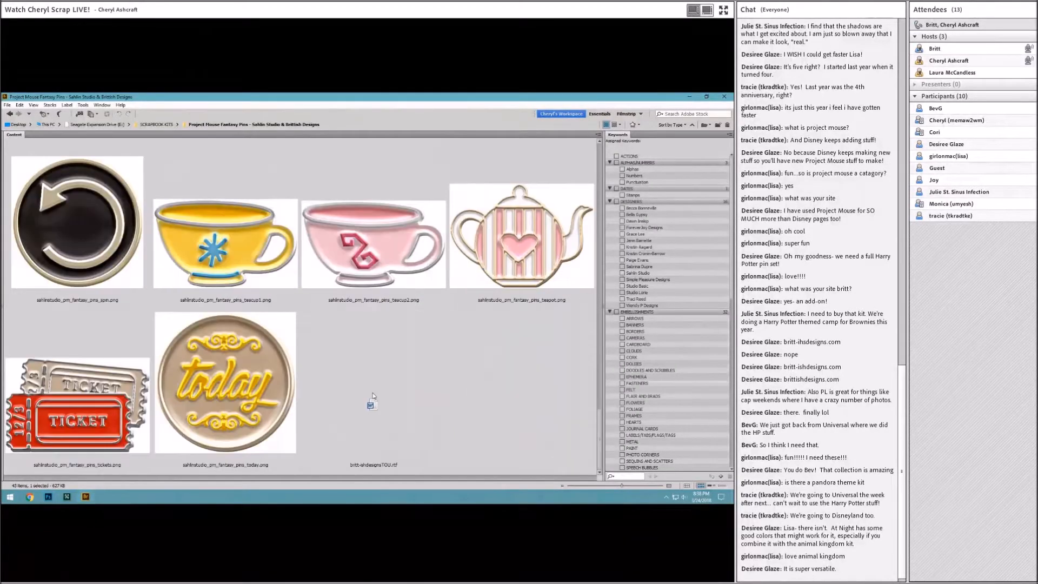
{"action": "left_click_drag", "start_coordinate": [237, 396], "coordinate": [200, 384]}
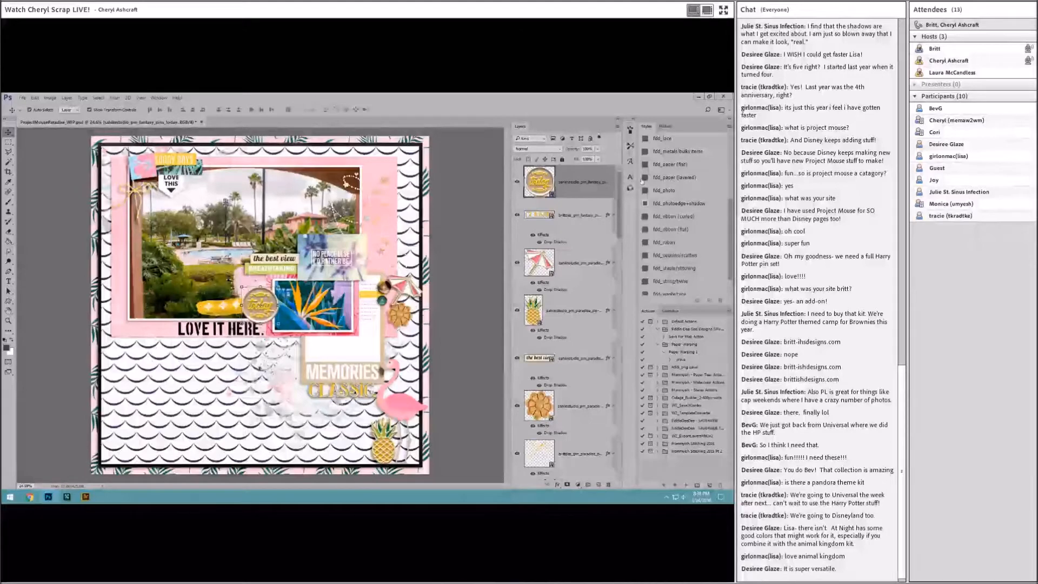
{"action": "left_click", "coordinate": [678, 178]}
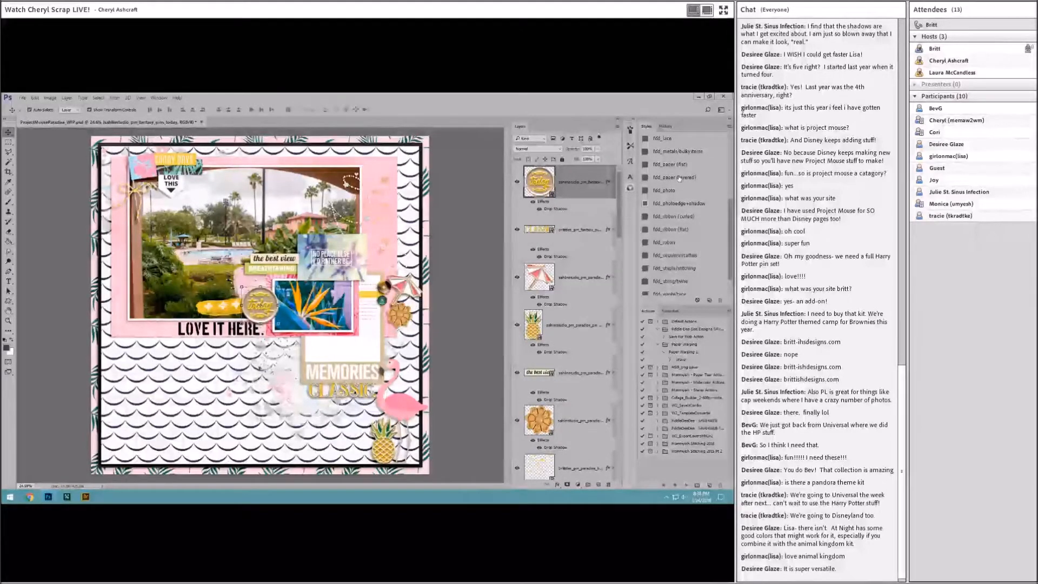
{"action": "left_click_drag", "start_coordinate": [278, 287], "coordinate": [265, 300]}
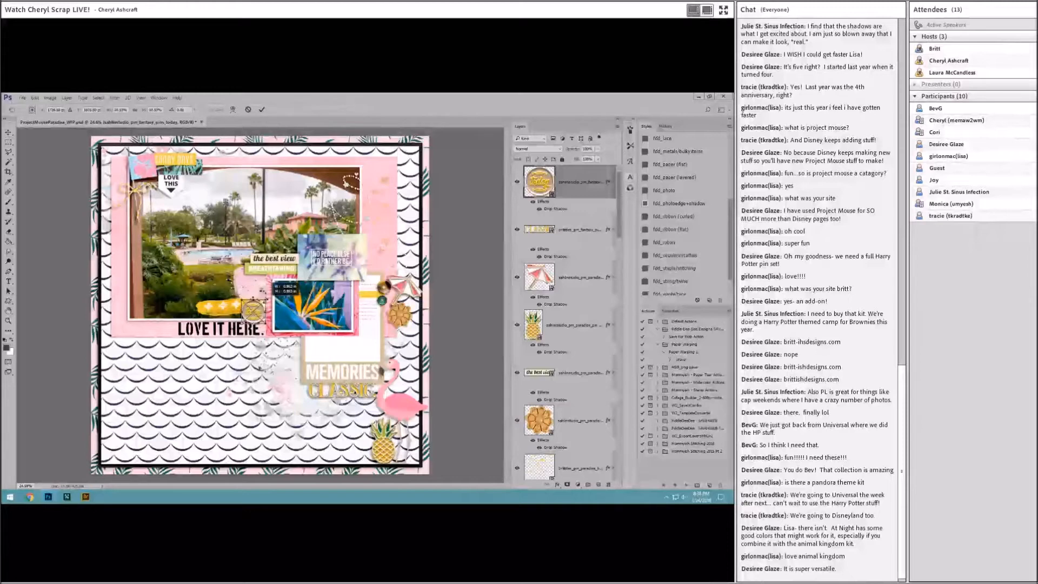
{"action": "left_click", "coordinate": [261, 110]}
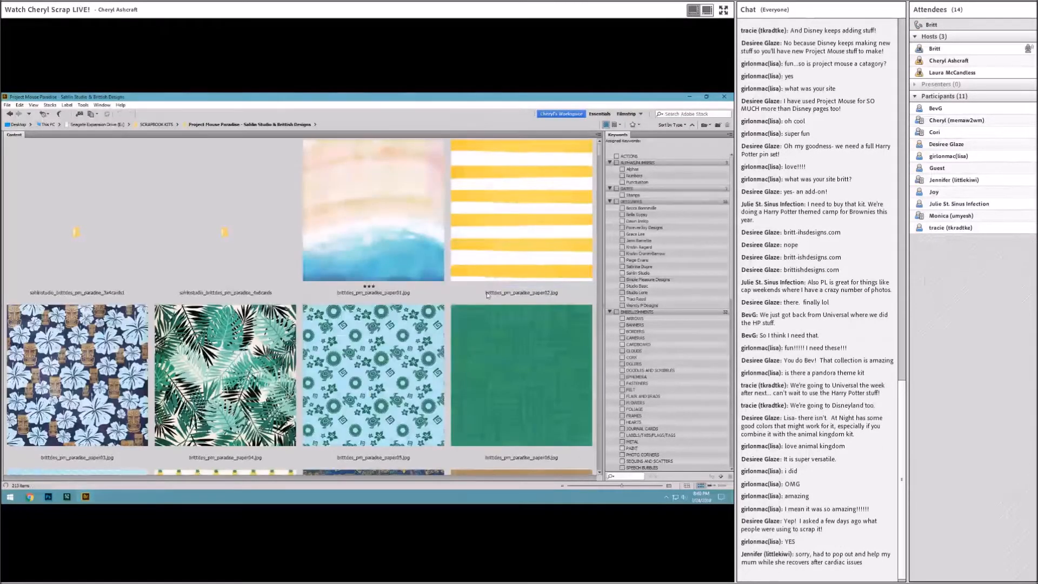
Shrink the thumbnails in the Project Mouse Paradise kit and add the yellow sun flair badge to the page beside the flower photo
{"action": "scroll", "coordinate": [542, 442], "scroll_direction": "down", "scroll_amount": 10}
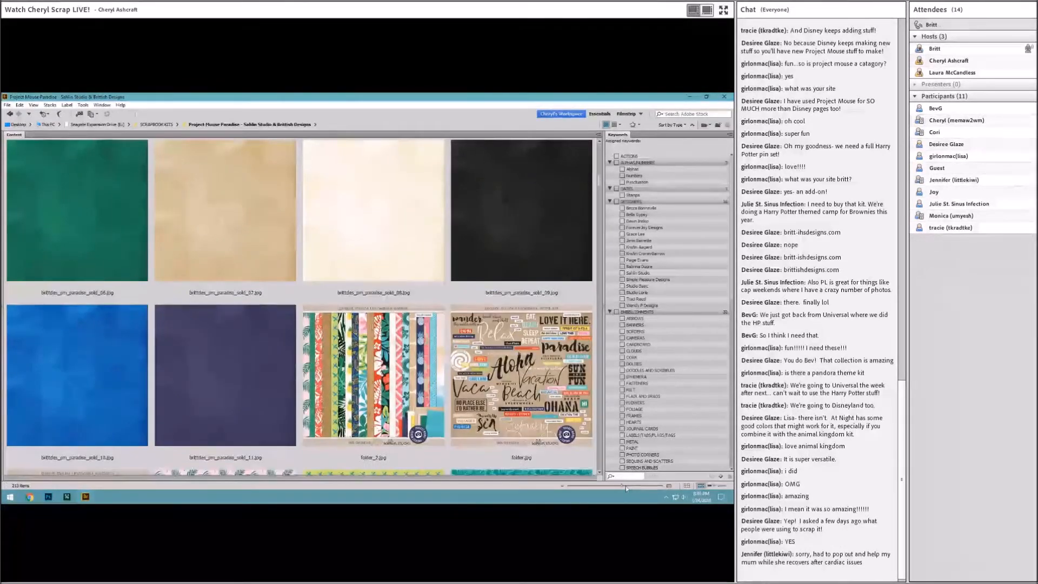
{"action": "left_click_drag", "start_coordinate": [625, 485], "coordinate": [605, 488]}
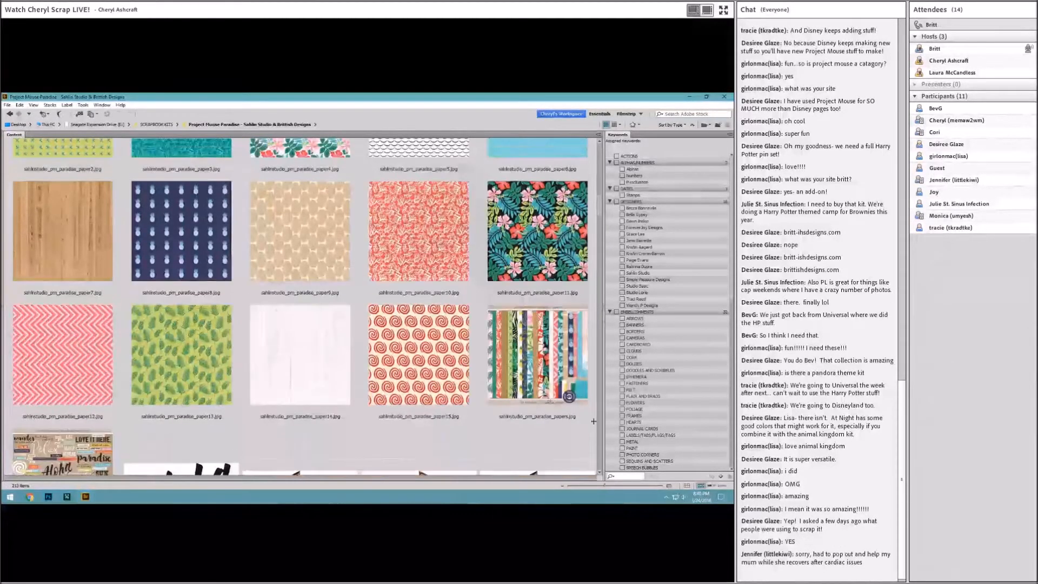
{"action": "scroll", "coordinate": [447, 337], "scroll_direction": "down", "scroll_amount": 3}
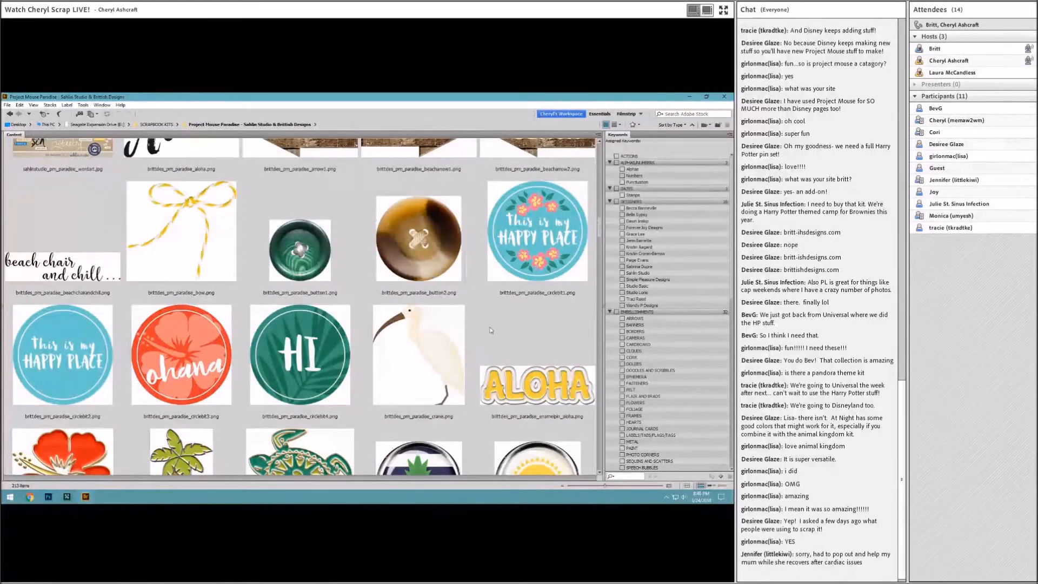
{"action": "scroll", "coordinate": [511, 326], "scroll_direction": "down", "scroll_amount": 1}
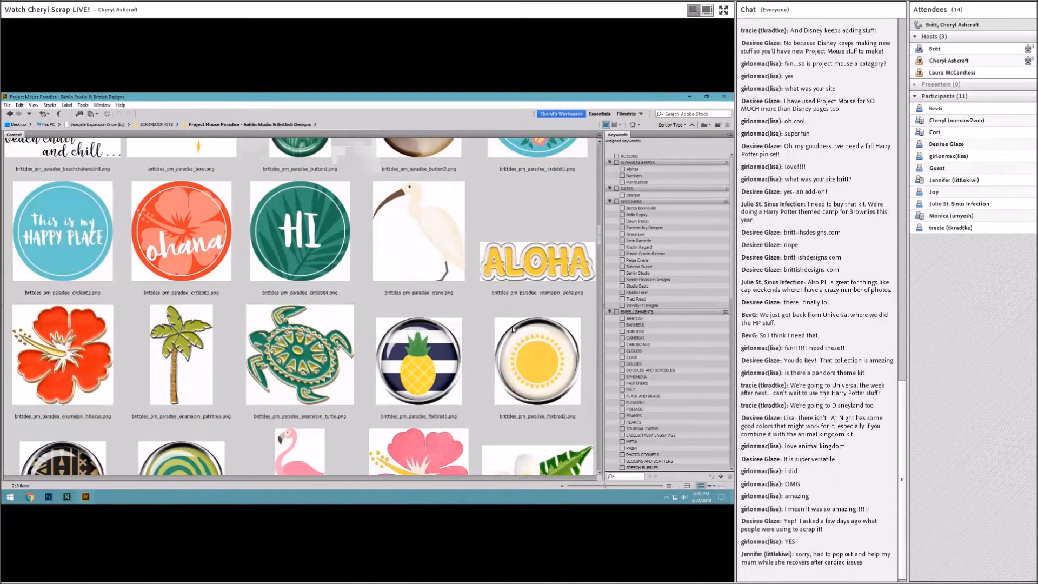
{"action": "scroll", "coordinate": [513, 329], "scroll_direction": "down", "scroll_amount": 1}
{"action": "scroll", "coordinate": [510, 327], "scroll_direction": "down", "scroll_amount": 1}
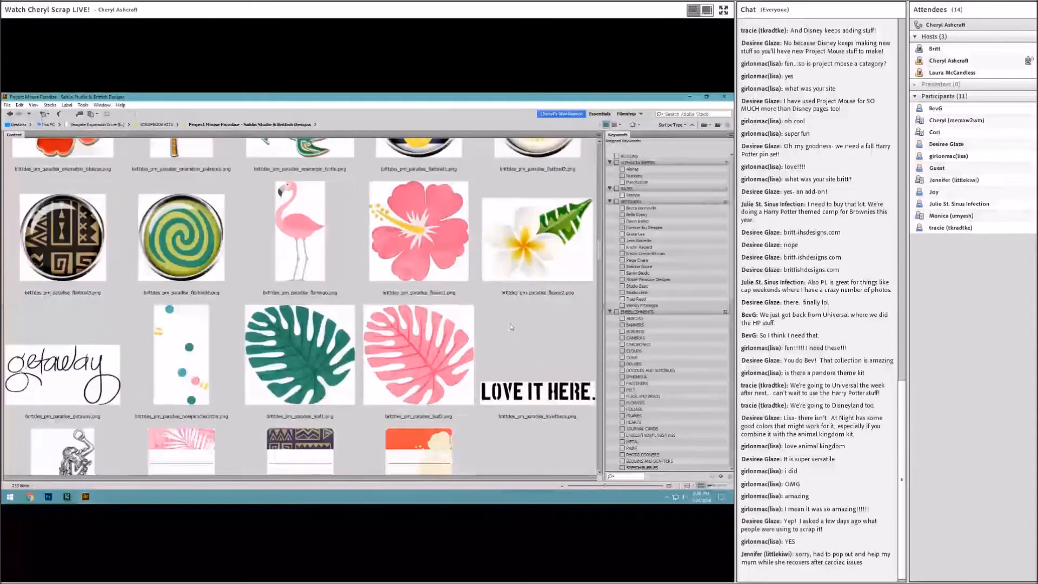
{"action": "scroll", "coordinate": [510, 325], "scroll_direction": "up", "scroll_amount": 1}
{"action": "left_click", "coordinate": [540, 255]}
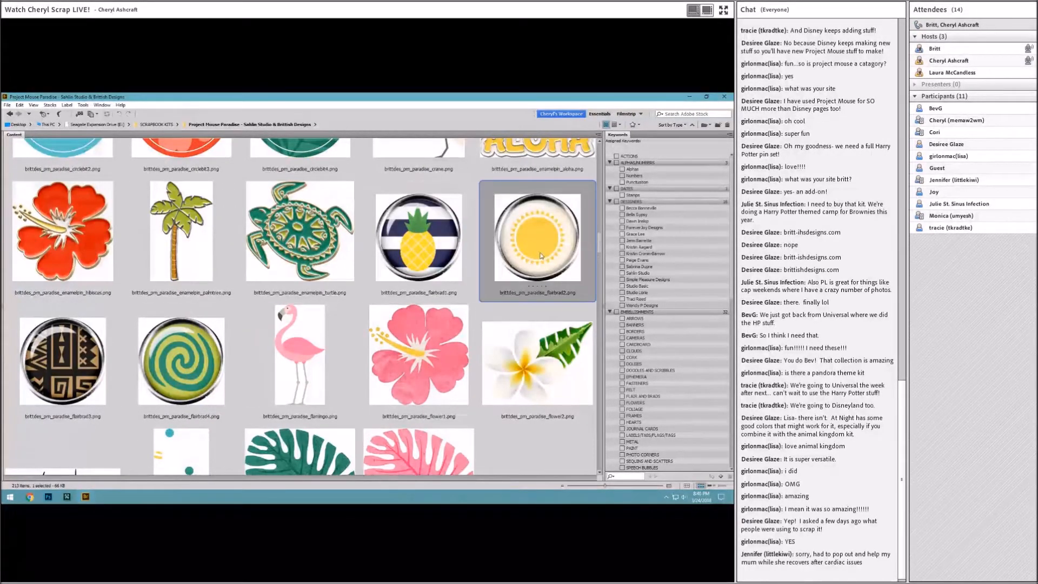
{"action": "left_click_drag", "start_coordinate": [546, 260], "coordinate": [260, 305]}
Apply the fdd_flair style to the sun badge, scale it down and place it beside the base of the pineapple
{"action": "scroll", "coordinate": [682, 165], "scroll_direction": "up", "scroll_amount": 3}
{"action": "scroll", "coordinate": [682, 165], "scroll_direction": "up", "scroll_amount": 1}
{"action": "left_click", "coordinate": [676, 165]}
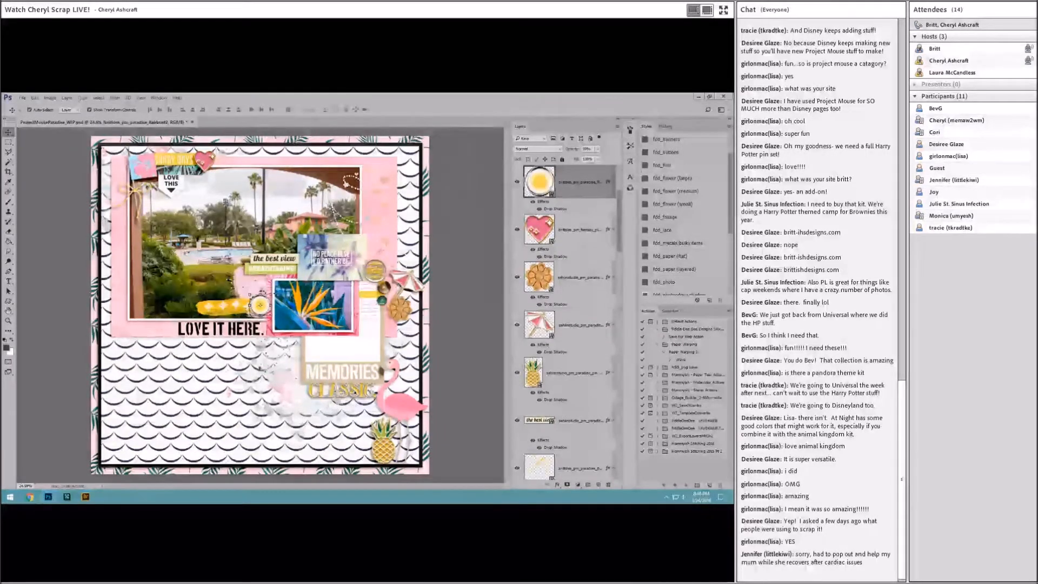
{"action": "key", "text": "ctrl+t"}
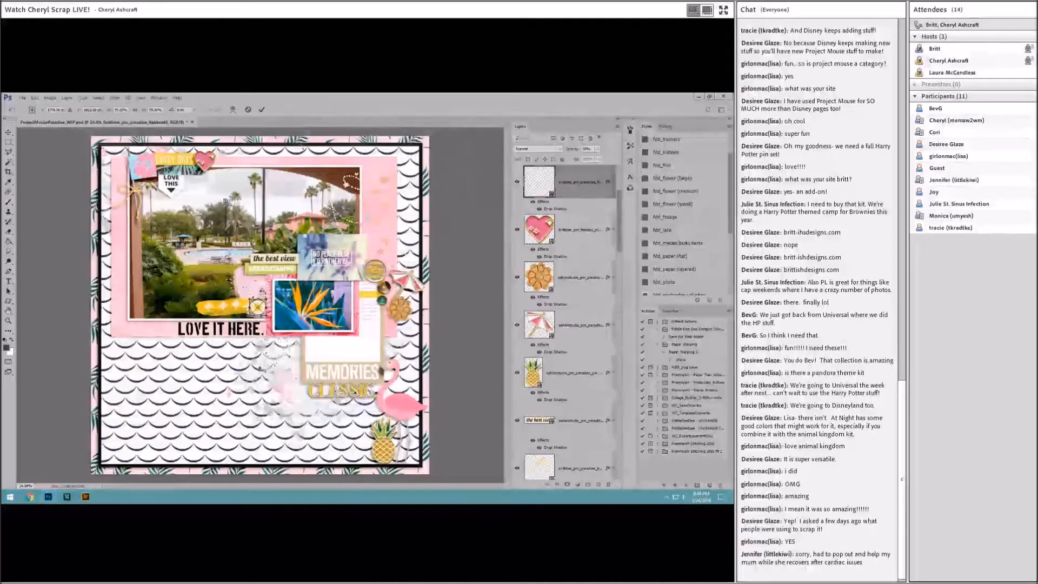
{"action": "left_click", "coordinate": [261, 110]}
{"action": "left_click_drag", "start_coordinate": [263, 310], "coordinate": [372, 457]}
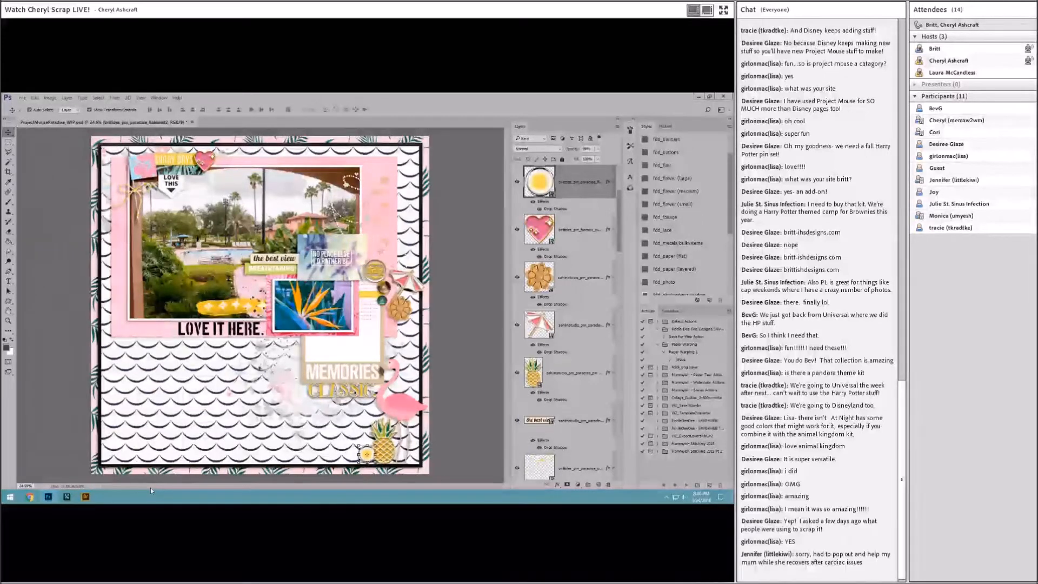
Add the pink monstera leaf from the Paradise kit in Adobe Bridge and apply the fdd_foliage style
{"action": "left_click", "coordinate": [85, 496]}
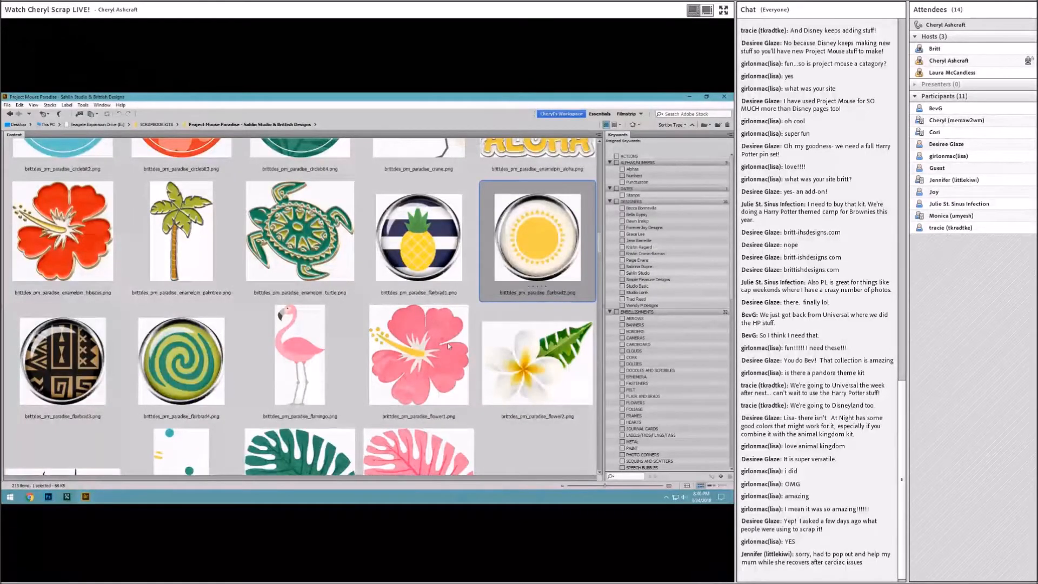
{"action": "scroll", "coordinate": [447, 343], "scroll_direction": "down", "scroll_amount": 2}
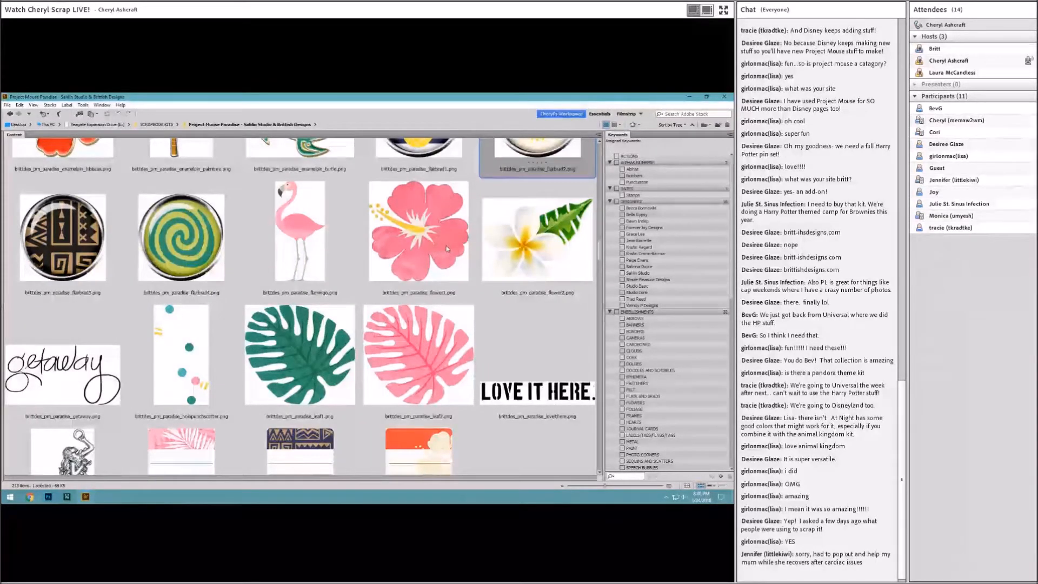
{"action": "scroll", "coordinate": [446, 248], "scroll_direction": "down", "scroll_amount": 2}
{"action": "scroll", "coordinate": [446, 248], "scroll_direction": "up", "scroll_amount": 2}
{"action": "left_click_drag", "start_coordinate": [420, 369], "coordinate": [232, 383]}
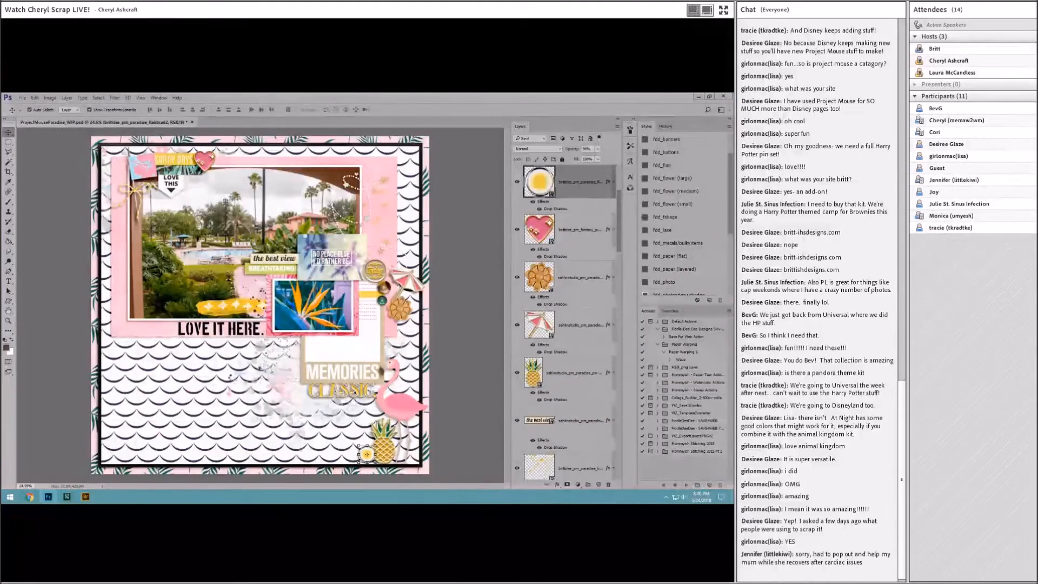
{"action": "left_click", "coordinate": [664, 217]}
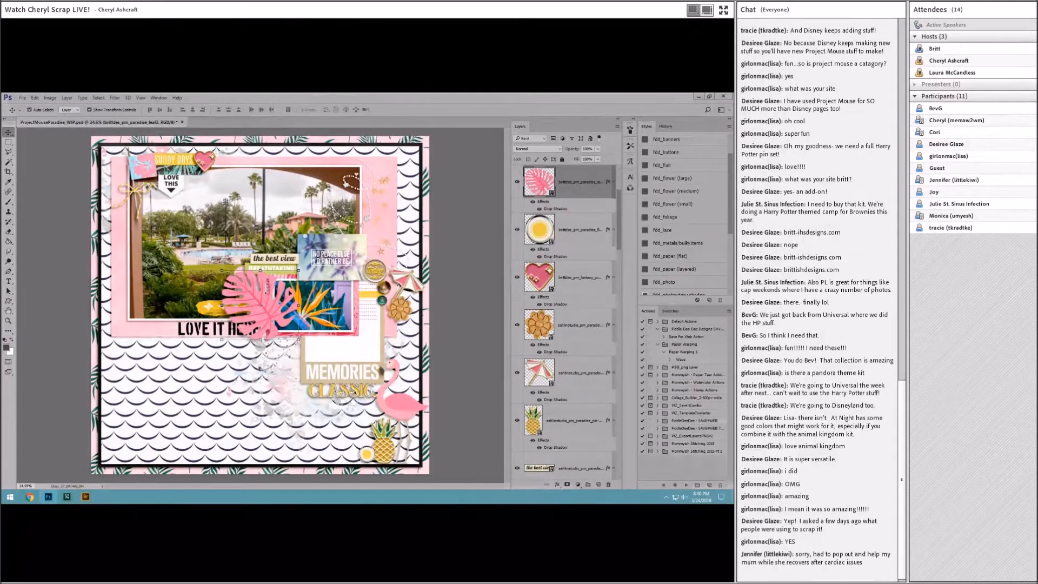
Scale down and rotate the pink leaf at the flower photo's lower-left corner, layering it directly beneath that photo
{"action": "left_click_drag", "start_coordinate": [254, 303], "coordinate": [298, 357]}
{"action": "left_click_drag", "start_coordinate": [330, 316], "coordinate": [254, 346]}
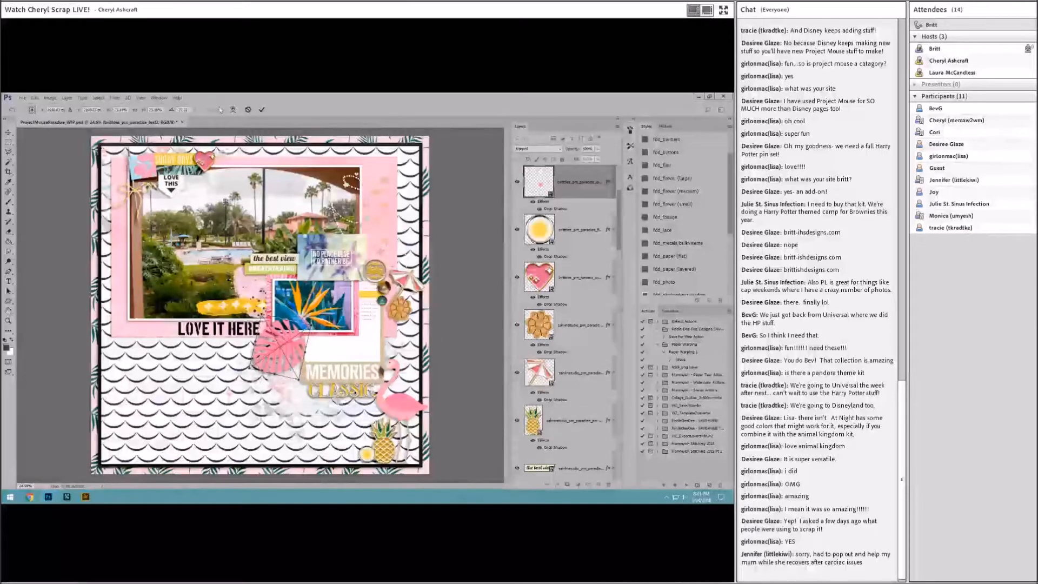
{"action": "left_click", "coordinate": [261, 110]}
{"action": "left_click_drag", "start_coordinate": [578, 181], "coordinate": [561, 385]}
{"action": "left_click_drag", "start_coordinate": [538, 502], "coordinate": [546, 416]}
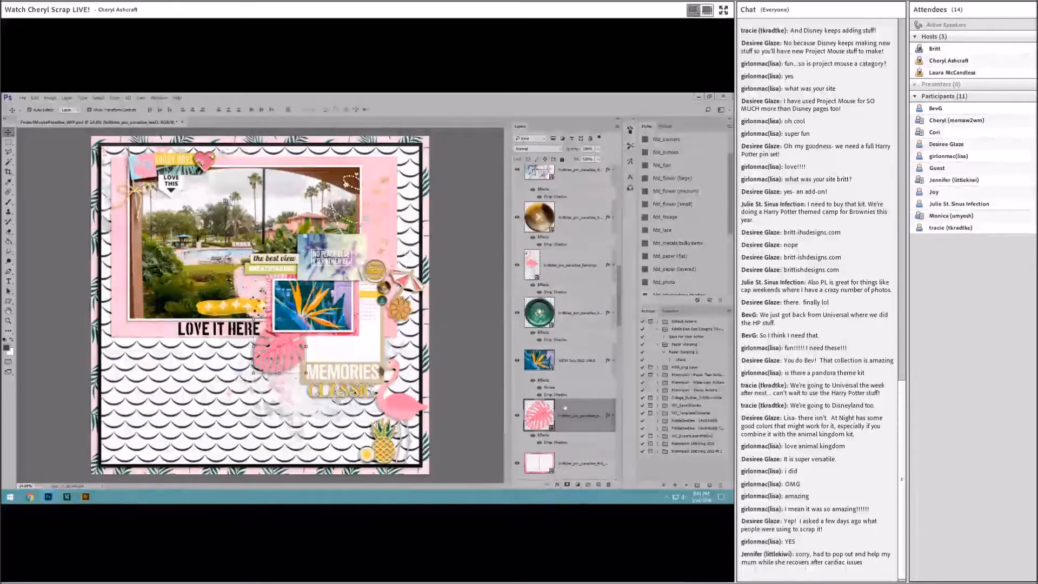
Move the pink leaf's layer beneath the LOVE IT HERE title and journaling strip, just above the pink paper, and nudge the leaf lower
{"action": "scroll", "coordinate": [562, 421], "scroll_direction": "down", "scroll_amount": 5}
{"action": "left_click_drag", "start_coordinate": [554, 443], "coordinate": [574, 296]}
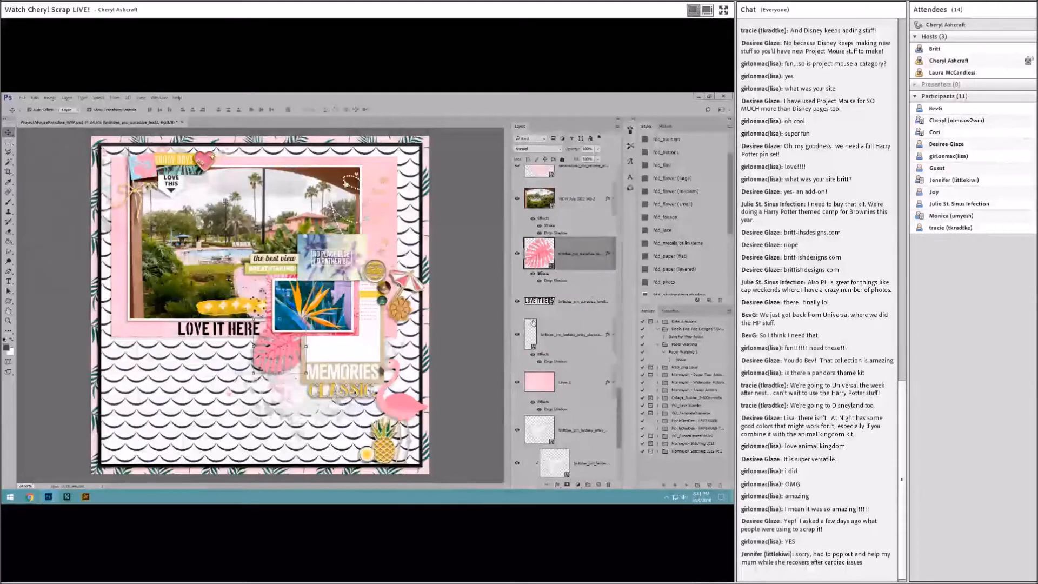
{"action": "key", "text": "ctrl+bracketleft"}
{"action": "key", "text": "ctrl+bracketleft"}
{"action": "left_click_drag", "start_coordinate": [286, 339], "coordinate": [280, 354]}
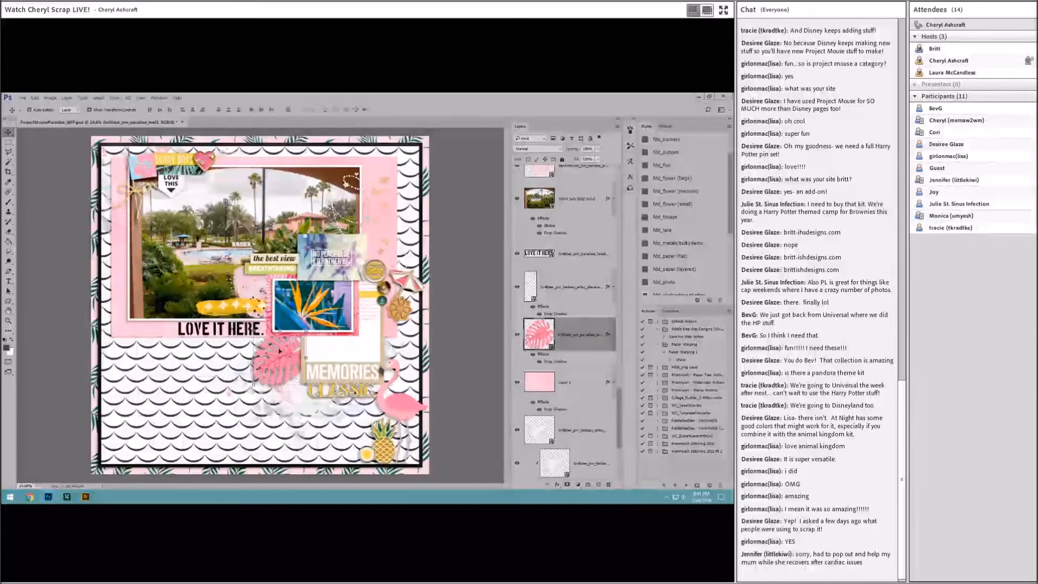
Add the green monstera leaf from the Paradise kit in Adobe Bridge, overlap it on the pink leaf and apply the fdd_foliage style
{"action": "key", "text": "alt+Tab"}
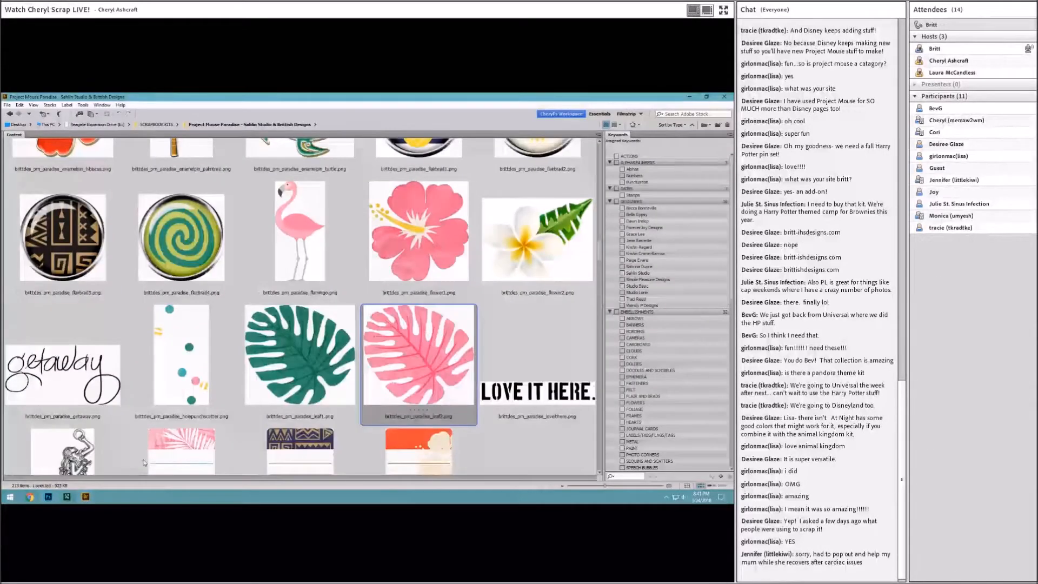
{"action": "left_click_drag", "start_coordinate": [291, 367], "coordinate": [256, 359]}
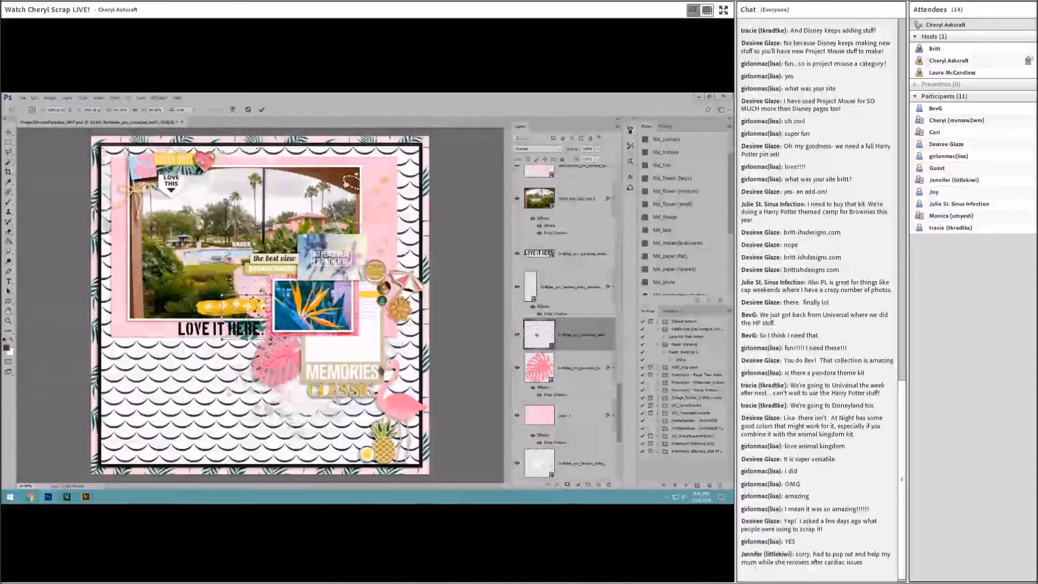
{"action": "left_click", "coordinate": [262, 110]}
{"action": "mouse_move", "coordinate": [244, 319]}
{"action": "left_mouse_down"}
{"action": "mouse_move", "coordinate": [254, 372]}
{"action": "mouse_move", "coordinate": [296, 383]}
{"action": "left_mouse_up"}
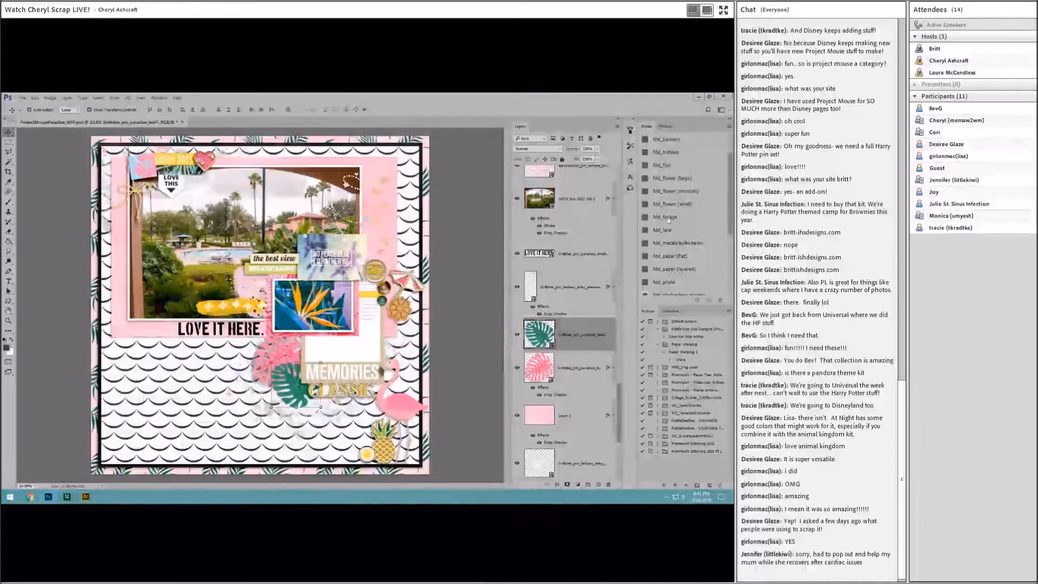
{"action": "left_click", "coordinate": [686, 178]}
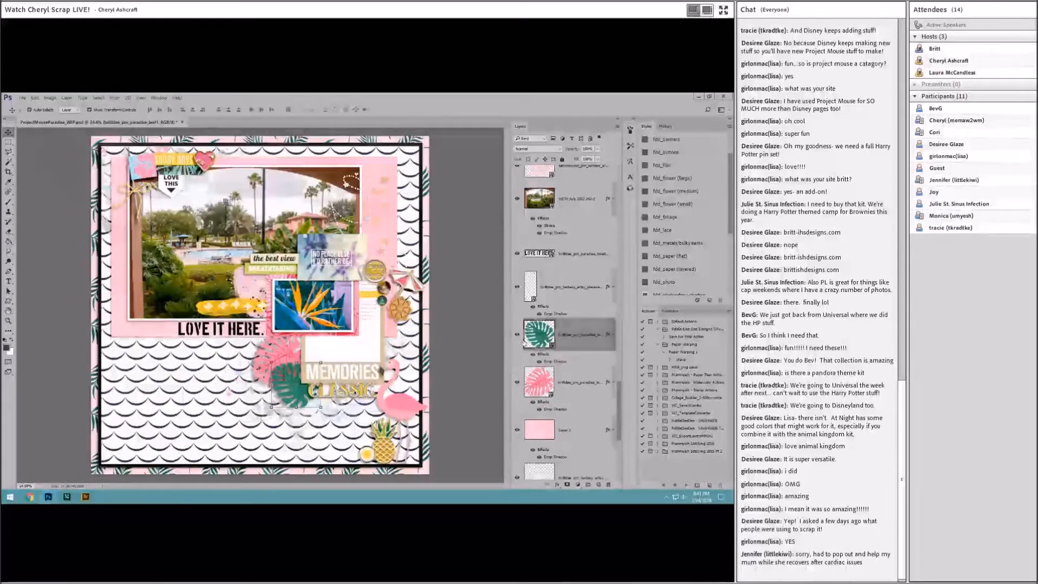
Move the green leaf up over the pink leaf and rotate it so it tucks under the flower photo's lower-left corner
{"action": "left_click", "coordinate": [573, 382], "text": "shift"}
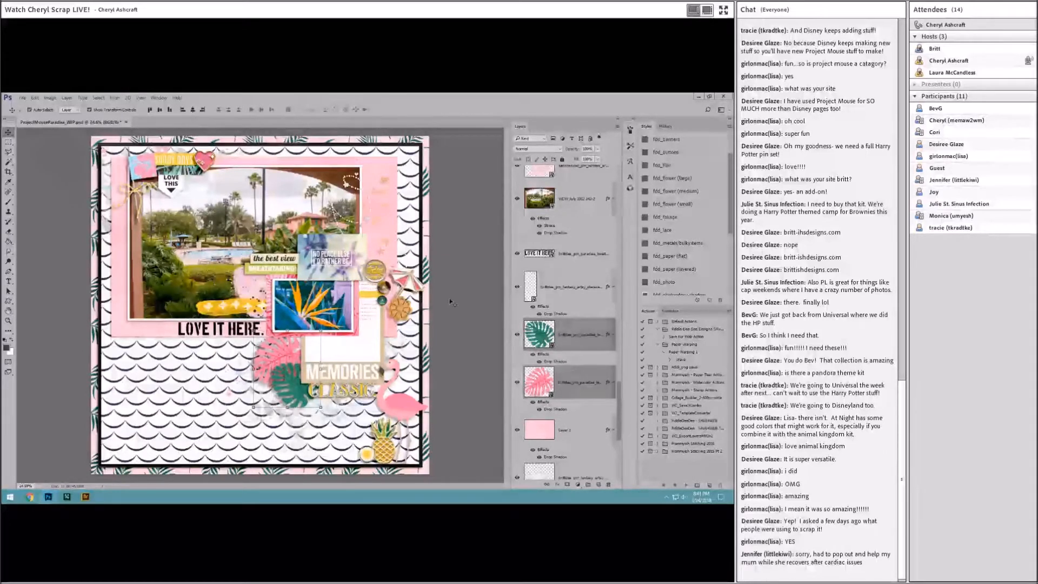
{"action": "left_click_drag", "start_coordinate": [301, 393], "coordinate": [299, 363]}
{"action": "key", "text": "ctrl+t"}
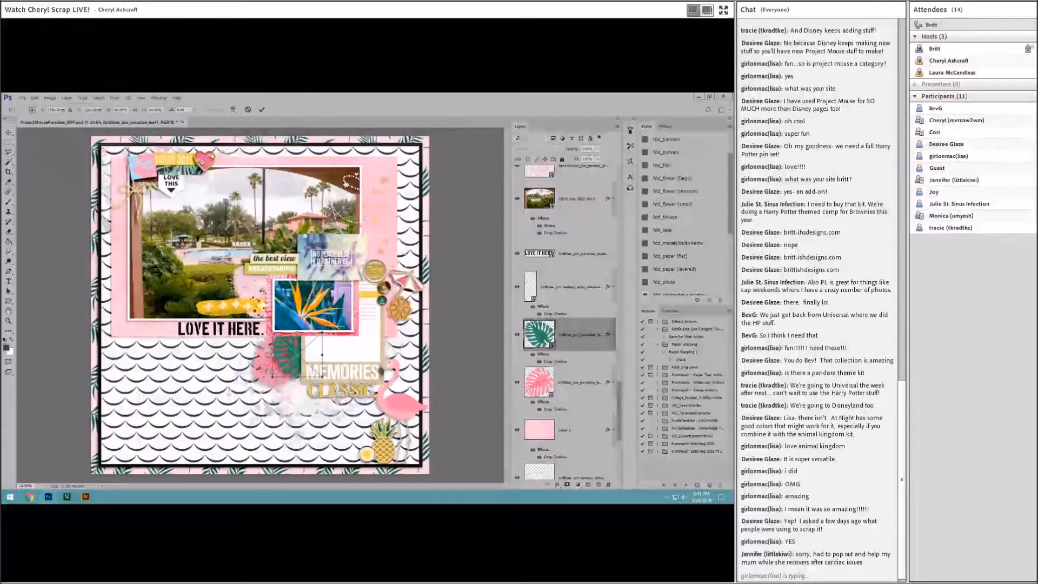
{"action": "left_click_drag", "start_coordinate": [325, 373], "coordinate": [296, 336]}
{"action": "key", "text": "Return"}
{"action": "key", "text": "ctrl+t"}
{"action": "left_click", "coordinate": [261, 109]}
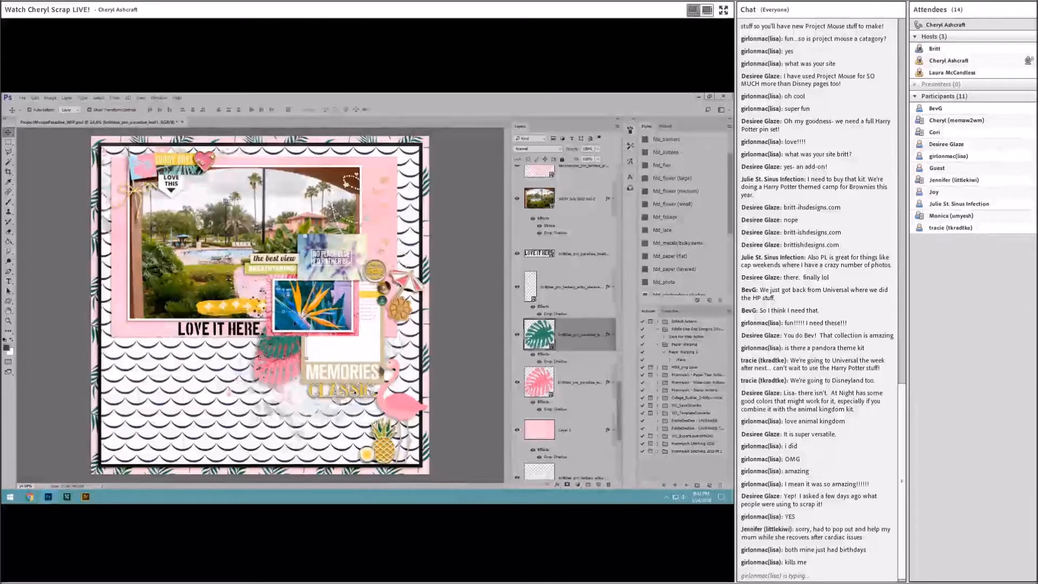
Rotate and reposition the pink leaf so it hangs downward from beneath the green leaf
{"action": "left_click_drag", "start_coordinate": [299, 372], "coordinate": [300, 375]}
{"action": "key", "text": "ctrl+t"}
{"action": "left_click_drag", "start_coordinate": [348, 319], "coordinate": [309, 301]}
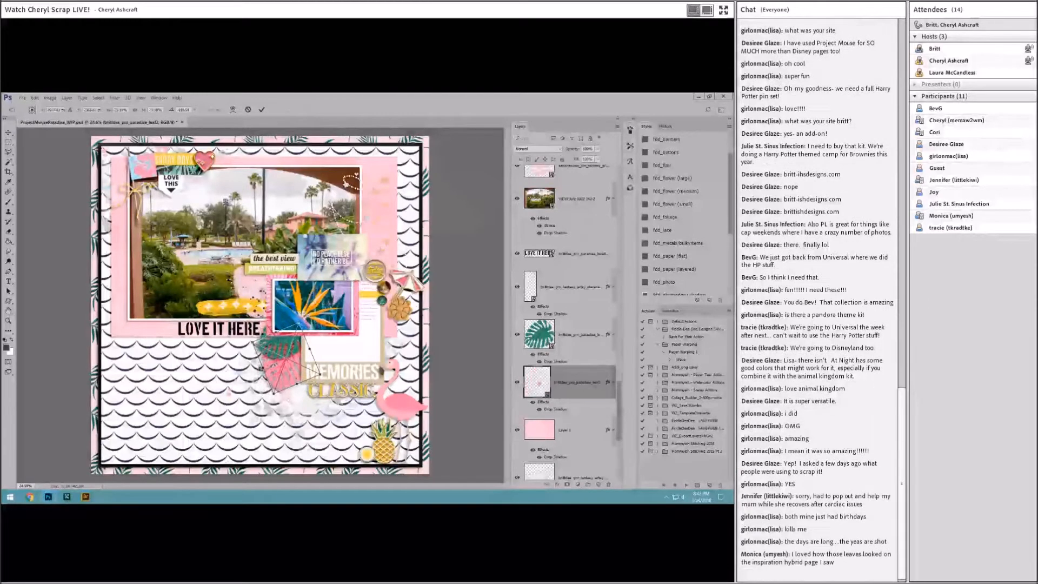
{"action": "left_click", "coordinate": [262, 110]}
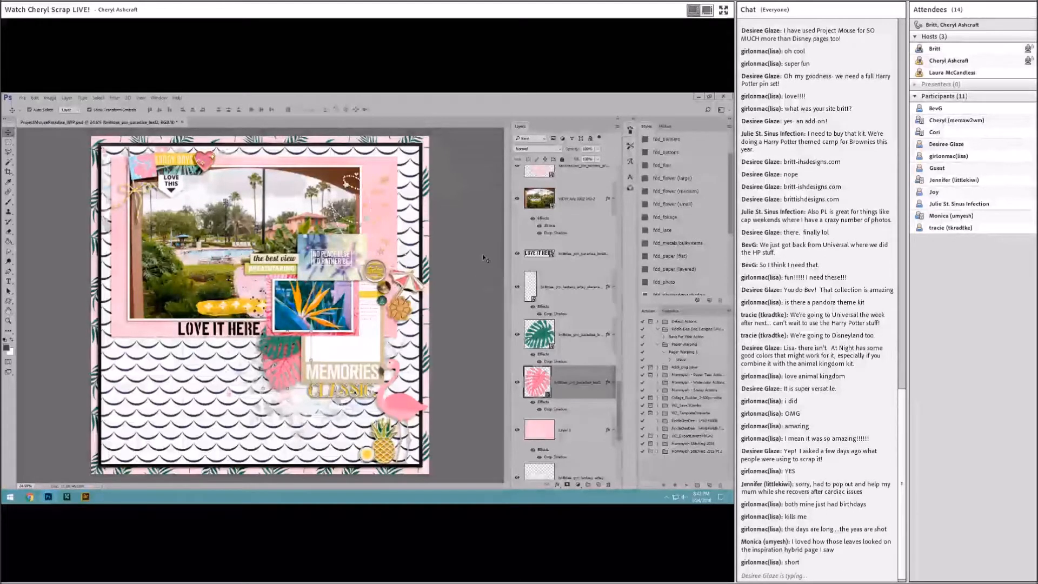
Duplicate the green and pink leaves together to the large photo's upper-left corner and rotate the copied pair
{"action": "left_click", "coordinate": [613, 341], "text": "shift"}
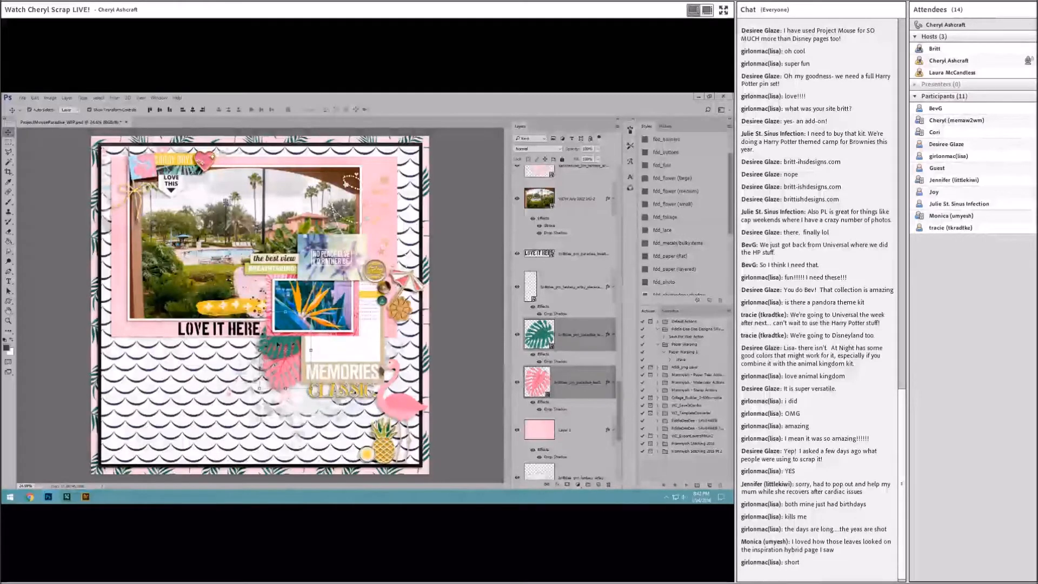
{"action": "left_click_drag", "start_coordinate": [275, 357], "coordinate": [142, 163]}
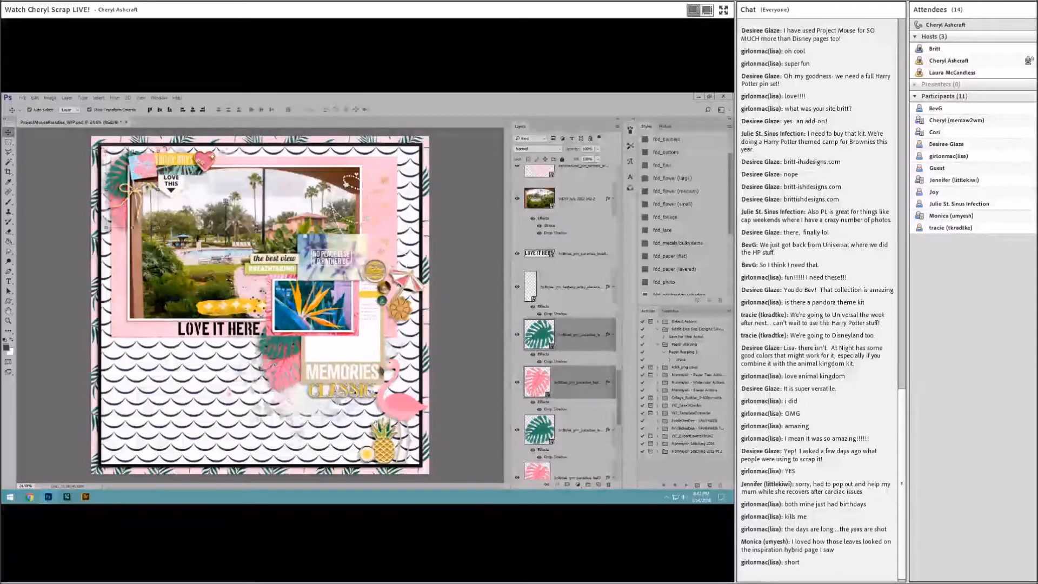
{"action": "key", "text": "ctrl+t"}
{"action": "left_click_drag", "start_coordinate": [161, 149], "coordinate": [155, 254]}
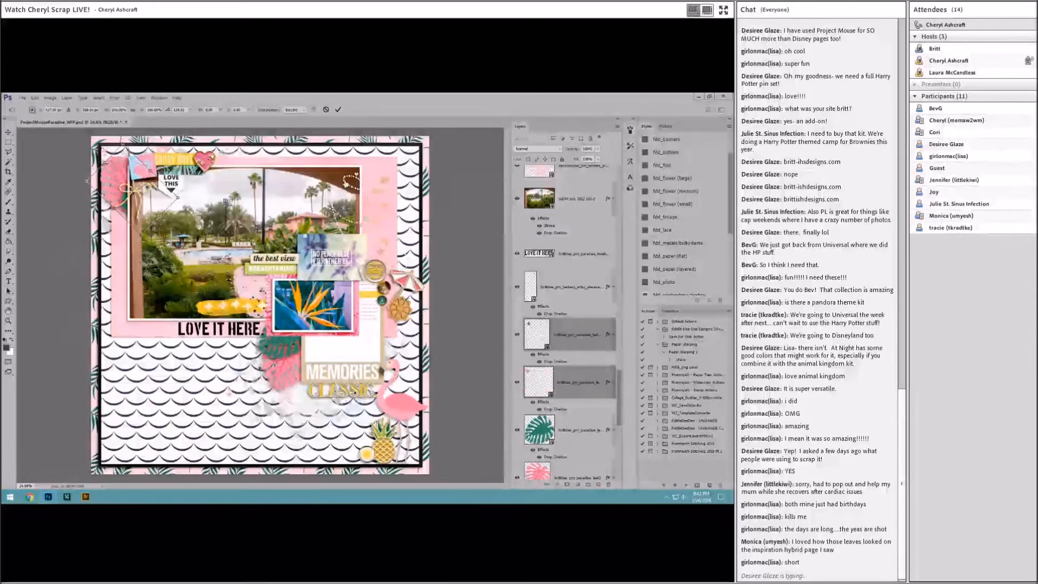
{"action": "left_click", "coordinate": [337, 110]}
Flip the copied leaf pair, then rotate and reposition it to fan out behind the upper-left corner cluster
{"action": "left_click", "coordinate": [34, 98]}
{"action": "mouse_move", "coordinate": [72, 266]}
{"action": "left_click", "coordinate": [173, 346]}
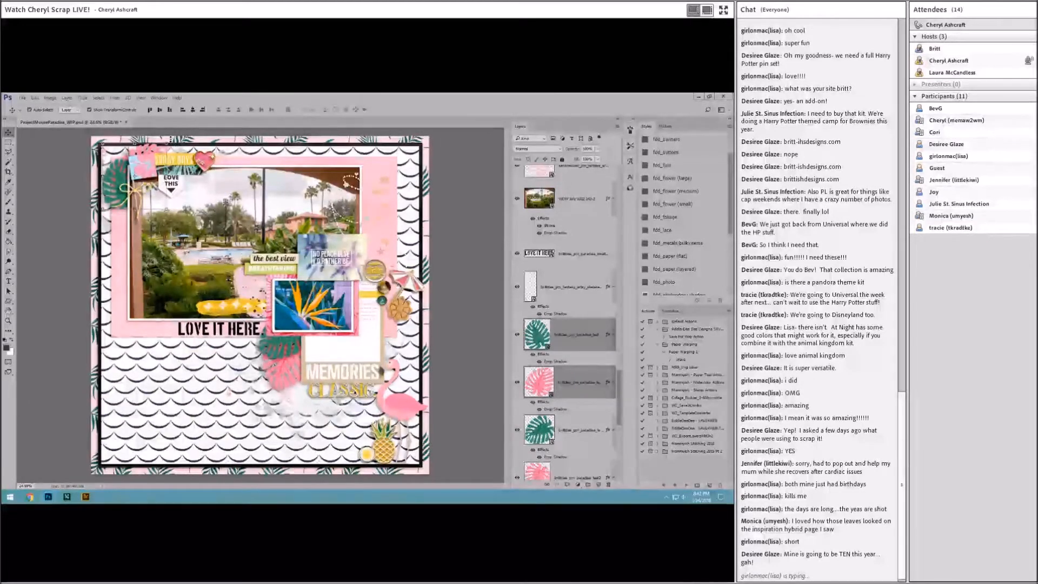
{"action": "key", "text": "ctrl+t"}
{"action": "left_click_drag", "start_coordinate": [184, 127], "coordinate": [135, 141]}
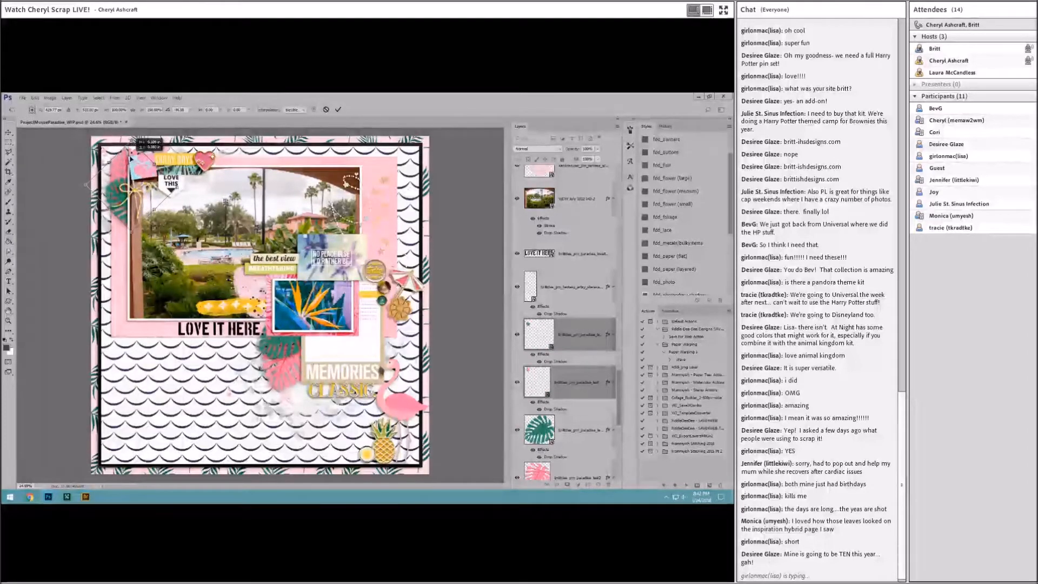
{"action": "left_click", "coordinate": [338, 111]}
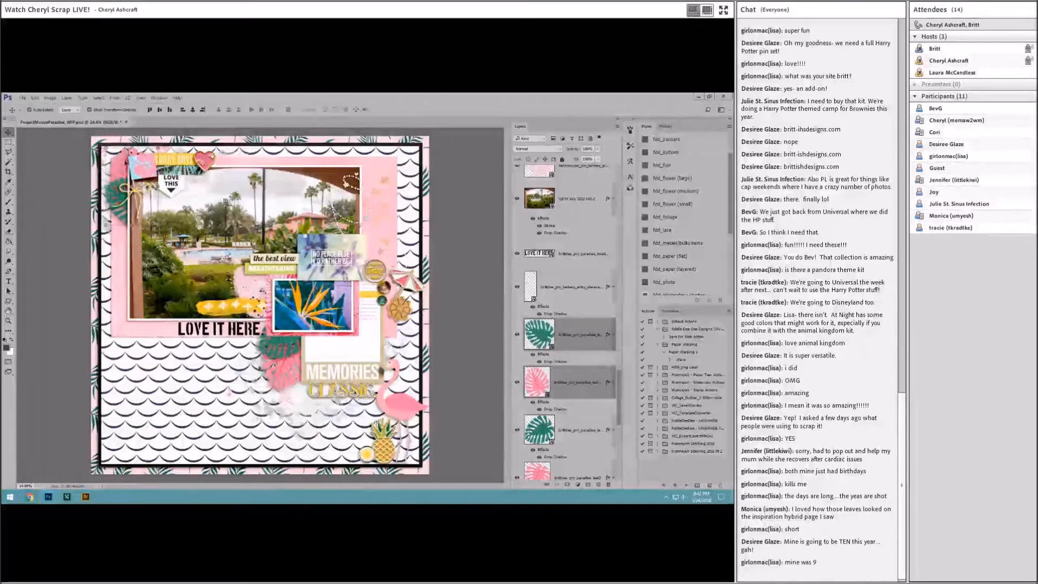
Duplicate the corner leaf pair to the pineapple, scale the copy down and tuck it behind the pineapple's left side
{"action": "left_click_drag", "start_coordinate": [130, 162], "coordinate": [373, 398]}
{"action": "key", "text": "ctrl+t"}
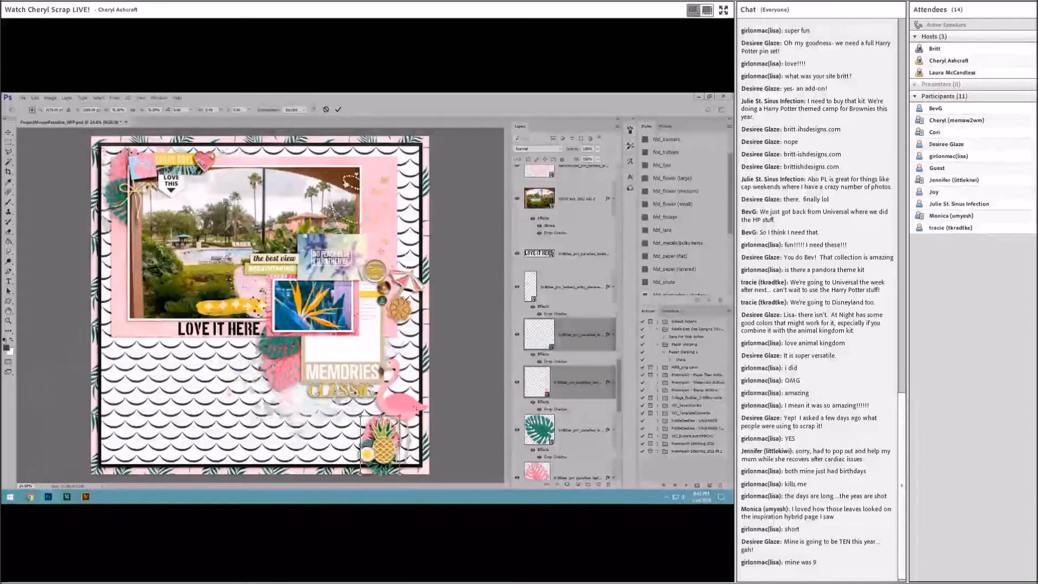
{"action": "left_click_drag", "start_coordinate": [398, 381], "coordinate": [378, 420]}
{"action": "left_click", "coordinate": [338, 109]}
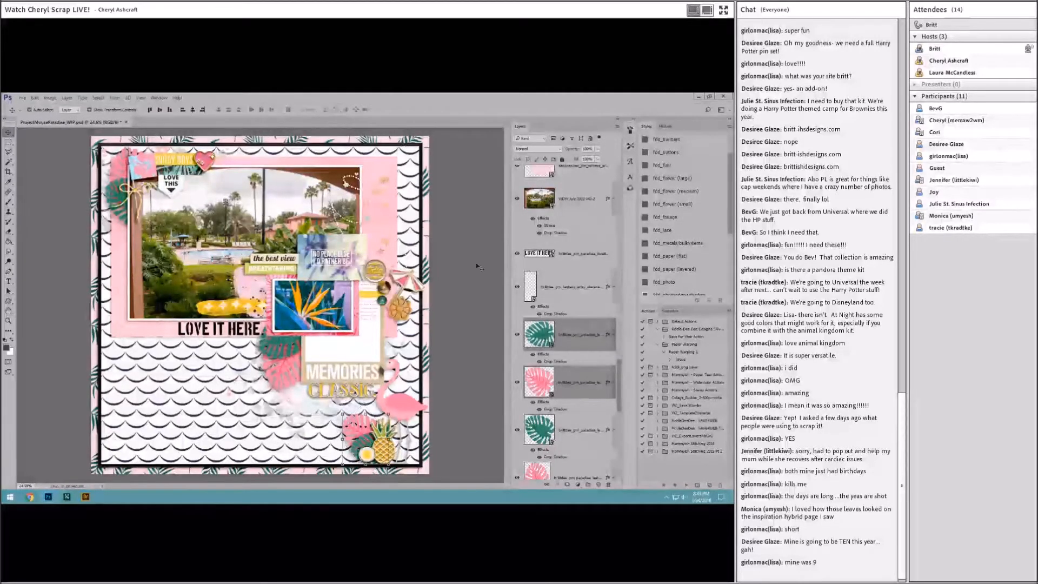
{"action": "left_click", "coordinate": [474, 300]}
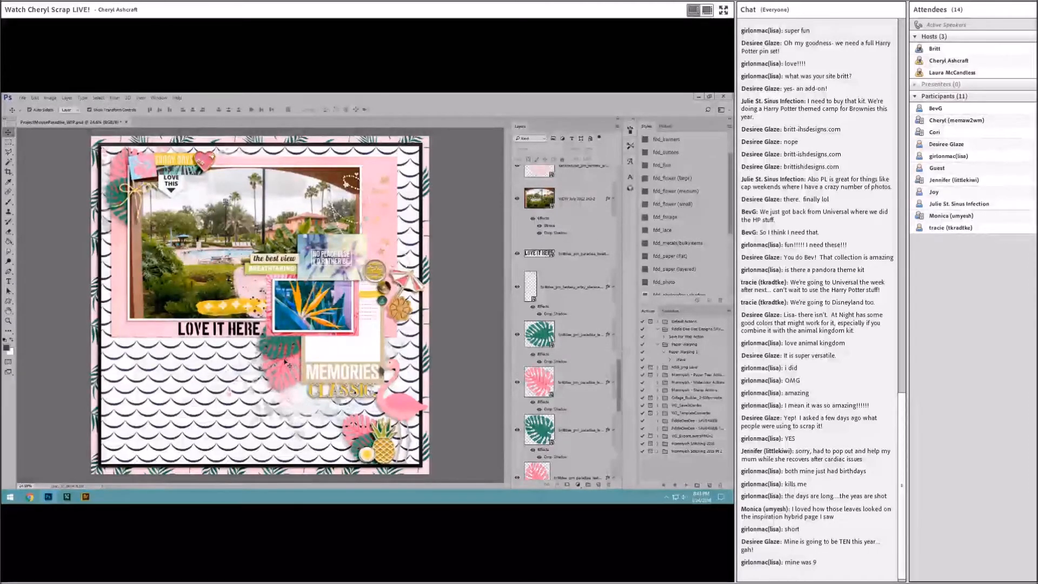
{"action": "left_click", "coordinate": [289, 366]}
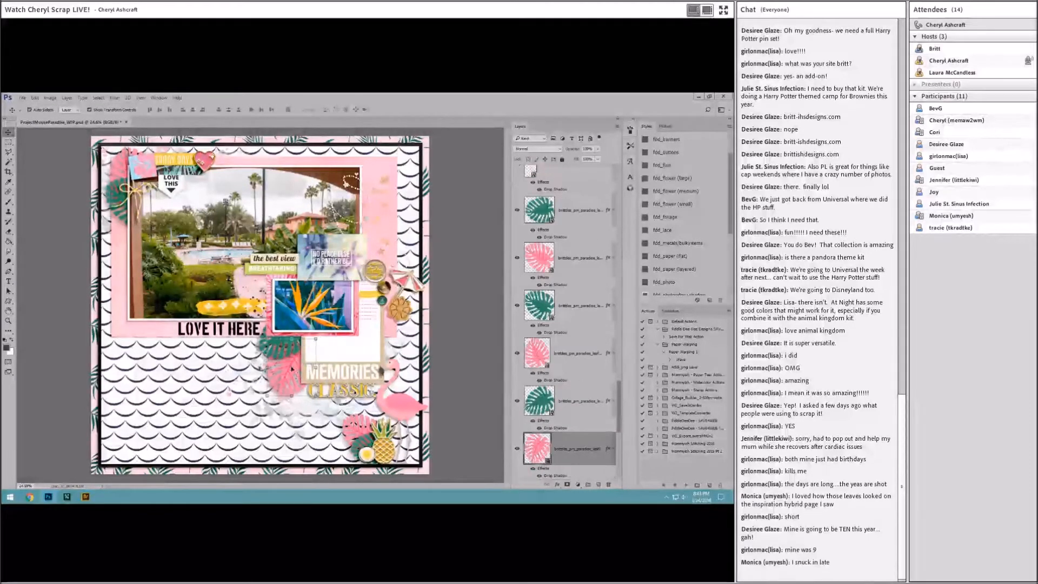
{"action": "left_click", "coordinate": [373, 169]}
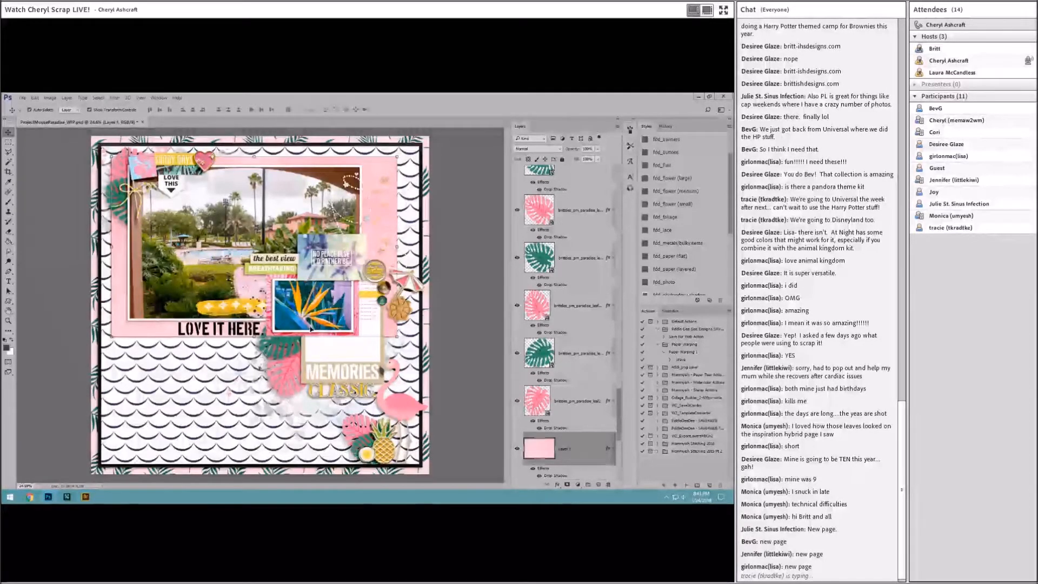
{"action": "left_click", "coordinate": [23, 98]}
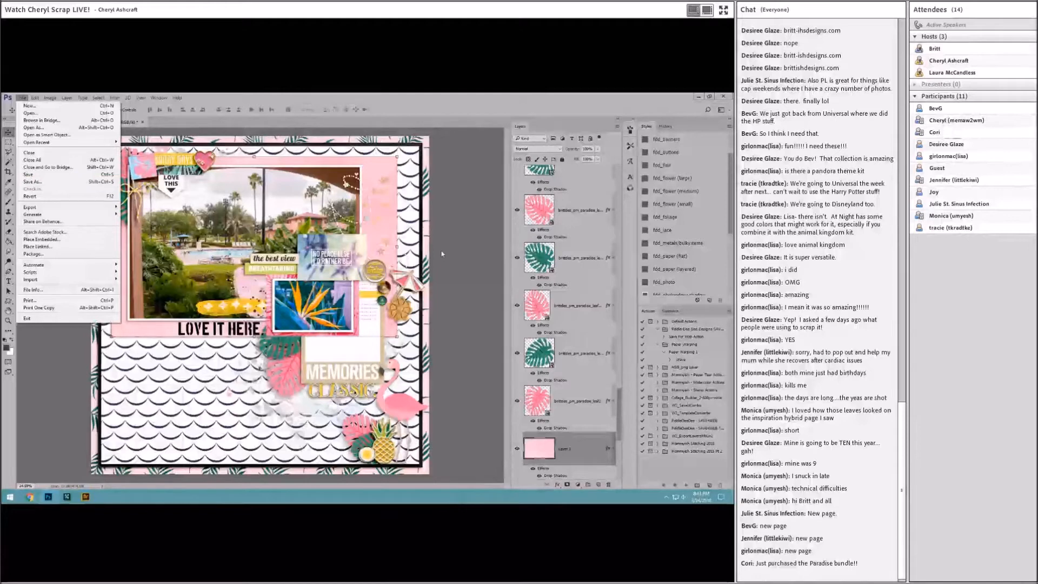
{"action": "left_click", "coordinate": [441, 254]}
{"action": "left_click", "coordinate": [498, 299]}
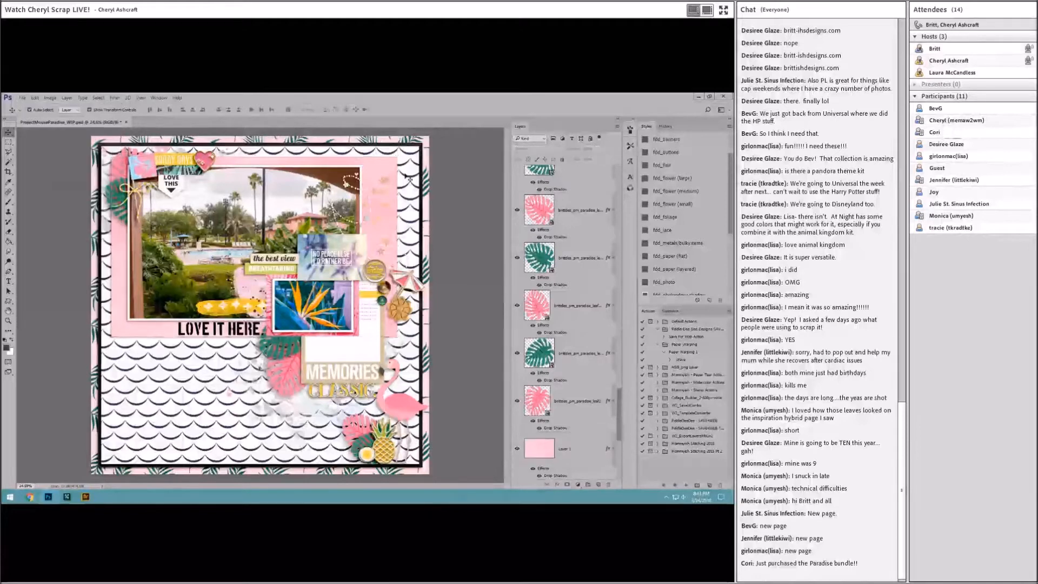
{"action": "left_click", "coordinate": [608, 450]}
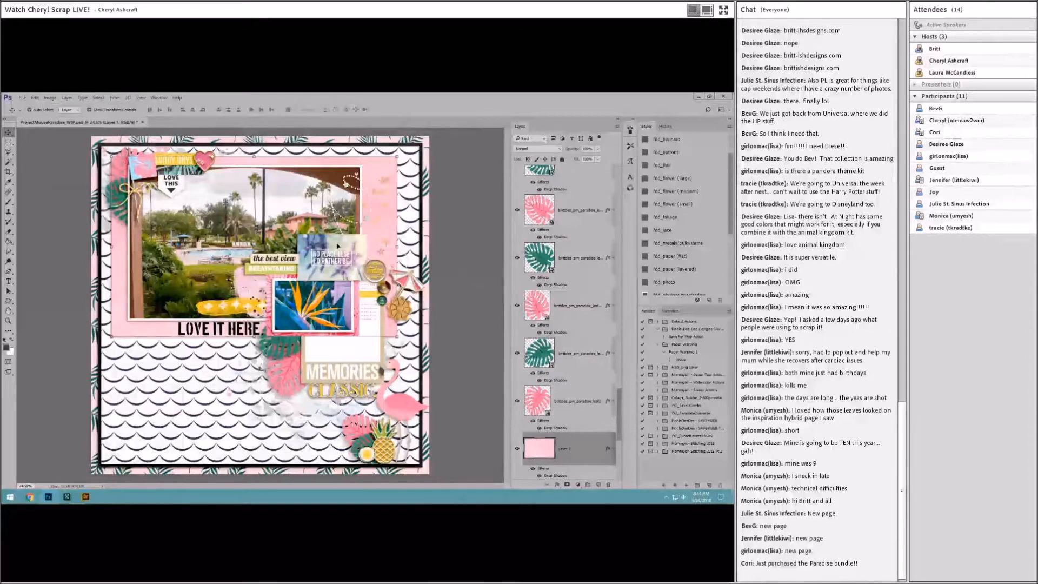
{"action": "left_click", "coordinate": [396, 168]}
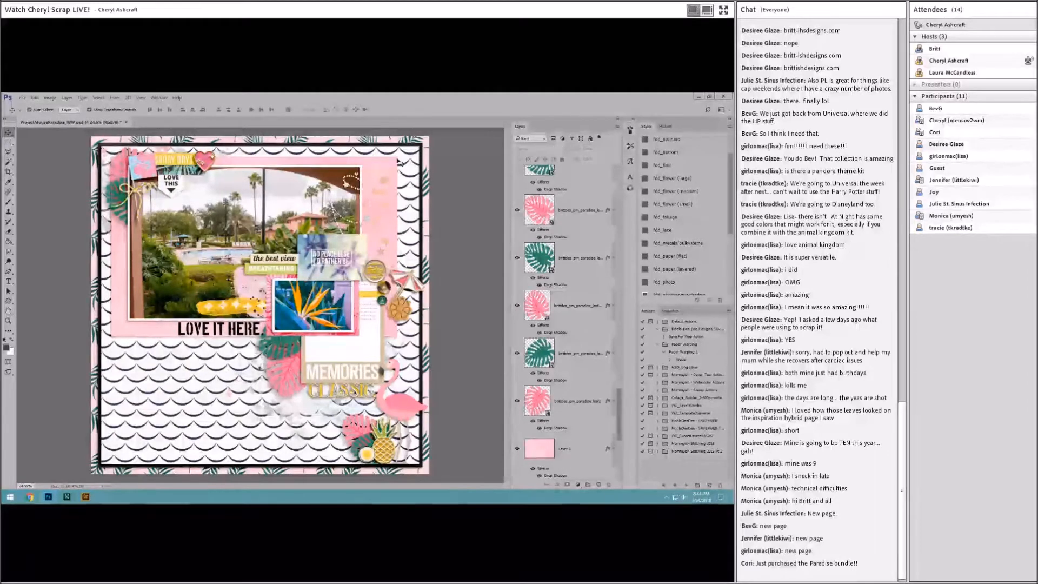
{"action": "scroll", "coordinate": [398, 161], "scroll_direction": "up", "scroll_amount": 3}
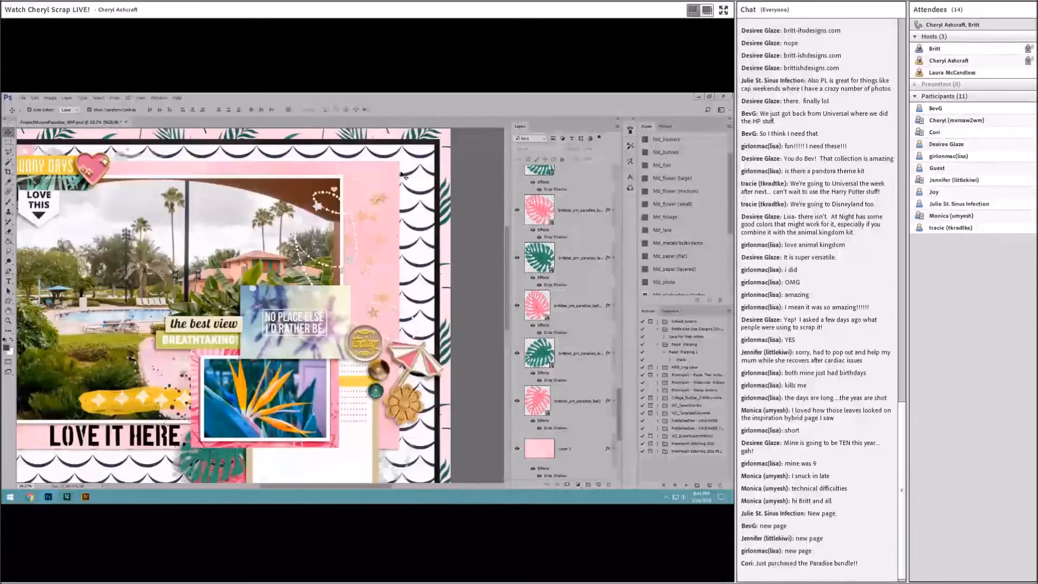
{"action": "scroll", "coordinate": [404, 176], "scroll_direction": "down", "scroll_amount": 3}
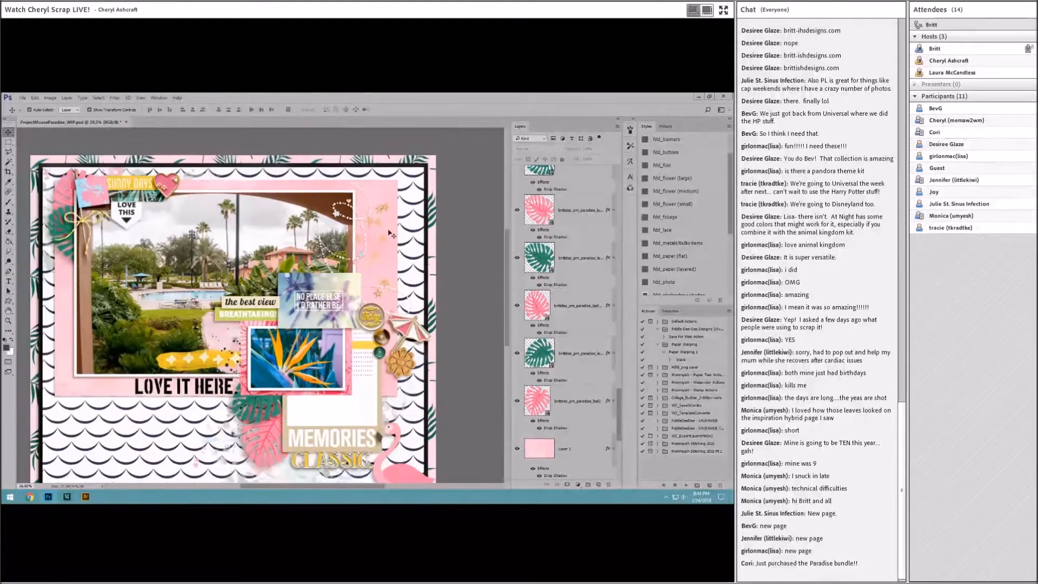
Save the finished flamingo layout as ProjectMouseParadise_WIP in the LAYOUTS IN PROGRESS folder and close the document
{"action": "left_click", "coordinate": [23, 97]}
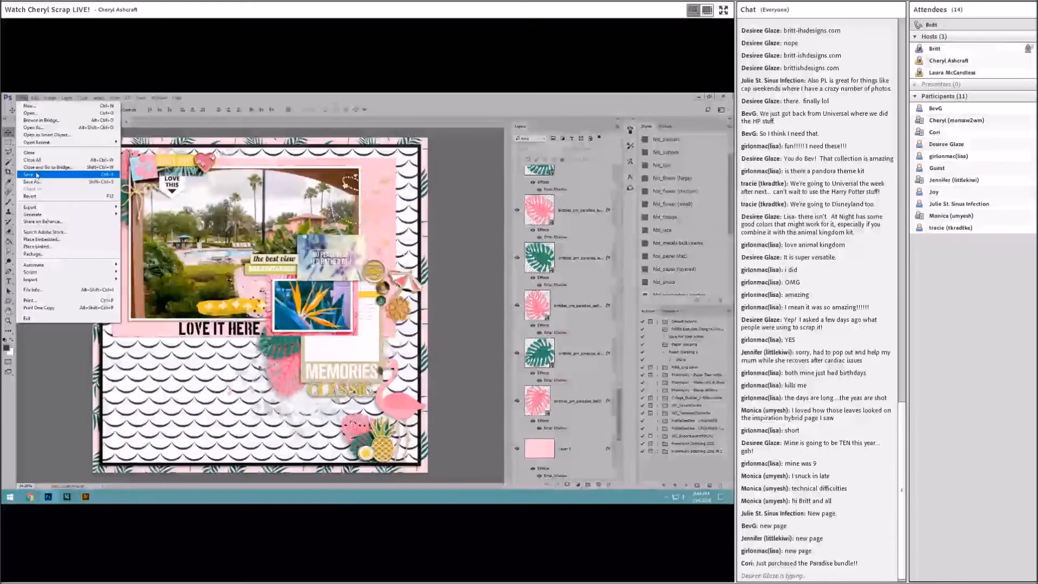
{"action": "left_click", "coordinate": [36, 174]}
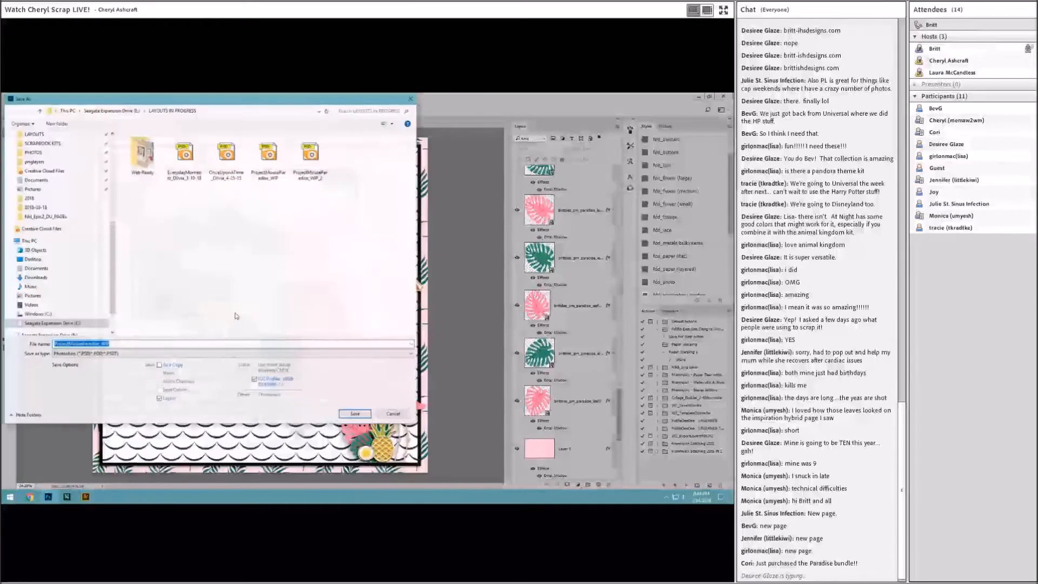
{"action": "left_click", "coordinate": [355, 413]}
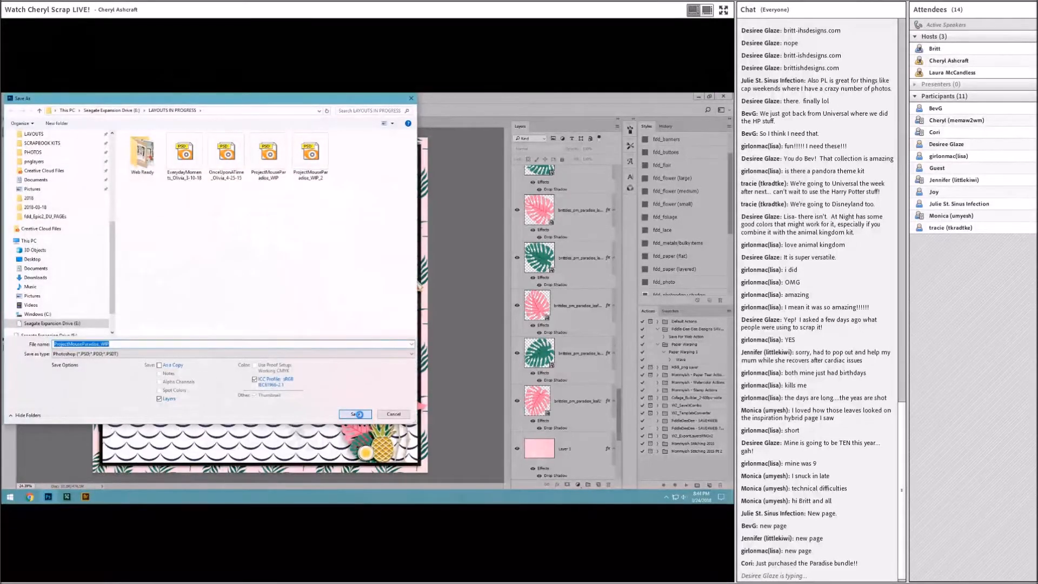
{"action": "left_click", "coordinate": [385, 295]}
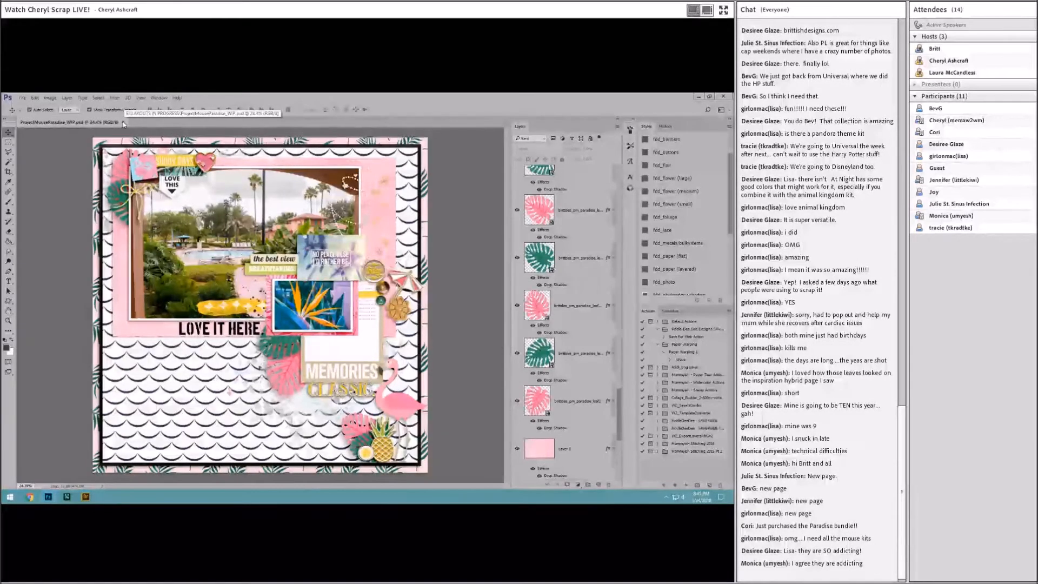
{"action": "left_click", "coordinate": [123, 122]}
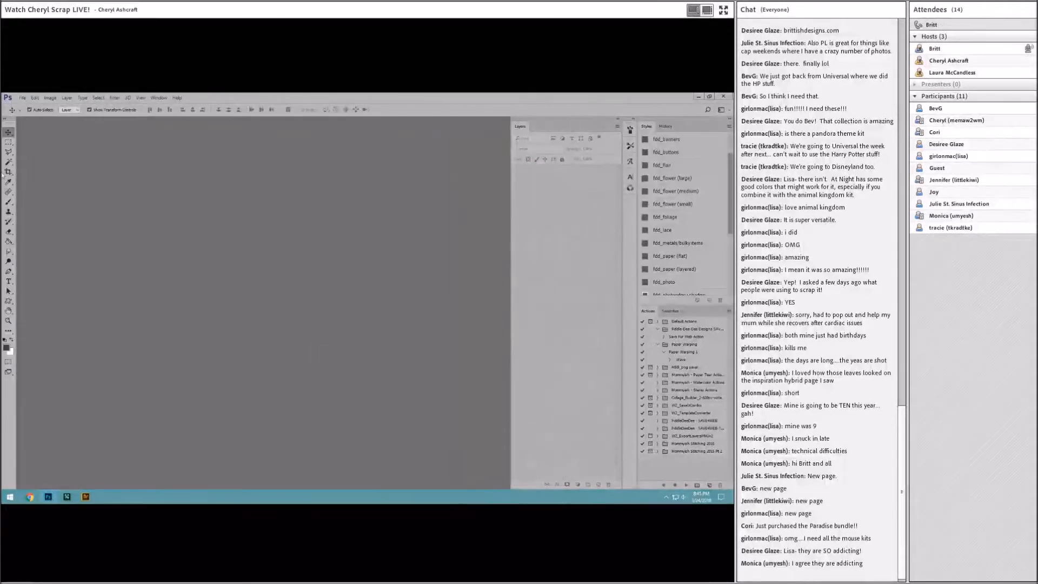
Open ProjectMouseParadise_WIP_2 from the LAYOUTS IN PROGRESS folder
{"action": "left_click", "coordinate": [21, 98]}
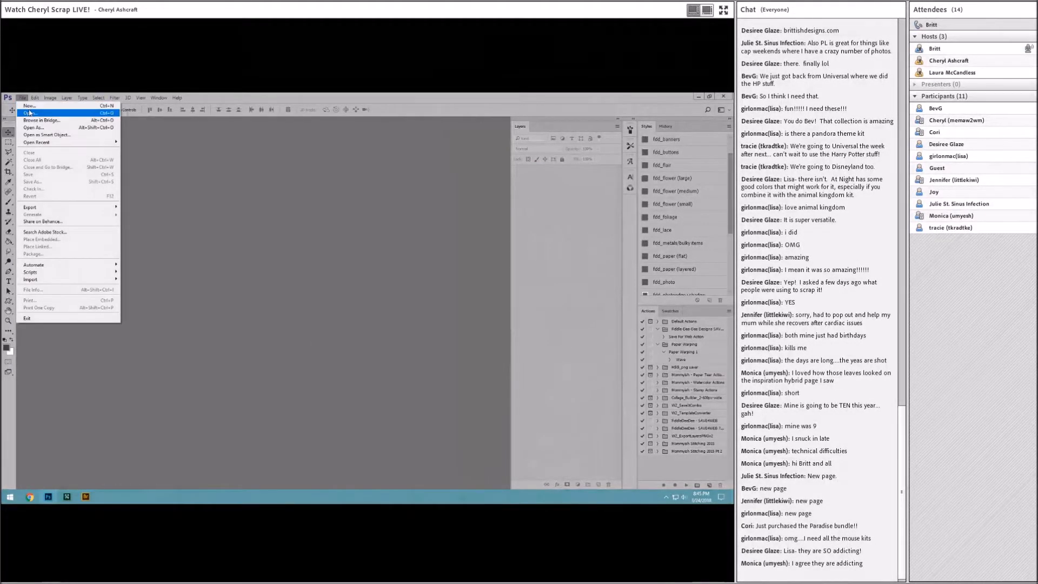
{"action": "left_click", "coordinate": [32, 113]}
{"action": "left_click", "coordinate": [298, 156]}
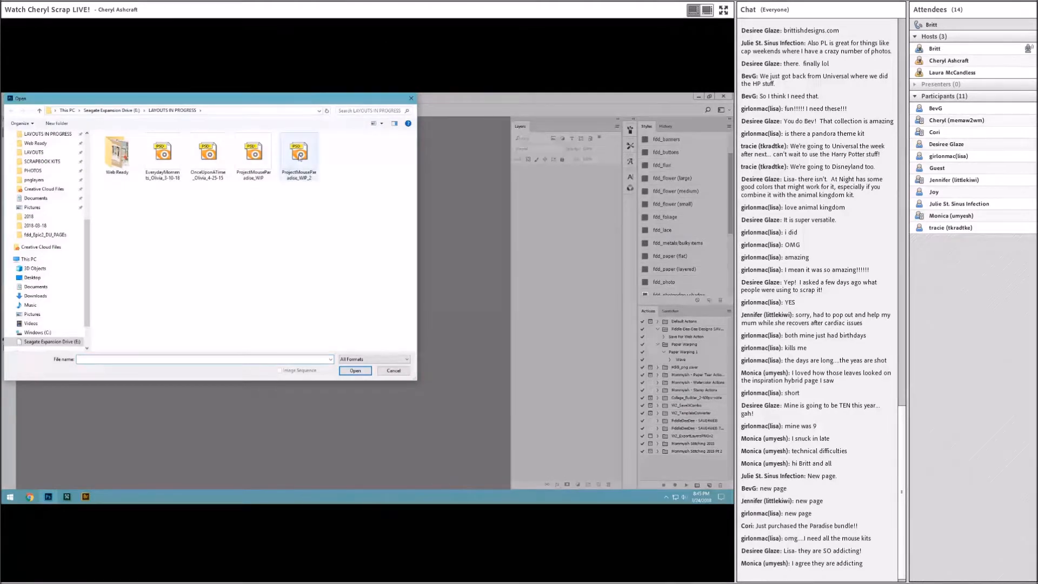
{"action": "left_click", "coordinate": [355, 370]}
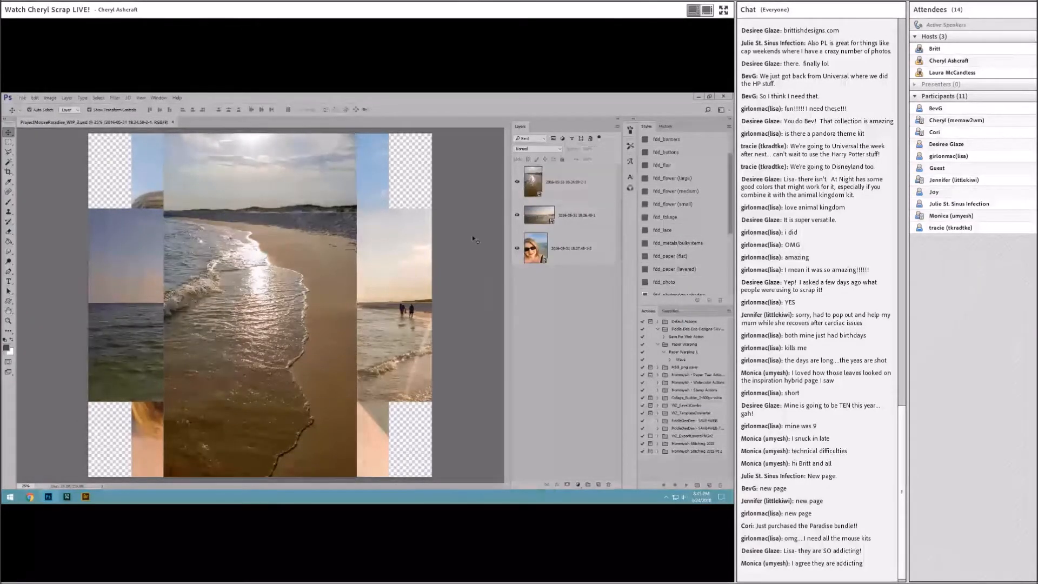
Shift the shoreline photo right, then scale all three photos together proportionally to about 57% and move the group toward the canvas centre
{"action": "left_click_drag", "start_coordinate": [313, 236], "coordinate": [363, 245]}
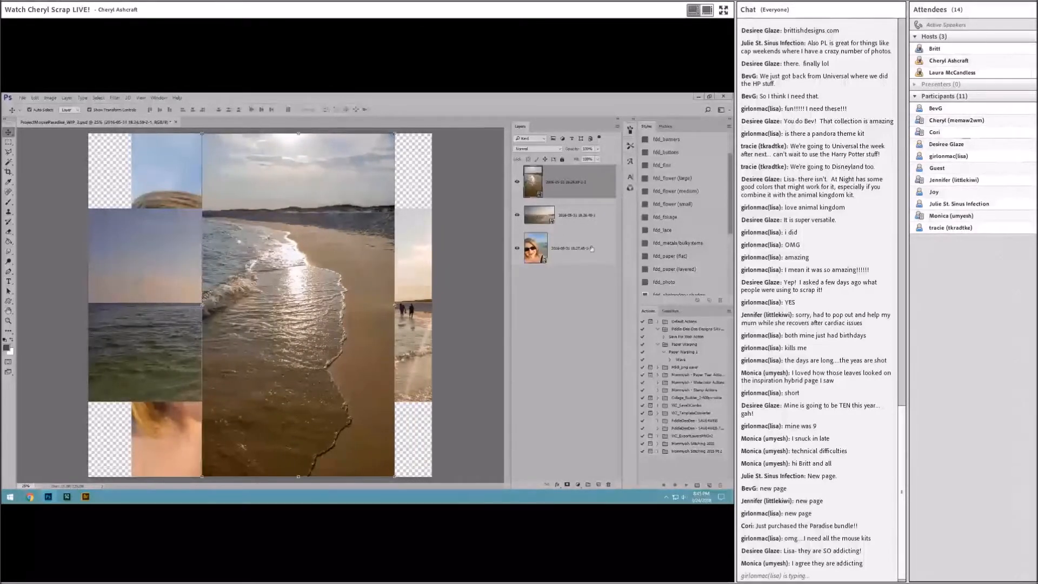
{"action": "left_click", "coordinate": [592, 248], "text": "shift"}
{"action": "key", "text": "ctrl+t"}
{"action": "left_click_drag", "start_coordinate": [431, 134], "coordinate": [282, 269]}
{"action": "key", "text": "ctrl+z"}
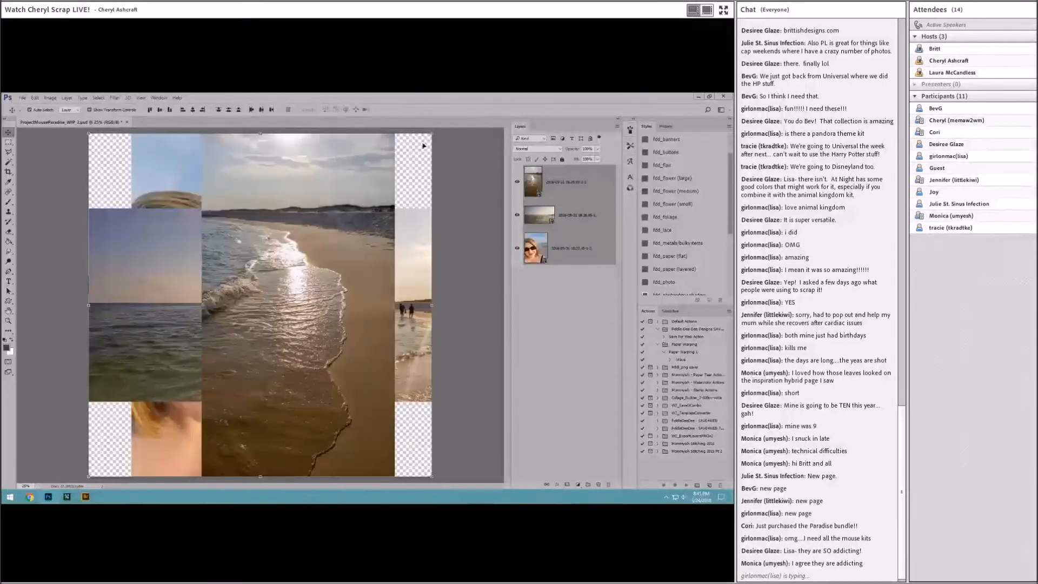
{"action": "left_click", "coordinate": [132, 110]}
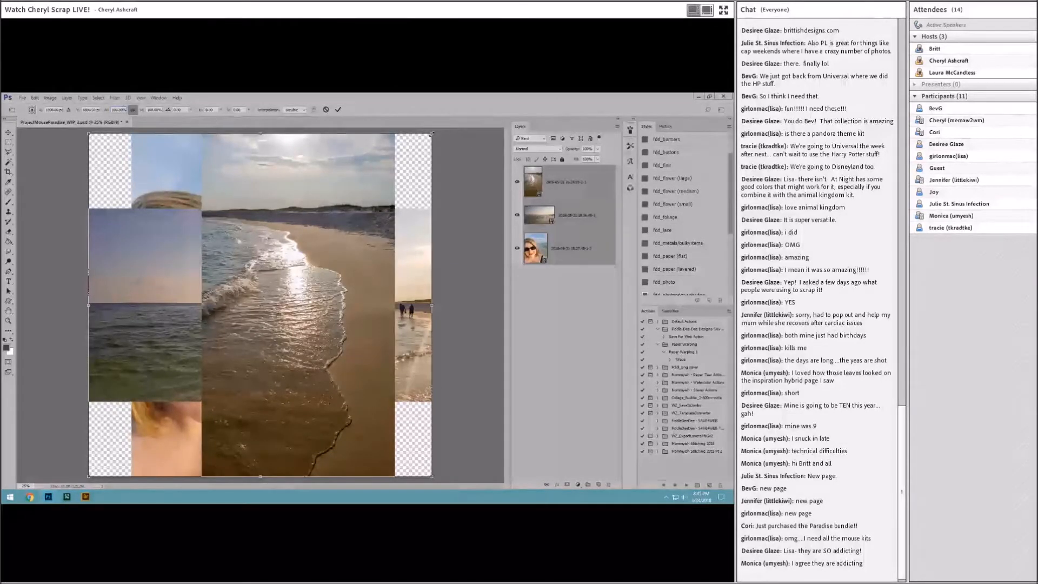
{"action": "left_click_drag", "start_coordinate": [432, 133], "coordinate": [283, 281]}
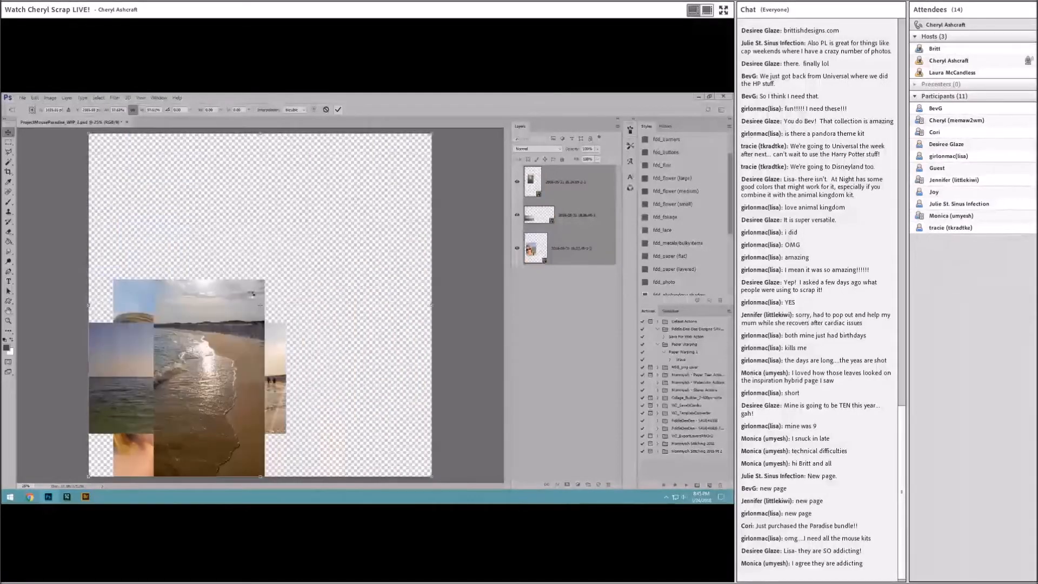
{"action": "key", "text": "Return"}
{"action": "left_click_drag", "start_coordinate": [221, 297], "coordinate": [280, 205]}
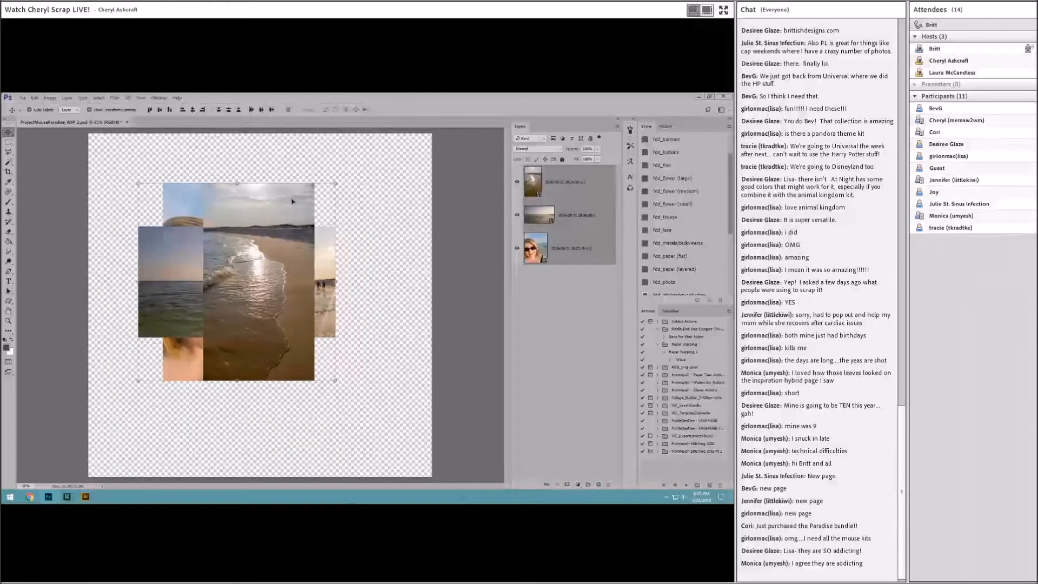
Apply the photo edge and shadow style to all three photos, and try shrinking the shoreline photo
{"action": "left_click", "coordinate": [679, 292]}
{"action": "mouse_move", "coordinate": [297, 204]}
{"action": "left_mouse_down"}
{"action": "mouse_move", "coordinate": [296, 229]}
{"action": "mouse_move", "coordinate": [413, 192]}
{"action": "mouse_move", "coordinate": [375, 219]}
{"action": "left_mouse_up"}
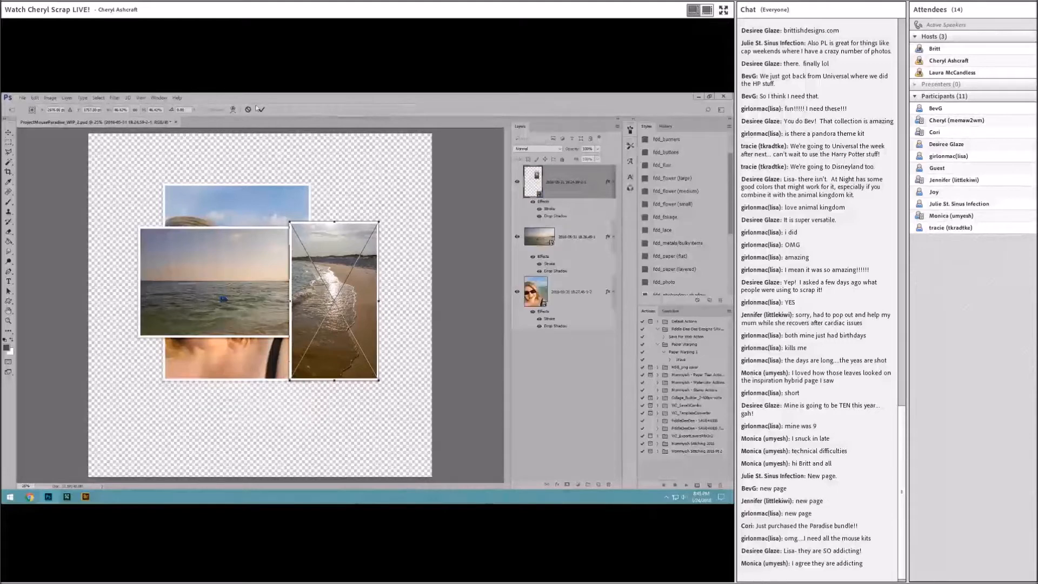
{"action": "key", "text": "Escape"}
Reposition the ocean photo and move the shoreline photo left so it overlaps the ocean photo
{"action": "left_click_drag", "start_coordinate": [246, 272], "coordinate": [273, 284]}
{"action": "key", "text": "ctrl+plus"}
{"action": "scroll", "coordinate": [275, 315], "scroll_direction": "up", "scroll_amount": 3}
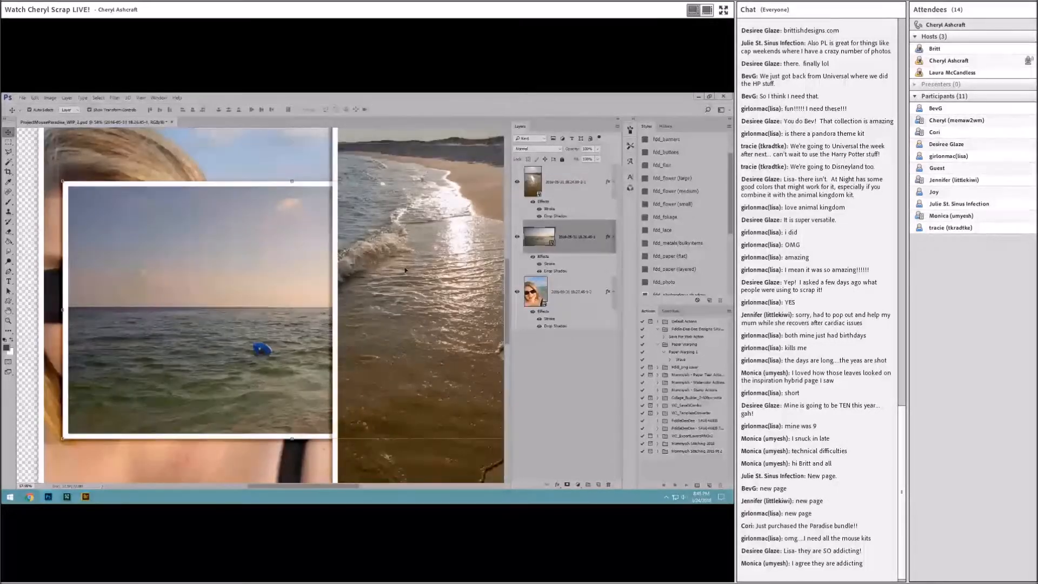
{"action": "left_click_drag", "start_coordinate": [451, 268], "coordinate": [152, 264]}
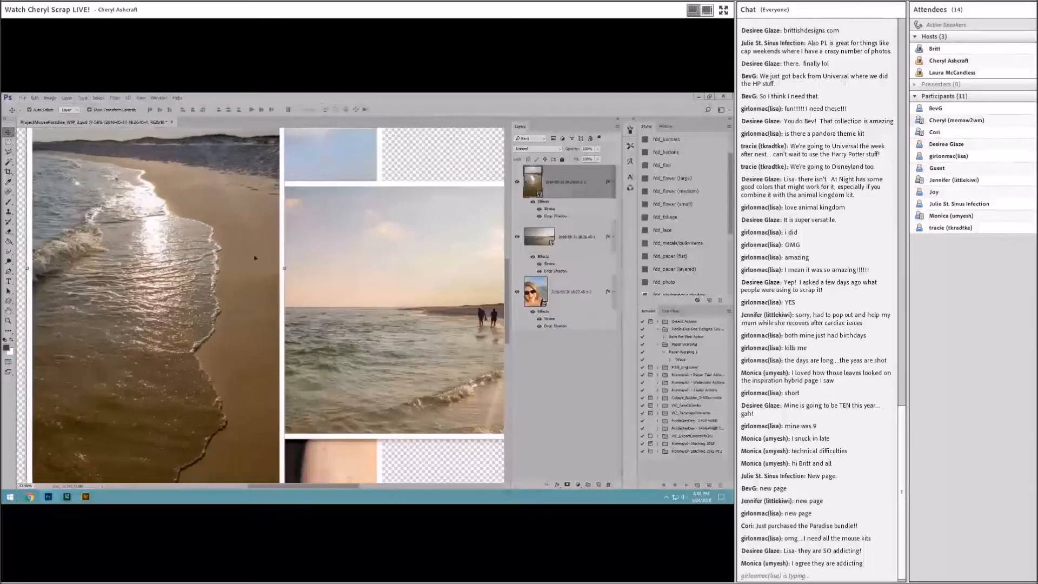
Bring the ocean photo forward above the shoreline photo and nudge it up and to the left
{"action": "left_click", "coordinate": [389, 251]}
{"action": "key", "text": "ctrl+bracketright"}
{"action": "left_click_drag", "start_coordinate": [413, 250], "coordinate": [380, 223]}
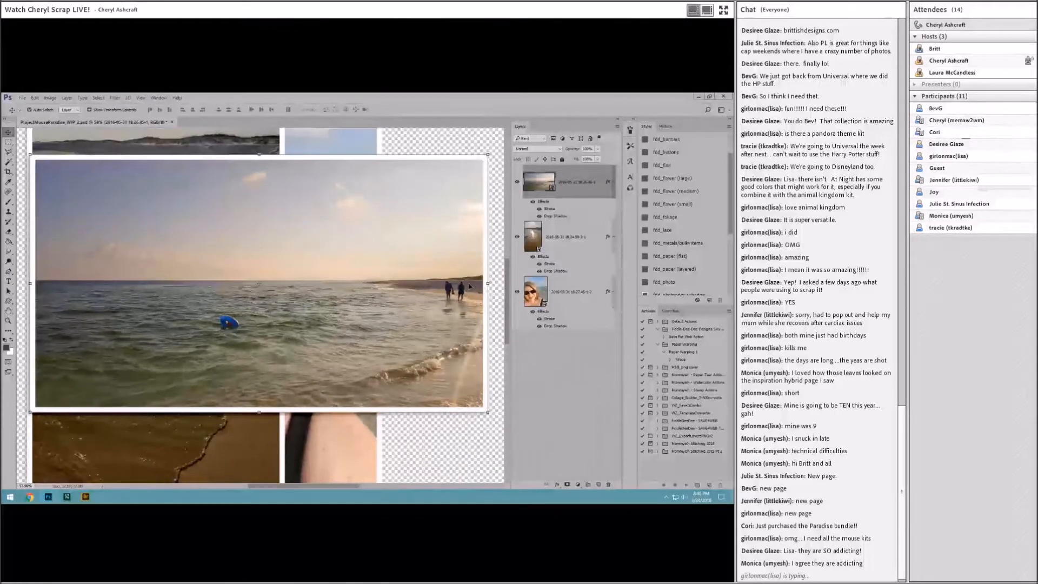
Clear the layer style from the ocean photo and rasterize its layer
{"action": "right_click", "coordinate": [589, 182]}
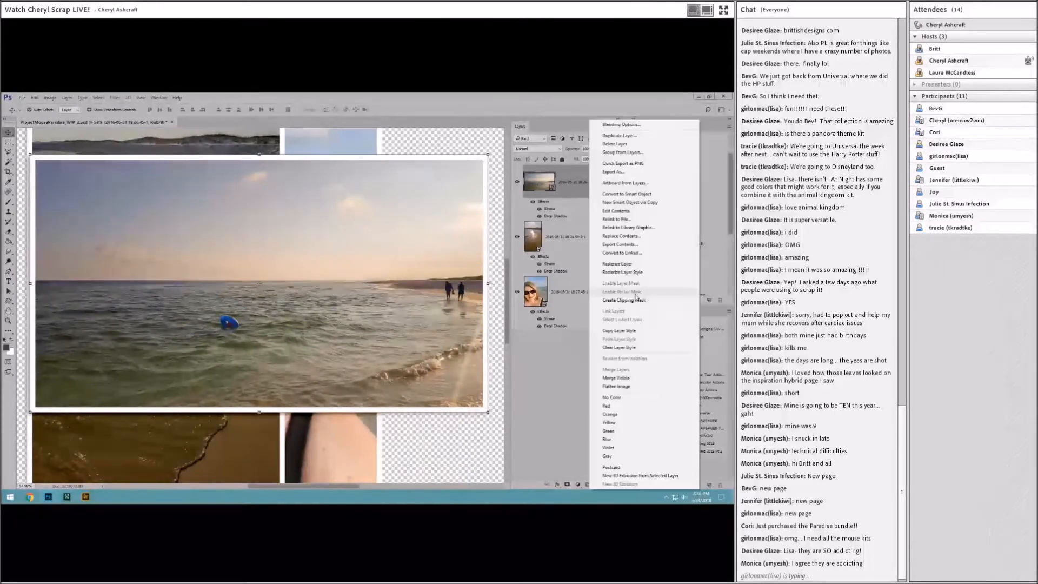
{"action": "left_click", "coordinate": [632, 346]}
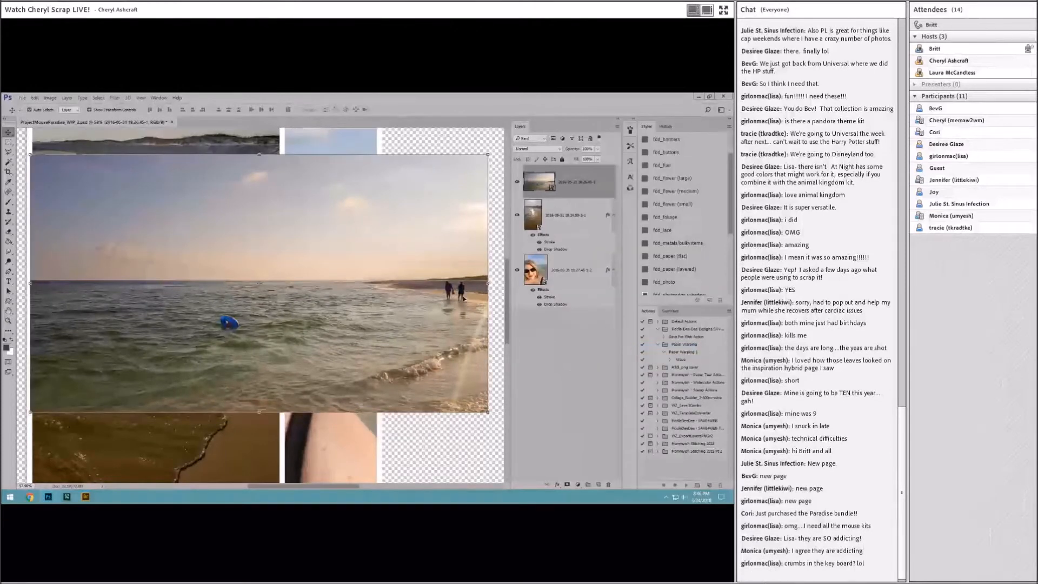
{"action": "right_click", "coordinate": [584, 187]}
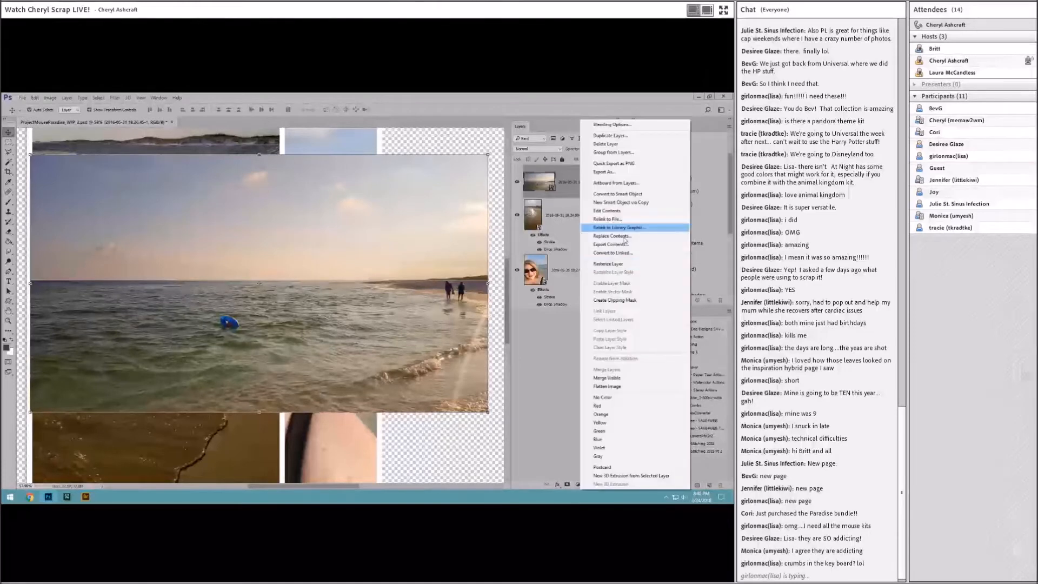
{"action": "left_click", "coordinate": [623, 265]}
Remove the blue float from the water in the ocean photo with a Content-Aware fill of a rectangular selection
{"action": "left_click", "coordinate": [8, 142]}
{"action": "left_click_drag", "start_coordinate": [214, 312], "coordinate": [245, 331]}
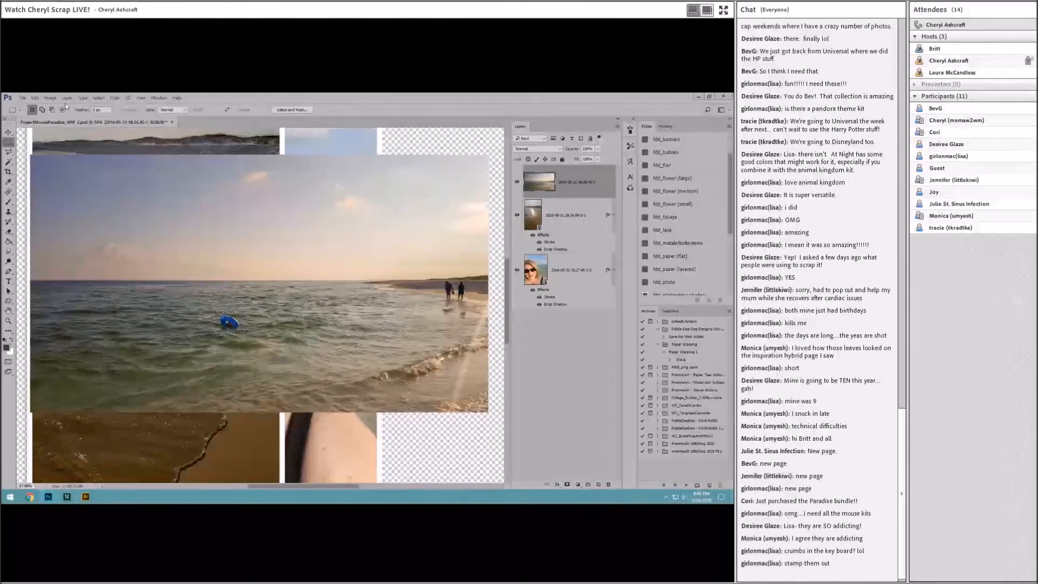
{"action": "left_click", "coordinate": [34, 97]}
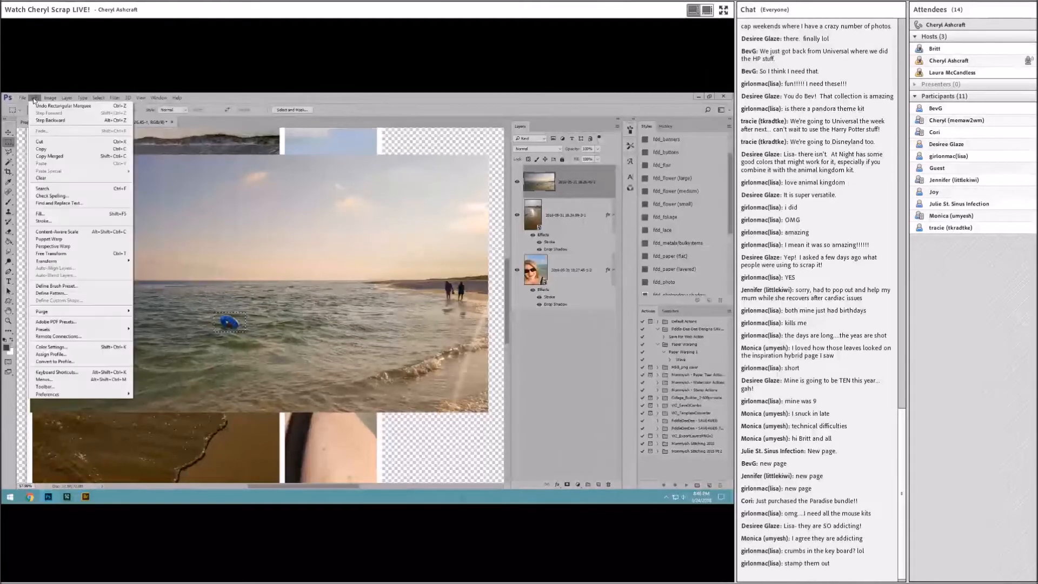
{"action": "left_click", "coordinate": [41, 213]}
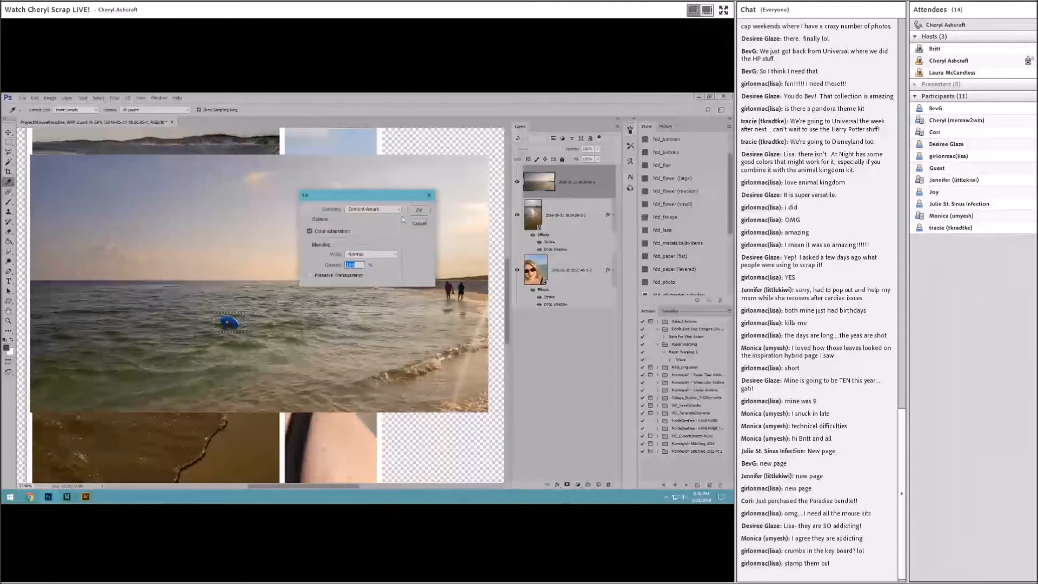
{"action": "left_click", "coordinate": [419, 210]}
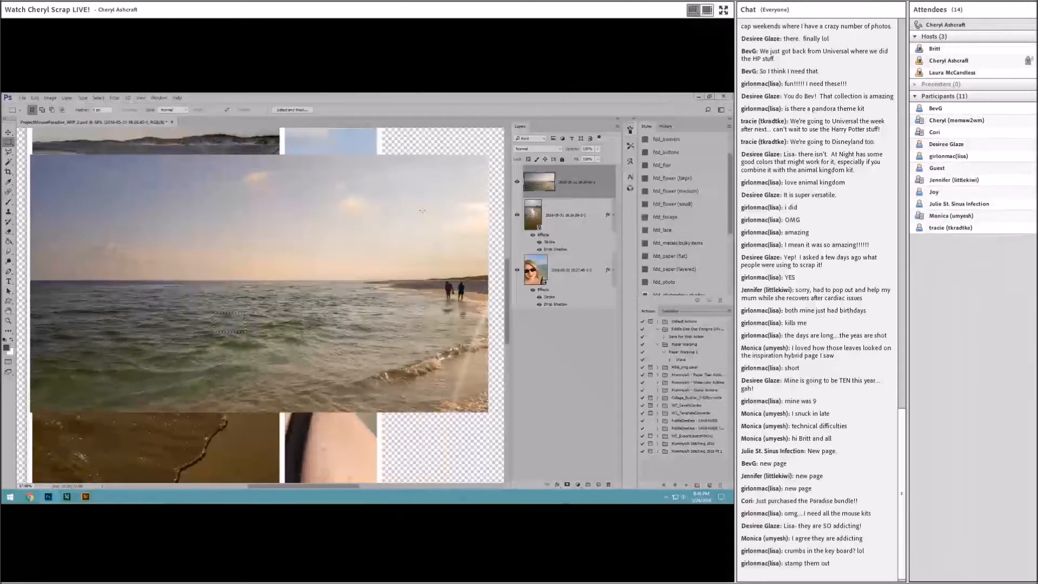
{"action": "key", "text": "ctrl+d"}
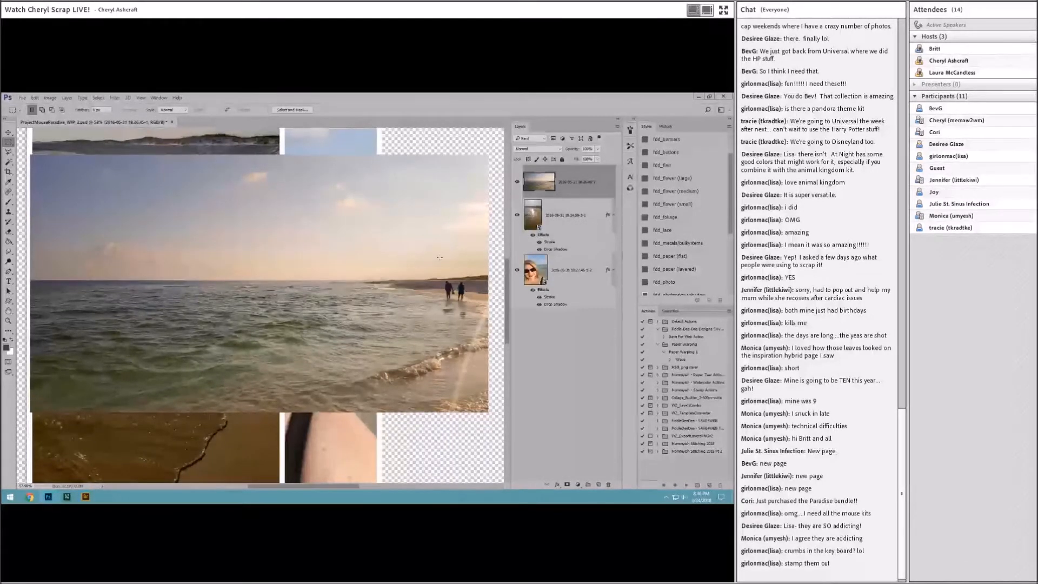
Remove the two people walking on the beach in the ocean photo with a Content-Aware fill, then clear the selection
{"action": "left_click_drag", "start_coordinate": [443, 280], "coordinate": [469, 304]}
{"action": "left_click", "coordinate": [35, 98]}
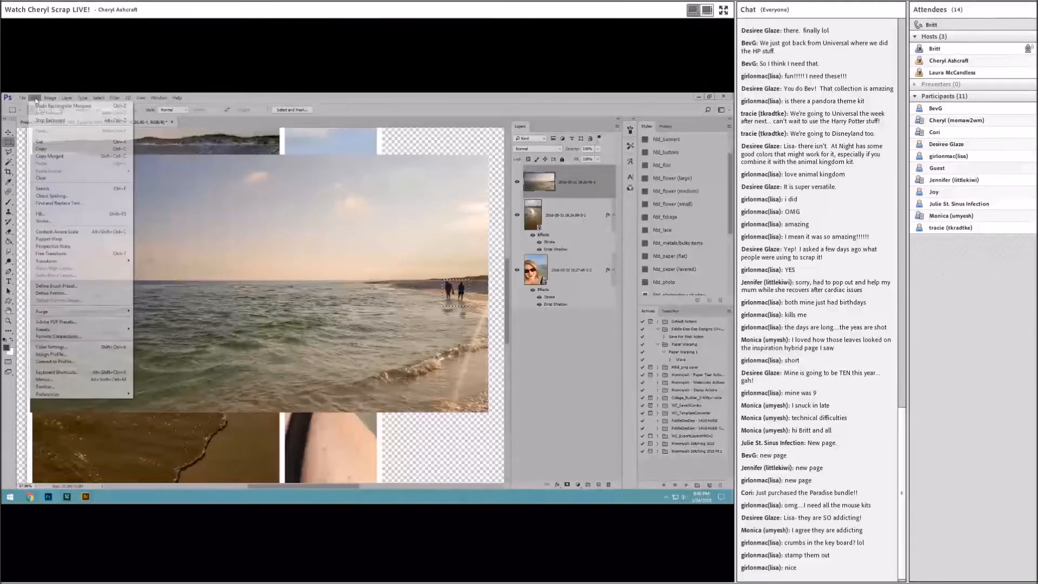
{"action": "left_click", "coordinate": [68, 215]}
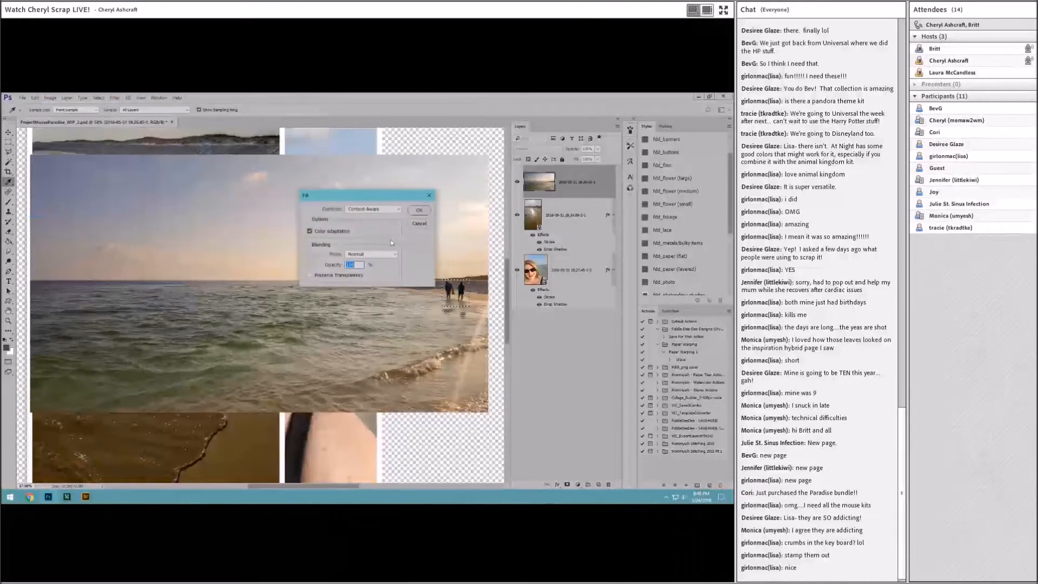
{"action": "left_click", "coordinate": [419, 210]}
{"action": "key", "text": "m"}
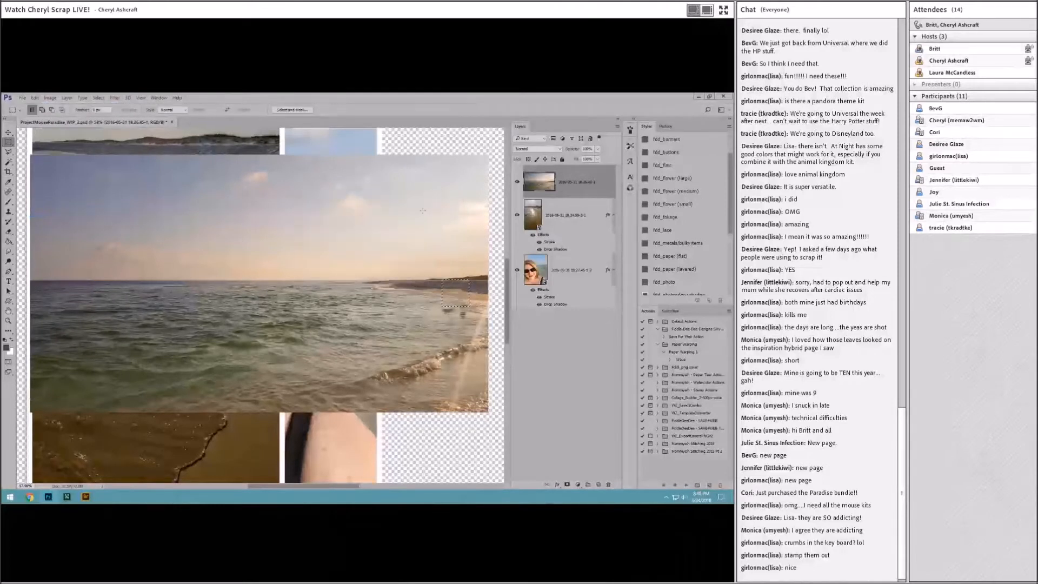
{"action": "key", "text": "ctrl+d"}
Remove the walkers' leftover reflections at the water's edge with a Content-Aware fill, then clear the selection
{"action": "left_click_drag", "start_coordinate": [438, 306], "coordinate": [470, 321]}
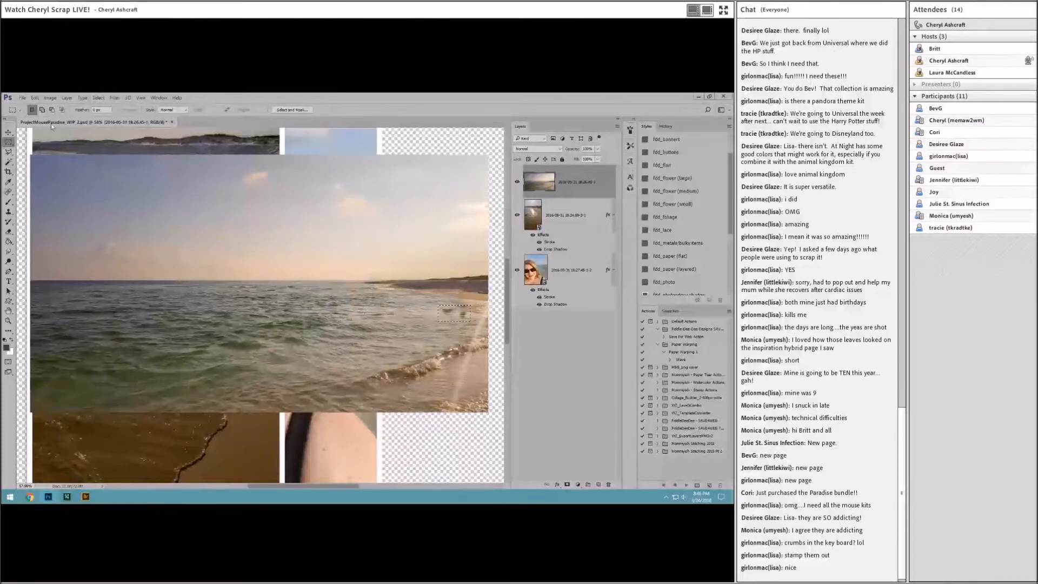
{"action": "left_click", "coordinate": [36, 98]}
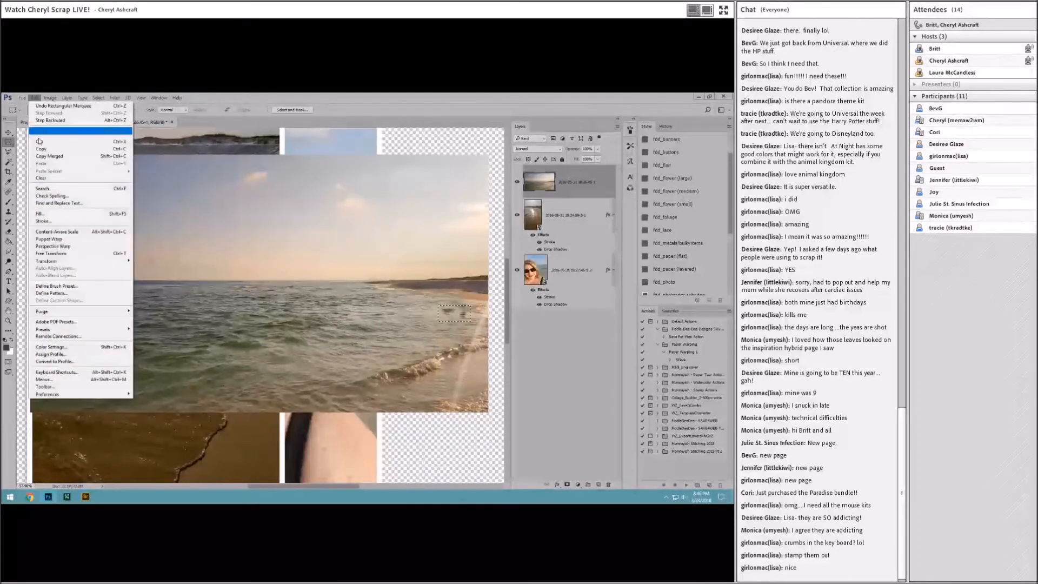
{"action": "left_click", "coordinate": [60, 218]}
{"action": "left_click", "coordinate": [417, 213]}
{"action": "key", "text": "m"}
{"action": "key", "text": "ctrl+d"}
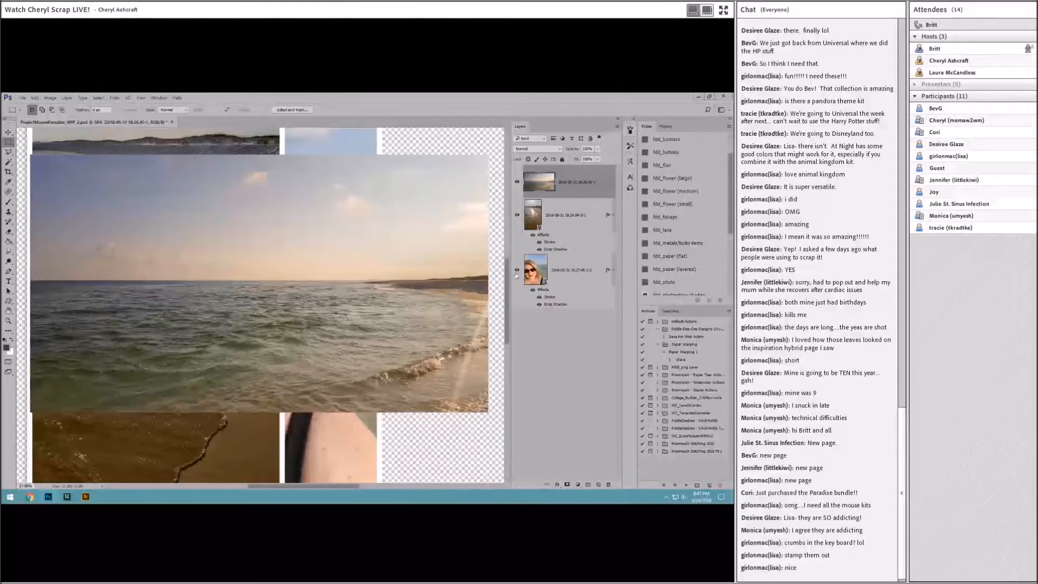
Move the retouched ocean photo slightly right and up across the other two photos
{"action": "scroll", "coordinate": [471, 314], "scroll_direction": "down", "scroll_amount": 1}
{"action": "key", "text": "v"}
{"action": "scroll", "coordinate": [366, 282], "scroll_direction": "down", "scroll_amount": 4}
{"action": "scroll", "coordinate": [365, 282], "scroll_direction": "down", "scroll_amount": 1}
{"action": "left_click_drag", "start_coordinate": [421, 297], "coordinate": [440, 267]}
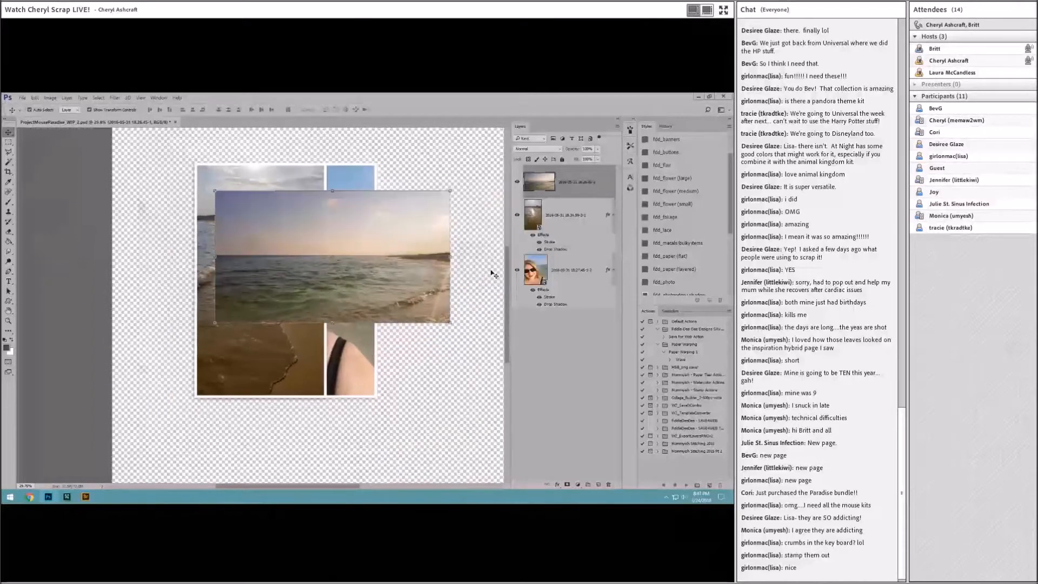
{"action": "scroll", "coordinate": [411, 243], "scroll_direction": "up", "scroll_amount": 4}
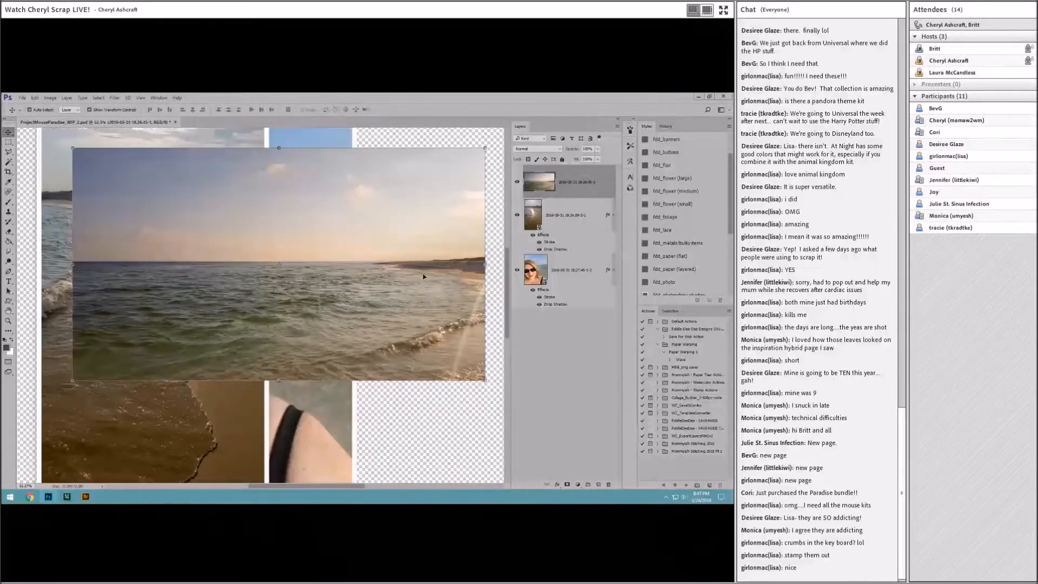
{"action": "scroll", "coordinate": [410, 314], "scroll_direction": "down", "scroll_amount": 1}
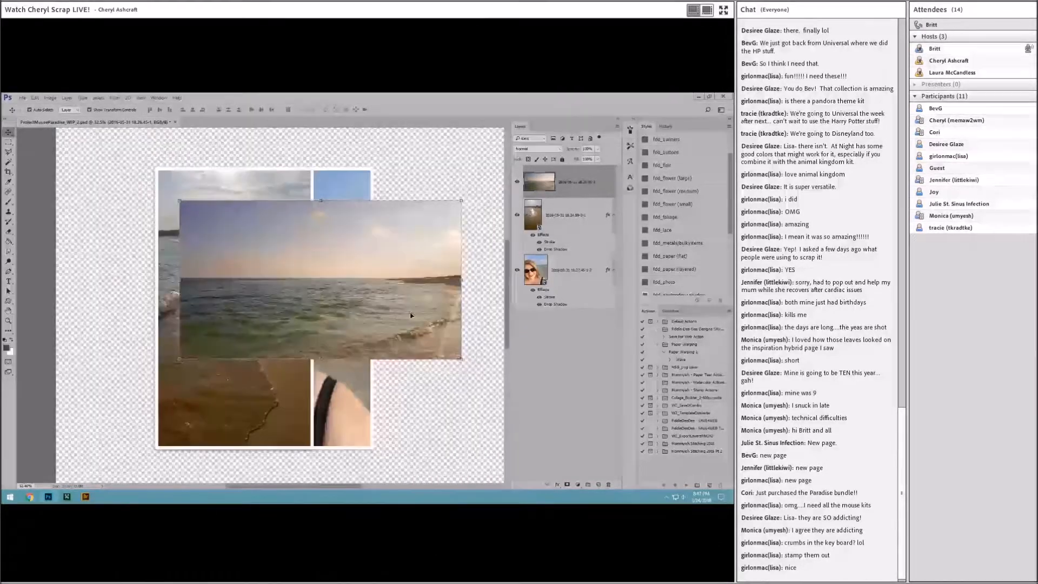
{"action": "scroll", "coordinate": [410, 314], "scroll_direction": "down", "scroll_amount": 1}
{"action": "scroll", "coordinate": [681, 227], "scroll_direction": "down", "scroll_amount": 1}
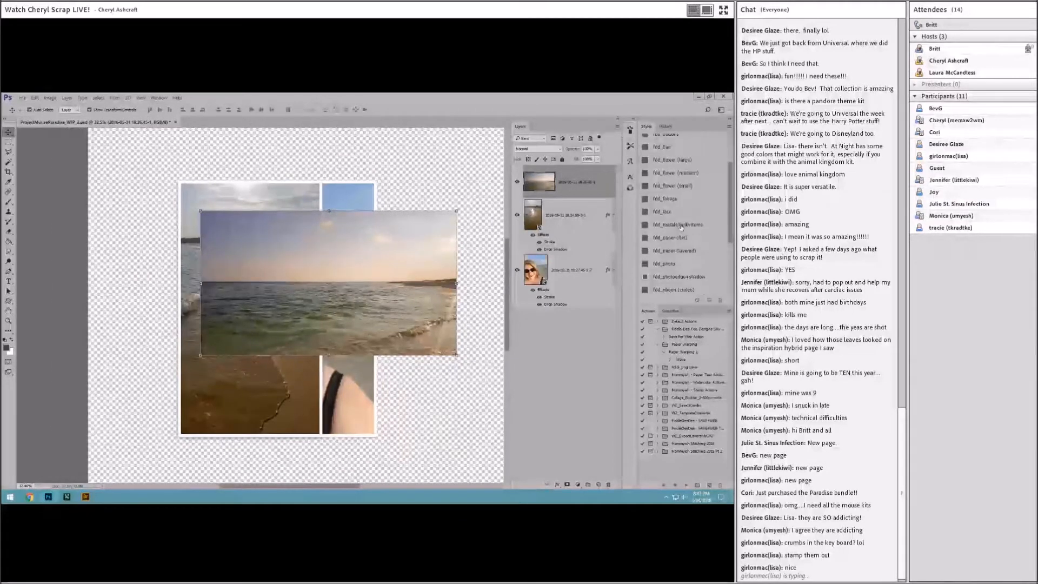
Apply the photo edge and shadow style to the ocean photo, then spread the photos so the shoreline photo and selfie sit side by side
{"action": "left_click", "coordinate": [688, 277]}
{"action": "mouse_move", "coordinate": [412, 172]}
{"action": "left_mouse_down"}
{"action": "mouse_move", "coordinate": [410, 351]}
{"action": "mouse_move", "coordinate": [466, 180]}
{"action": "left_mouse_up"}
{"action": "left_click_drag", "start_coordinate": [288, 201], "coordinate": [210, 176]}
{"action": "left_click_drag", "start_coordinate": [325, 190], "coordinate": [383, 169]}
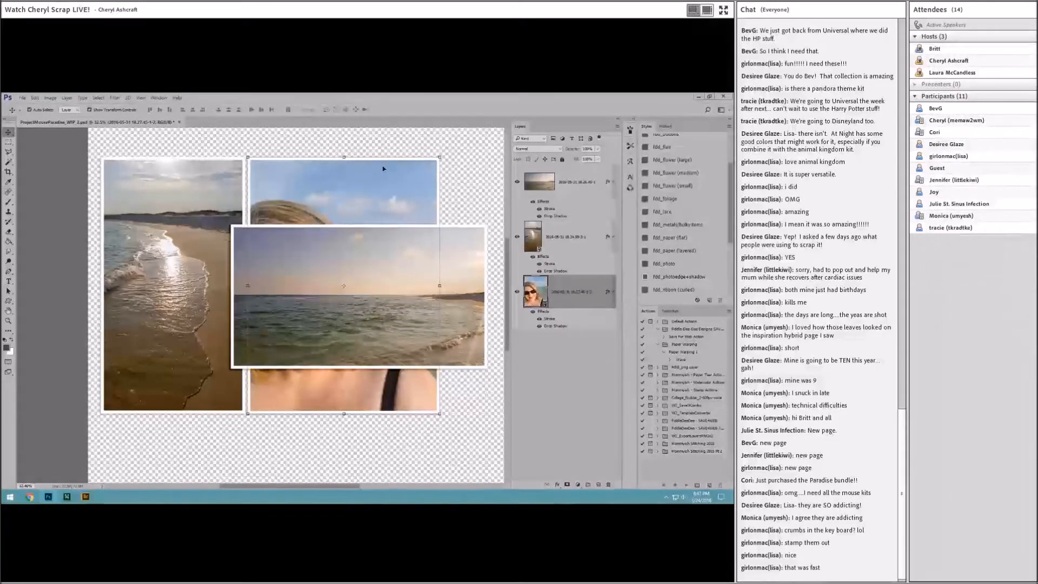
Scale the ocean photo down to about three quarters and move it across the lower edges of the shoreline photo and selfie
{"action": "left_click", "coordinate": [403, 252]}
{"action": "key", "text": "ctrl+t"}
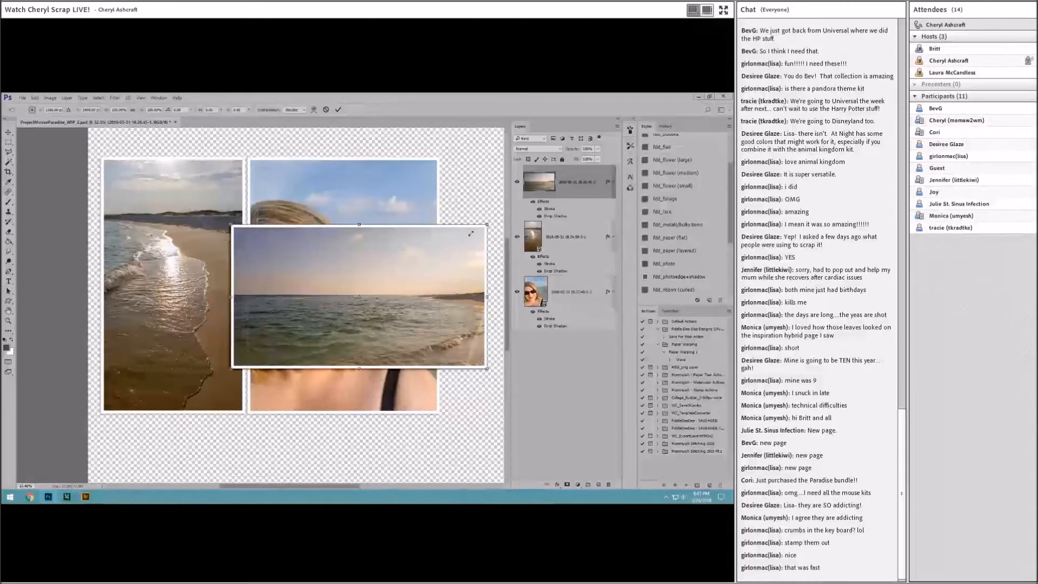
{"action": "left_click_drag", "start_coordinate": [471, 234], "coordinate": [428, 259]}
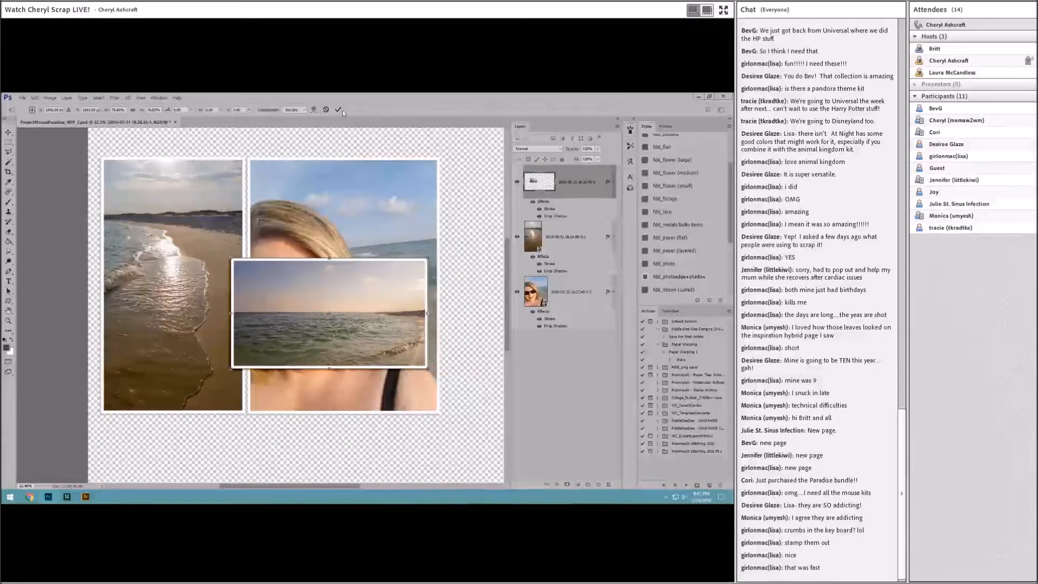
{"action": "left_click", "coordinate": [339, 110]}
{"action": "left_click_drag", "start_coordinate": [363, 306], "coordinate": [253, 413]}
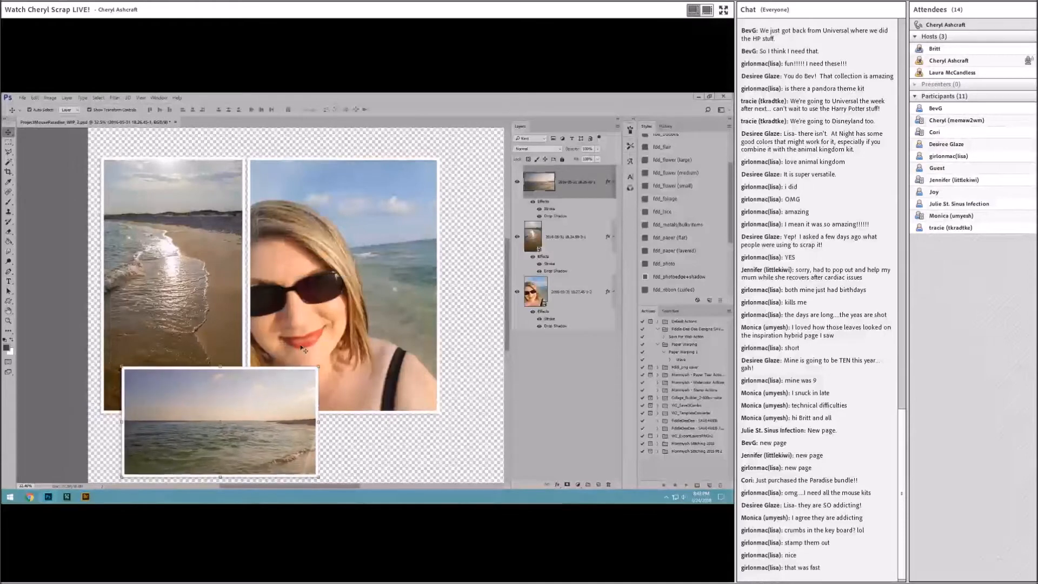
Scale the shoreline photo and the selfie down together to about 72 percent, keeping their lower-left corner in place
{"action": "left_click", "coordinate": [227, 302]}
{"action": "left_click", "coordinate": [428, 170]}
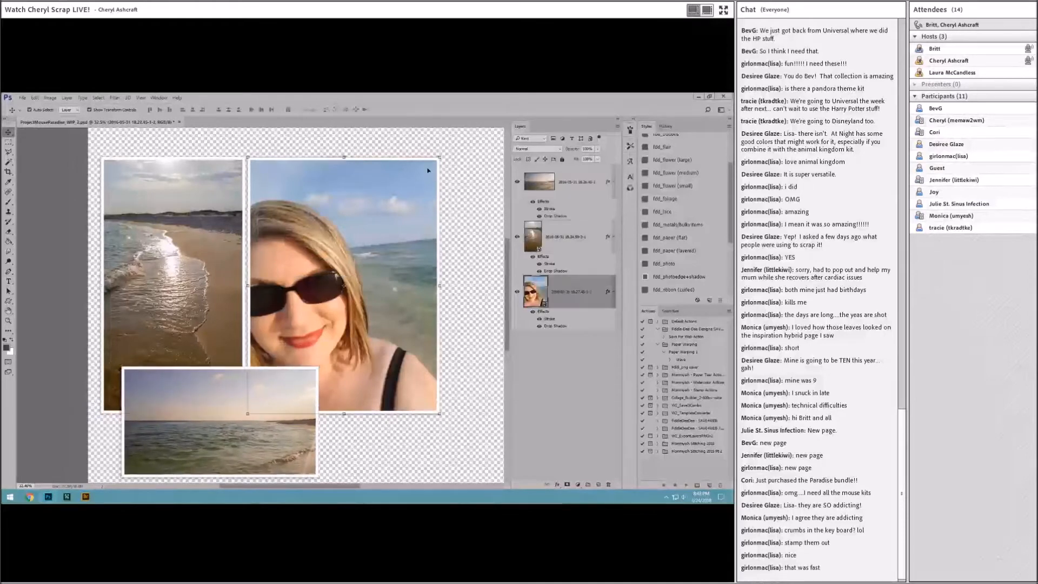
{"action": "left_click", "coordinate": [254, 174], "text": "shift"}
{"action": "left_click_drag", "start_coordinate": [439, 157], "coordinate": [344, 229]}
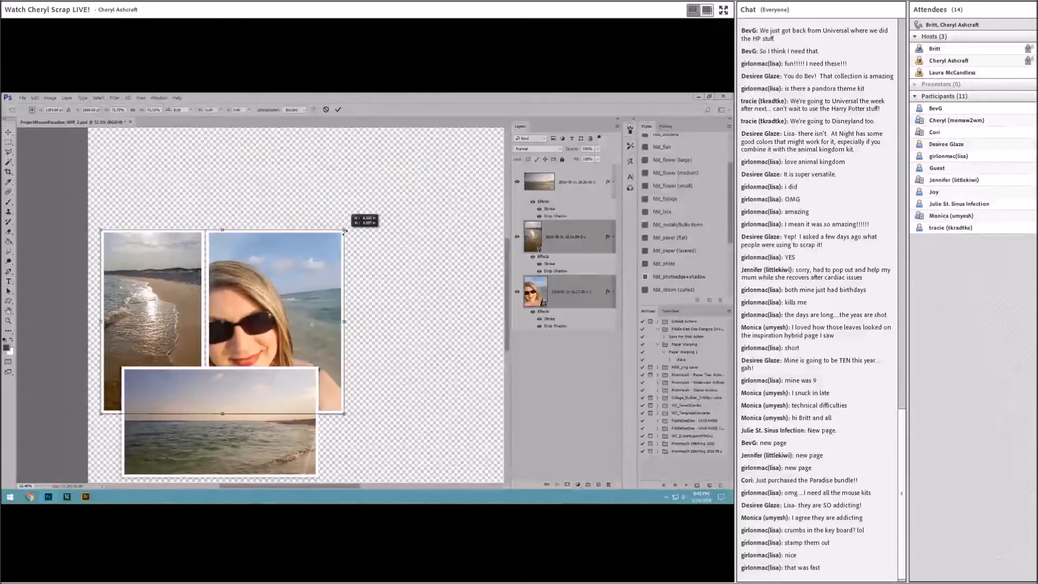
{"action": "left_click", "coordinate": [338, 109]}
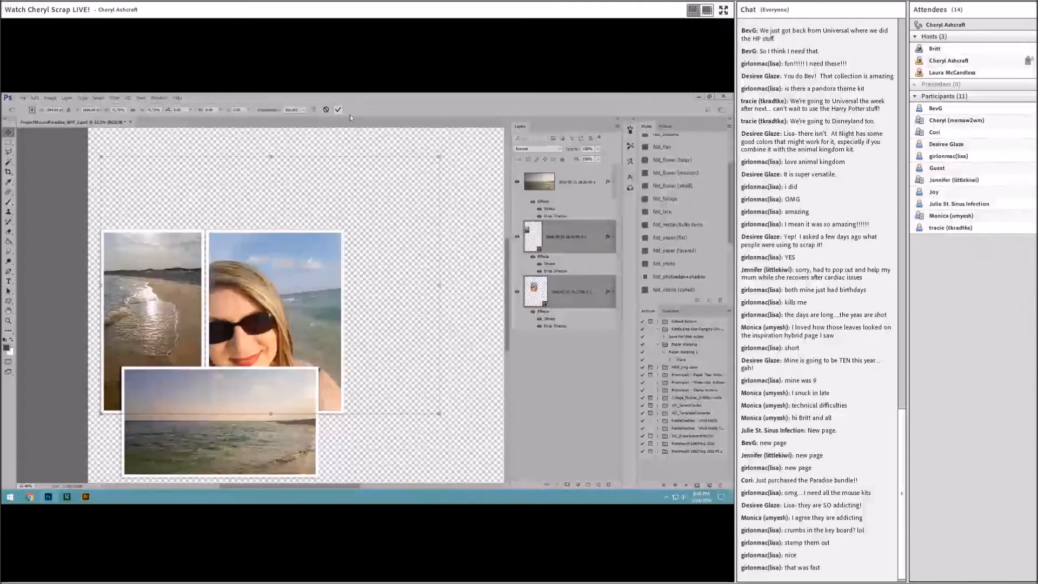
Move the ocean photo to the page's upper left and shift the shoreline photo and selfie together to its right
{"action": "left_click_drag", "start_coordinate": [300, 376], "coordinate": [261, 187]}
{"action": "left_click", "coordinate": [254, 303]}
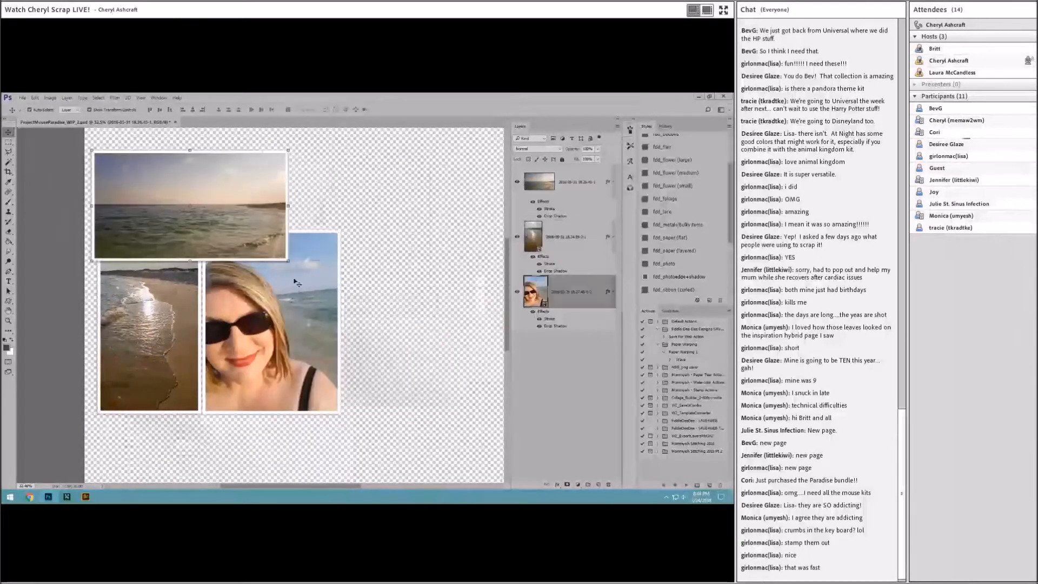
{"action": "left_click", "coordinate": [187, 307], "text": "shift"}
{"action": "left_click_drag", "start_coordinate": [273, 299], "coordinate": [471, 213]}
Shrink the selfie and bring it to the front where the ocean and shoreline photos meet, with the shoreline photo beside the ocean photo
{"action": "left_click", "coordinate": [454, 252]}
{"action": "left_click_drag", "start_coordinate": [454, 252], "coordinate": [224, 339]}
{"action": "mouse_move", "coordinate": [288, 261]}
{"action": "left_mouse_down"}
{"action": "mouse_move", "coordinate": [231, 339]}
{"action": "mouse_move", "coordinate": [279, 282]}
{"action": "mouse_move", "coordinate": [281, 259]}
{"action": "mouse_move", "coordinate": [273, 310]}
{"action": "mouse_move", "coordinate": [280, 249]}
{"action": "left_mouse_up"}
{"action": "left_click", "coordinate": [261, 109]}
{"action": "key", "text": "ctrl+shift+bracketright"}
{"action": "left_click_drag", "start_coordinate": [331, 192], "coordinate": [321, 183]}
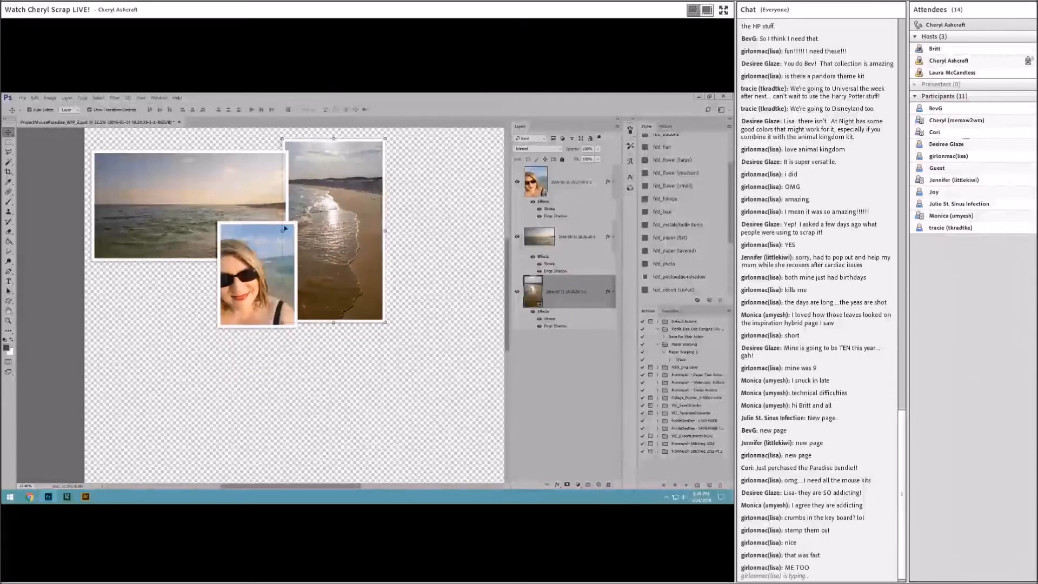
Swap the layout so the shoreline photo is left of the ocean photo, with the selfie overlapping both at their lower junction
{"action": "left_click_drag", "start_coordinate": [252, 235], "coordinate": [188, 264]}
{"action": "left_click_drag", "start_coordinate": [217, 195], "coordinate": [499, 187]}
{"action": "left_click_drag", "start_coordinate": [298, 183], "coordinate": [176, 190]}
{"action": "left_click_drag", "start_coordinate": [356, 189], "coordinate": [288, 180]}
{"action": "left_click_drag", "start_coordinate": [215, 262], "coordinate": [312, 247]}
{"action": "left_click_drag", "start_coordinate": [397, 188], "coordinate": [382, 192]}
{"action": "left_click_drag", "start_coordinate": [191, 200], "coordinate": [186, 201]}
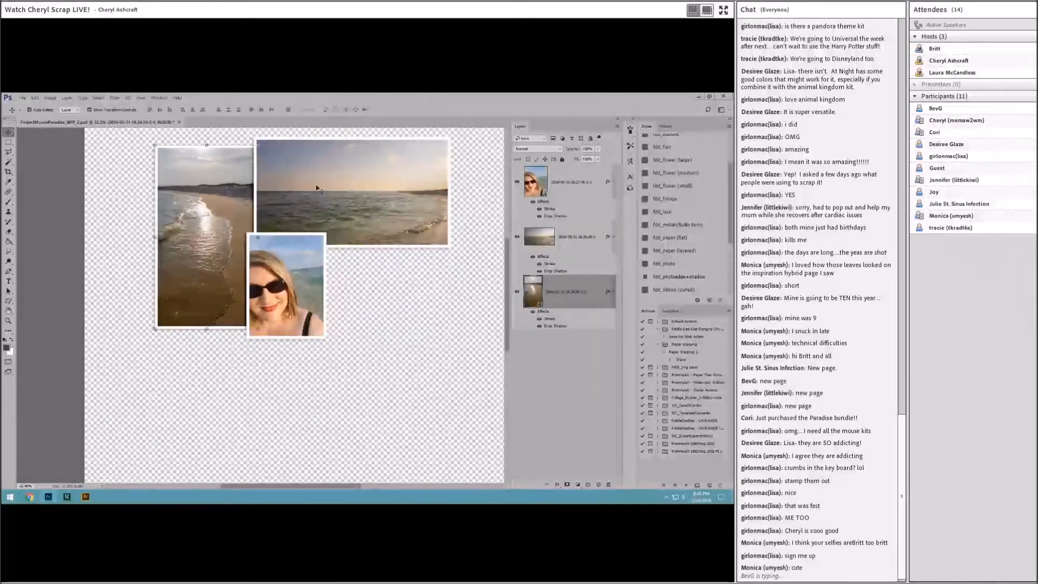
{"action": "left_click_drag", "start_coordinate": [315, 187], "coordinate": [315, 194]}
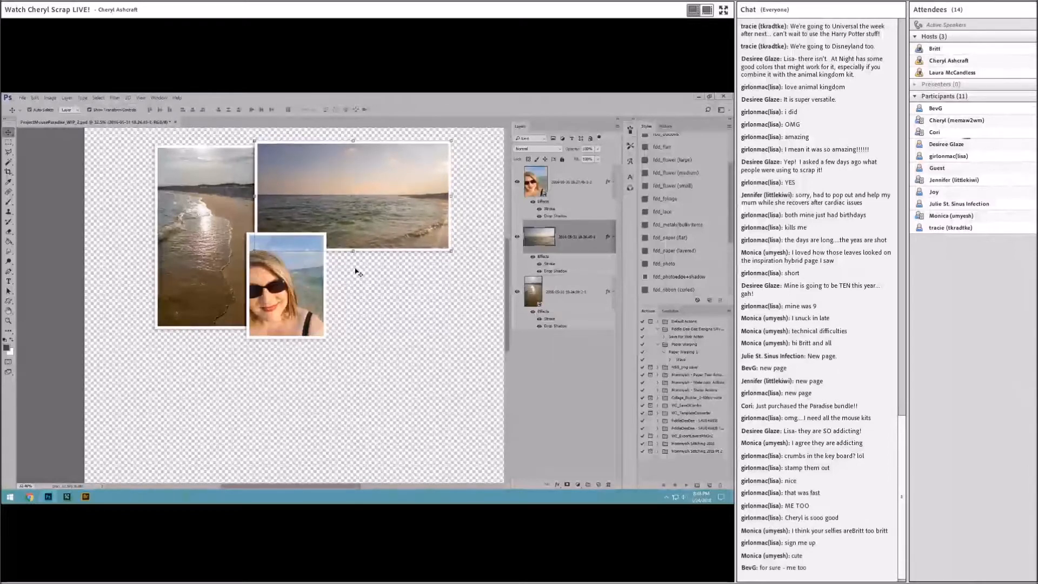
{"action": "left_click_drag", "start_coordinate": [304, 259], "coordinate": [313, 260]}
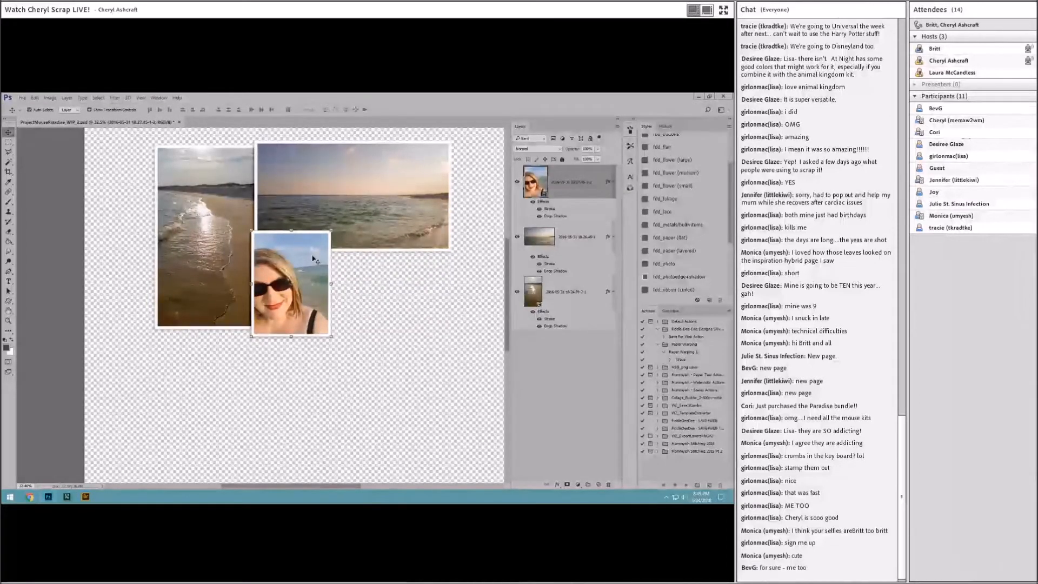
Examine the selfie up close and check the three-photo cluster against the whole page
{"action": "left_click", "coordinate": [212, 180]}
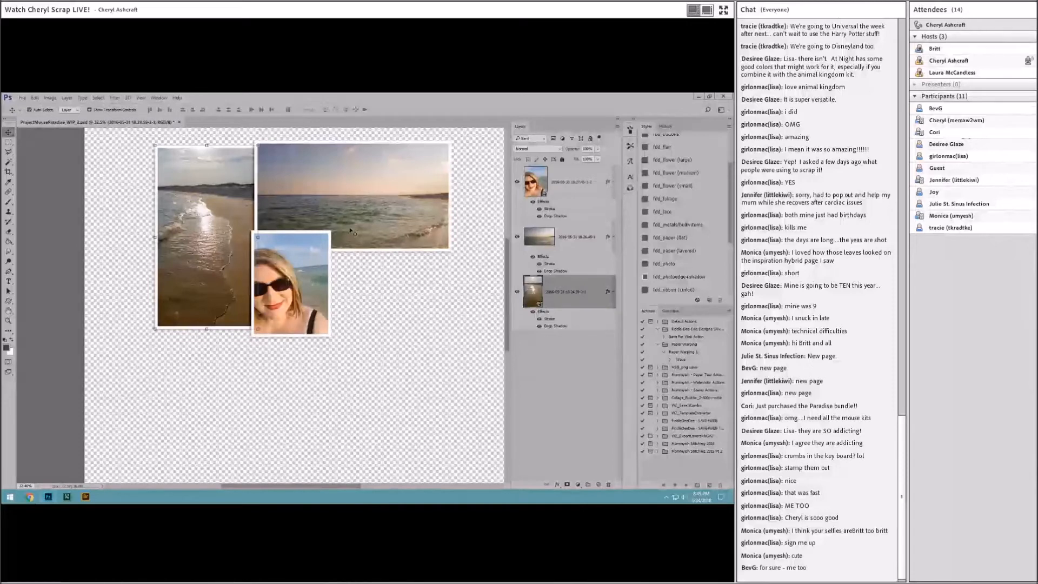
{"action": "left_click", "coordinate": [347, 277]}
{"action": "left_click", "coordinate": [281, 302]}
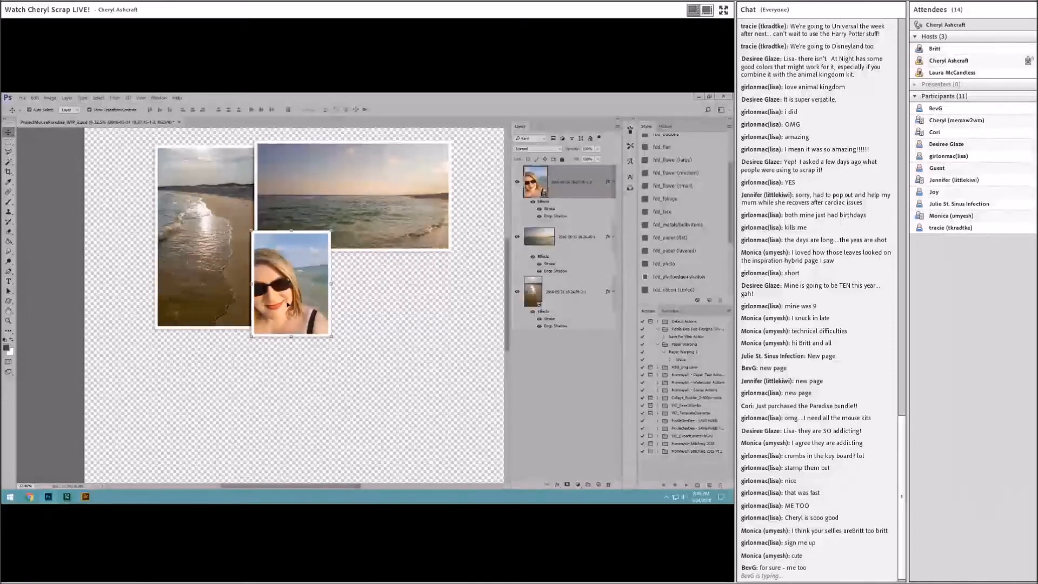
{"action": "scroll", "coordinate": [281, 305], "scroll_direction": "up", "scroll_amount": 3}
{"action": "scroll", "coordinate": [282, 304], "scroll_direction": "up", "scroll_amount": 1}
{"action": "scroll", "coordinate": [297, 297], "scroll_direction": "up", "scroll_amount": 2}
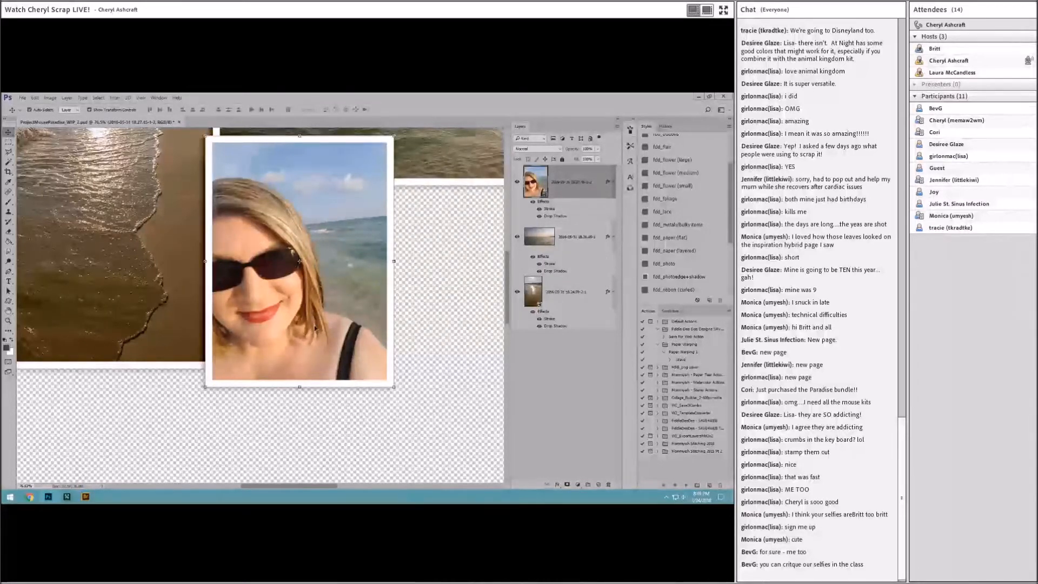
{"action": "scroll", "coordinate": [325, 300], "scroll_direction": "down", "scroll_amount": 5}
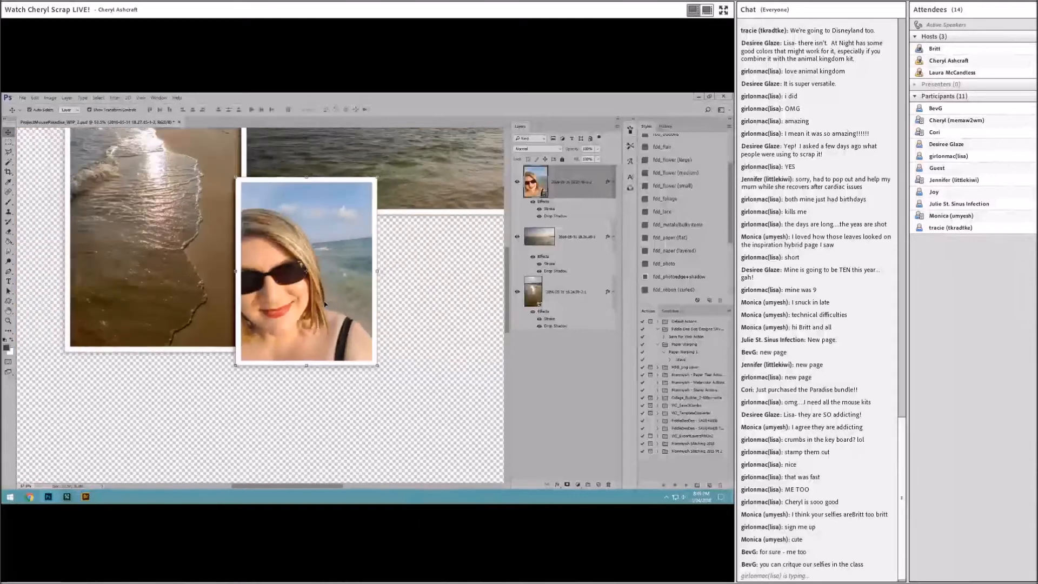
{"action": "scroll", "coordinate": [326, 306], "scroll_direction": "down", "scroll_amount": 2}
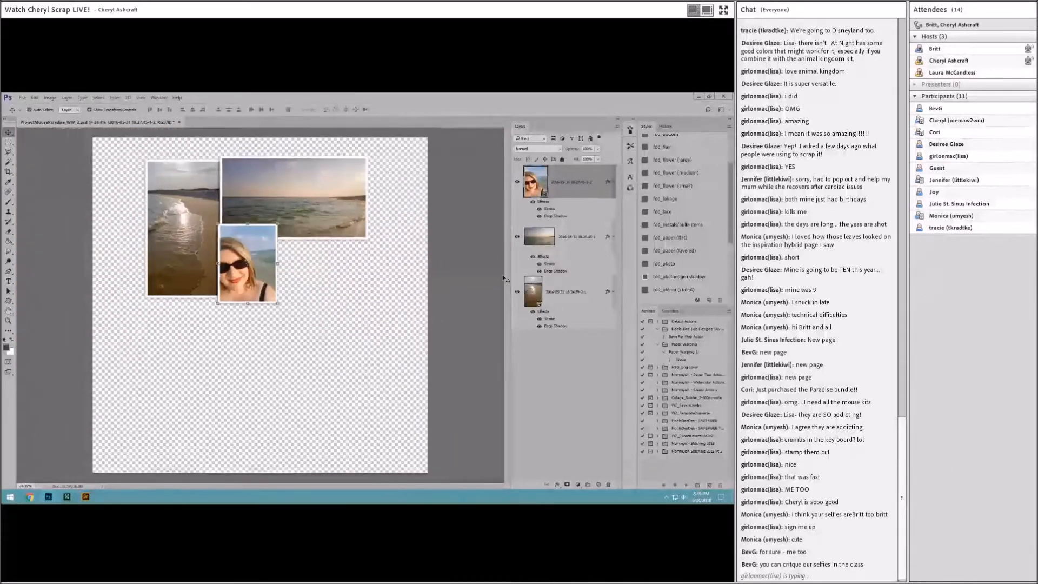
Enlarge all three photos together and centre the cluster horizontally in the upper part of the page
{"action": "left_click", "coordinate": [576, 291], "text": "shift"}
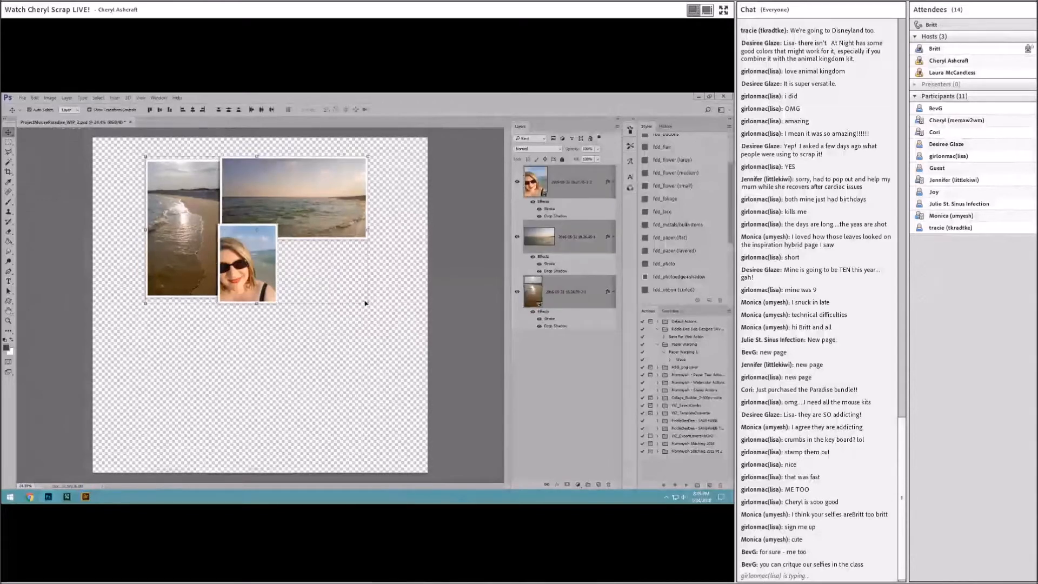
{"action": "left_click_drag", "start_coordinate": [367, 303], "coordinate": [421, 338]}
{"action": "left_click_drag", "start_coordinate": [388, 221], "coordinate": [355, 231]}
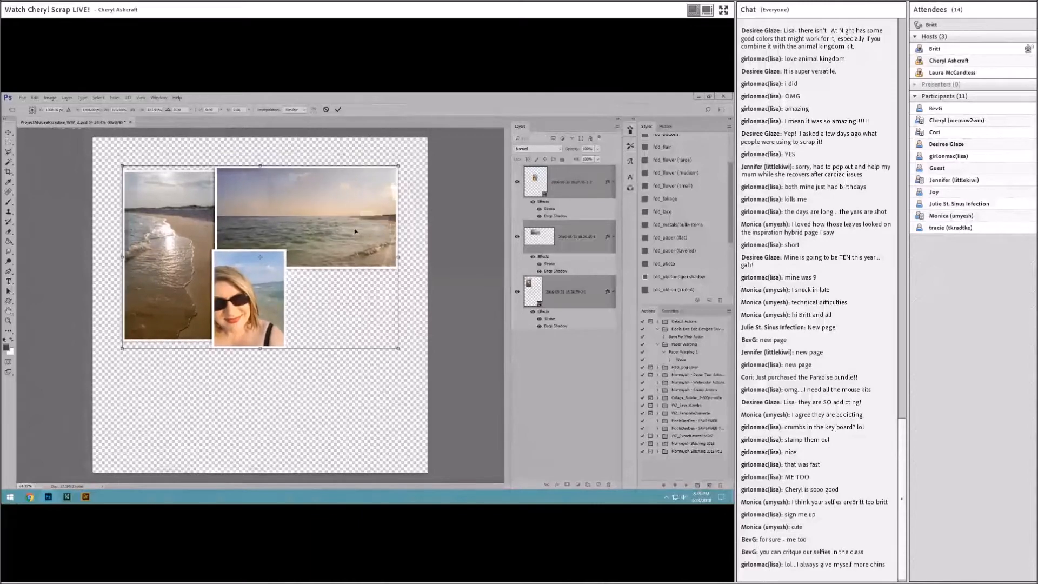
{"action": "left_click", "coordinate": [338, 109]}
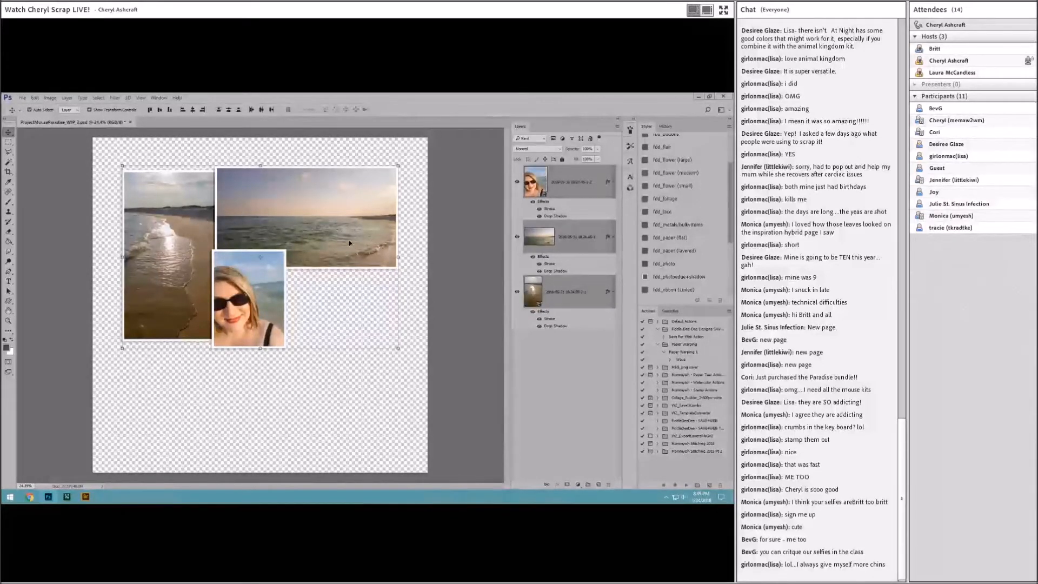
Switch to Adobe Bridge, bring brittdes_pm_paradise_paper01.jpg into the Photoshop page, and place it beneath all the photos as background
{"action": "left_click", "coordinate": [90, 496]}
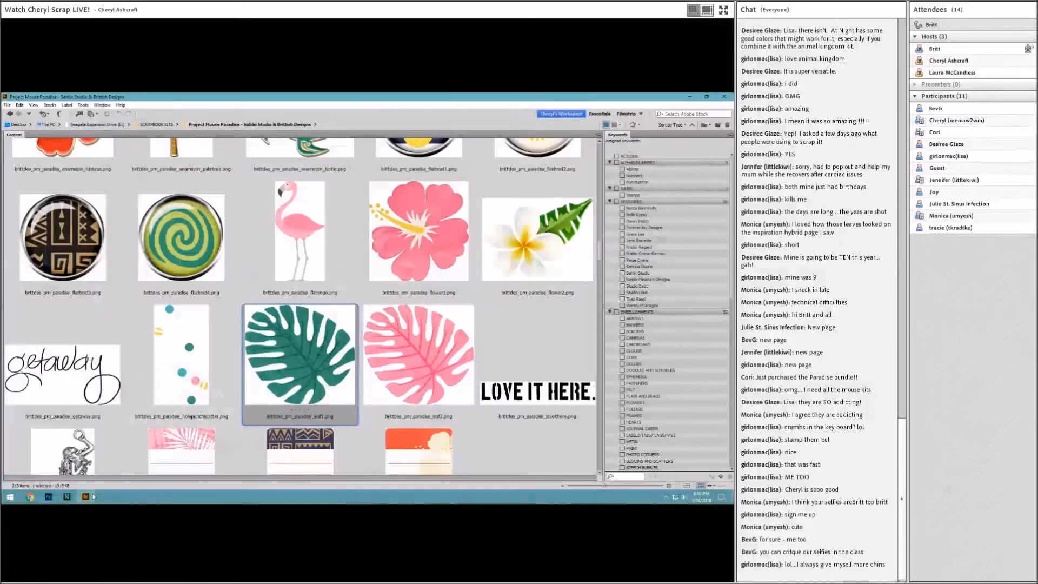
{"action": "scroll", "coordinate": [228, 378], "scroll_direction": "up", "scroll_amount": 10}
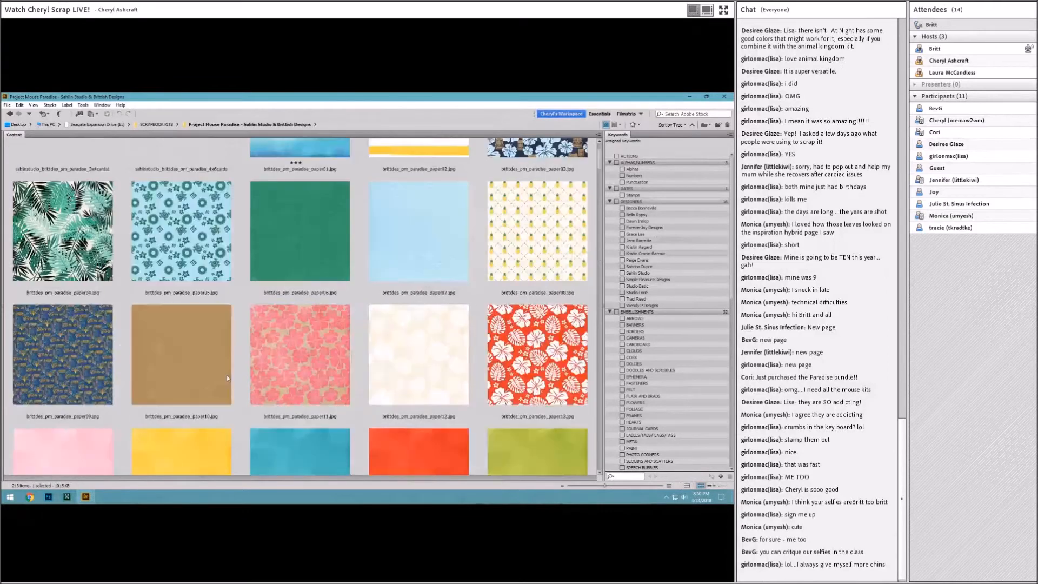
{"action": "left_click", "coordinate": [209, 367]}
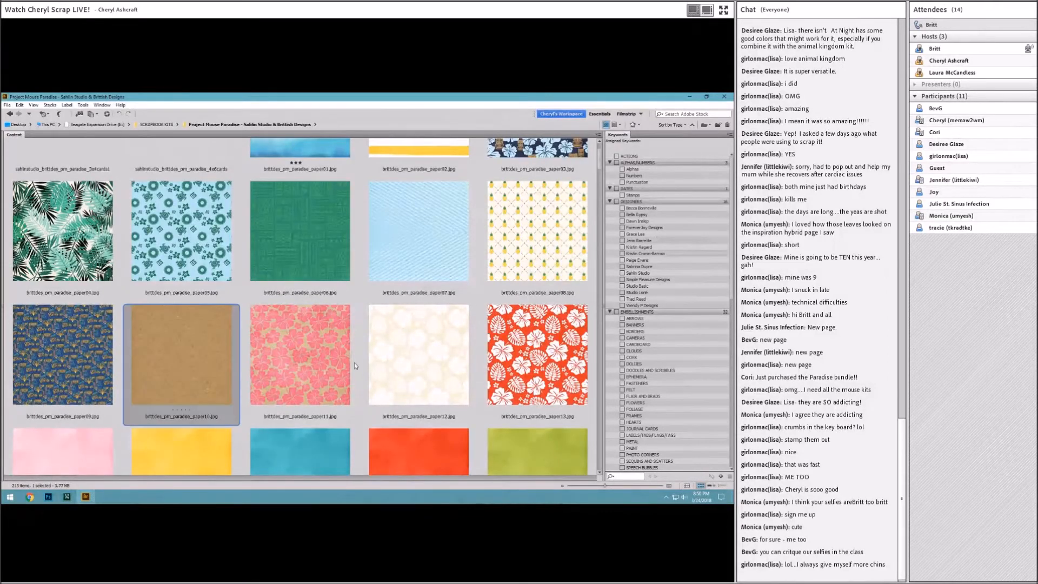
{"action": "scroll", "coordinate": [354, 362], "scroll_direction": "up", "scroll_amount": 2}
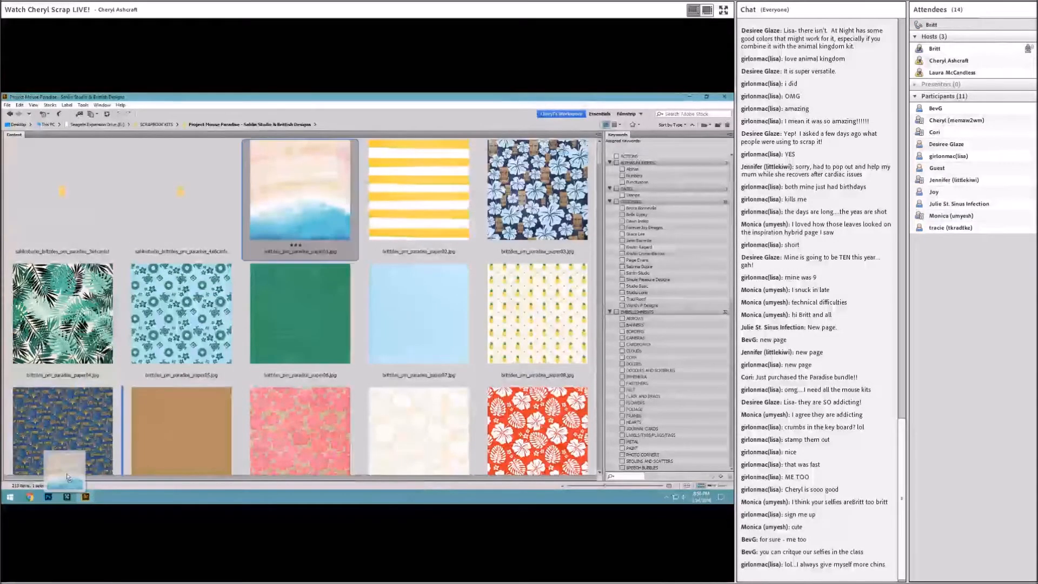
{"action": "scroll", "coordinate": [54, 470], "scroll_direction": "down", "scroll_amount": 4}
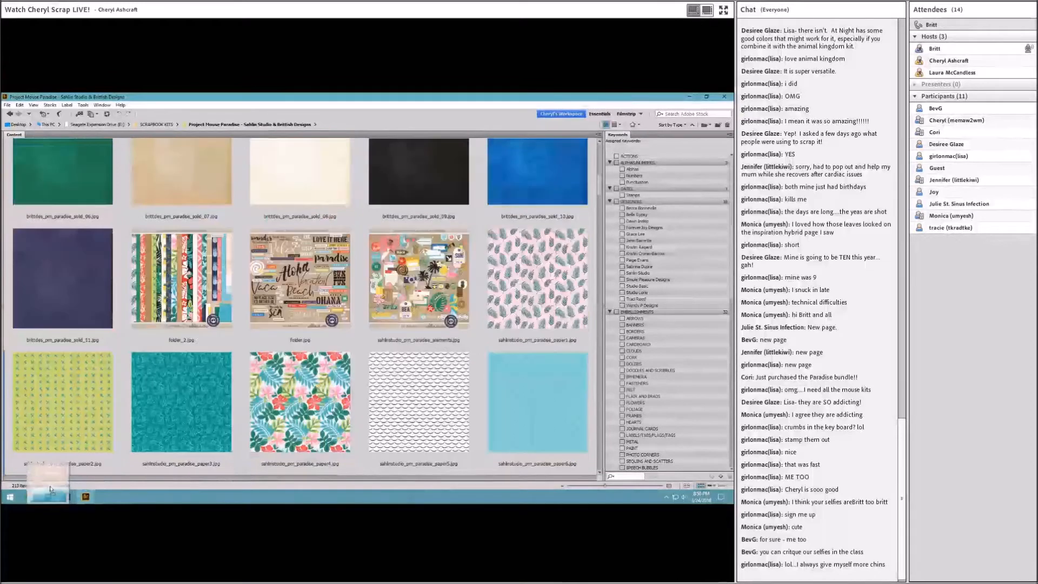
{"action": "left_click", "coordinate": [50, 489]}
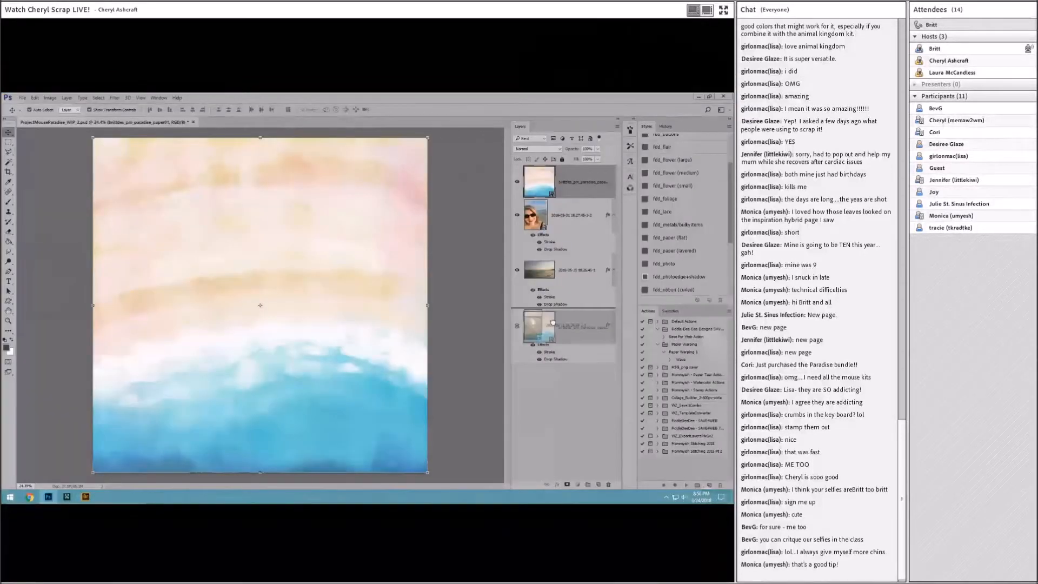
{"action": "left_click_drag", "start_coordinate": [552, 323], "coordinate": [551, 352]}
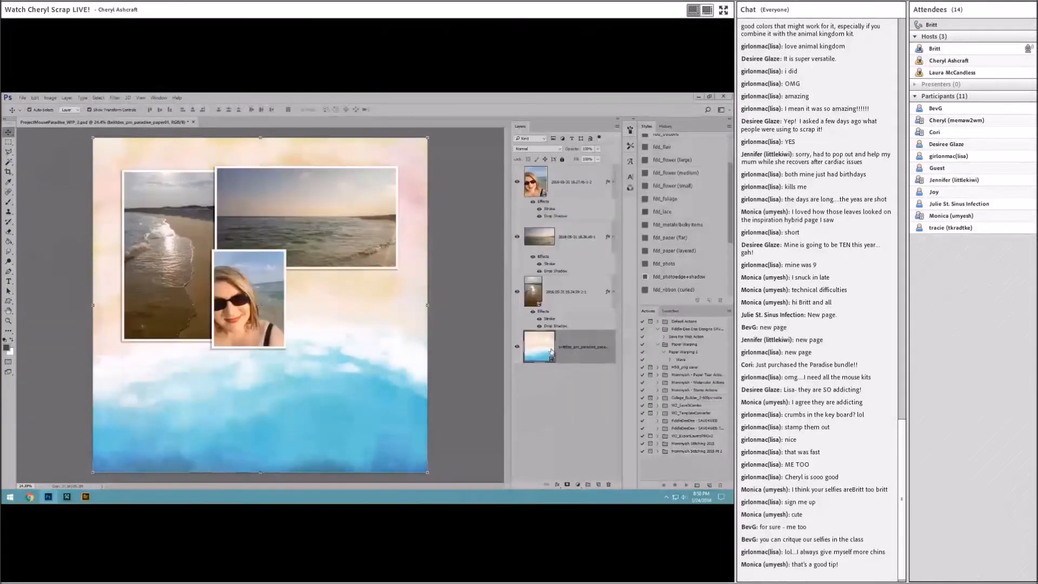
Move the three photos together slightly lower on the beach watercolour background paper
{"action": "left_click", "coordinate": [570, 293]}
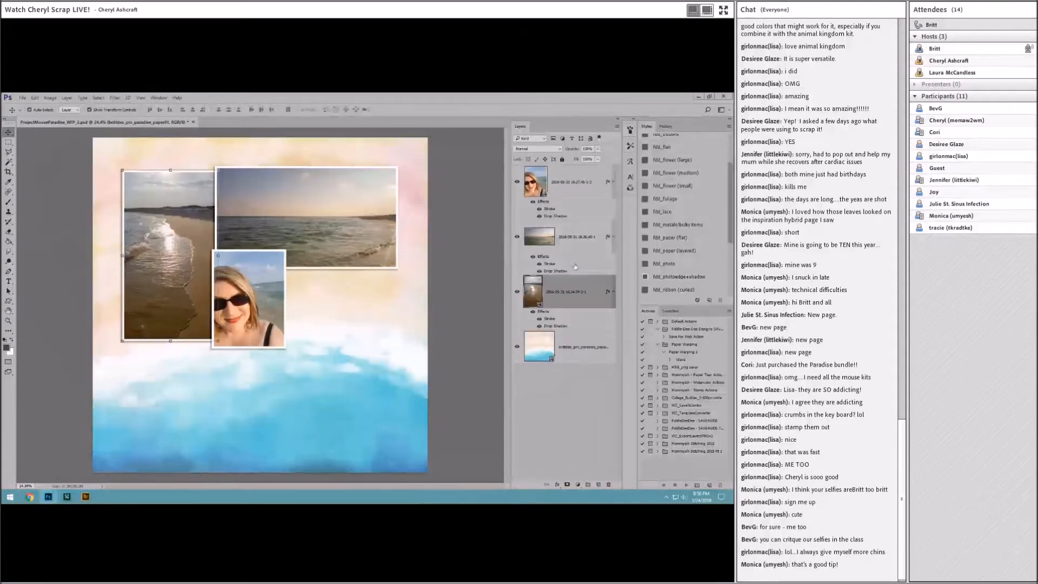
{"action": "left_click", "coordinate": [567, 182], "text": "shift"}
{"action": "left_click_drag", "start_coordinate": [329, 222], "coordinate": [334, 256]}
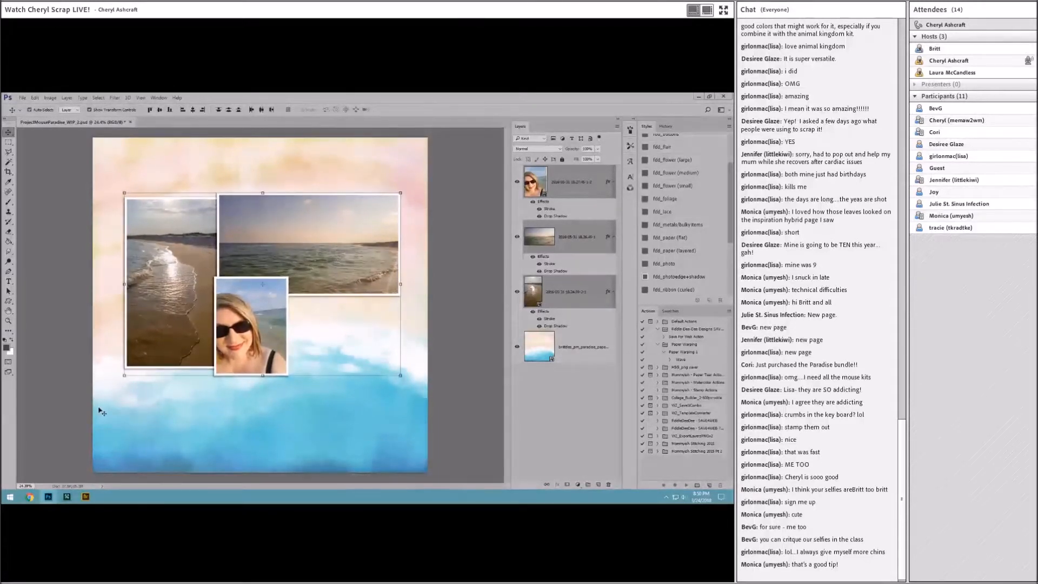
Switch to Adobe Bridge and examine the kit's patterned and solid papers for one to go under the watercolour background
{"action": "mouse_move", "coordinate": [89, 498]}
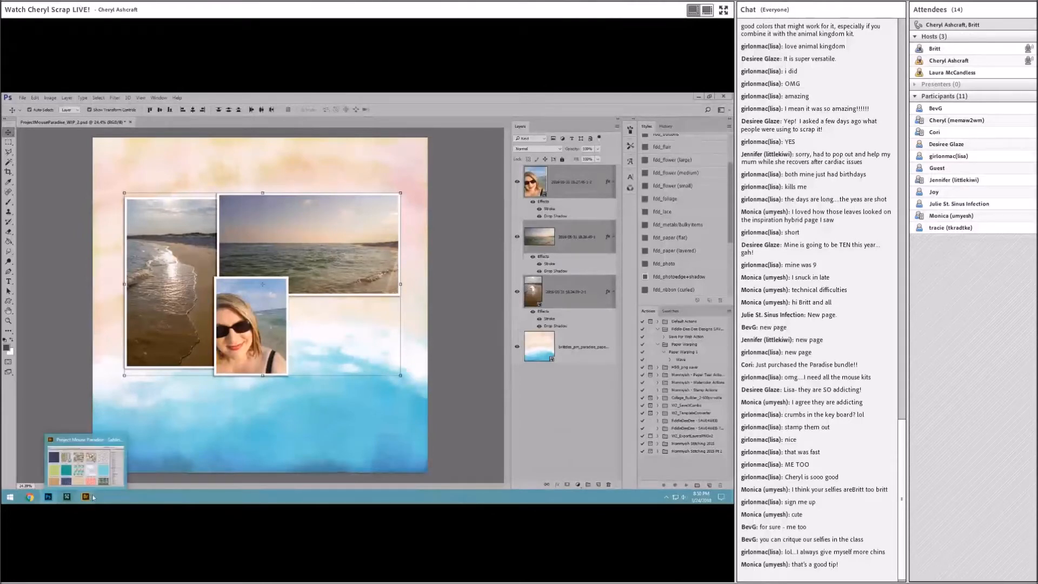
{"action": "left_click", "coordinate": [93, 497]}
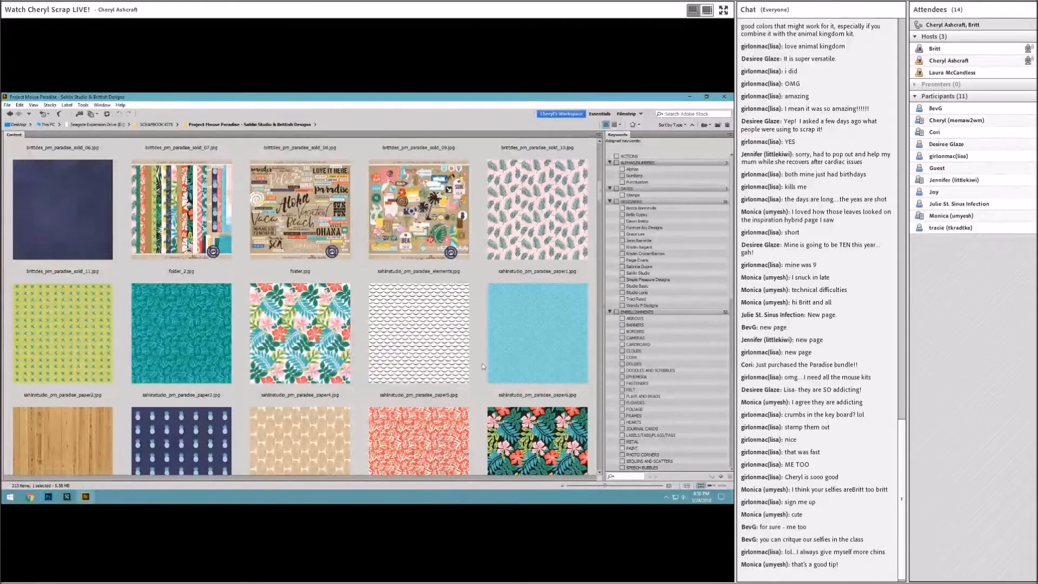
{"action": "scroll", "coordinate": [482, 366], "scroll_direction": "down", "scroll_amount": 5}
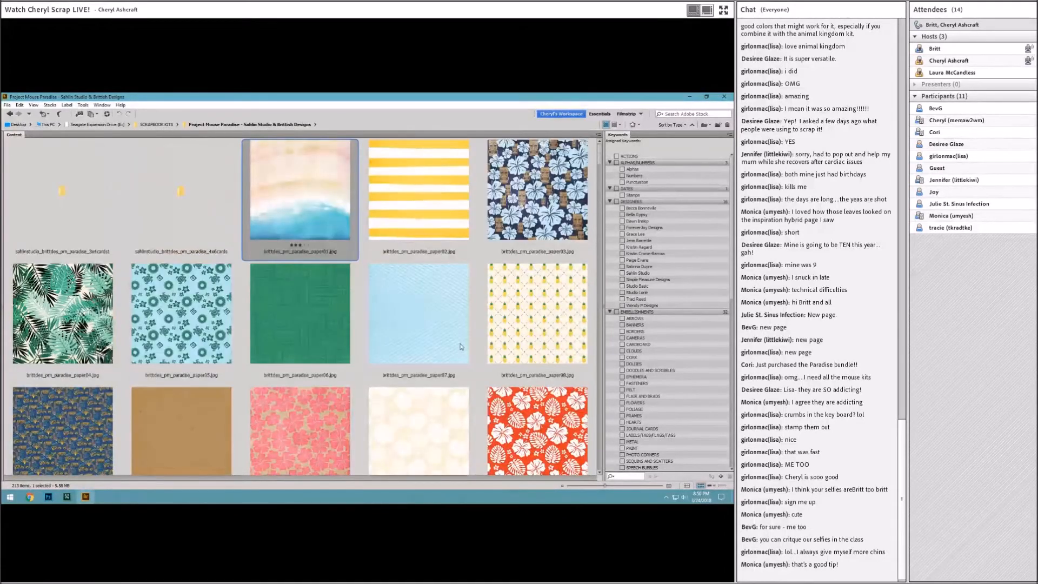
{"action": "scroll", "coordinate": [453, 344], "scroll_direction": "down", "scroll_amount": 2}
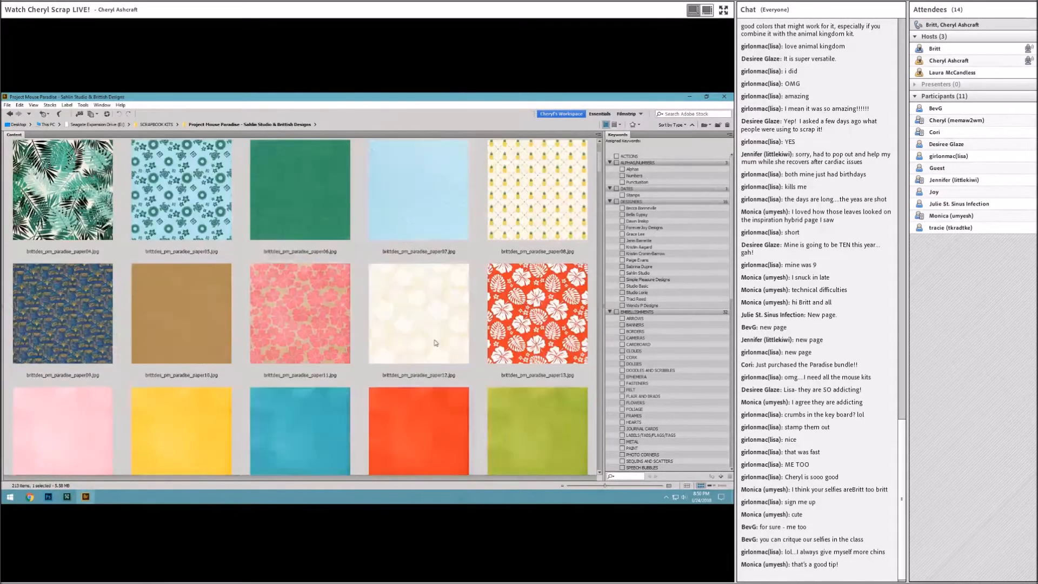
{"action": "left_click", "coordinate": [310, 326]}
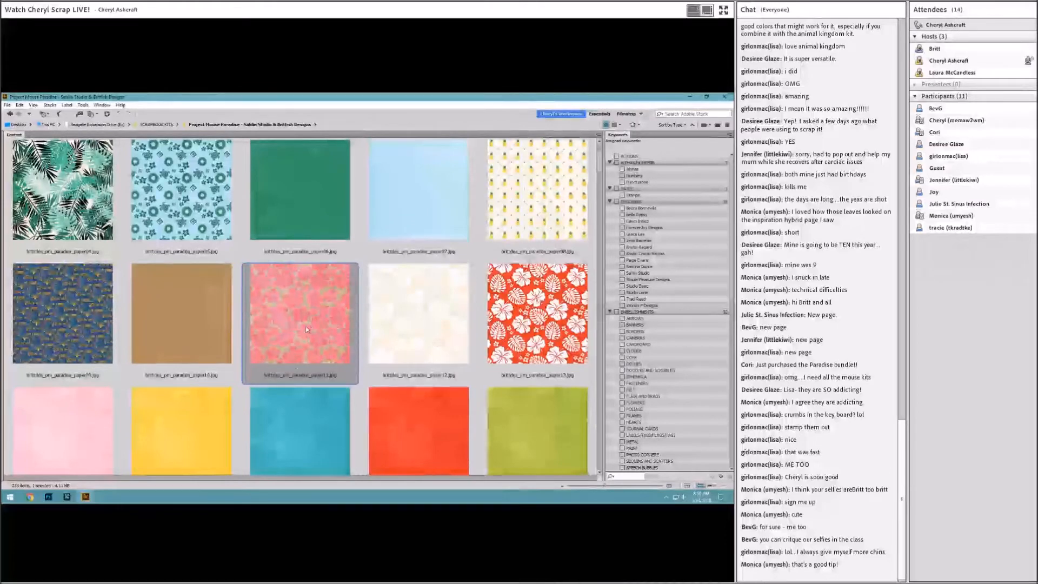
{"action": "scroll", "coordinate": [303, 327], "scroll_direction": "up", "scroll_amount": 2}
{"action": "scroll", "coordinate": [303, 329], "scroll_direction": "down", "scroll_amount": 2}
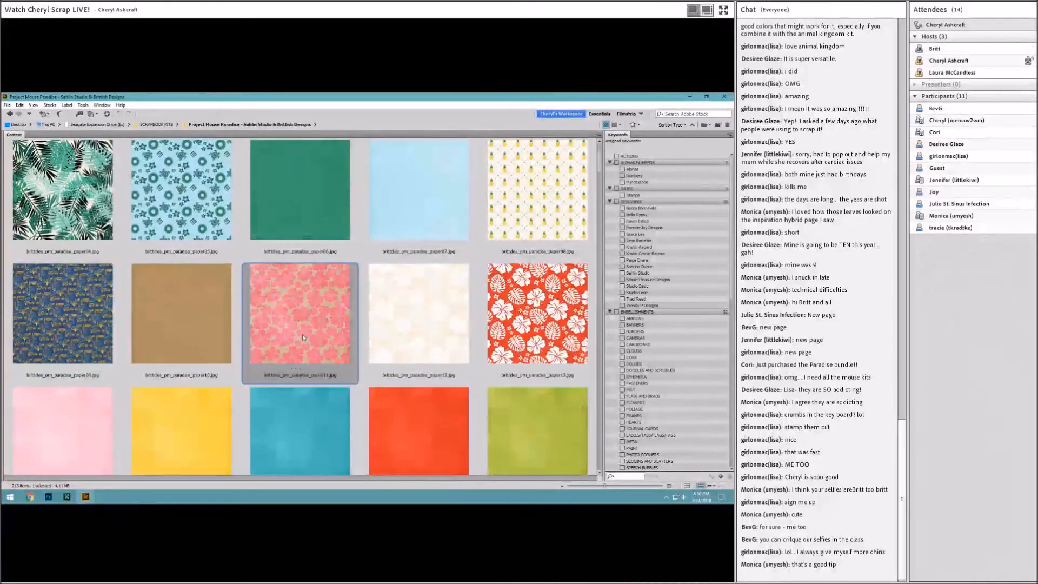
{"action": "scroll", "coordinate": [303, 334], "scroll_direction": "down", "scroll_amount": 5}
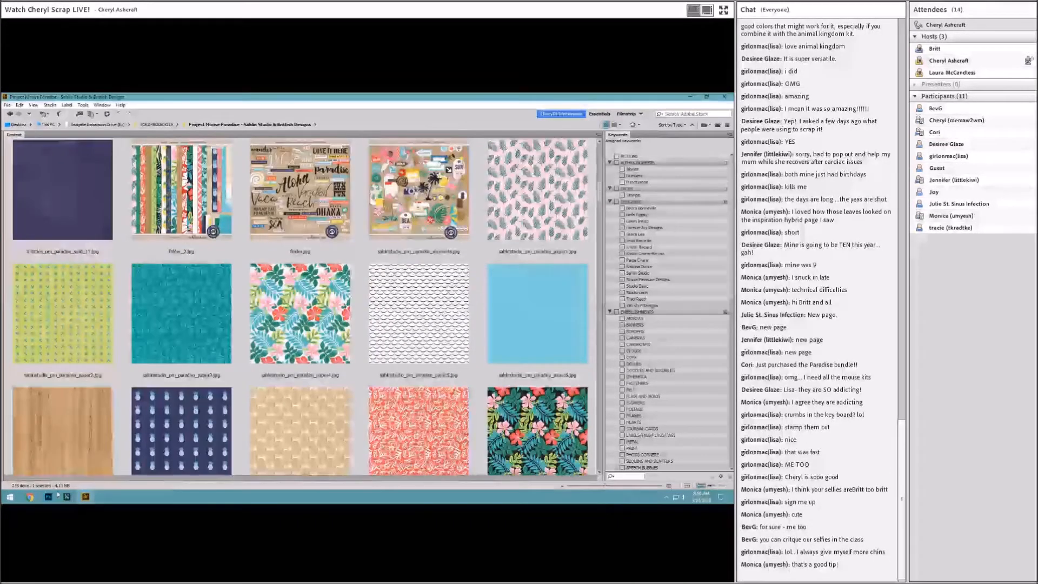
{"action": "left_click", "coordinate": [80, 500]}
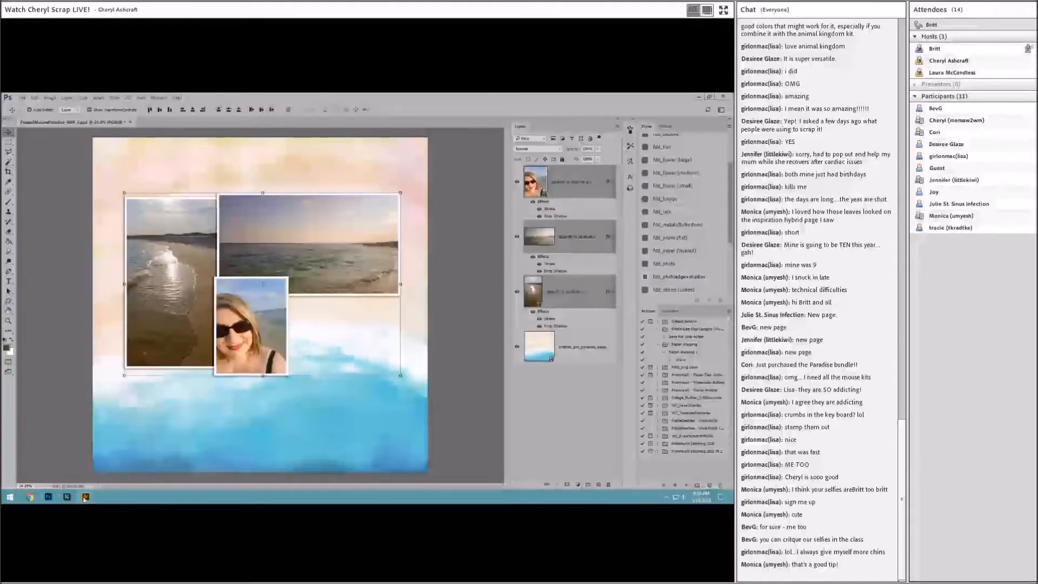
Bring the dark tropical floral sahlinstudio_pm_paradise_paper11.jpg from Adobe Bridge into the Photoshop page and place it beneath all other layers
{"action": "left_click", "coordinate": [84, 497]}
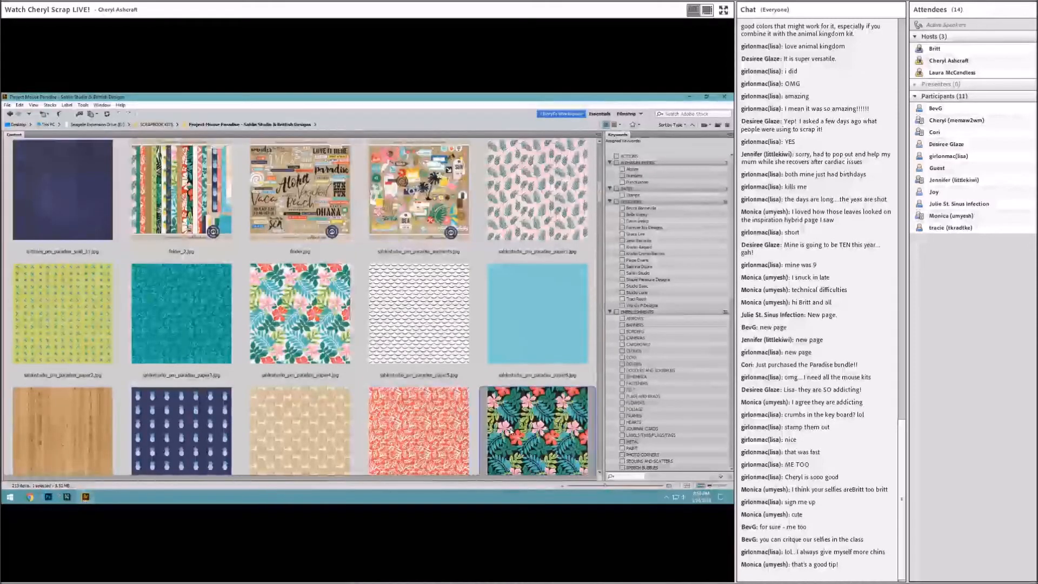
{"action": "scroll", "coordinate": [529, 366], "scroll_direction": "down", "scroll_amount": 1}
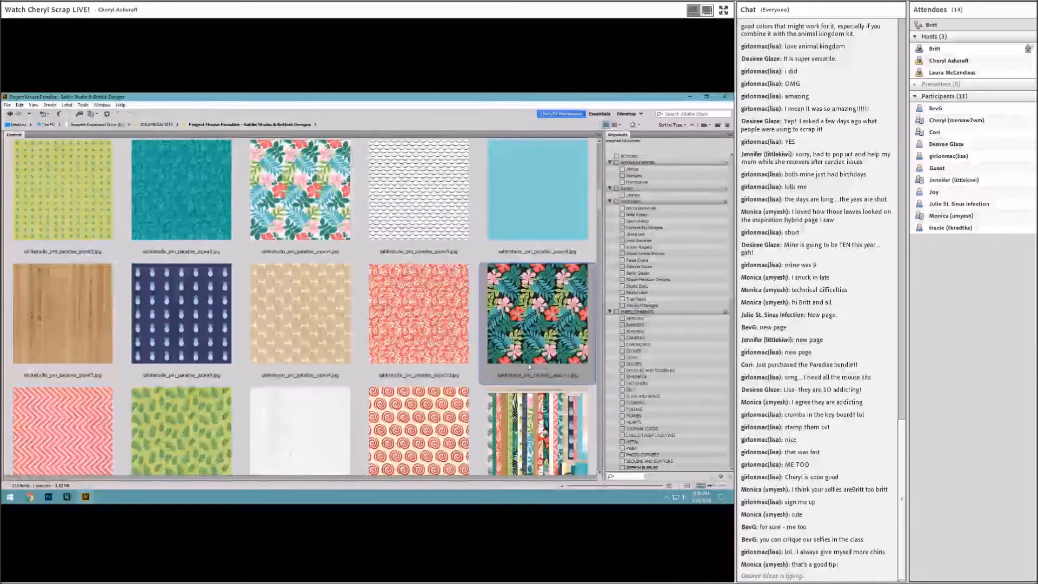
{"action": "left_click_drag", "start_coordinate": [535, 338], "coordinate": [250, 343]}
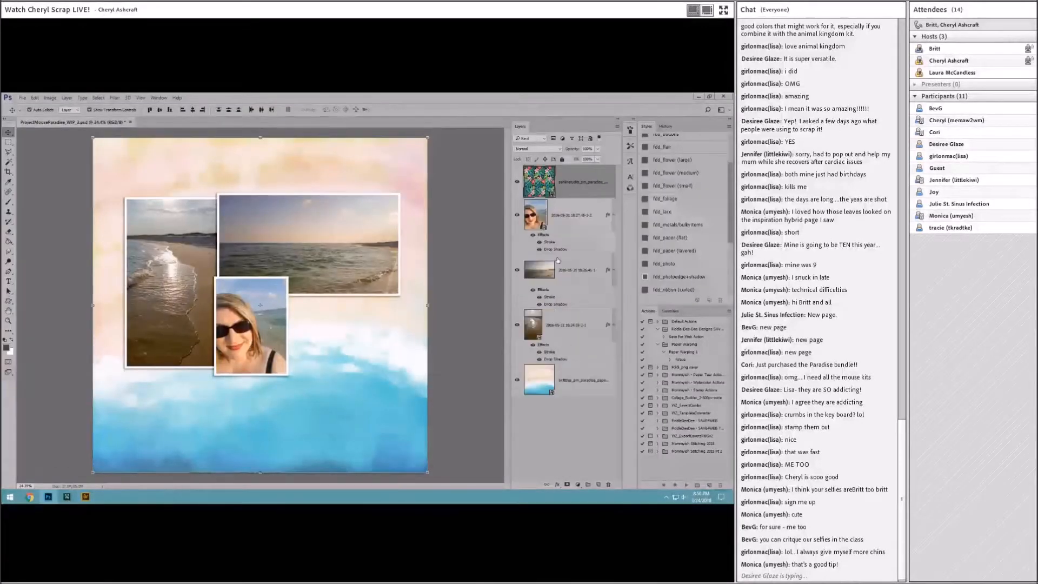
{"action": "left_click_drag", "start_coordinate": [573, 186], "coordinate": [570, 397]}
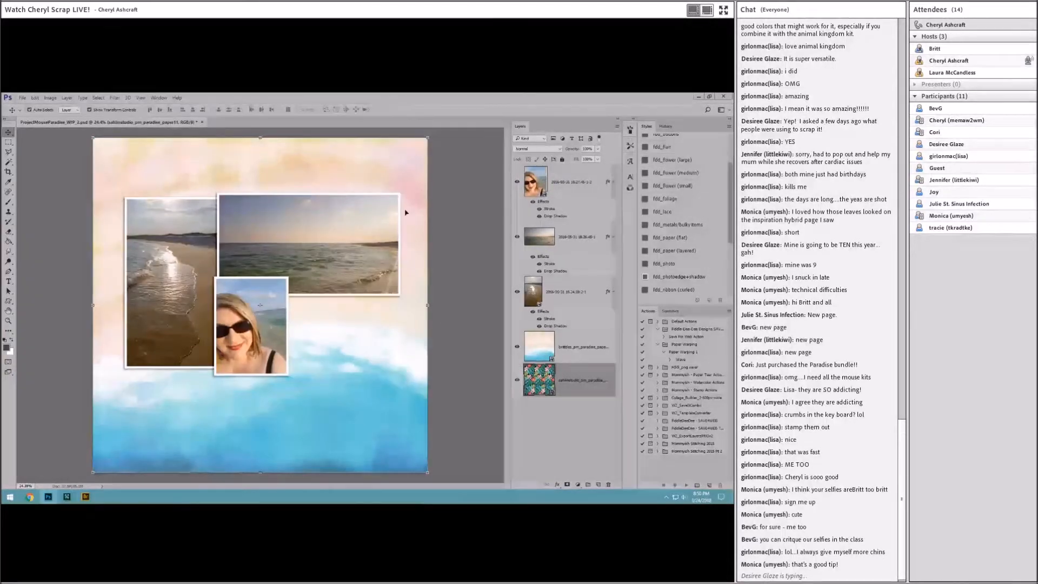
{"action": "key", "text": "ctrl+t"}
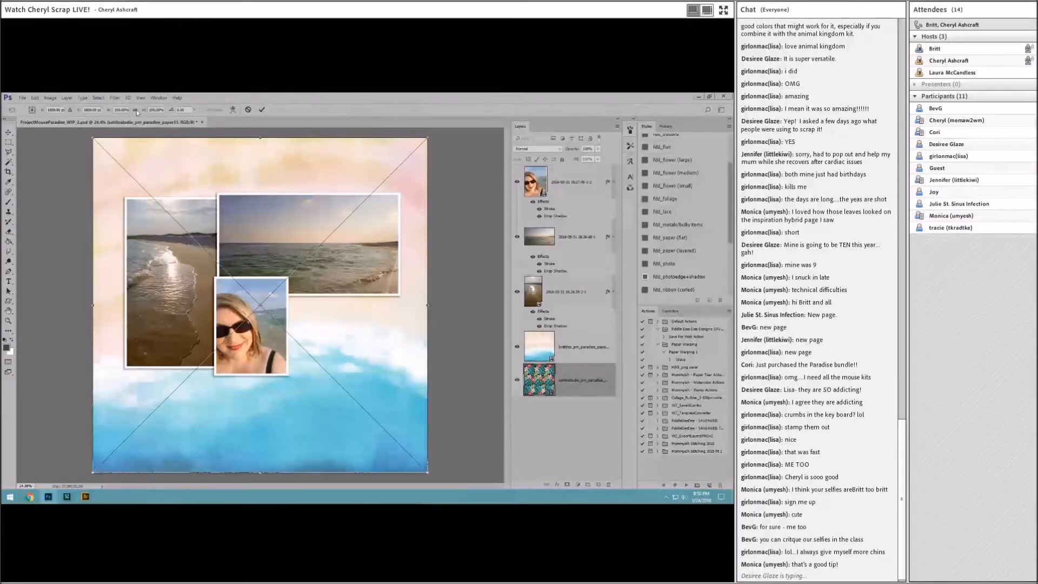
{"action": "type", "text": "95"}
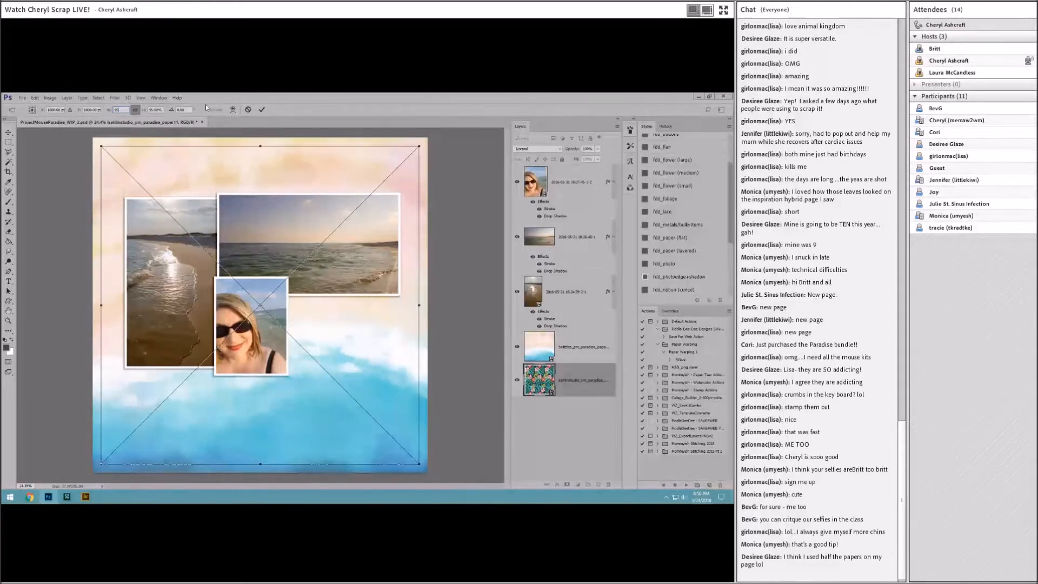
{"action": "left_click", "coordinate": [248, 110]}
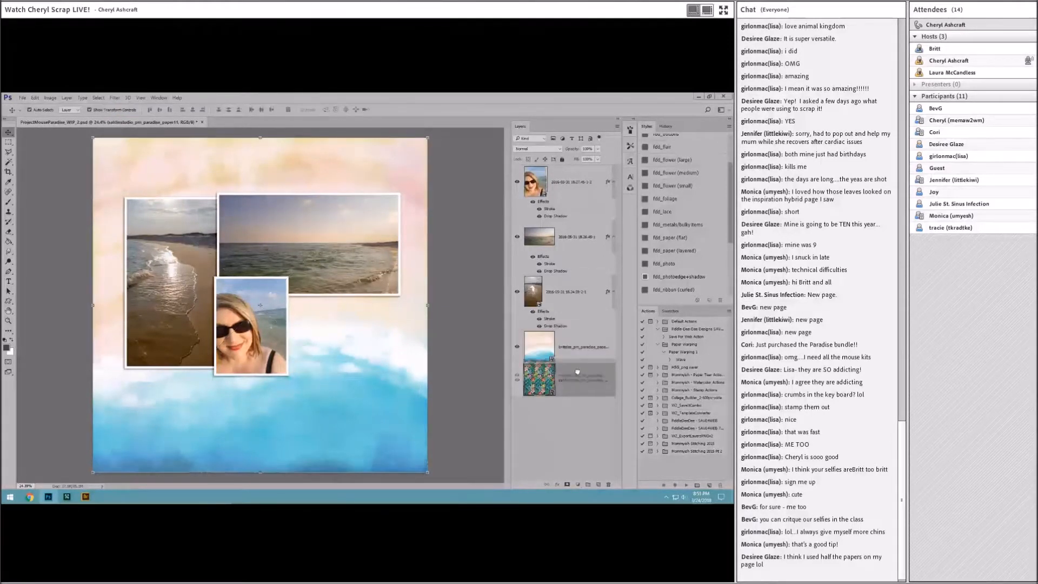
Scale the beach watercolour paper proportionally to 97% around its centre and apply the fdd_paper (layered) style to it
{"action": "left_click", "coordinate": [420, 158]}
{"action": "key", "text": "ctrl+t"}
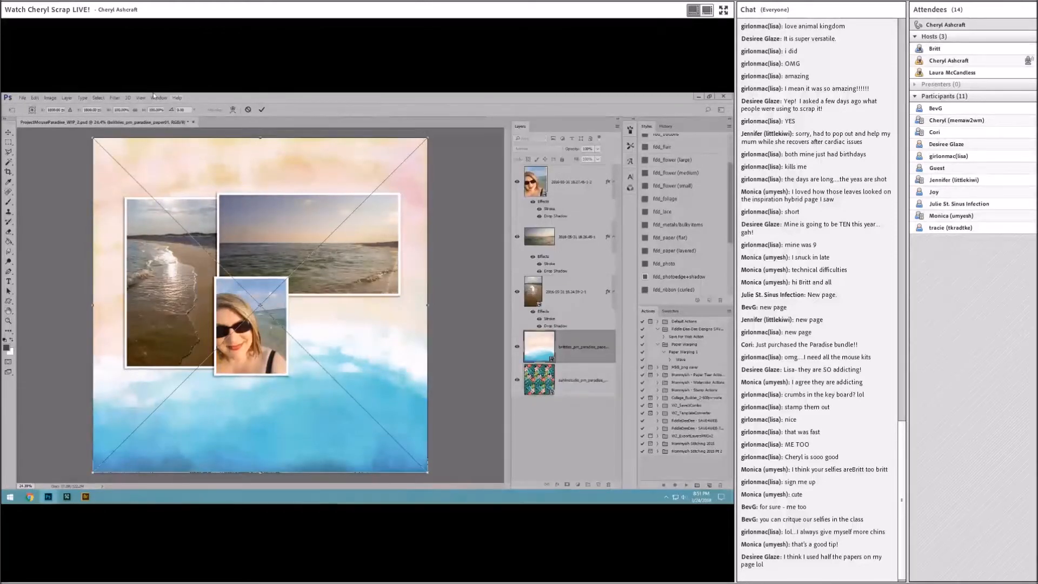
{"action": "left_click", "coordinate": [121, 109]}
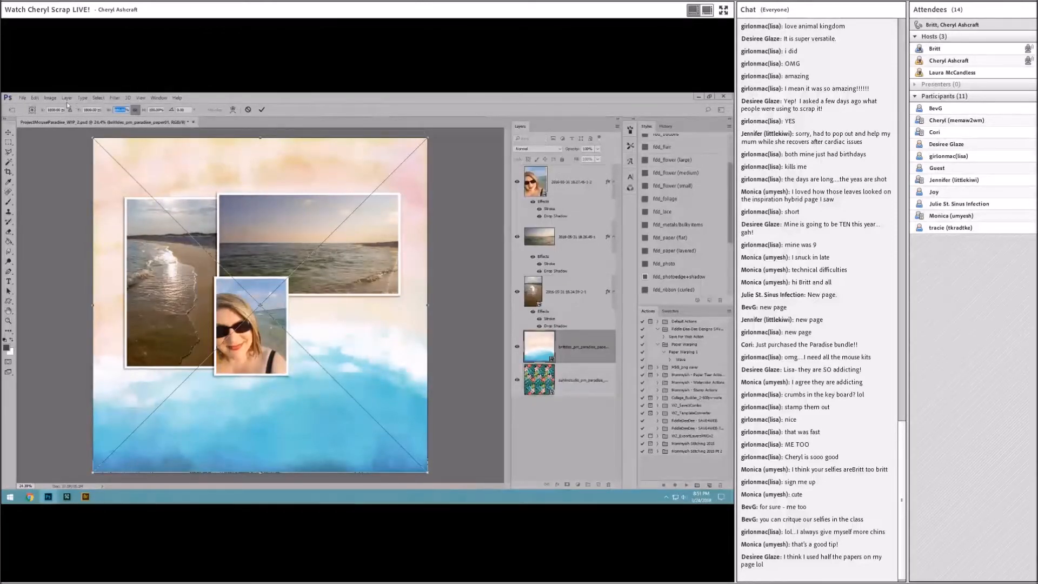
{"action": "type", "text": "95"}
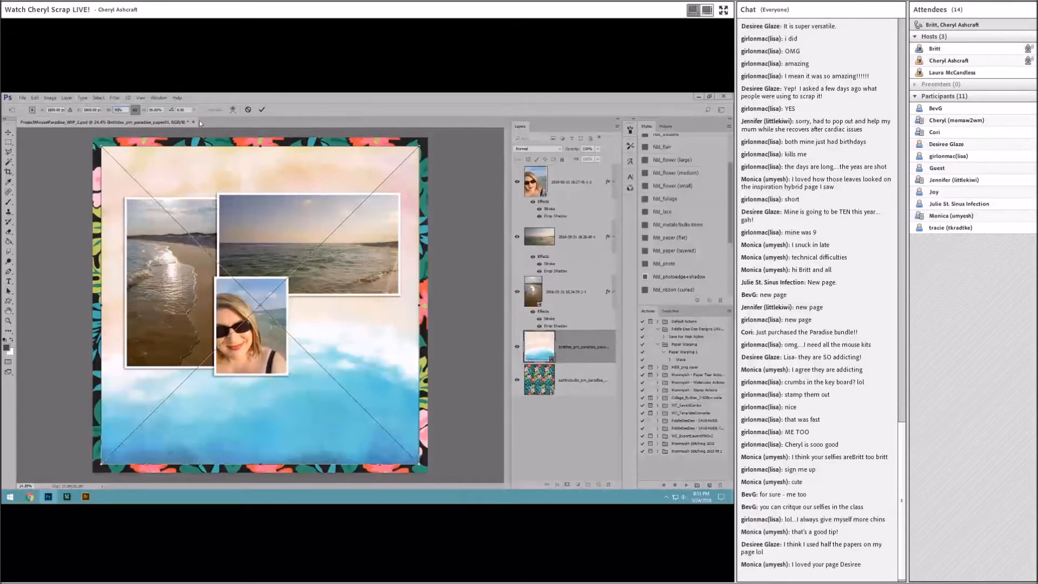
{"action": "key", "text": "Return"}
{"action": "type", "text": "97"}
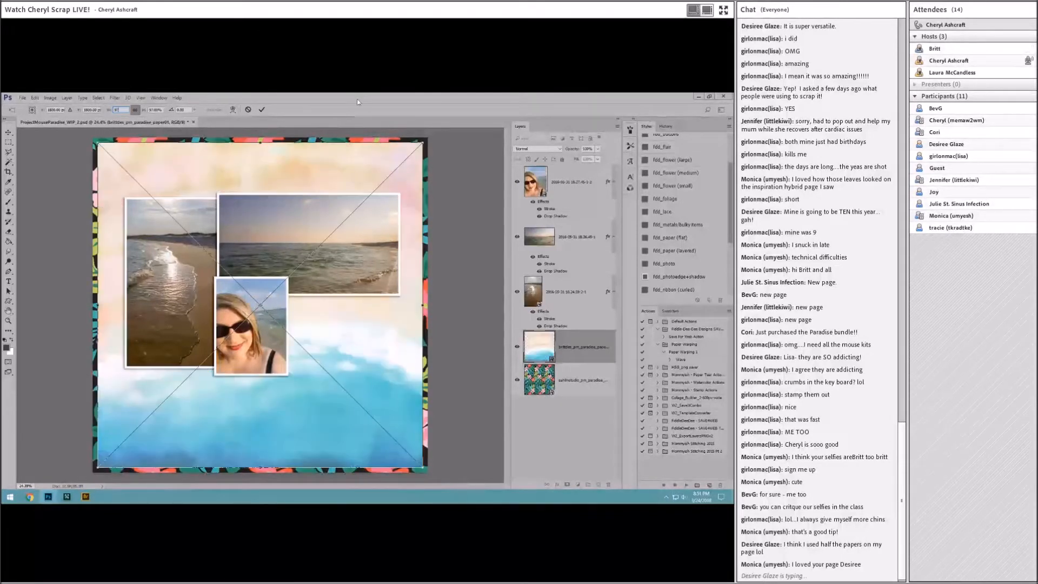
{"action": "left_click", "coordinate": [262, 109]}
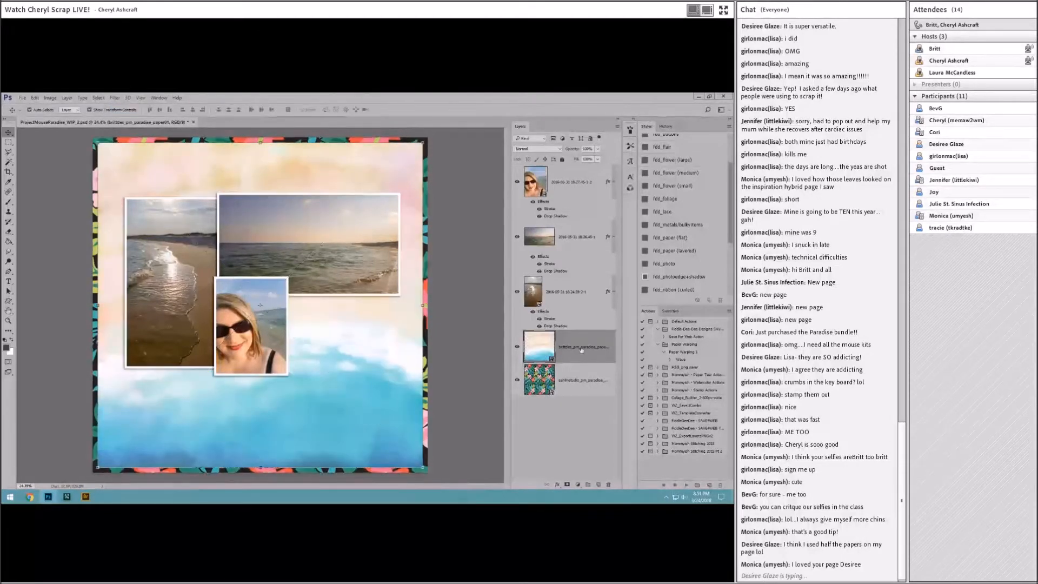
{"action": "left_click", "coordinate": [686, 249]}
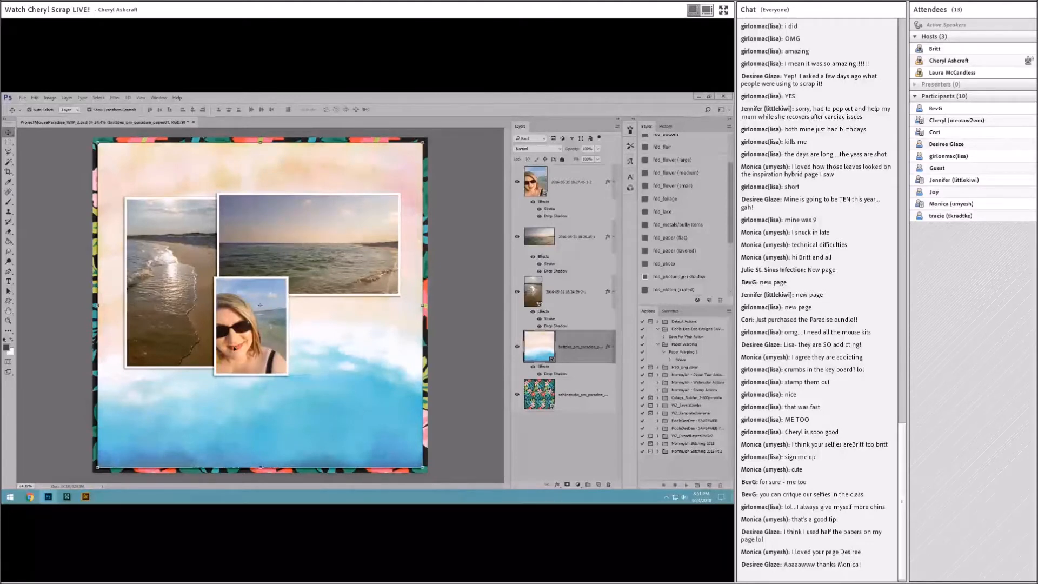
{"action": "scroll", "coordinate": [245, 351], "scroll_direction": "up", "scroll_amount": 8}
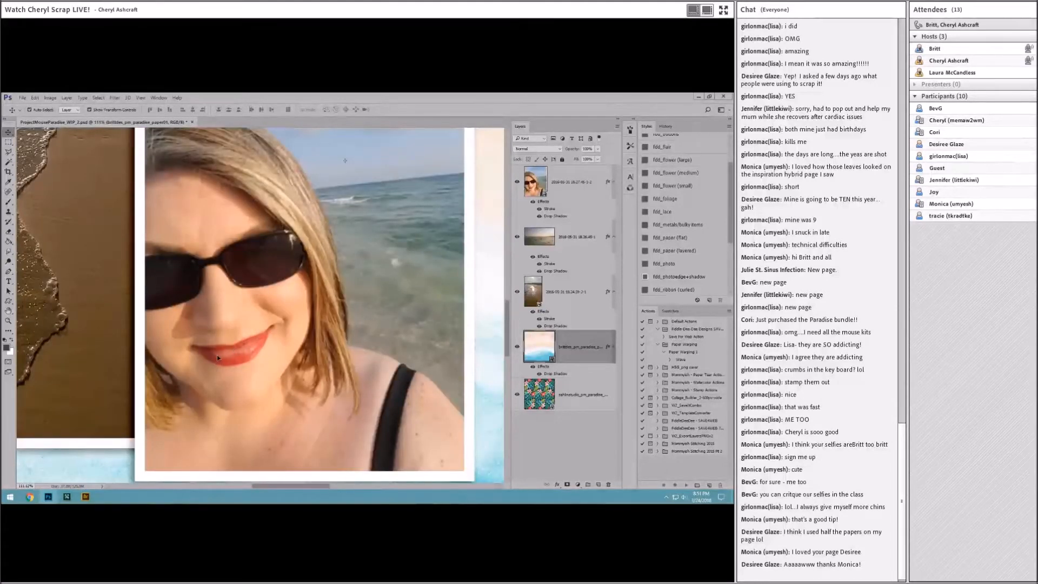
{"action": "scroll", "coordinate": [216, 355], "scroll_direction": "down", "scroll_amount": 8}
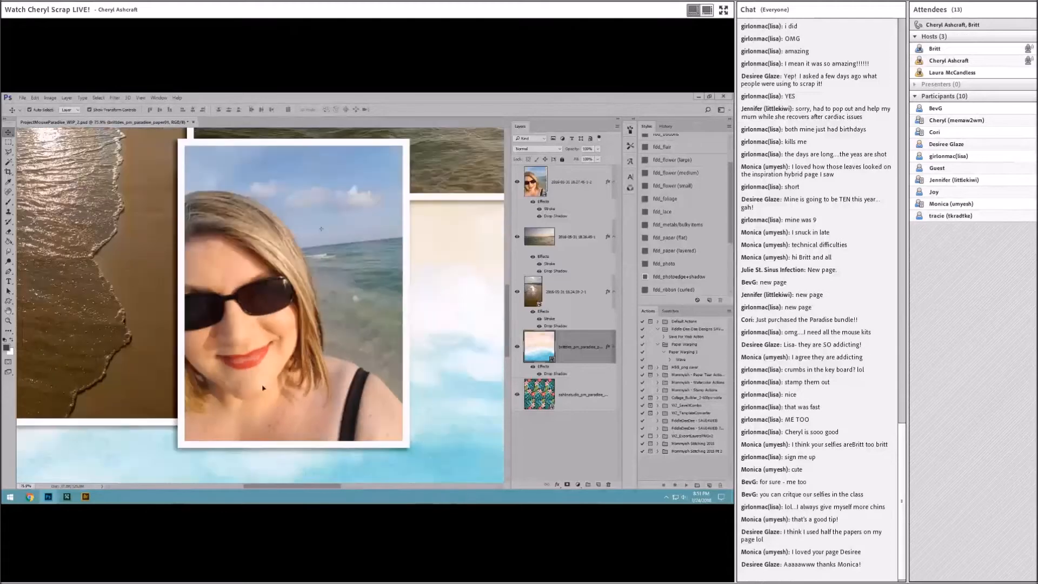
{"action": "scroll", "coordinate": [281, 348], "scroll_direction": "up", "scroll_amount": 2}
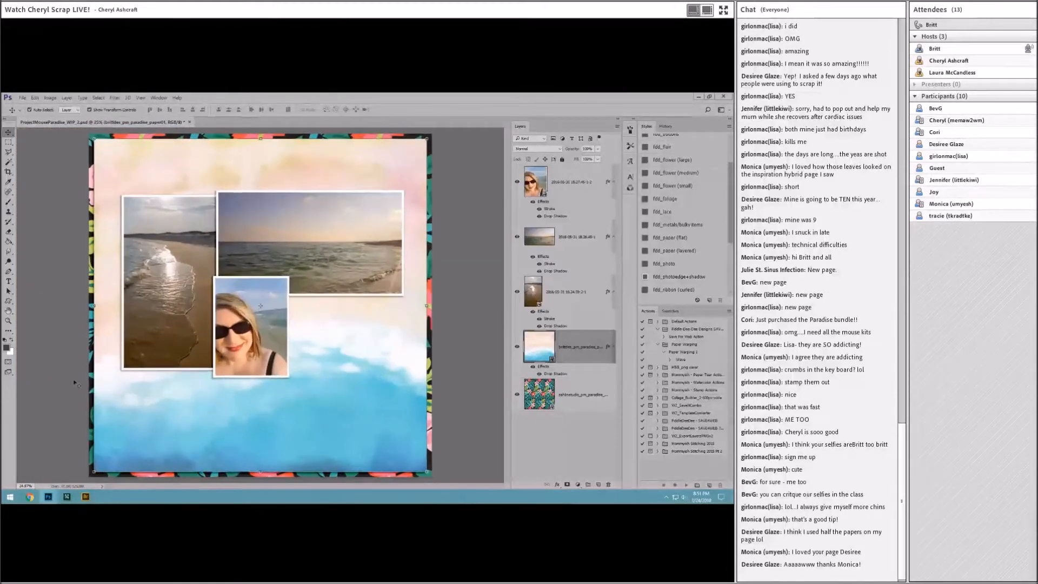
Add brittdes_pm_paradise_beacharrow2.png from Adobe Bridge above all photos at the wide seascape's lower-right corner and give it a drop-shadow style
{"action": "left_click", "coordinate": [86, 495]}
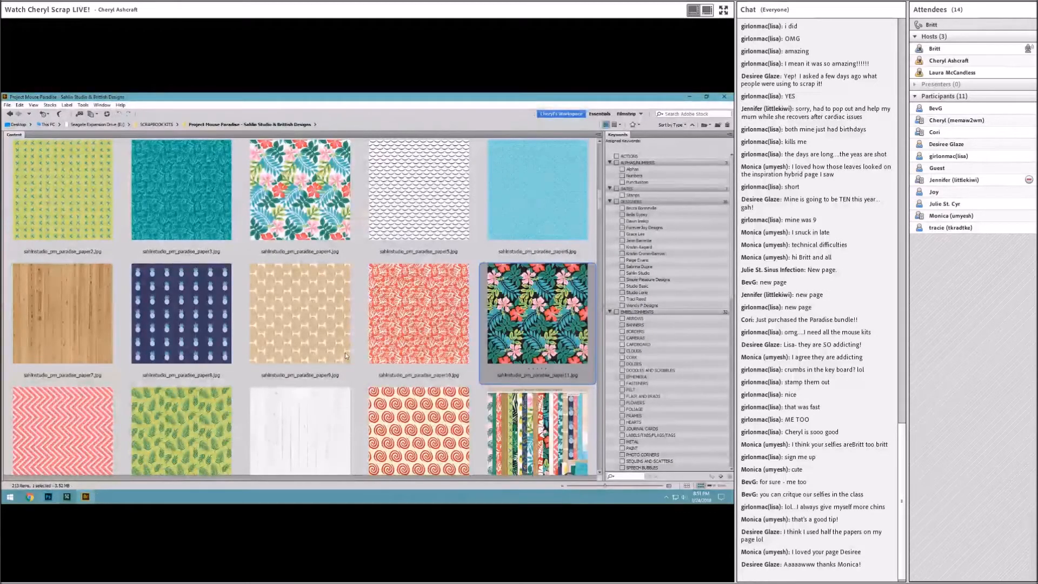
{"action": "scroll", "coordinate": [345, 352], "scroll_direction": "down", "scroll_amount": 3}
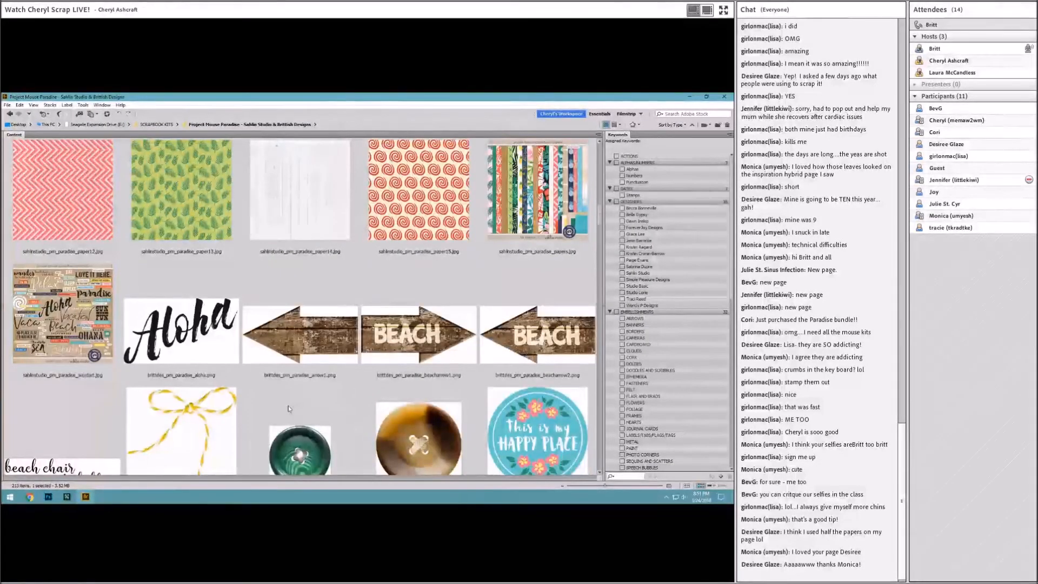
{"action": "left_click", "coordinate": [519, 339]}
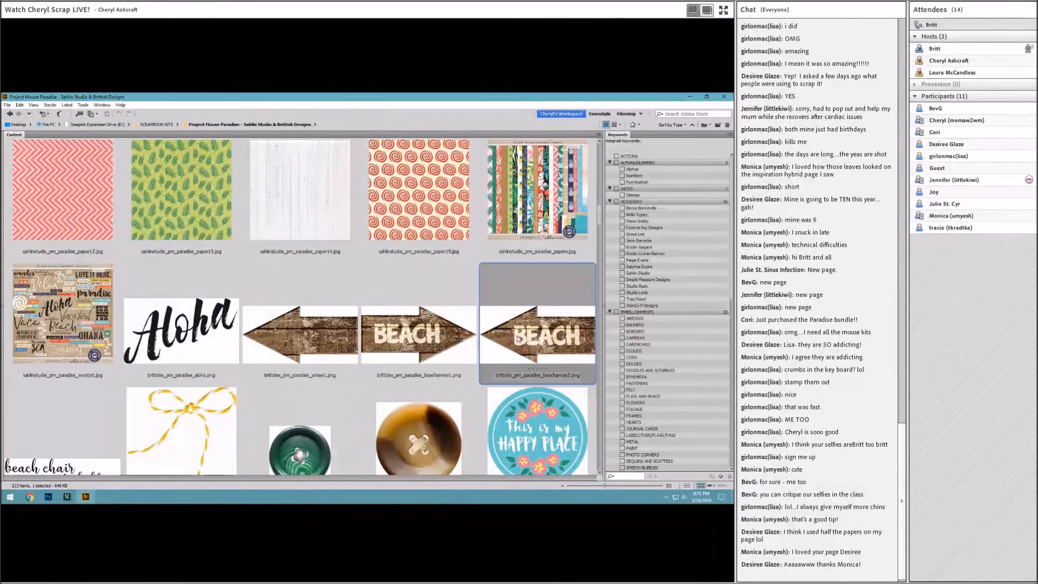
{"action": "left_click_drag", "start_coordinate": [525, 333], "coordinate": [276, 345]}
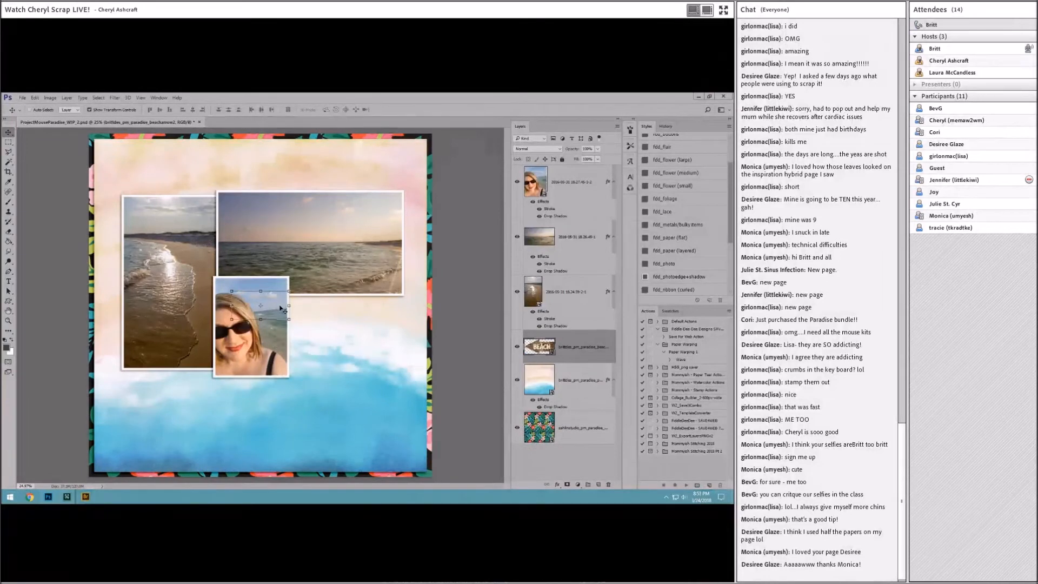
{"action": "key", "text": "ctrl+shift+bracketright"}
{"action": "left_click_drag", "start_coordinate": [281, 308], "coordinate": [390, 284]}
{"action": "left_click", "coordinate": [685, 240]}
Add brittdes_pm_paradise_circlebit2.png from Adobe Bridge with the fdd_paper (layered) style, tucked behind the left end of the BEACH arrow
{"action": "left_click", "coordinate": [86, 496]}
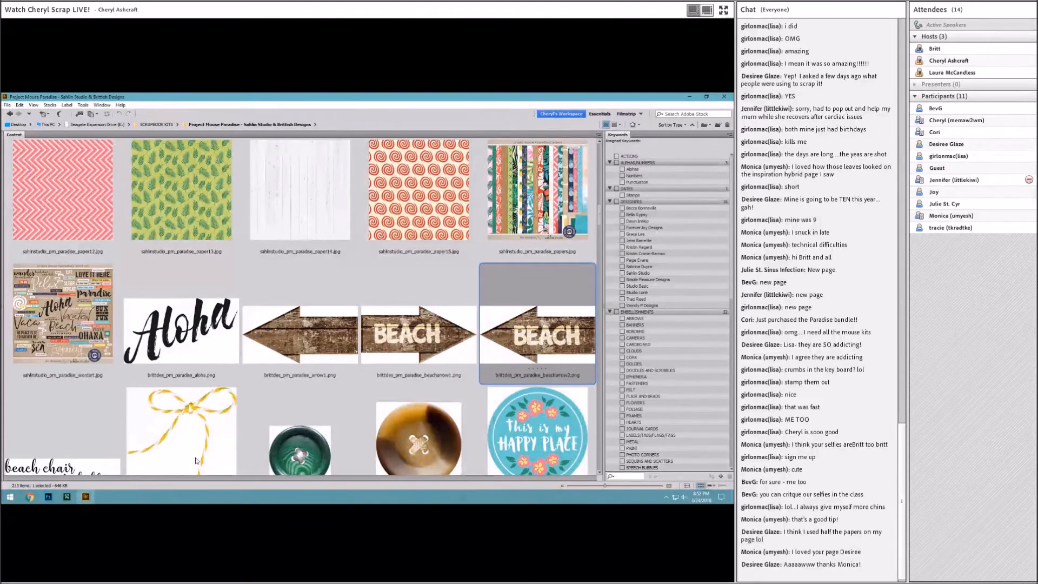
{"action": "scroll", "coordinate": [243, 389], "scroll_direction": "down", "scroll_amount": 5}
{"action": "left_click_drag", "start_coordinate": [62, 324], "coordinate": [247, 339]}
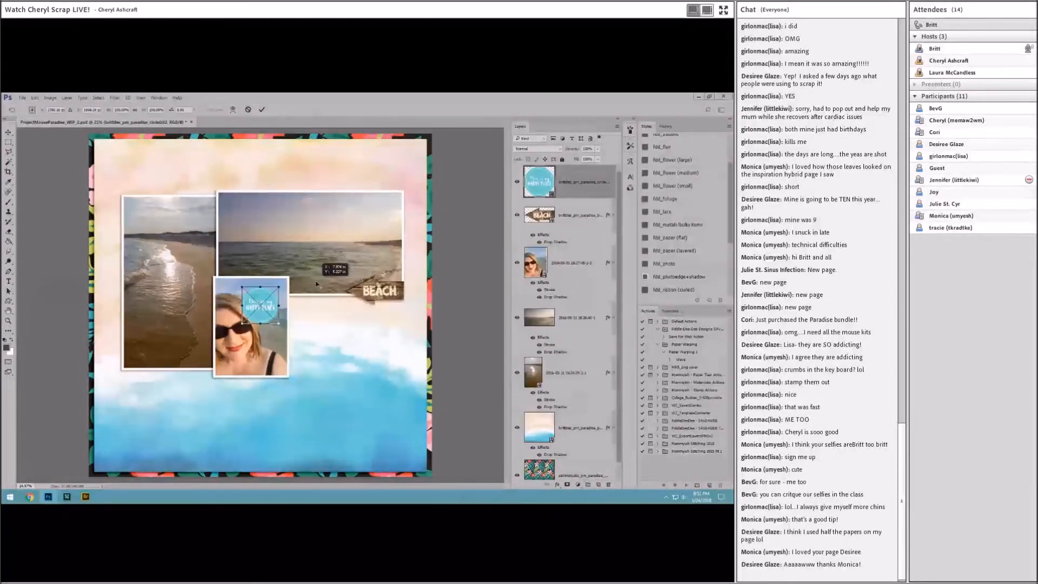
{"action": "left_click", "coordinate": [261, 109]}
{"action": "left_click_drag", "start_coordinate": [265, 300], "coordinate": [347, 289]}
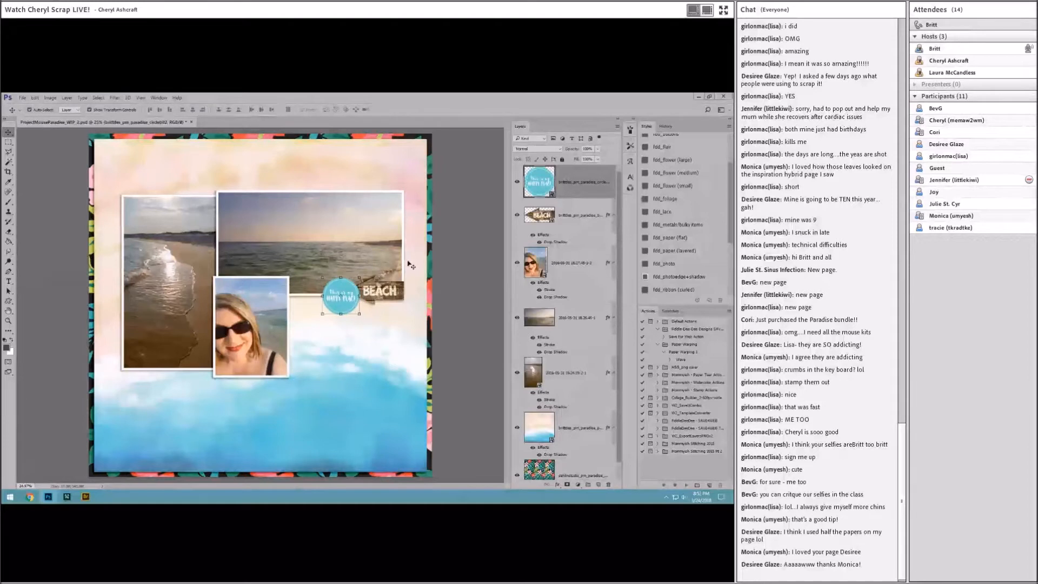
{"action": "left_click", "coordinate": [678, 250]}
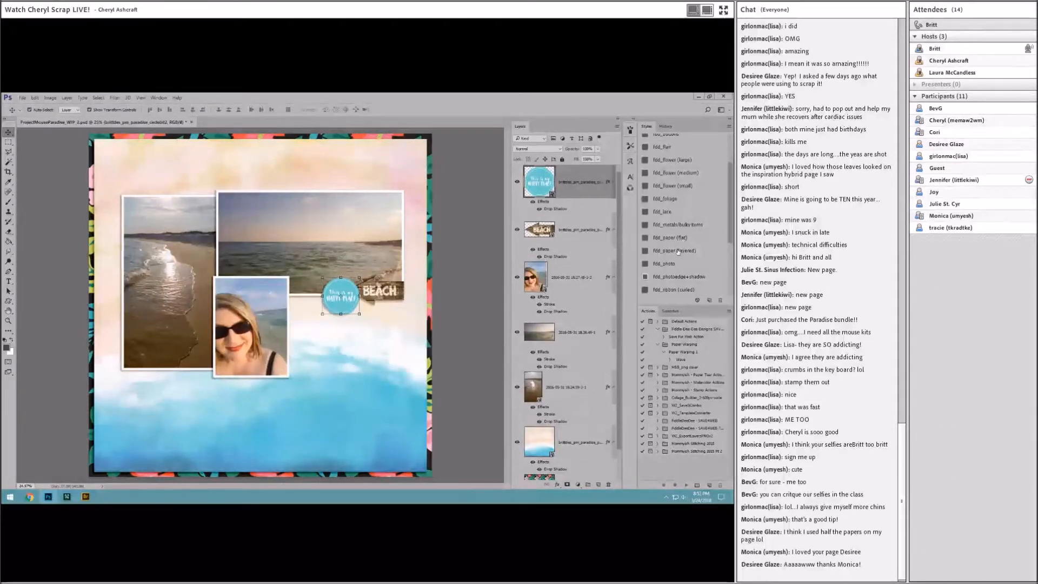
{"action": "left_click_drag", "start_coordinate": [578, 188], "coordinate": [577, 243]}
{"action": "left_click_drag", "start_coordinate": [343, 303], "coordinate": [341, 292]}
Add the coral ohana circle brittdes_pm_paradise_circlebit3.png from Adobe Bridge, tucked beneath the photos at the tall photo's upper-left corner, with the fdd_paper (layered) style
{"action": "left_click", "coordinate": [86, 496]}
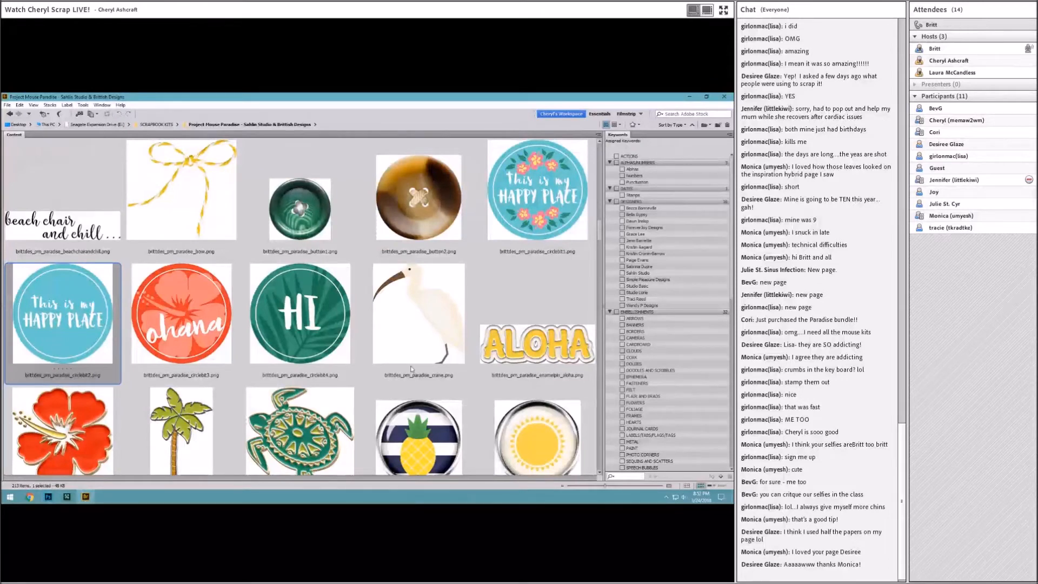
{"action": "scroll", "coordinate": [421, 347], "scroll_direction": "down", "scroll_amount": 1}
{"action": "left_click_drag", "start_coordinate": [178, 206], "coordinate": [543, 449]}
{"action": "left_click_drag", "start_coordinate": [203, 212], "coordinate": [150, 193]}
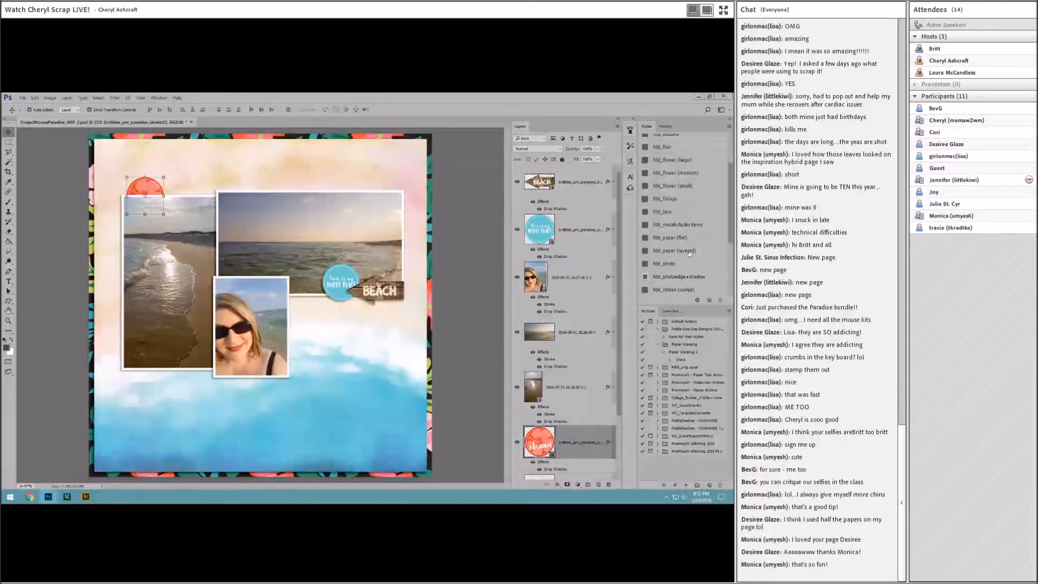
Add the white plumeria brittdes_pm_paradise_flower2.png from Adobe Bridge above the photos at the BEACH arrow's right end, with a flower drop-shadow style
{"action": "left_click", "coordinate": [85, 497]}
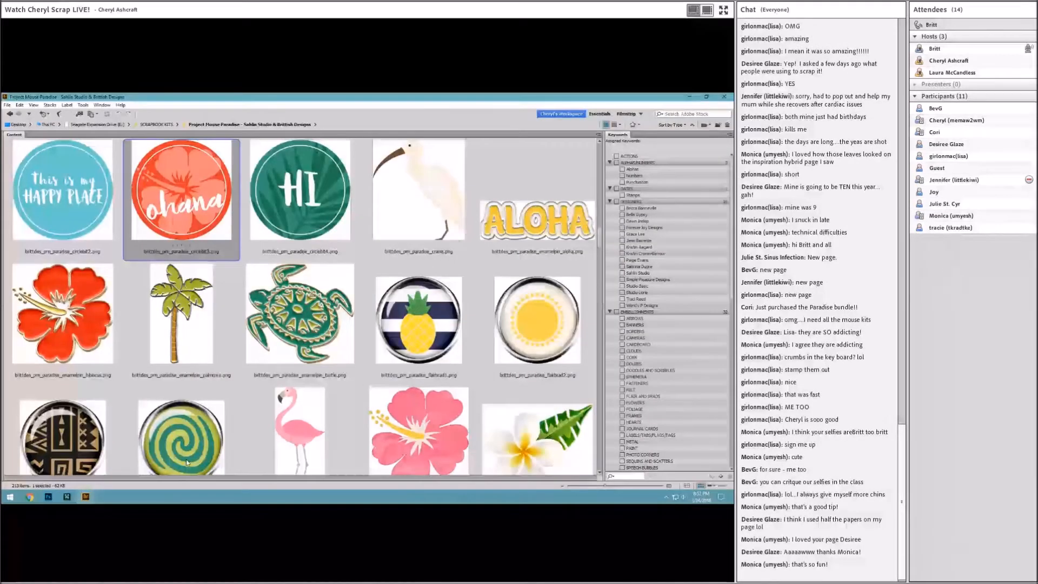
{"action": "scroll", "coordinate": [187, 462], "scroll_direction": "down", "scroll_amount": 2}
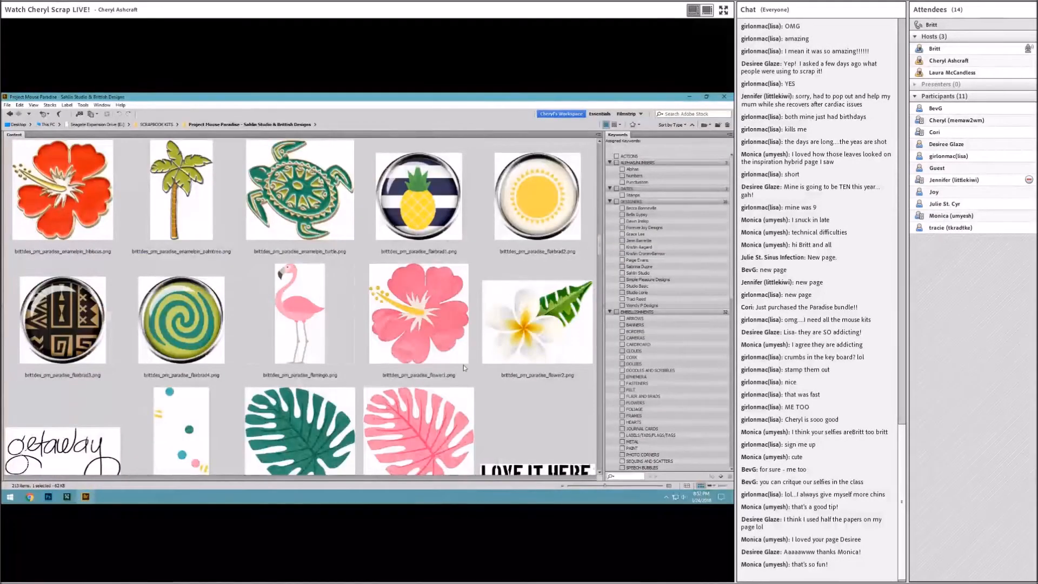
{"action": "left_click", "coordinate": [527, 346]}
{"action": "left_click_drag", "start_coordinate": [526, 345], "coordinate": [260, 305]}
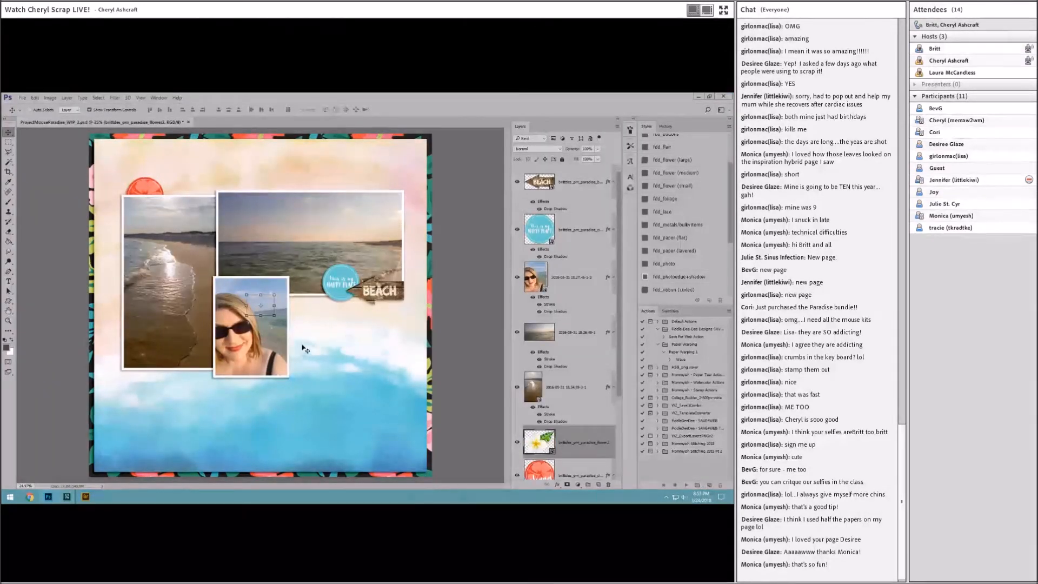
{"action": "left_click_drag", "start_coordinate": [260, 316], "coordinate": [260, 316]}
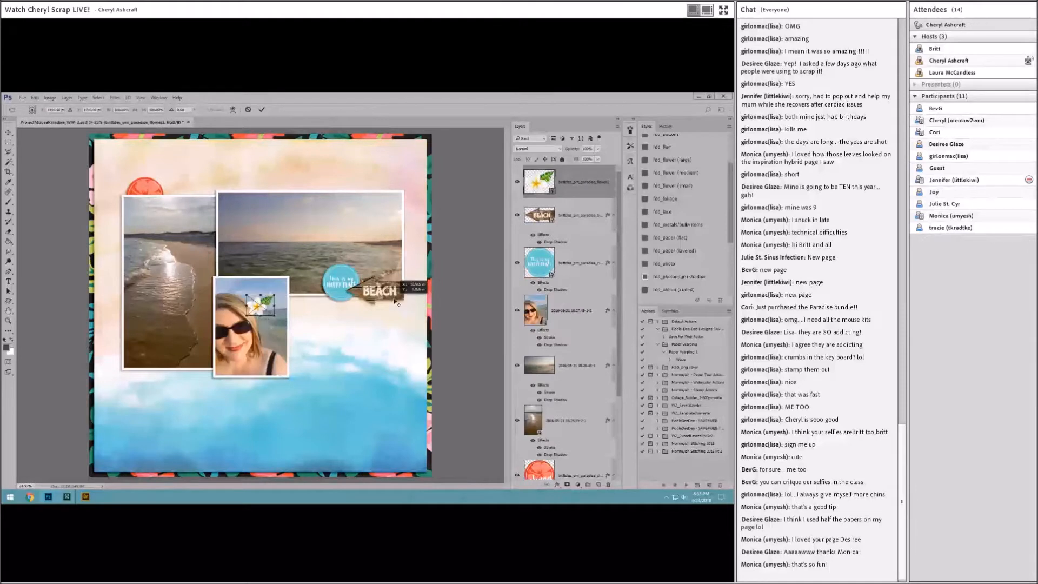
{"action": "key", "text": "Return"}
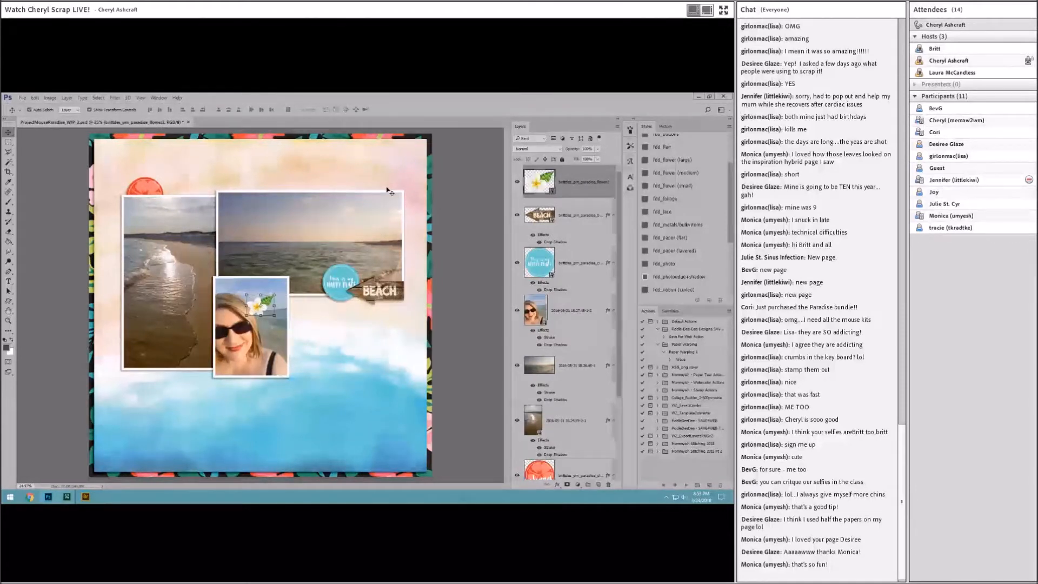
{"action": "left_click_drag", "start_coordinate": [264, 305], "coordinate": [410, 295]}
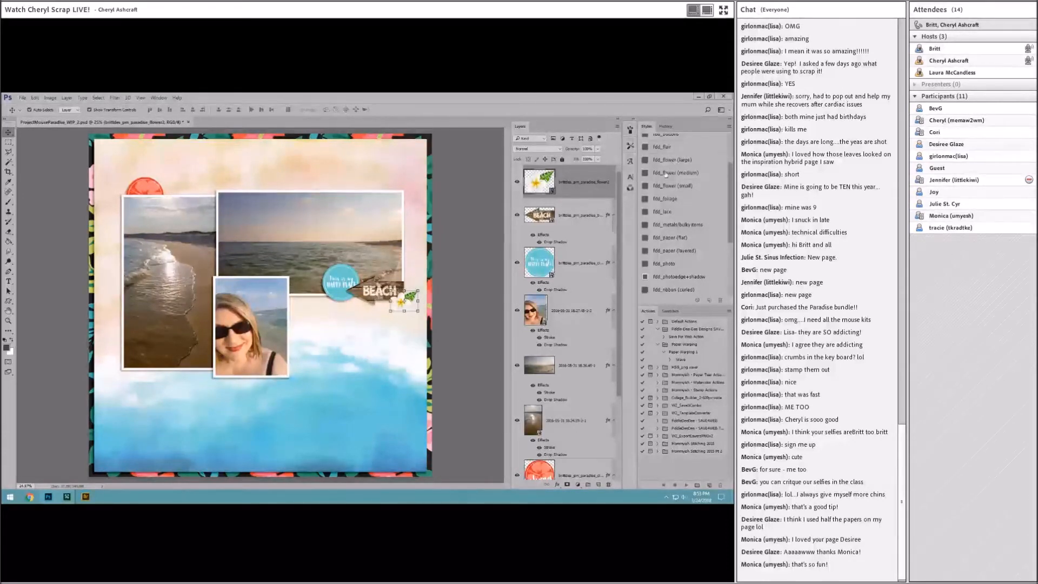
Add the "One with the SEA" word art from Adobe Bridge below the BEACH arrow, beside the selfie, with its layer beneath the photos
{"action": "key", "text": "alt+Tab"}
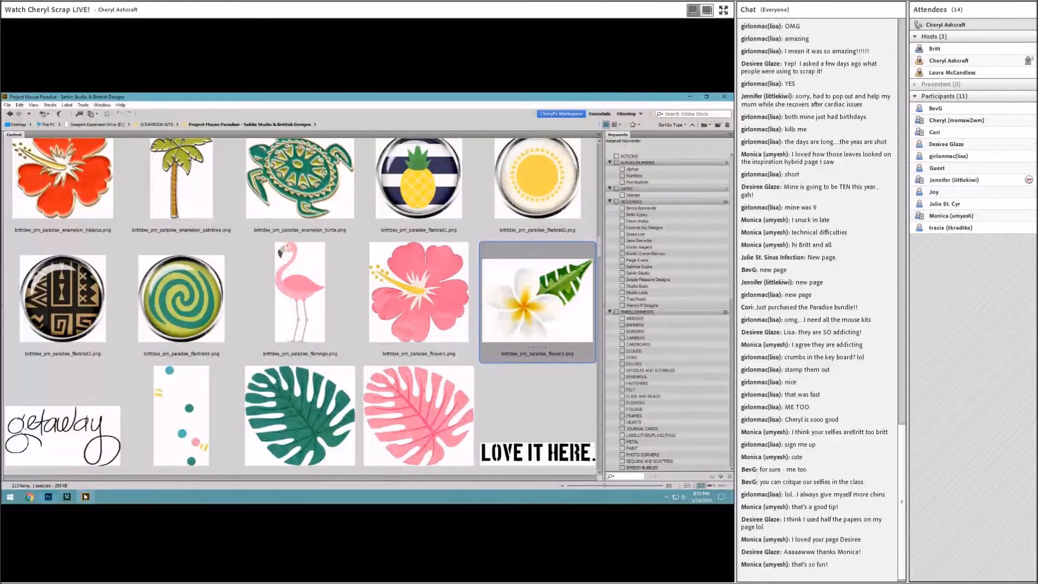
{"action": "scroll", "coordinate": [257, 455], "scroll_direction": "down", "scroll_amount": 2}
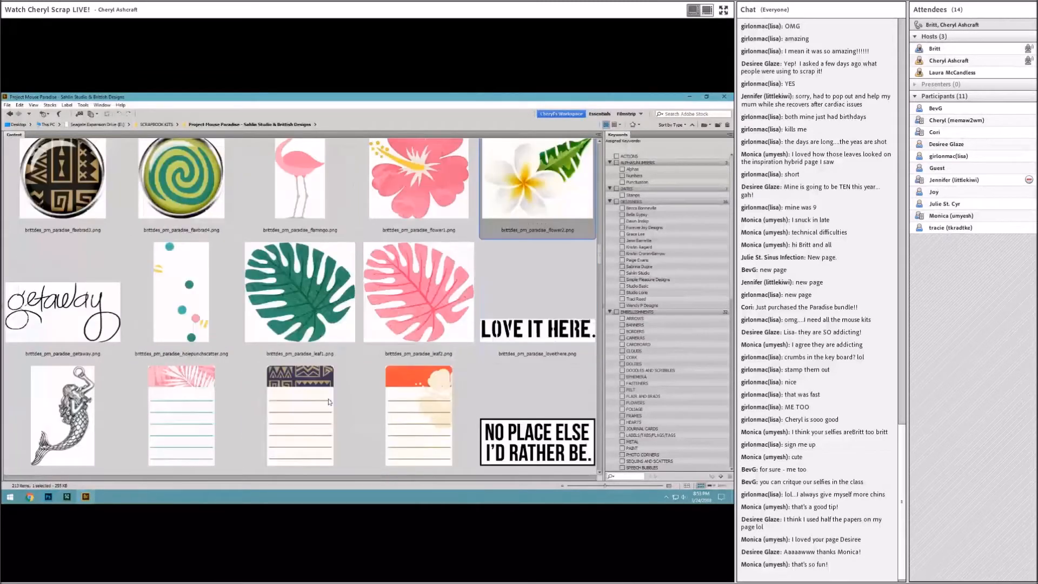
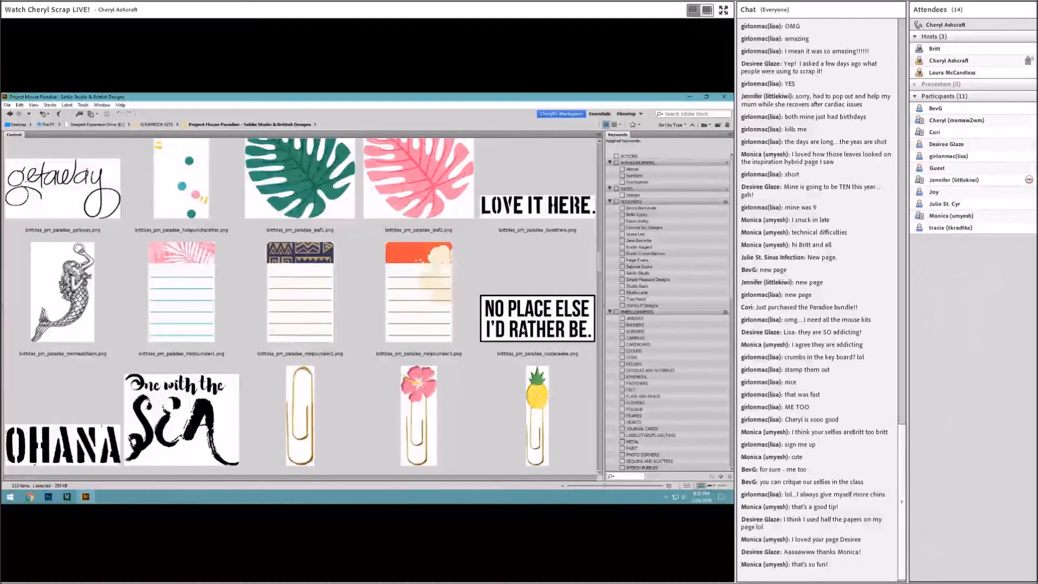
{"action": "scroll", "coordinate": [523, 331], "scroll_direction": "down", "scroll_amount": 1}
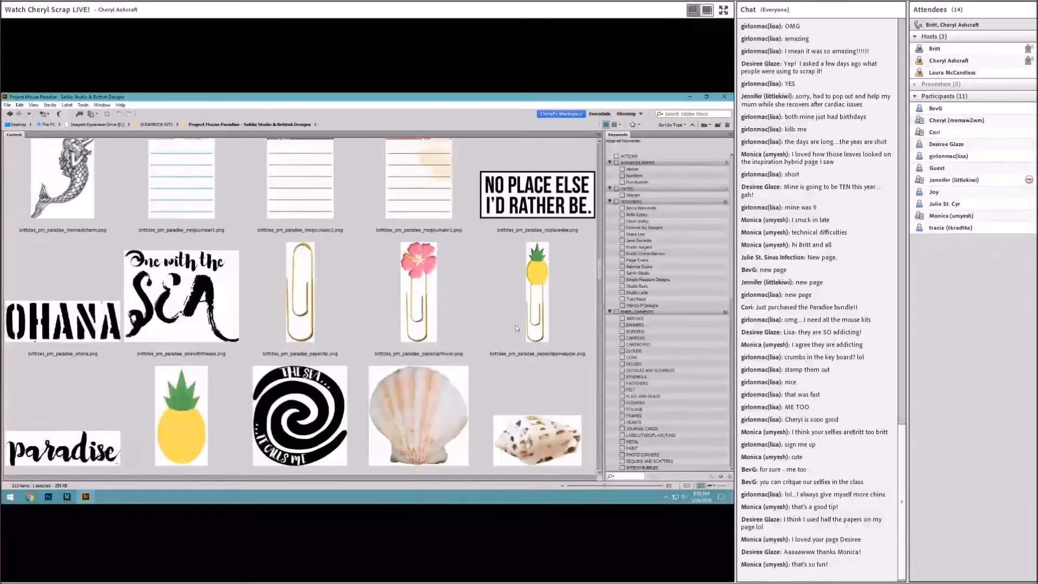
{"action": "scroll", "coordinate": [510, 324], "scroll_direction": "down", "scroll_amount": 1}
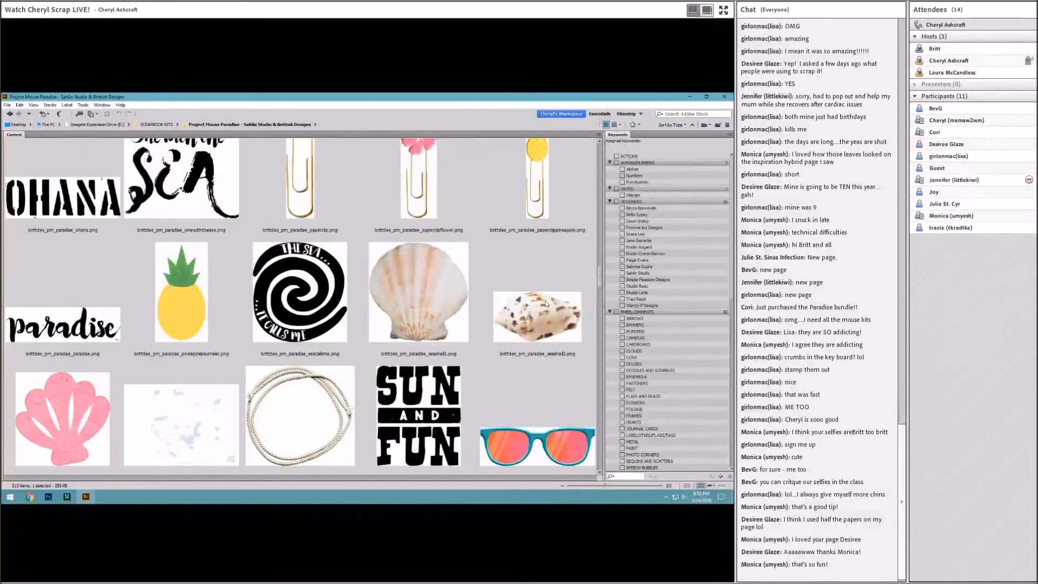
{"action": "mouse_move", "coordinate": [130, 374]}
{"action": "left_mouse_down"}
{"action": "mouse_move", "coordinate": [49, 496]}
{"action": "mouse_move", "coordinate": [307, 388]}
{"action": "left_mouse_up"}
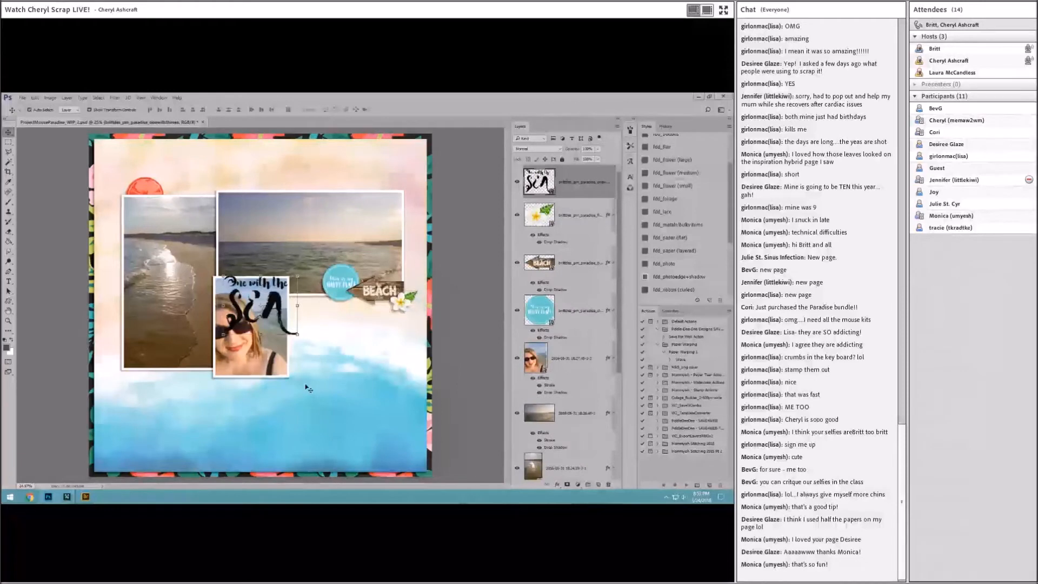
{"action": "left_click_drag", "start_coordinate": [289, 277], "coordinate": [361, 303]}
{"action": "left_click_drag", "start_coordinate": [585, 188], "coordinate": [532, 397]}
Add brittdes_pm_paradise_sunglasses.png from Adobe Bridge, tilted just below the BEACH arrow and plumeria, with a drop-shadow style
{"action": "left_click", "coordinate": [86, 497]}
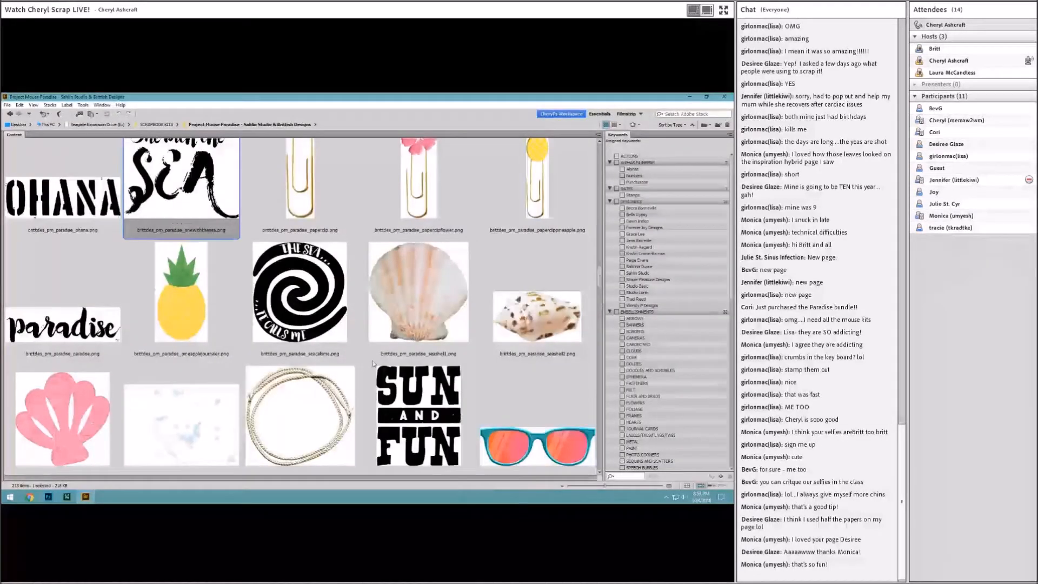
{"action": "left_click_drag", "start_coordinate": [534, 336], "coordinate": [282, 306]}
{"action": "key", "text": "Return"}
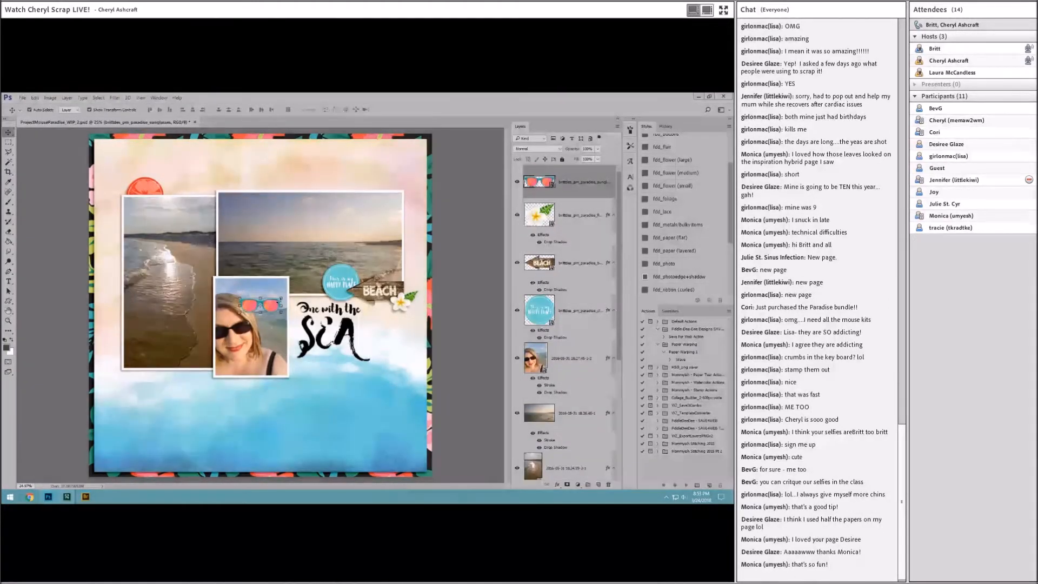
{"action": "left_click_drag", "start_coordinate": [283, 307], "coordinate": [437, 307]}
{"action": "key", "text": "ctrl+t"}
{"action": "left_click", "coordinate": [262, 109]}
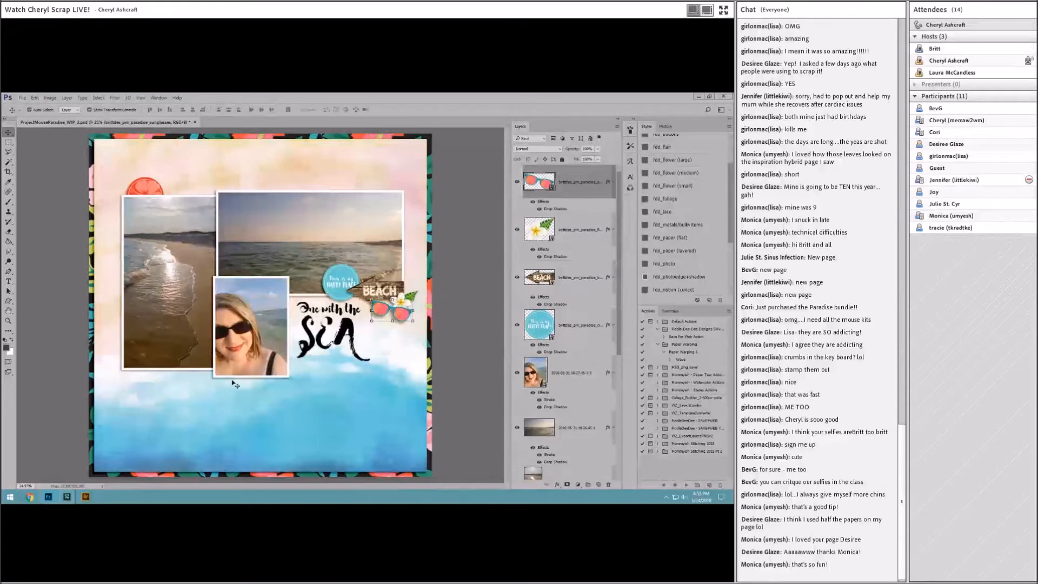
Try the "this is PARADISE" word art from Adobe Bridge below the photos, and delete its layer
{"action": "left_click", "coordinate": [87, 497]}
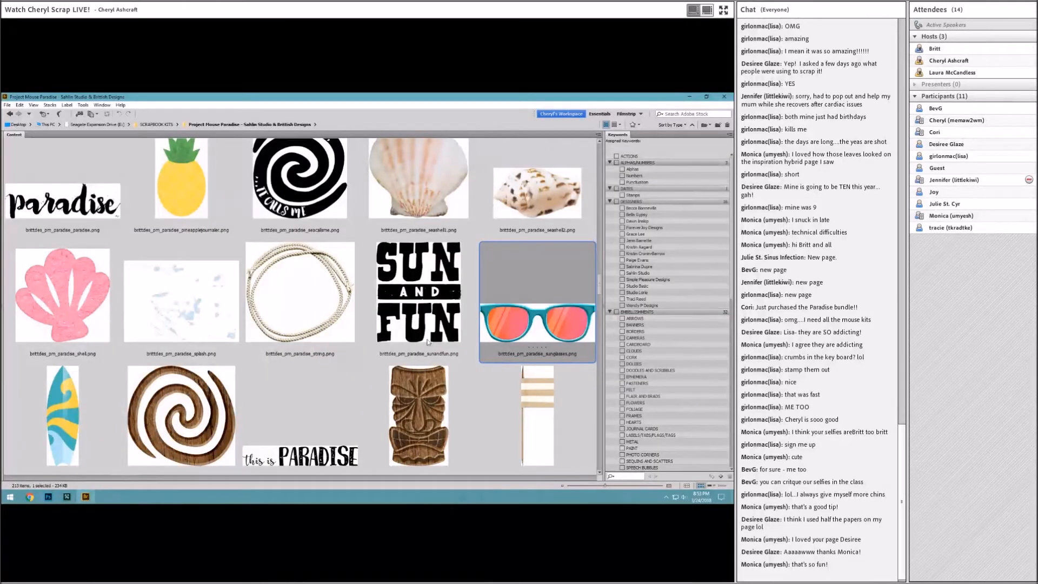
{"action": "scroll", "coordinate": [394, 374], "scroll_direction": "down", "scroll_amount": 2}
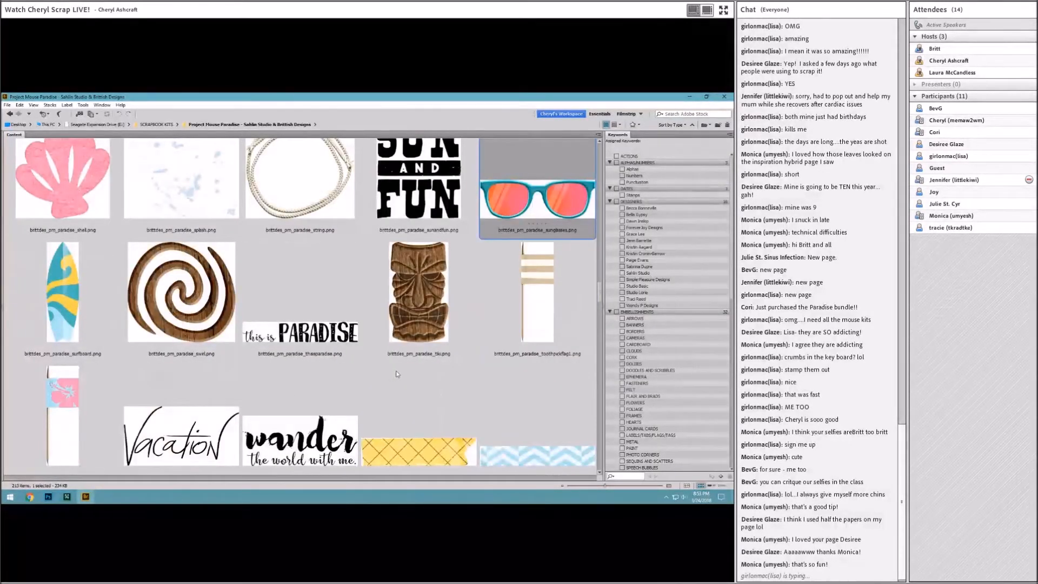
{"action": "left_click_drag", "start_coordinate": [328, 362], "coordinate": [79, 471]}
{"action": "left_click", "coordinate": [272, 314]}
{"action": "left_click_drag", "start_coordinate": [272, 313], "coordinate": [239, 376]}
{"action": "left_click", "coordinate": [262, 109]}
{"action": "right_click", "coordinate": [594, 176]}
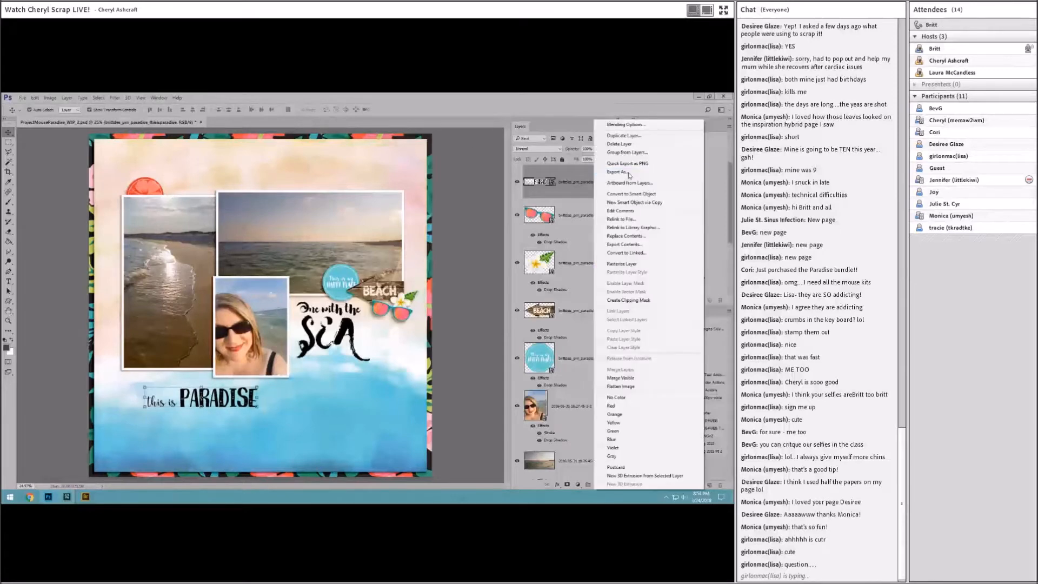
{"action": "left_click", "coordinate": [627, 145]}
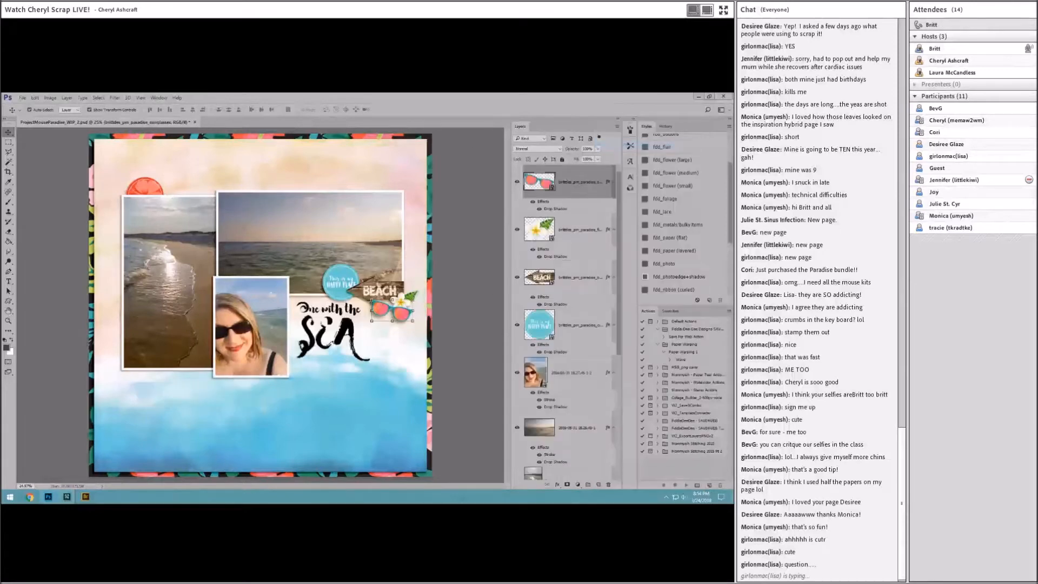
Add the blue PARADISE word strip from Adobe Bridge across the tall photo's top edge, overlapping the ohana circle, with a paper drop-shadow style
{"action": "left_click", "coordinate": [86, 496]}
{"action": "scroll", "coordinate": [516, 374], "scroll_direction": "down", "scroll_amount": 2}
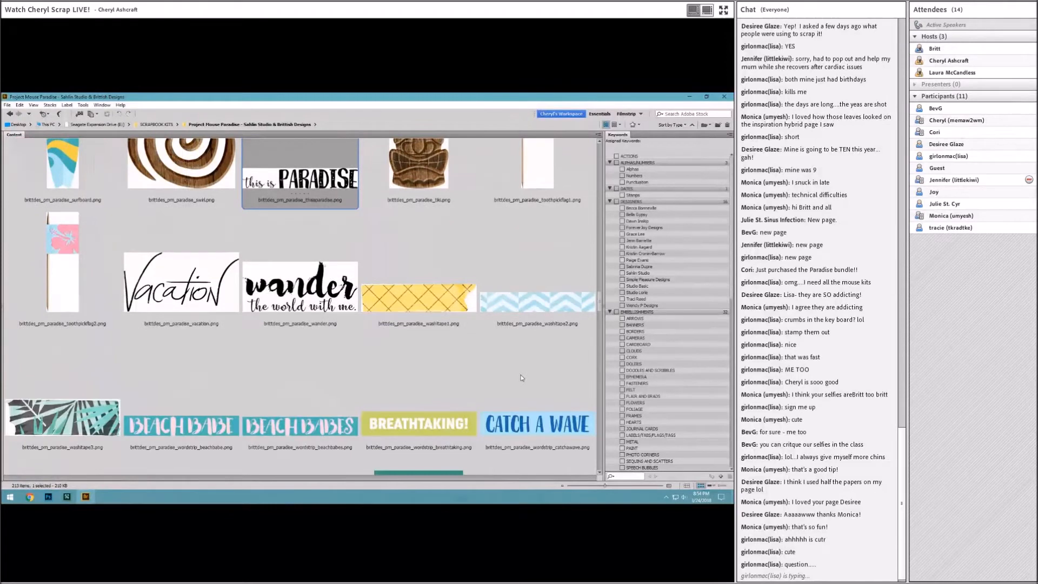
{"action": "left_click", "coordinate": [432, 321]}
{"action": "scroll", "coordinate": [432, 347], "scroll_direction": "down", "scroll_amount": 2}
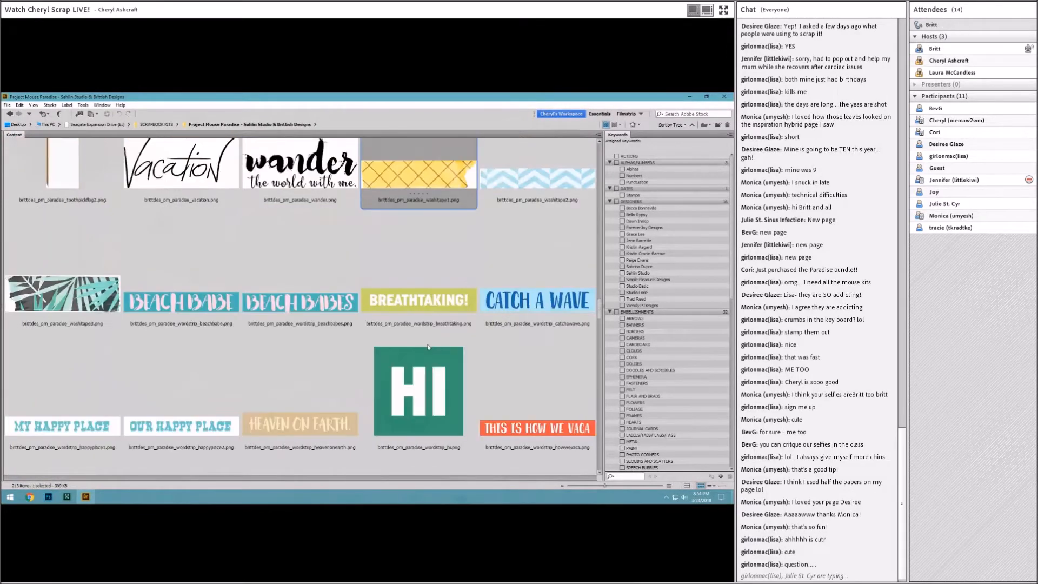
{"action": "scroll", "coordinate": [420, 342], "scroll_direction": "down", "scroll_amount": 2}
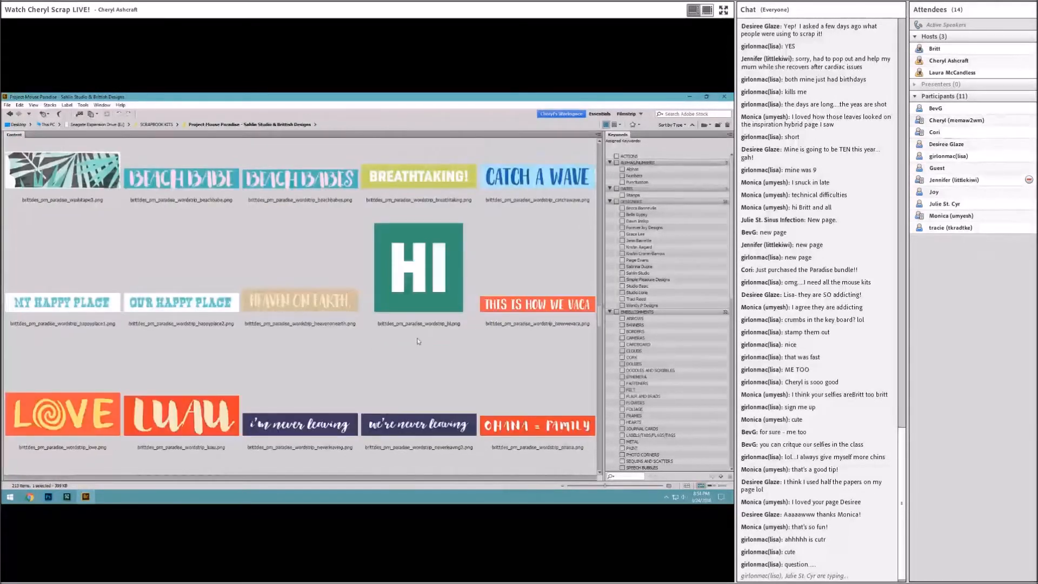
{"action": "scroll", "coordinate": [414, 339], "scroll_direction": "down", "scroll_amount": 2}
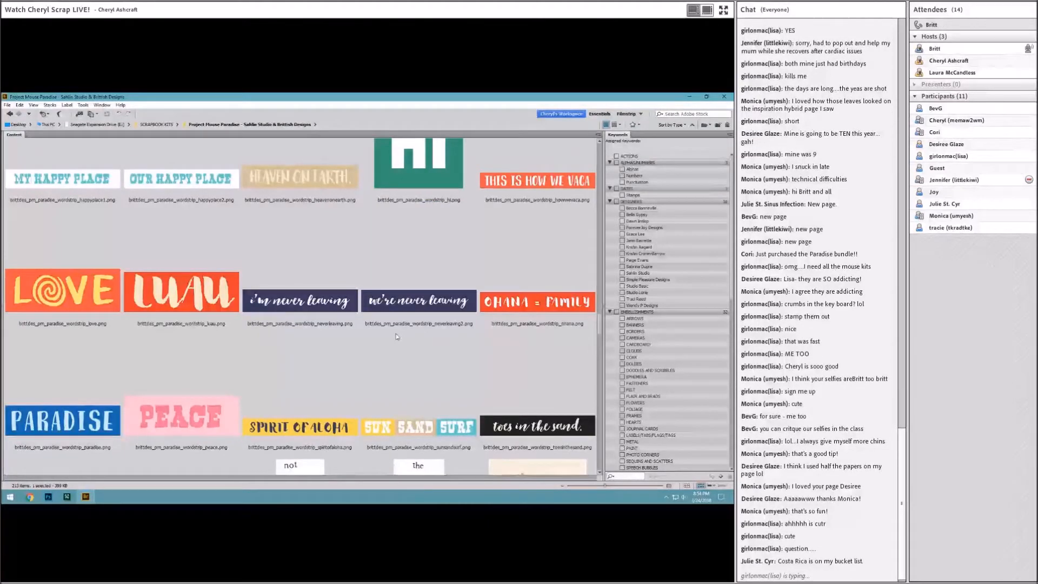
{"action": "scroll", "coordinate": [396, 337], "scroll_direction": "down", "scroll_amount": 2}
{"action": "left_click_drag", "start_coordinate": [55, 312], "coordinate": [54, 391]}
{"action": "left_click_drag", "start_coordinate": [81, 315], "coordinate": [216, 336]}
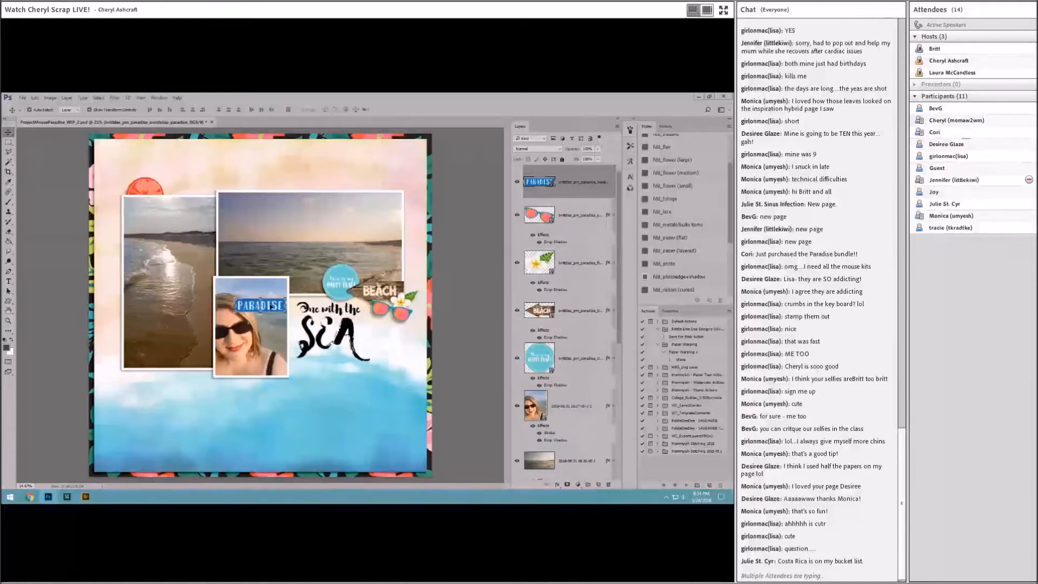
{"action": "left_click_drag", "start_coordinate": [272, 306], "coordinate": [193, 188]}
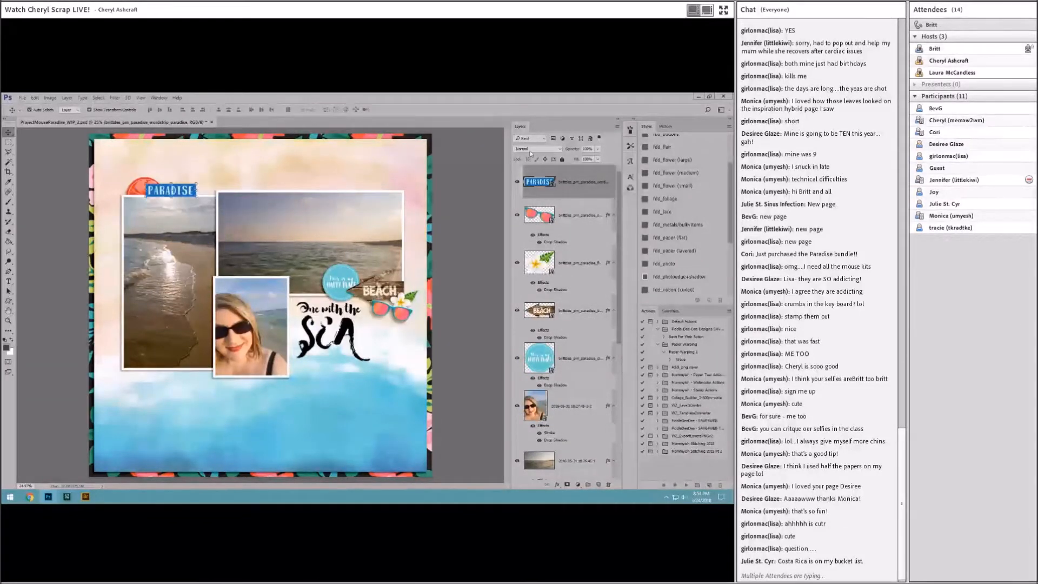
{"action": "left_click", "coordinate": [680, 242]}
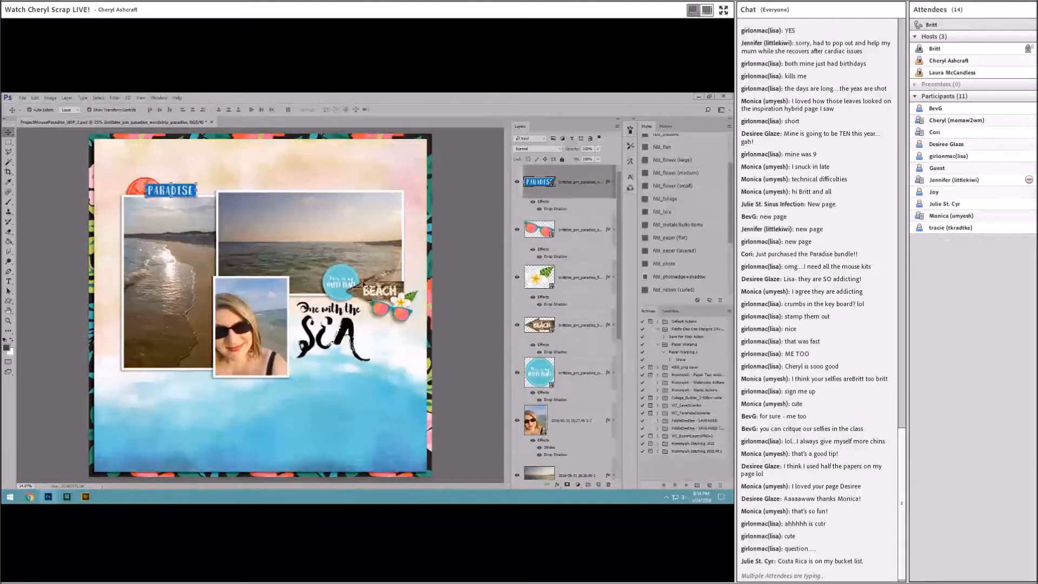
Add the THIS VIEW arrow from Adobe Bridge, tucked beneath the PARADISE word strip, with the fdd_paper (layered) style
{"action": "left_click", "coordinate": [85, 497]}
{"action": "left_click_drag", "start_coordinate": [419, 305], "coordinate": [216, 363]}
{"action": "left_click_drag", "start_coordinate": [271, 300], "coordinate": [194, 205]}
{"action": "left_click_drag", "start_coordinate": [562, 175], "coordinate": [568, 276]}
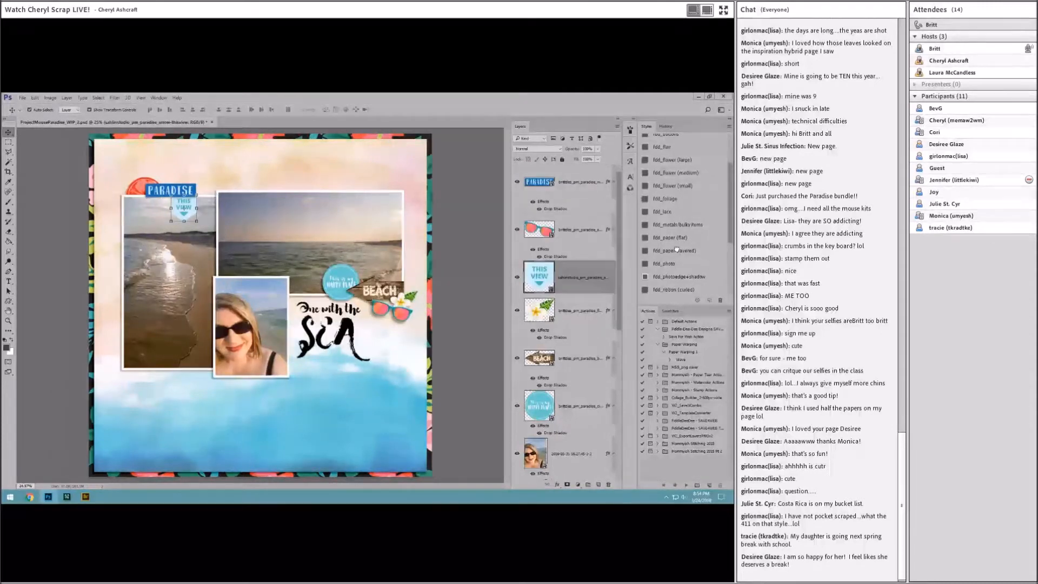
{"action": "left_click", "coordinate": [675, 250]}
{"action": "left_click", "coordinate": [456, 214]}
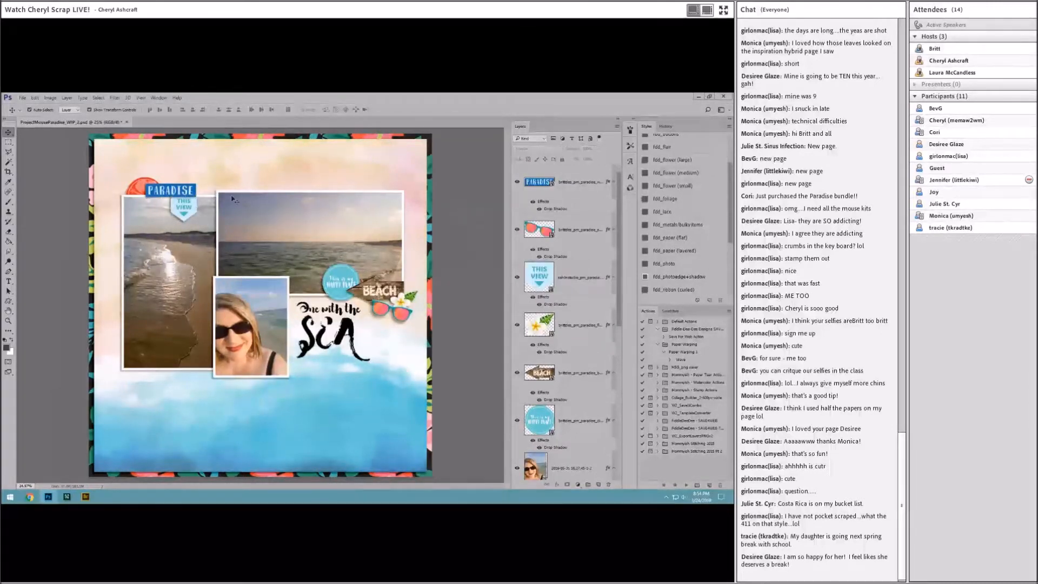
{"action": "left_click", "coordinate": [198, 194]}
{"action": "left_click_drag", "start_coordinate": [198, 194], "coordinate": [197, 191]}
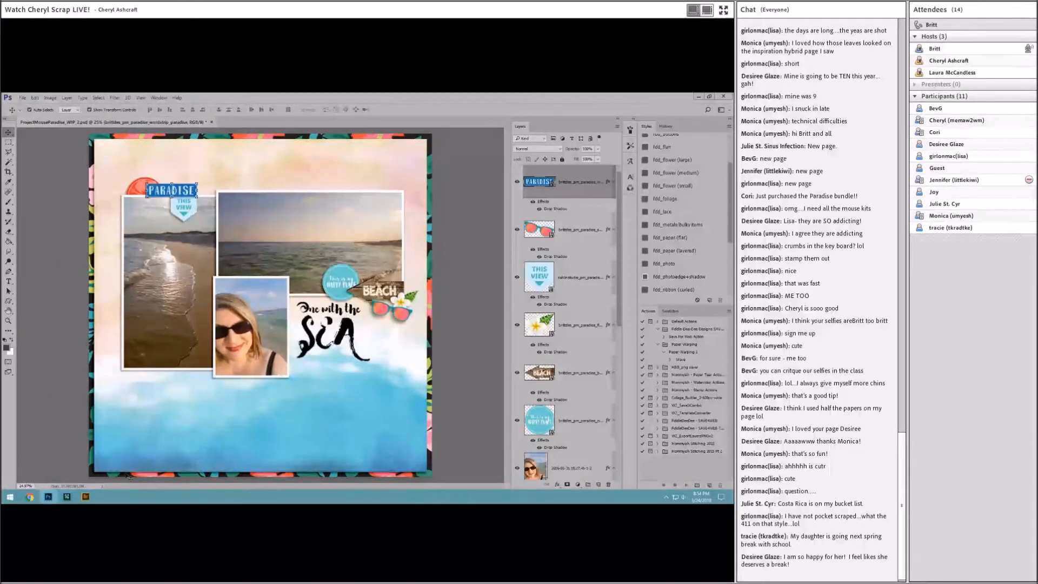
Add the yellow sun circle from Adobe Bridge, tucked beneath the wide seascape's right edge above the BEACH arrow, with the fdd_paper (layered) style
{"action": "left_click", "coordinate": [88, 497]}
{"action": "left_click", "coordinate": [323, 384]}
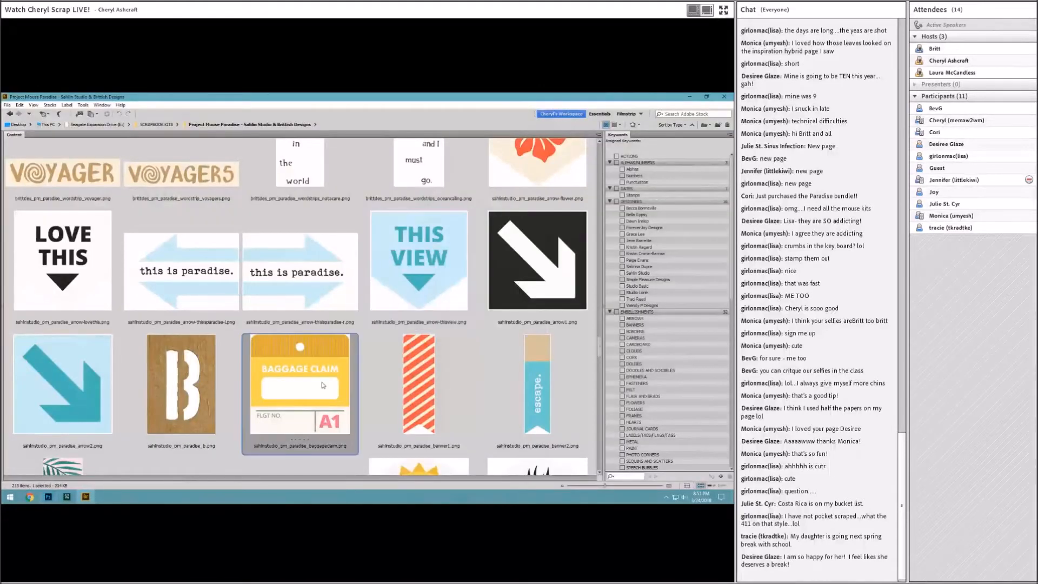
{"action": "scroll", "coordinate": [323, 385], "scroll_direction": "down", "scroll_amount": 2}
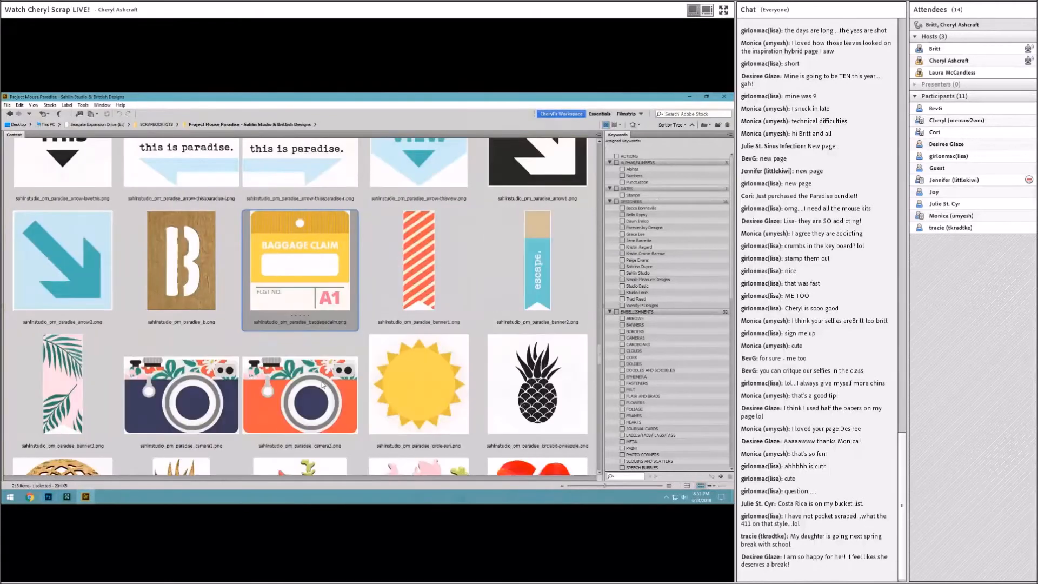
{"action": "scroll", "coordinate": [367, 362], "scroll_direction": "down", "scroll_amount": 2}
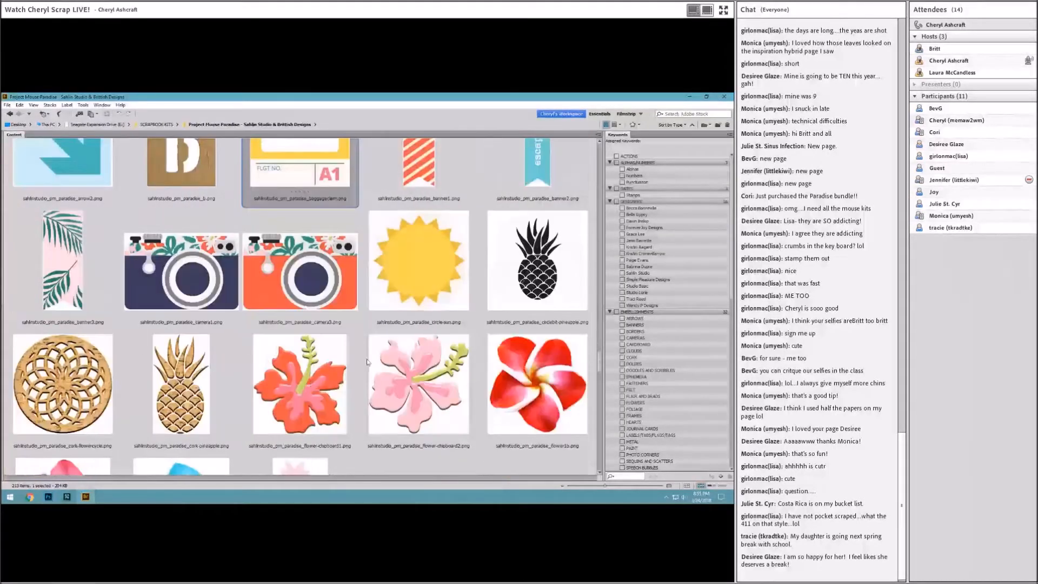
{"action": "left_click_drag", "start_coordinate": [432, 322], "coordinate": [534, 338]}
{"action": "left_click_drag", "start_coordinate": [270, 314], "coordinate": [410, 289]}
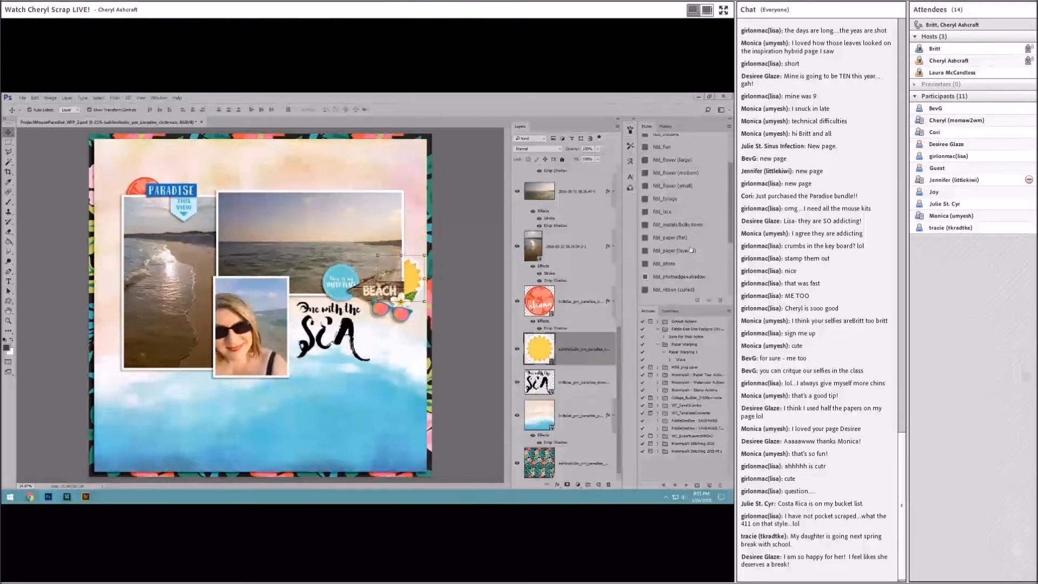
{"action": "left_click", "coordinate": [689, 251]}
Add the white label with the light-blue border from Adobe Bridge, tucked behind the PARADISE strip and THIS VIEW arrow, with a drop-shadow style
{"action": "left_click", "coordinate": [85, 496]}
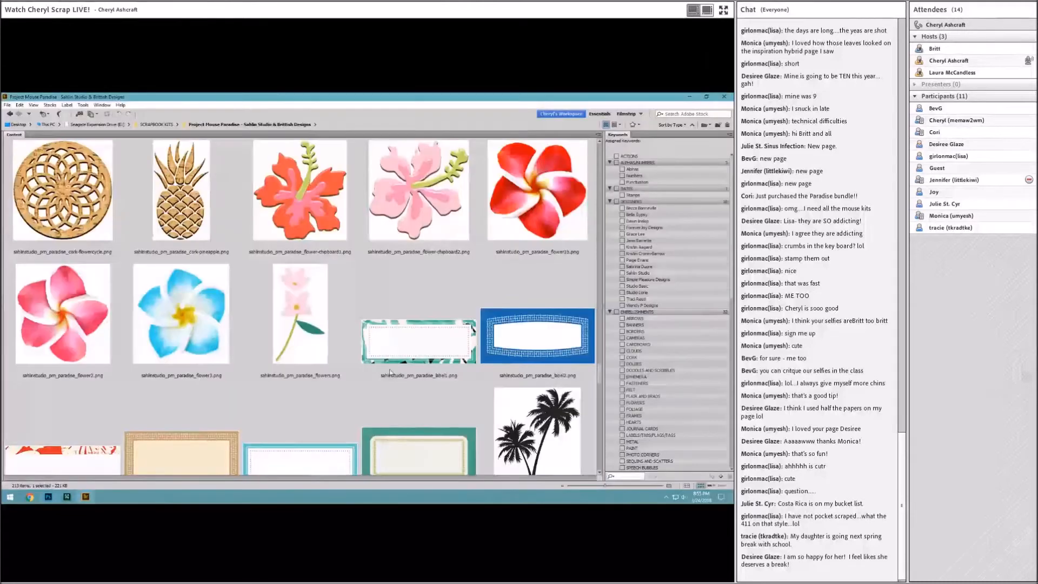
{"action": "left_click", "coordinate": [397, 368]}
{"action": "scroll", "coordinate": [422, 338], "scroll_direction": "down", "scroll_amount": 1}
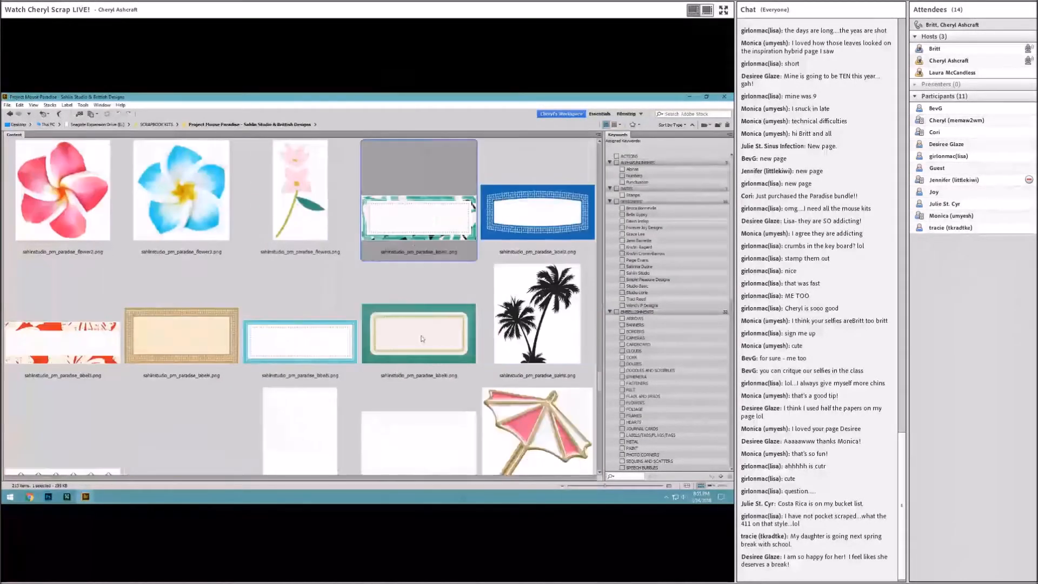
{"action": "left_click_drag", "start_coordinate": [326, 348], "coordinate": [287, 311]}
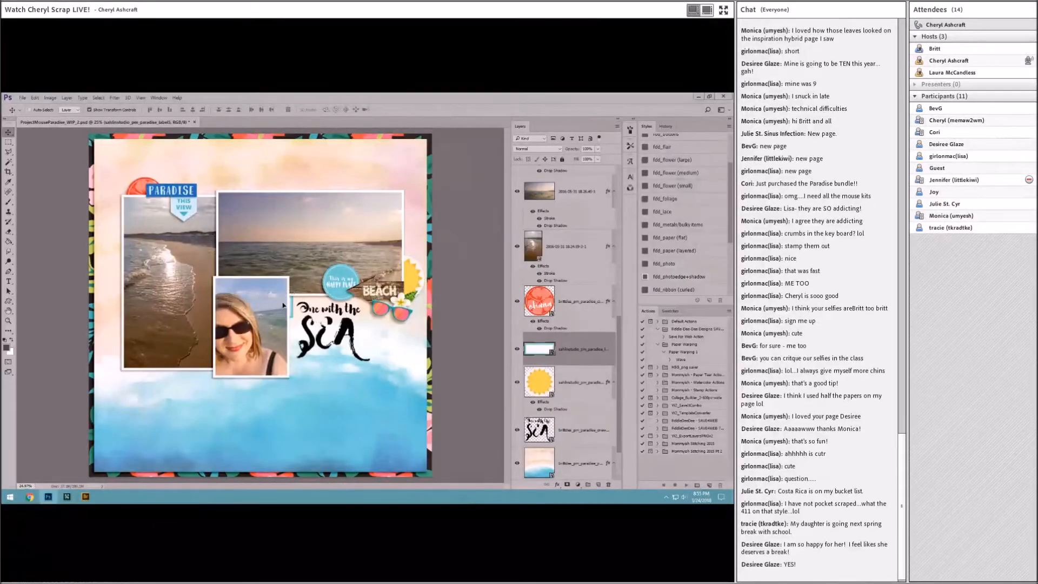
{"action": "left_click_drag", "start_coordinate": [206, 196], "coordinate": [222, 187]}
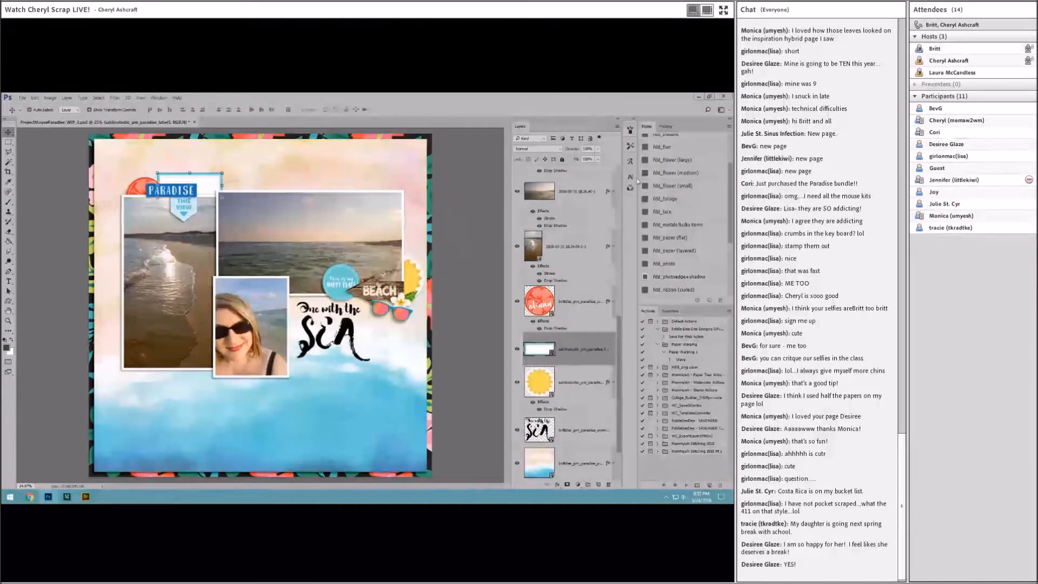
{"action": "left_click", "coordinate": [667, 229]}
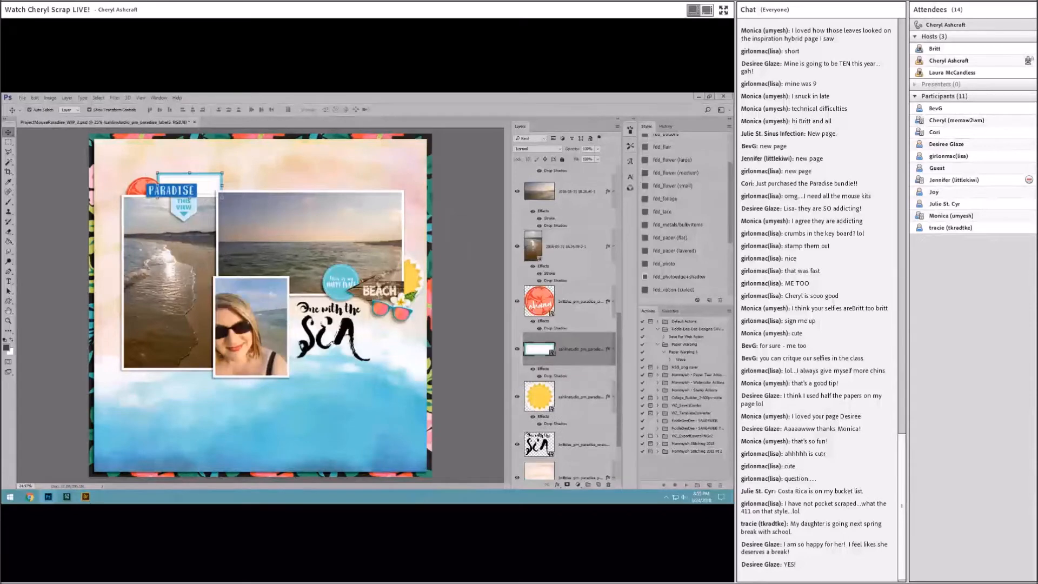
Add the black palm trees from Adobe Bridge at the page's lower right corner, with the fdd_paper (flat) style
{"action": "left_click", "coordinate": [87, 497]}
{"action": "scroll", "coordinate": [345, 402], "scroll_direction": "down", "scroll_amount": 2}
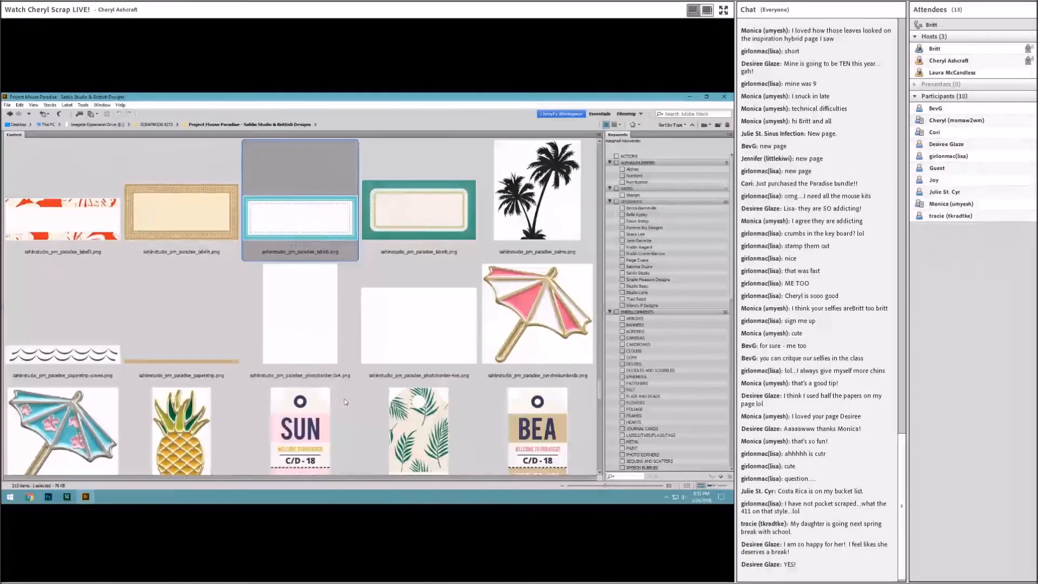
{"action": "left_click_drag", "start_coordinate": [537, 194], "coordinate": [257, 393]}
{"action": "left_click_drag", "start_coordinate": [274, 356], "coordinate": [377, 443]}
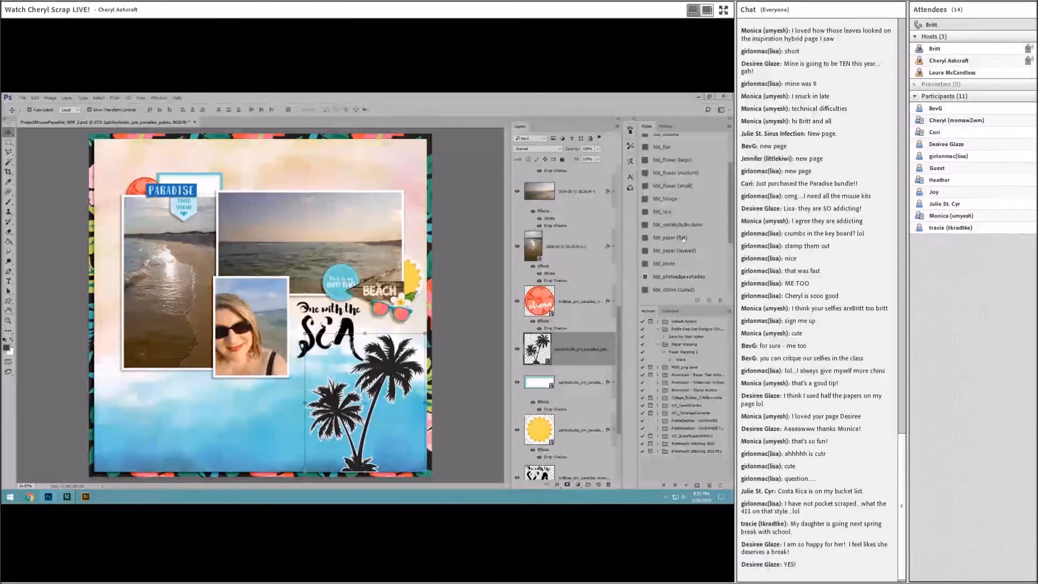
{"action": "left_click", "coordinate": [686, 238]}
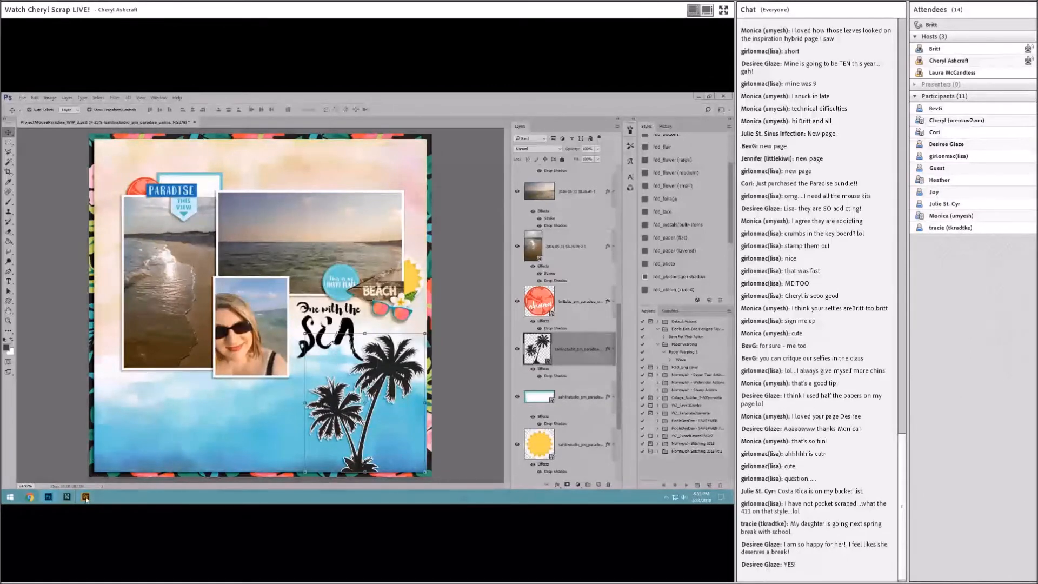
Add the "take me to the BEACH" word art from Adobe Bridge onto the blue-bordered label, and shift the PARADISE strip down-left off it
{"action": "left_click", "coordinate": [85, 497]}
{"action": "scroll", "coordinate": [192, 454], "scroll_direction": "down", "scroll_amount": 4}
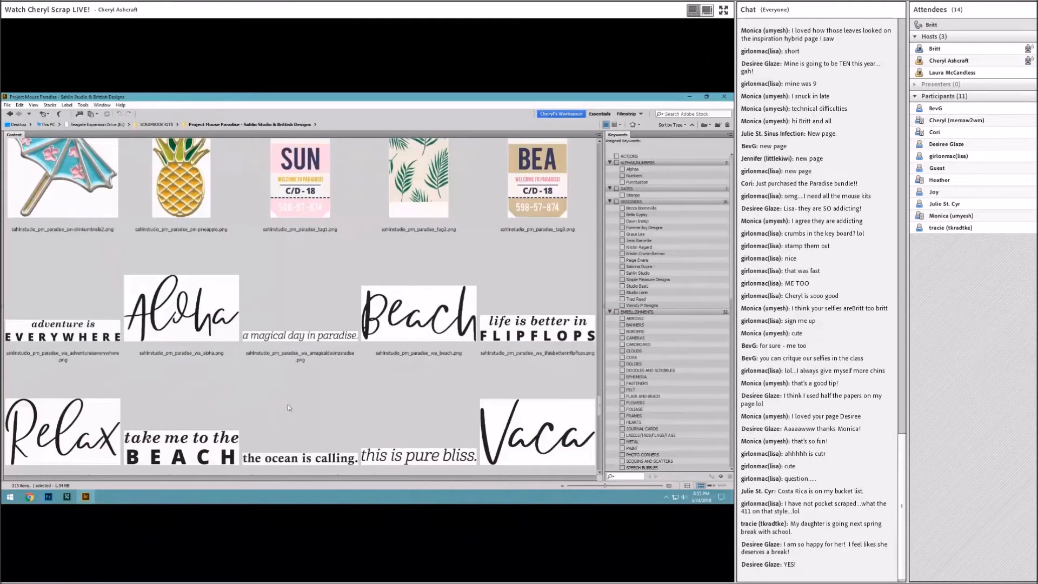
{"action": "left_click", "coordinate": [394, 335]}
{"action": "left_click_drag", "start_coordinate": [404, 328], "coordinate": [444, 326]}
{"action": "left_click_drag", "start_coordinate": [190, 436], "coordinate": [208, 189]}
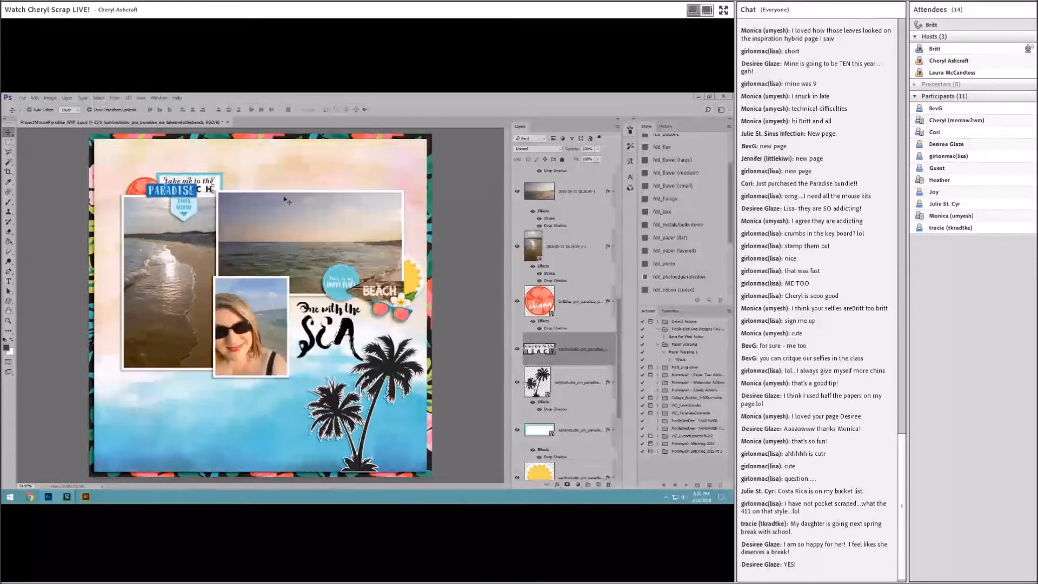
{"action": "left_click_drag", "start_coordinate": [198, 187], "coordinate": [169, 199]}
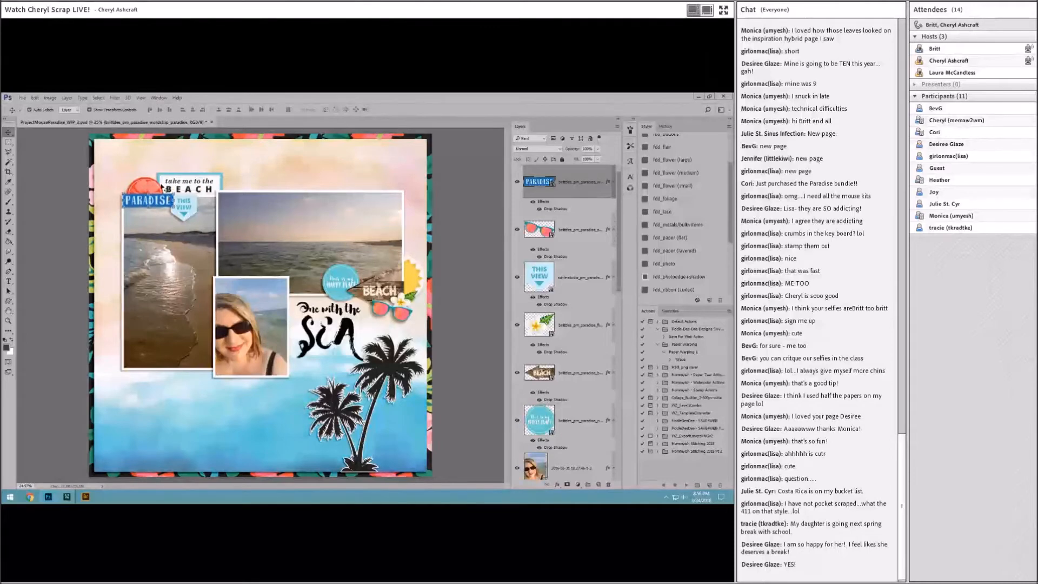
Add the orange HELLO SUNSHINE strip from Adobe Bridge, layered beneath the sunglasses, with the fdd_paper (flat) style
{"action": "left_click", "coordinate": [85, 496]}
{"action": "left_click", "coordinate": [78, 449]}
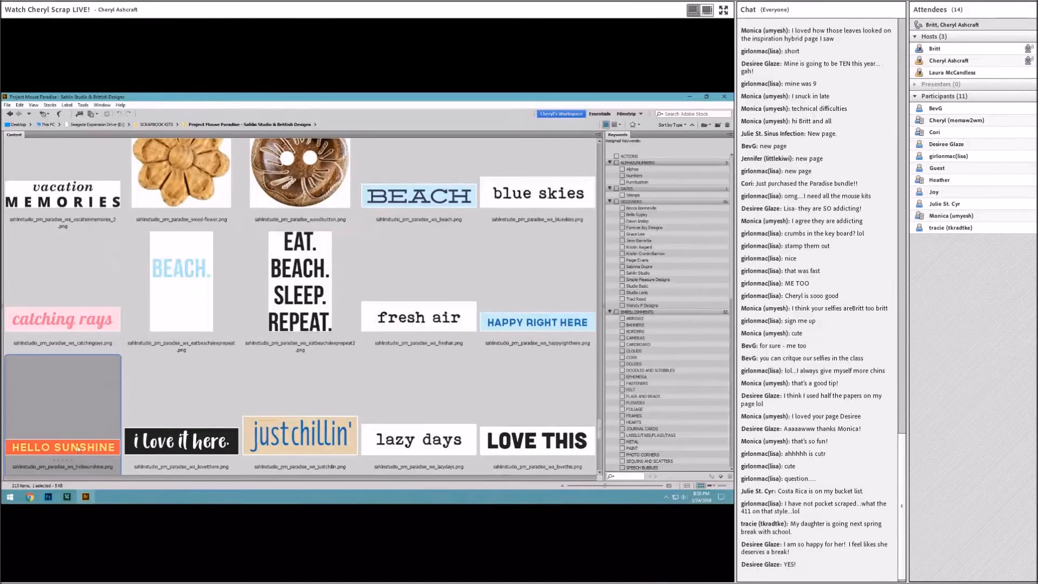
{"action": "left_click_drag", "start_coordinate": [78, 450], "coordinate": [254, 356]}
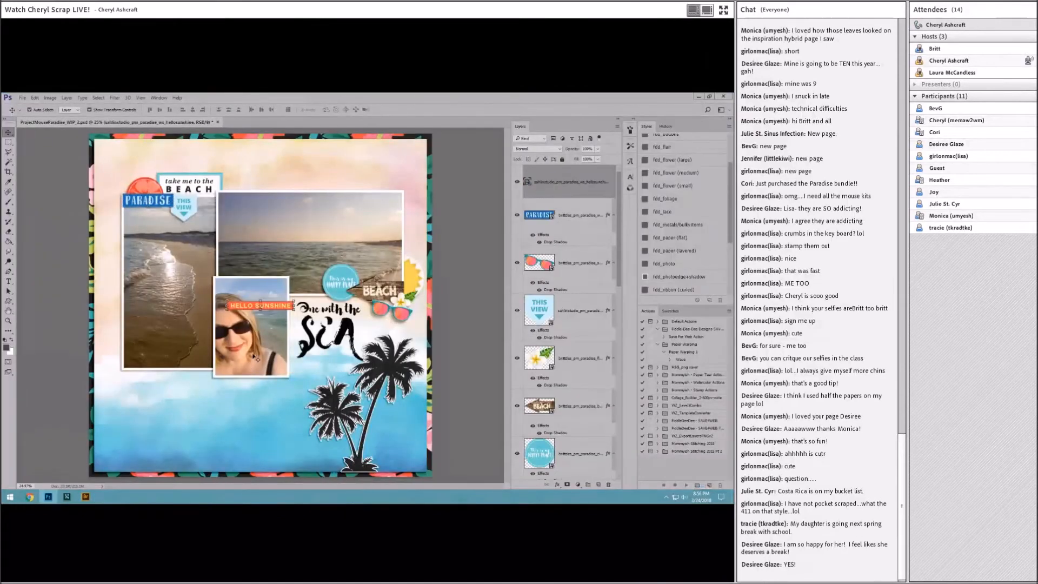
{"action": "left_click_drag", "start_coordinate": [280, 305], "coordinate": [413, 323]}
{"action": "left_click_drag", "start_coordinate": [569, 192], "coordinate": [576, 331]}
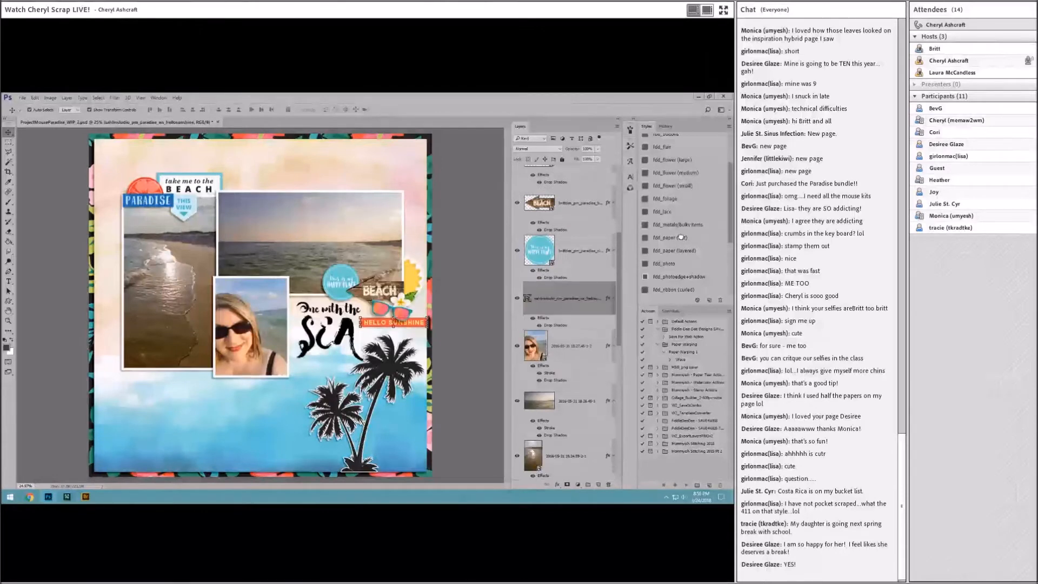
Add the blue BEACH word strip from Adobe Bridge directly below the HELLO SUNSHINE strip, with the fdd_paper (flat) style
{"action": "left_click", "coordinate": [85, 496]}
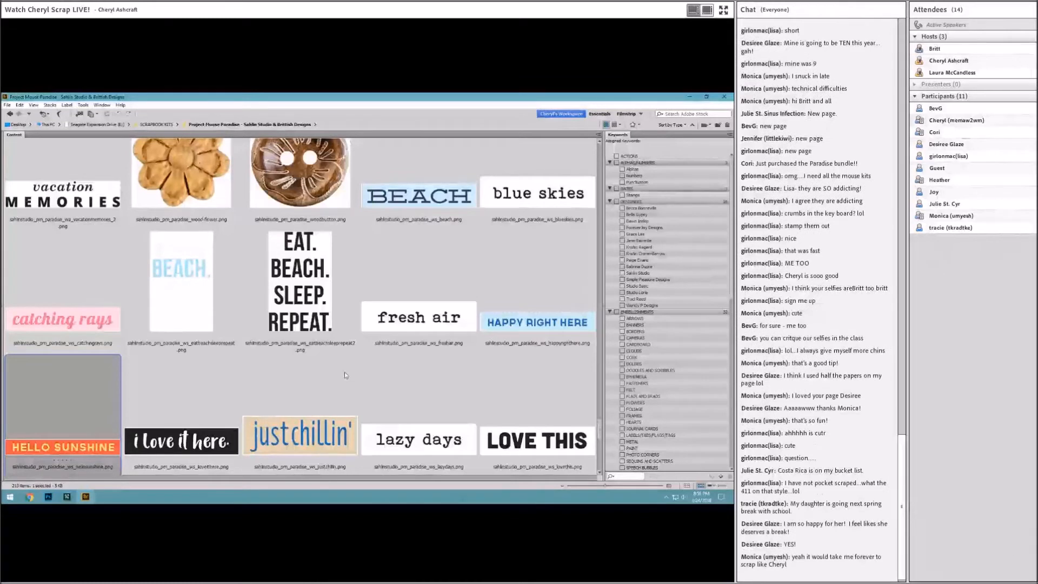
{"action": "left_click", "coordinate": [192, 292]}
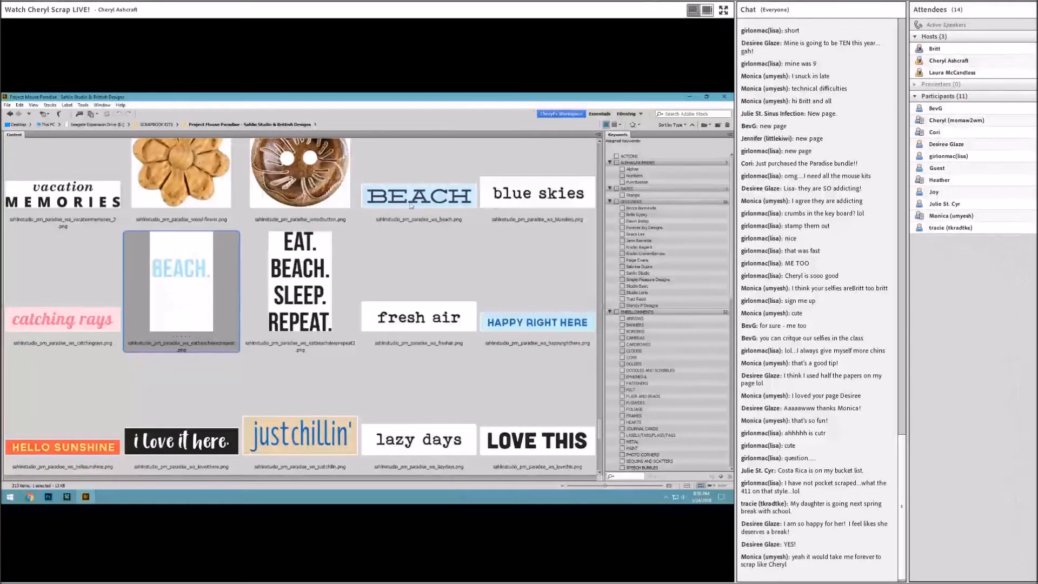
{"action": "left_click", "coordinate": [48, 496]}
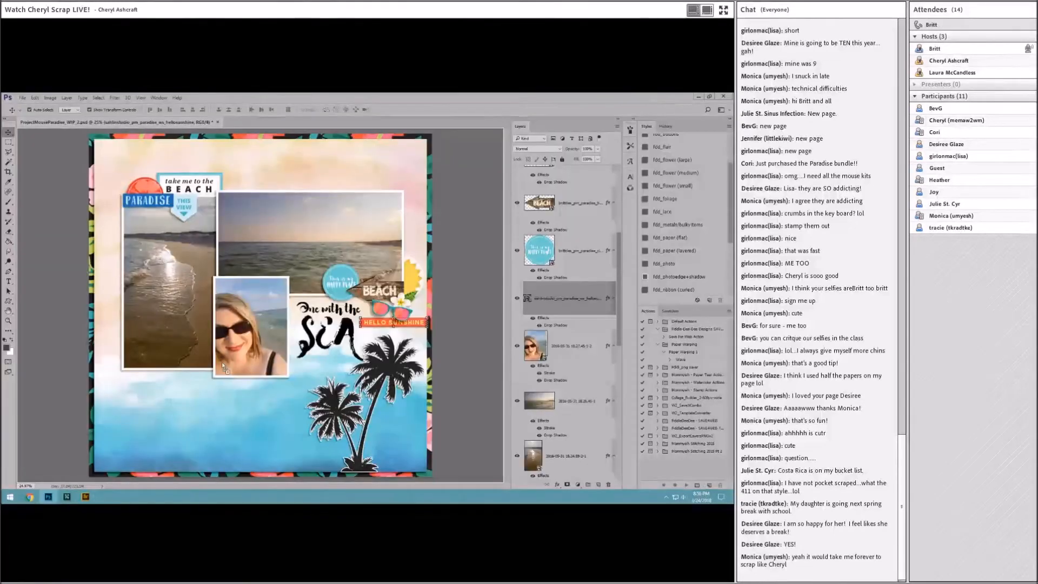
{"action": "key", "text": "Return"}
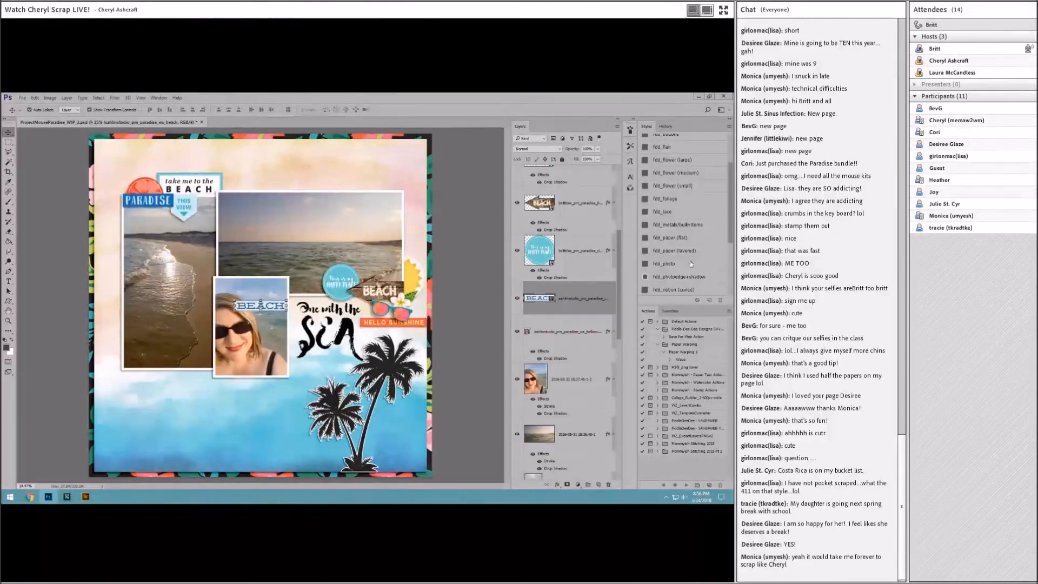
{"action": "left_click", "coordinate": [675, 238]}
{"action": "left_click_drag", "start_coordinate": [277, 310], "coordinate": [421, 335]}
{"action": "left_click_drag", "start_coordinate": [419, 335], "coordinate": [420, 335]}
Place the "blue skies", "fresh air" and "lazy days" word strips from Adobe Bridge together onto the page
{"action": "left_click", "coordinate": [85, 496]}
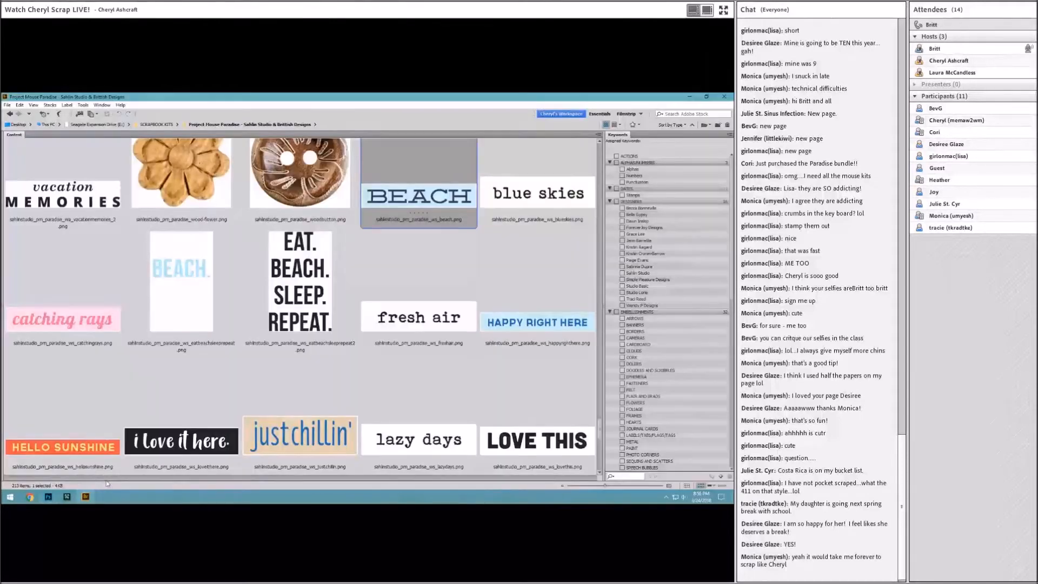
{"action": "left_click", "coordinate": [401, 345]}
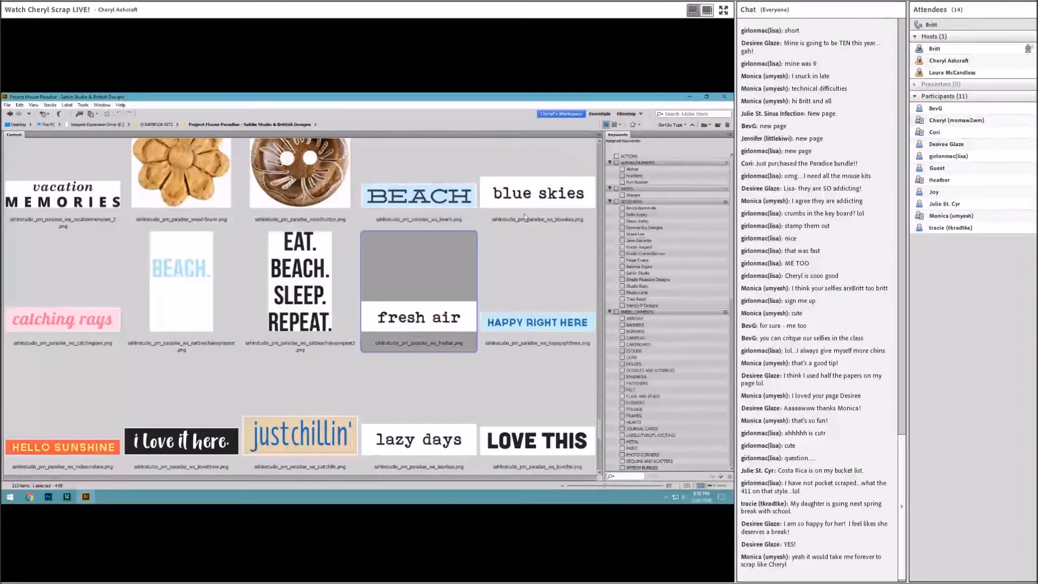
{"action": "left_click", "coordinate": [524, 213]}
{"action": "left_click", "coordinate": [422, 323], "text": "shift"}
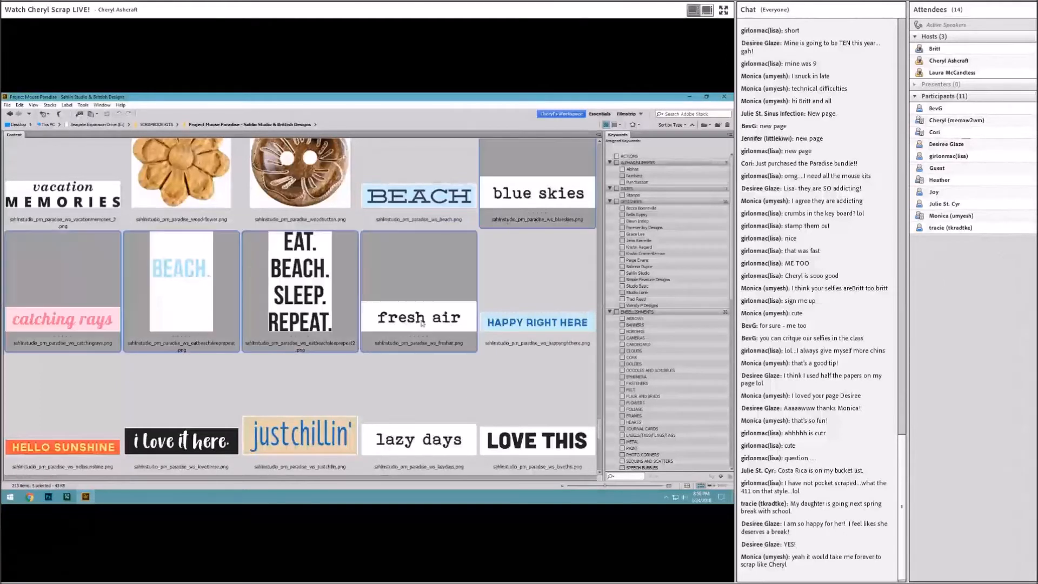
{"action": "left_click", "coordinate": [503, 227]}
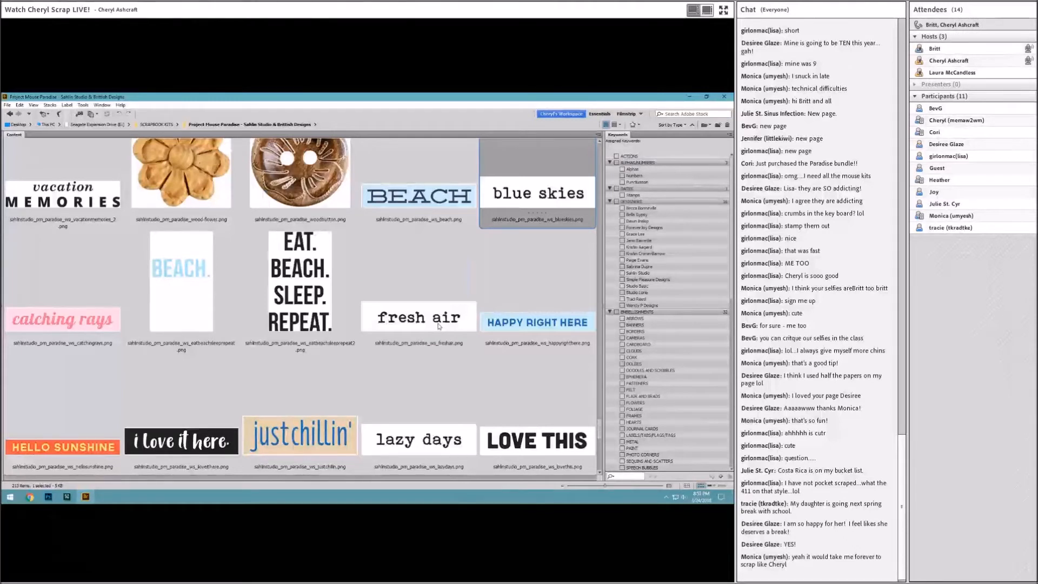
{"action": "left_click", "coordinate": [439, 325], "text": "ctrl"}
{"action": "left_click", "coordinate": [431, 425], "text": "ctrl"}
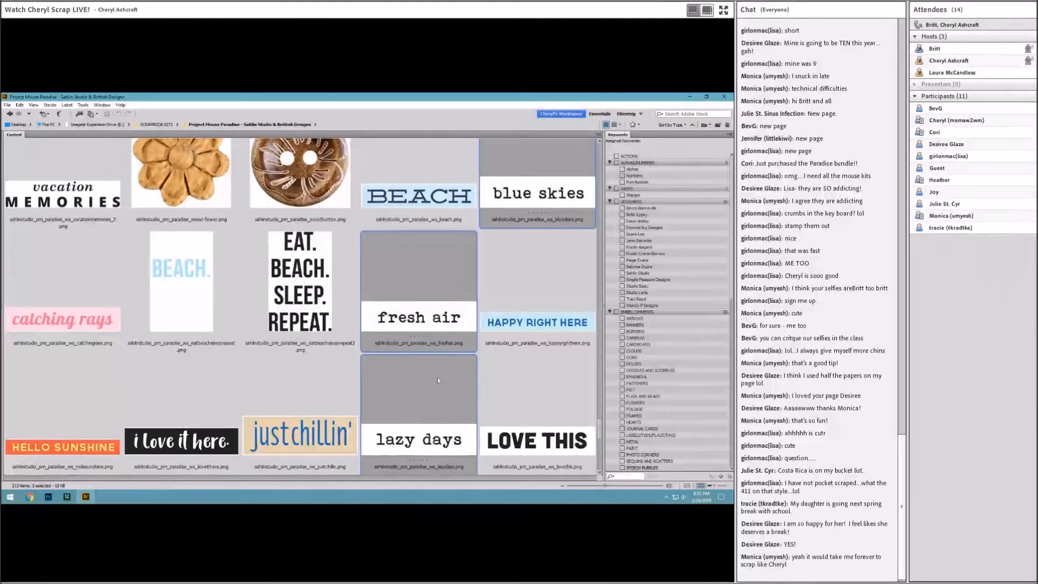
{"action": "left_click_drag", "start_coordinate": [419, 265], "coordinate": [235, 340]}
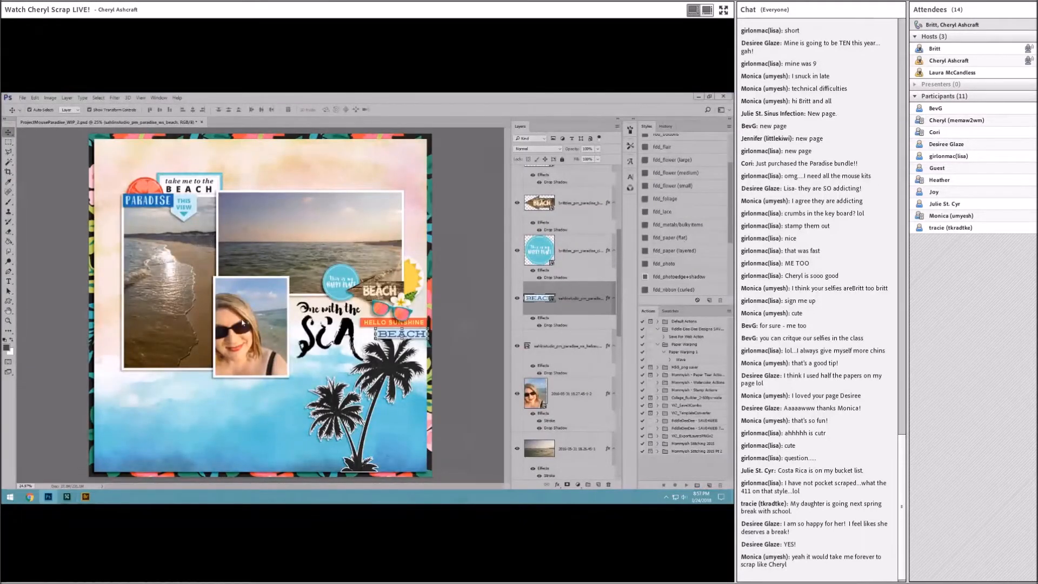
Apply the fdd_paper (flat) style to the three new word strips and stagger them over the palms: blue skies, fresh air, lazy days
{"action": "left_click", "coordinate": [573, 370], "text": "shift"}
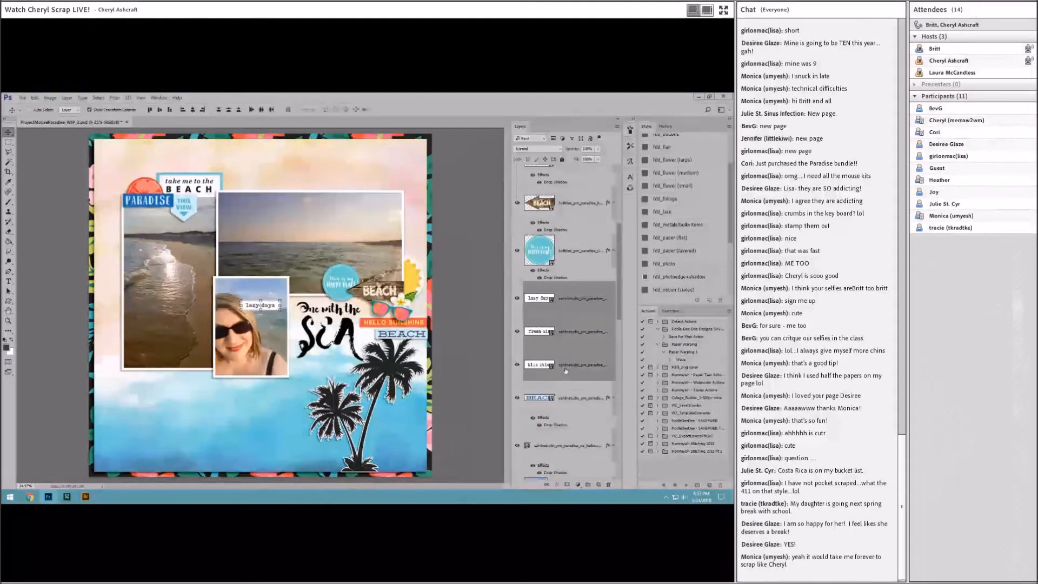
{"action": "scroll", "coordinate": [576, 351], "scroll_direction": "down", "scroll_amount": 3}
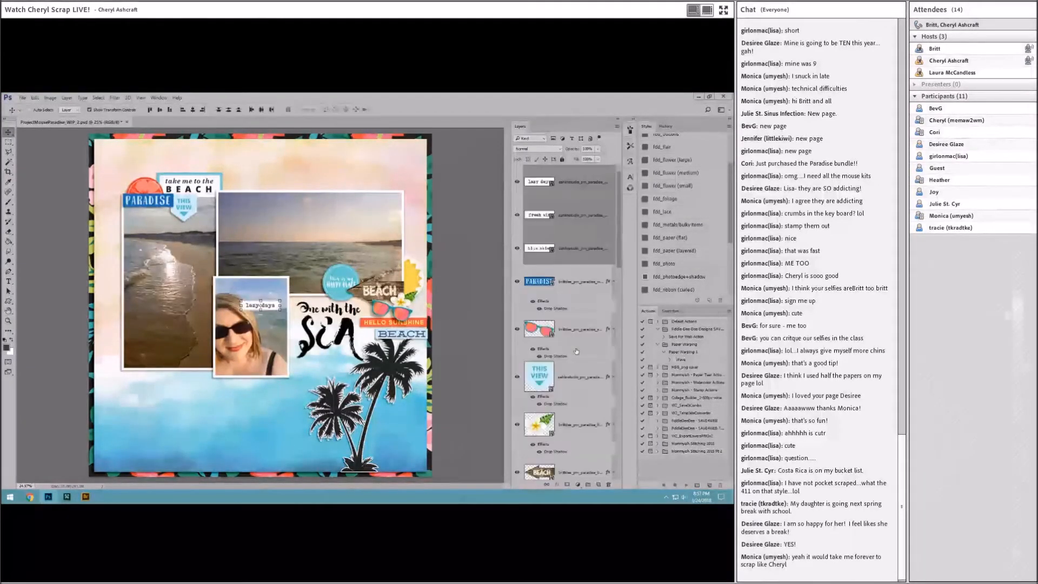
{"action": "left_click", "coordinate": [677, 239]}
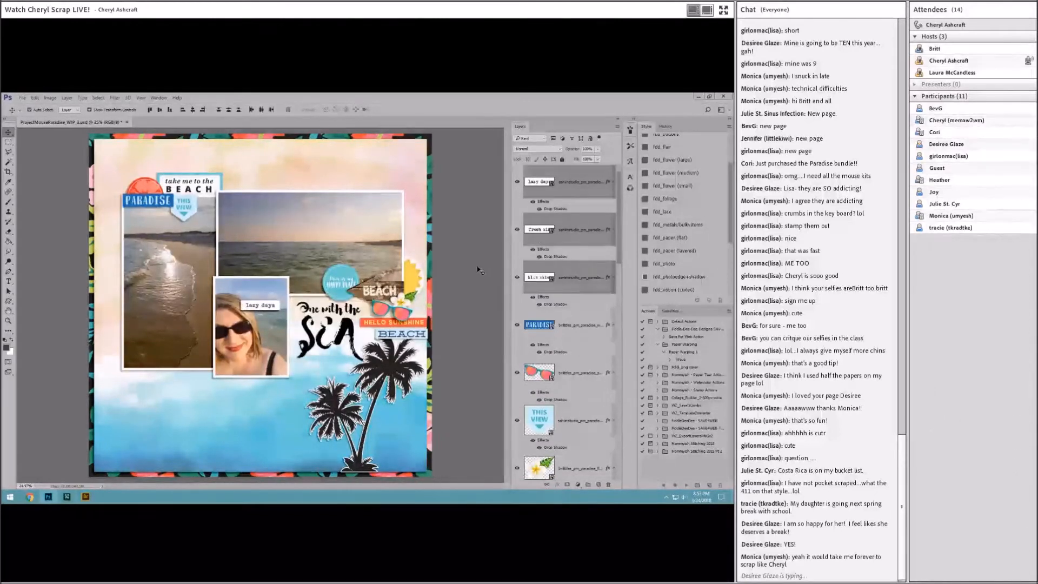
{"action": "left_click", "coordinate": [272, 313]}
{"action": "left_click_drag", "start_coordinate": [272, 312], "coordinate": [383, 414]}
{"action": "left_click_drag", "start_coordinate": [277, 306], "coordinate": [382, 393]}
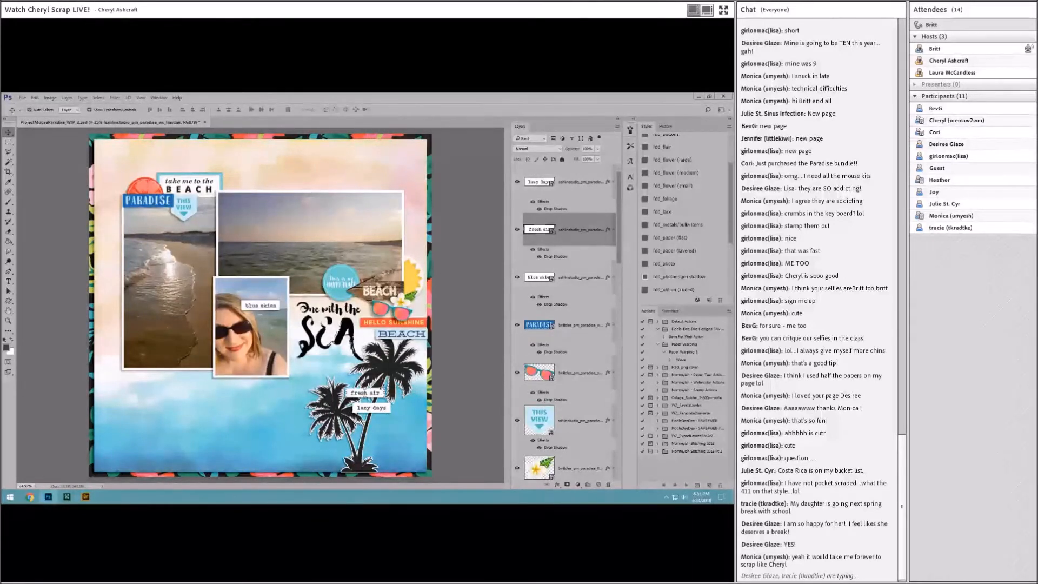
{"action": "left_click_drag", "start_coordinate": [278, 304], "coordinate": [402, 377]}
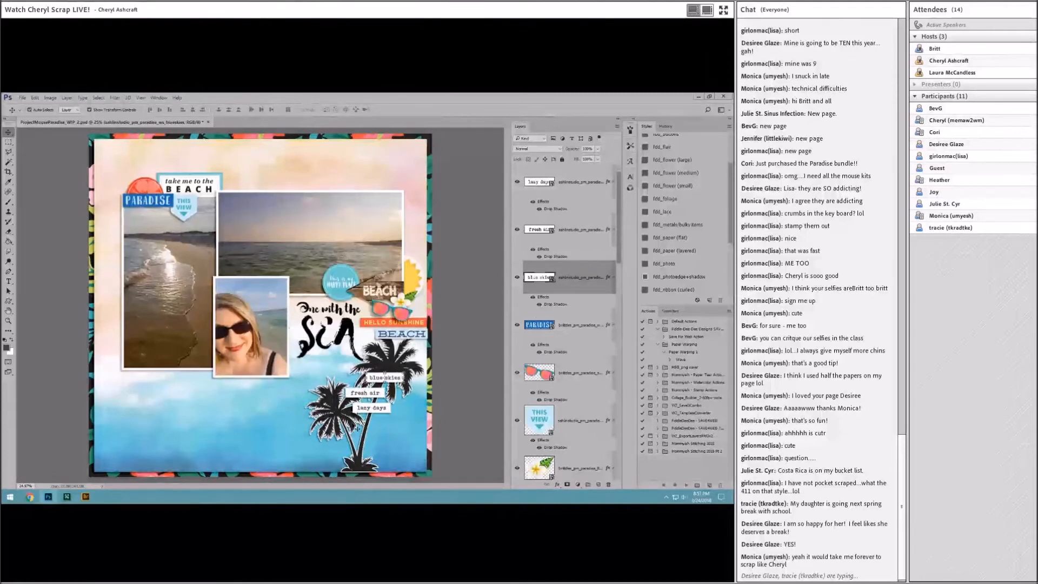
In Adobe Bridge, select the "messy hair don't care", "ocean waves", "salty breeze" and "sunkissed hair" word strips together
{"action": "left_click", "coordinate": [92, 499]}
{"action": "scroll", "coordinate": [198, 418], "scroll_direction": "down", "scroll_amount": 5}
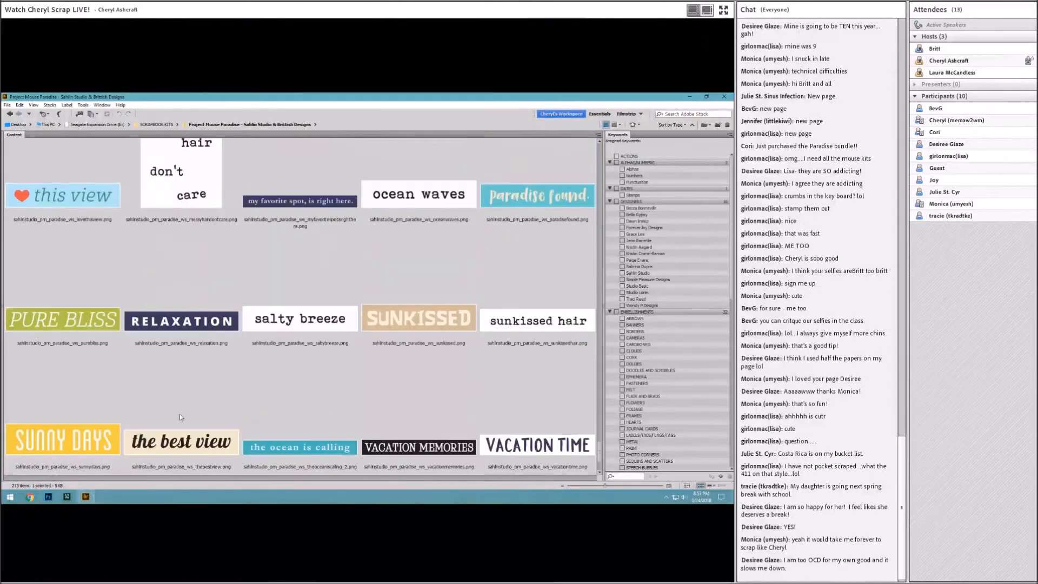
{"action": "left_click", "coordinate": [140, 348]}
{"action": "left_click", "coordinate": [293, 332]}
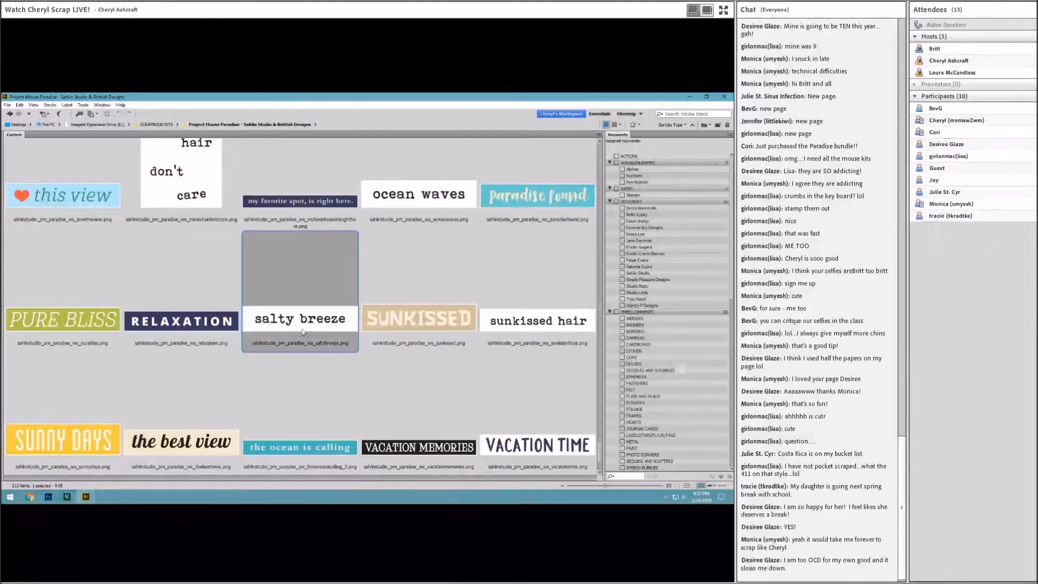
{"action": "left_click", "coordinate": [529, 326], "text": "shift"}
{"action": "left_click", "coordinate": [406, 211]}
{"action": "left_click", "coordinate": [332, 302]}
{"action": "scroll", "coordinate": [169, 278], "scroll_direction": "up", "scroll_amount": 2}
{"action": "left_click", "coordinate": [169, 278]}
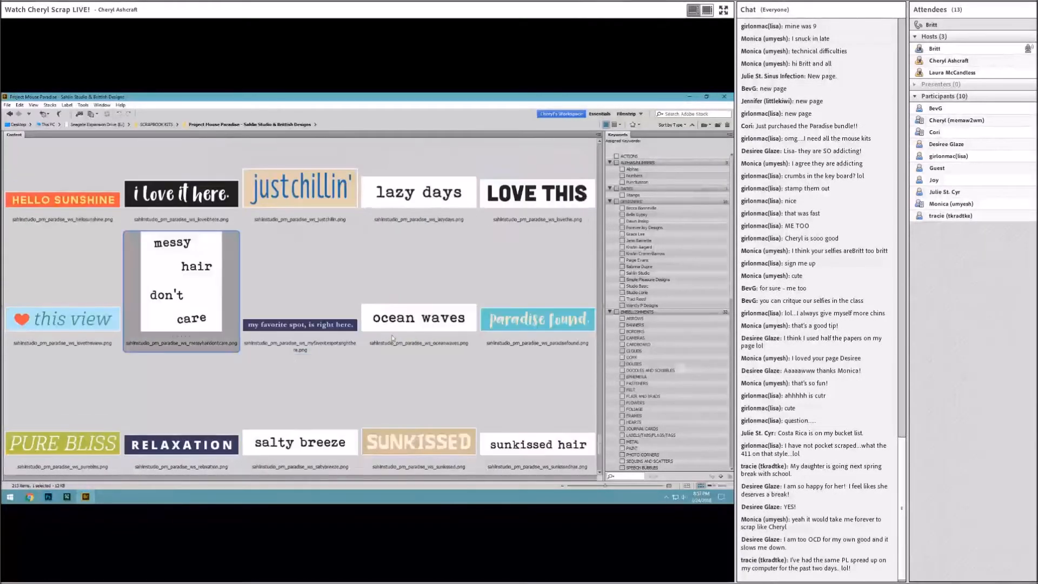
{"action": "left_click", "coordinate": [399, 338], "text": "ctrl"}
{"action": "left_click", "coordinate": [300, 443], "text": "ctrl"}
{"action": "left_click", "coordinate": [542, 443], "text": "ctrl"}
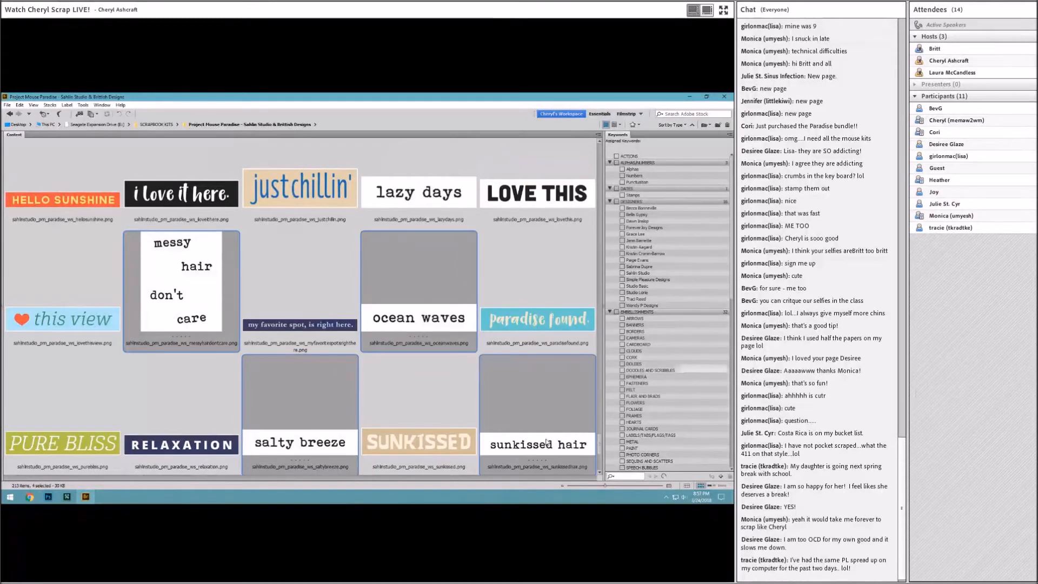
Place the four selected word strips onto the scrapbook page in Photoshop, over the selfie photo
{"action": "scroll", "coordinate": [542, 443], "scroll_direction": "down", "scroll_amount": 2}
{"action": "left_click_drag", "start_coordinate": [303, 206], "coordinate": [251, 365]}
{"action": "key", "text": "Return"}
{"action": "key", "text": "Return"}
{"action": "key", "text": "Return"}
{"action": "key", "text": "Return"}
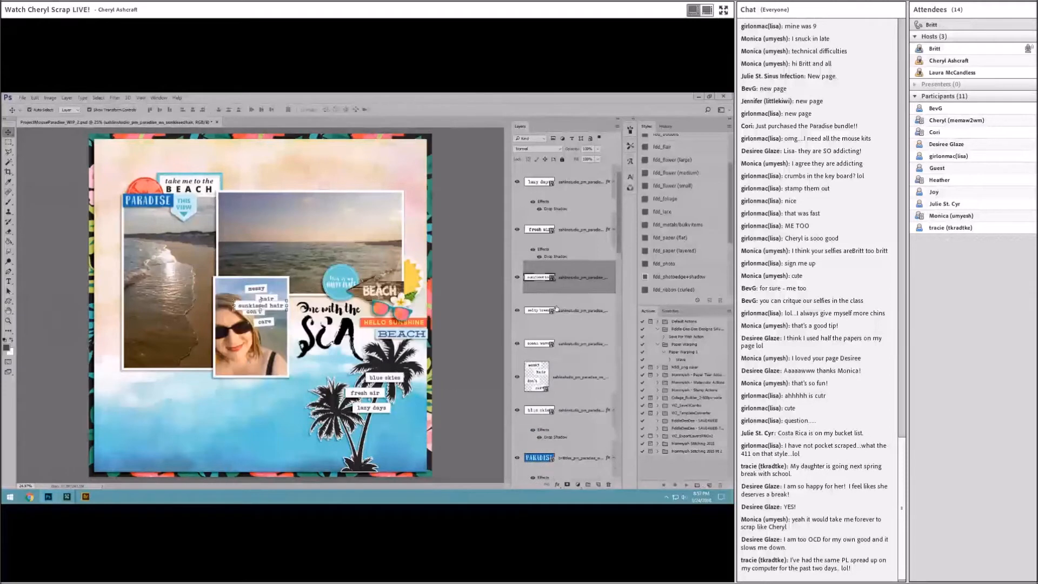
Apply the fdd_paper (flat) style to the "sunkissed hair", "salty breeze" and "ocean waves" strips and stagger them below "lazy days" over the palms
{"action": "left_click", "coordinate": [576, 343], "text": "shift"}
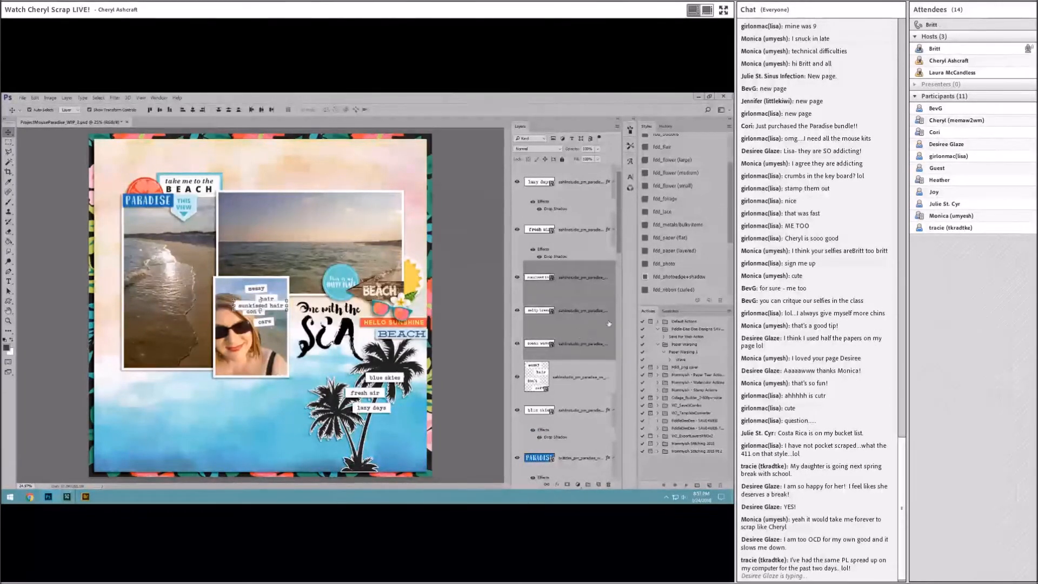
{"action": "left_click", "coordinate": [681, 238]}
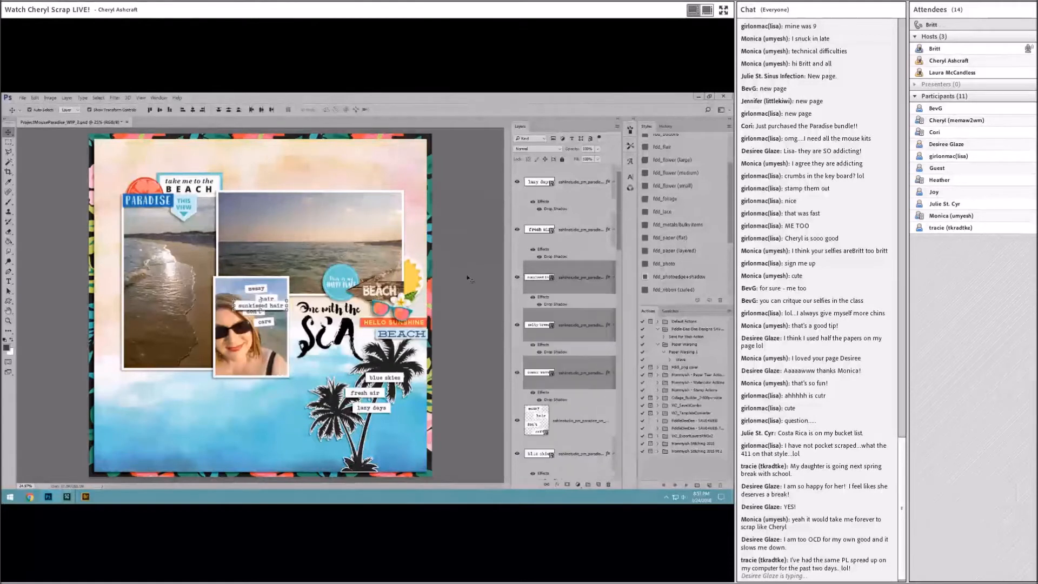
{"action": "left_click_drag", "start_coordinate": [275, 310], "coordinate": [368, 424]}
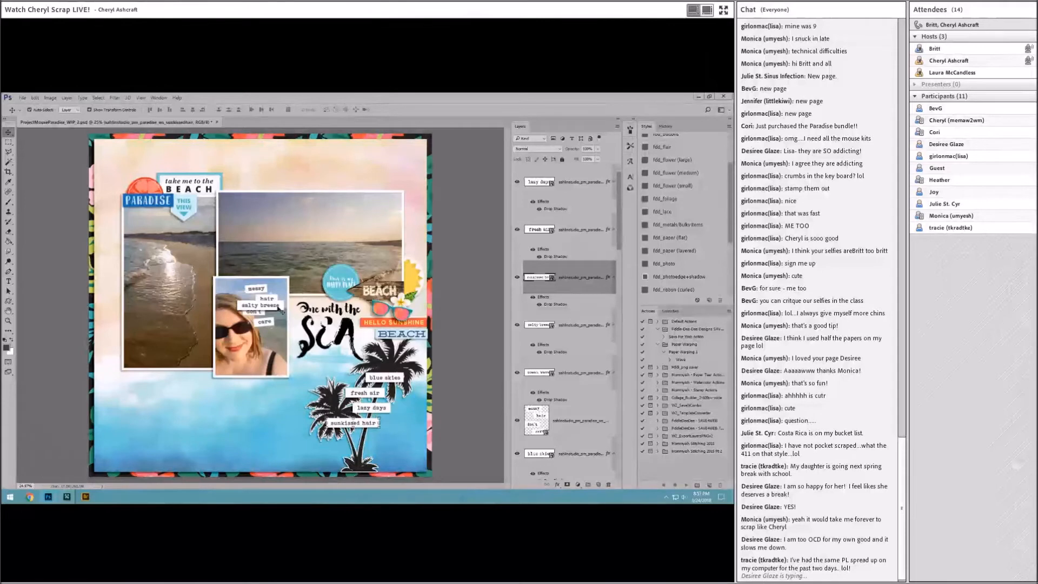
{"action": "left_click_drag", "start_coordinate": [279, 309], "coordinate": [390, 435]}
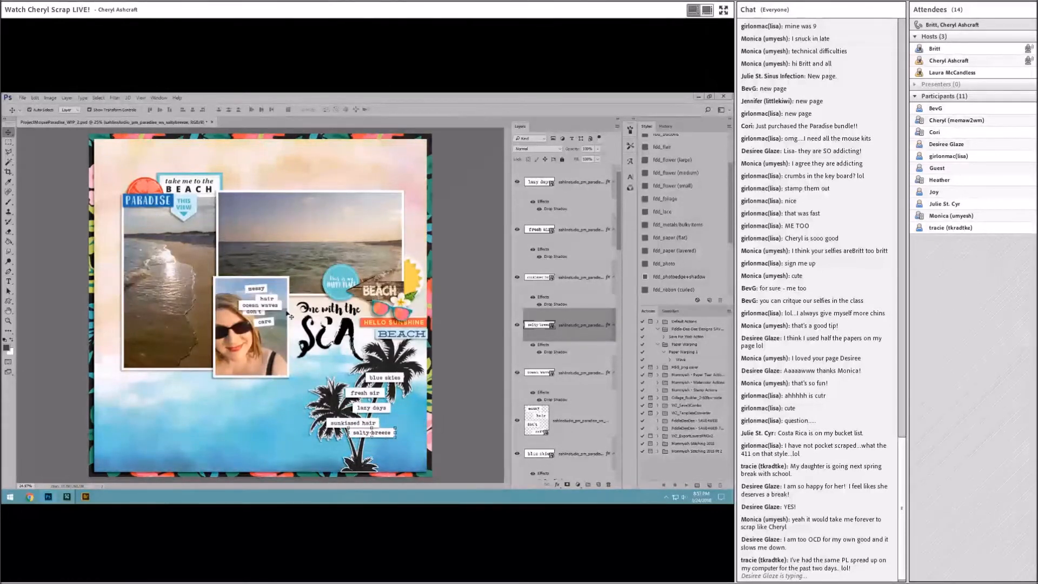
{"action": "left_click_drag", "start_coordinate": [280, 307], "coordinate": [361, 445]}
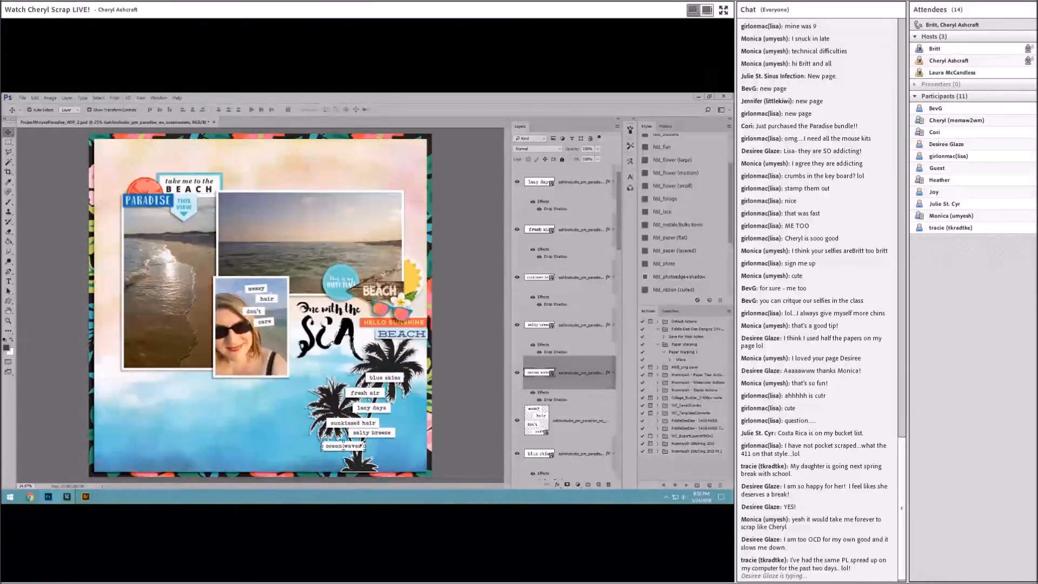
Try the "messy hair don't care" strip beside the selfie and over the palms, and delete its layer from the page
{"action": "left_click", "coordinate": [270, 300]}
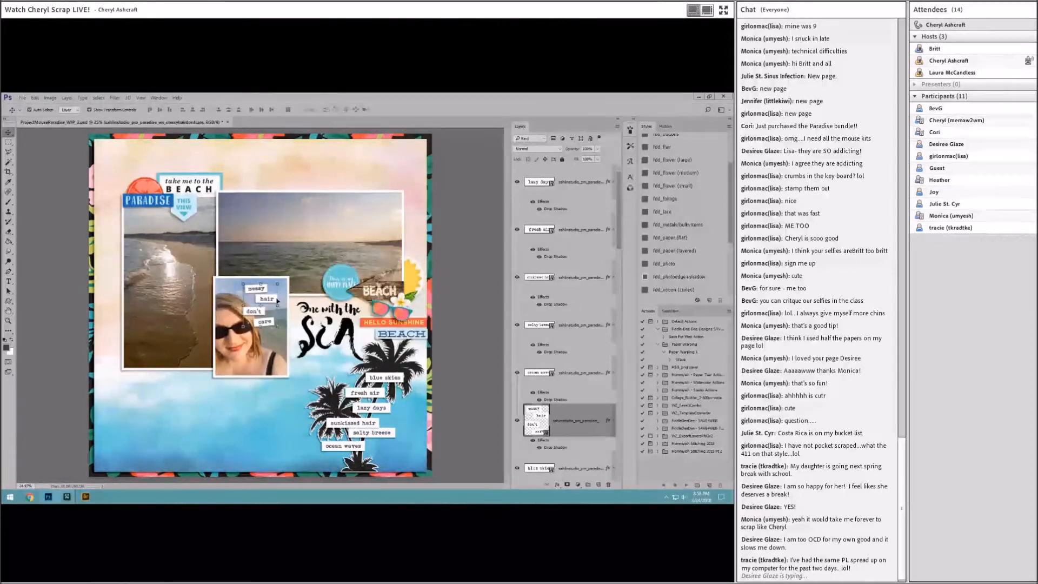
{"action": "left_click_drag", "start_coordinate": [275, 303], "coordinate": [301, 326]}
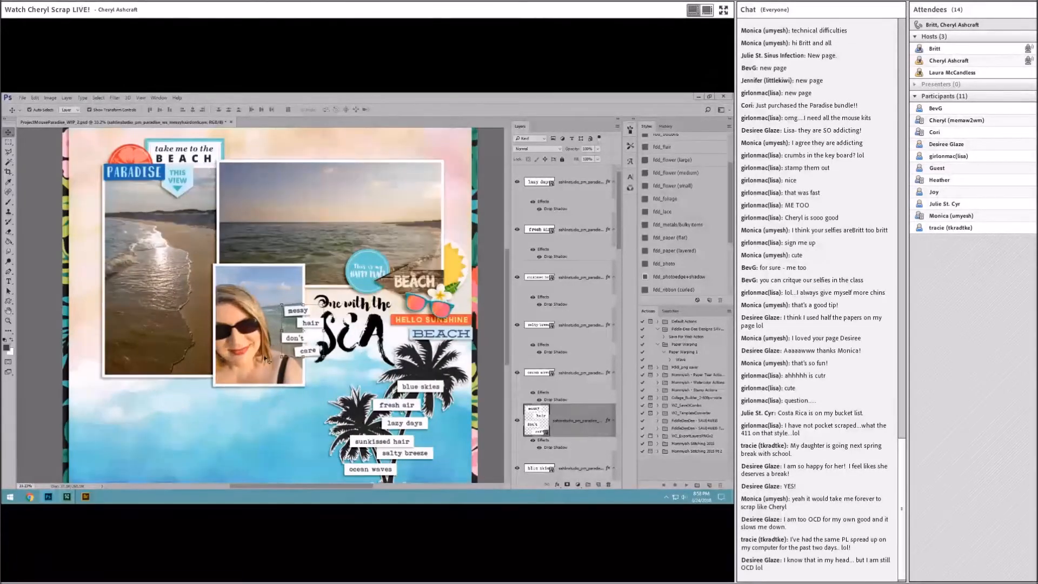
{"action": "scroll", "coordinate": [220, 342], "scroll_direction": "up", "scroll_amount": 5}
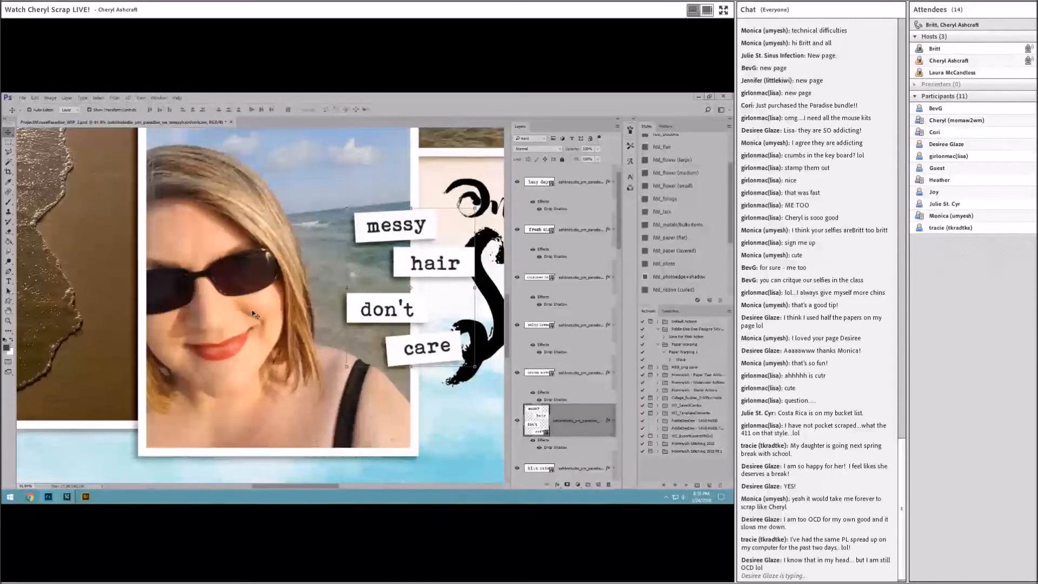
{"action": "scroll", "coordinate": [326, 310], "scroll_direction": "down", "scroll_amount": 3}
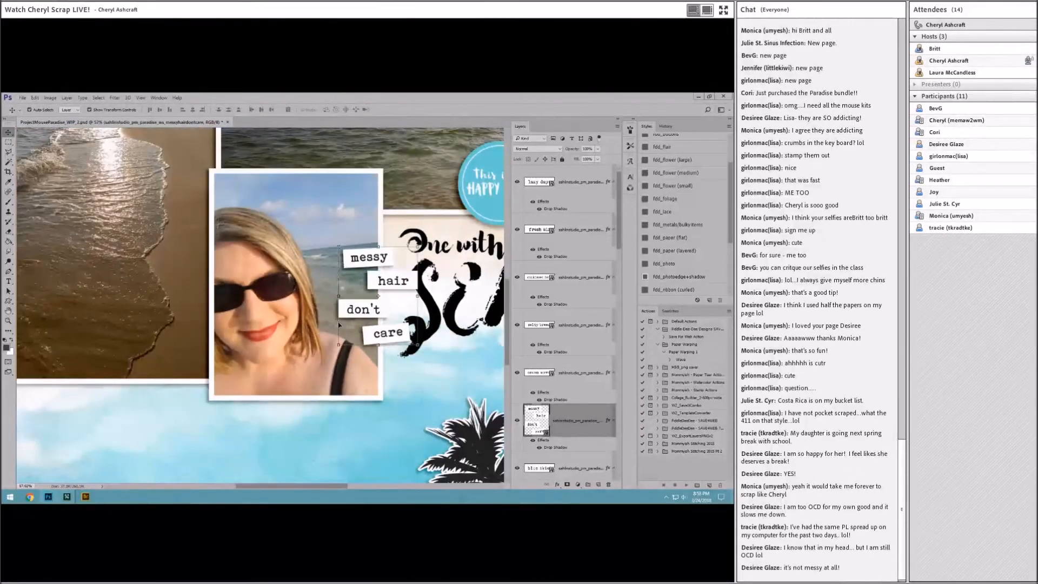
{"action": "key", "text": "ctrl+0"}
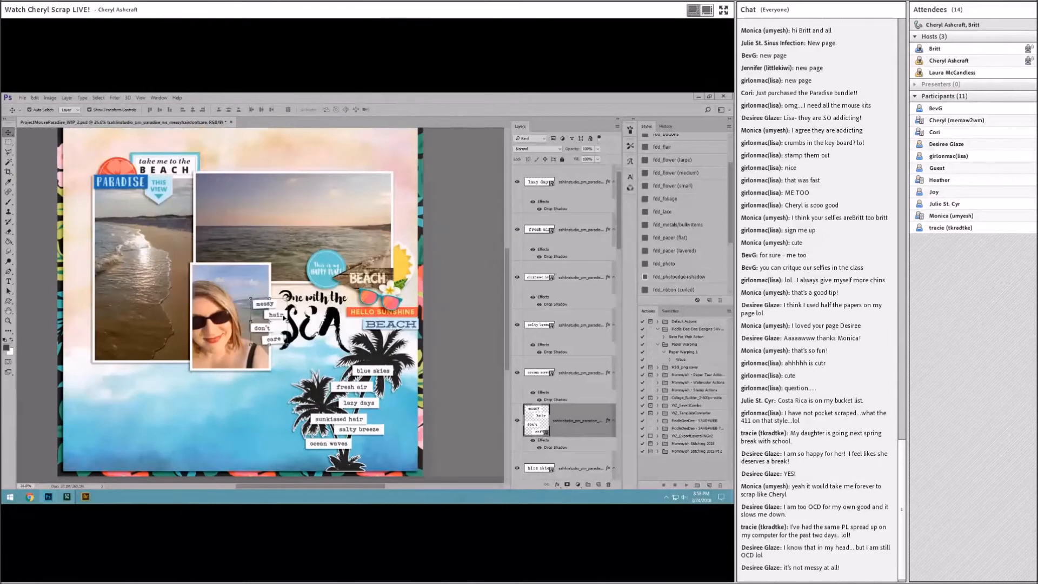
{"action": "left_click_drag", "start_coordinate": [285, 316], "coordinate": [391, 428]}
{"action": "right_click", "coordinate": [578, 419]}
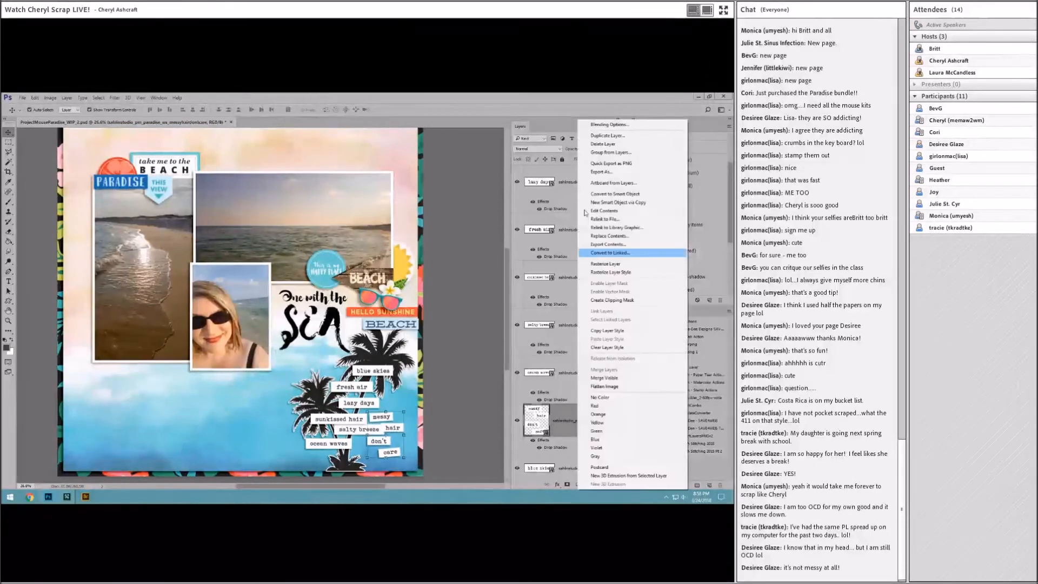
{"action": "left_click", "coordinate": [621, 144]}
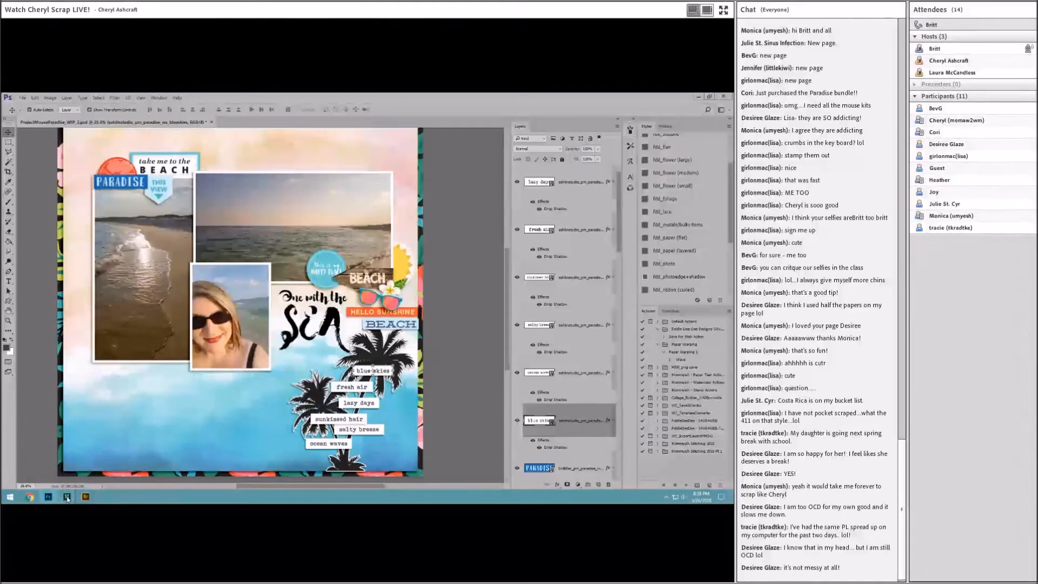
Switch to Adobe Bridge and select the "not a care in the world" word strip in the Project Mouse Paradise kit
{"action": "left_click", "coordinate": [85, 497]}
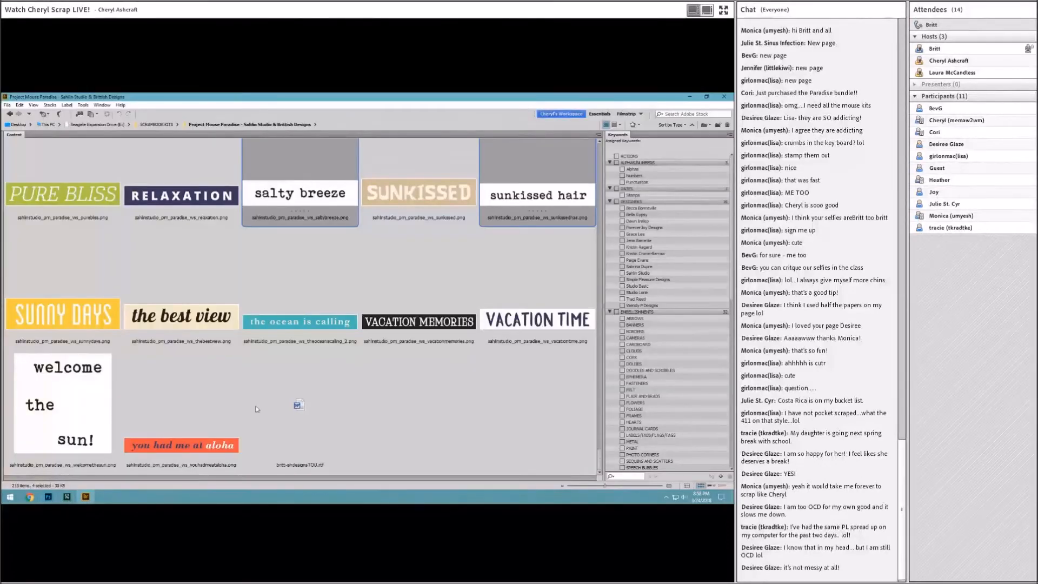
{"action": "scroll", "coordinate": [501, 361], "scroll_direction": "up", "scroll_amount": 5}
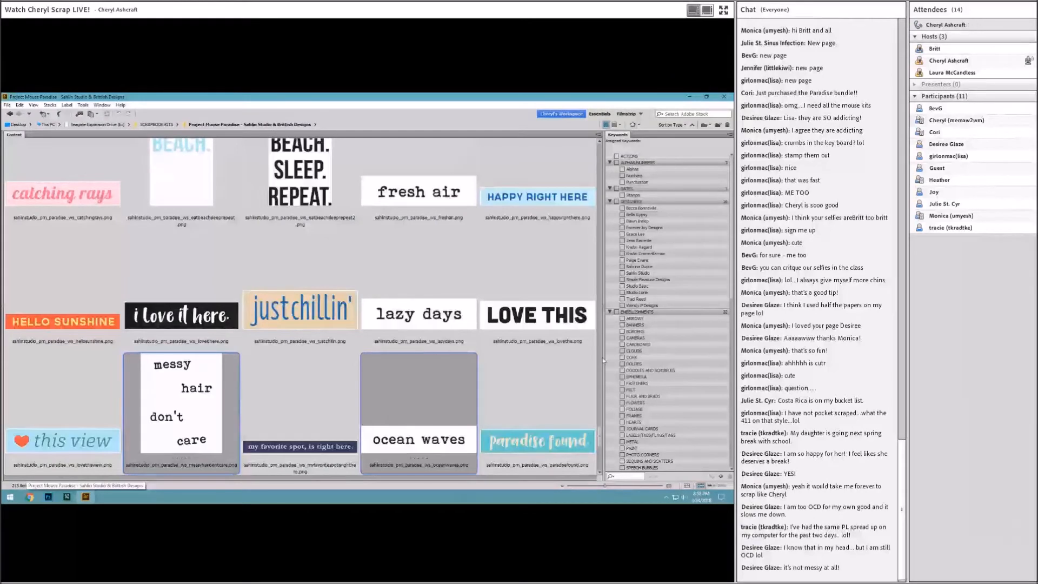
{"action": "left_click_drag", "start_coordinate": [600, 360], "coordinate": [592, 222]}
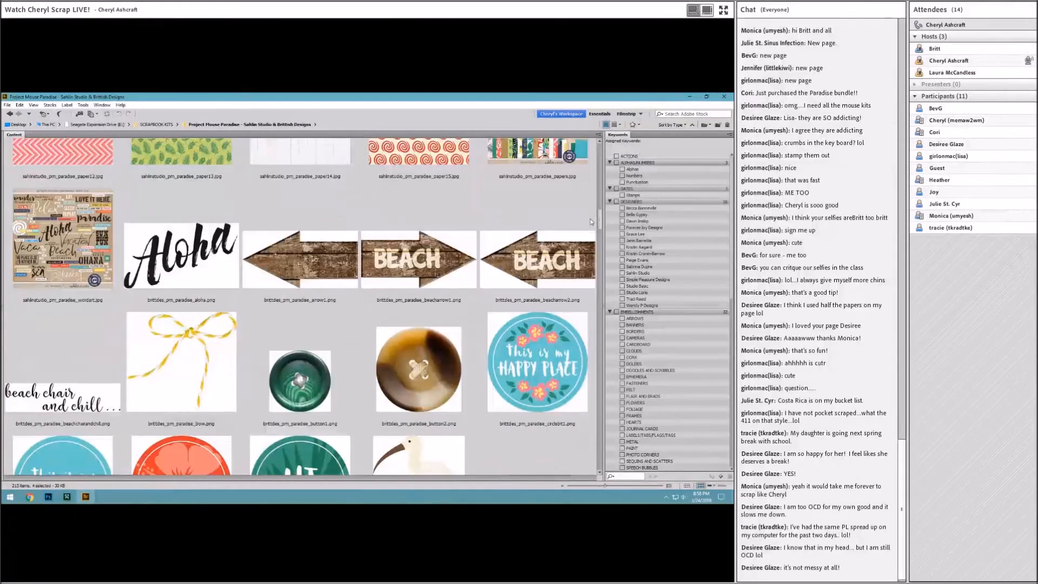
{"action": "scroll", "coordinate": [592, 222], "scroll_direction": "down", "scroll_amount": 1}
{"action": "scroll", "coordinate": [591, 222], "scroll_direction": "down", "scroll_amount": 5}
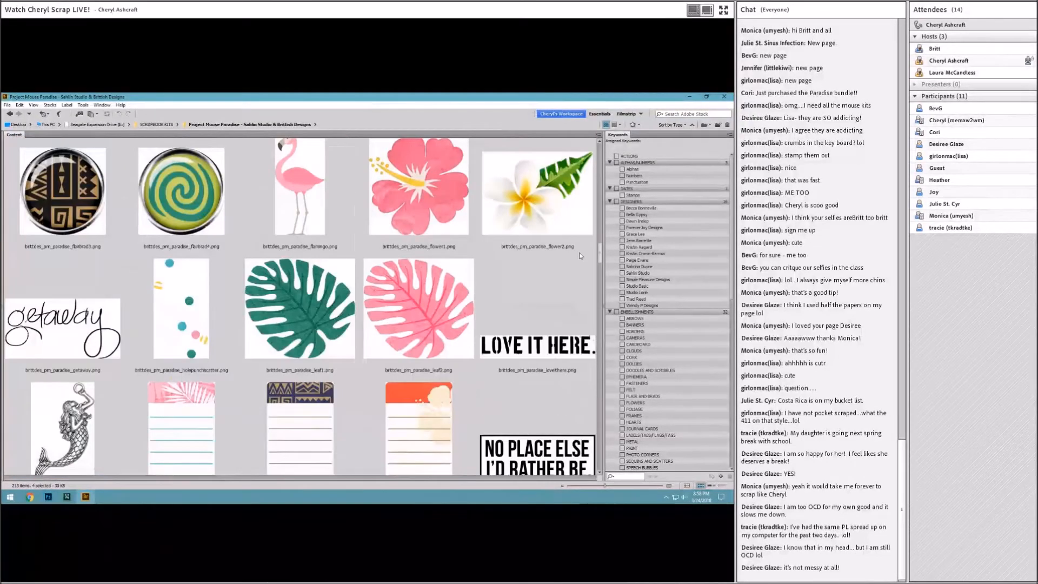
{"action": "scroll", "coordinate": [579, 255], "scroll_direction": "down", "scroll_amount": 3}
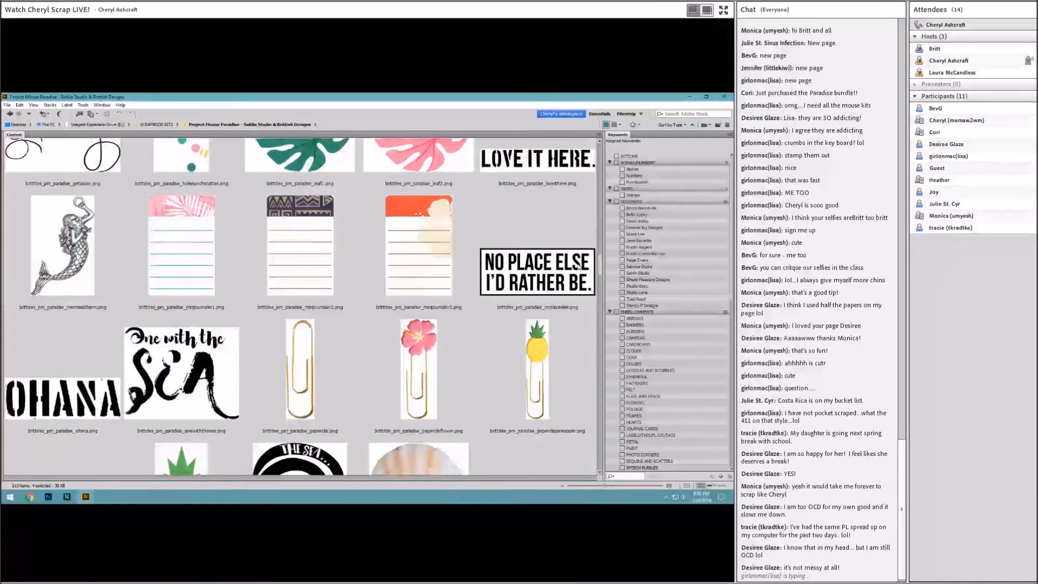
{"action": "scroll", "coordinate": [578, 267], "scroll_direction": "down", "scroll_amount": 2}
{"action": "scroll", "coordinate": [577, 269], "scroll_direction": "down", "scroll_amount": 5}
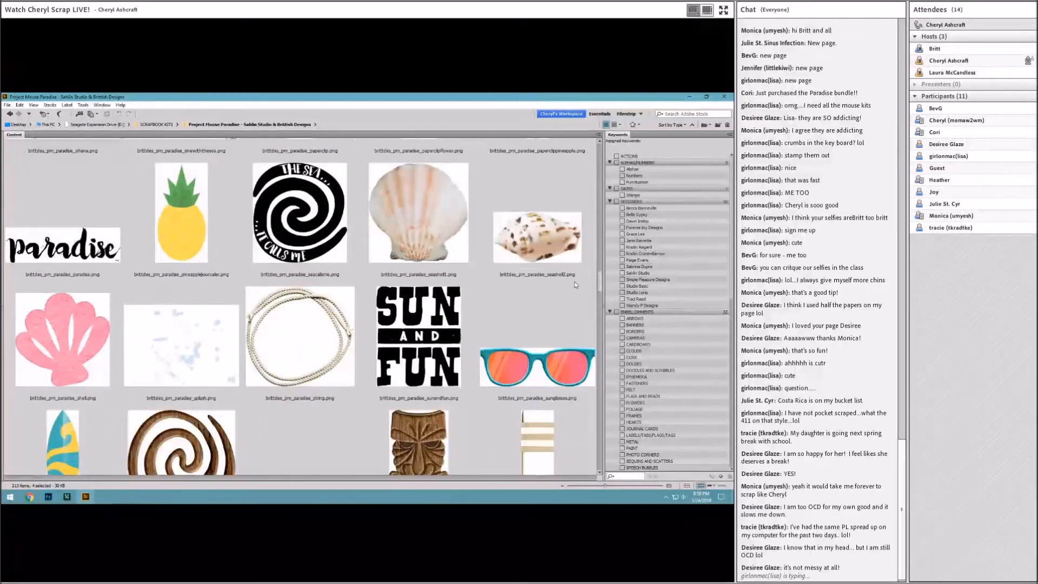
{"action": "scroll", "coordinate": [575, 285], "scroll_direction": "down", "scroll_amount": 4}
{"action": "scroll", "coordinate": [573, 298], "scroll_direction": "down", "scroll_amount": 1}
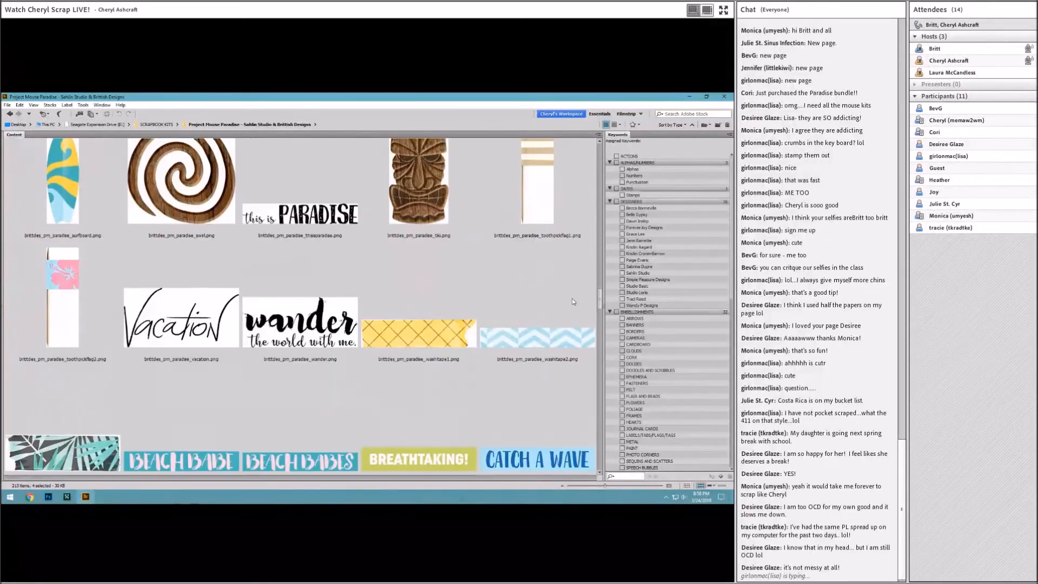
{"action": "scroll", "coordinate": [573, 305], "scroll_direction": "down", "scroll_amount": 2}
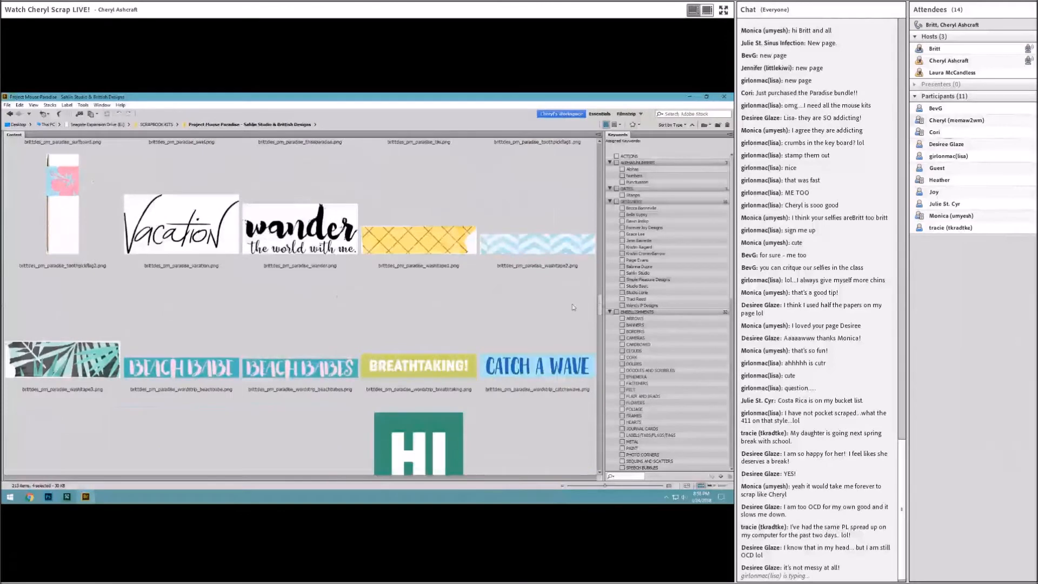
{"action": "scroll", "coordinate": [573, 308], "scroll_direction": "down", "scroll_amount": 2}
{"action": "scroll", "coordinate": [572, 312], "scroll_direction": "down", "scroll_amount": 7}
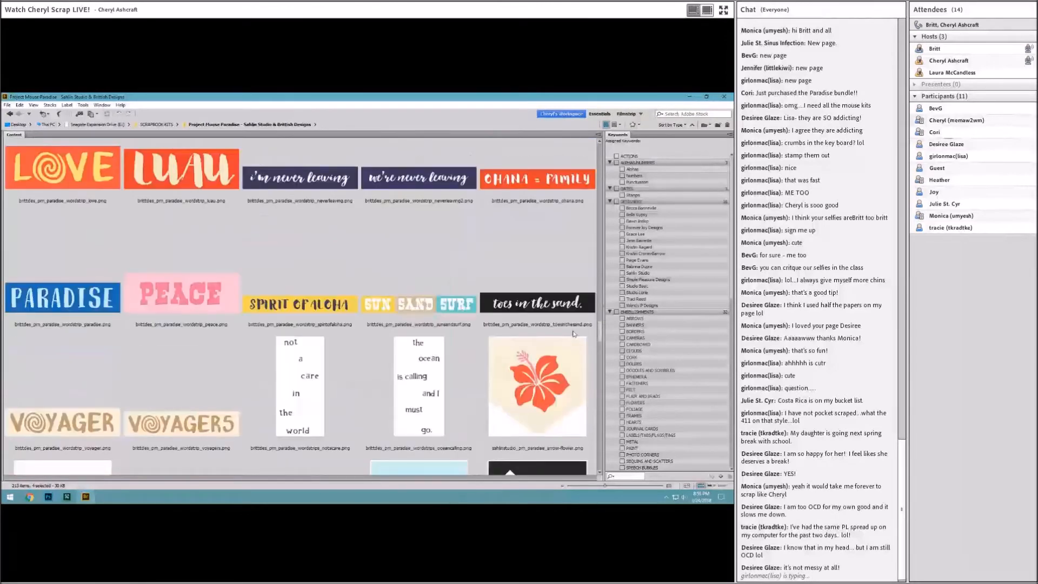
{"action": "left_click", "coordinate": [312, 402]}
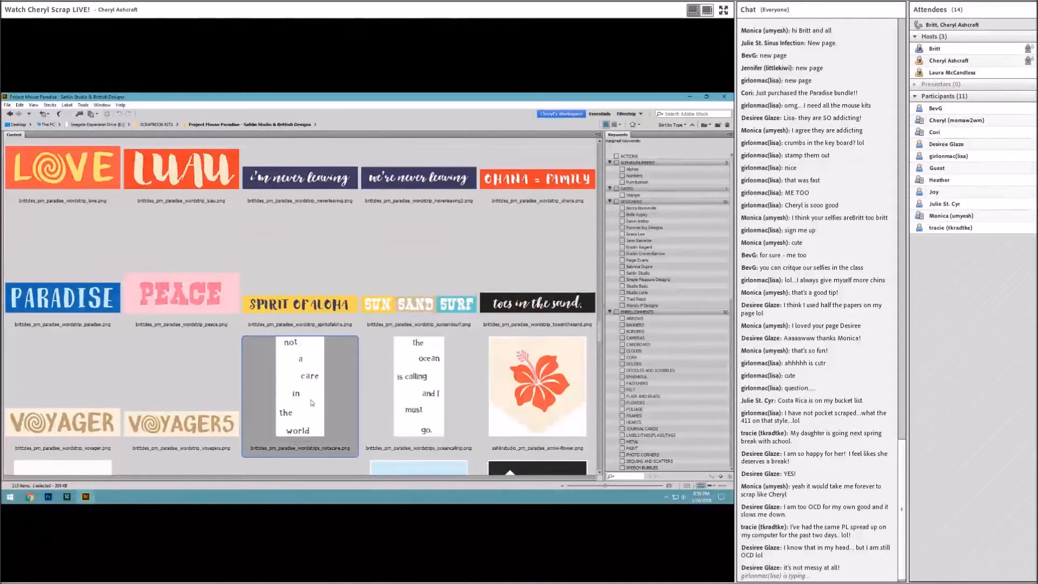
Place the "not a care in the world" strip in Photoshop, apply fdd_paper (flat), and position it along the tall beach photo's left edge below PARADISE
{"action": "left_click_drag", "start_coordinate": [311, 417], "coordinate": [241, 303]}
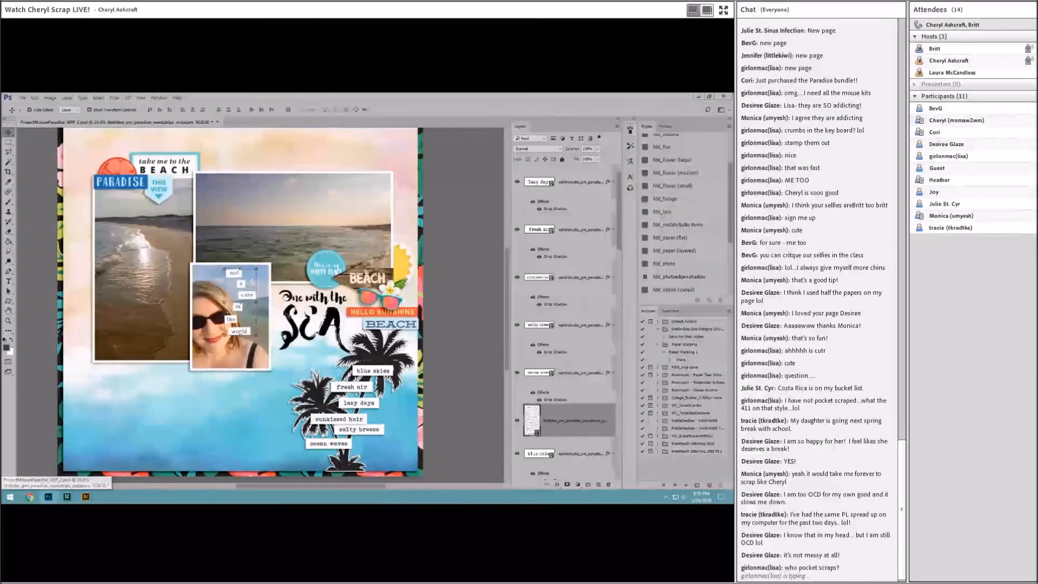
{"action": "left_click", "coordinate": [674, 234]}
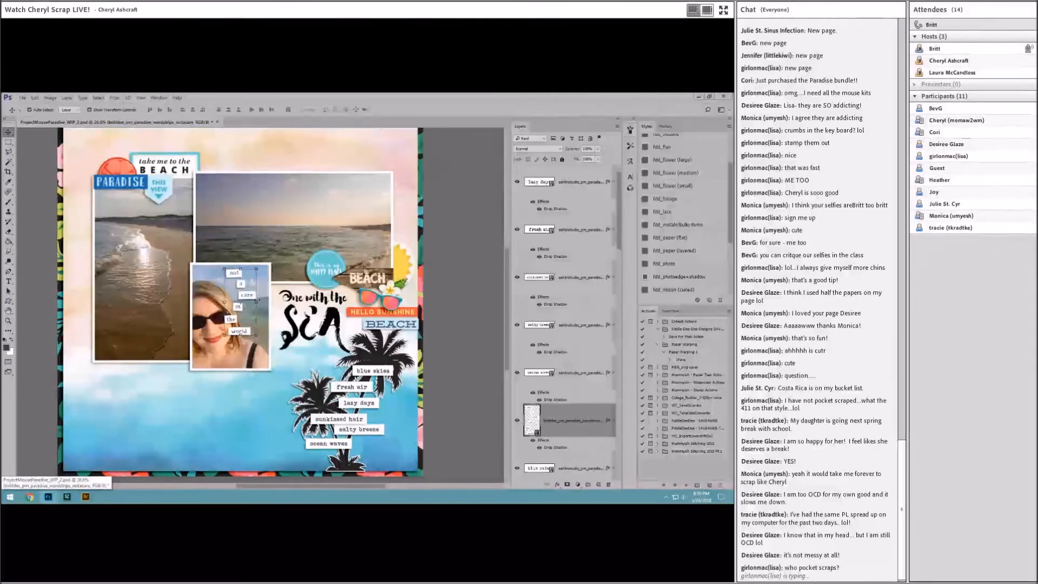
{"action": "left_click_drag", "start_coordinate": [253, 300], "coordinate": [112, 215]}
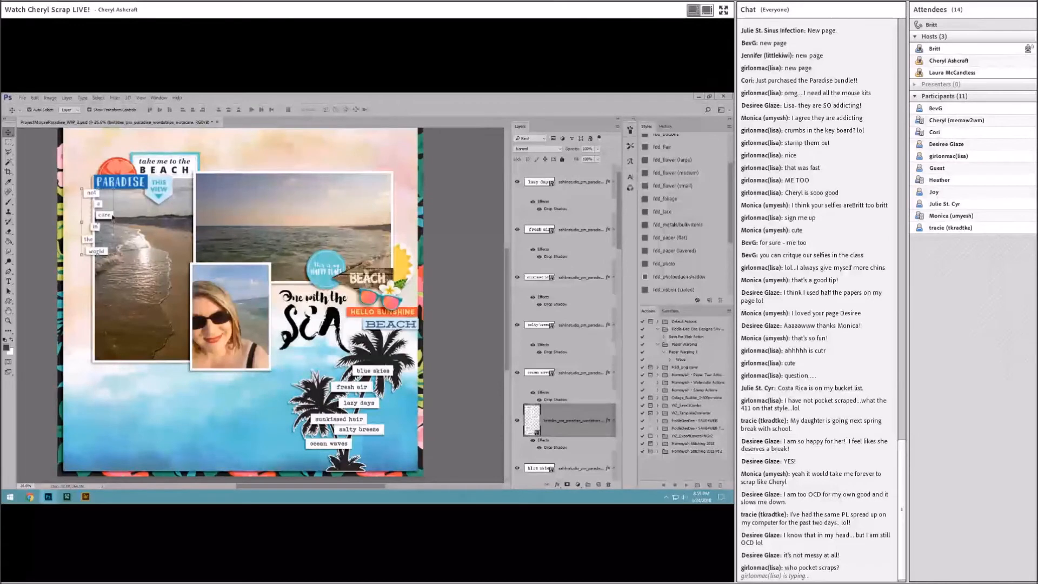
Select all six word strips over the palms and scale them down together, keeping them on the lower part of the palm trees
{"action": "left_click", "coordinate": [386, 370]}
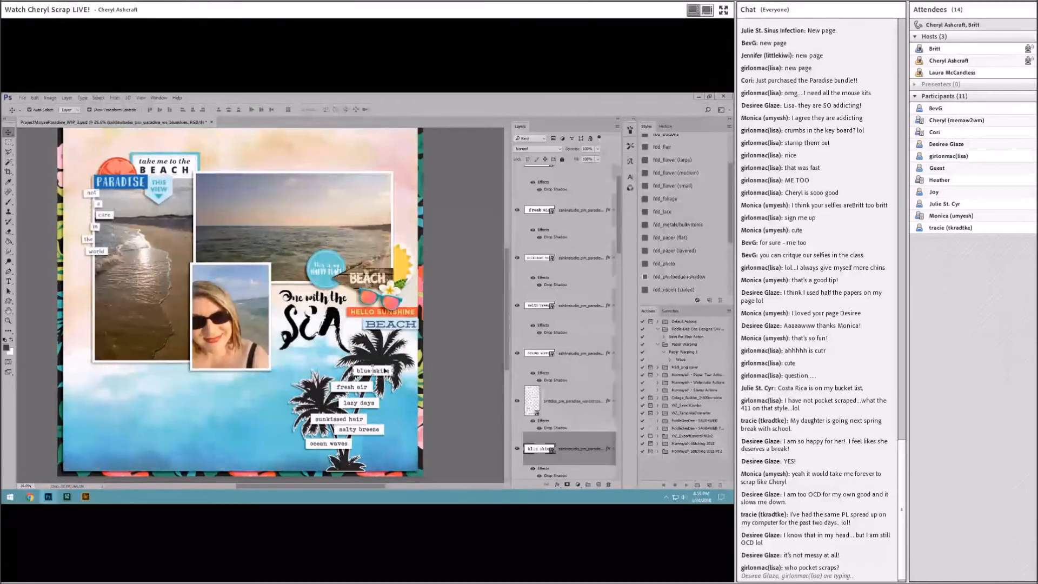
{"action": "scroll", "coordinate": [575, 379], "scroll_direction": "down", "scroll_amount": 2}
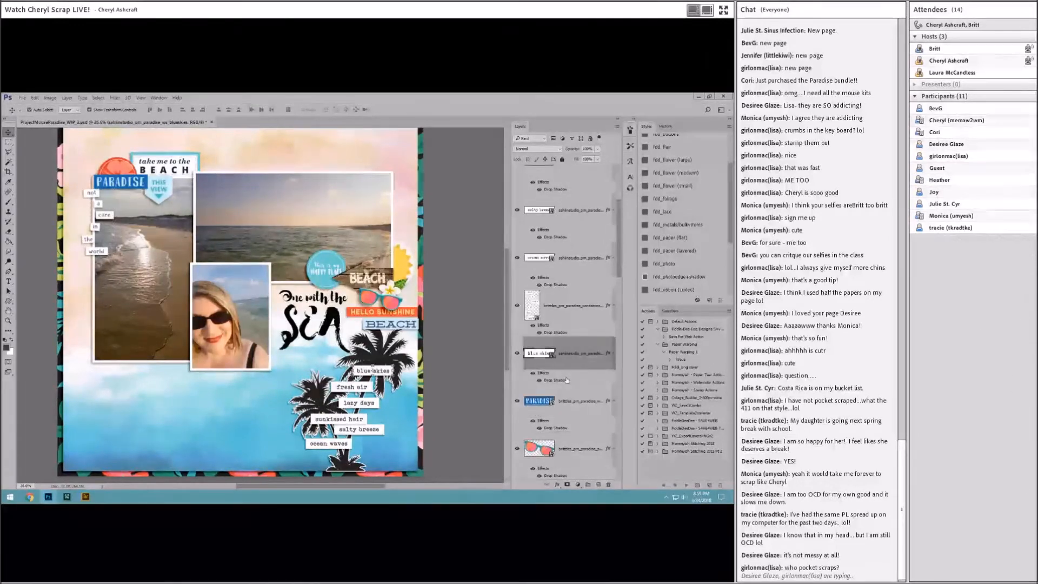
{"action": "left_click", "coordinate": [574, 313], "text": "ctrl"}
{"action": "scroll", "coordinate": [574, 319], "scroll_direction": "up", "scroll_amount": 2}
{"action": "left_click", "coordinate": [575, 324], "text": "ctrl"}
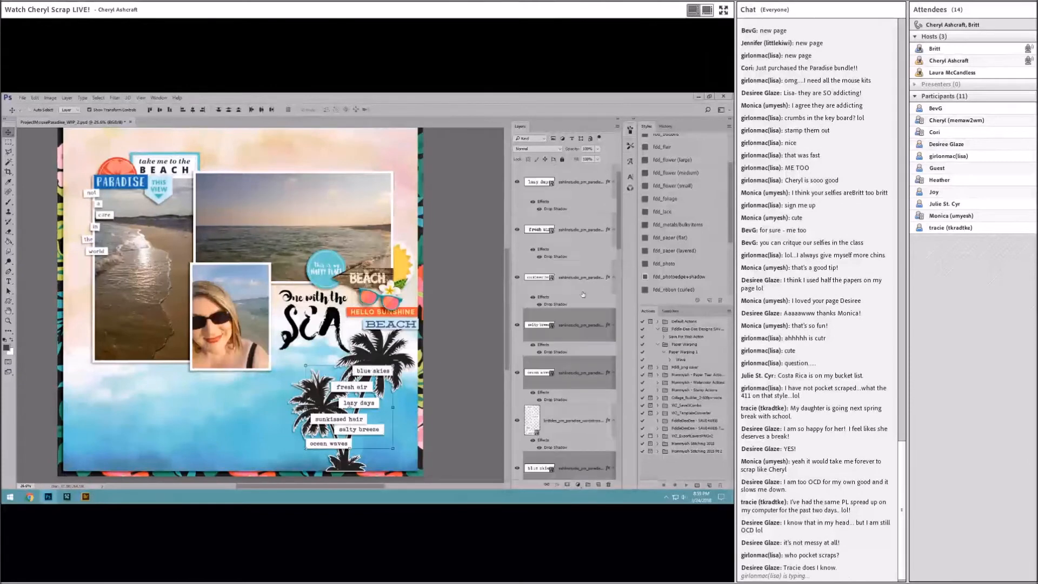
{"action": "left_click", "coordinate": [583, 272], "text": "ctrl"}
{"action": "left_click", "coordinate": [586, 232], "text": "ctrl"}
{"action": "left_click", "coordinate": [593, 181], "text": "ctrl"}
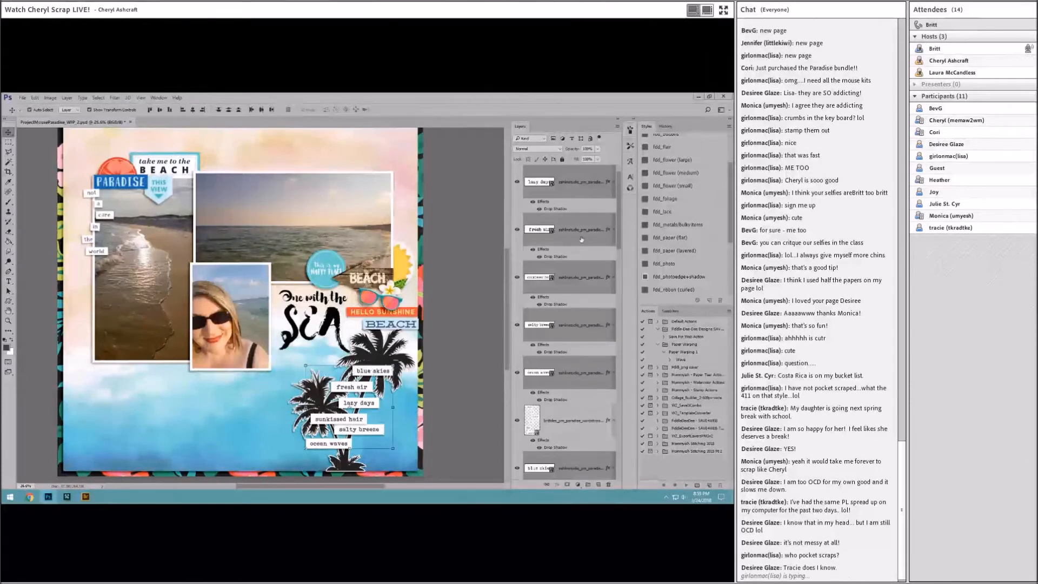
{"action": "key", "text": "ctrl+t"}
{"action": "left_click_drag", "start_coordinate": [393, 365], "coordinate": [381, 395]}
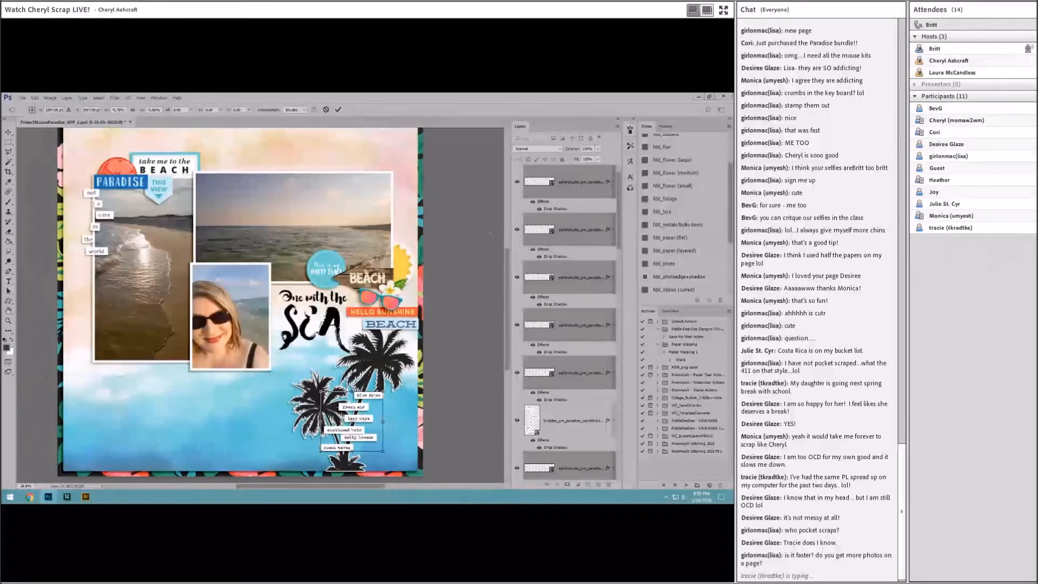
{"action": "left_click", "coordinate": [339, 110]}
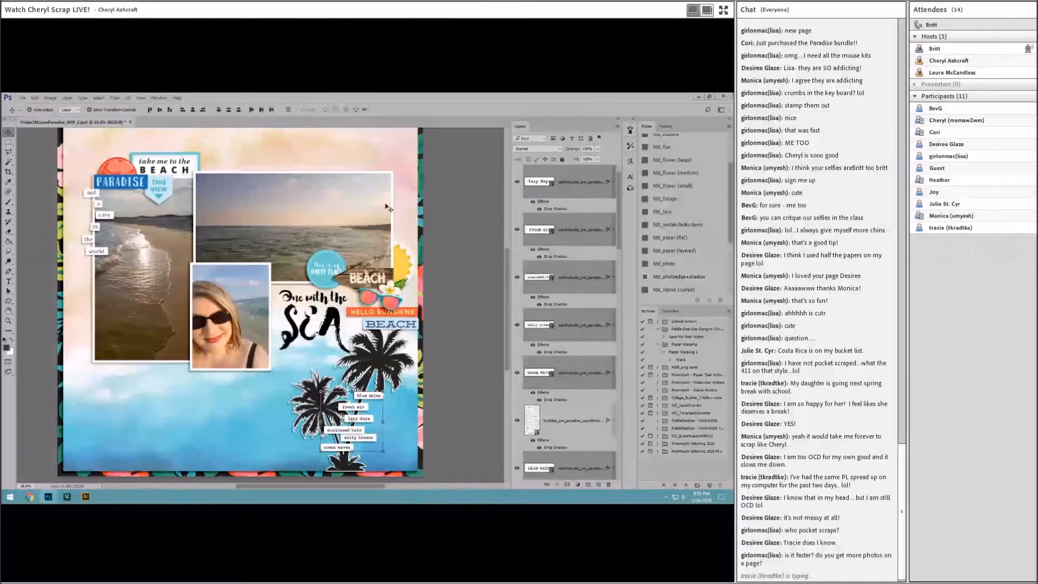
Enlarge the "One with the Sea" word art and shift it against the right edge of the selfie photo
{"action": "left_click", "coordinate": [333, 316]}
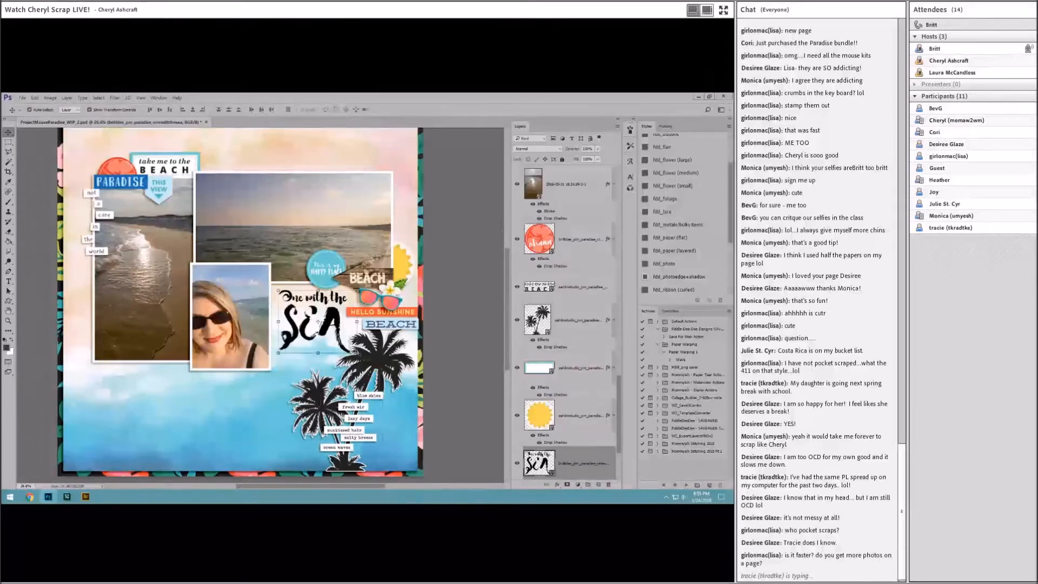
{"action": "key", "text": "ctrl+t"}
{"action": "left_click_drag", "start_coordinate": [357, 352], "coordinate": [379, 367]}
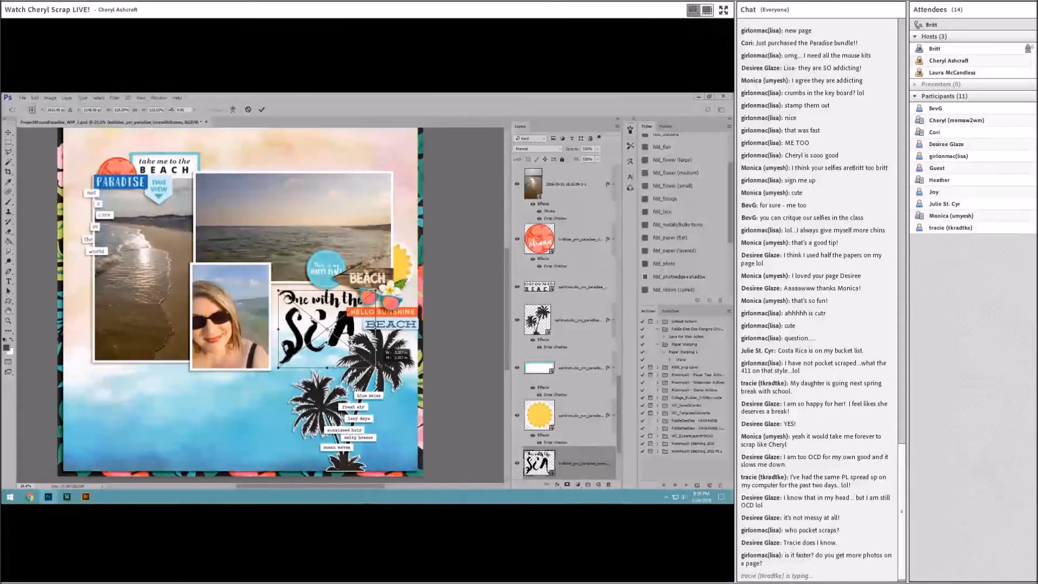
{"action": "left_click_drag", "start_coordinate": [343, 321], "coordinate": [333, 315]}
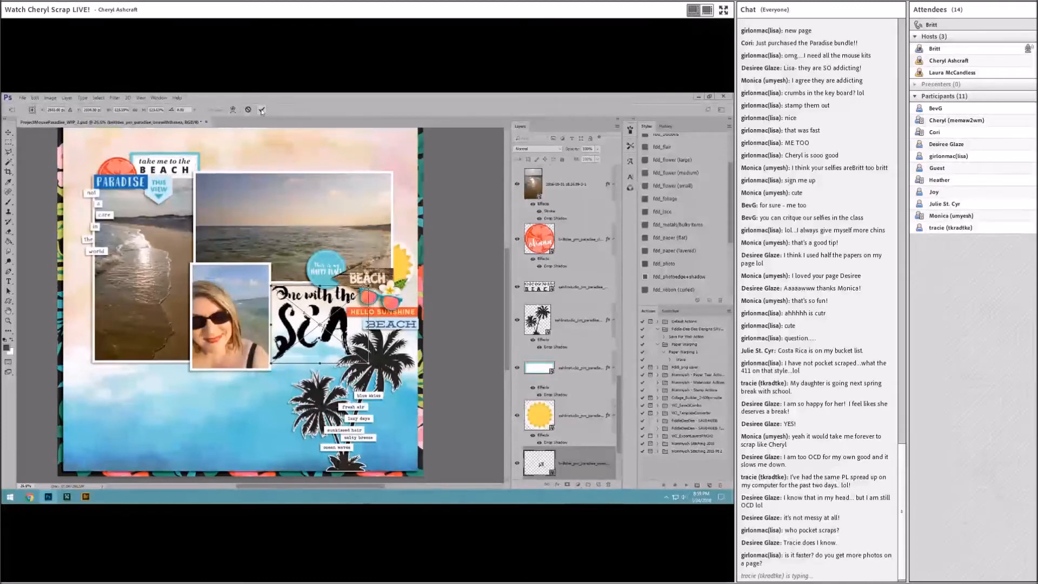
{"action": "left_click", "coordinate": [261, 110]}
{"action": "scroll", "coordinate": [319, 276], "scroll_direction": "down", "scroll_amount": 1}
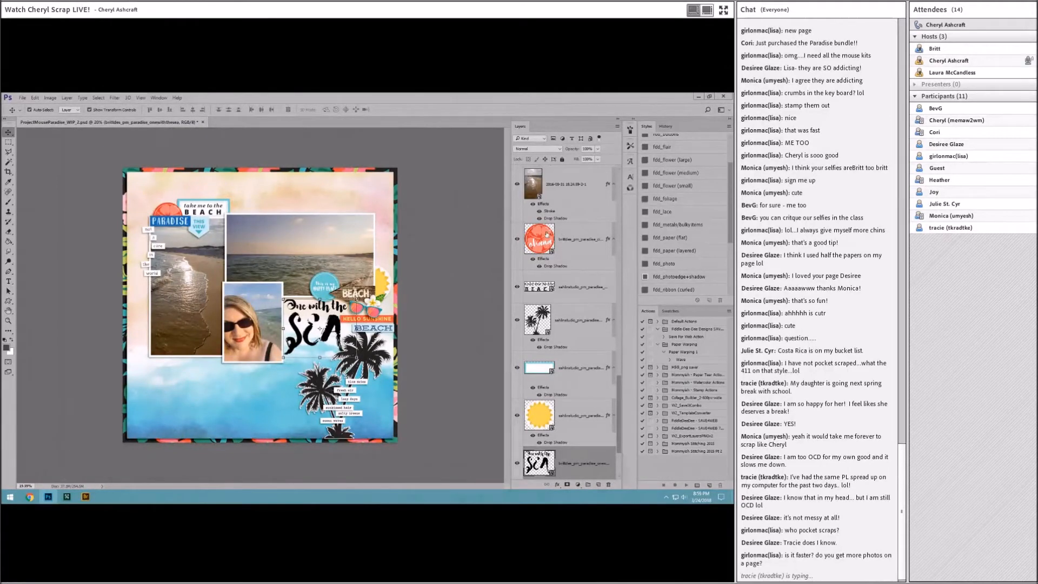
Place the hibiscus flower arrow from the Bridge kit folder on the page and move it just below the BEACH word strip
{"action": "scroll", "coordinate": [427, 278], "scroll_direction": "up", "scroll_amount": 2}
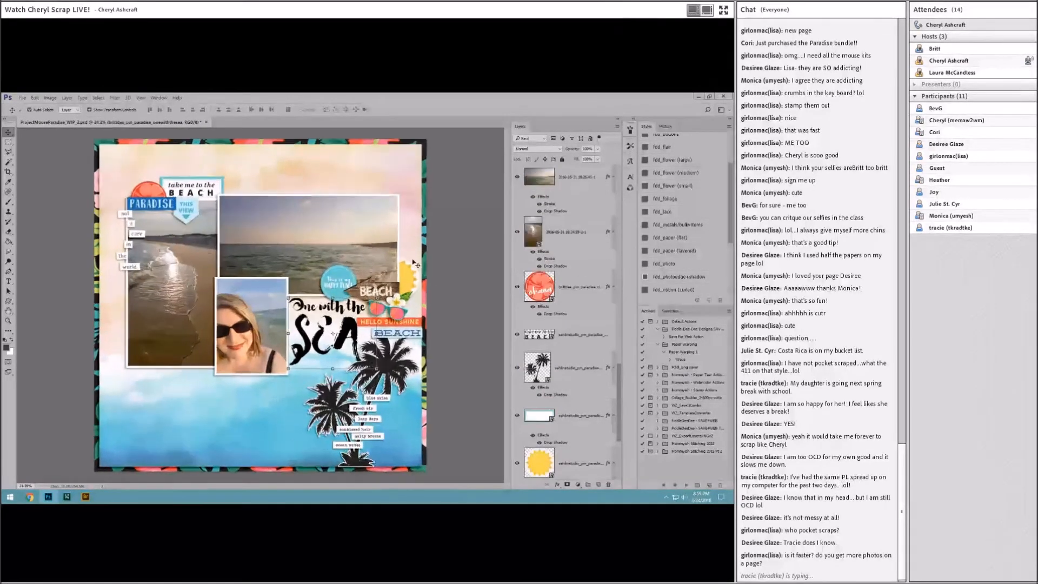
{"action": "left_click", "coordinate": [86, 497]}
{"action": "scroll", "coordinate": [307, 411], "scroll_direction": "down", "scroll_amount": 3}
{"action": "left_click_drag", "start_coordinate": [505, 285], "coordinate": [271, 312]}
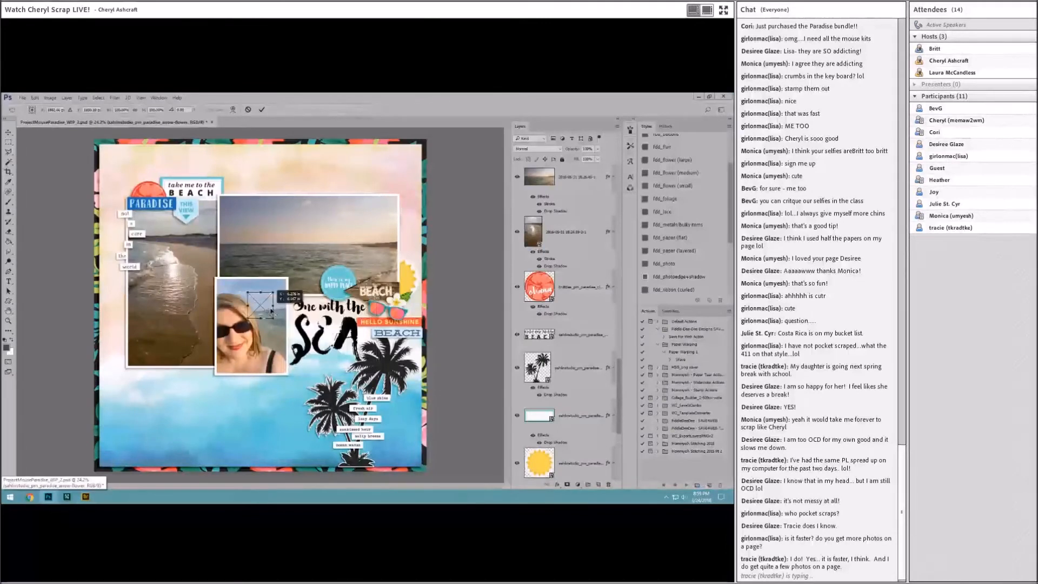
{"action": "left_click", "coordinate": [261, 110]}
{"action": "left_click_drag", "start_coordinate": [273, 309], "coordinate": [412, 335]}
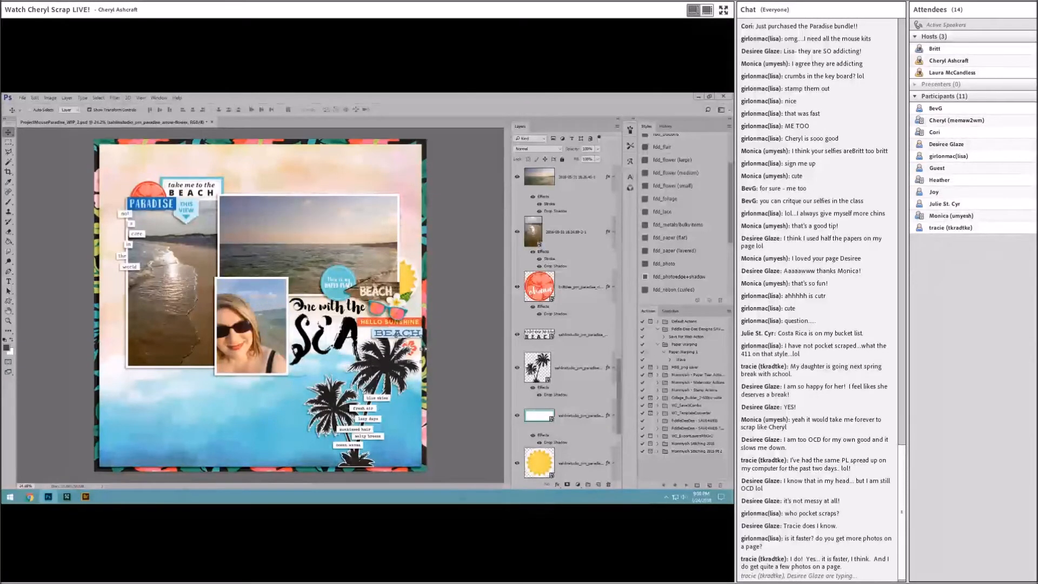
Restack the hibiscus arrow layer directly beneath the blue BEACH word strip layer
{"action": "scroll", "coordinate": [599, 263], "scroll_direction": "down", "scroll_amount": 2}
{"action": "scroll", "coordinate": [599, 263], "scroll_direction": "up", "scroll_amount": 5}
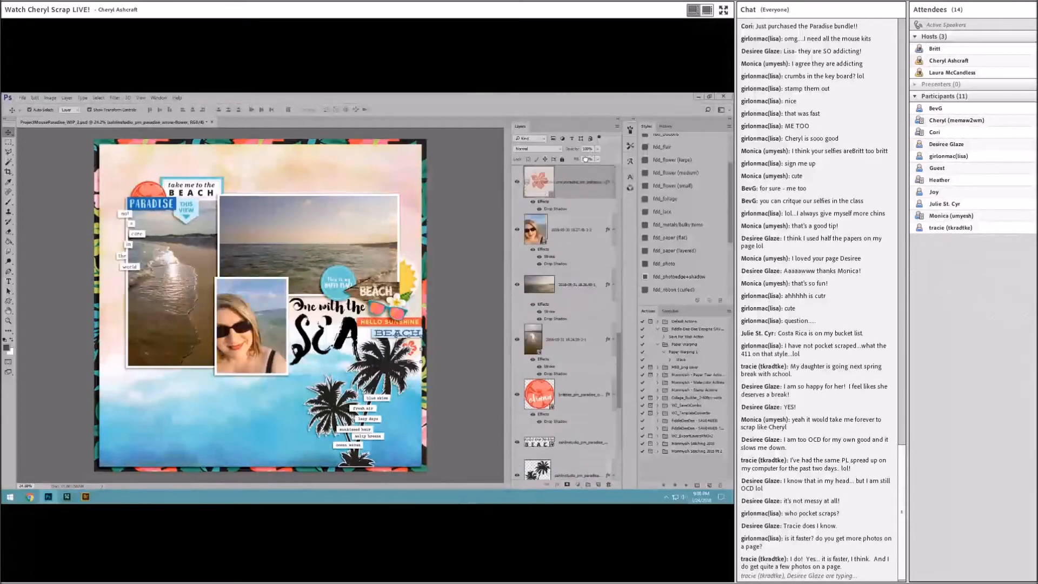
{"action": "left_click_drag", "start_coordinate": [571, 255], "coordinate": [528, 336]}
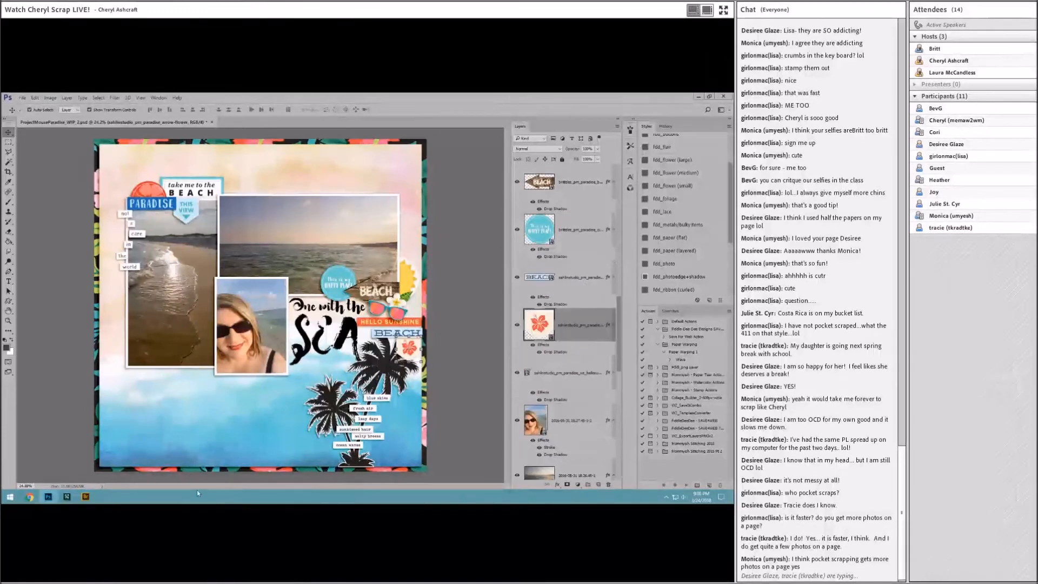
Place the orange striped banner from the Bridge kit folder near the upper edge of the tall beach photo
{"action": "left_click", "coordinate": [86, 496]}
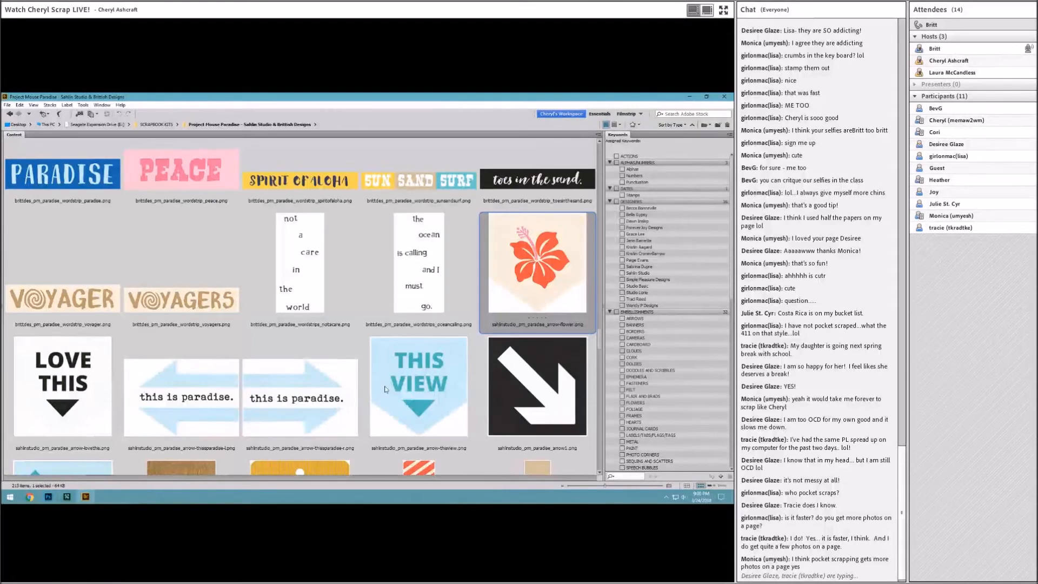
{"action": "scroll", "coordinate": [411, 387], "scroll_direction": "down", "scroll_amount": 2}
{"action": "left_click", "coordinate": [439, 386]}
{"action": "left_click_drag", "start_coordinate": [440, 386], "coordinate": [125, 215]}
{"action": "key", "text": "Return"}
Rotate the striped banner 90° counterclockwise and position it behind the left end of the PARADISE strip
{"action": "left_click", "coordinate": [35, 98]}
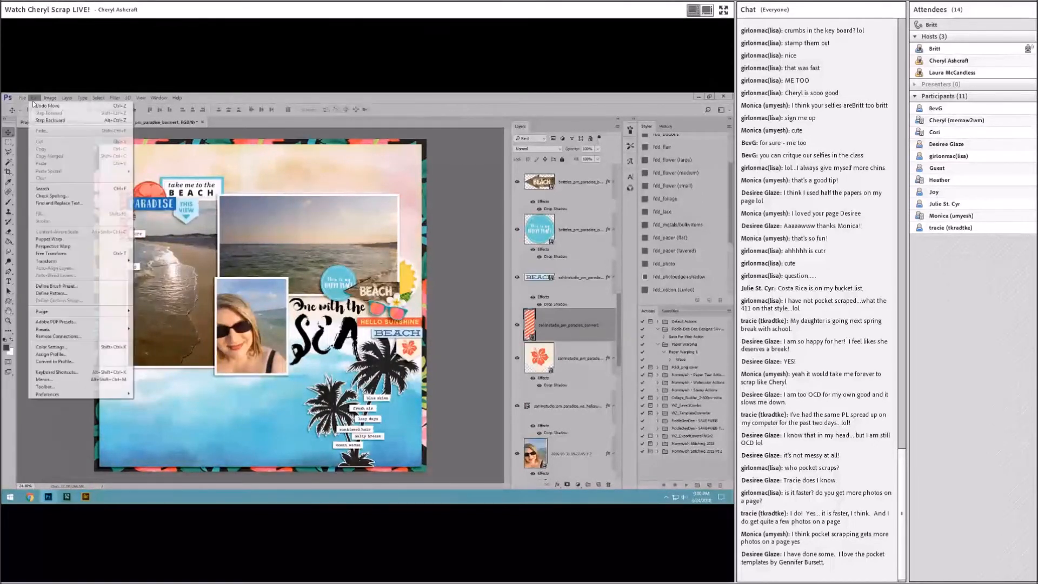
{"action": "mouse_move", "coordinate": [66, 261]}
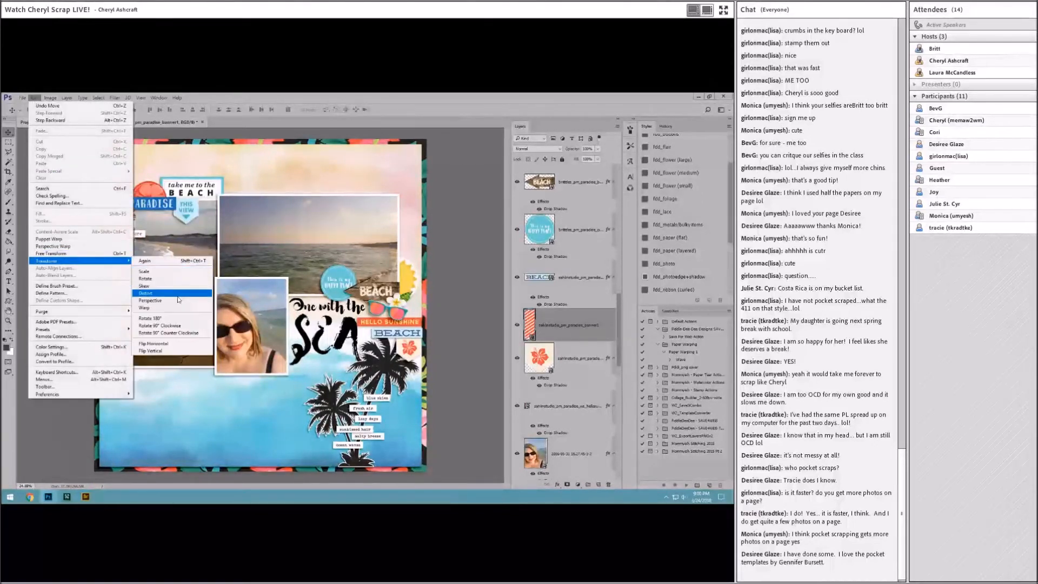
{"action": "left_click", "coordinate": [186, 333]}
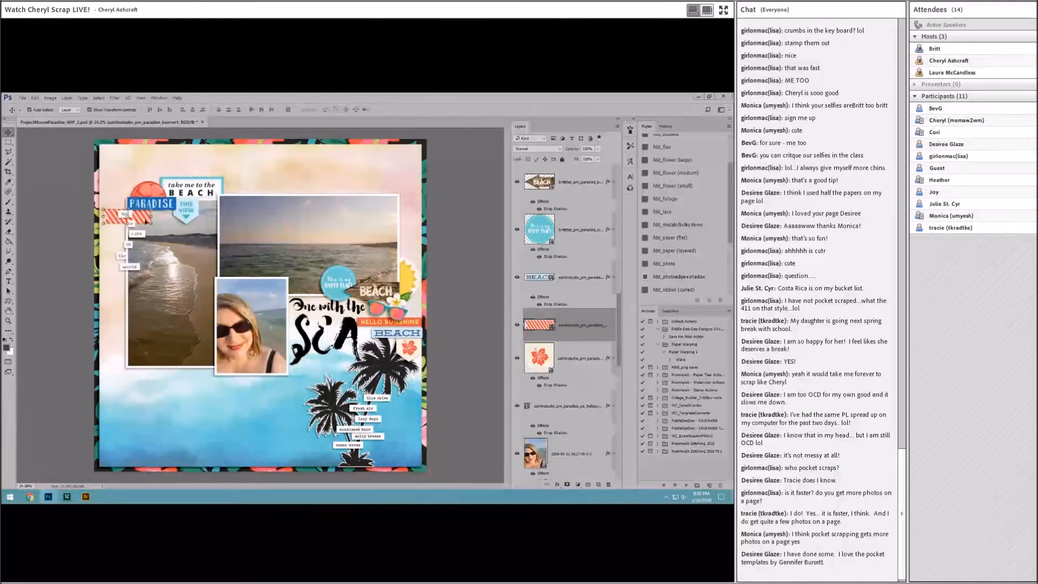
{"action": "left_click_drag", "start_coordinate": [142, 212], "coordinate": [144, 195]}
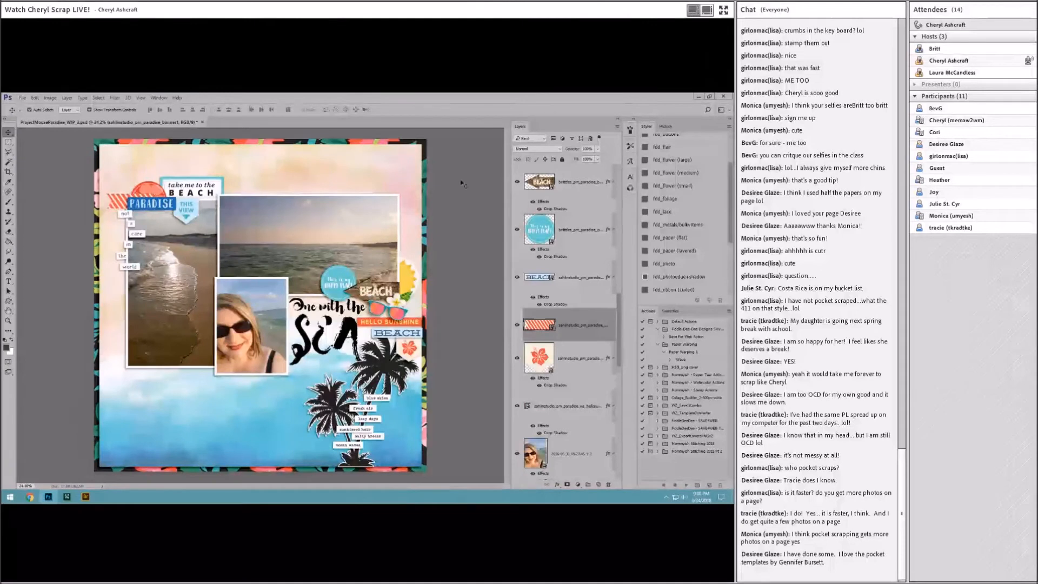
Restack the "take me to the BEACH" text above its label, then move both left above PARADISE with the ohana circle on their right
{"action": "left_click", "coordinate": [214, 188]}
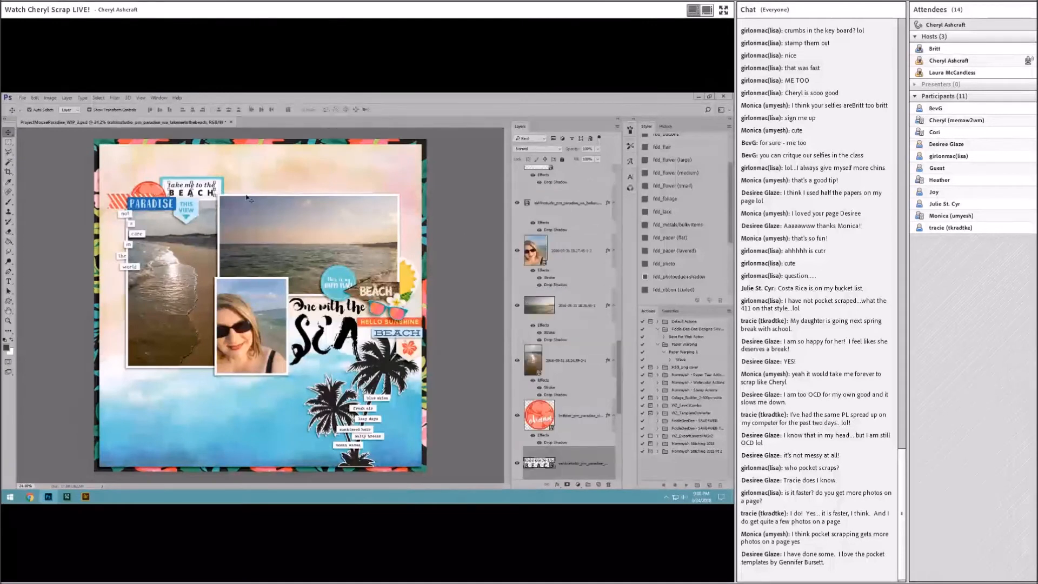
{"action": "scroll", "coordinate": [565, 403], "scroll_direction": "down", "scroll_amount": 3}
{"action": "left_click_drag", "start_coordinate": [580, 338], "coordinate": [578, 373]}
{"action": "left_click", "coordinate": [566, 403], "text": "shift"}
{"action": "mouse_move", "coordinate": [205, 198]}
{"action": "left_mouse_down"}
{"action": "mouse_move", "coordinate": [171, 192]}
{"action": "mouse_move", "coordinate": [212, 185]}
{"action": "left_mouse_up"}
{"action": "left_click", "coordinate": [335, 188]}
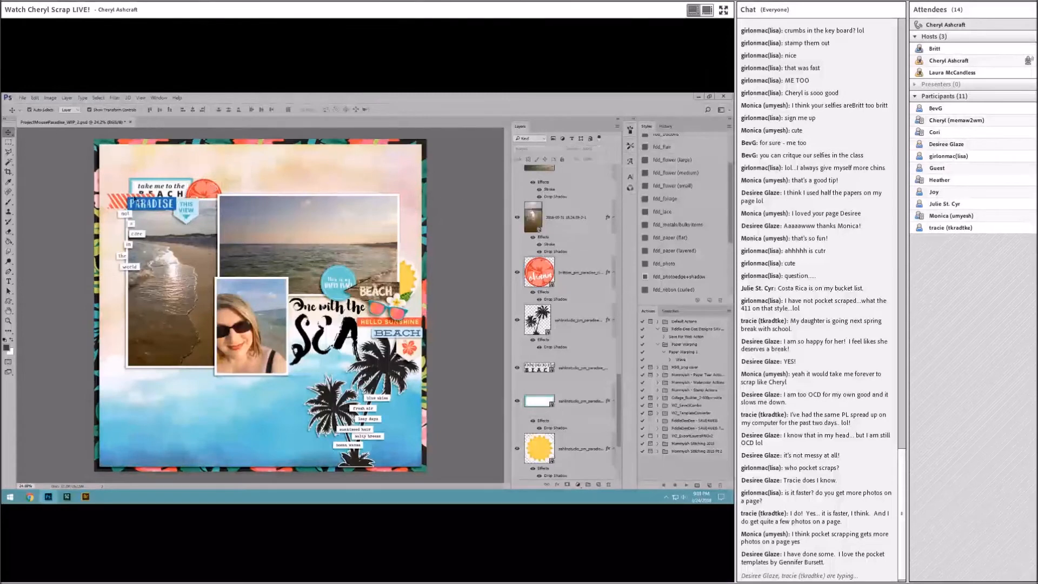
Apply fdd_paper (flat) to the striped banner, restack it beneath the blue-edged label, and nudge it slightly up
{"action": "left_click", "coordinate": [112, 199]}
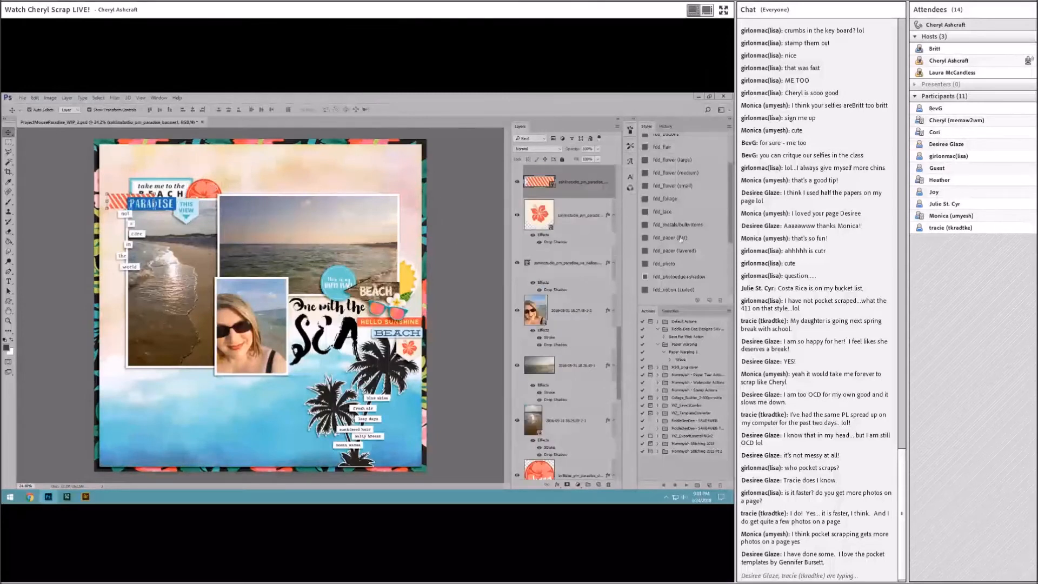
{"action": "left_click_drag", "start_coordinate": [567, 180], "coordinate": [557, 386]}
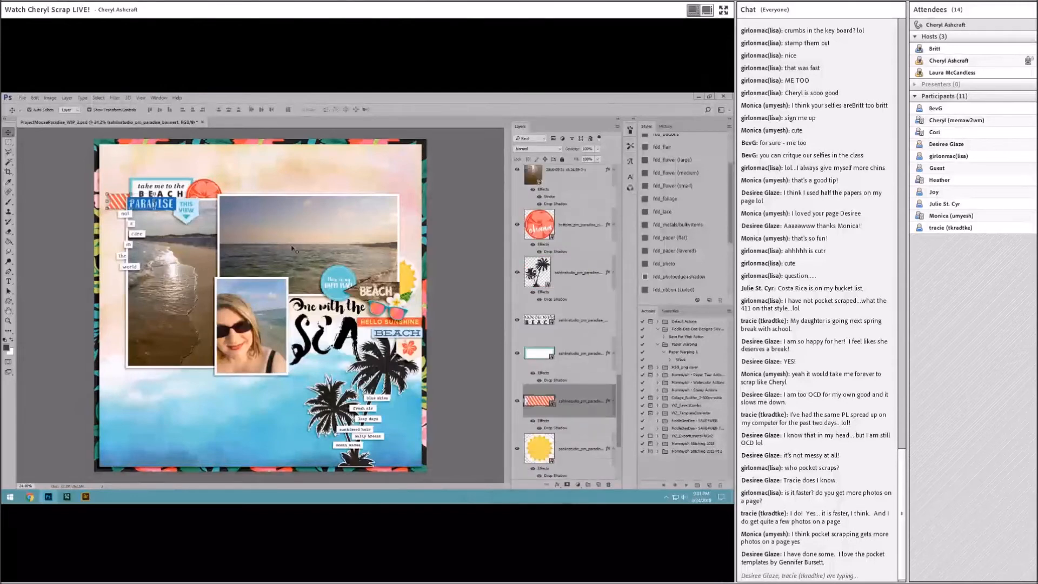
{"action": "left_click_drag", "start_coordinate": [120, 200], "coordinate": [120, 194]}
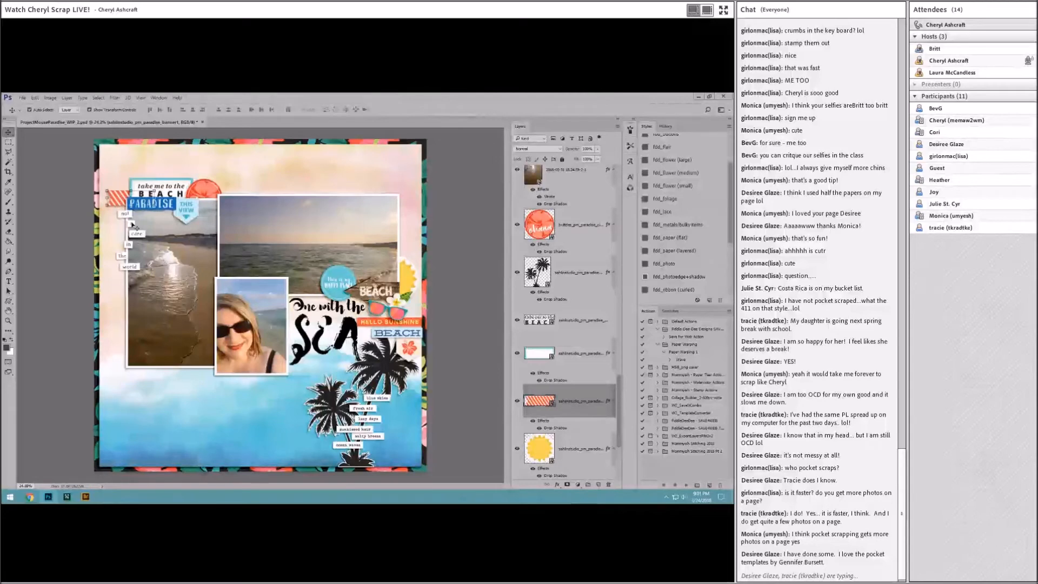
{"action": "left_click", "coordinate": [433, 218]}
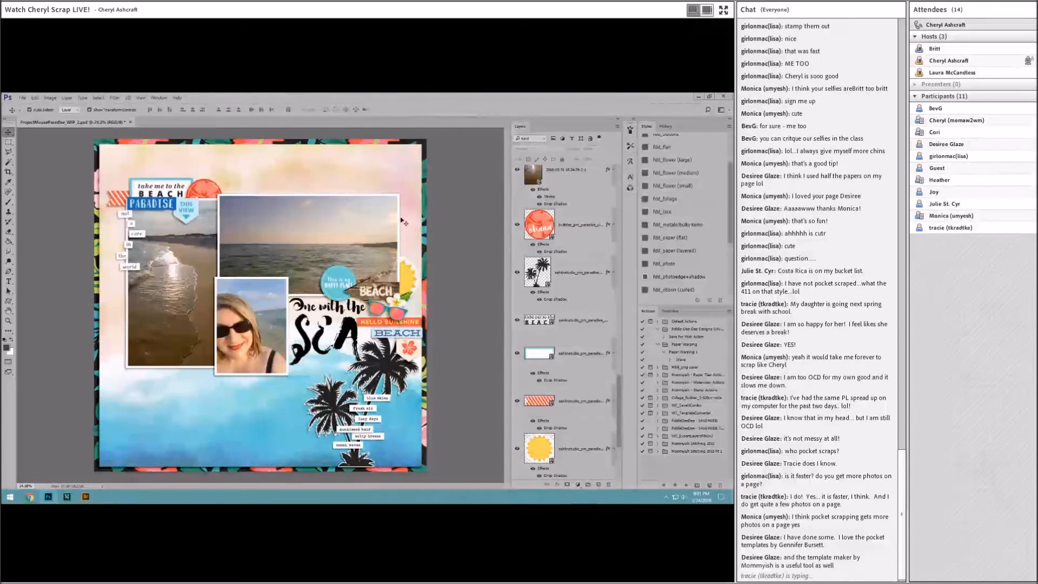
Place the round black pineapple embellishment from Bridge, apply fdd_paper (layered), and position it over the lower part of the ohana circle
{"action": "left_click", "coordinate": [86, 496]}
{"action": "scroll", "coordinate": [343, 344], "scroll_direction": "down", "scroll_amount": 1}
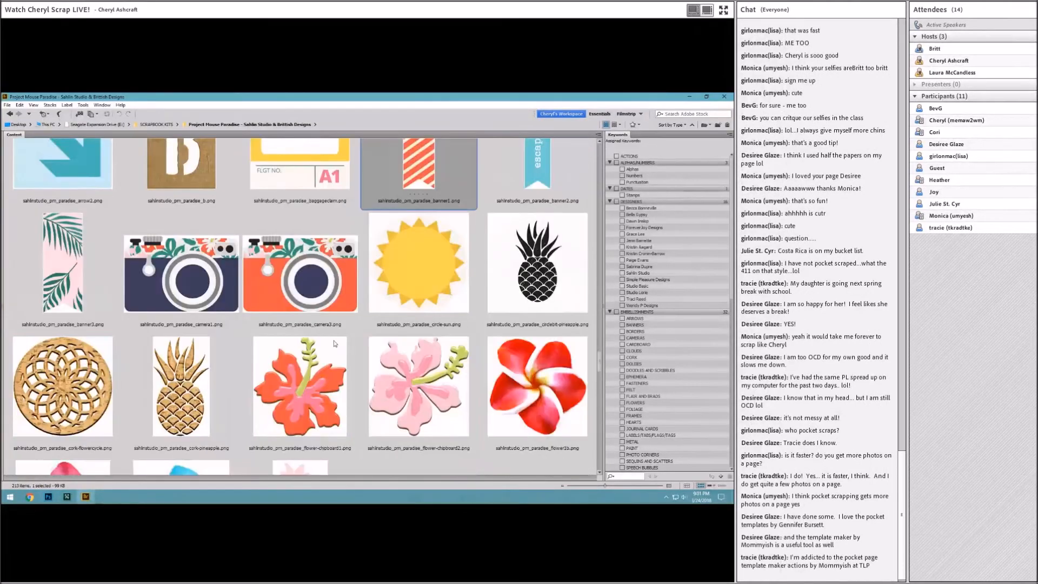
{"action": "left_click_drag", "start_coordinate": [537, 259], "coordinate": [266, 307]}
{"action": "key", "text": "Return"}
{"action": "left_click_drag", "start_coordinate": [274, 306], "coordinate": [178, 219]}
{"action": "key", "text": "ctrl+t"}
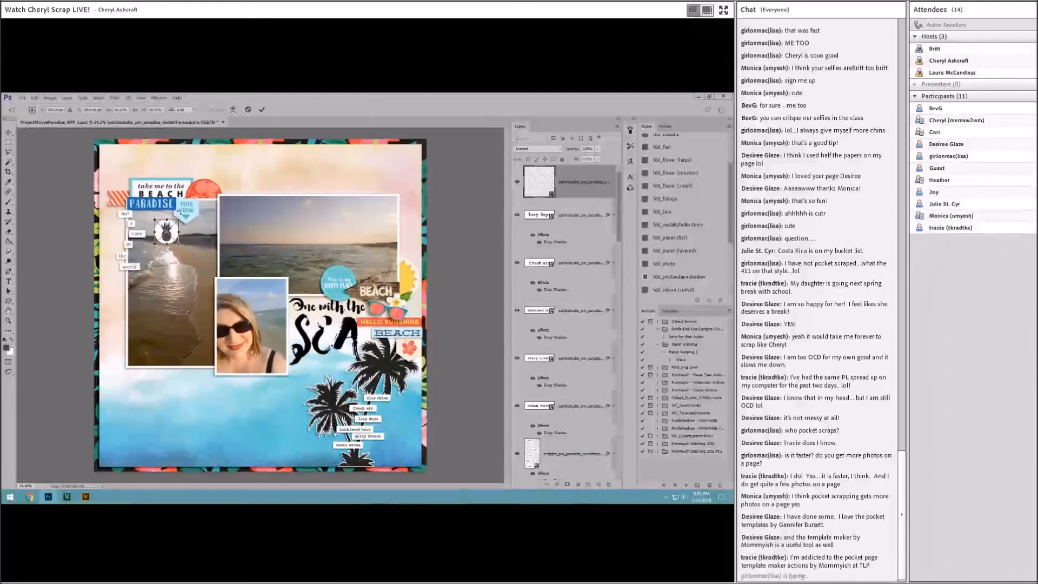
{"action": "left_click", "coordinate": [261, 109]}
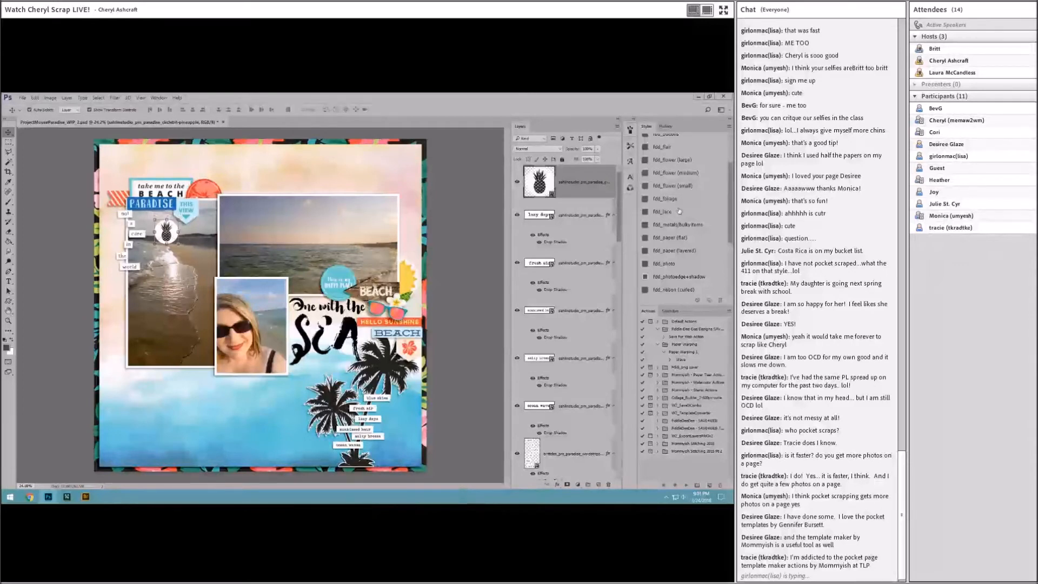
{"action": "left_click", "coordinate": [679, 250]}
{"action": "left_click_drag", "start_coordinate": [173, 231], "coordinate": [215, 200]}
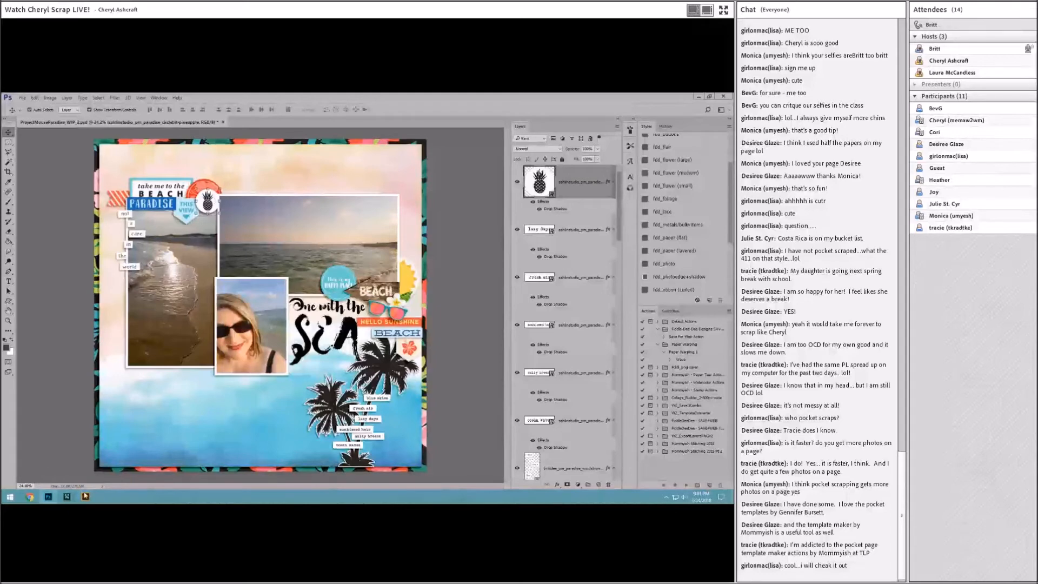
Switch to Bridge and examine the kit's labels, tags, word art and word strips for further embellishments
{"action": "left_click", "coordinate": [86, 496]}
{"action": "scroll", "coordinate": [380, 330], "scroll_direction": "down", "scroll_amount": 1}
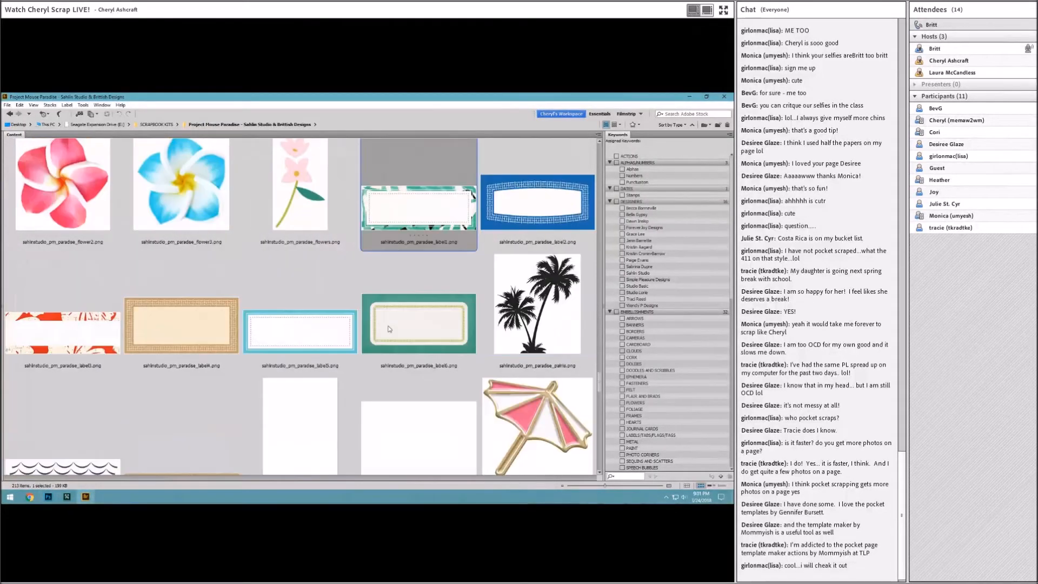
{"action": "scroll", "coordinate": [387, 329], "scroll_direction": "down", "scroll_amount": 1}
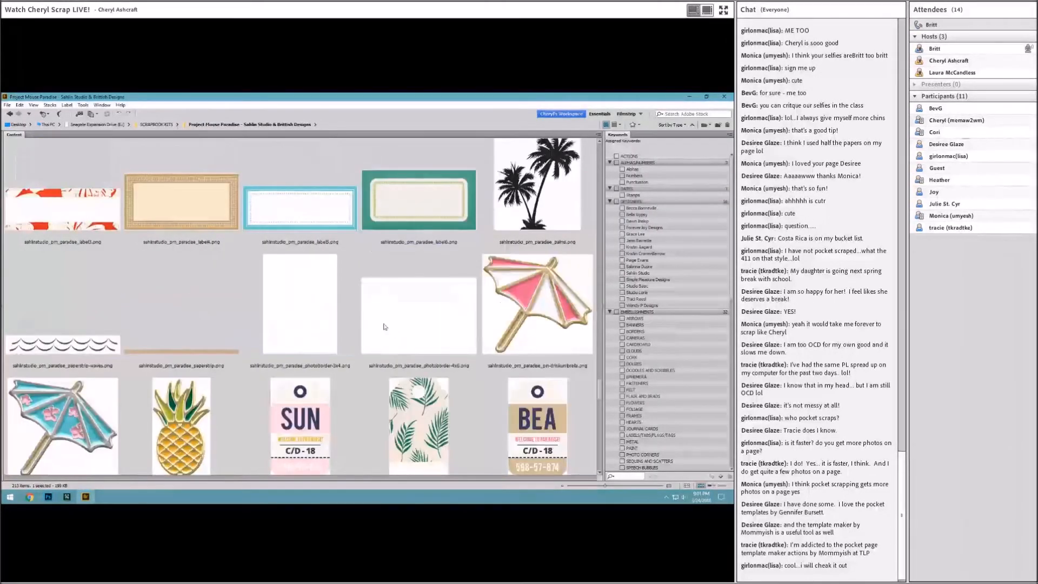
{"action": "scroll", "coordinate": [374, 327], "scroll_direction": "down", "scroll_amount": 1}
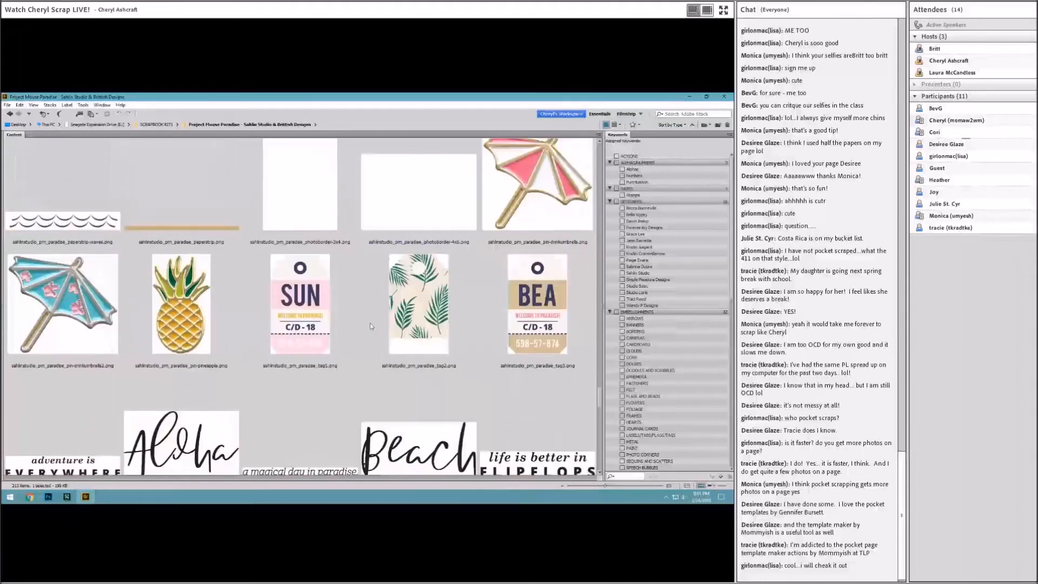
{"action": "scroll", "coordinate": [370, 323], "scroll_direction": "down", "scroll_amount": 1}
{"action": "scroll", "coordinate": [370, 323], "scroll_direction": "down", "scroll_amount": 1}
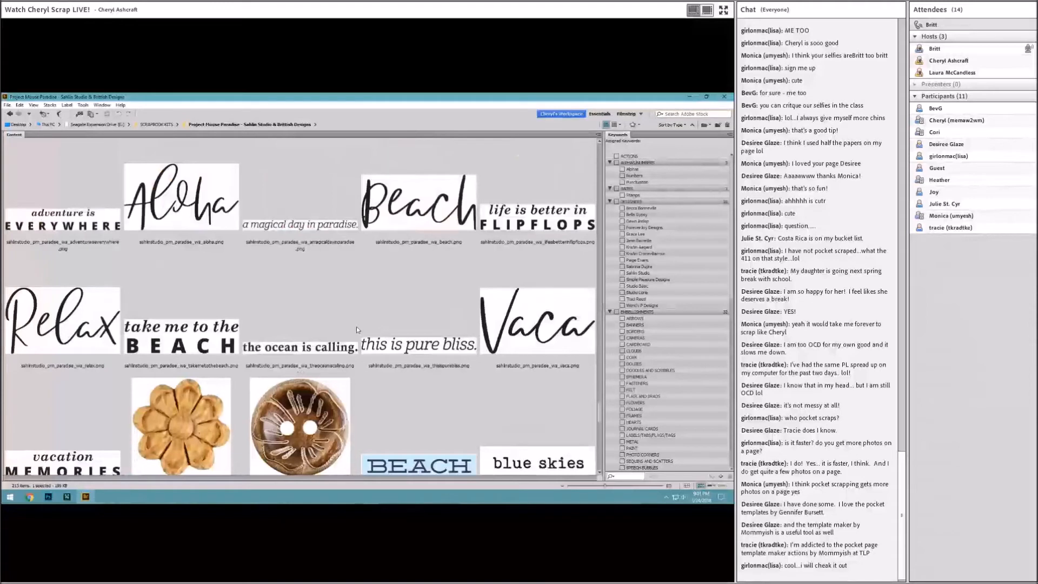
{"action": "left_click", "coordinate": [324, 352]}
{"action": "scroll", "coordinate": [317, 353], "scroll_direction": "down", "scroll_amount": 2}
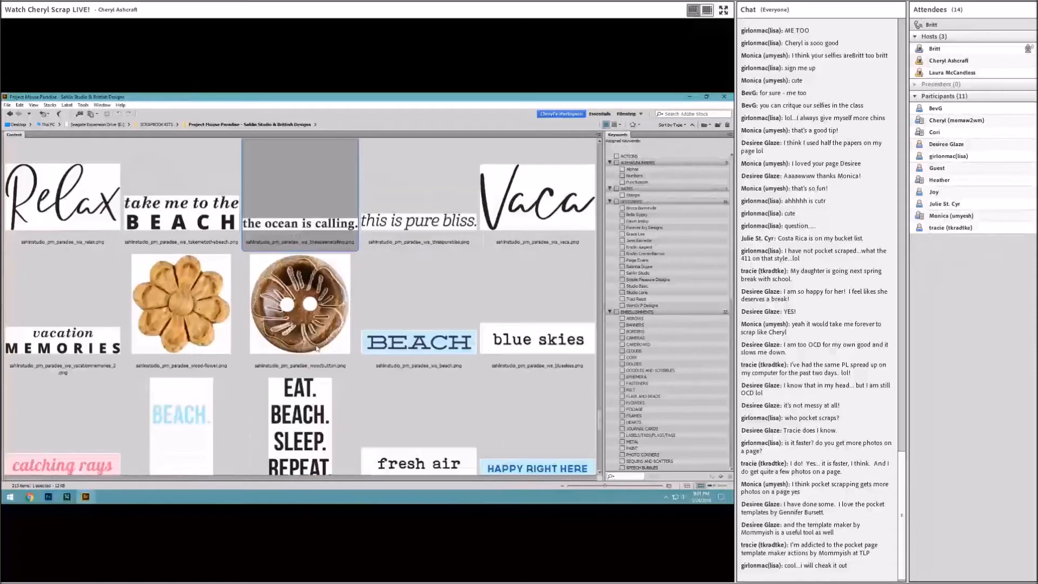
{"action": "scroll", "coordinate": [314, 336], "scroll_direction": "down", "scroll_amount": 2}
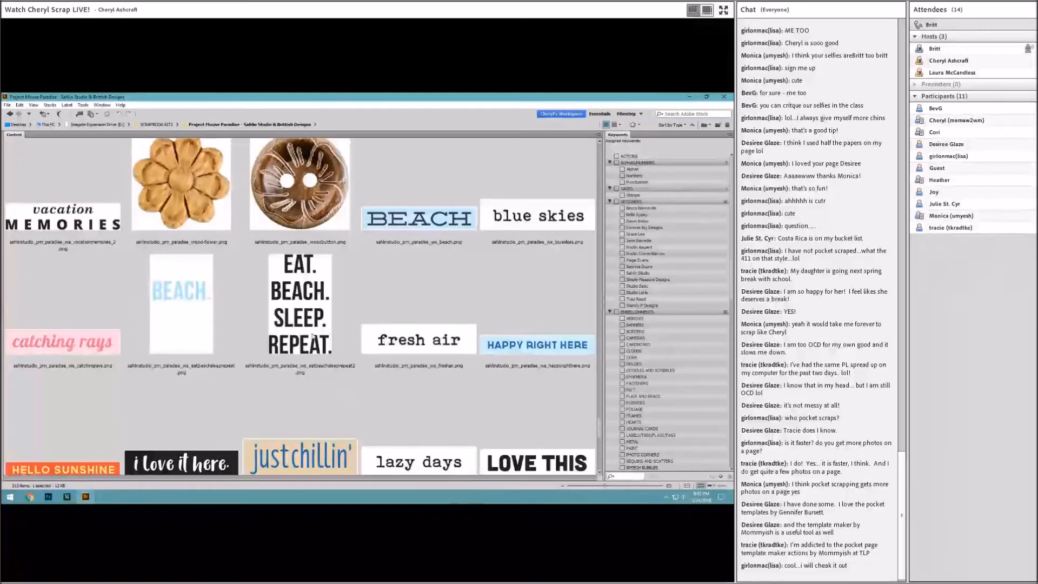
{"action": "scroll", "coordinate": [315, 331], "scroll_direction": "down", "scroll_amount": 2}
{"action": "scroll", "coordinate": [315, 331], "scroll_direction": "down", "scroll_amount": 2}
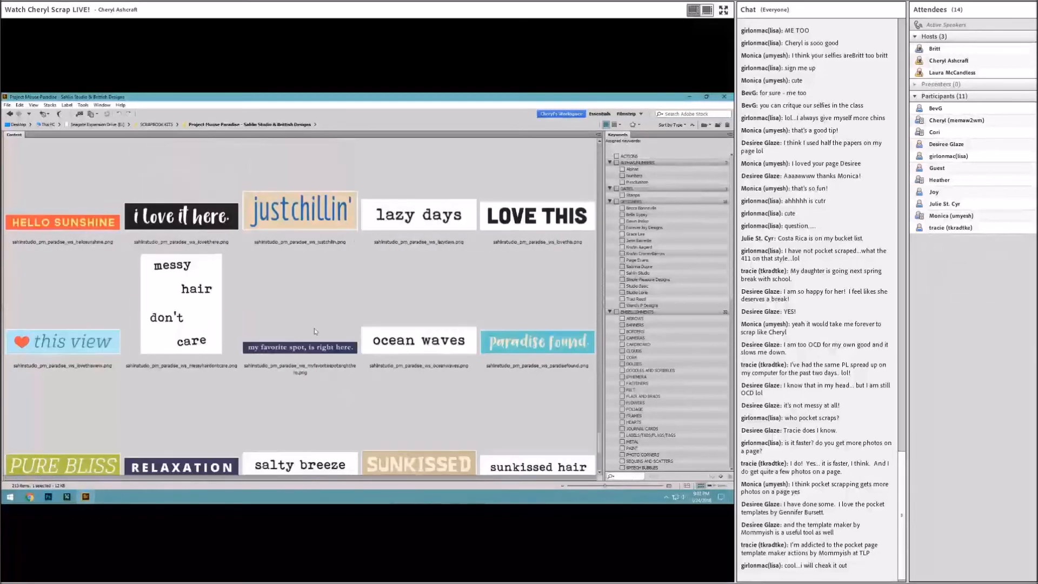
{"action": "scroll", "coordinate": [315, 331], "scroll_direction": "down", "scroll_amount": 2}
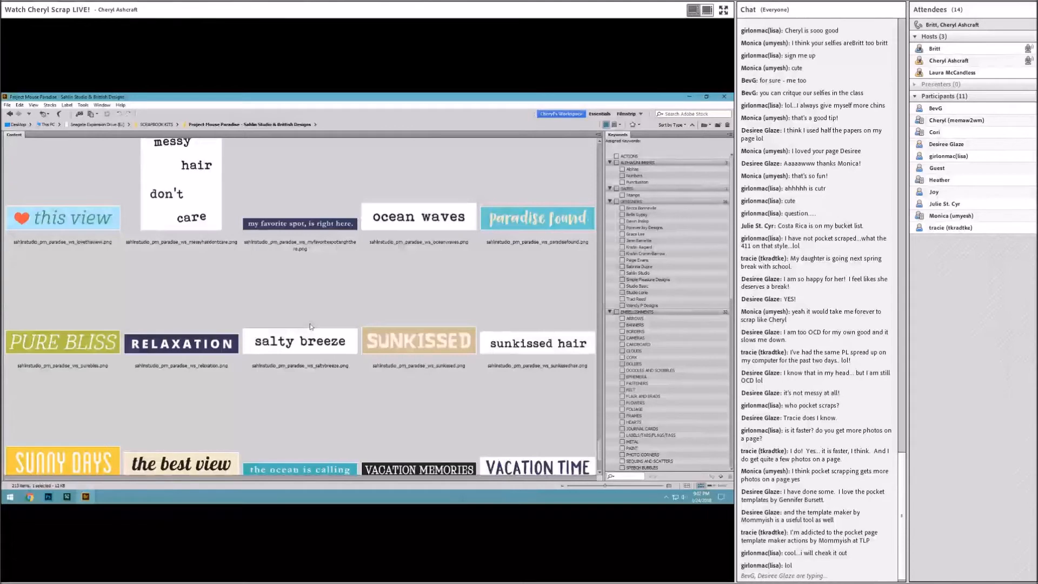
Check the page in Photoshop, then examine the remaining word strips in the Bridge kit folder
{"action": "left_click", "coordinate": [53, 496]}
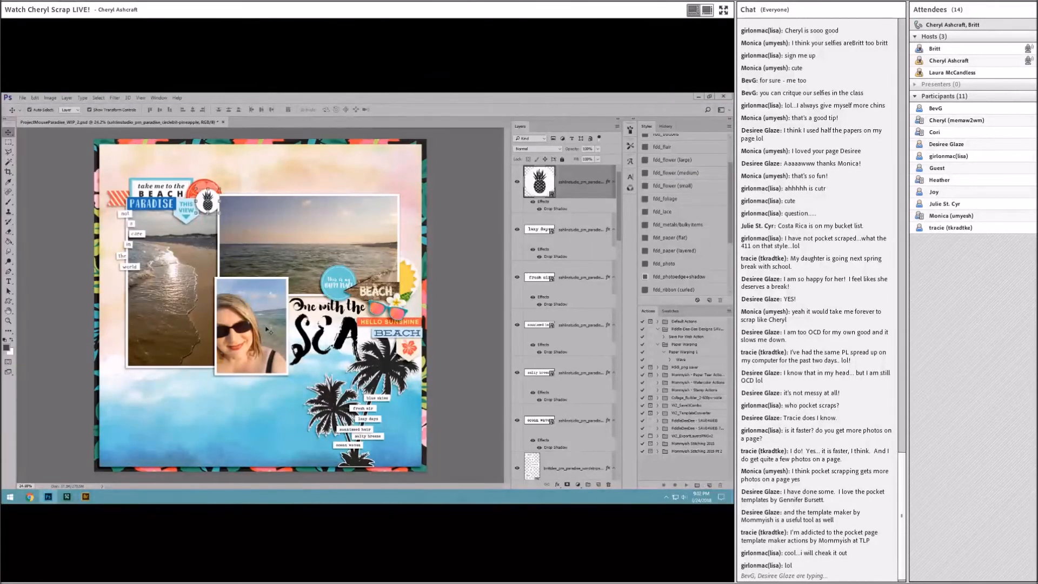
{"action": "key", "text": "alt+Tab"}
{"action": "scroll", "coordinate": [301, 380], "scroll_direction": "down", "scroll_amount": 2}
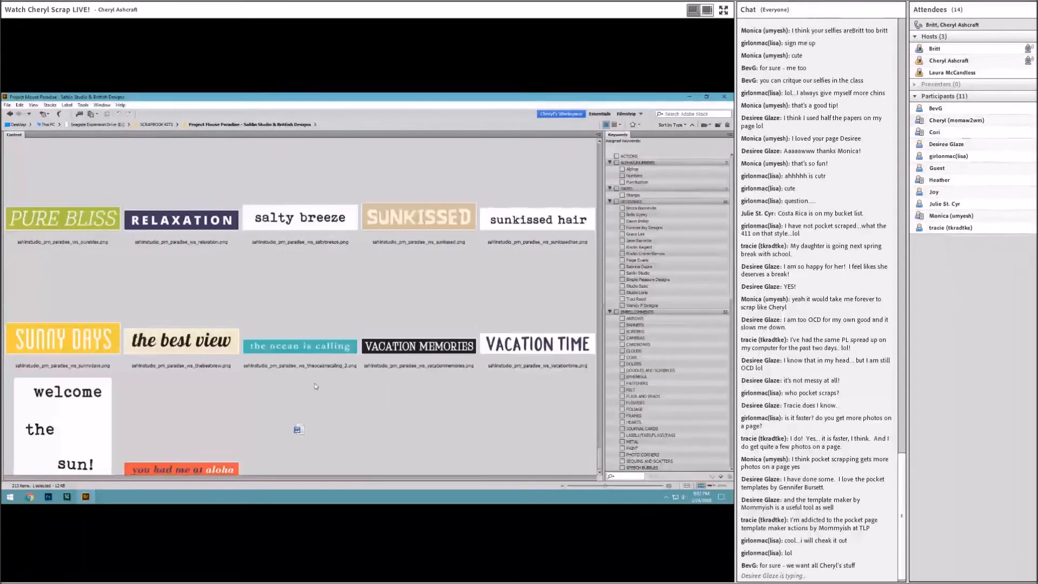
{"action": "scroll", "coordinate": [316, 386], "scroll_direction": "down", "scroll_amount": 1}
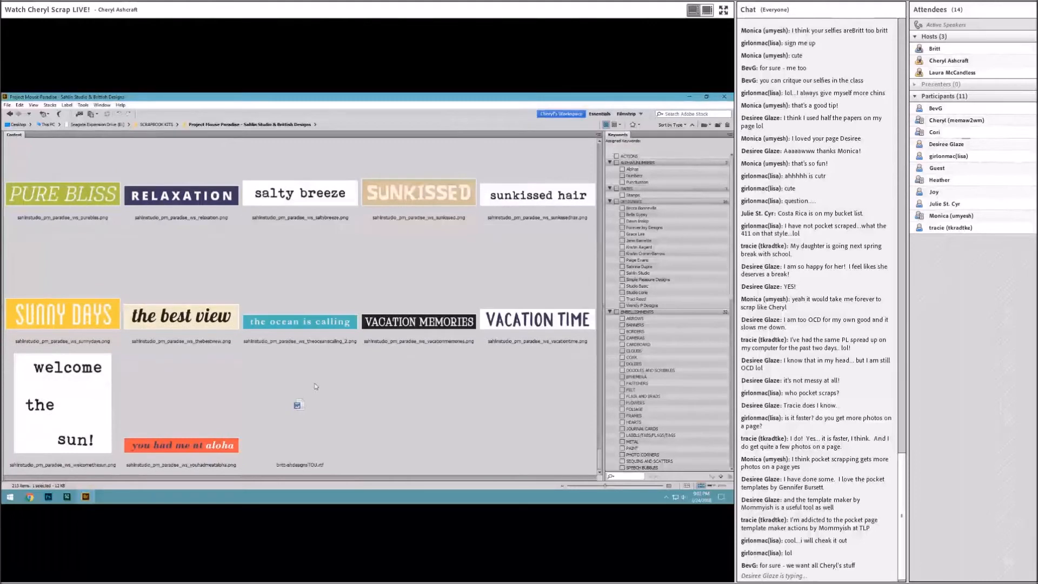
{"action": "scroll", "coordinate": [315, 385], "scroll_direction": "up", "scroll_amount": 3}
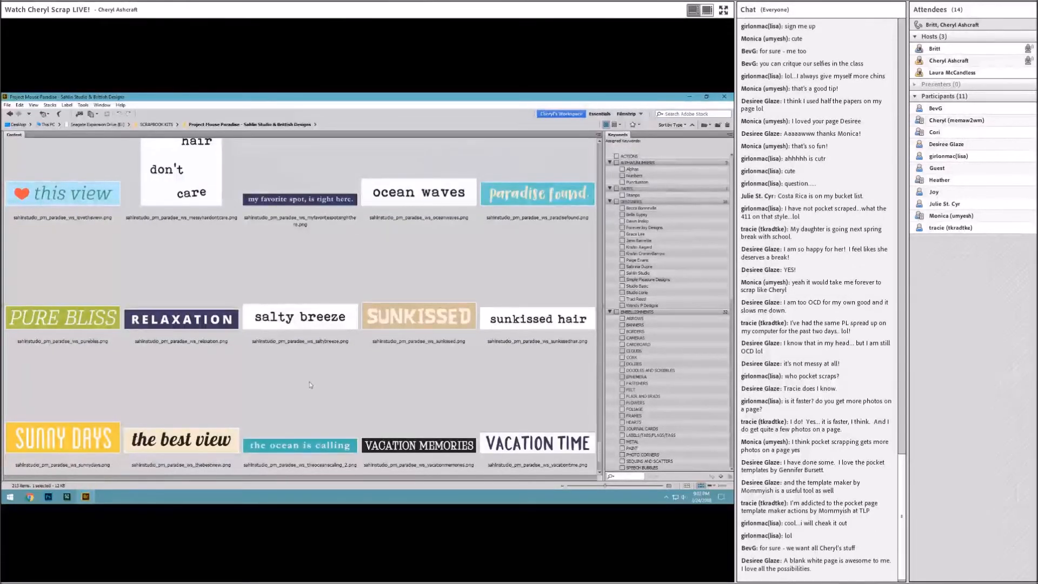
{"action": "scroll", "coordinate": [309, 384], "scroll_direction": "up", "scroll_amount": 4}
{"action": "scroll", "coordinate": [309, 385], "scroll_direction": "up", "scroll_amount": 2}
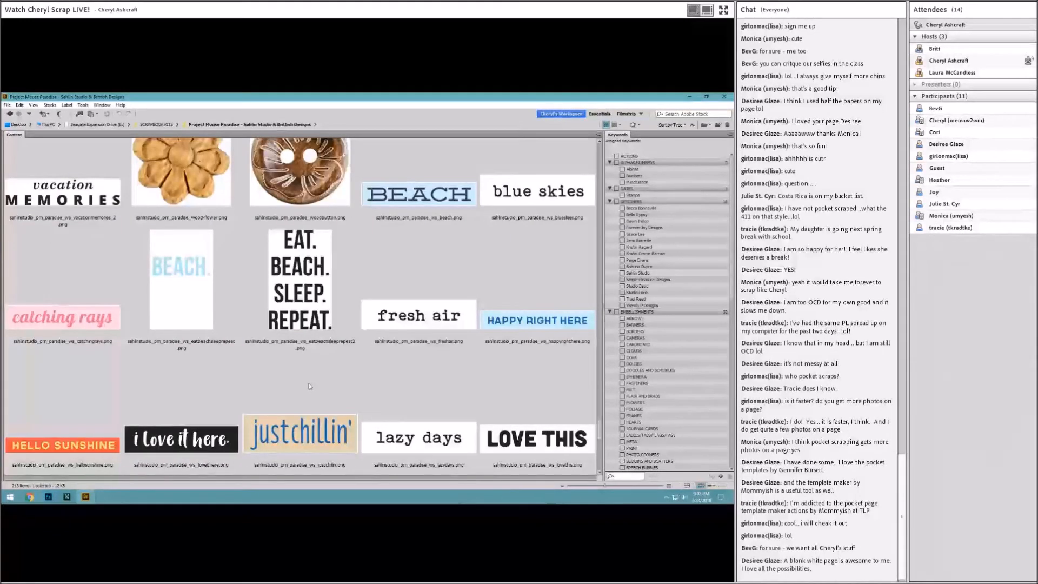
Pick the HAPPY RIGHT HERE strip in Bridge, and in Photoshop move the round blue badge onto the yellow sun above the BEACH sign
{"action": "left_click_drag", "start_coordinate": [537, 286], "coordinate": [47, 495]}
{"action": "left_click_drag", "start_coordinate": [352, 273], "coordinate": [394, 265]}
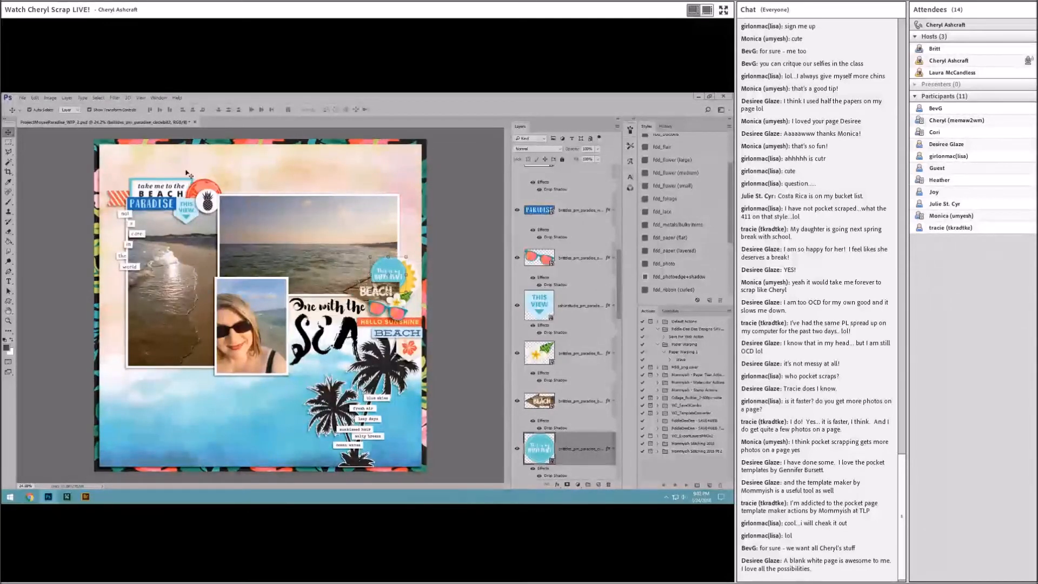
{"action": "key", "text": "alt+Tab"}
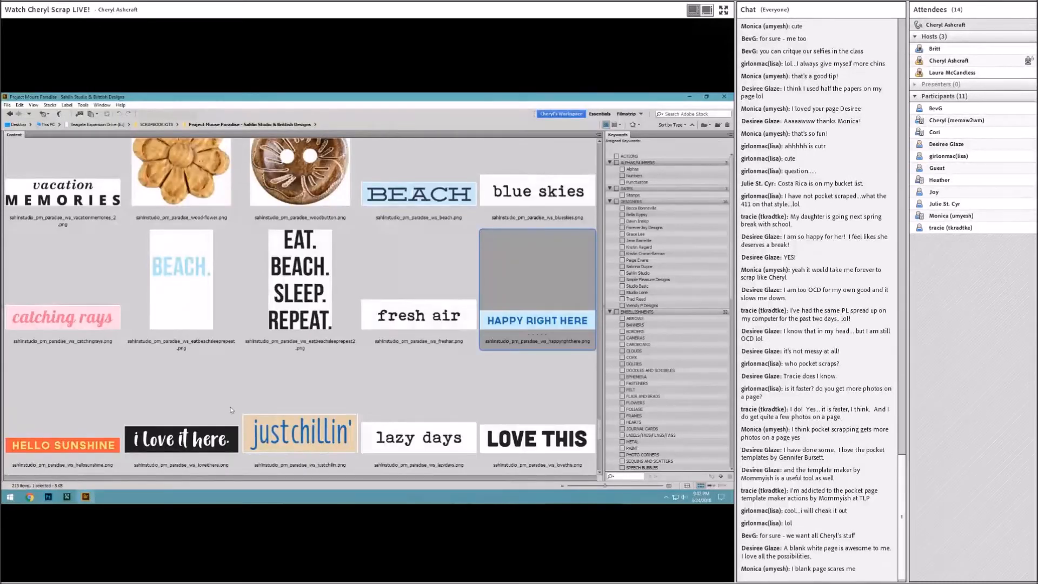
Place the orange camera embellishment from the Bridge kit above the take me to the BEACH label, scale it down, and apply fdd_paper (layered)
{"action": "scroll", "coordinate": [334, 393], "scroll_direction": "down", "scroll_amount": 6}
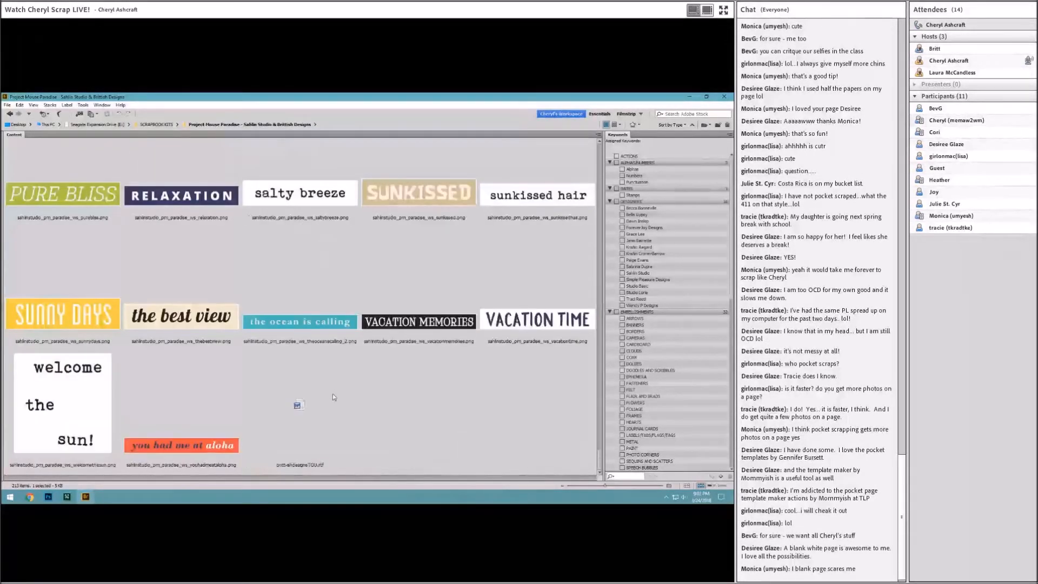
{"action": "scroll", "coordinate": [332, 394], "scroll_direction": "up", "scroll_amount": 10}
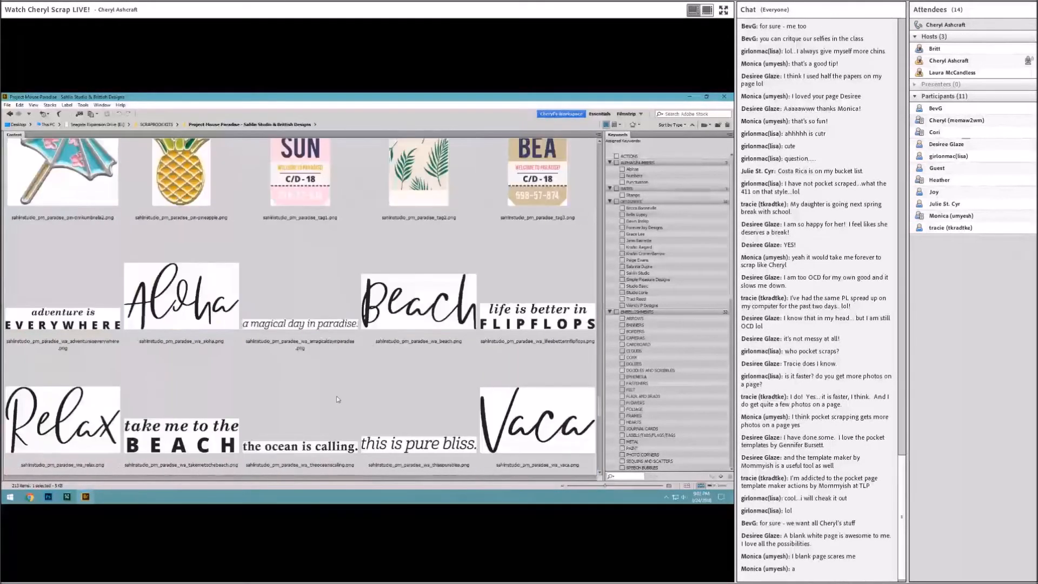
{"action": "scroll", "coordinate": [337, 397], "scroll_direction": "up", "scroll_amount": 2}
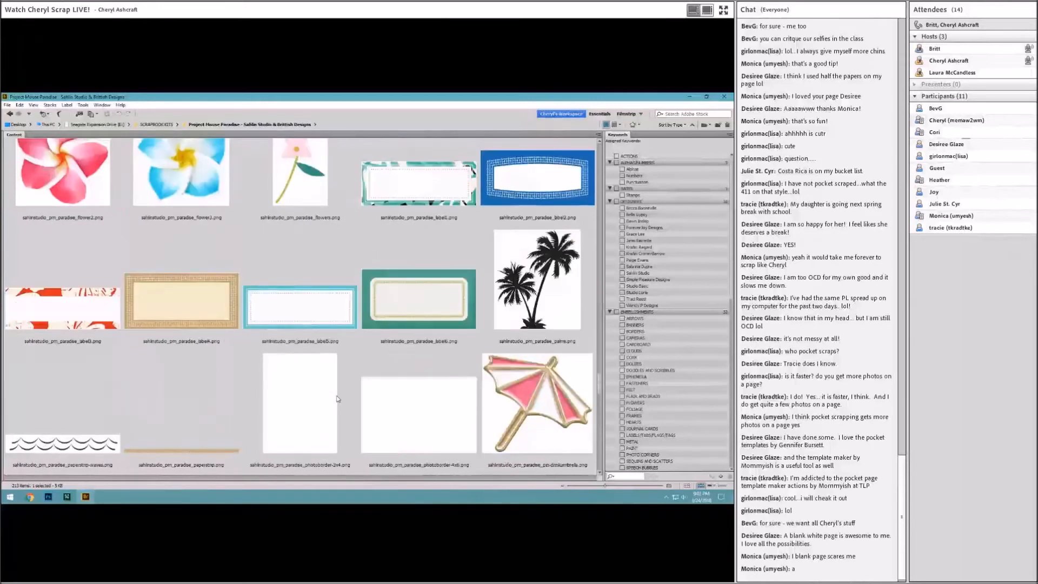
{"action": "scroll", "coordinate": [336, 395], "scroll_direction": "up", "scroll_amount": 4}
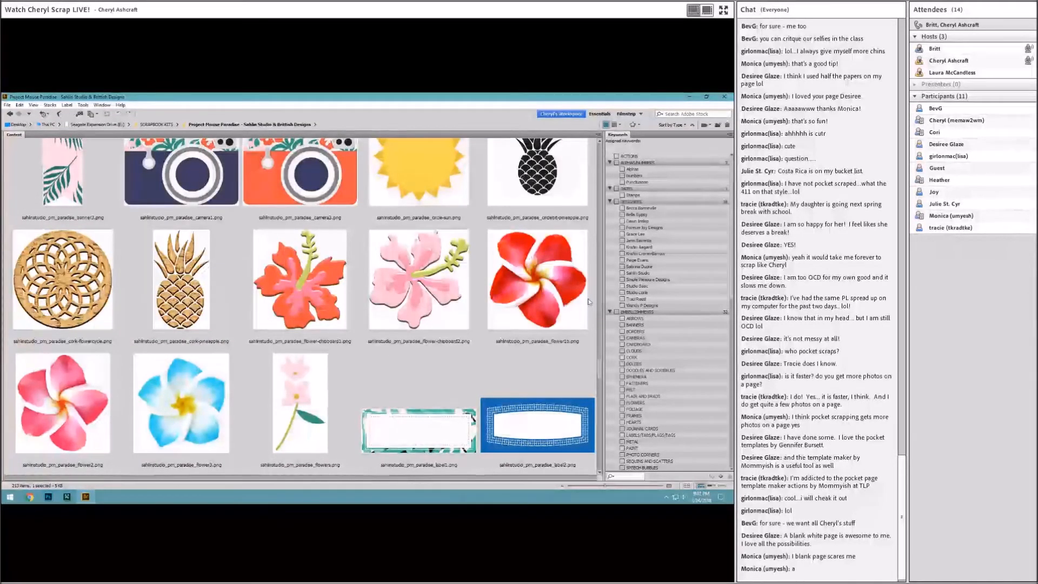
{"action": "left_click", "coordinate": [326, 297]}
{"action": "left_click", "coordinate": [326, 221]}
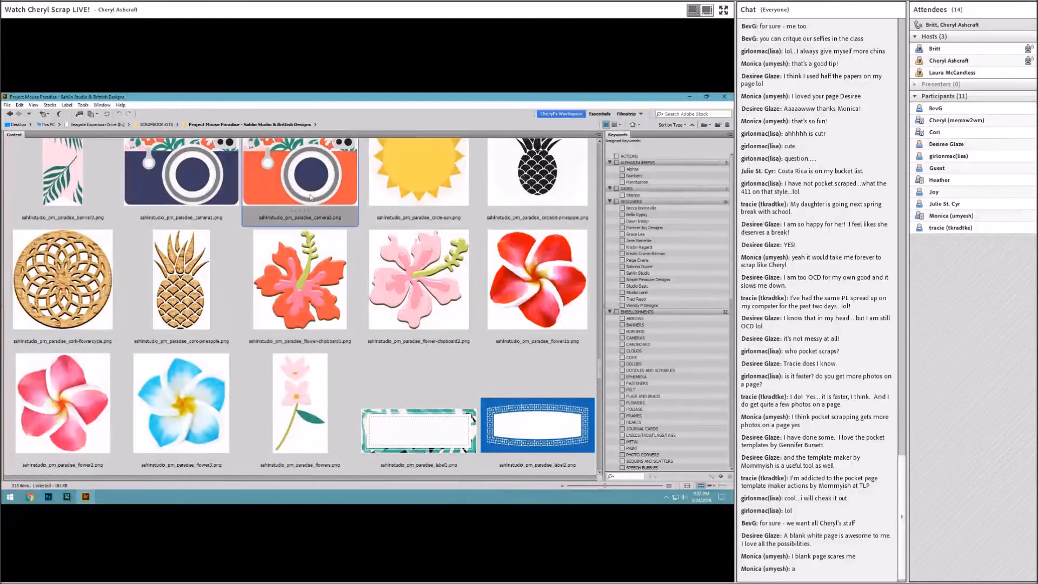
{"action": "left_click_drag", "start_coordinate": [311, 196], "coordinate": [136, 159]}
{"action": "key", "text": "ctrl+t"}
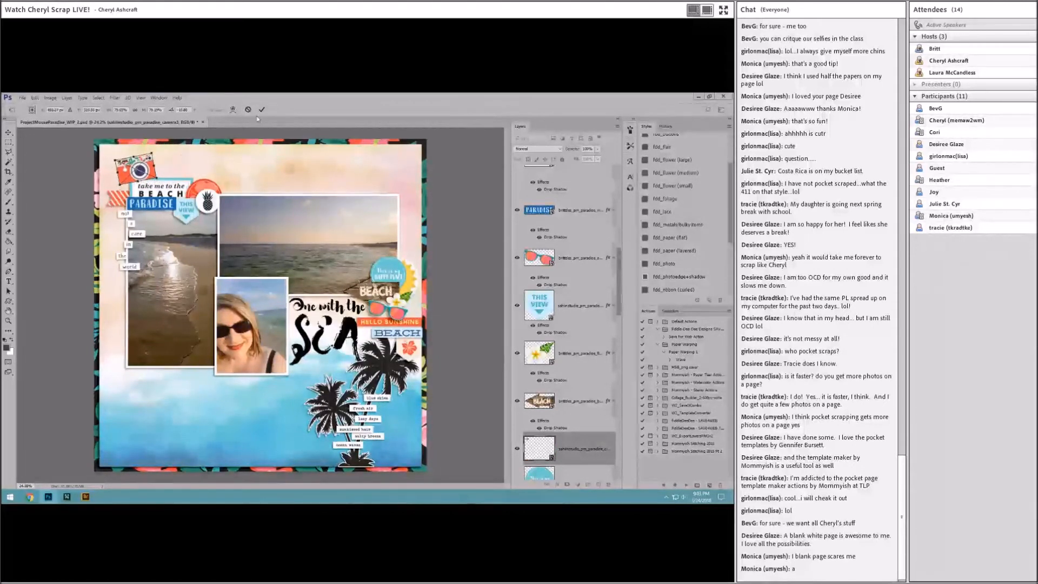
{"action": "left_click", "coordinate": [262, 110]}
{"action": "left_click", "coordinate": [697, 252]}
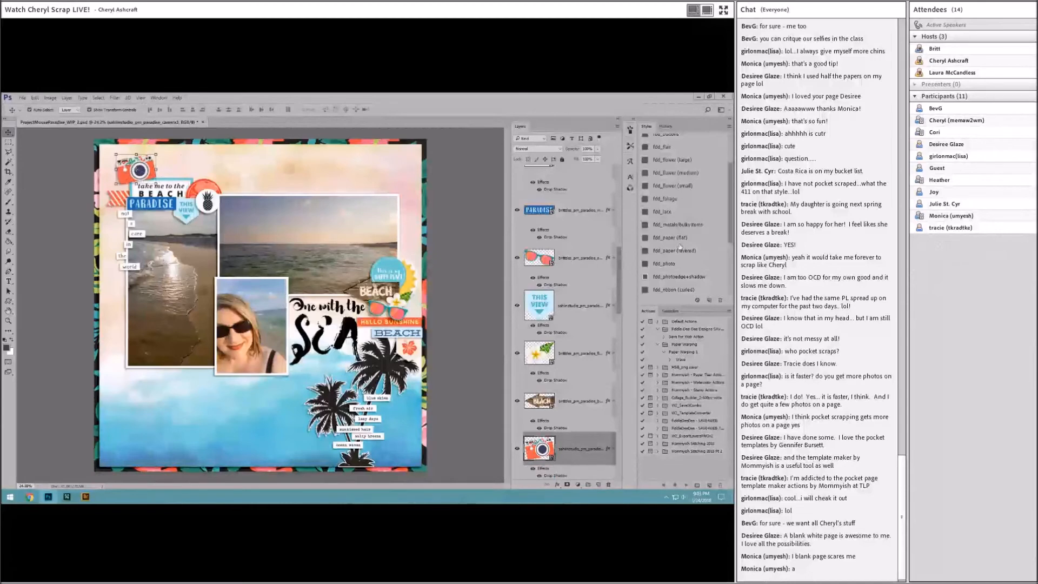
Place the blue flower from Bridge beside the camera above the BEACH label, rotate it, and apply fdd_flower (large)
{"action": "left_click", "coordinate": [86, 497]}
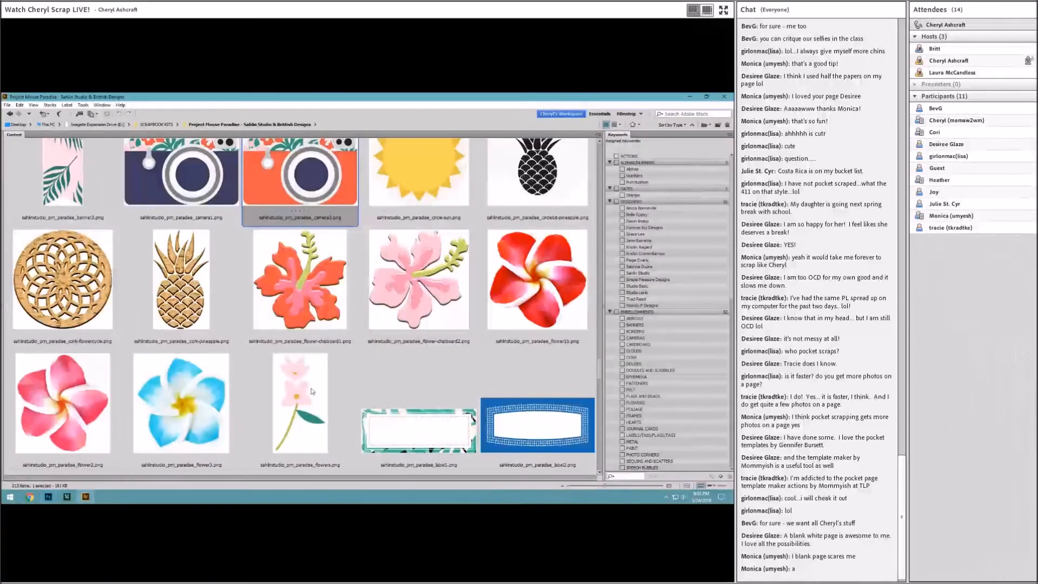
{"action": "left_click_drag", "start_coordinate": [173, 410], "coordinate": [229, 304]}
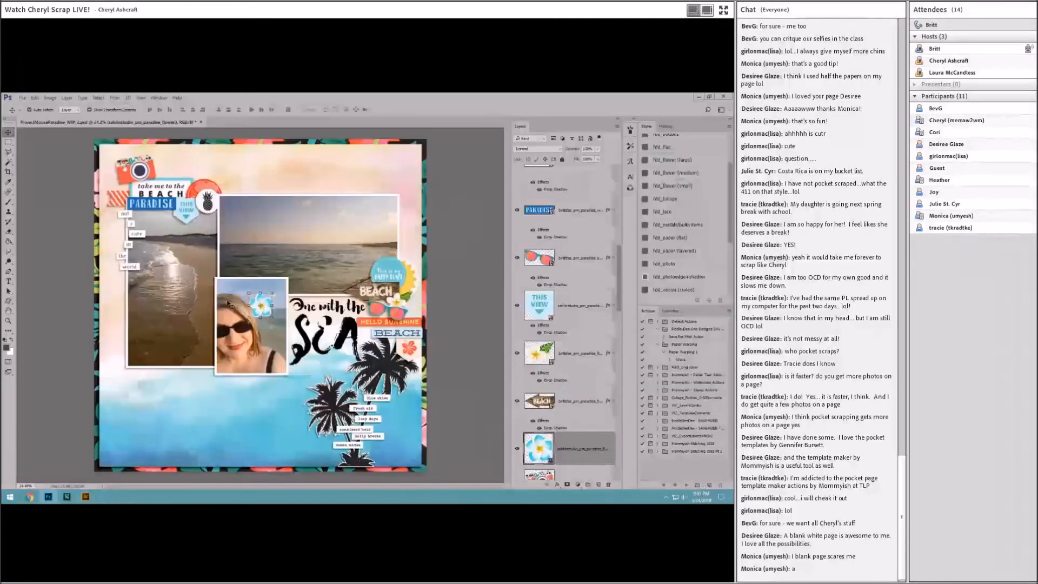
{"action": "left_click_drag", "start_coordinate": [254, 302], "coordinate": [161, 168]}
{"action": "left_click_drag", "start_coordinate": [166, 173], "coordinate": [198, 154]}
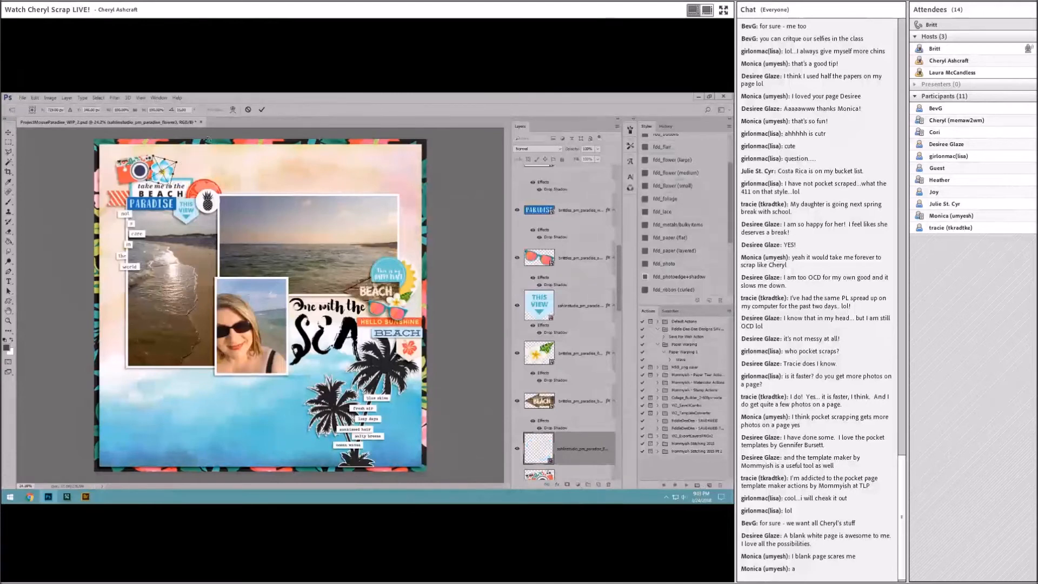
{"action": "left_click", "coordinate": [261, 109]}
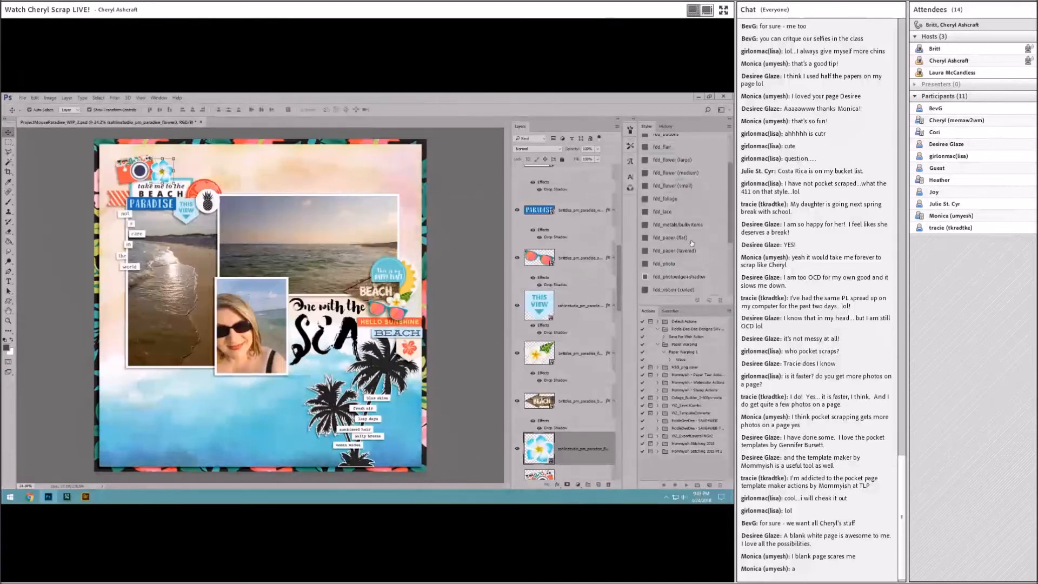
{"action": "left_click", "coordinate": [681, 160]}
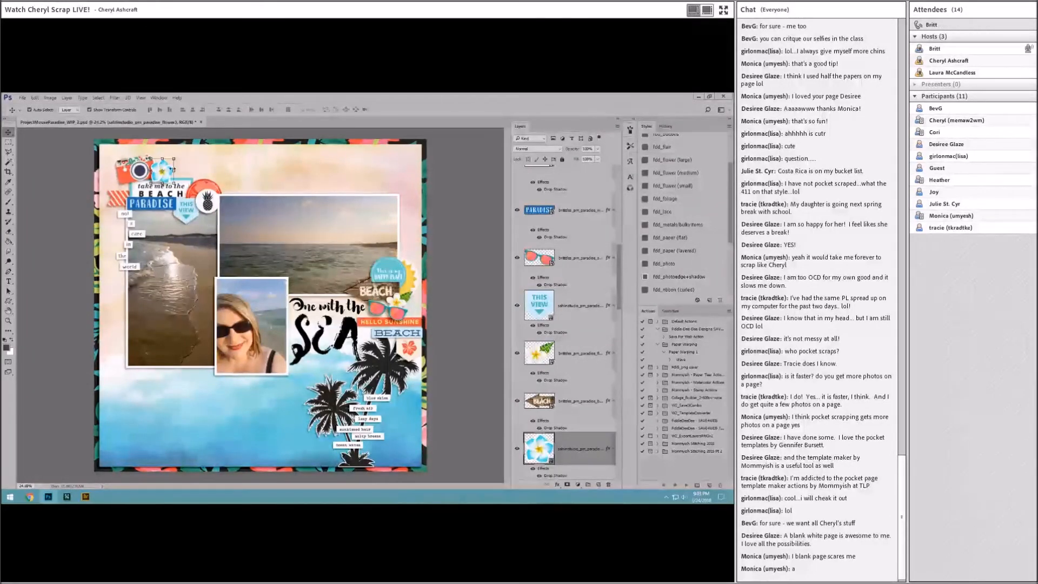
Adjust the positions of the camera, blue flower and striped banner to tighten the cluster around the take me to the BEACH label
{"action": "left_click", "coordinate": [124, 180]}
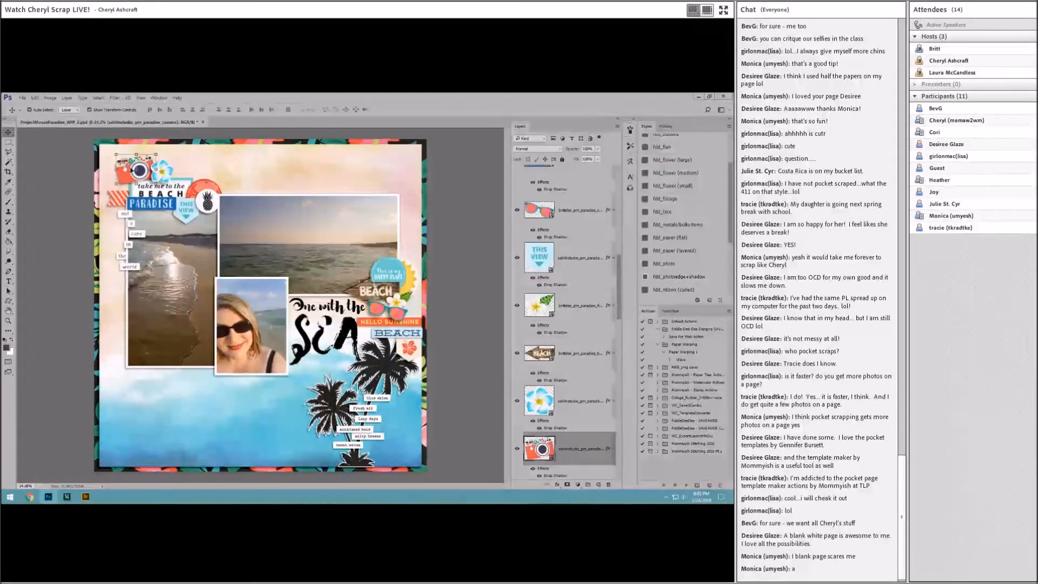
{"action": "left_click_drag", "start_coordinate": [131, 169], "coordinate": [167, 170]}
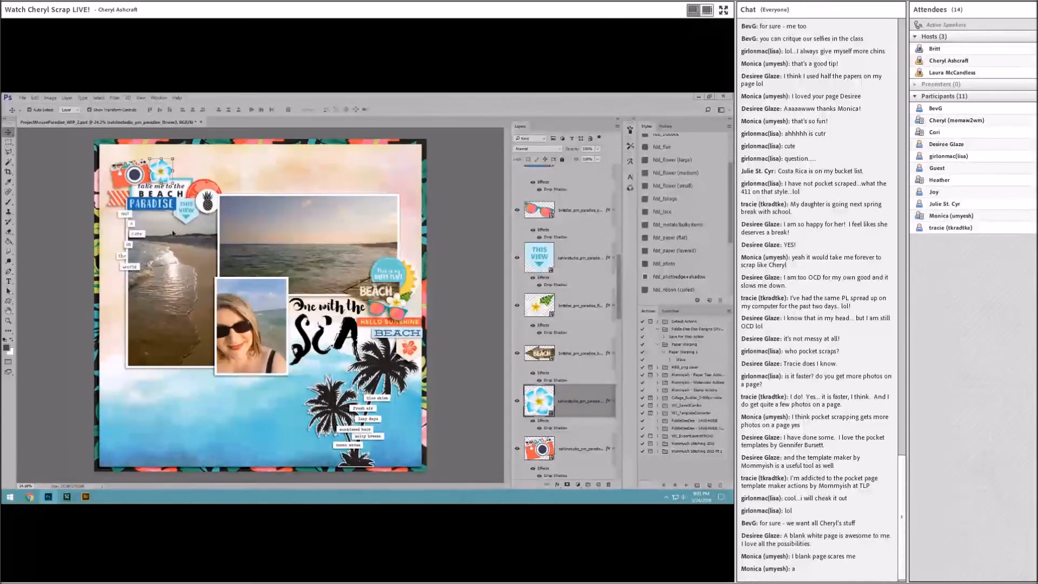
{"action": "left_click_drag", "start_coordinate": [120, 197], "coordinate": [120, 191]}
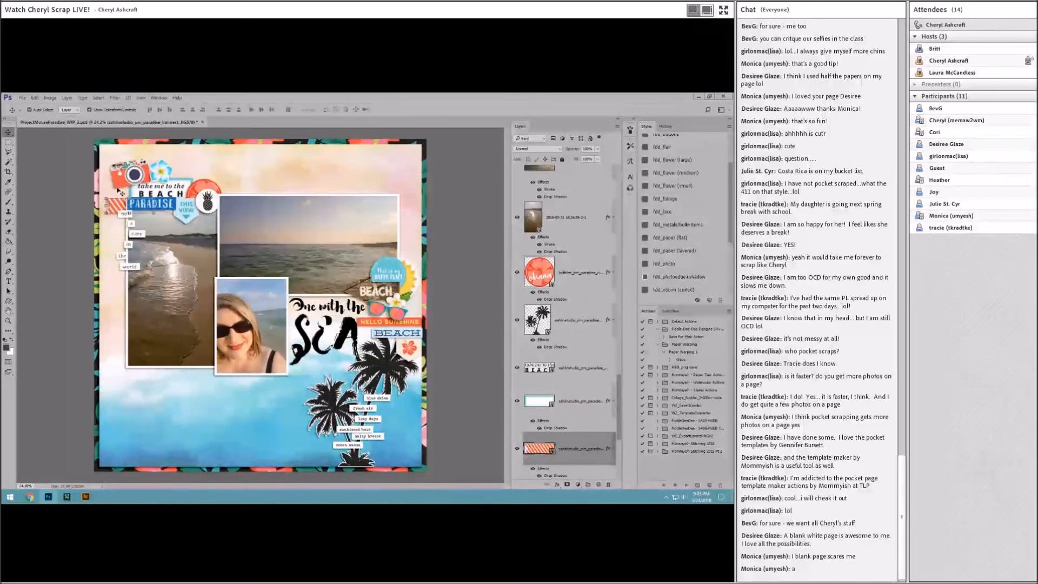
Place the blue bordered label from Bridge behind the HELLO SUNSHINE and BEACH strips and apply fdd_paper (flat)
{"action": "left_click", "coordinate": [91, 499]}
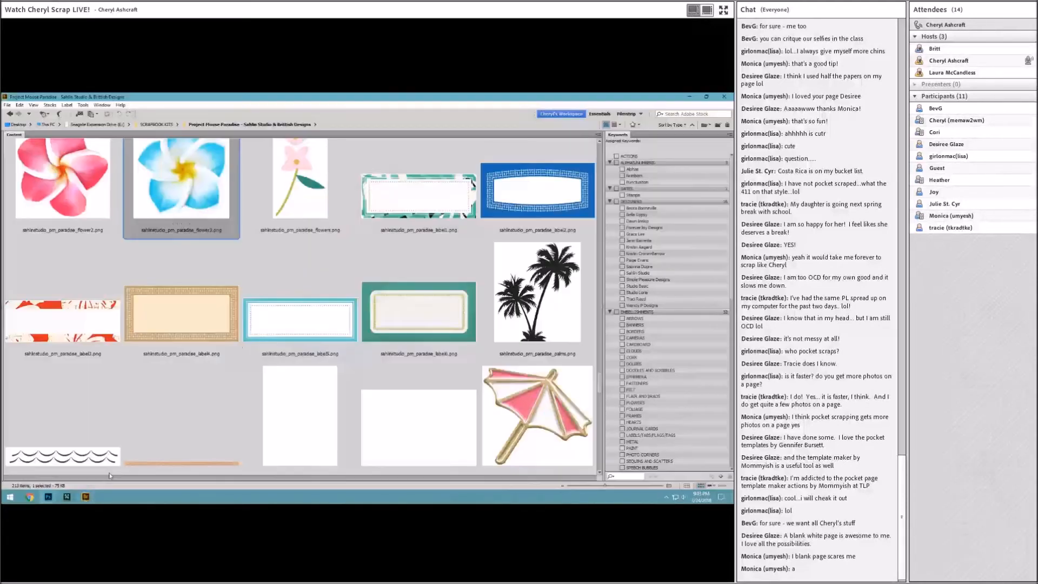
{"action": "key", "text": "Down"}
{"action": "left_click_drag", "start_coordinate": [537, 206], "coordinate": [284, 323]}
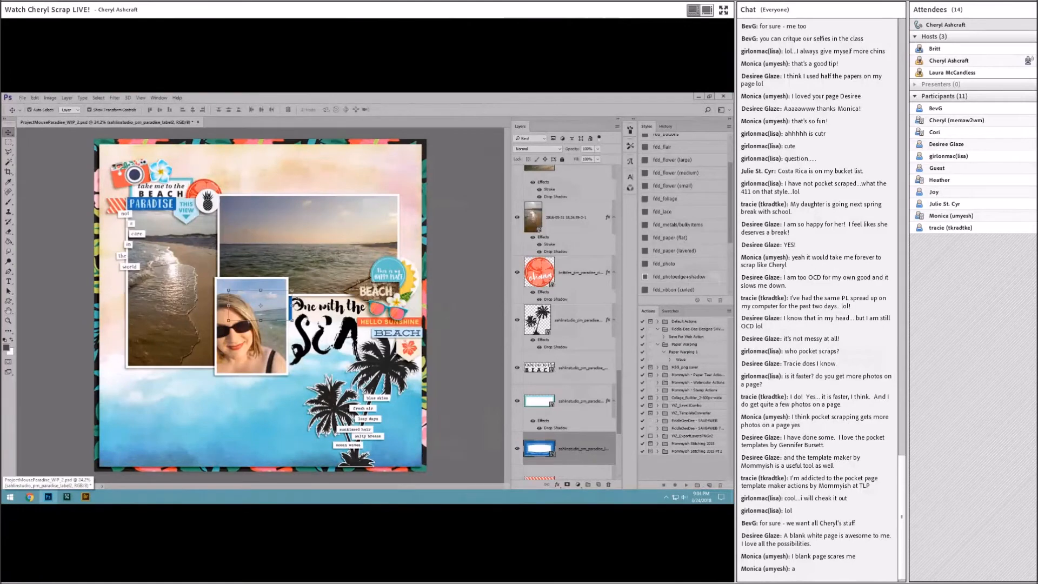
{"action": "key", "text": "Return"}
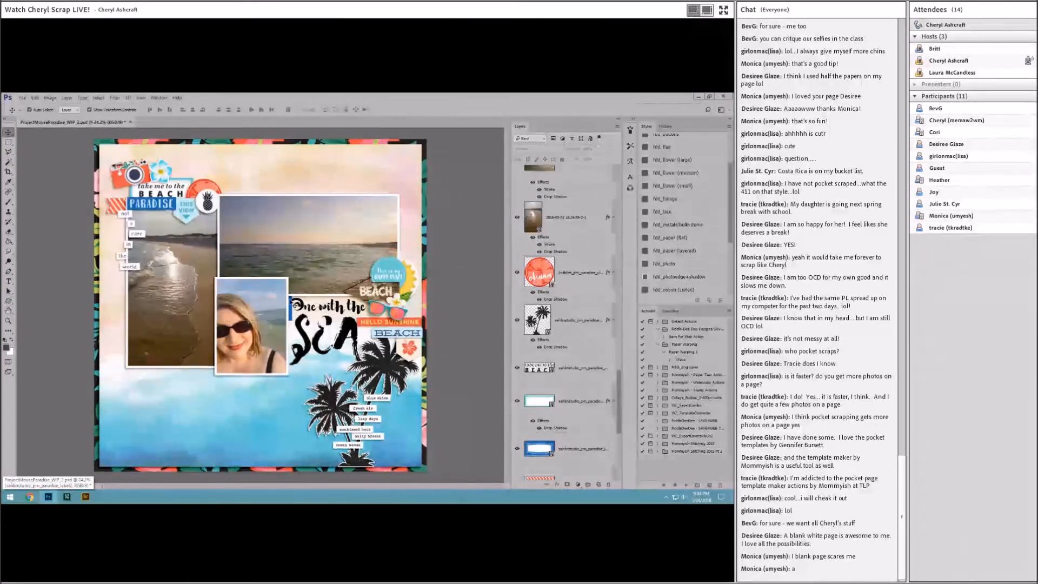
{"action": "left_click_drag", "start_coordinate": [343, 303], "coordinate": [415, 297]}
{"action": "key", "text": "ctrl+t"}
{"action": "left_click", "coordinate": [261, 110]}
{"action": "left_click_drag", "start_coordinate": [360, 332], "coordinate": [374, 333]}
{"action": "left_click", "coordinate": [677, 240]}
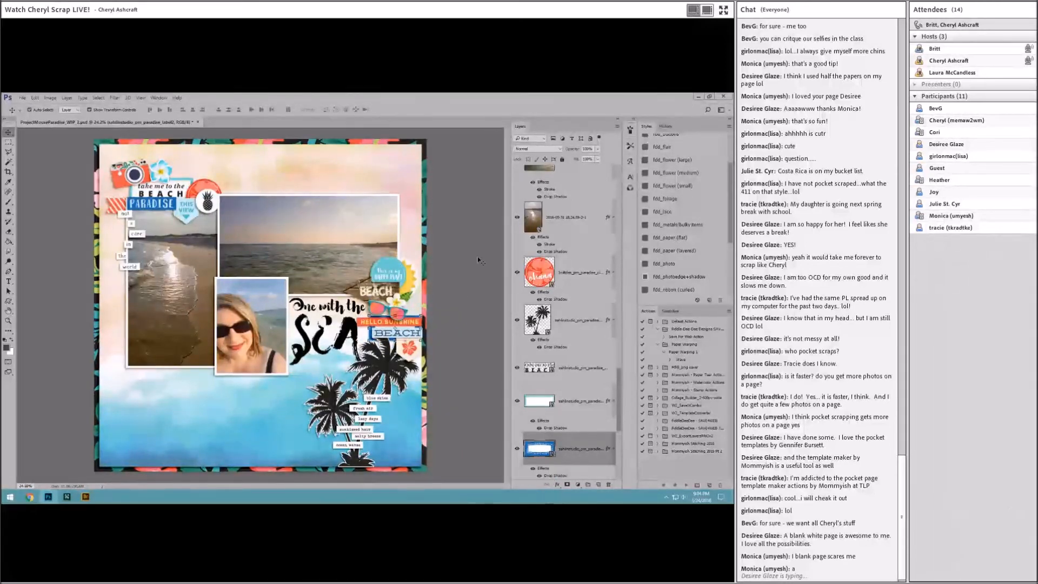
Place the green bordered label from Bridge and tuck it behind the camera in the page's upper-left cluster
{"action": "left_click", "coordinate": [85, 497]}
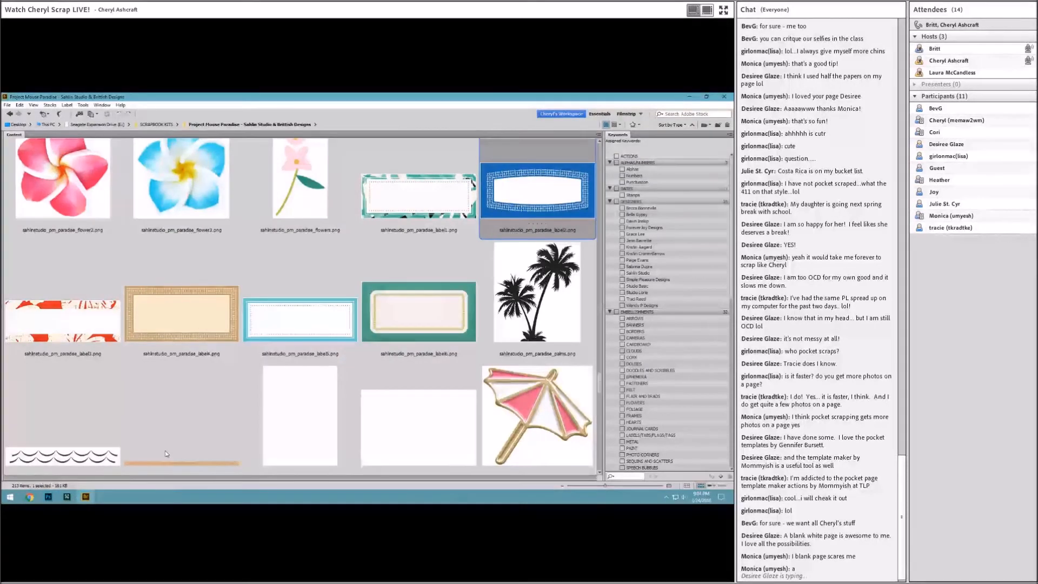
{"action": "left_click", "coordinate": [48, 497]}
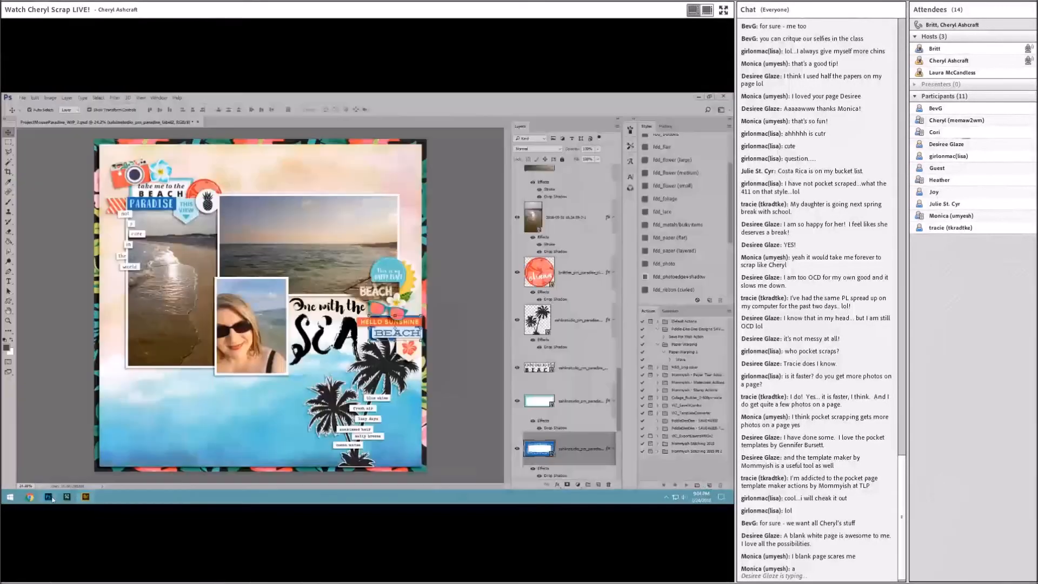
{"action": "left_click", "coordinate": [86, 497]}
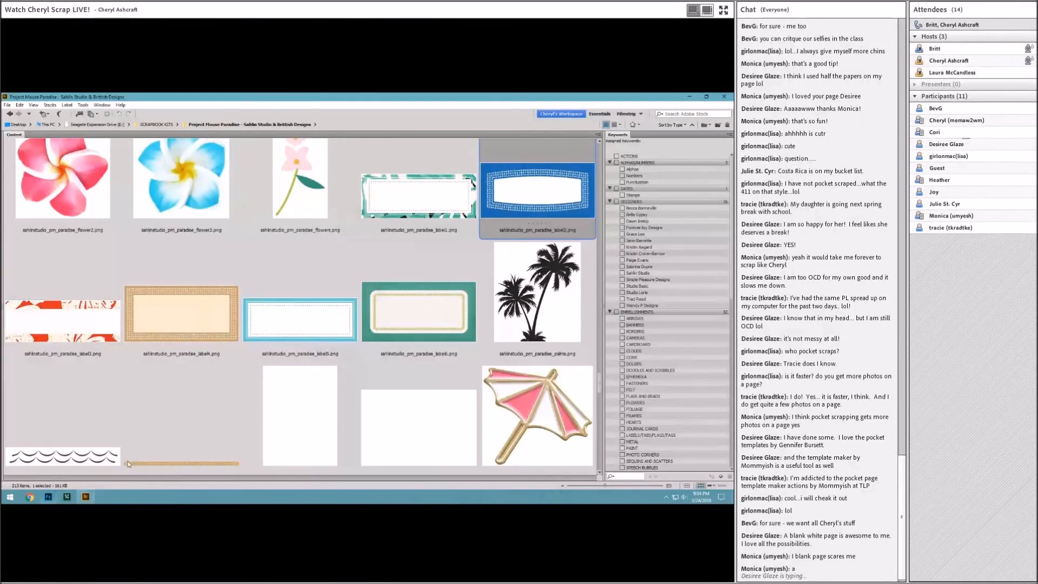
{"action": "left_click_drag", "start_coordinate": [424, 317], "coordinate": [185, 338]}
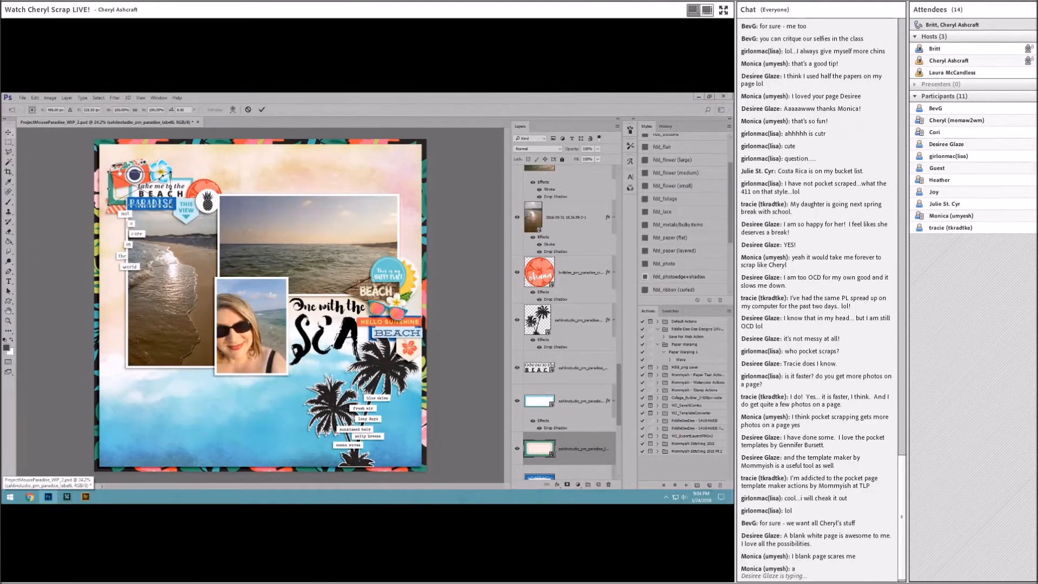
{"action": "left_click", "coordinate": [261, 109]}
{"action": "left_click_drag", "start_coordinate": [124, 196], "coordinate": [120, 181]}
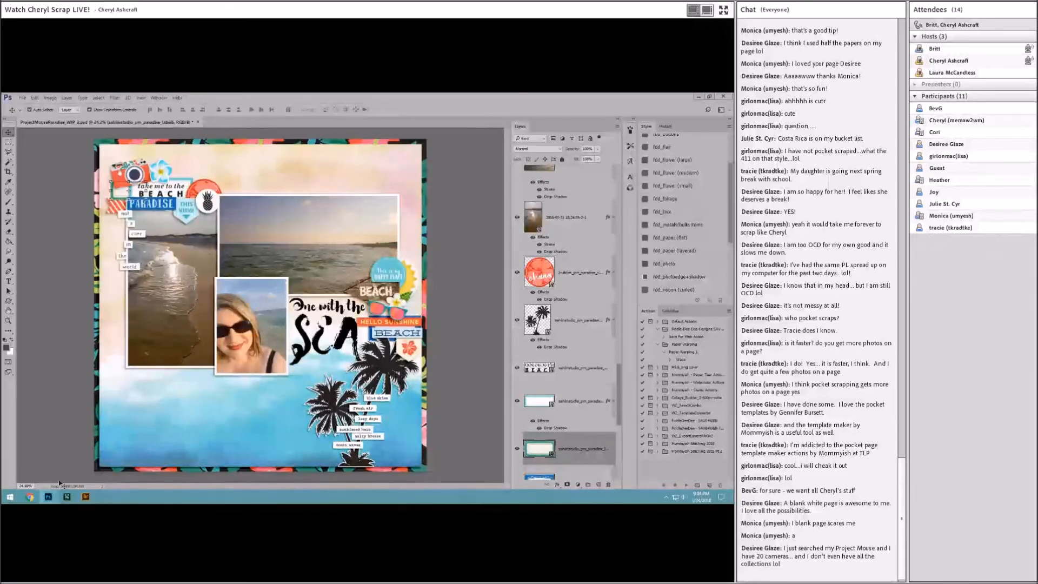
Examine the kit's 4x6 cards folder in Bridge for a usable card, then return to the page in Photoshop
{"action": "left_click", "coordinate": [85, 496]}
{"action": "scroll", "coordinate": [300, 303], "scroll_direction": "up", "scroll_amount": 10}
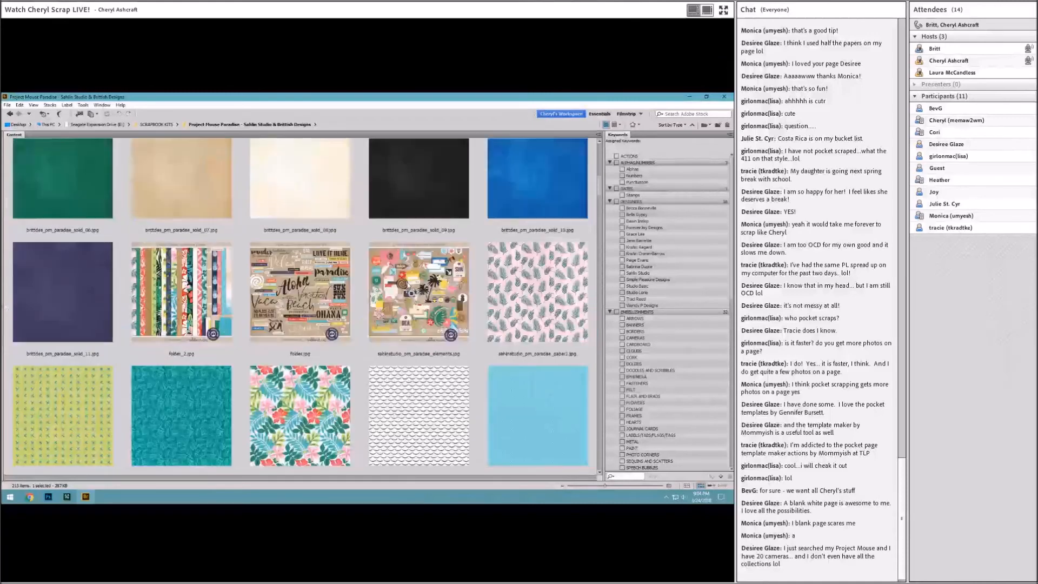
{"action": "scroll", "coordinate": [406, 294], "scroll_direction": "up", "scroll_amount": 5}
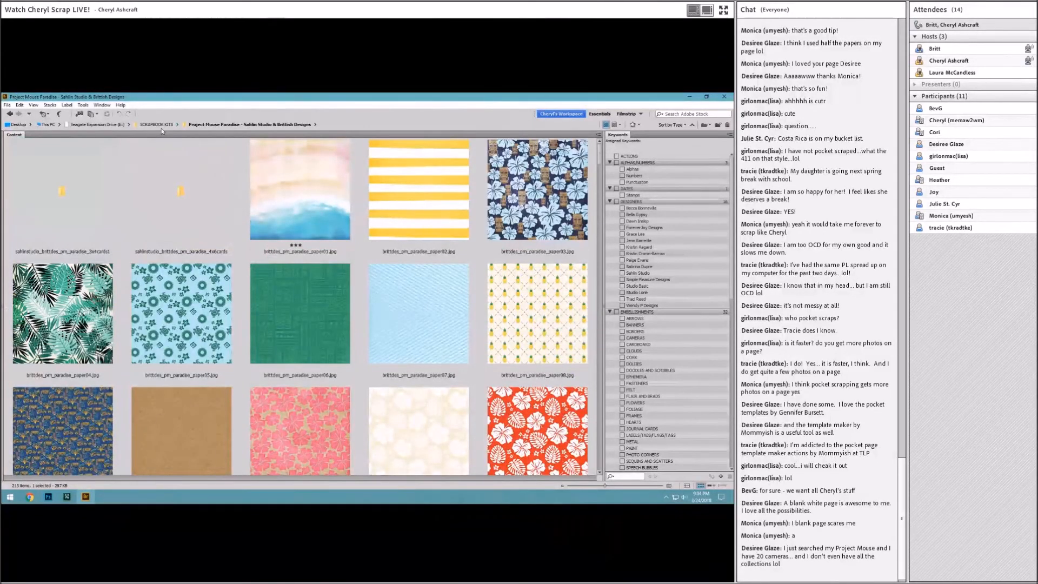
{"action": "double_click", "coordinate": [164, 219]}
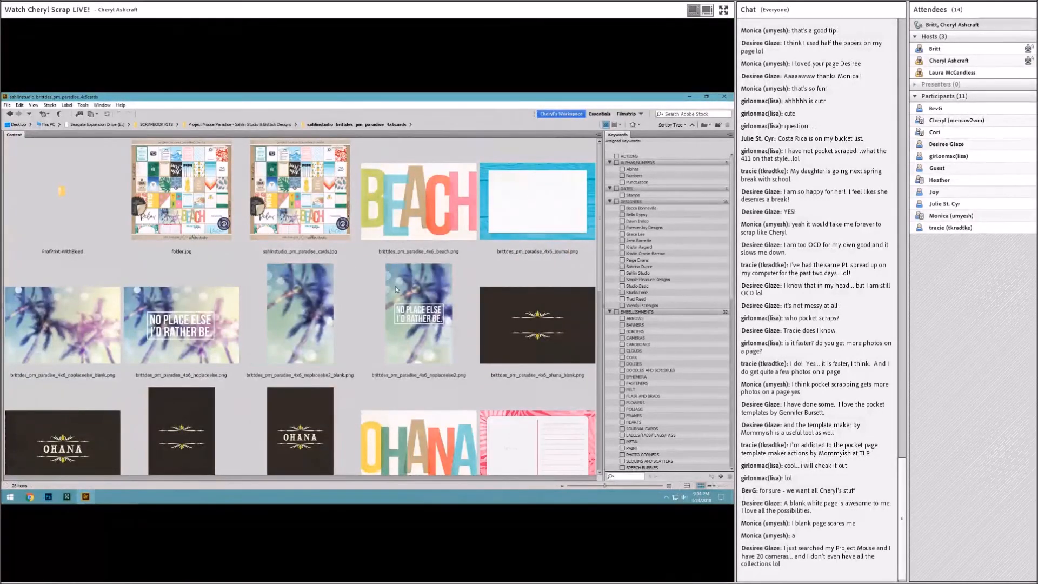
{"action": "scroll", "coordinate": [396, 289], "scroll_direction": "down", "scroll_amount": 4}
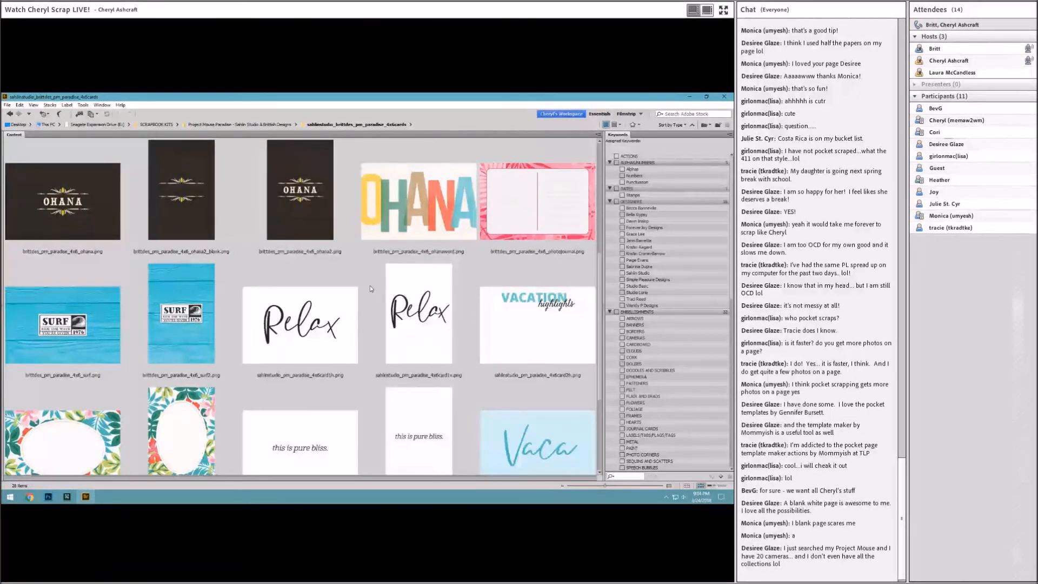
{"action": "scroll", "coordinate": [366, 287], "scroll_direction": "up", "scroll_amount": 4}
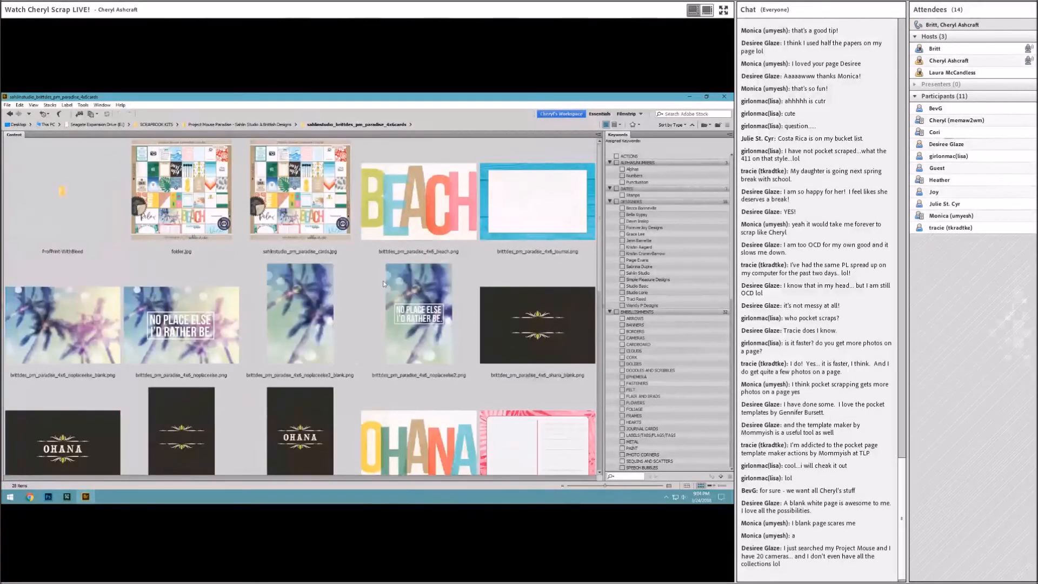
{"action": "scroll", "coordinate": [397, 290], "scroll_direction": "down", "scroll_amount": 2}
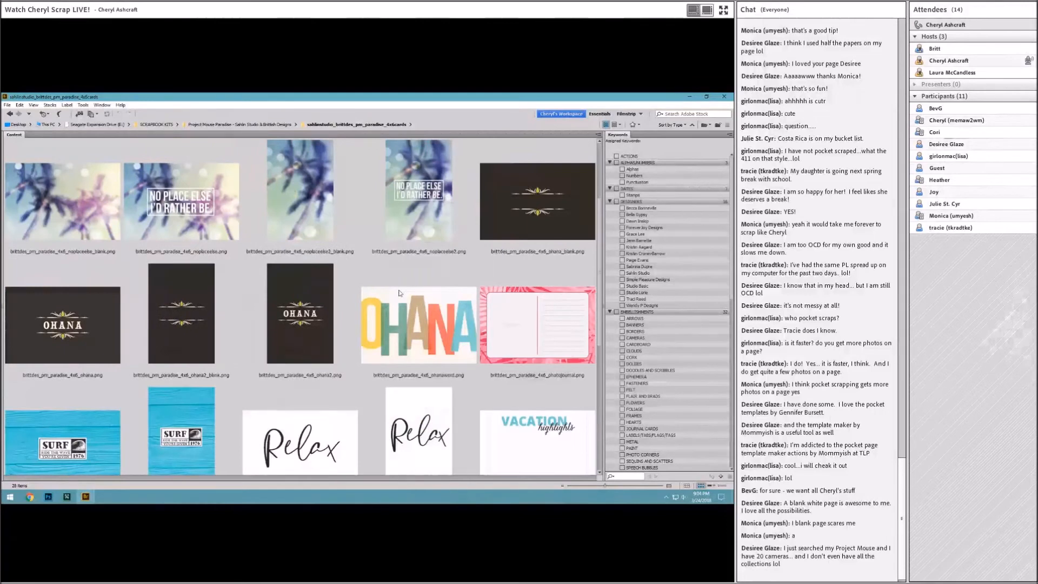
{"action": "scroll", "coordinate": [394, 282], "scroll_direction": "down", "scroll_amount": 4}
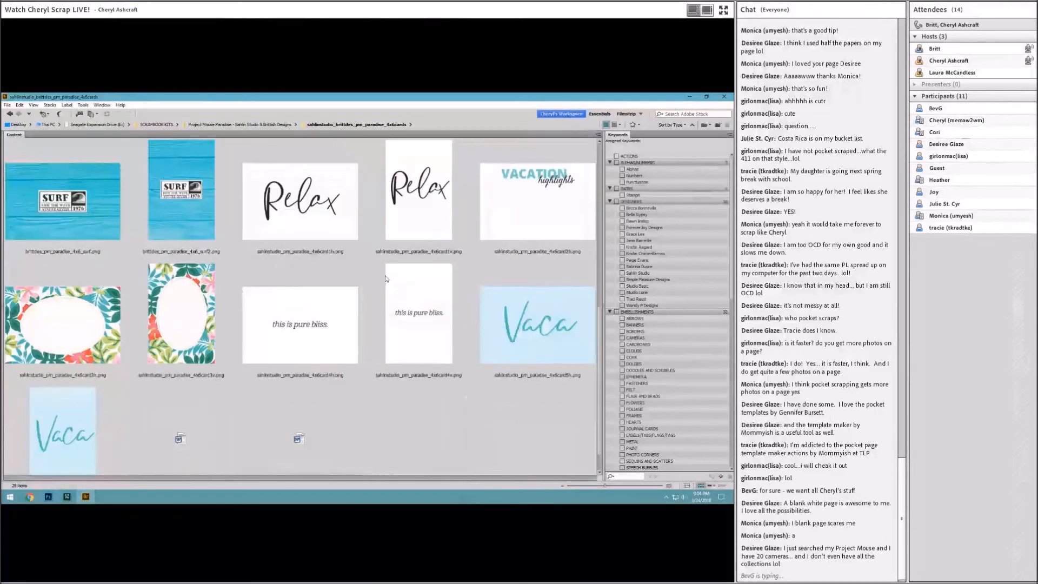
{"action": "scroll", "coordinate": [385, 279], "scroll_direction": "up", "scroll_amount": 2}
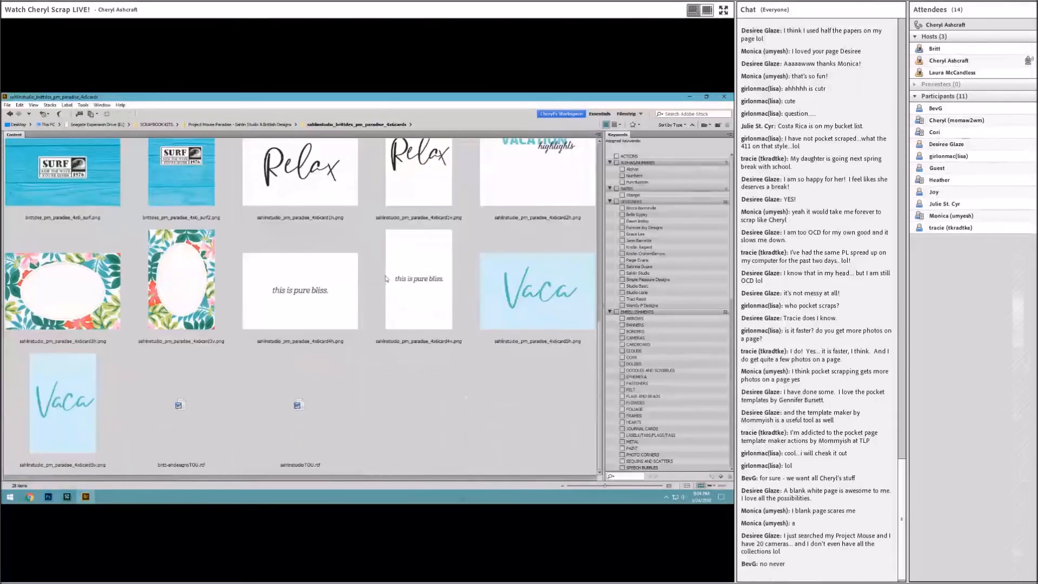
{"action": "scroll", "coordinate": [385, 275], "scroll_direction": "up", "scroll_amount": 2}
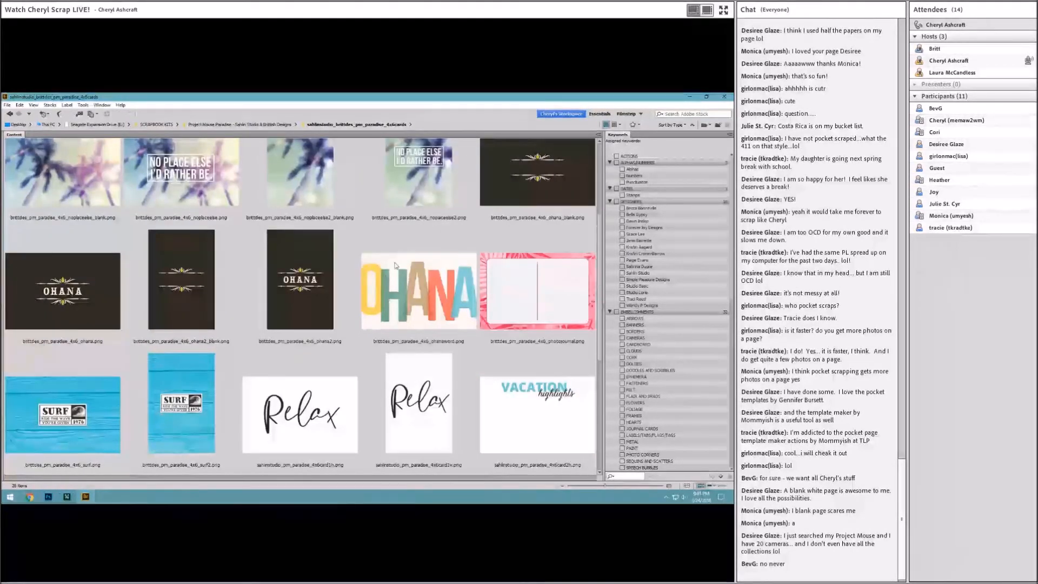
{"action": "scroll", "coordinate": [394, 274], "scroll_direction": "up", "scroll_amount": 2}
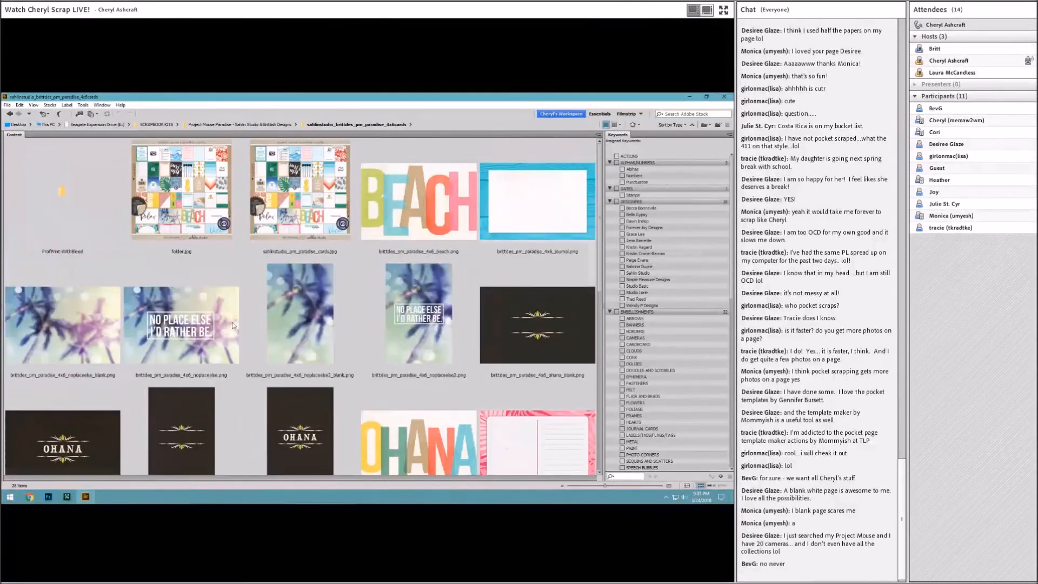
{"action": "left_click", "coordinate": [47, 496]}
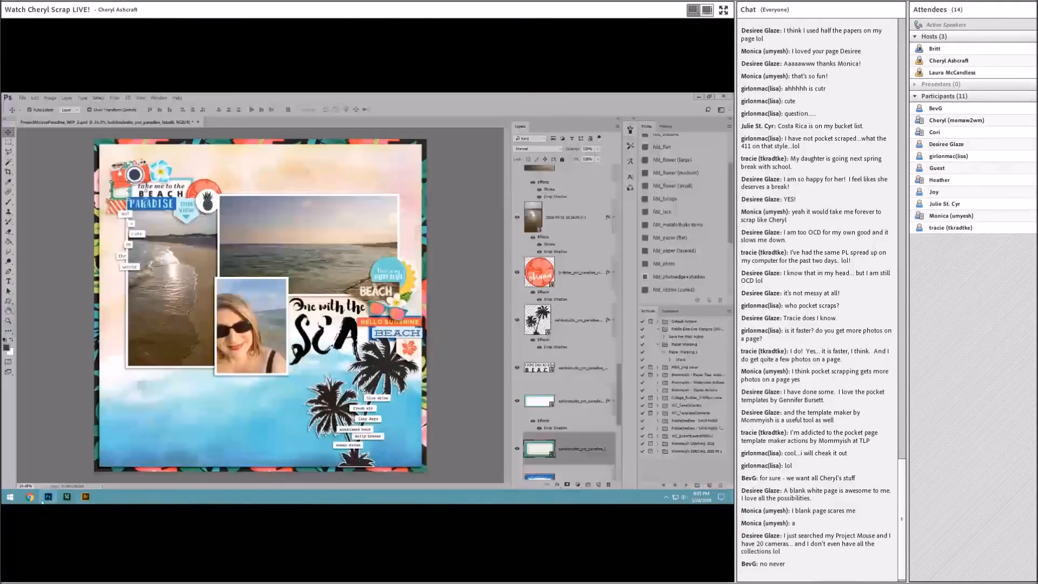
Switch to Bridge, open the kit's 3x4 cards folder and look through the cards for one that suits the page
{"action": "left_click", "coordinate": [85, 496]}
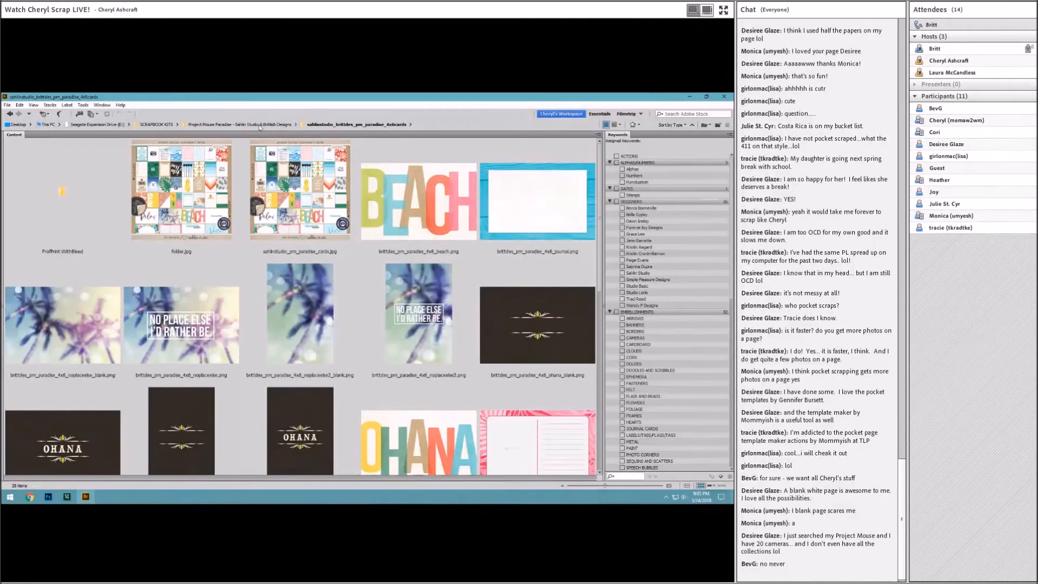
{"action": "left_click", "coordinate": [260, 125]}
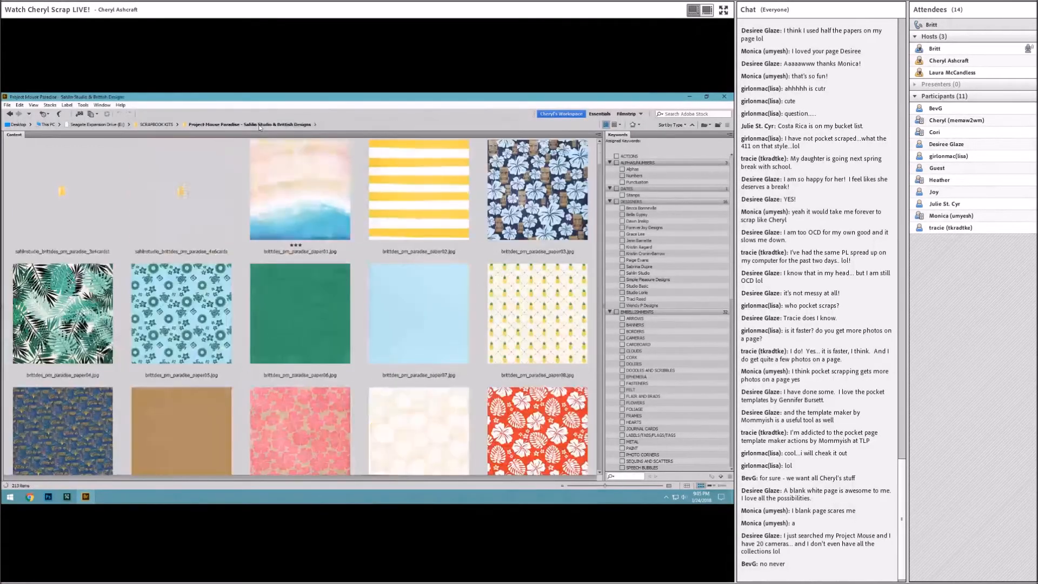
{"action": "double_click", "coordinate": [67, 209]}
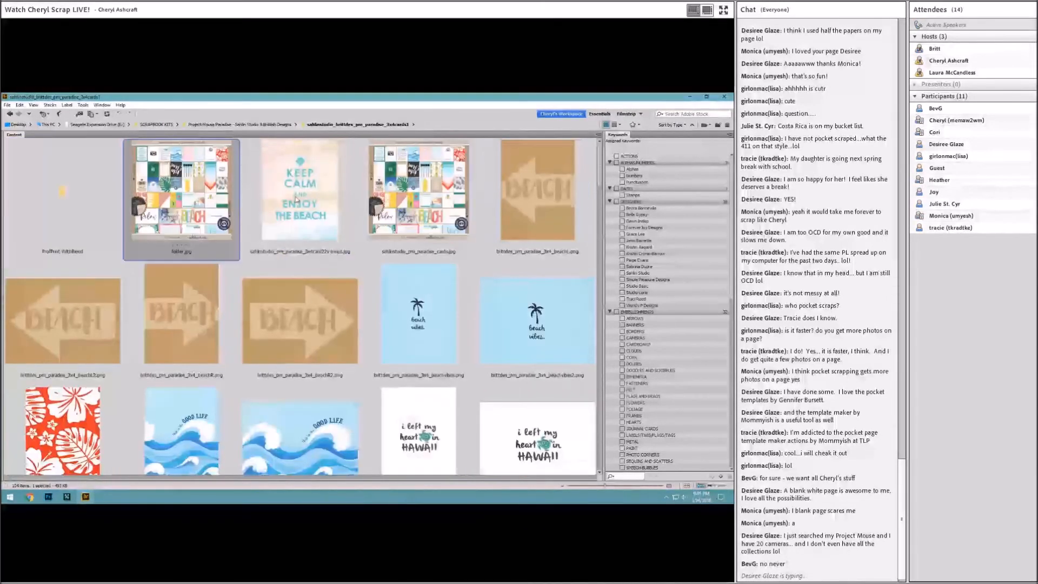
{"action": "left_click", "coordinate": [522, 217]}
{"action": "scroll", "coordinate": [414, 336], "scroll_direction": "down", "scroll_amount": 8}
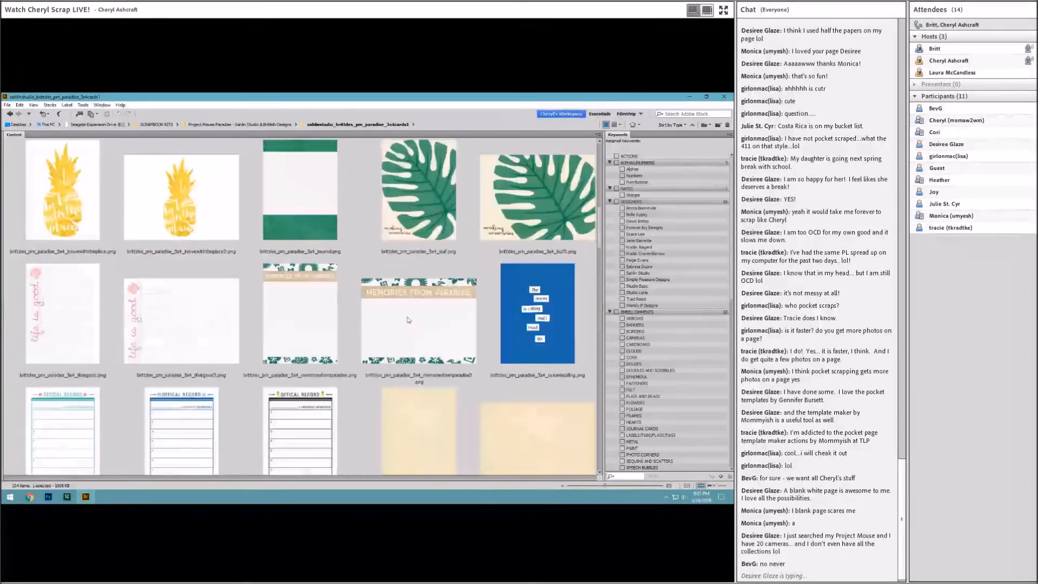
{"action": "left_click", "coordinate": [212, 307]}
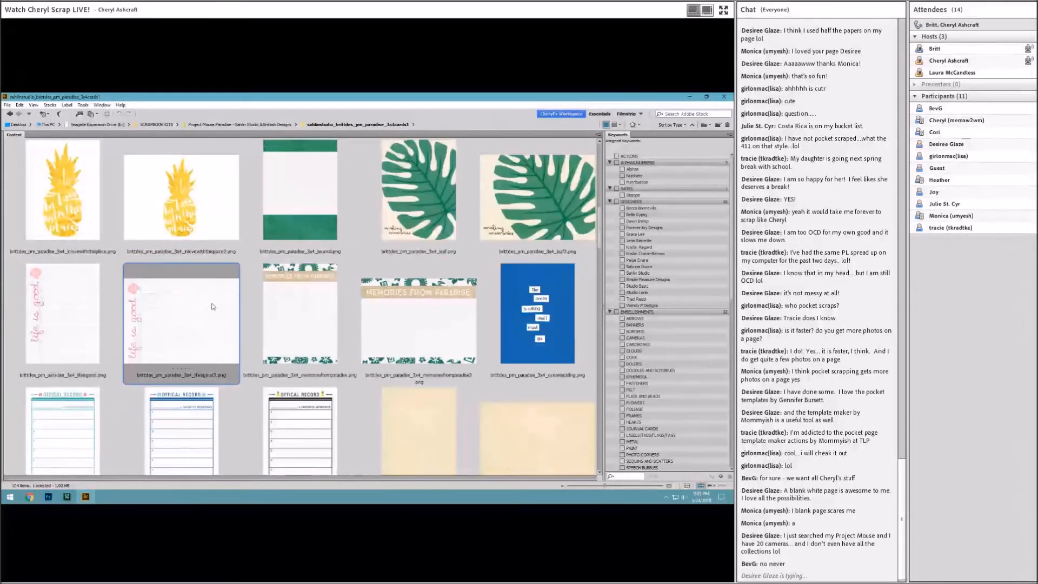
{"action": "scroll", "coordinate": [213, 306], "scroll_direction": "down", "scroll_amount": 2}
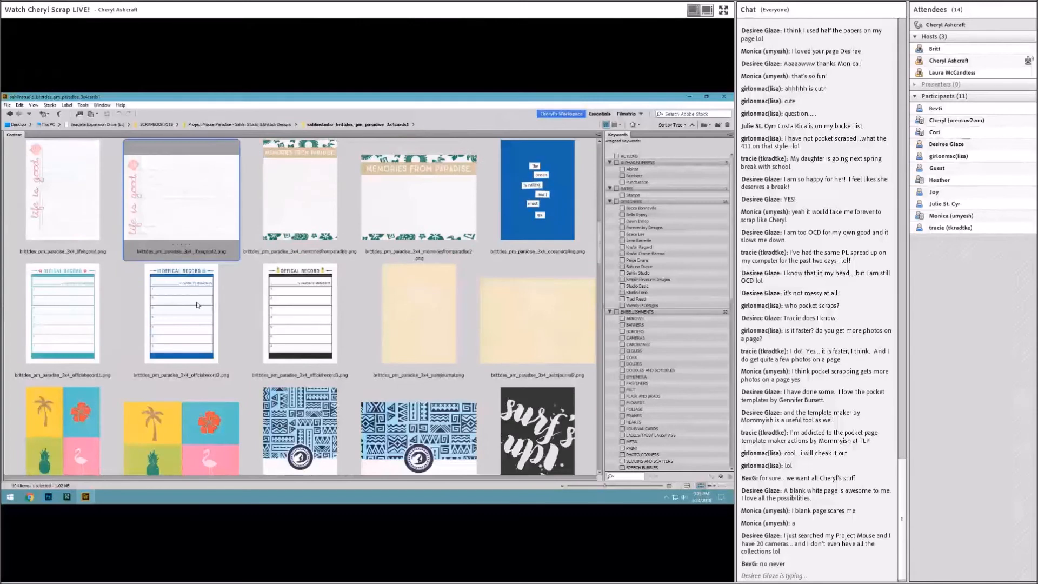
{"action": "scroll", "coordinate": [339, 314], "scroll_direction": "down", "scroll_amount": 2}
{"action": "scroll", "coordinate": [340, 311], "scroll_direction": "down", "scroll_amount": 4}
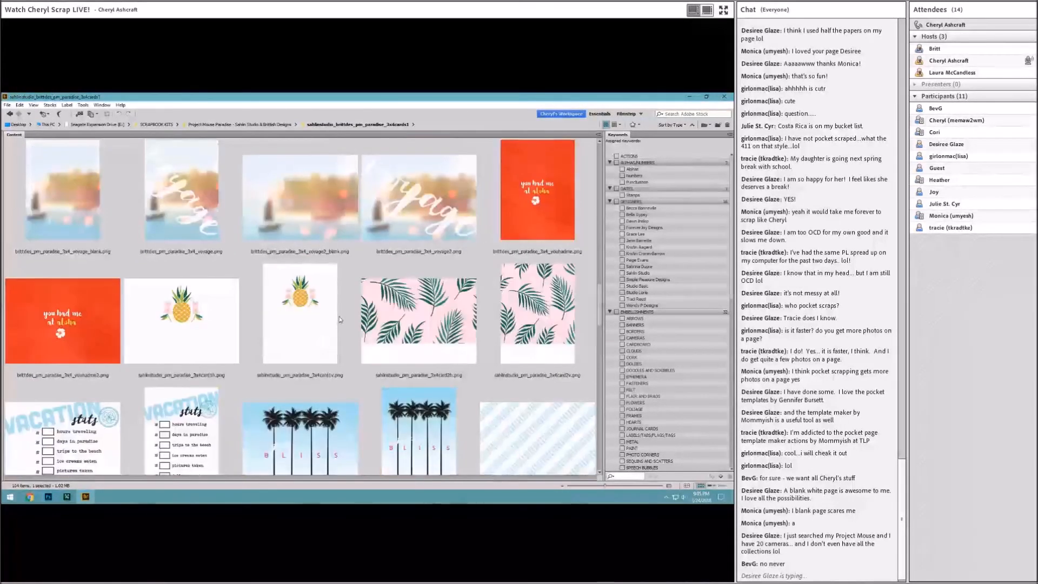
{"action": "scroll", "coordinate": [338, 316], "scroll_direction": "down", "scroll_amount": 1}
{"action": "scroll", "coordinate": [340, 320], "scroll_direction": "down", "scroll_amount": 1}
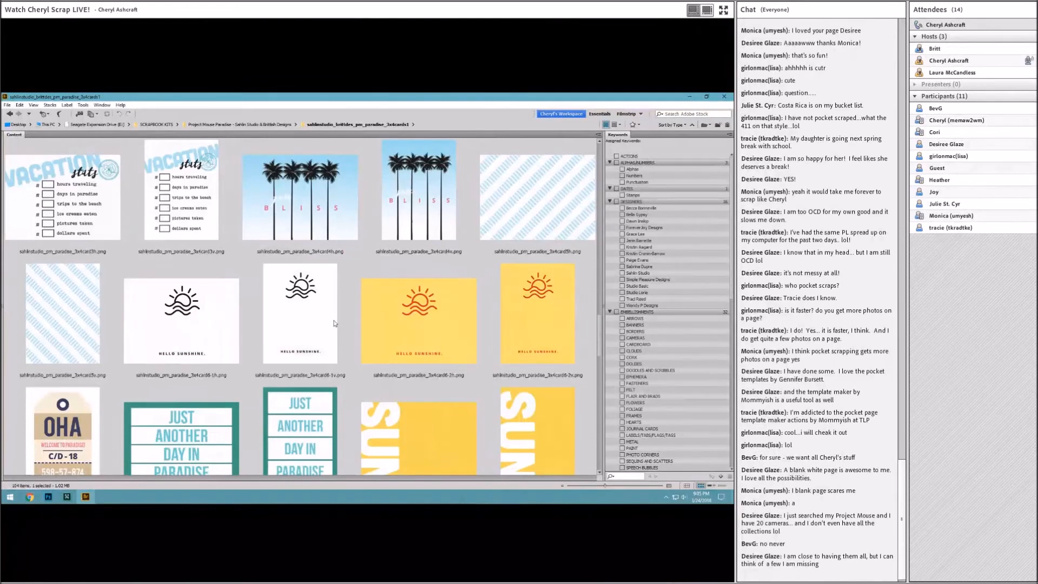
{"action": "scroll", "coordinate": [312, 332], "scroll_direction": "down", "scroll_amount": 1}
{"action": "scroll", "coordinate": [307, 327], "scroll_direction": "down", "scroll_amount": 1}
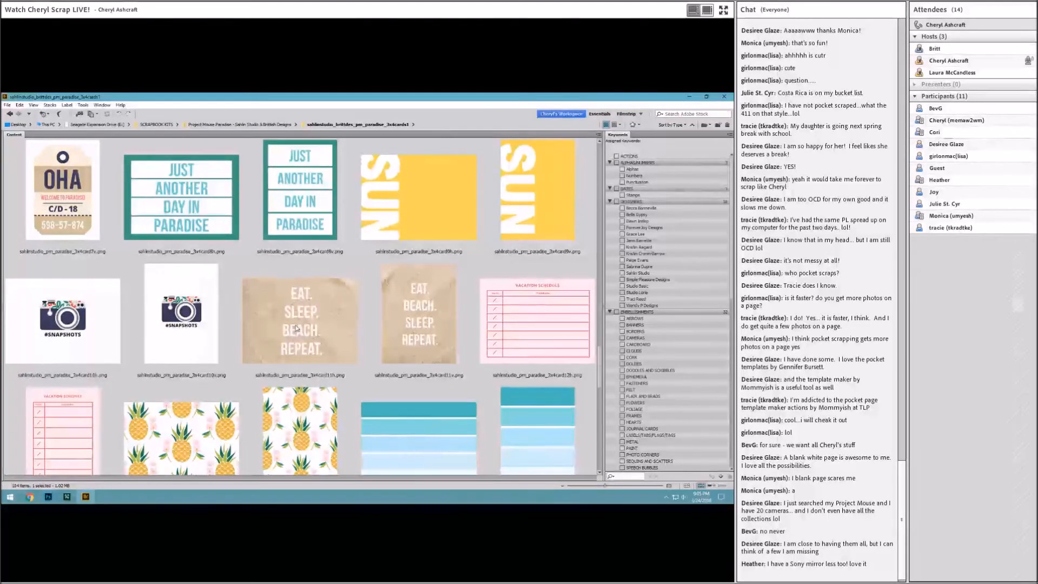
{"action": "scroll", "coordinate": [296, 328], "scroll_direction": "down", "scroll_amount": 2}
{"action": "scroll", "coordinate": [297, 328], "scroll_direction": "down", "scroll_amount": 2}
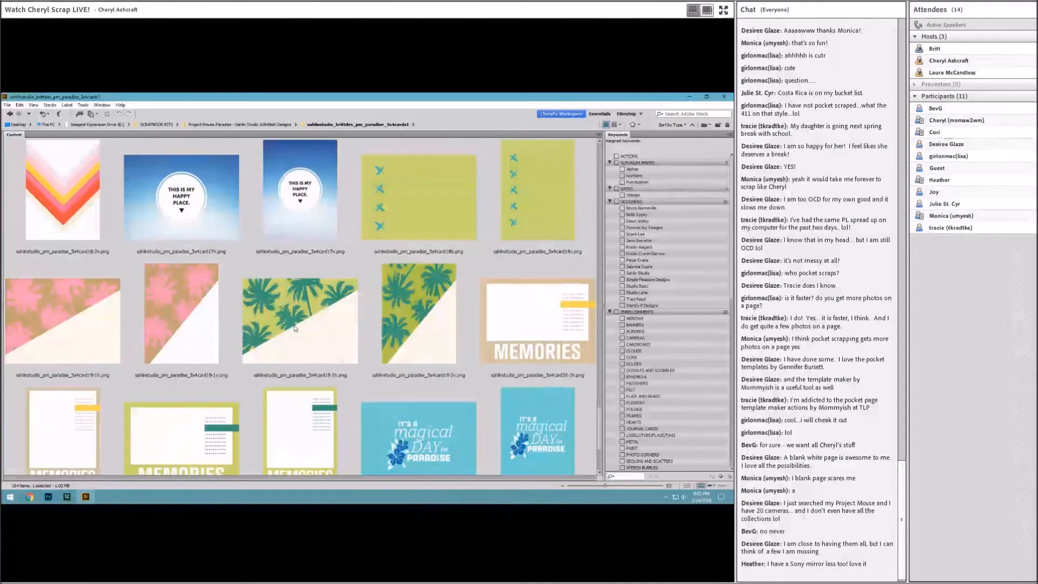
{"action": "scroll", "coordinate": [296, 328], "scroll_direction": "down", "scroll_amount": 1}
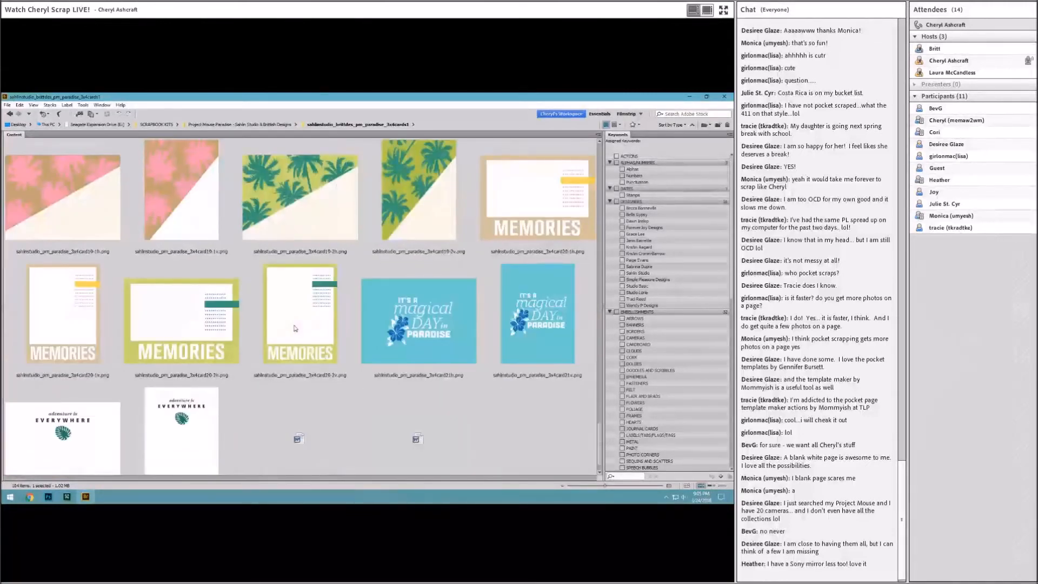
{"action": "scroll", "coordinate": [295, 328], "scroll_direction": "up", "scroll_amount": 2}
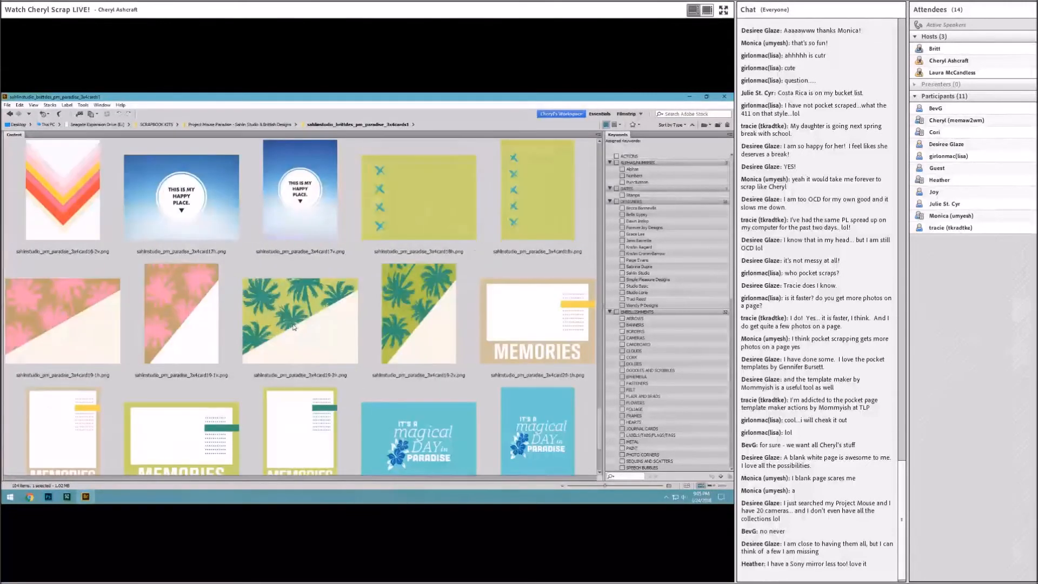
{"action": "scroll", "coordinate": [295, 327], "scroll_direction": "down", "scroll_amount": 2}
{"action": "scroll", "coordinate": [295, 327], "scroll_direction": "down", "scroll_amount": 3}
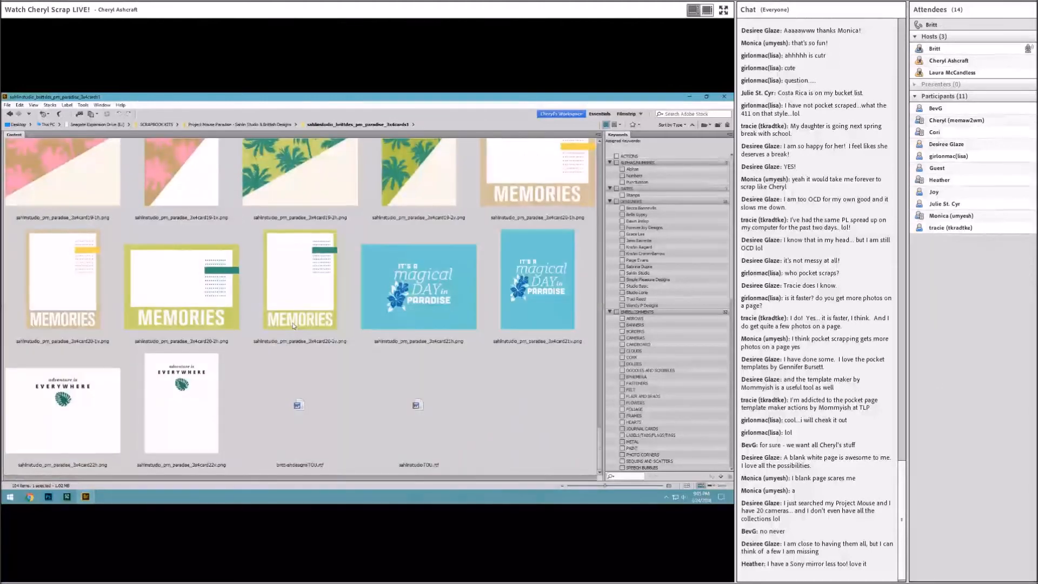
{"action": "scroll", "coordinate": [294, 325], "scroll_direction": "up", "scroll_amount": 3}
{"action": "scroll", "coordinate": [292, 325], "scroll_direction": "up", "scroll_amount": 3}
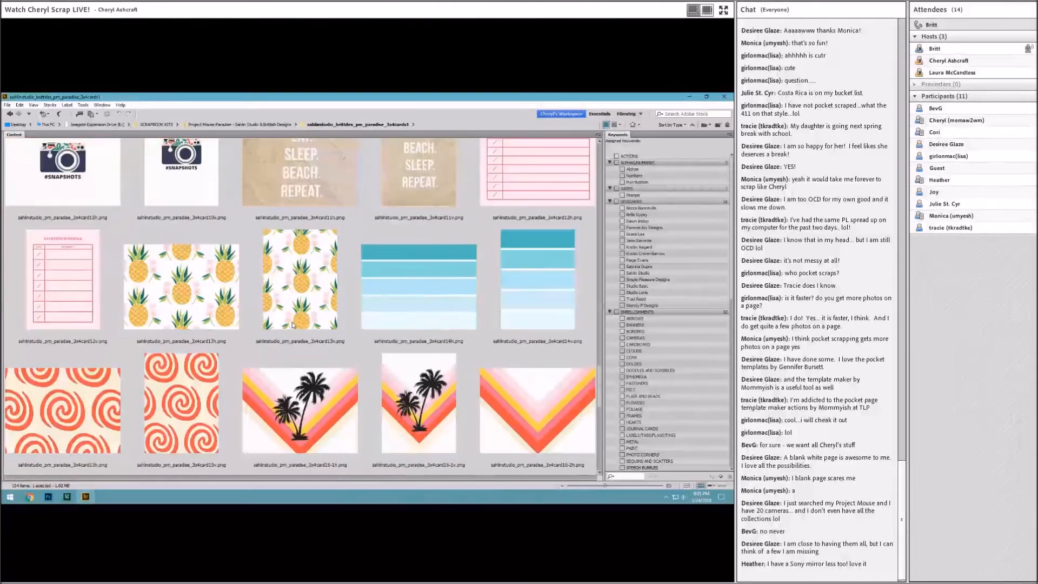
{"action": "scroll", "coordinate": [292, 322], "scroll_direction": "up", "scroll_amount": 1}
{"action": "scroll", "coordinate": [291, 319], "scroll_direction": "up", "scroll_amount": 1}
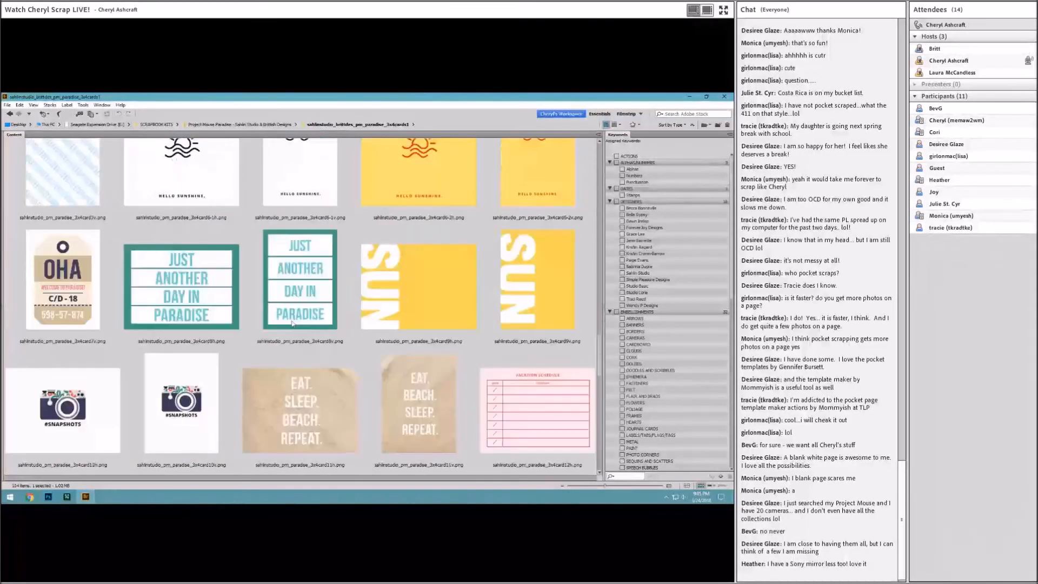
{"action": "scroll", "coordinate": [286, 324], "scroll_direction": "up", "scroll_amount": 1}
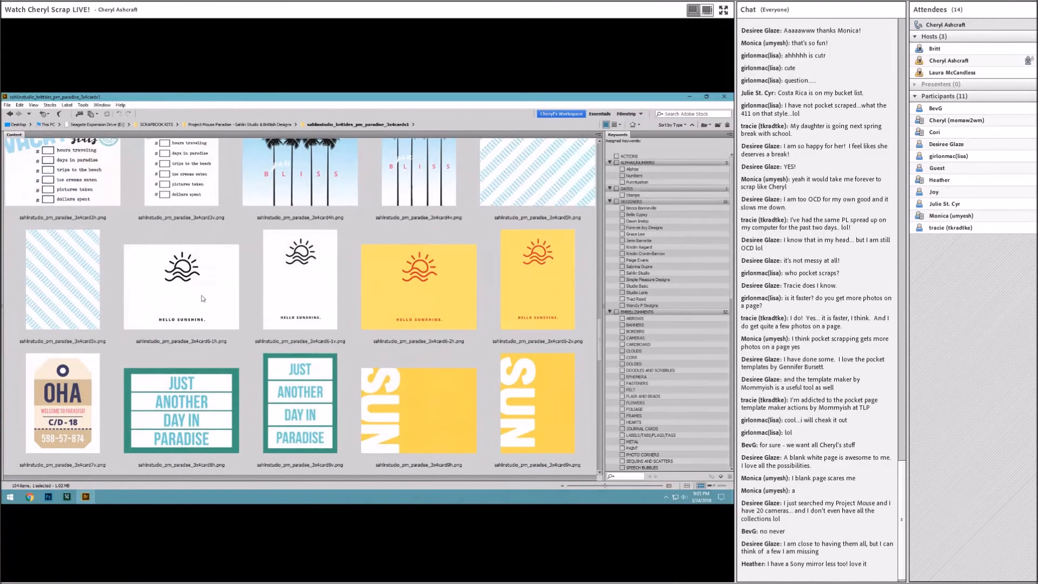
Place the white horizontal HELLO SUNSHINE sun card from Bridge with a drop shadow and position it partly behind the selfie photo's lower edge
{"action": "left_click_drag", "start_coordinate": [204, 295], "coordinate": [242, 390]}
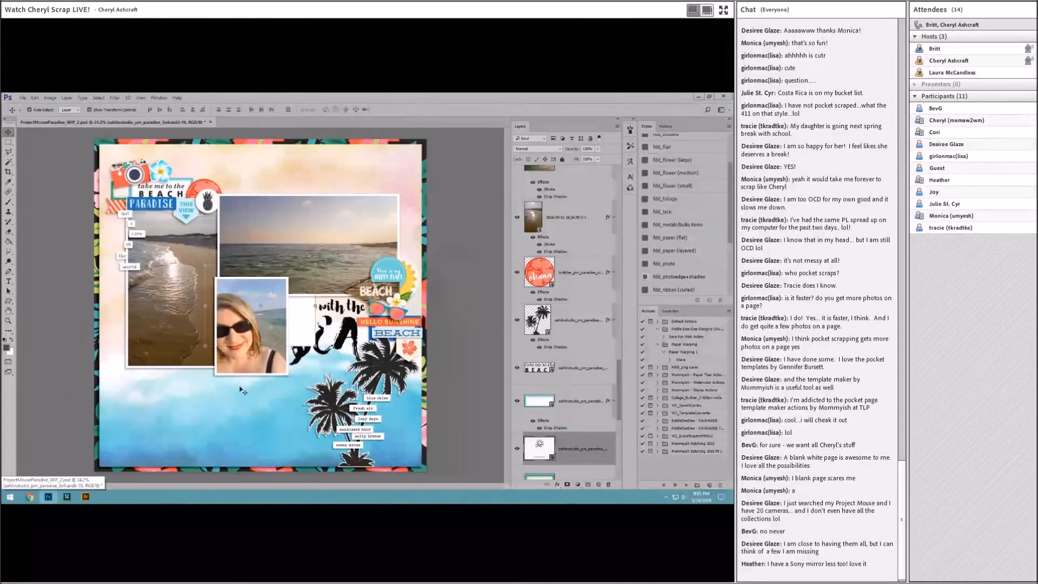
{"action": "left_click_drag", "start_coordinate": [293, 306], "coordinate": [296, 420]}
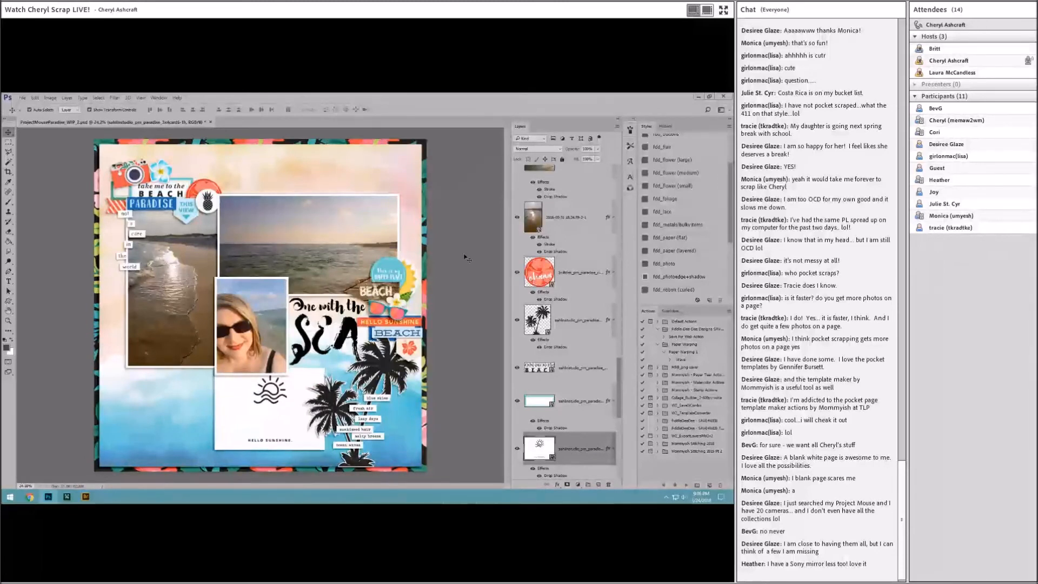
{"action": "mouse_move", "coordinate": [308, 372]}
{"action": "left_mouse_down"}
{"action": "mouse_move", "coordinate": [218, 379]}
{"action": "mouse_move", "coordinate": [314, 388]}
{"action": "left_mouse_up"}
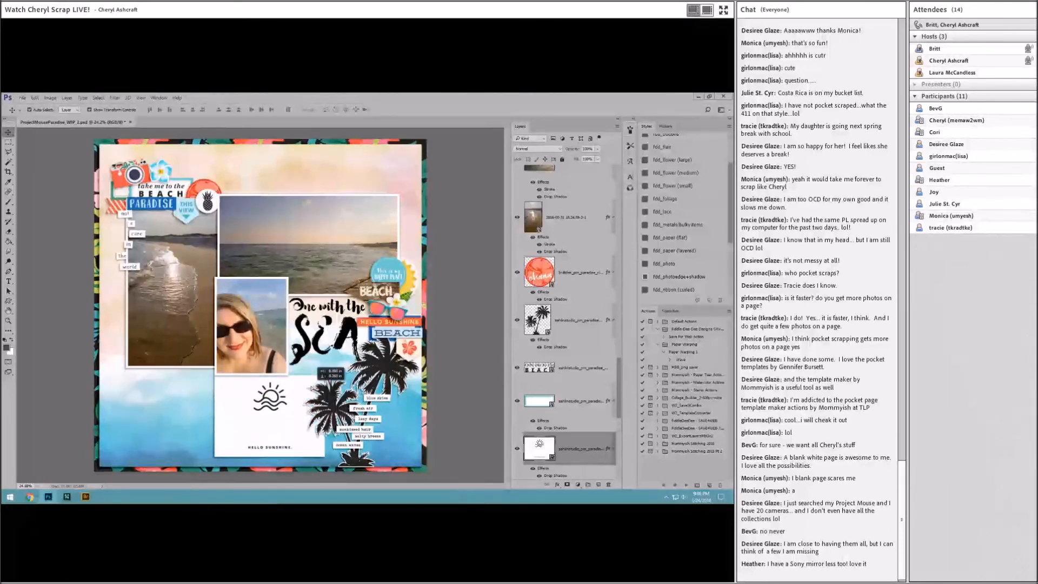
{"action": "left_click_drag", "start_coordinate": [309, 385], "coordinate": [271, 367]}
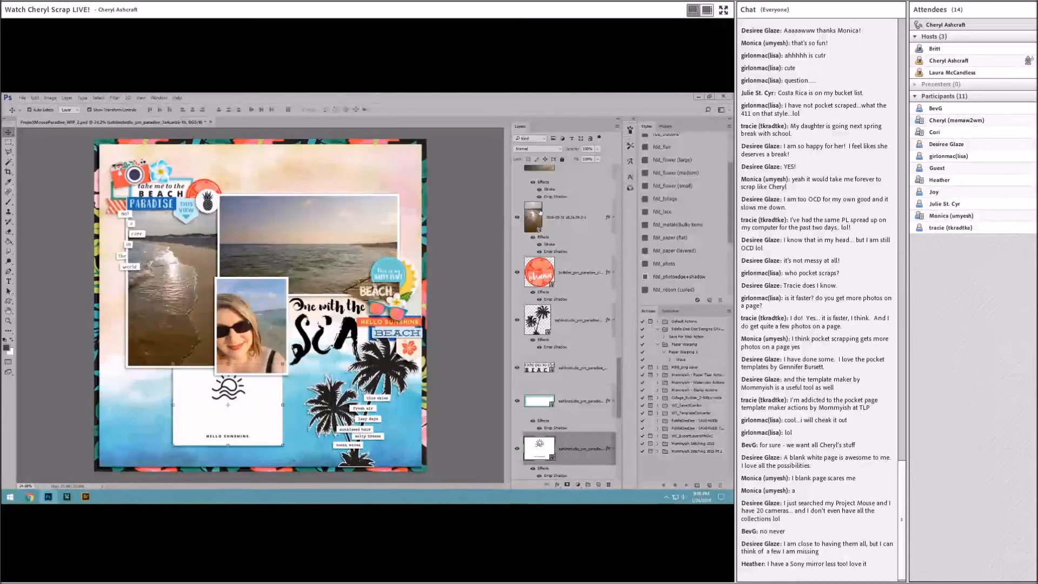
Clear the HELLO SUNSHINE card's layer style and blend the card into the background paper with Multiply
{"action": "left_click", "coordinate": [557, 149]}
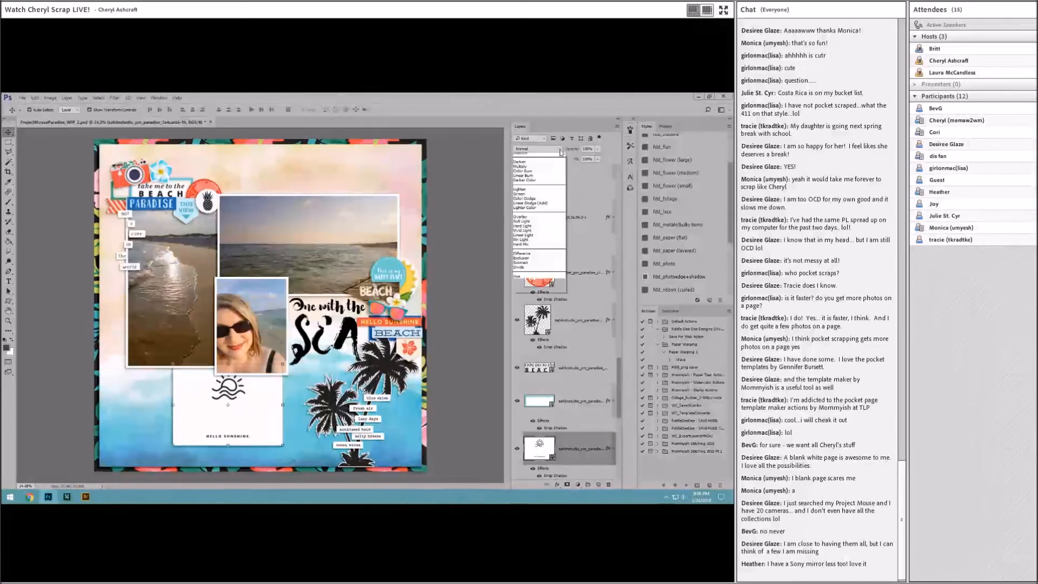
{"action": "left_click", "coordinate": [522, 174]}
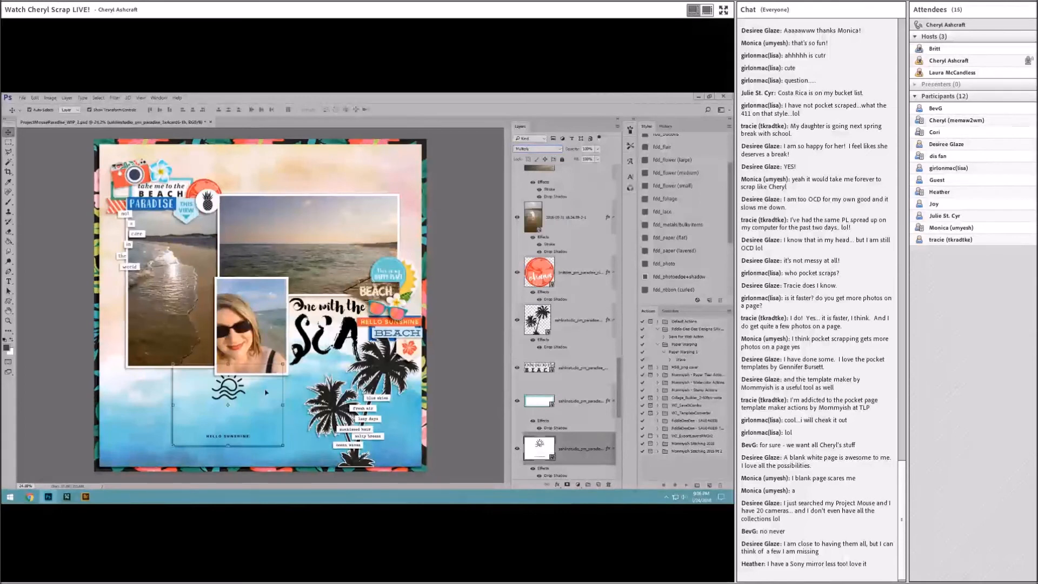
{"action": "left_click_drag", "start_coordinate": [266, 392], "coordinate": [260, 390]}
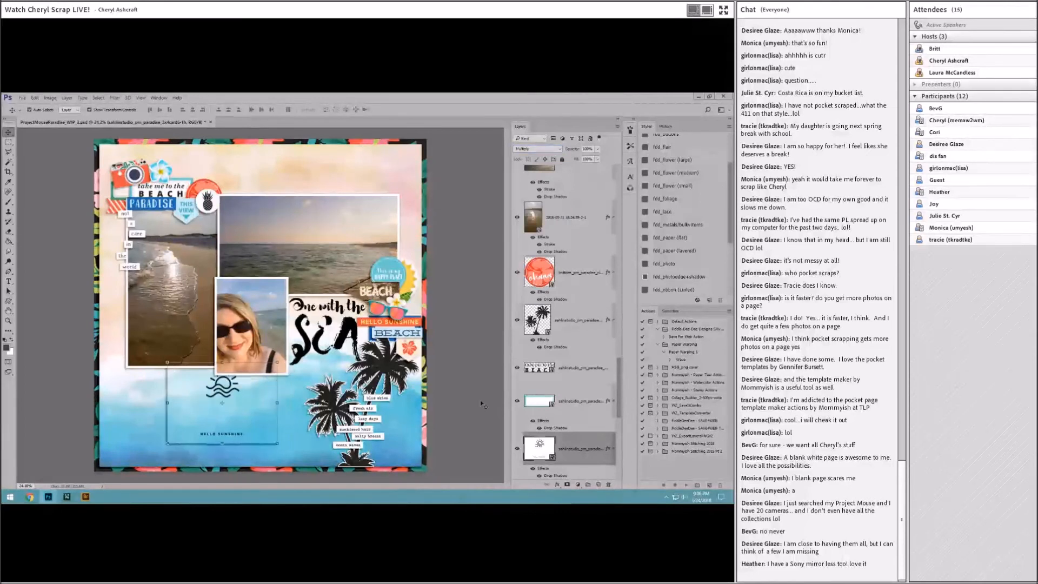
{"action": "right_click", "coordinate": [583, 450]}
{"action": "left_click", "coordinate": [632, 349]}
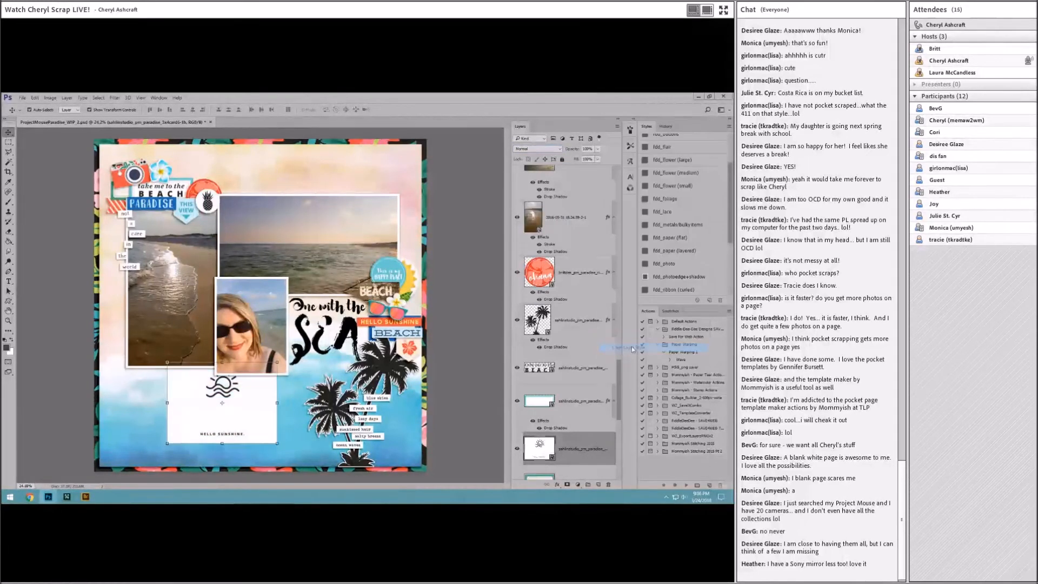
{"action": "left_click", "coordinate": [556, 149]}
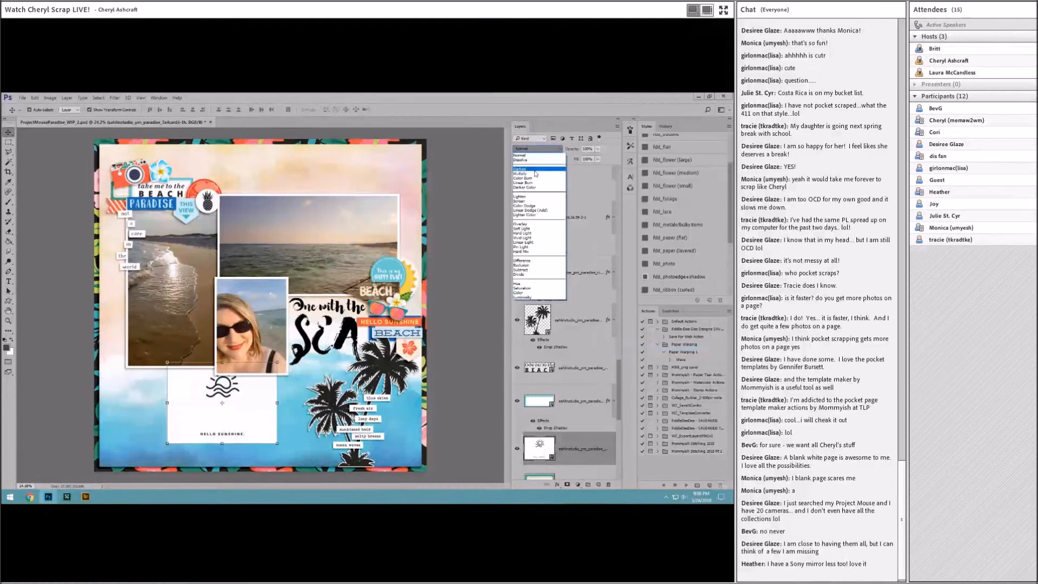
{"action": "left_click", "coordinate": [531, 175]}
{"action": "left_click", "coordinate": [475, 276]}
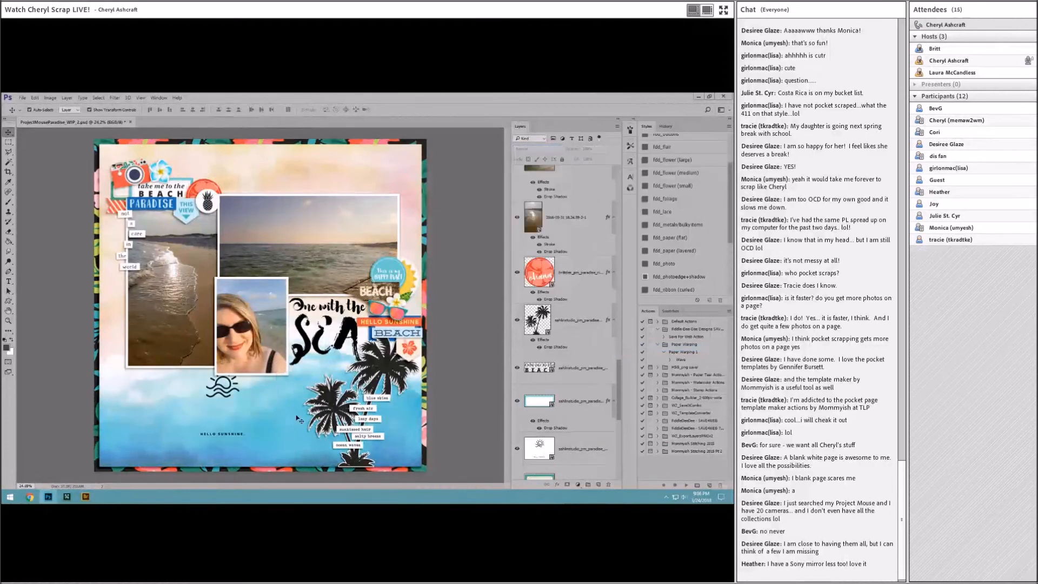
Try the blended sun card beside the palm trees, then move it behind the upper-left cluster so the sun peeks out above PARADISE
{"action": "left_click_drag", "start_coordinate": [244, 414], "coordinate": [419, 433]}
{"action": "left_click_drag", "start_coordinate": [405, 389], "coordinate": [405, 394]}
{"action": "left_click_drag", "start_coordinate": [398, 412], "coordinate": [398, 412]}
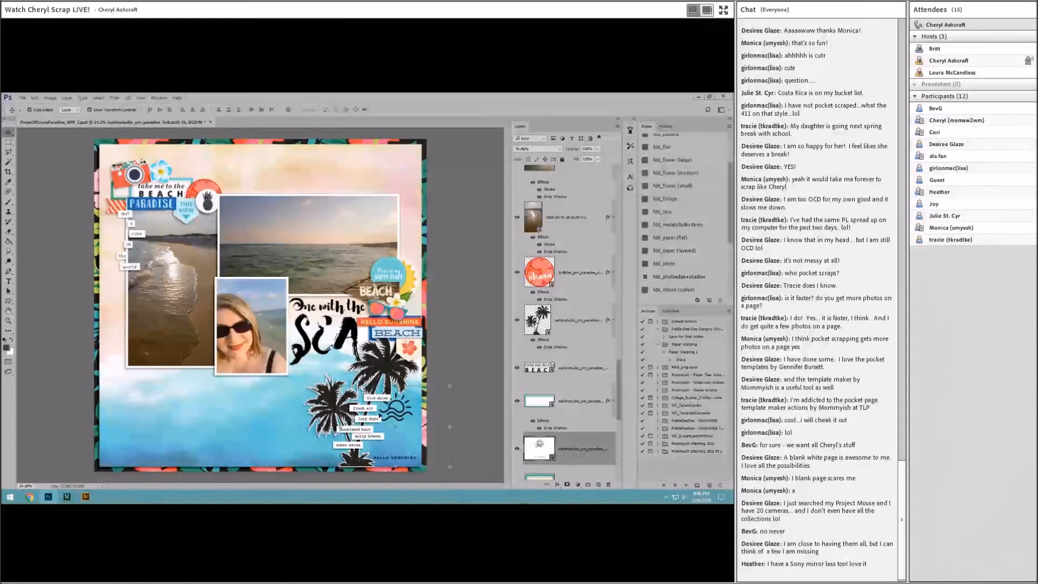
{"action": "left_click_drag", "start_coordinate": [395, 427], "coordinate": [193, 174]}
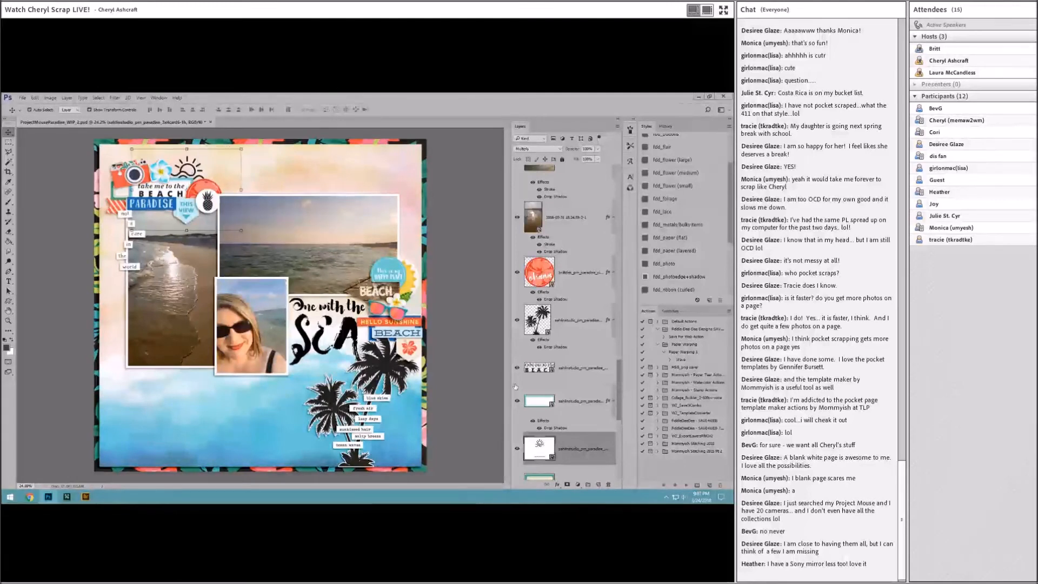
Duplicate the sun card, clear the copy's layer style and position the white copy beneath the selfie photo
{"action": "scroll", "coordinate": [515, 387], "scroll_direction": "down", "scroll_amount": 3}
{"action": "key", "text": "ctrl+j"}
{"action": "left_click_drag", "start_coordinate": [186, 189], "coordinate": [191, 403]}
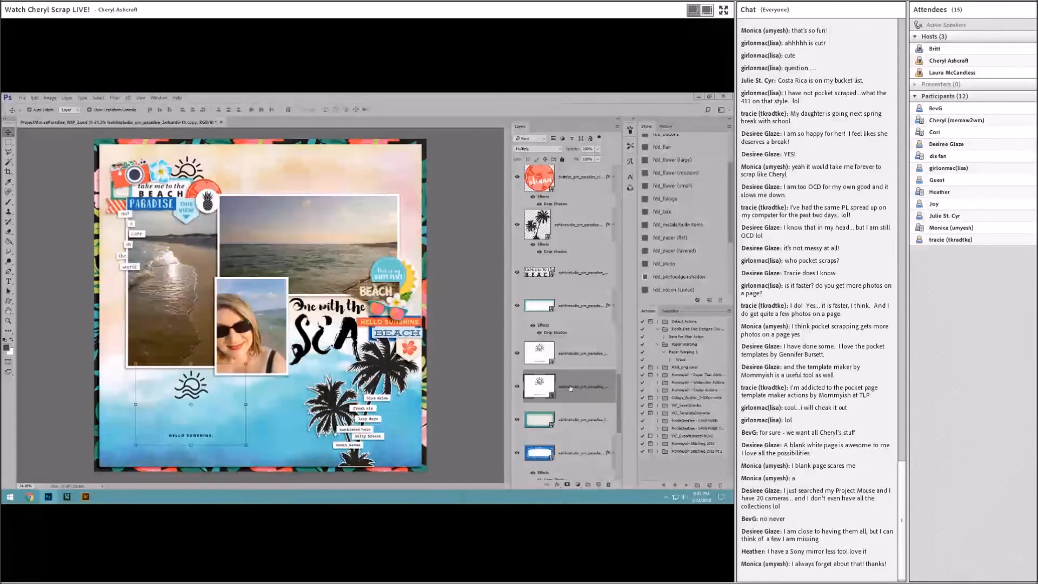
{"action": "right_click", "coordinate": [570, 388]}
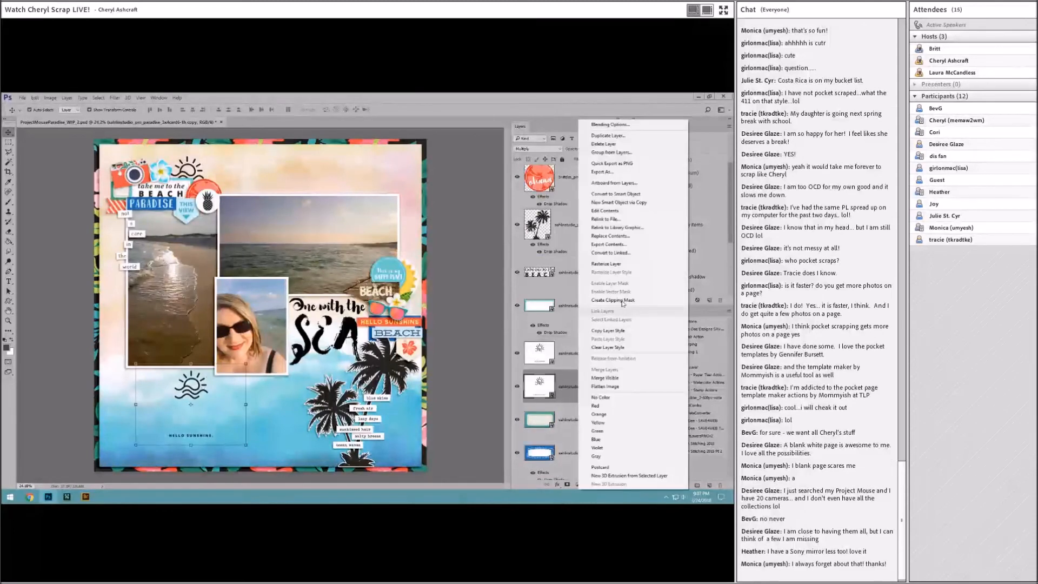
{"action": "left_click", "coordinate": [611, 347]}
{"action": "left_click_drag", "start_coordinate": [213, 402], "coordinate": [268, 413]}
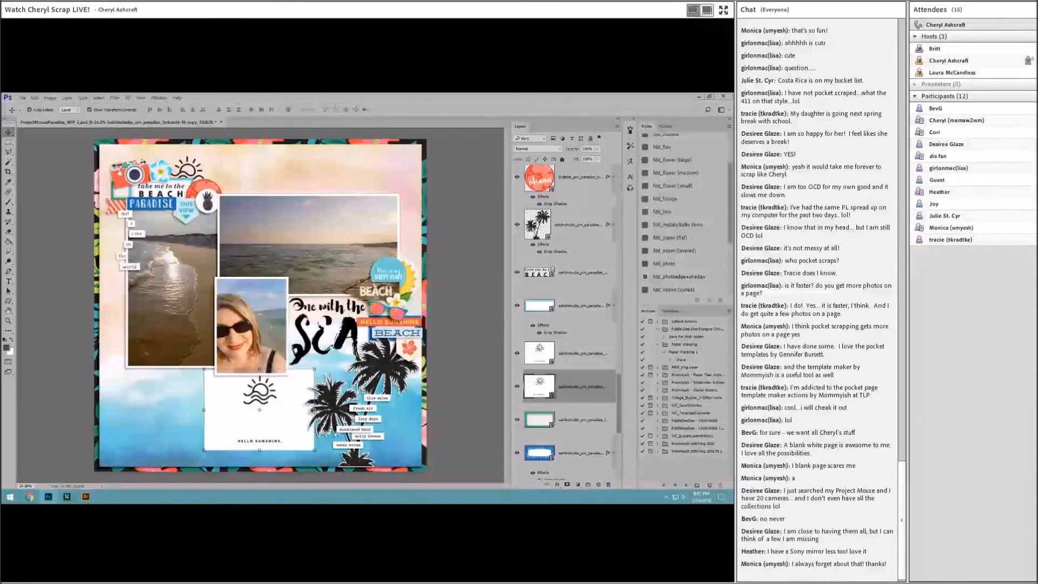
Browse the 3x4 cards in Bridge and place the vertical light-blue beach vibes palm card at the page's upper edge
{"action": "key", "text": "alt+Tab"}
{"action": "scroll", "coordinate": [385, 316], "scroll_direction": "up", "scroll_amount": 2}
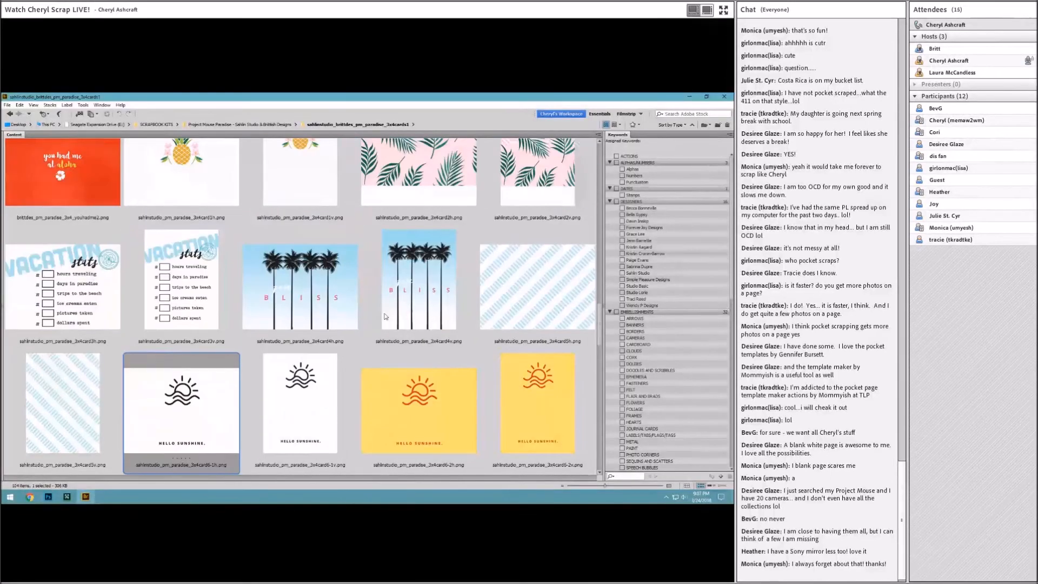
{"action": "scroll", "coordinate": [385, 316], "scroll_direction": "up", "scroll_amount": 5}
{"action": "scroll", "coordinate": [406, 341], "scroll_direction": "up", "scroll_amount": 2}
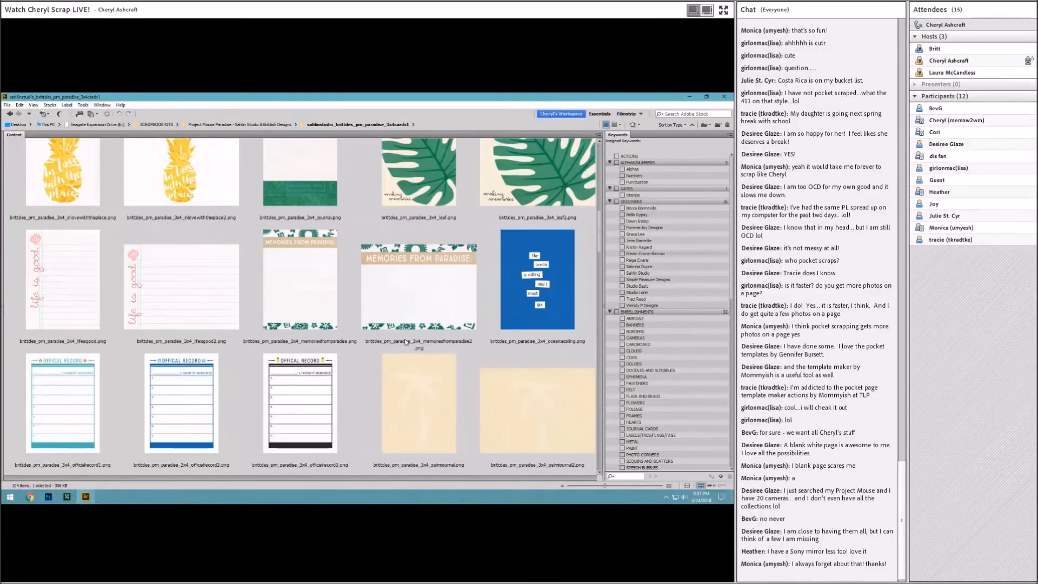
{"action": "scroll", "coordinate": [404, 342], "scroll_direction": "up", "scroll_amount": 2}
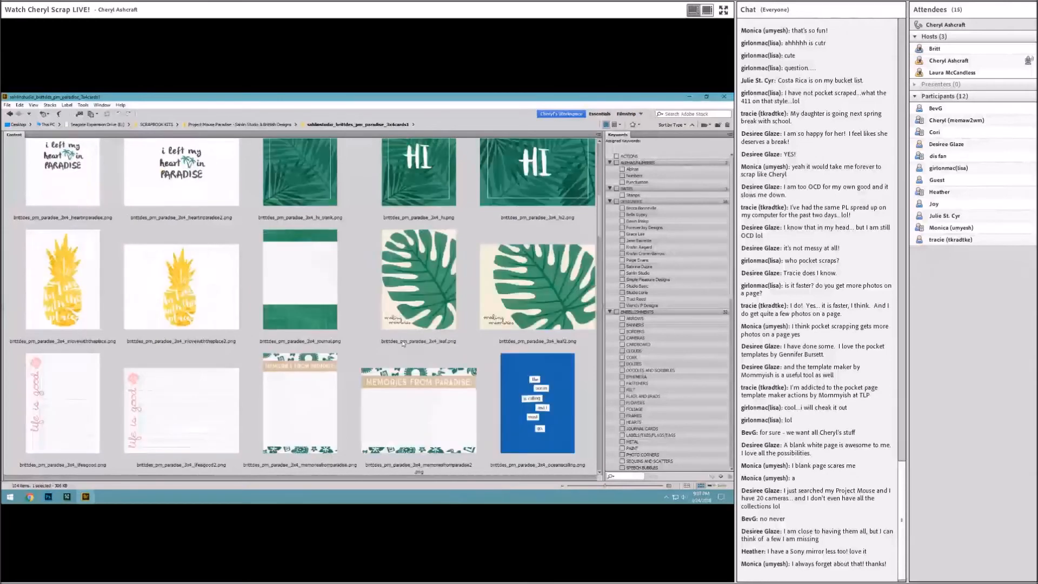
{"action": "scroll", "coordinate": [403, 343], "scroll_direction": "up", "scroll_amount": 4}
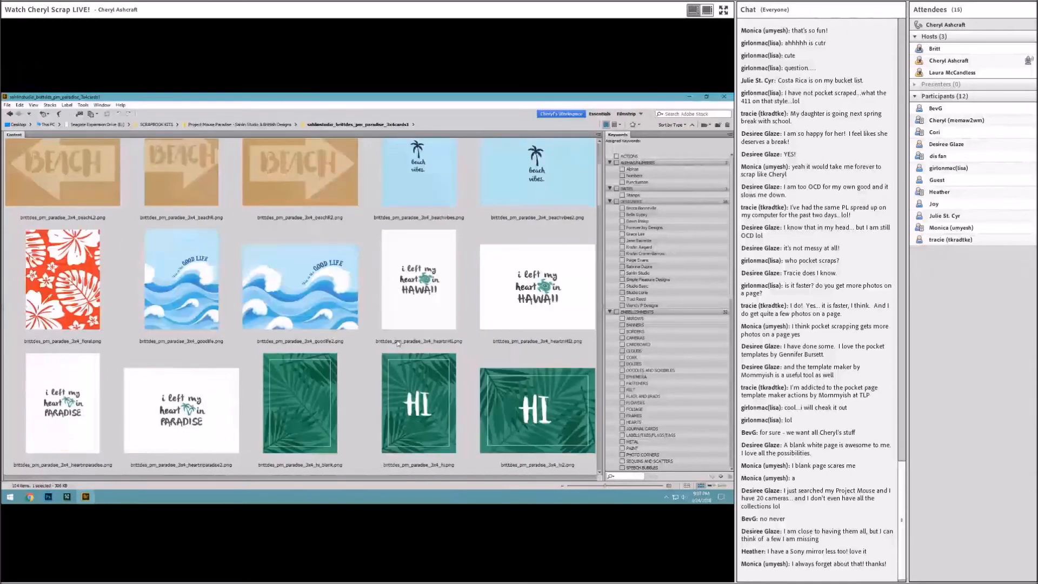
{"action": "scroll", "coordinate": [398, 342], "scroll_direction": "up", "scroll_amount": 2}
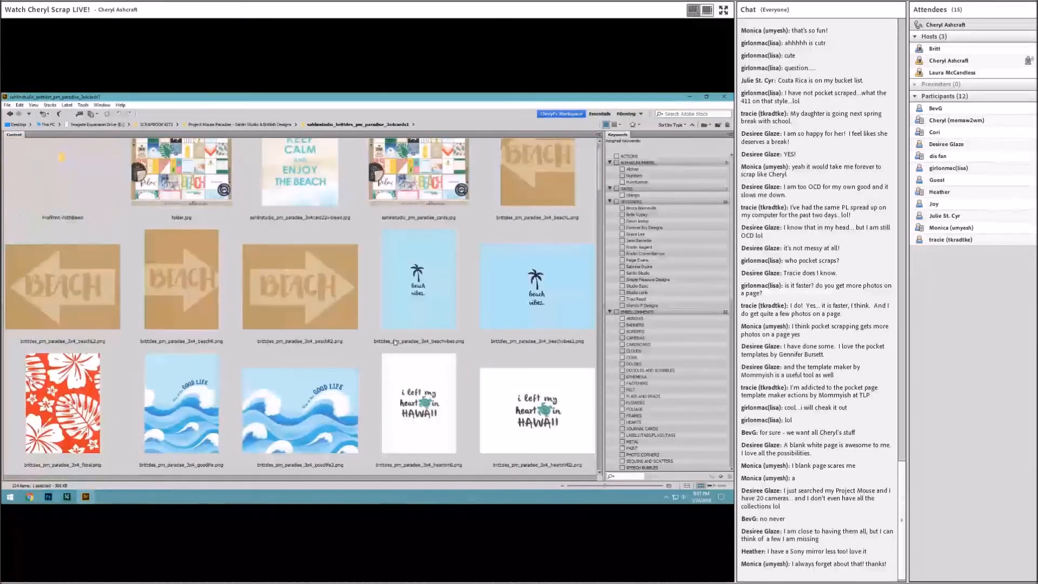
{"action": "left_click", "coordinate": [405, 301]}
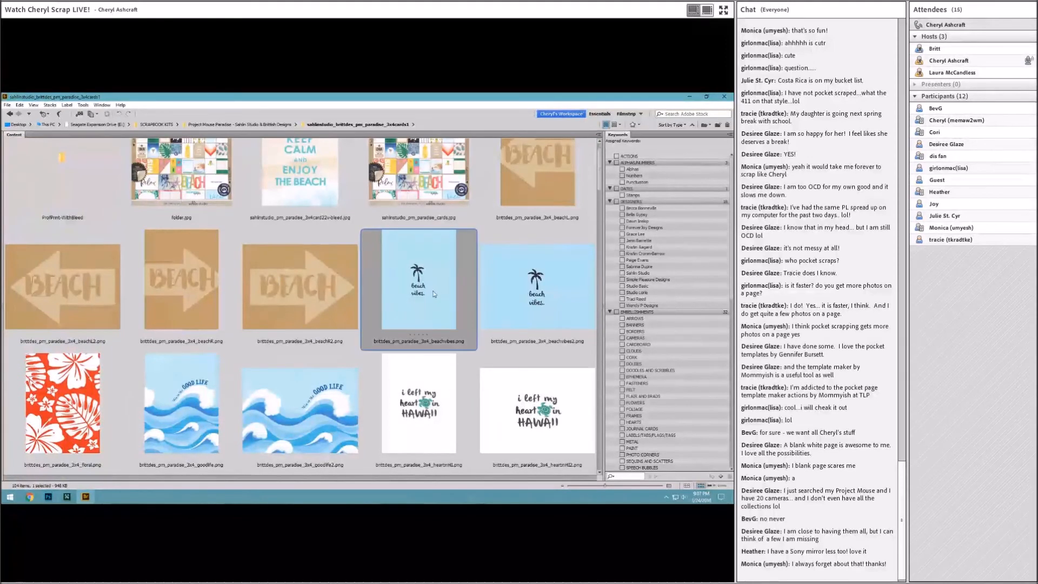
{"action": "left_click_drag", "start_coordinate": [433, 294], "coordinate": [249, 147]}
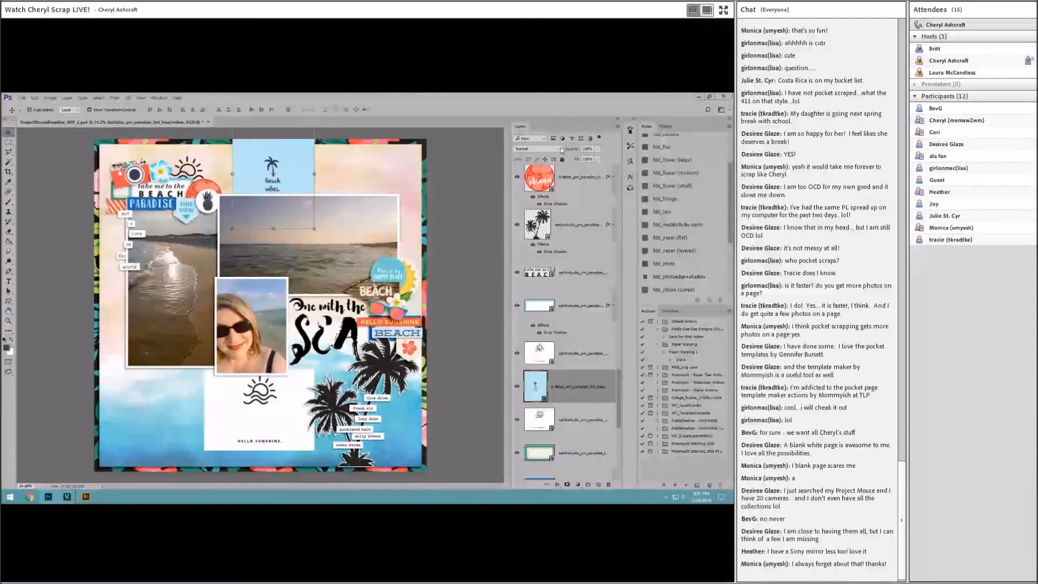
Try blending the beach vibes card into the background paper with Multiply and Color Burn
{"action": "left_click", "coordinate": [540, 149]}
{"action": "left_click", "coordinate": [538, 174]}
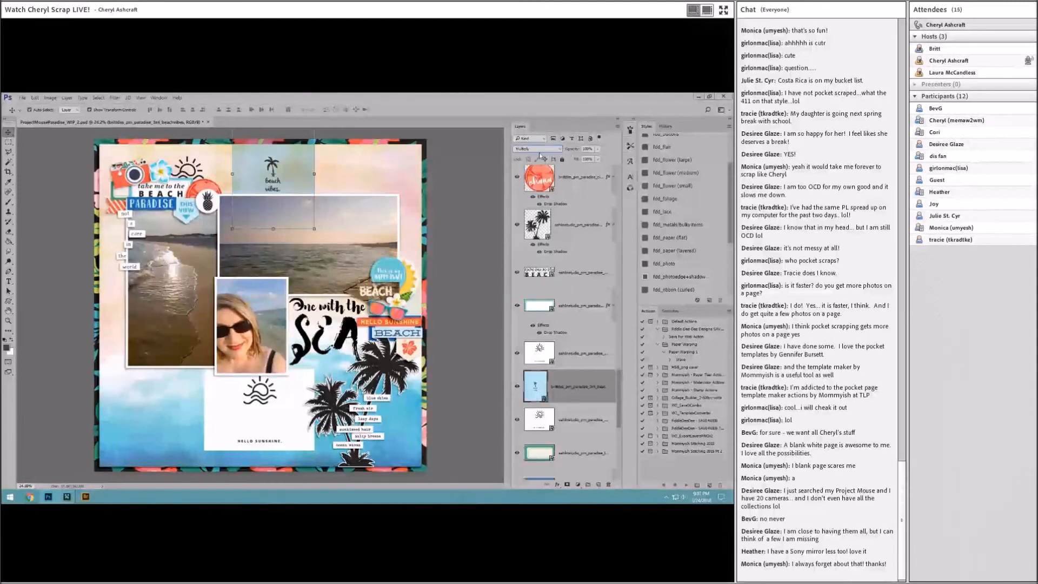
{"action": "scroll", "coordinate": [540, 151], "scroll_direction": "down", "scroll_amount": 1}
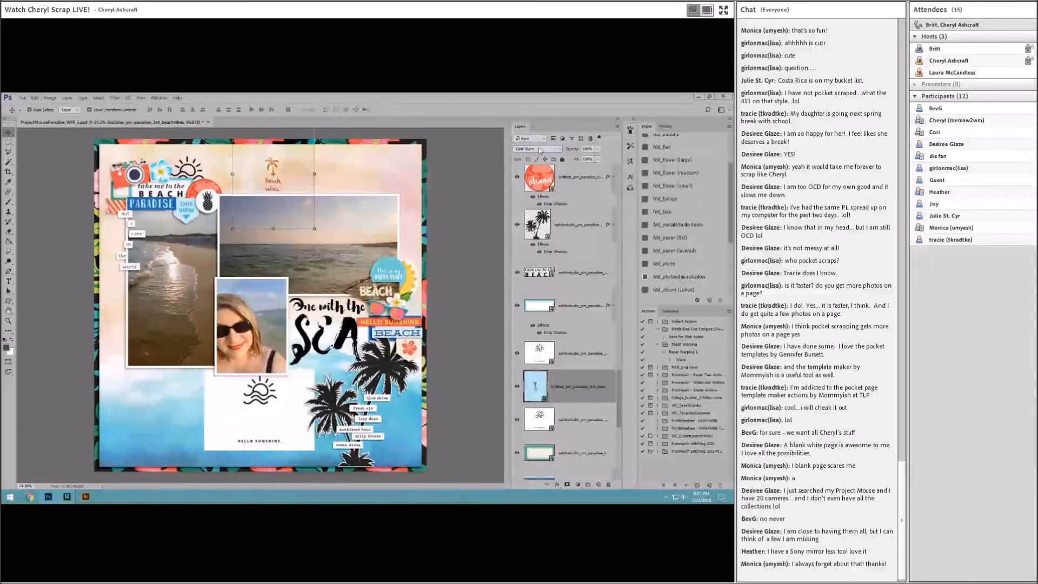
{"action": "left_click", "coordinate": [482, 159]}
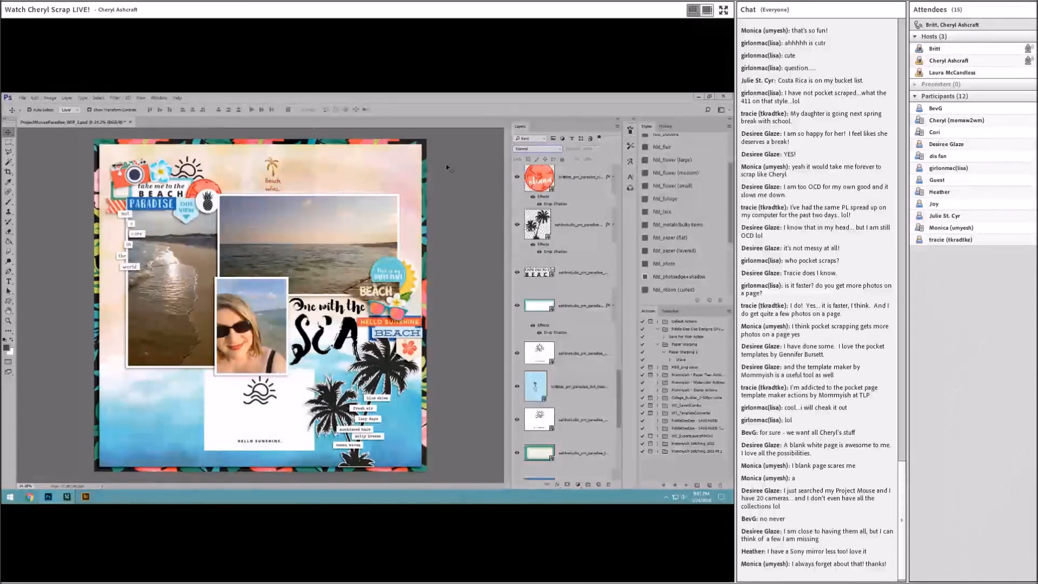
Try the beach vibes card over the white sun card beneath the selfie photo, then delete the beach vibes layer
{"action": "left_click", "coordinate": [274, 175]}
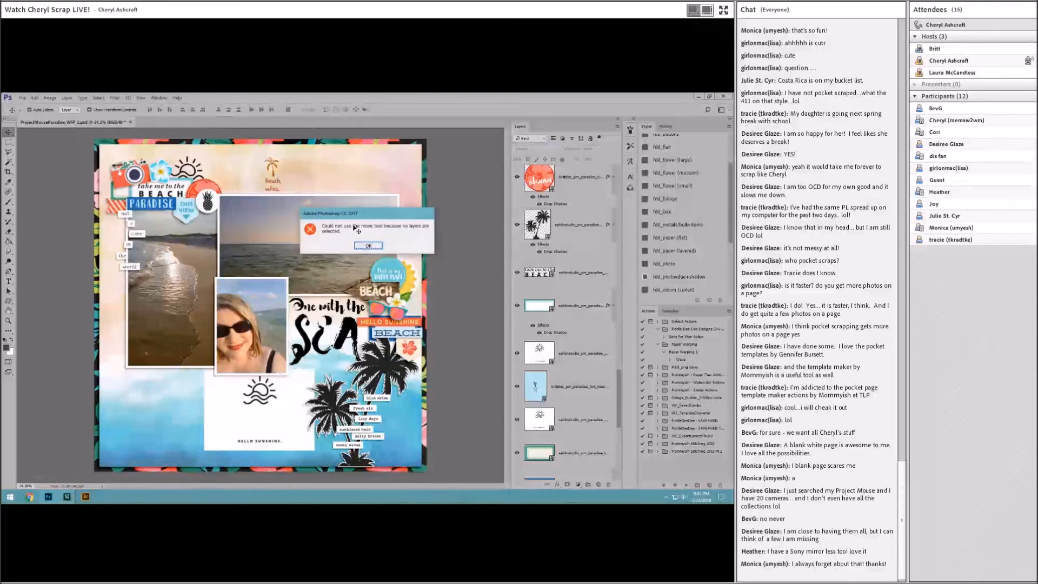
{"action": "key", "text": "Return"}
{"action": "left_click_drag", "start_coordinate": [279, 170], "coordinate": [280, 413]}
{"action": "left_click_drag", "start_coordinate": [554, 388], "coordinate": [552, 343]}
{"action": "left_click_drag", "start_coordinate": [290, 415], "coordinate": [283, 400]}
{"action": "right_click", "coordinate": [563, 334]}
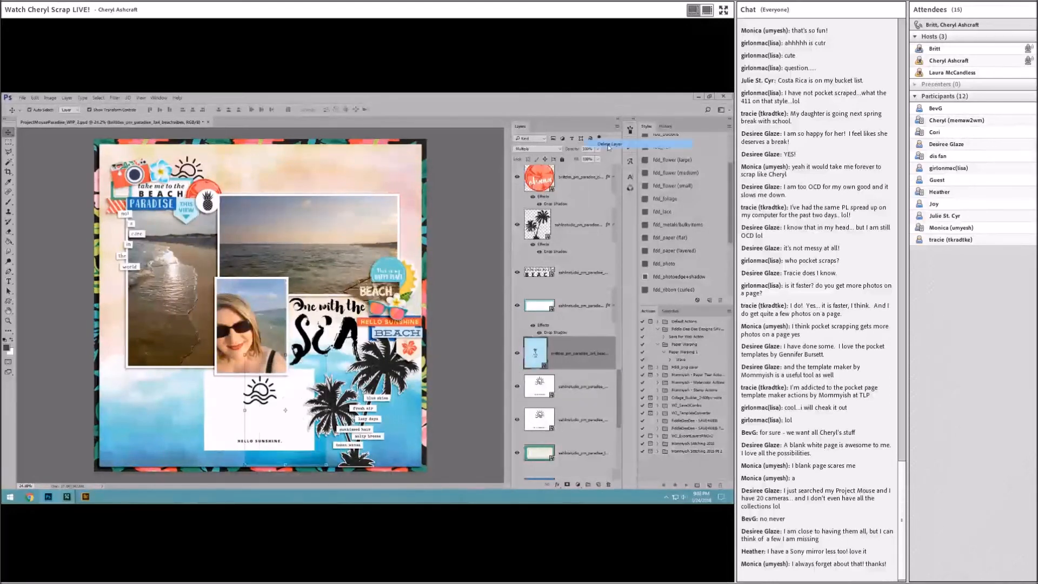
{"action": "left_click", "coordinate": [609, 145]}
Apply the paper (flat) shadow style to the white sun card copy and position it beneath the tall beach photo
{"action": "left_click", "coordinate": [586, 380]}
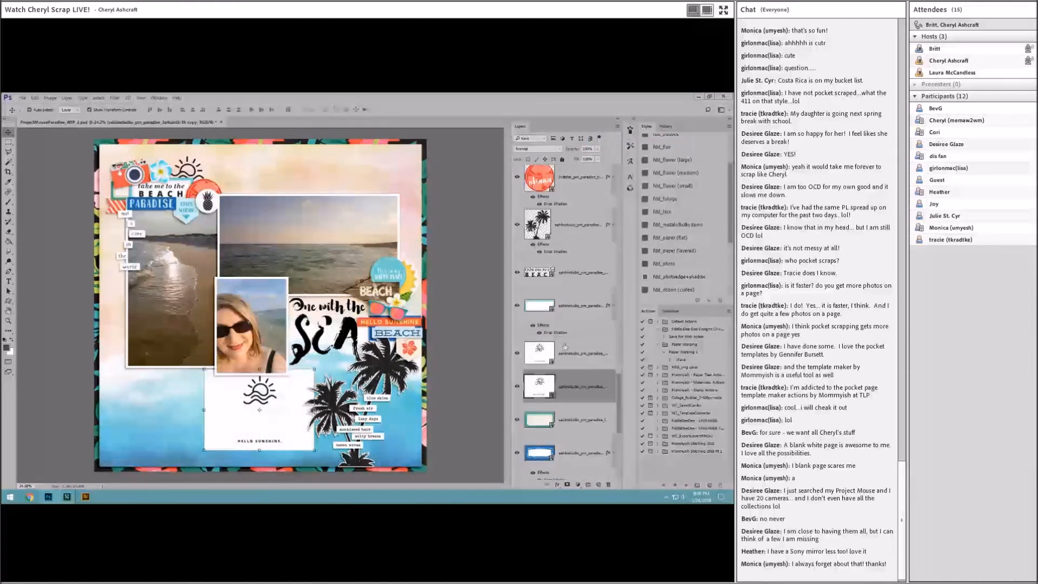
{"action": "left_click", "coordinate": [675, 239]}
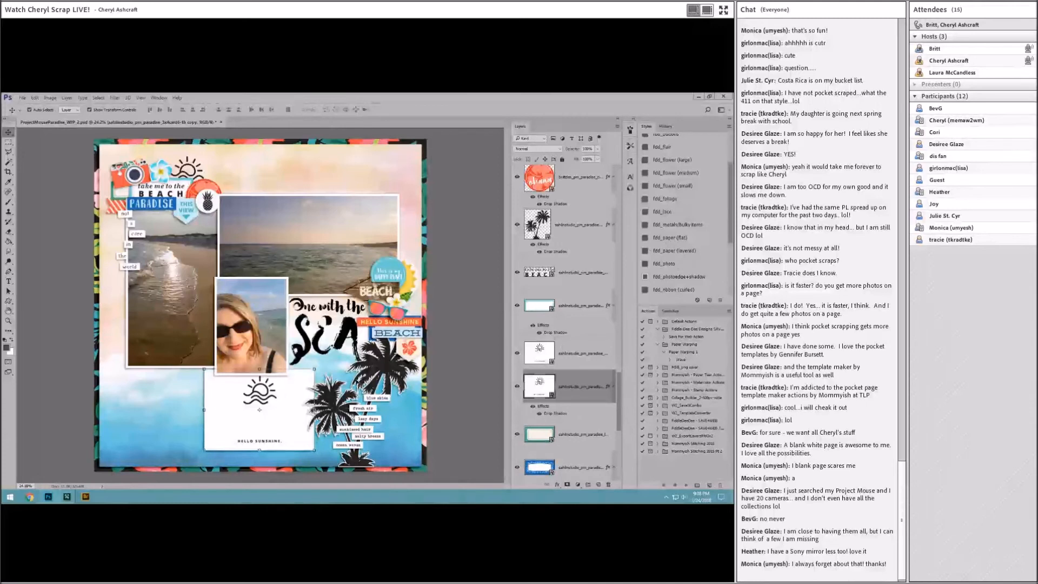
{"action": "left_click_drag", "start_coordinate": [288, 384], "coordinate": [237, 367]}
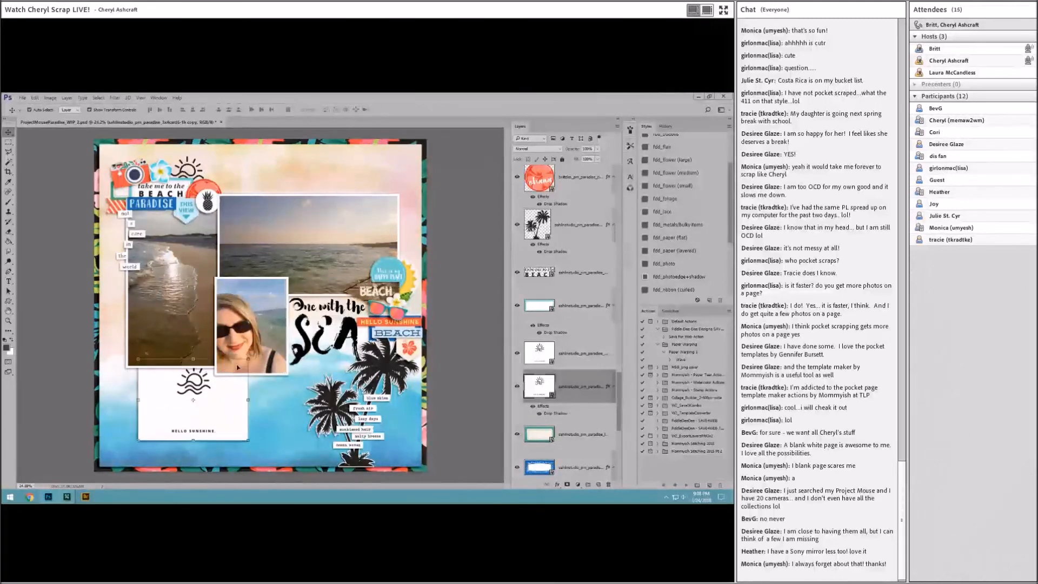
{"action": "key", "text": "ctrl+t"}
{"action": "mouse_move", "coordinate": [240, 391]}
{"action": "left_mouse_down"}
{"action": "mouse_move", "coordinate": [235, 401]}
{"action": "mouse_move", "coordinate": [282, 331]}
{"action": "mouse_move", "coordinate": [311, 211]}
{"action": "mouse_move", "coordinate": [300, 181]}
{"action": "mouse_move", "coordinate": [299, 275]}
{"action": "mouse_move", "coordinate": [230, 383]}
{"action": "left_mouse_up"}
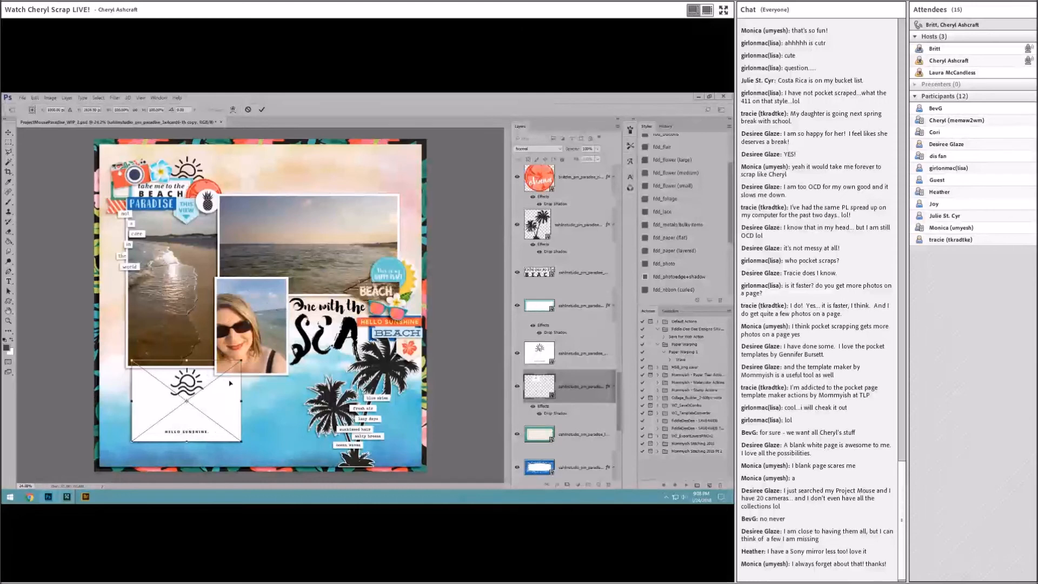
{"action": "left_click", "coordinate": [262, 109]}
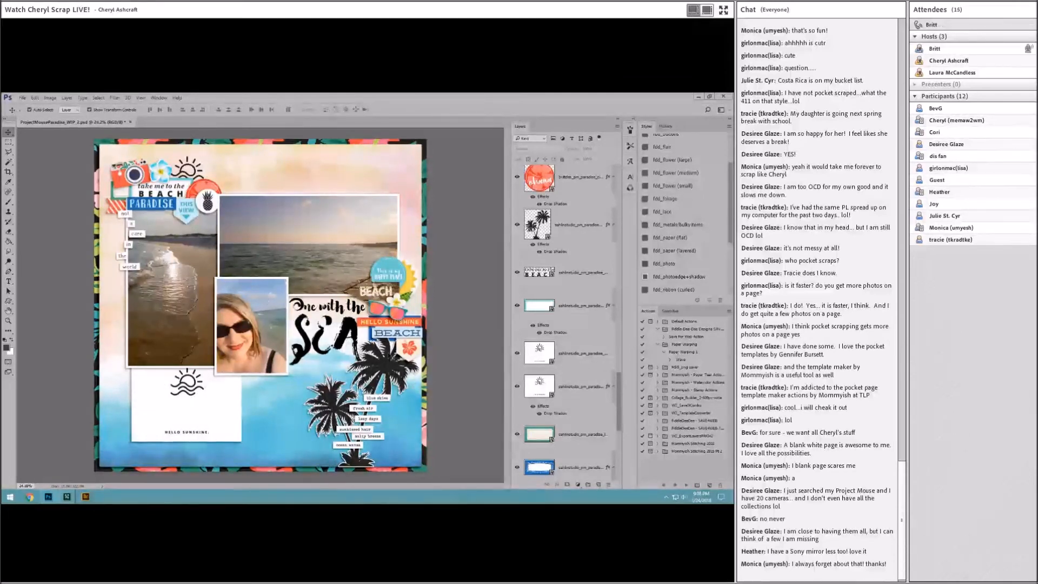
{"action": "left_click", "coordinate": [581, 224]}
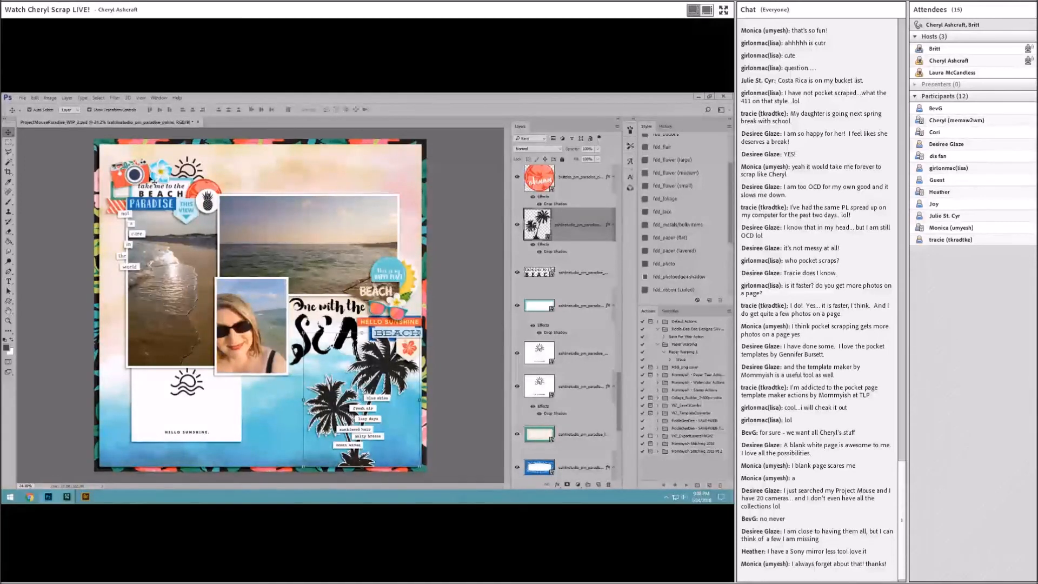
{"action": "left_click", "coordinate": [466, 197]}
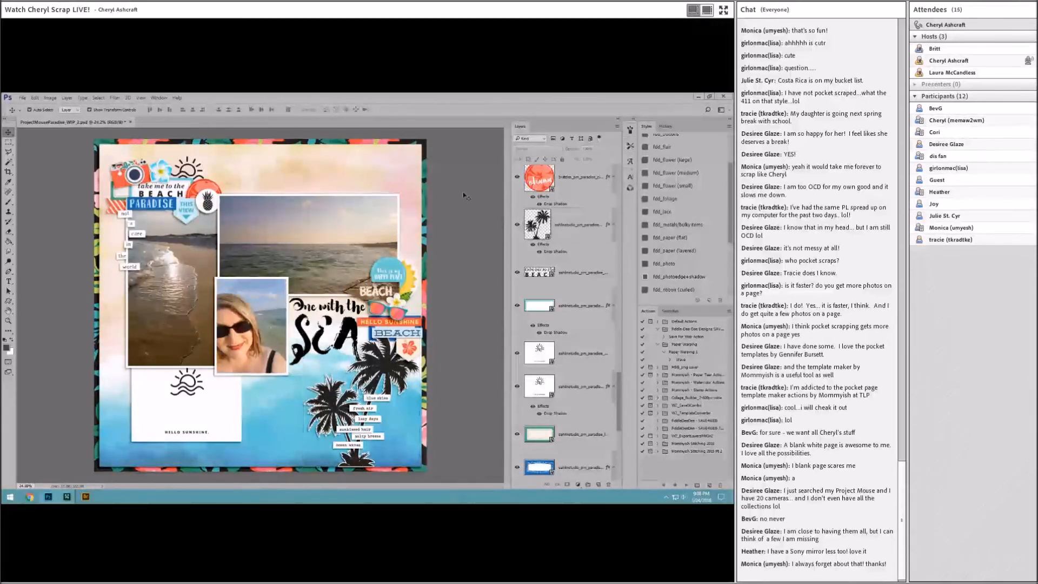
{"action": "left_click", "coordinate": [379, 169]}
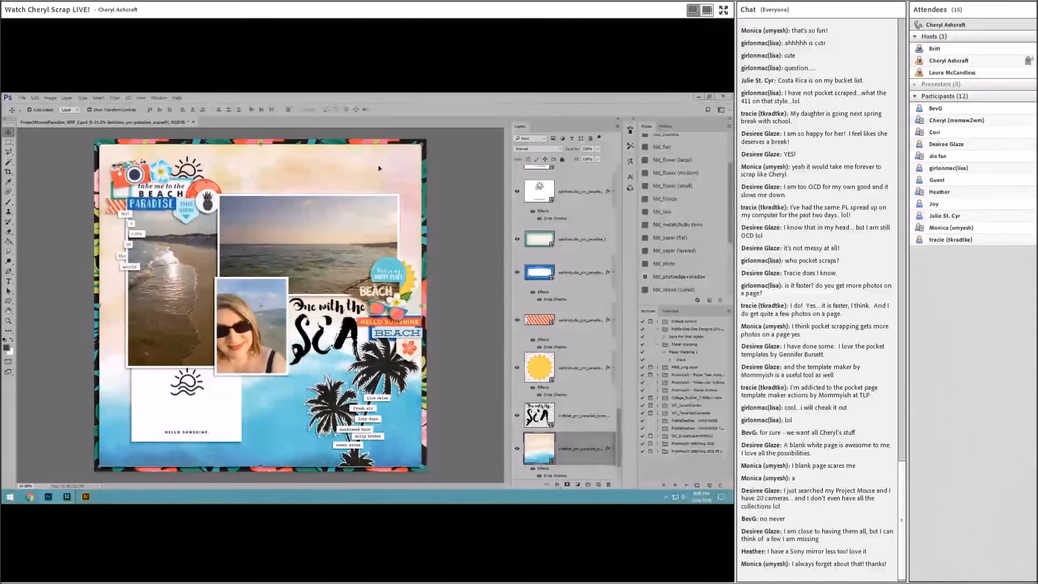
{"action": "left_click", "coordinate": [378, 397]}
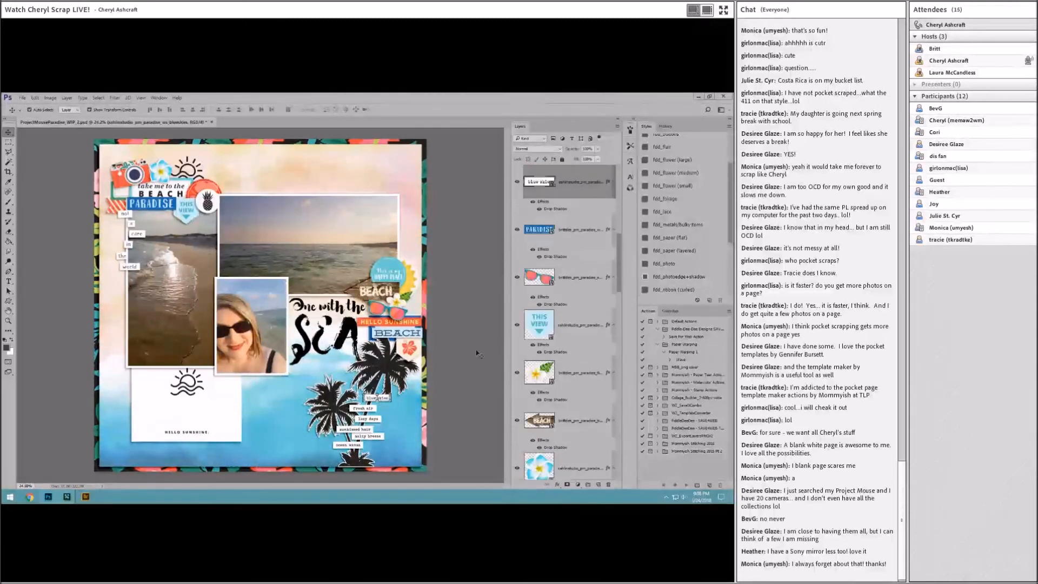
{"action": "left_click", "coordinate": [453, 291]}
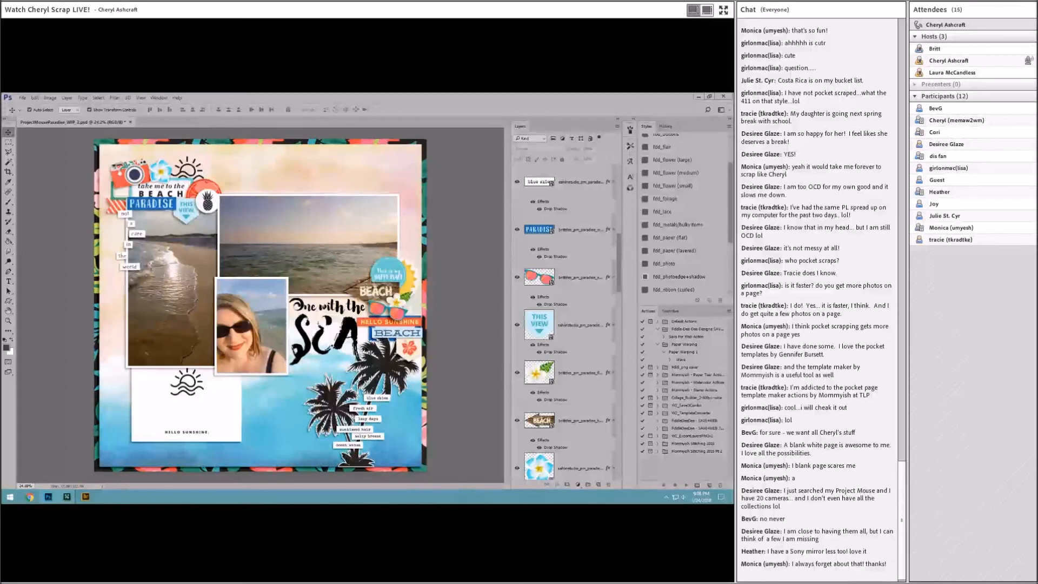
{"action": "left_click", "coordinate": [367, 350]}
{"action": "left_click", "coordinate": [372, 363]}
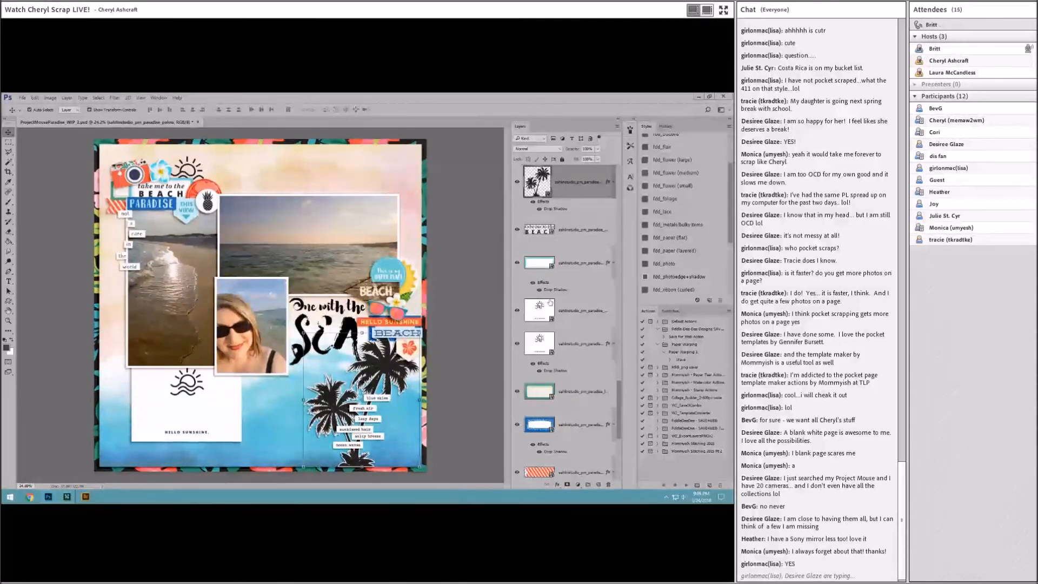
{"action": "left_click", "coordinate": [434, 280]}
Move the white HELLO SUNSHINE card beside the selfie photo, tucked under the ocean photo and the sunshine cluster
{"action": "left_click_drag", "start_coordinate": [207, 388], "coordinate": [347, 326]}
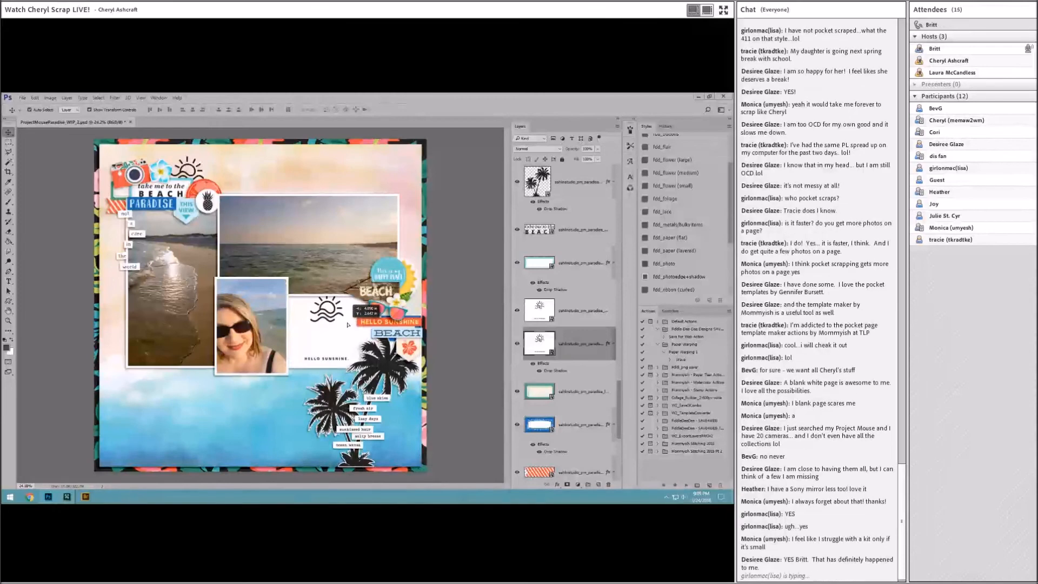
{"action": "left_click_drag", "start_coordinate": [347, 326], "coordinate": [348, 328]}
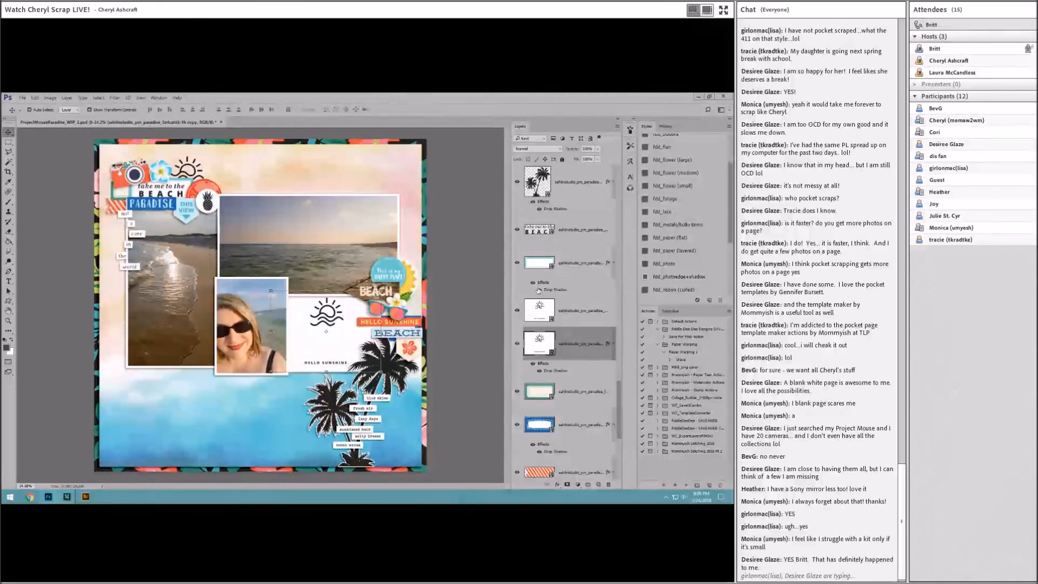
{"action": "left_click_drag", "start_coordinate": [333, 340], "coordinate": [332, 340]}
{"action": "left_click", "coordinate": [456, 266]}
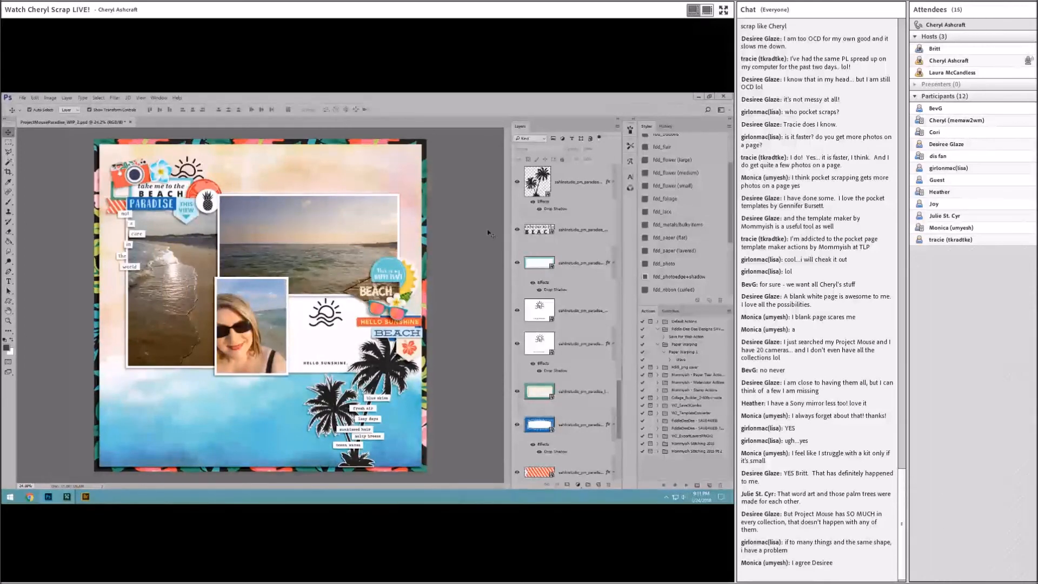
Hide and show the white sun card to compare the area with and without it over the word art
{"action": "left_click", "coordinate": [347, 345]}
{"action": "scroll", "coordinate": [594, 427], "scroll_direction": "down", "scroll_amount": 3}
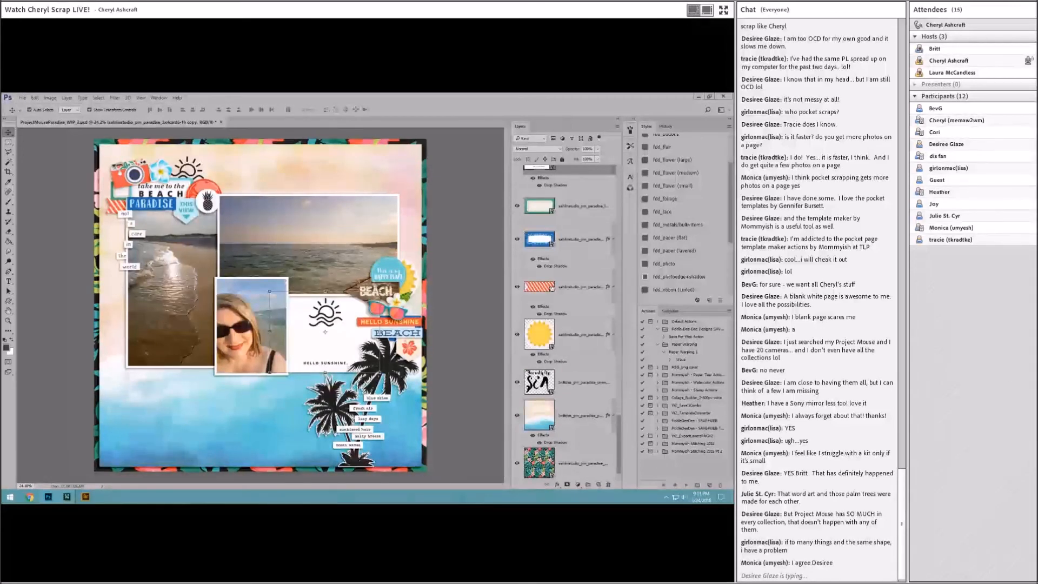
{"action": "scroll", "coordinate": [551, 286], "scroll_direction": "up", "scroll_amount": 3}
{"action": "left_click", "coordinate": [516, 253]}
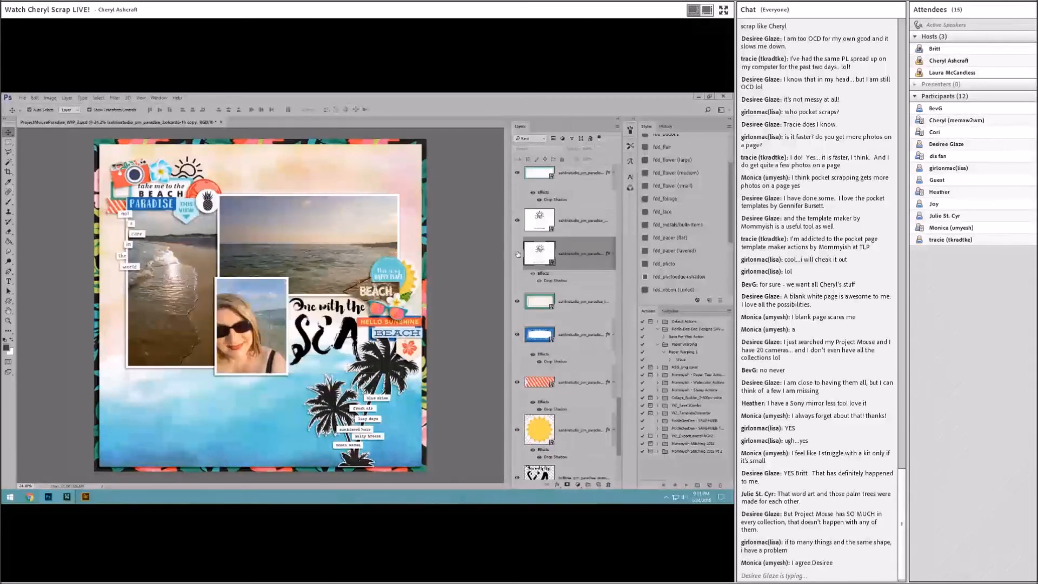
{"action": "left_click", "coordinate": [517, 253]}
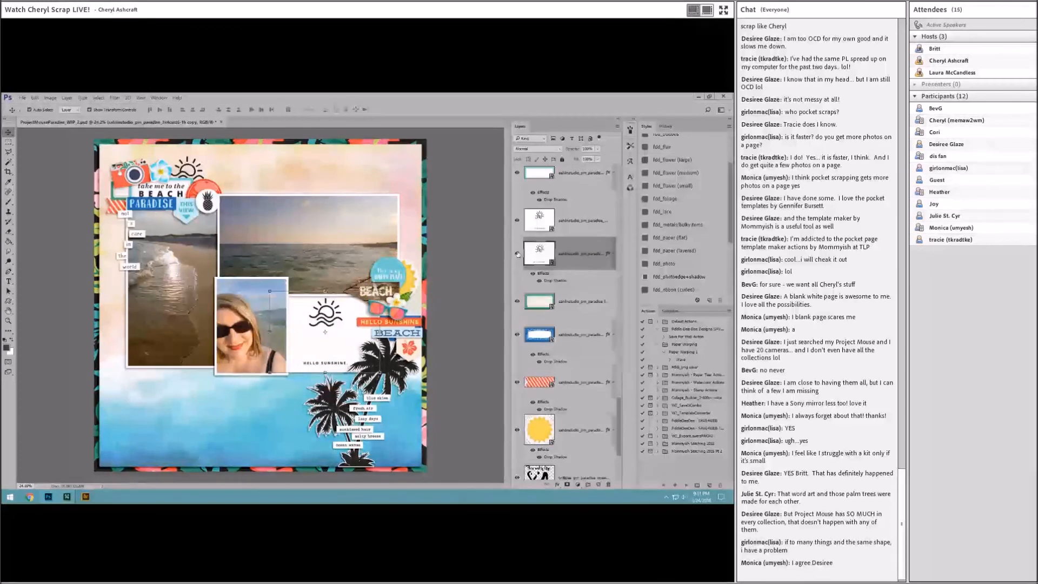
Move the One with the Sea word art onto the ocean photo and raise its layer above that photo
{"action": "scroll", "coordinate": [569, 419], "scroll_direction": "down", "scroll_amount": 3}
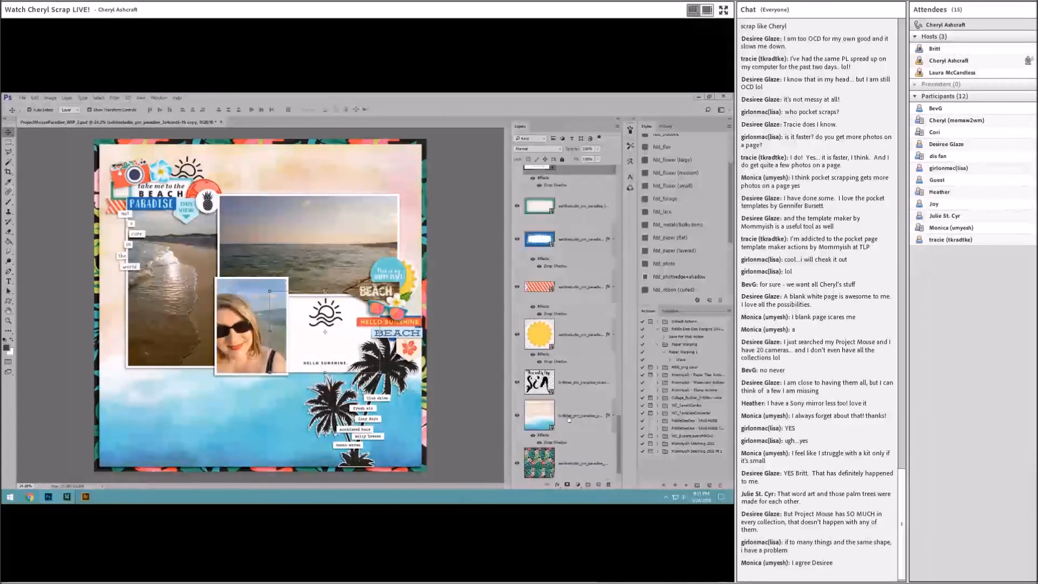
{"action": "left_click", "coordinate": [312, 333]}
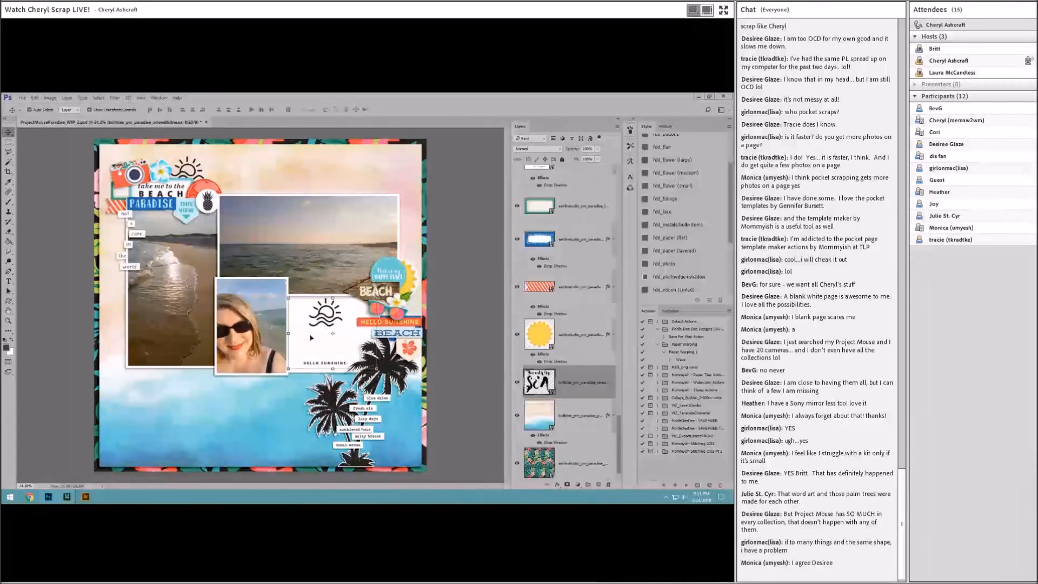
{"action": "left_click_drag", "start_coordinate": [312, 333], "coordinate": [274, 235]}
{"action": "left_click_drag", "start_coordinate": [539, 381], "coordinate": [578, 214]}
{"action": "scroll", "coordinate": [595, 352], "scroll_direction": "up", "scroll_amount": 3}
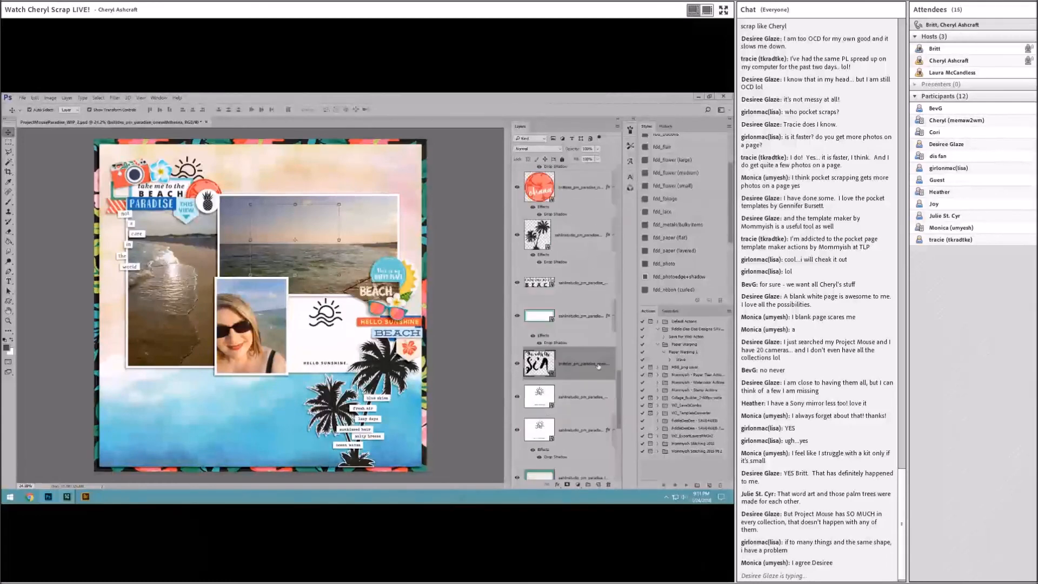
{"action": "left_click_drag", "start_coordinate": [598, 367], "coordinate": [560, 212]}
{"action": "left_click_drag", "start_coordinate": [294, 238], "coordinate": [313, 243]}
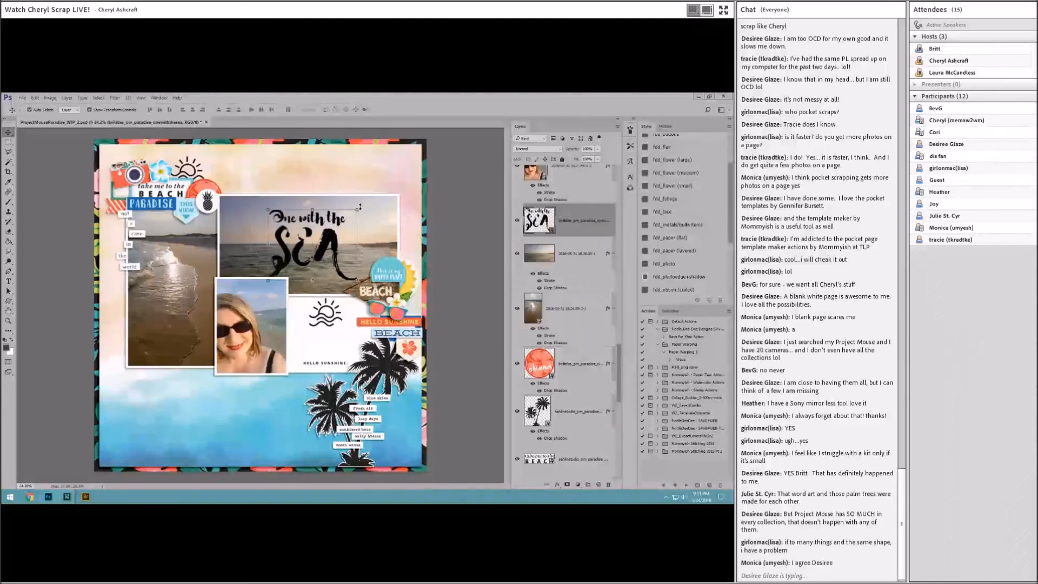
Enlarge the One with the Sea word art slightly and reposition it within the ocean photo
{"action": "left_click_drag", "start_coordinate": [360, 207], "coordinate": [386, 199]}
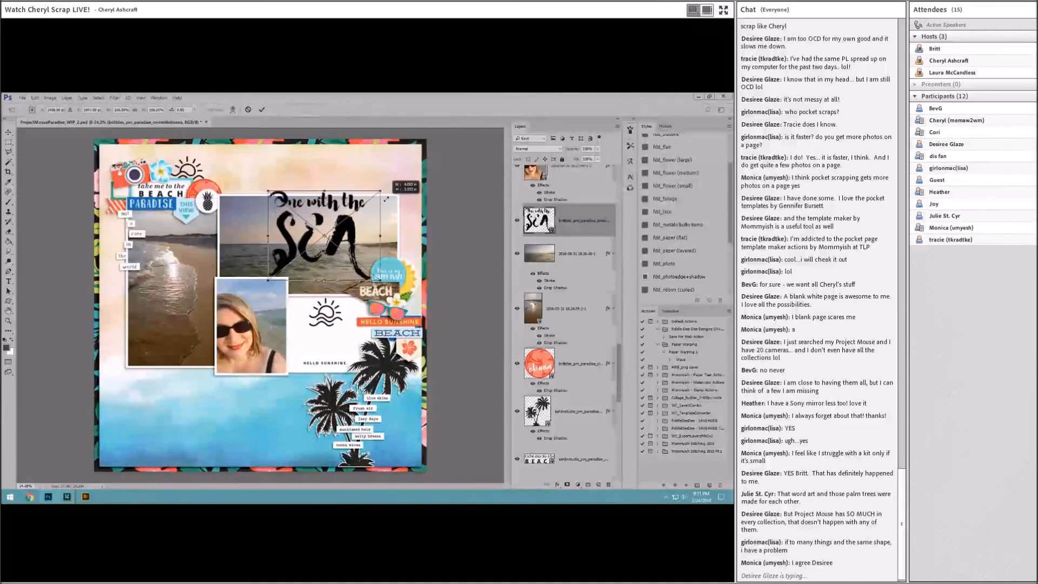
{"action": "left_click_drag", "start_coordinate": [348, 229], "coordinate": [339, 242]}
{"action": "left_click", "coordinate": [262, 110]}
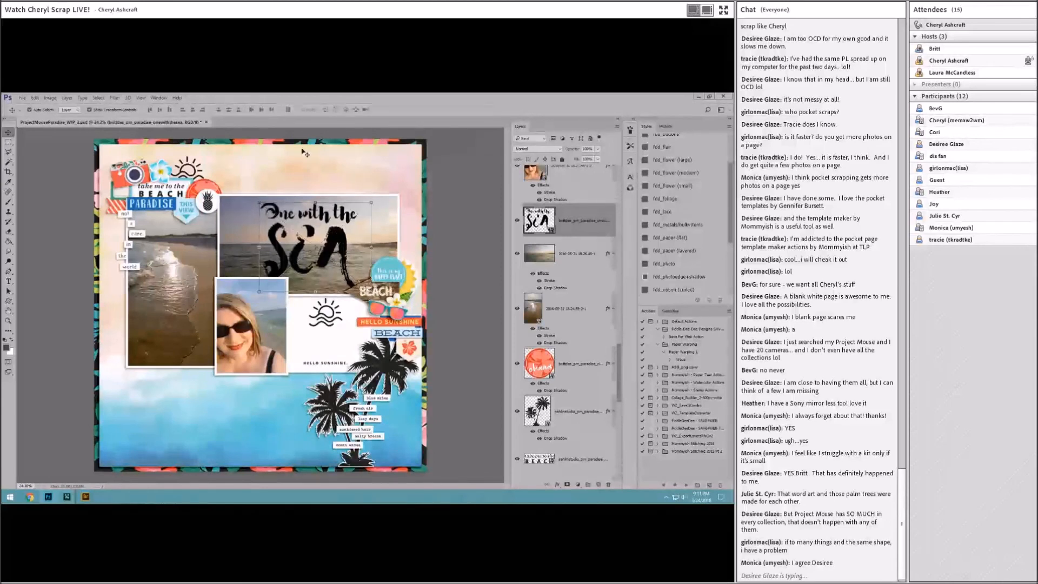
Nudge the One with the Sea word art on the ocean photo, compare its blend modes, and set it to Soft Light
{"action": "left_click_drag", "start_coordinate": [342, 238], "coordinate": [337, 234]}
{"action": "left_click", "coordinate": [556, 150]}
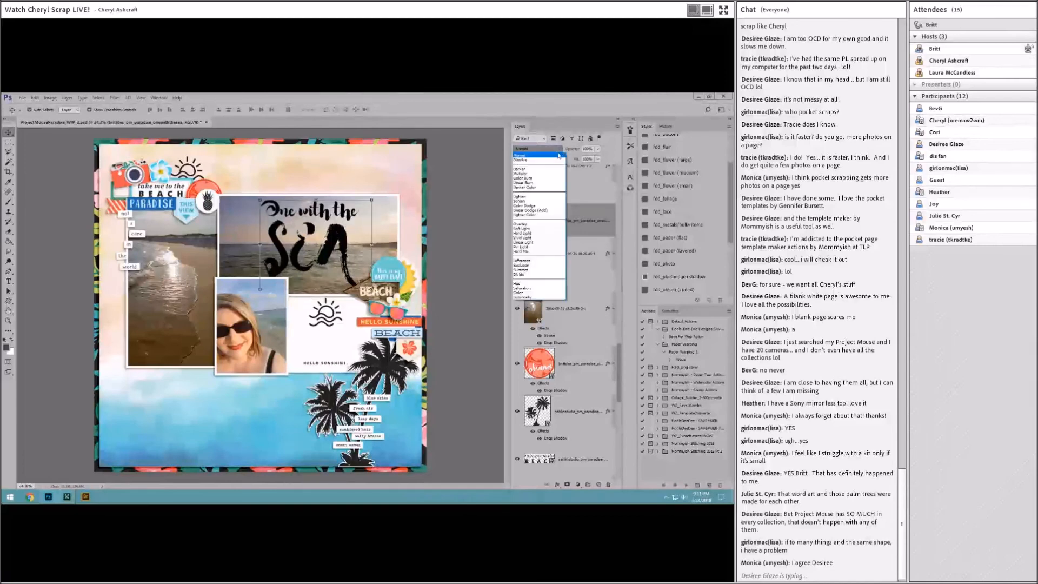
{"action": "left_click", "coordinate": [532, 174]}
{"action": "scroll", "coordinate": [530, 149], "scroll_direction": "down", "scroll_amount": 2}
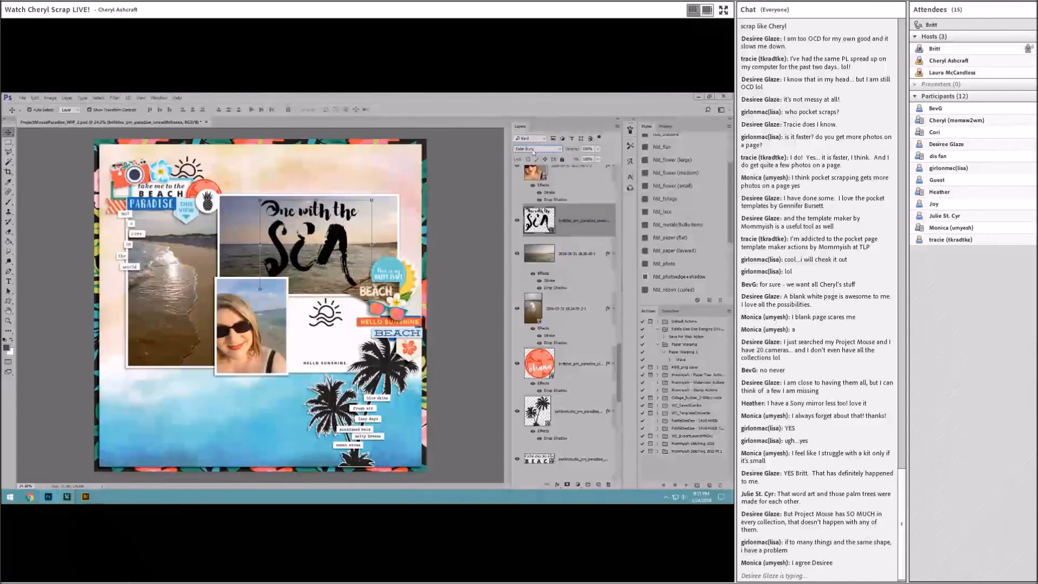
{"action": "scroll", "coordinate": [530, 149], "scroll_direction": "down", "scroll_amount": 3}
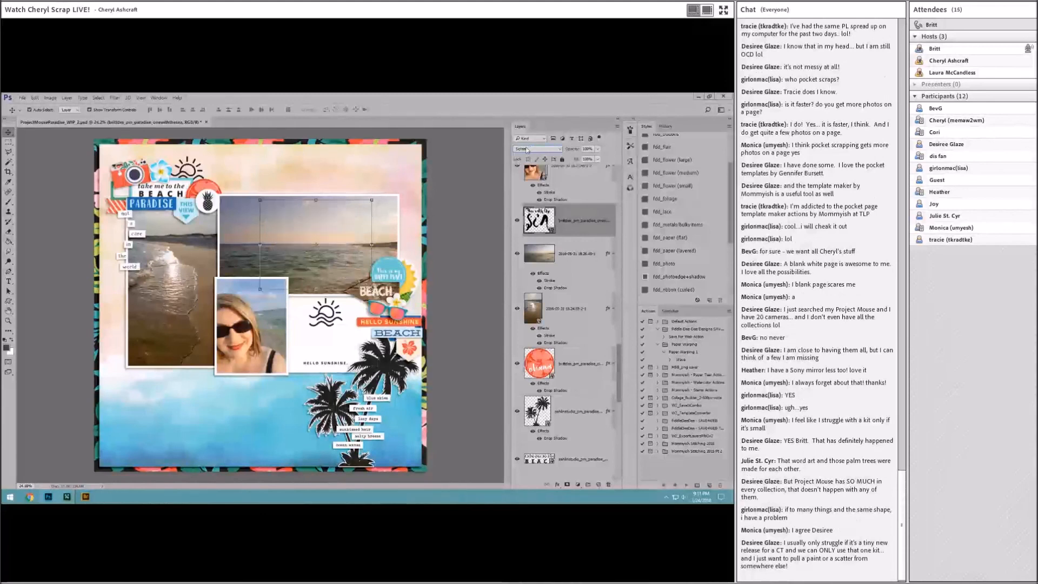
{"action": "scroll", "coordinate": [527, 149], "scroll_direction": "down", "scroll_amount": 4}
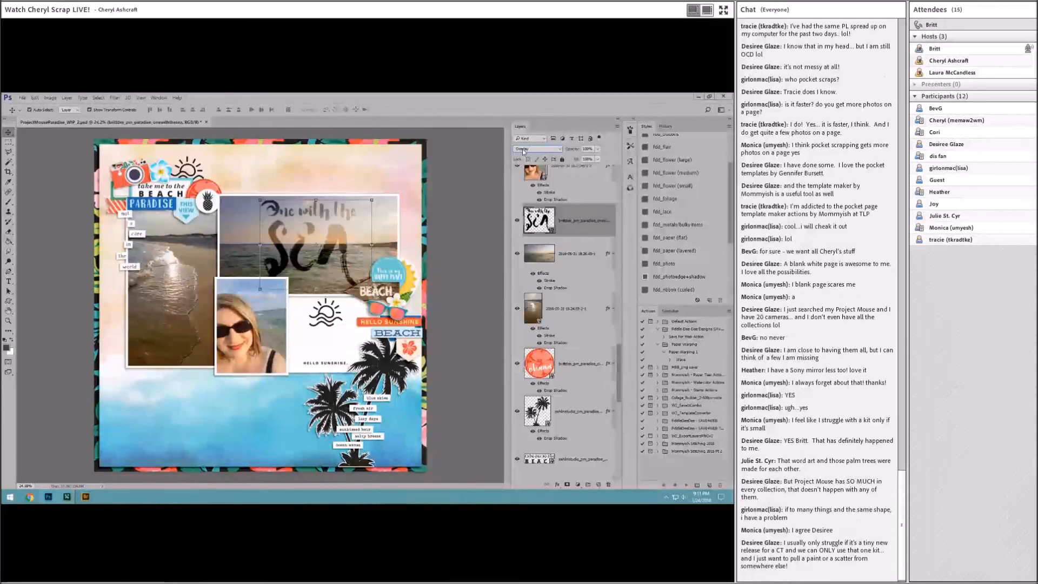
{"action": "scroll", "coordinate": [523, 152], "scroll_direction": "down", "scroll_amount": 1}
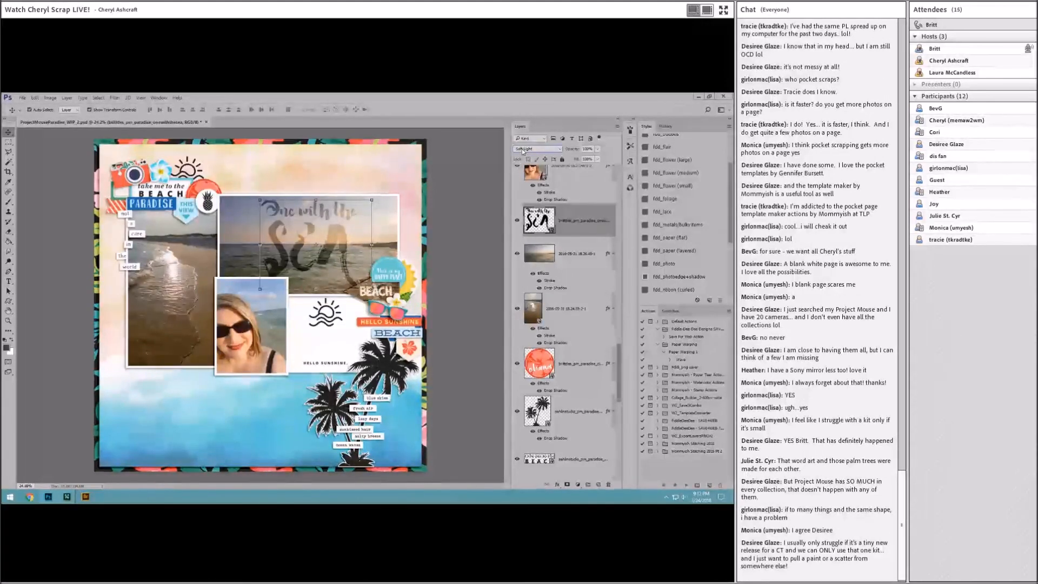
{"action": "scroll", "coordinate": [523, 152], "scroll_direction": "down", "scroll_amount": 1}
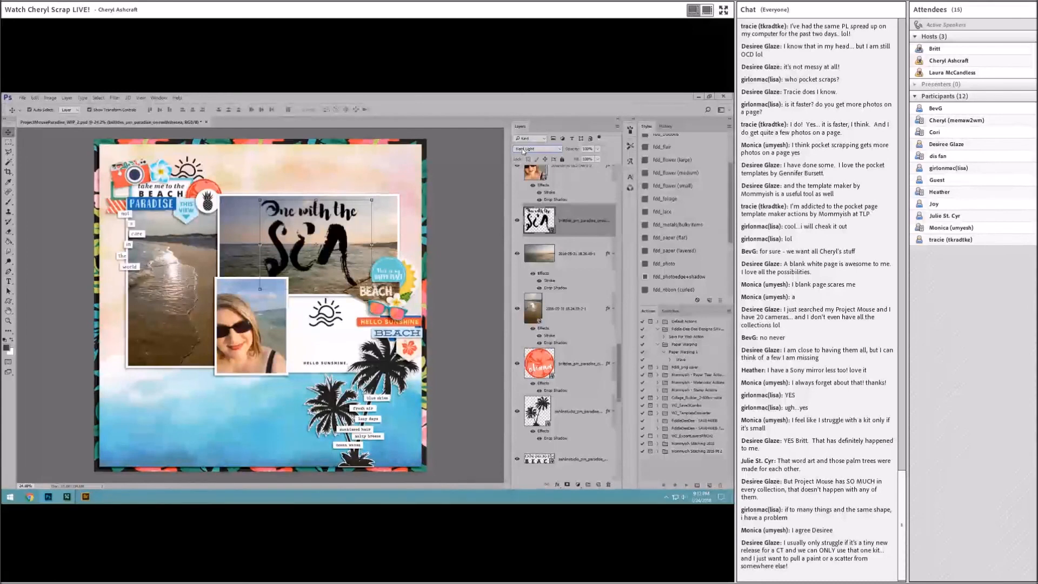
{"action": "scroll", "coordinate": [524, 151], "scroll_direction": "up", "scroll_amount": 2}
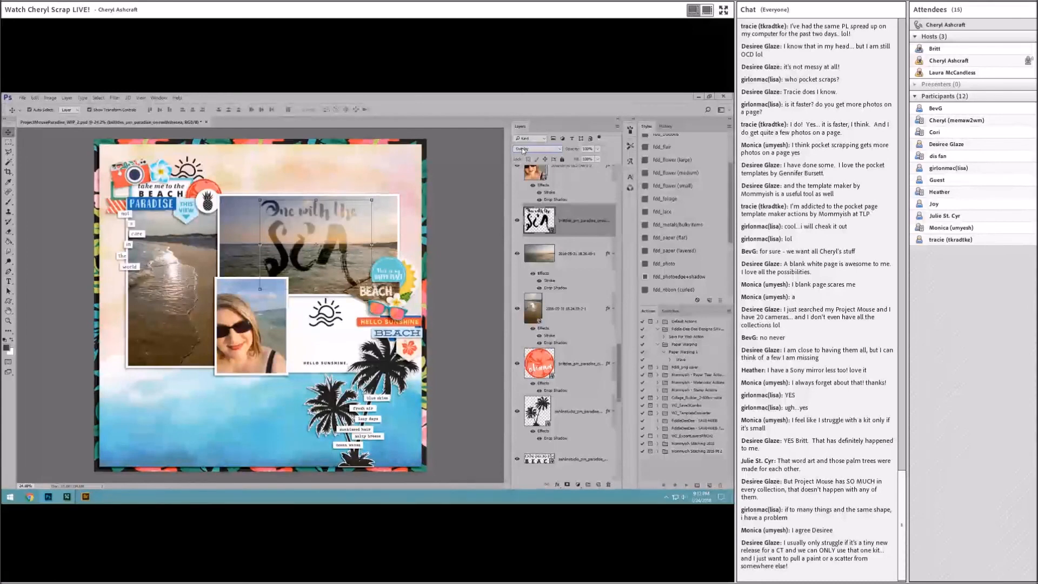
{"action": "scroll", "coordinate": [523, 152], "scroll_direction": "down", "scroll_amount": 1}
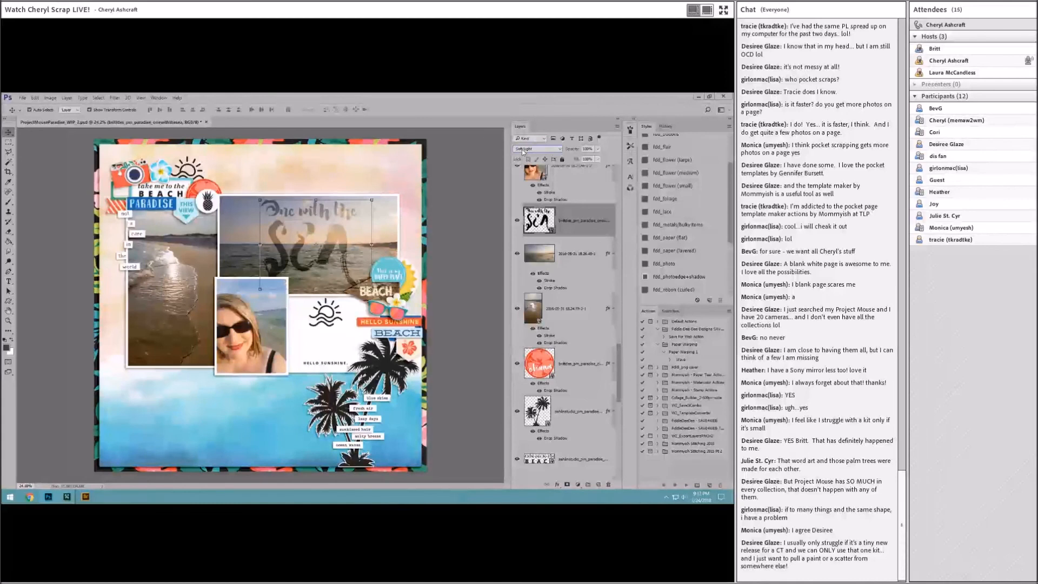
{"action": "scroll", "coordinate": [523, 152], "scroll_direction": "down", "scroll_amount": 1}
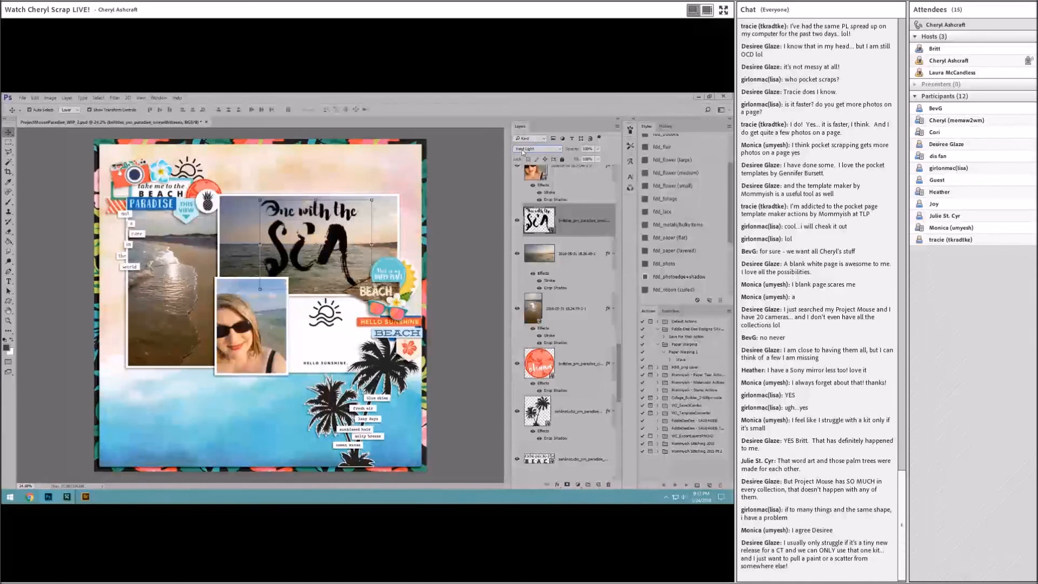
{"action": "scroll", "coordinate": [521, 151], "scroll_direction": "down", "scroll_amount": 5}
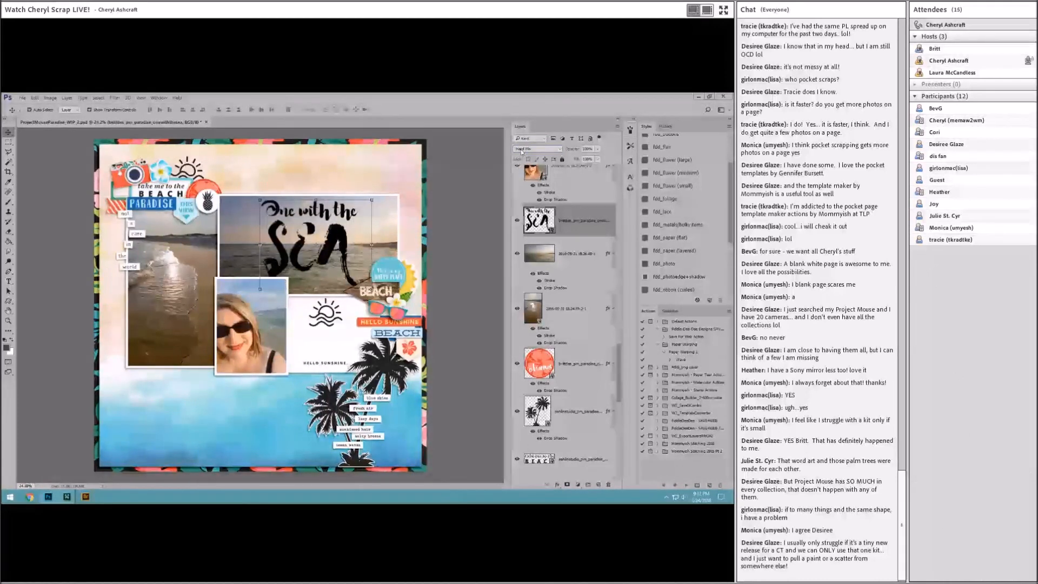
{"action": "scroll", "coordinate": [522, 150], "scroll_direction": "down", "scroll_amount": 1}
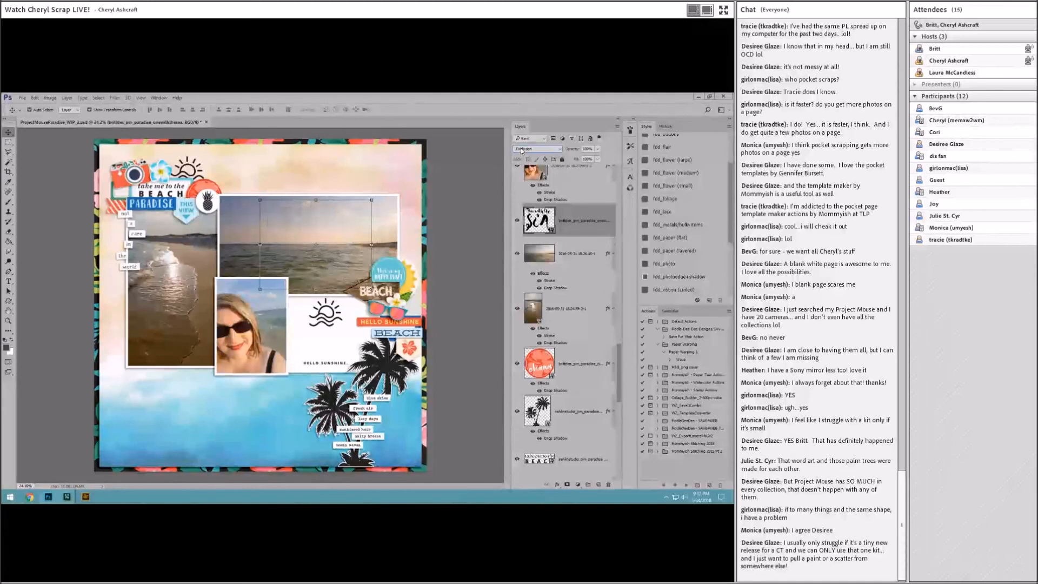
{"action": "scroll", "coordinate": [521, 151], "scroll_direction": "down", "scroll_amount": 1}
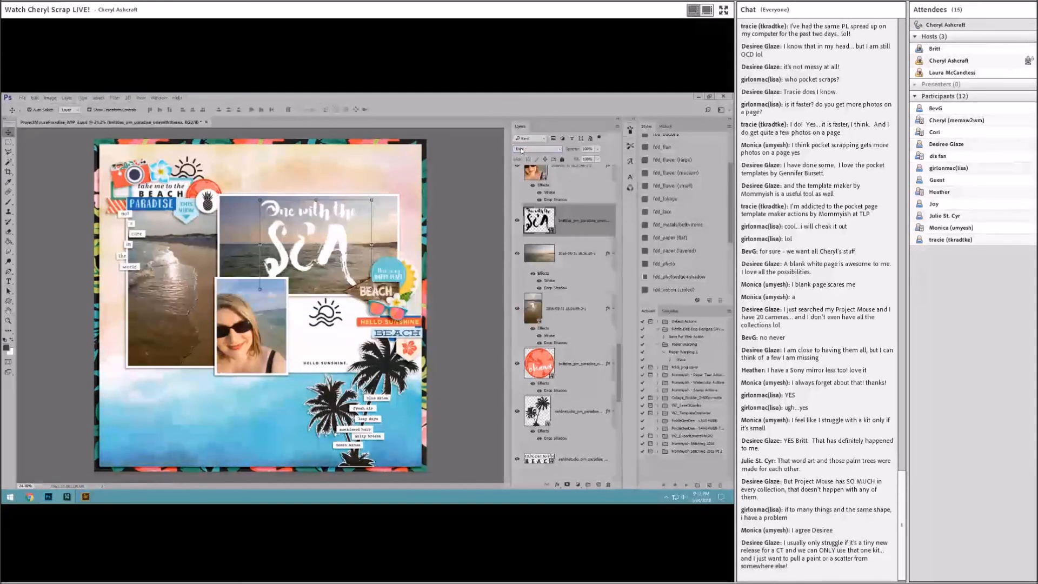
{"action": "scroll", "coordinate": [522, 150], "scroll_direction": "down", "scroll_amount": 1}
{"action": "scroll", "coordinate": [521, 151], "scroll_direction": "up", "scroll_amount": 6}
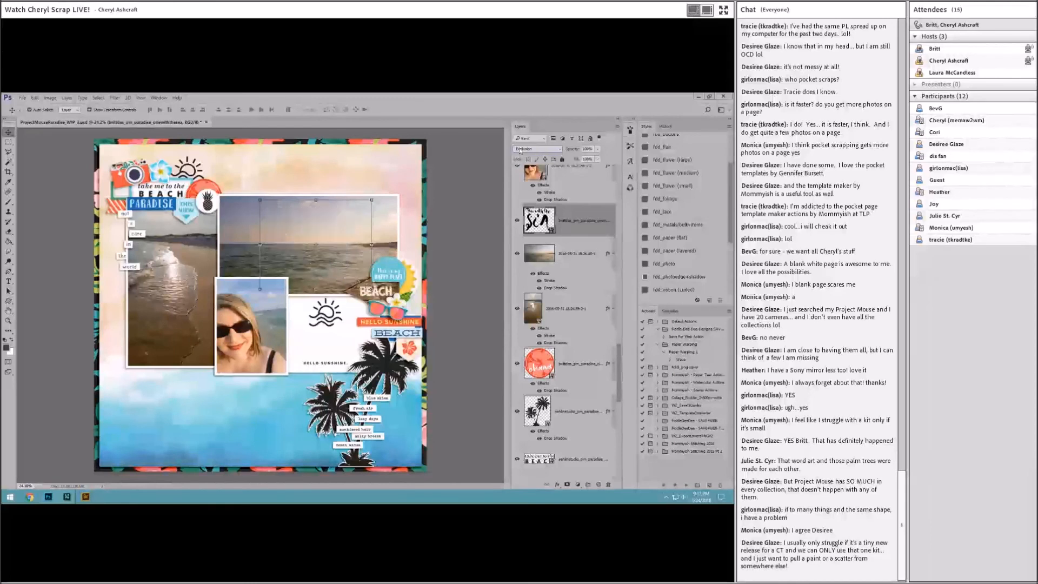
{"action": "left_click", "coordinate": [519, 151]}
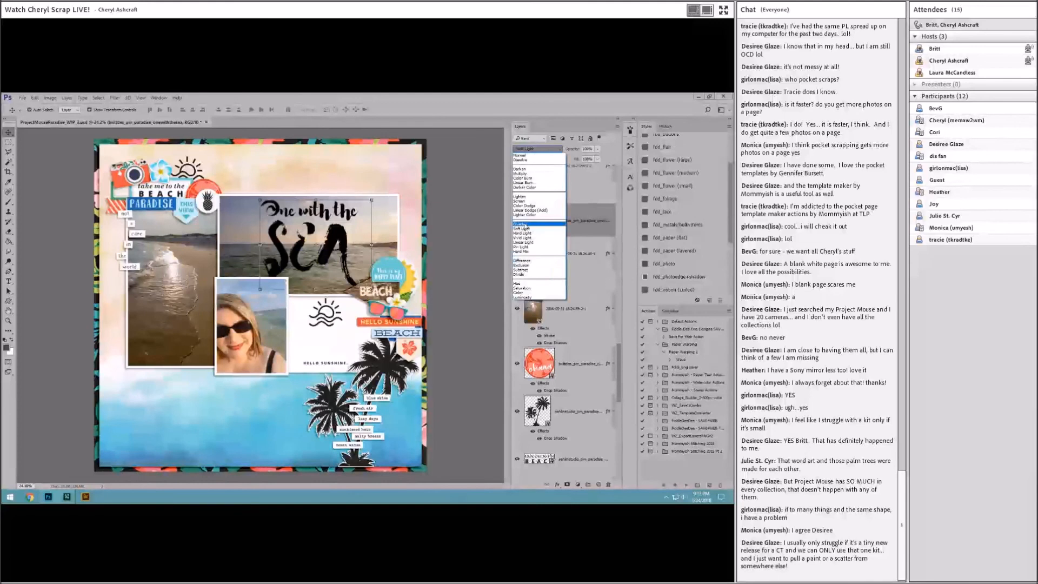
{"action": "left_click", "coordinate": [522, 228]}
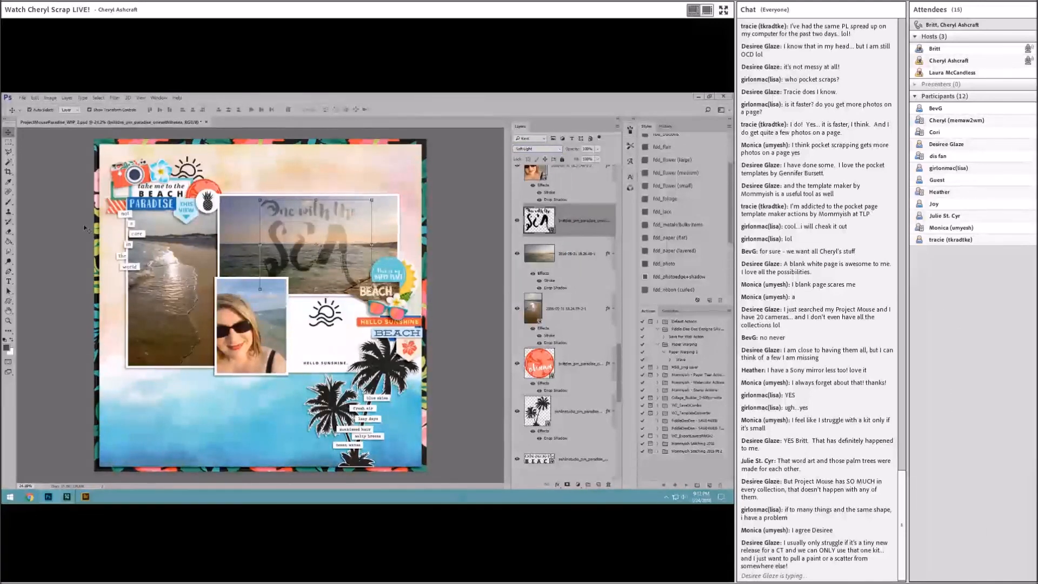
Set the foreground colour to white and clip a white Solid Color fill layer to the One with the Sea word art
{"action": "left_click", "coordinate": [4, 339]}
{"action": "left_click", "coordinate": [11, 338]}
{"action": "left_click", "coordinate": [9, 241]}
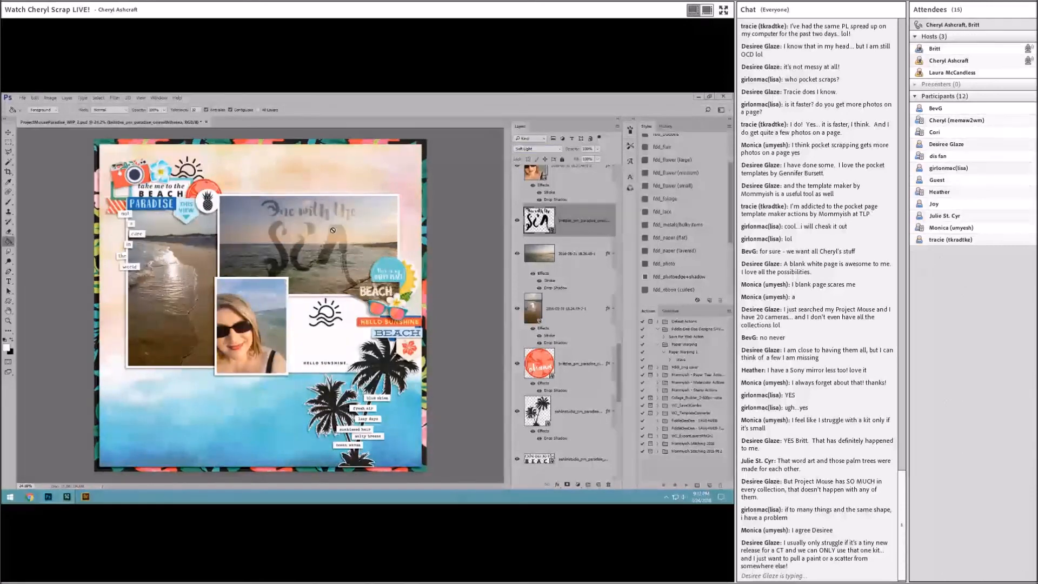
{"action": "key", "text": "v"}
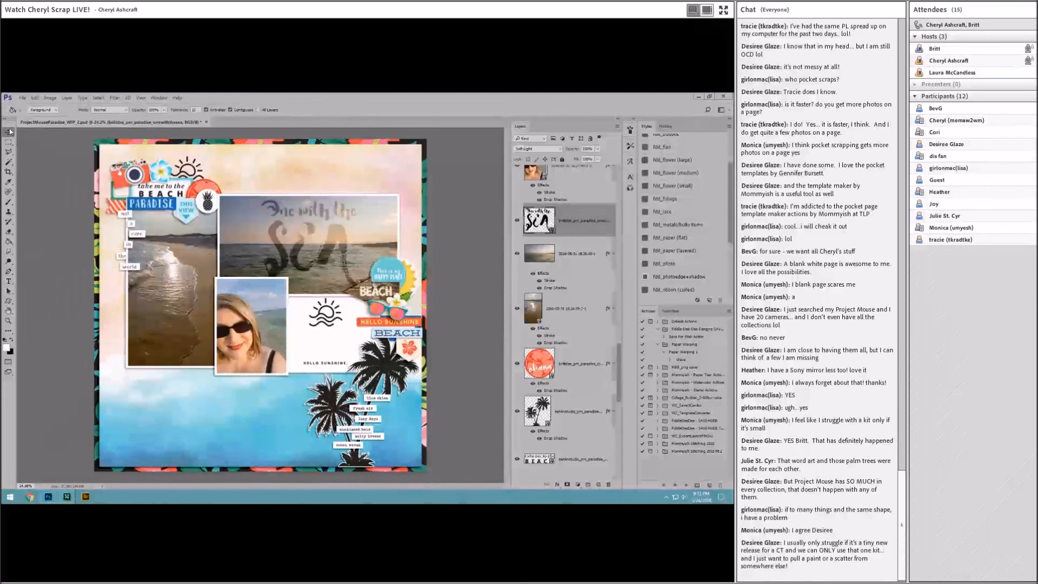
{"action": "left_click", "coordinate": [576, 484]}
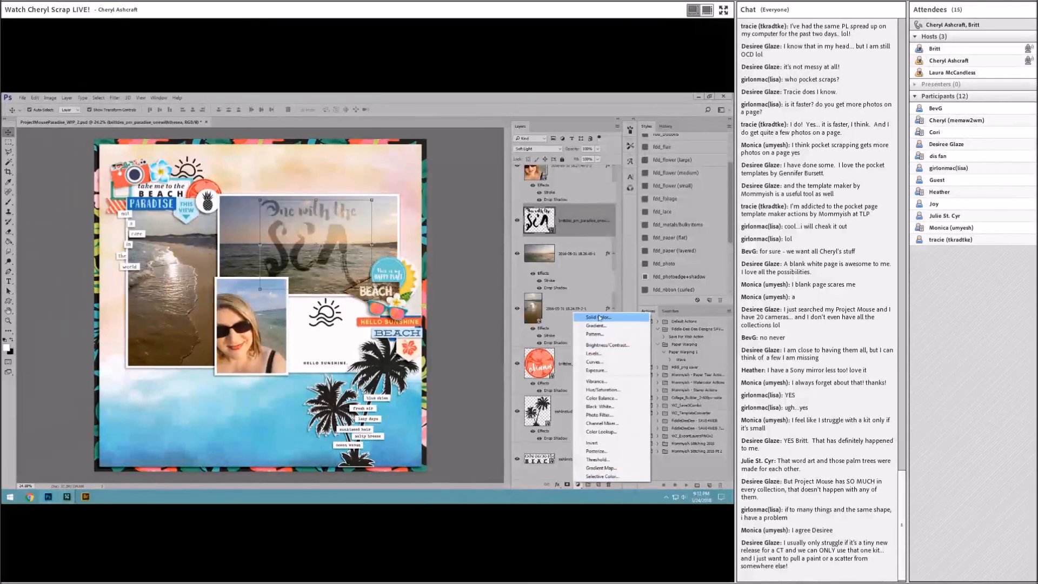
{"action": "left_click", "coordinate": [597, 318]}
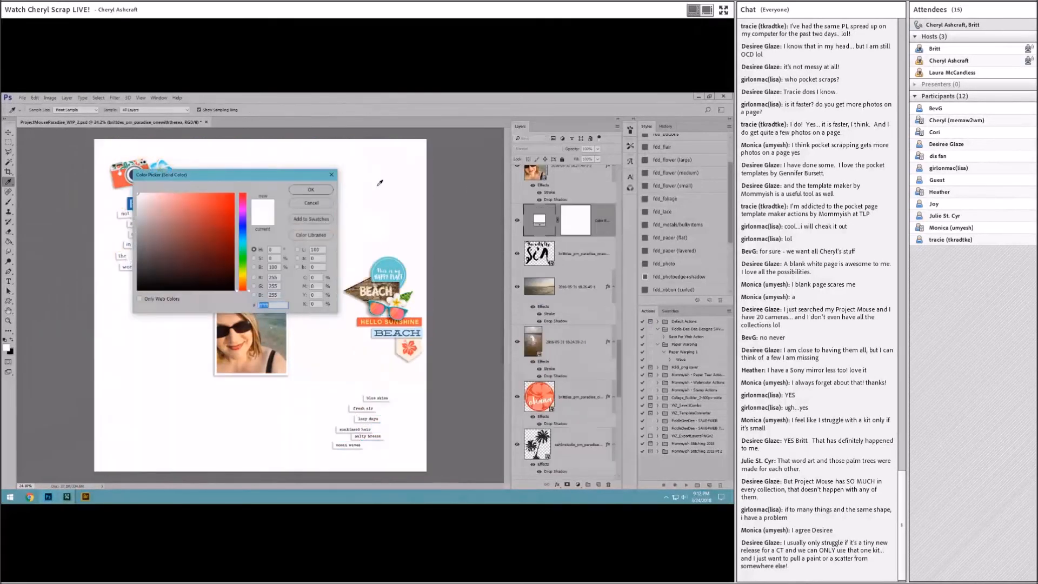
{"action": "left_click", "coordinate": [303, 190]}
{"action": "key", "text": "ctrl+alt+g"}
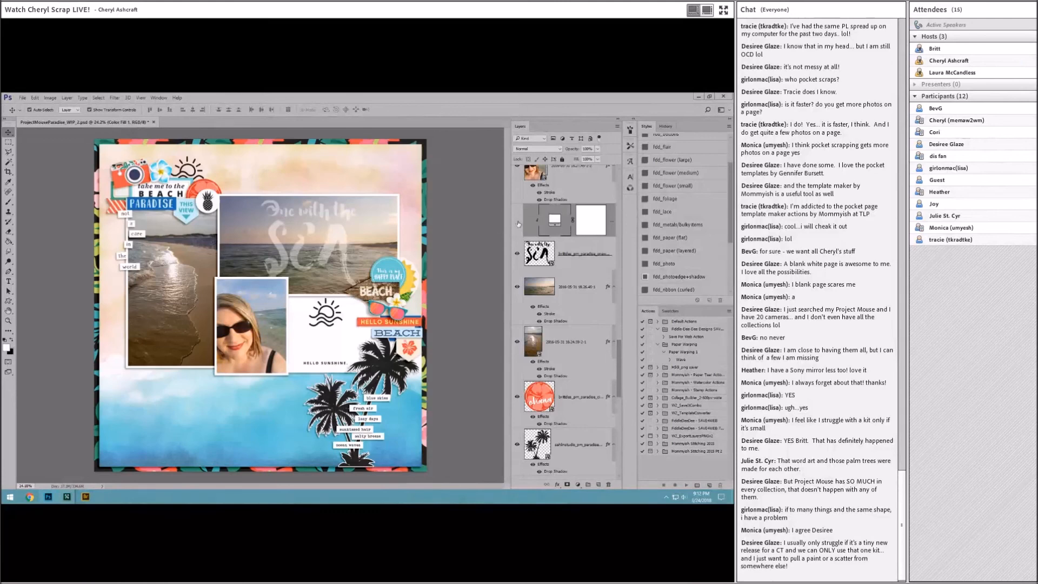
Hide and show the white fill layer to compare the dark and white versions of the word art
{"action": "left_click", "coordinate": [517, 220]}
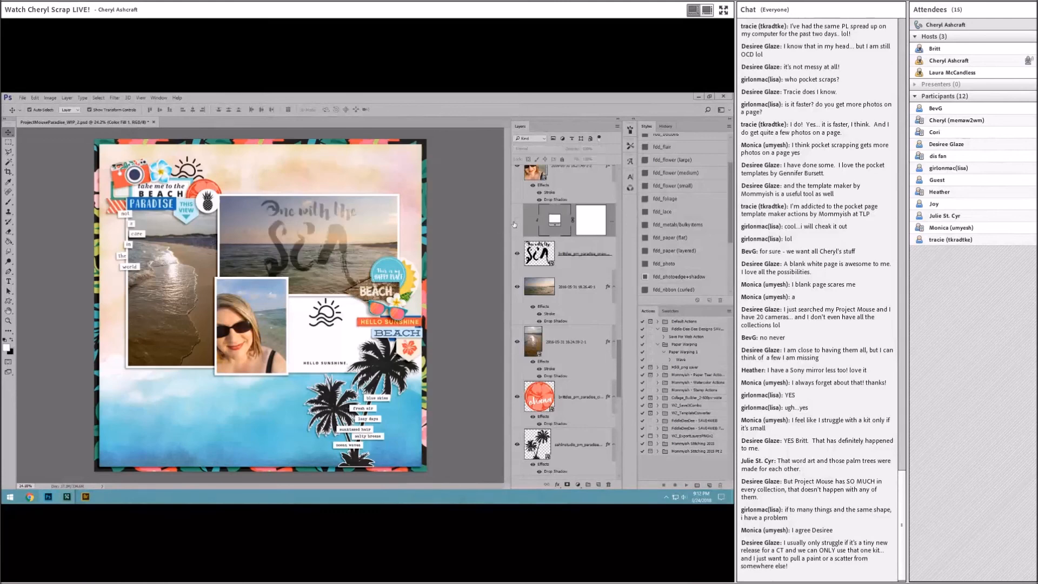
{"action": "left_click", "coordinate": [516, 222]}
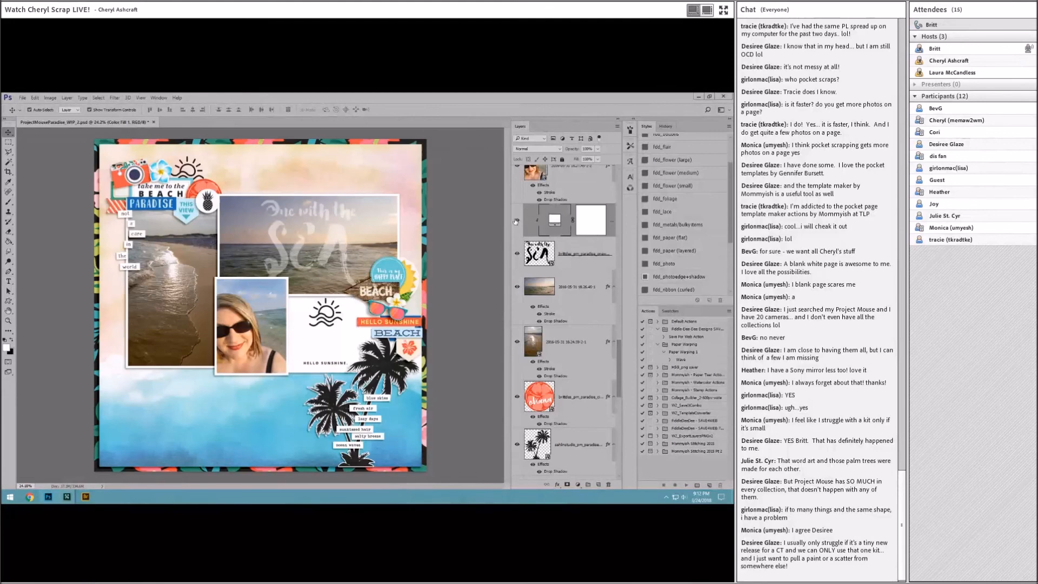
{"action": "left_click", "coordinate": [516, 221]}
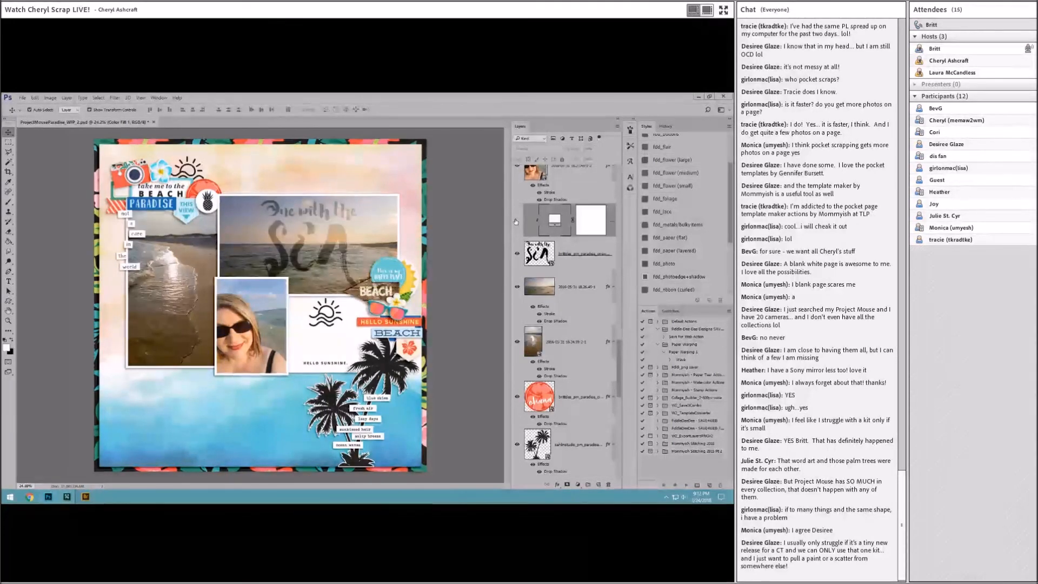
{"action": "left_click", "coordinate": [516, 221]}
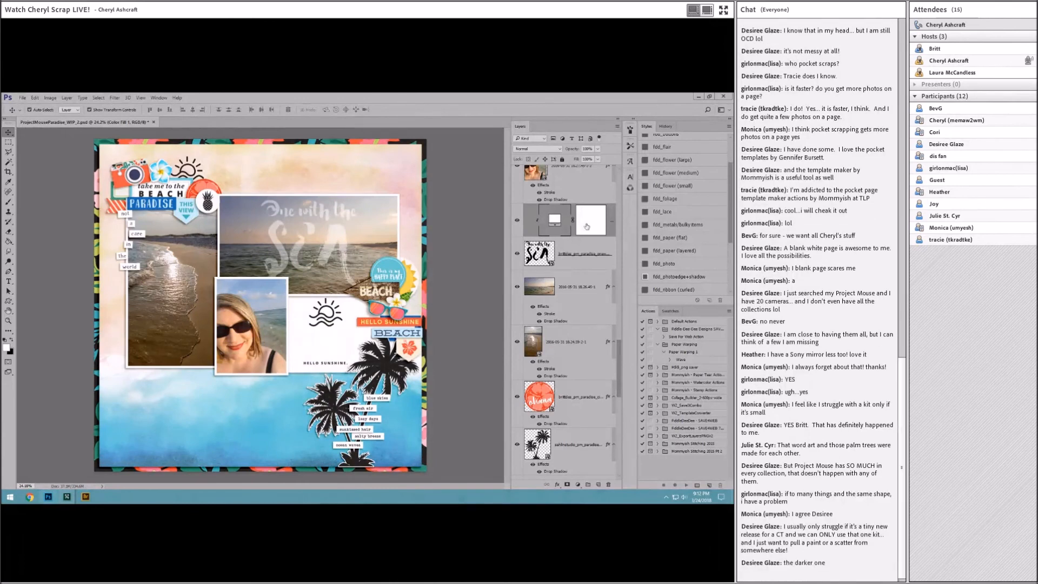
{"action": "left_click", "coordinate": [594, 256]}
{"action": "left_click_drag", "start_coordinate": [593, 266], "coordinate": [591, 283]}
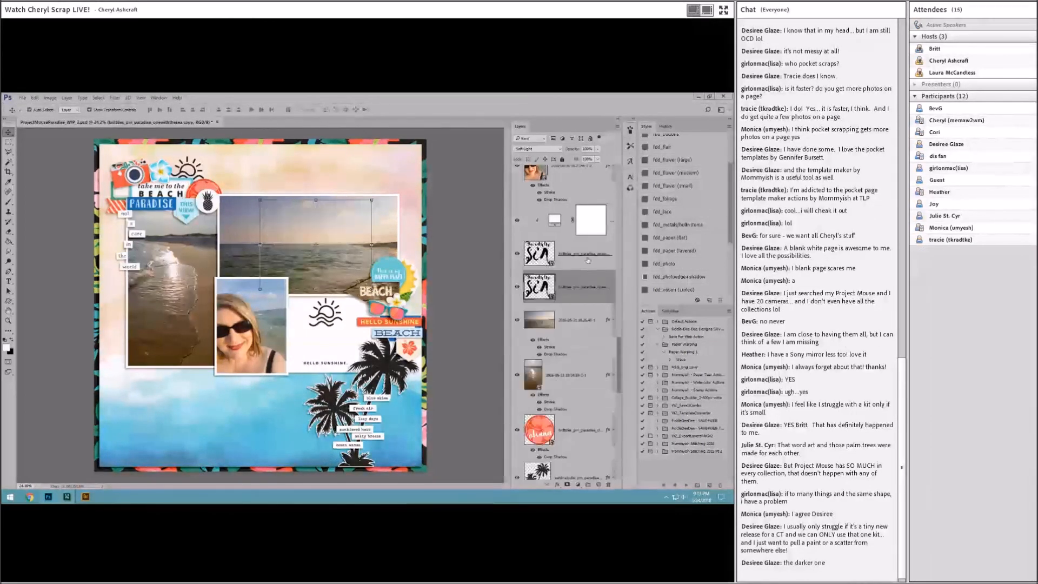
{"action": "left_click", "coordinate": [587, 260]}
{"action": "left_click", "coordinate": [587, 285]}
{"action": "left_click", "coordinate": [567, 233]}
{"action": "left_click", "coordinate": [570, 259]}
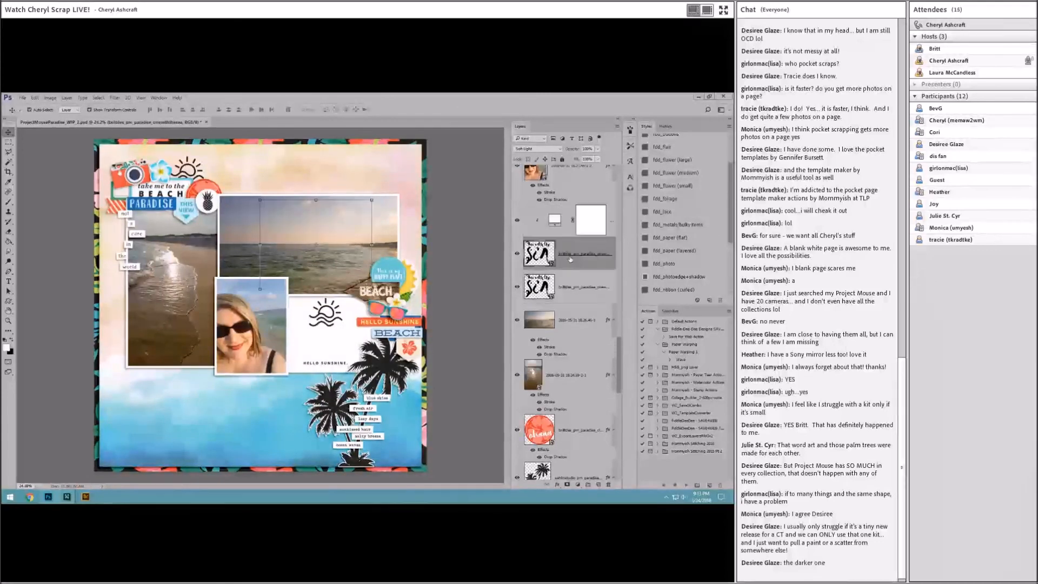
{"action": "left_click", "coordinate": [574, 286]}
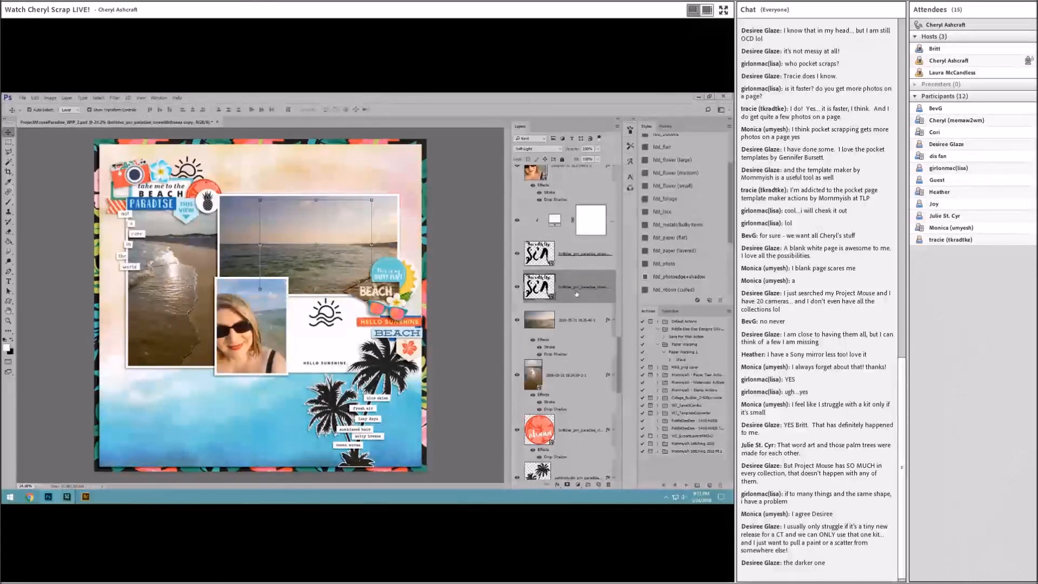
{"action": "key", "text": "Delete"}
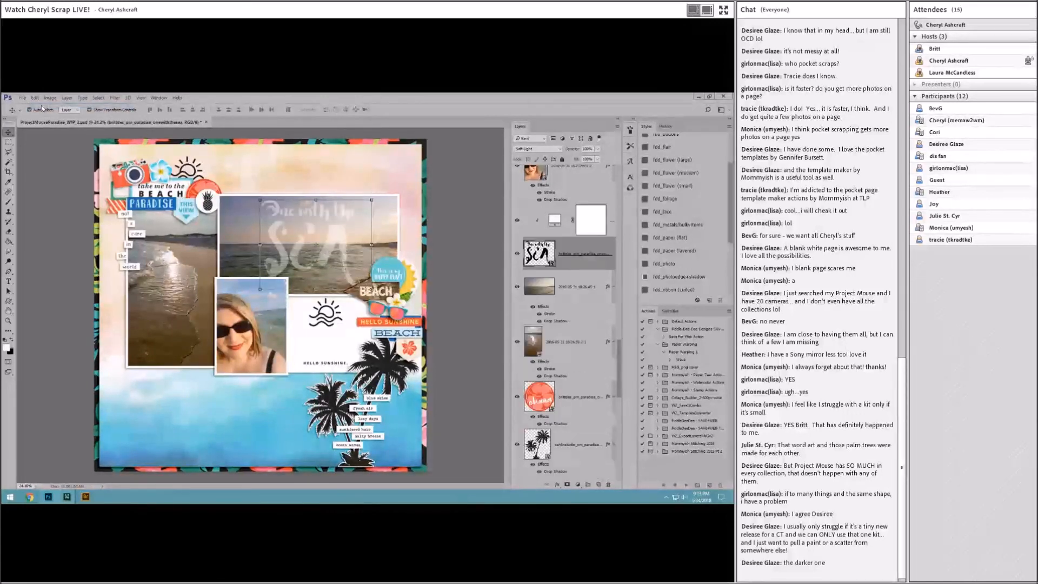
Duplicate the word art layer above the white fill and offset the dark copy slightly for an embossed effect
{"action": "left_click_drag", "start_coordinate": [574, 264], "coordinate": [577, 204]}
{"action": "left_click_drag", "start_coordinate": [350, 204], "coordinate": [321, 225]}
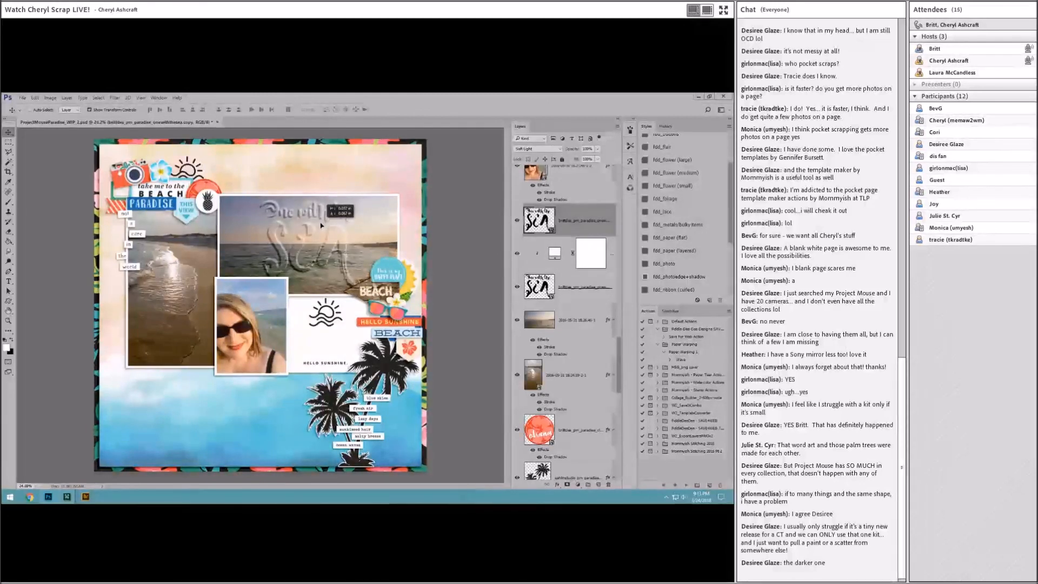
{"action": "left_click_drag", "start_coordinate": [321, 226], "coordinate": [321, 226]}
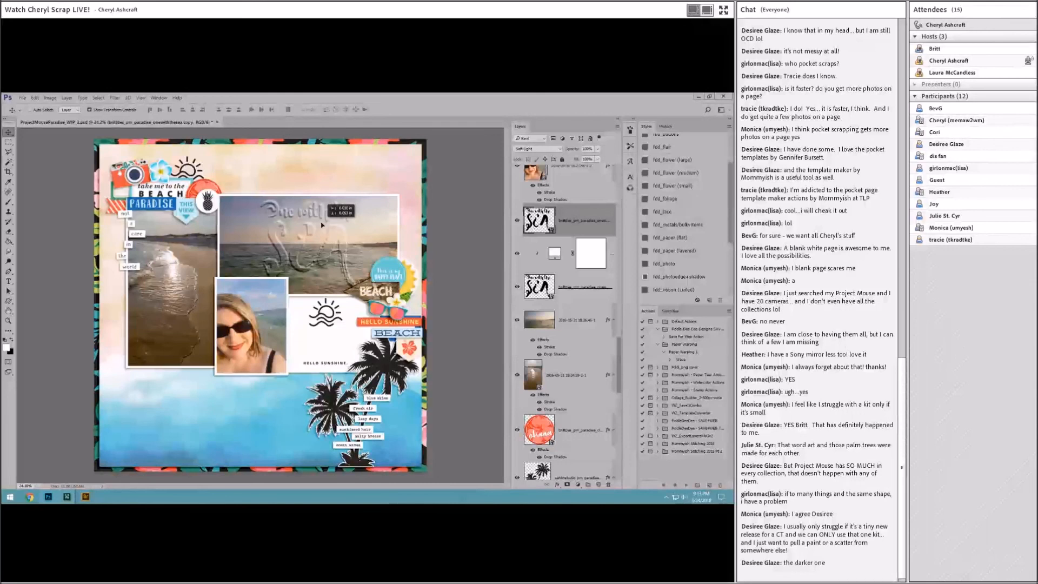
{"action": "left_click", "coordinate": [459, 205]}
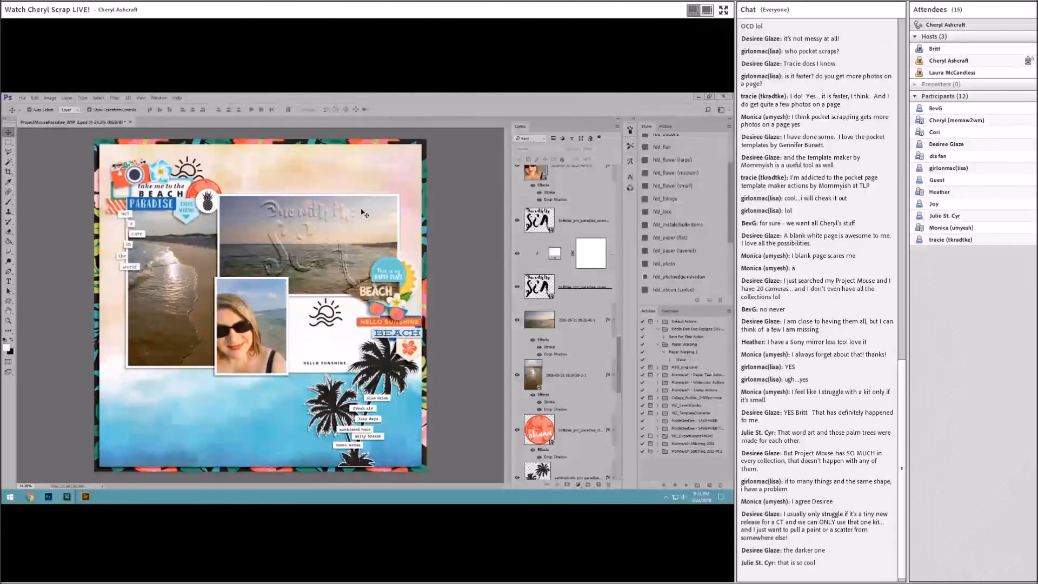
Compare the word art with and without the offset dark copy, and move that copy's layer beneath the white word art
{"action": "left_click", "coordinate": [517, 221]}
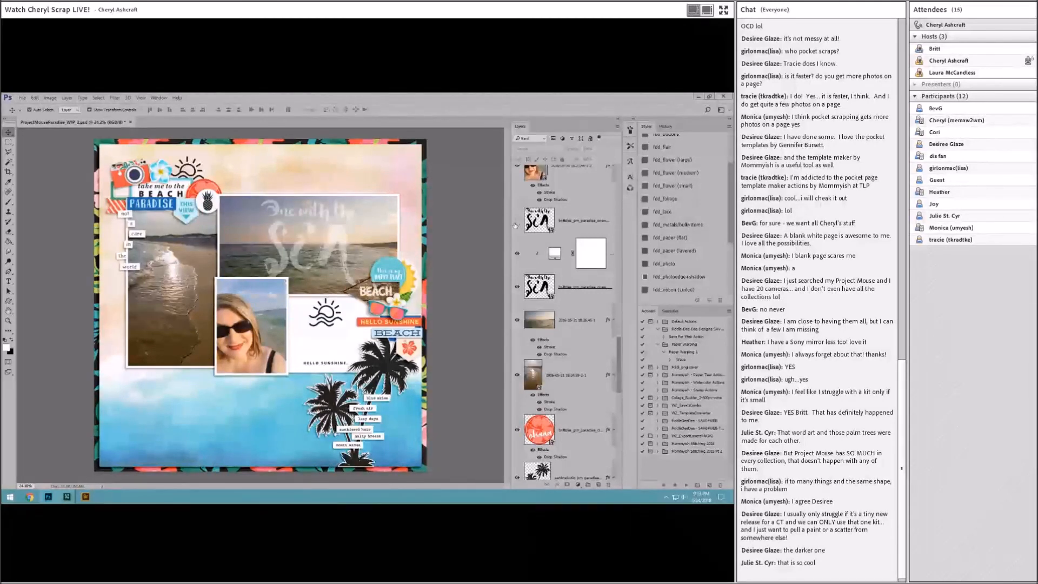
{"action": "left_click", "coordinate": [517, 221]}
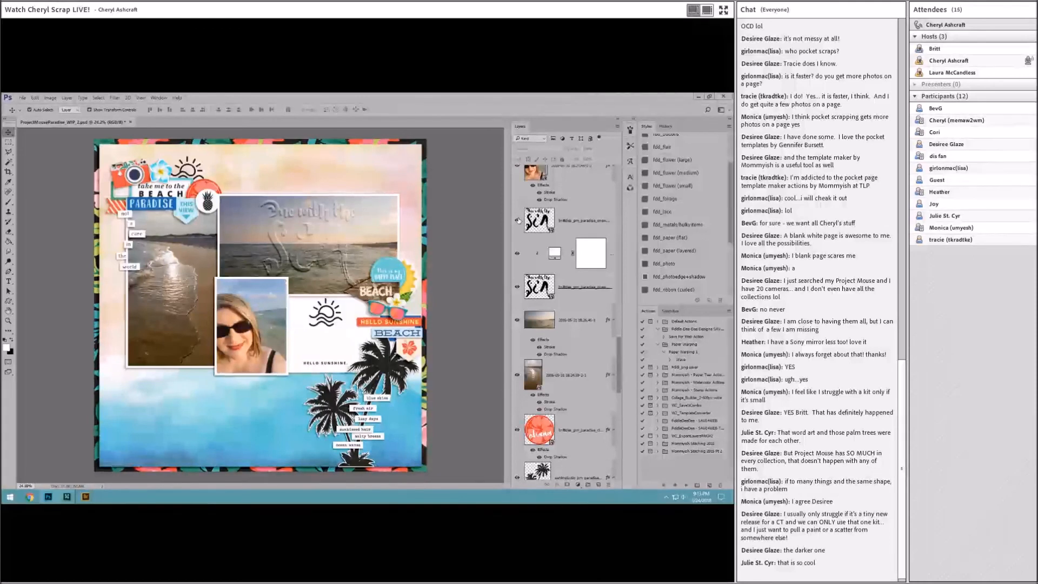
{"action": "mouse_move", "coordinate": [562, 287]}
{"action": "left_mouse_down"}
{"action": "mouse_move", "coordinate": [562, 304]}
{"action": "mouse_move", "coordinate": [574, 292]}
{"action": "left_mouse_up"}
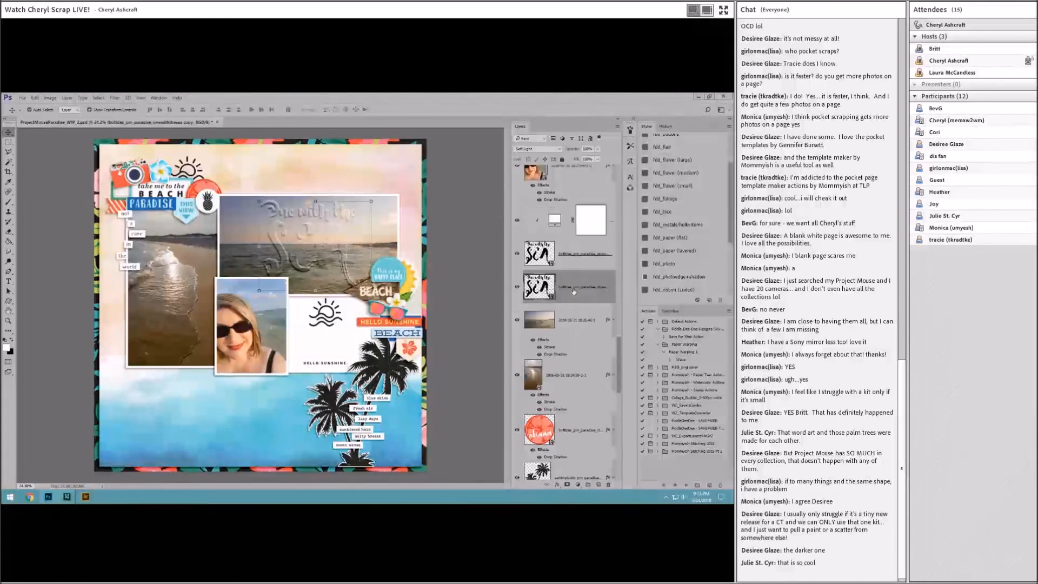
{"action": "left_click", "coordinate": [571, 258]}
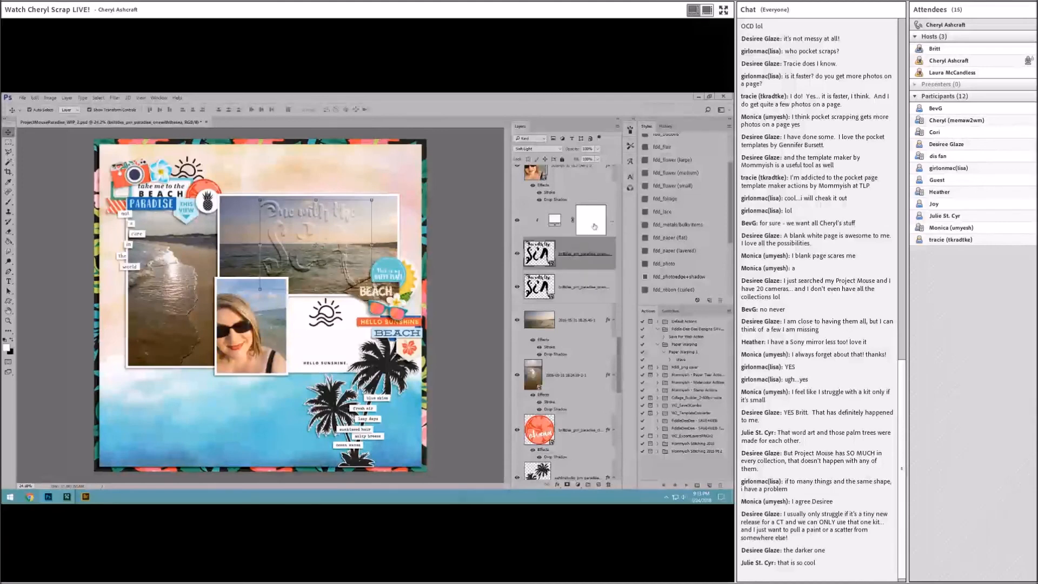
Duplicate the white One with the Sea word art together with its clipped white fill layer to strengthen the lettering
{"action": "left_click", "coordinate": [611, 231], "text": "shift"}
{"action": "right_click", "coordinate": [589, 253]}
{"action": "left_click", "coordinate": [573, 250]}
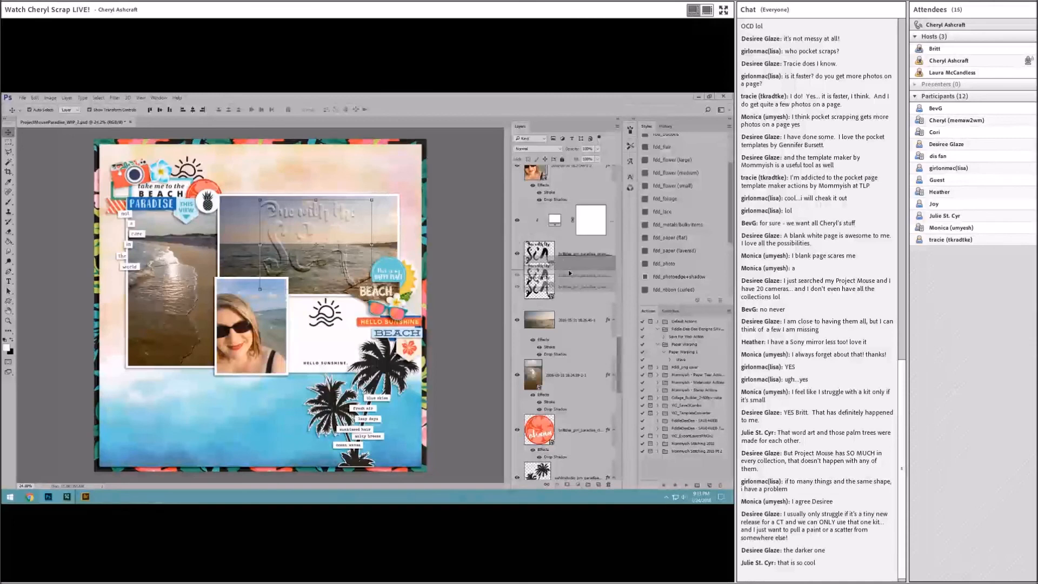
{"action": "key", "text": "ctrl+j"}
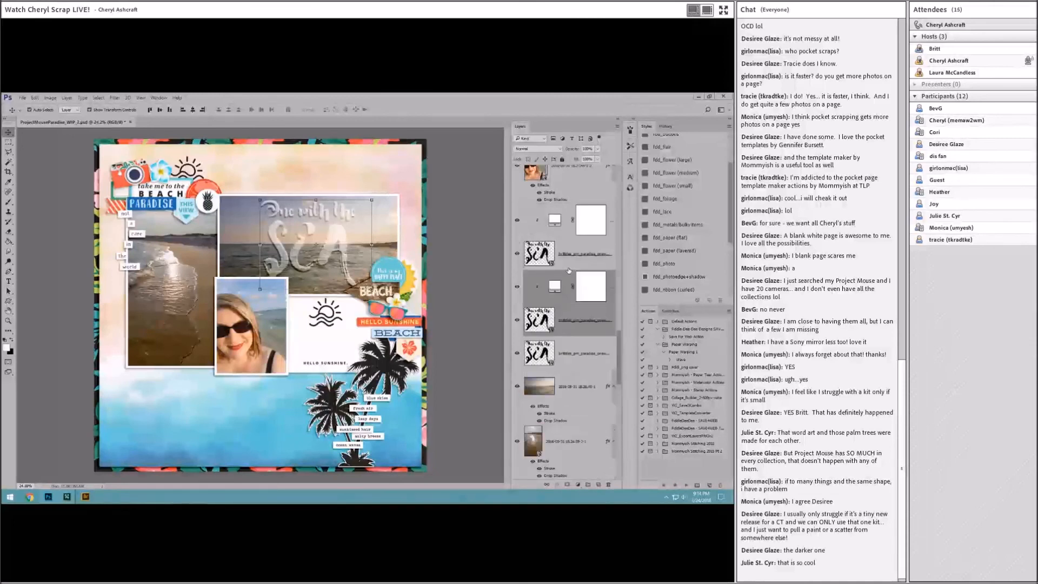
{"action": "left_click", "coordinate": [561, 353]}
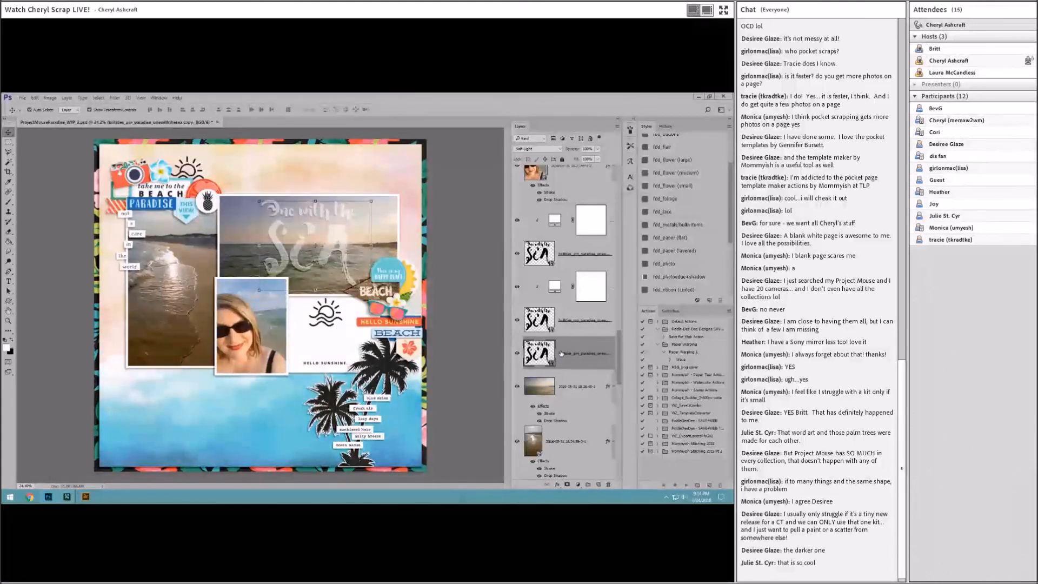
{"action": "left_click", "coordinate": [463, 239]}
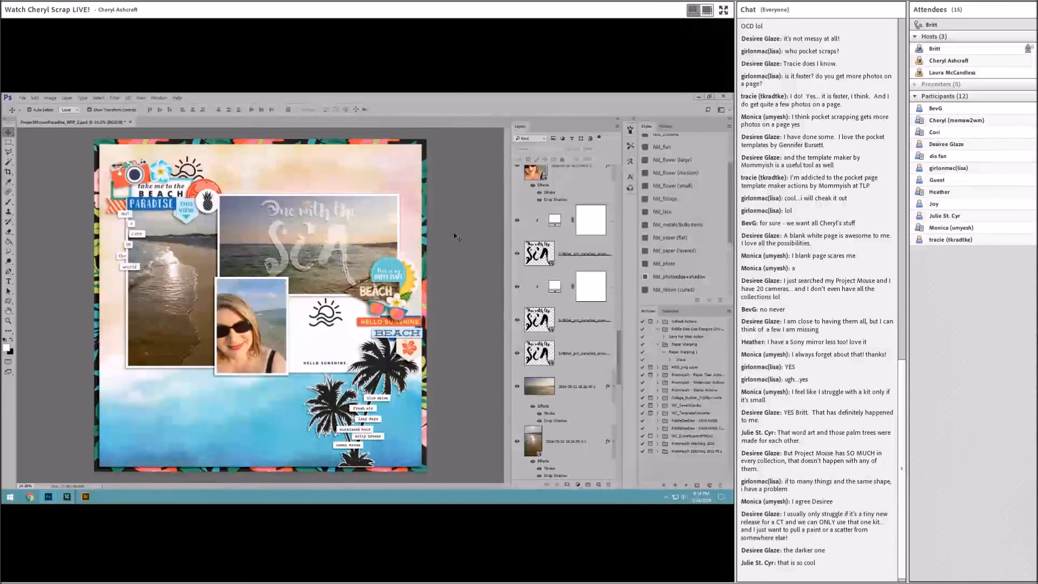
Lower the opacity of the dark One with the Sea copy beneath the white word art to soften its embossed edge
{"action": "scroll", "coordinate": [321, 229], "scroll_direction": "up", "scroll_amount": 1}
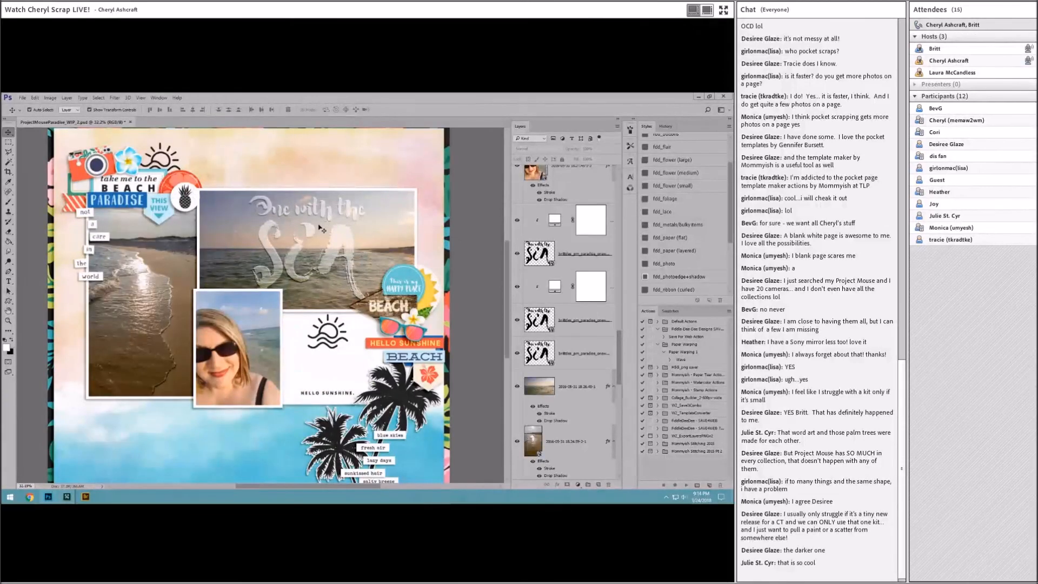
{"action": "scroll", "coordinate": [324, 226], "scroll_direction": "up", "scroll_amount": 1}
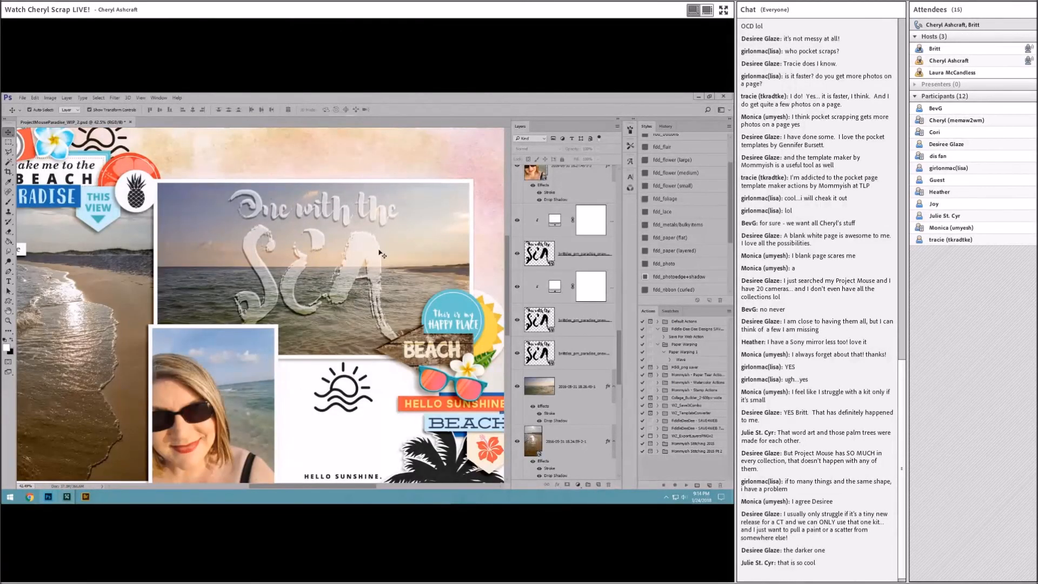
{"action": "left_click", "coordinate": [583, 320]}
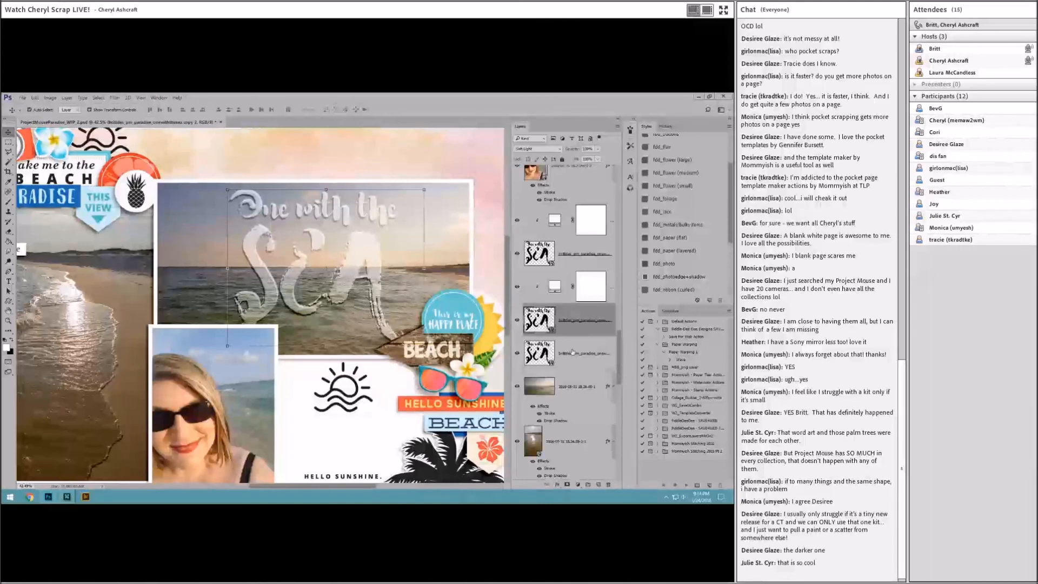
{"action": "left_click", "coordinate": [573, 353]}
{"action": "left_click", "coordinate": [598, 148]}
{"action": "mouse_move", "coordinate": [596, 158]}
{"action": "left_mouse_down"}
{"action": "mouse_move", "coordinate": [568, 160]}
{"action": "mouse_move", "coordinate": [576, 160]}
{"action": "left_mouse_up"}
{"action": "left_click", "coordinate": [484, 188]}
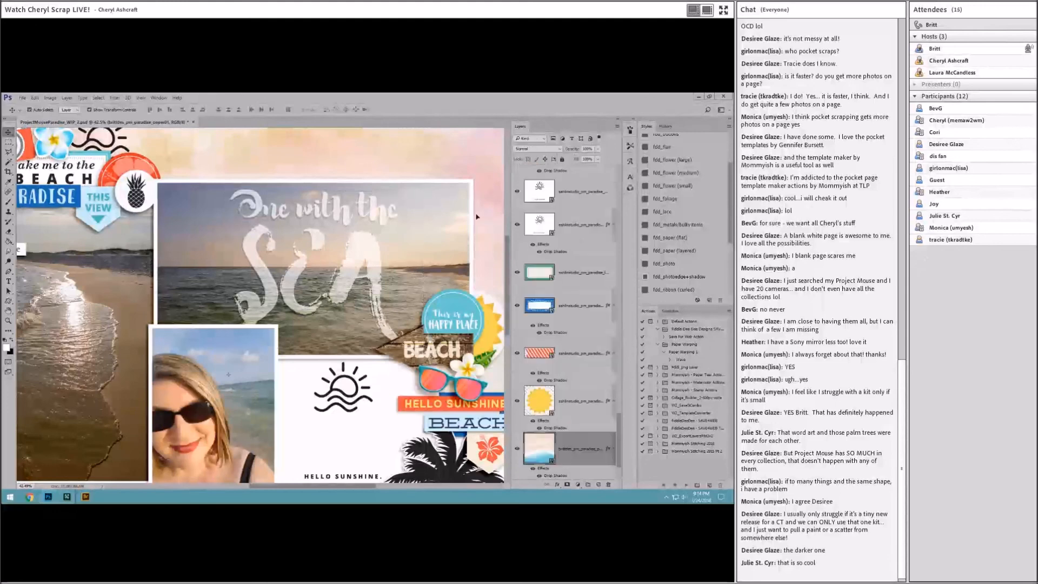
Nudge the camera, blue flower and sun line art slightly within the cluster above the Beach Paradise title
{"action": "scroll", "coordinate": [412, 275], "scroll_direction": "down", "scroll_amount": 3}
{"action": "scroll", "coordinate": [463, 245], "scroll_direction": "up", "scroll_amount": 1}
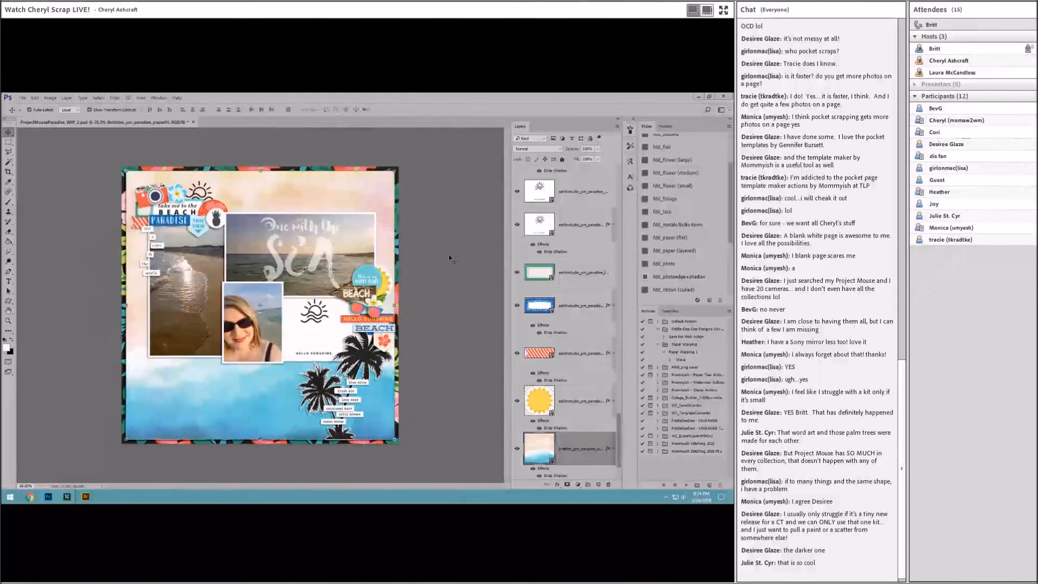
{"action": "left_click_drag", "start_coordinate": [171, 198], "coordinate": [175, 197]}
{"action": "left_click", "coordinate": [428, 205]}
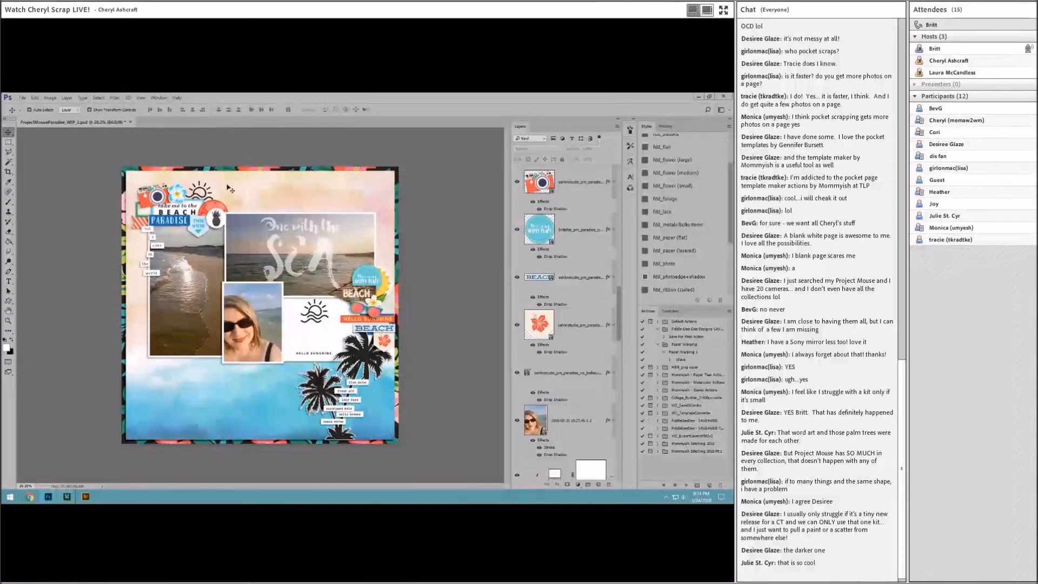
{"action": "left_click", "coordinate": [182, 190]}
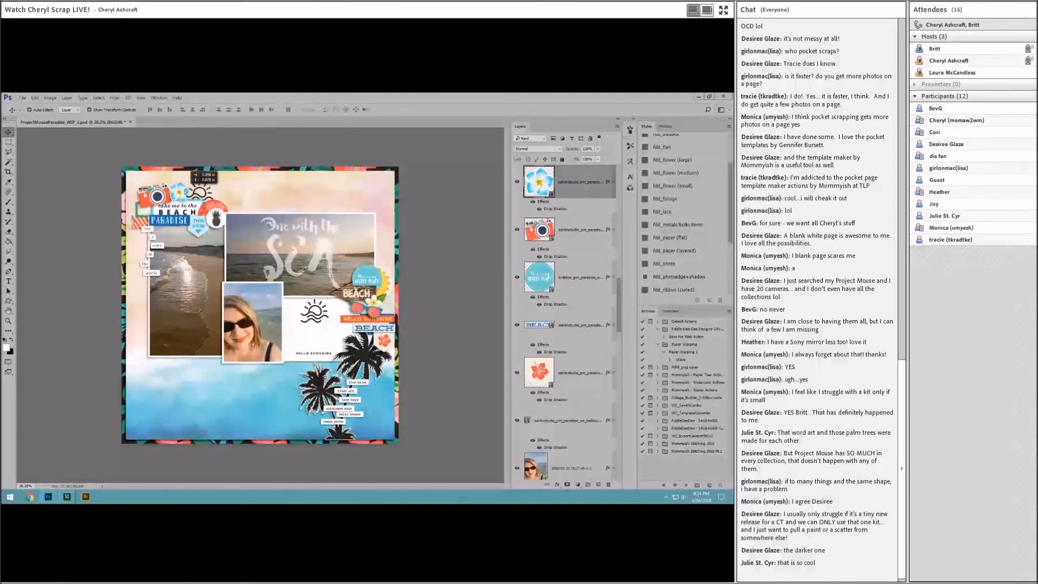
{"action": "left_click", "coordinate": [182, 191]}
{"action": "left_click", "coordinate": [428, 201]}
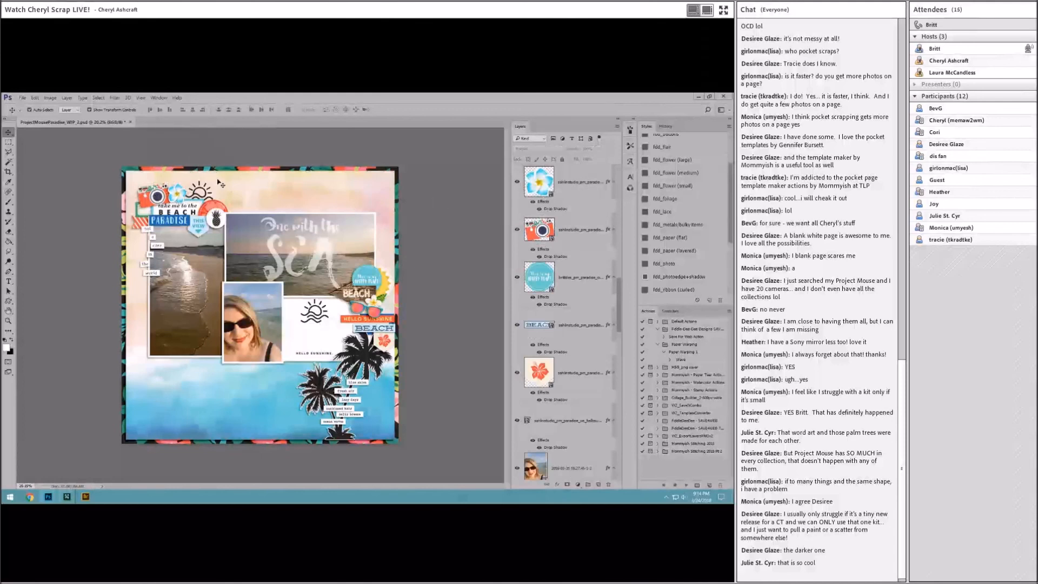
{"action": "left_click", "coordinate": [160, 186]}
{"action": "left_click_drag", "start_coordinate": [161, 187], "coordinate": [164, 182]}
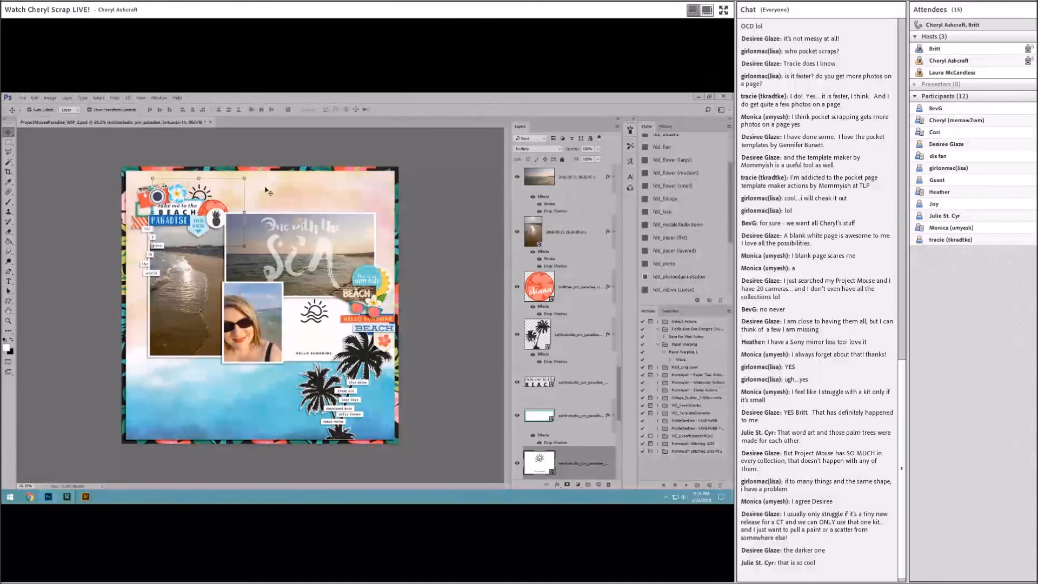
{"action": "left_click", "coordinate": [443, 240]}
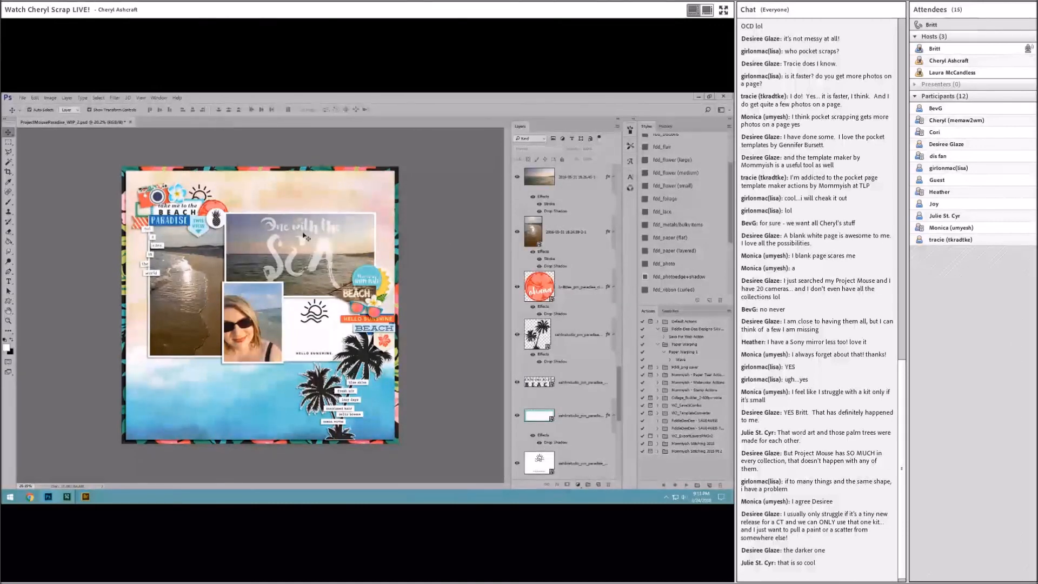
Save the layered page as the Photoshop file ProjectMouseParadise_WIP_2 in LAYOUTS IN PROGRESS, replacing the existing file
{"action": "left_click", "coordinate": [22, 98]}
{"action": "left_click", "coordinate": [32, 182]}
{"action": "key", "text": "Return"}
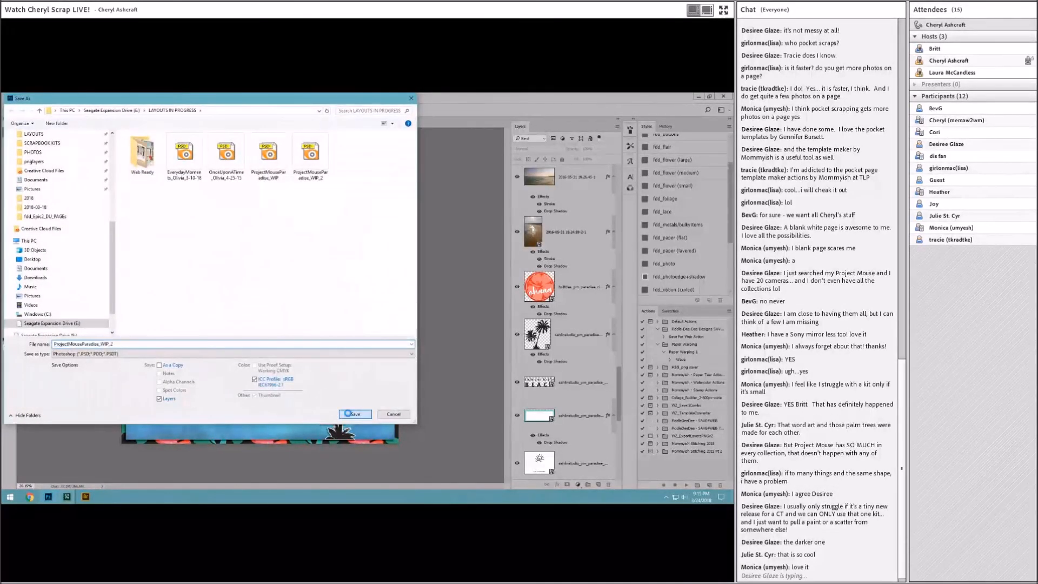
{"action": "left_click", "coordinate": [386, 296]}
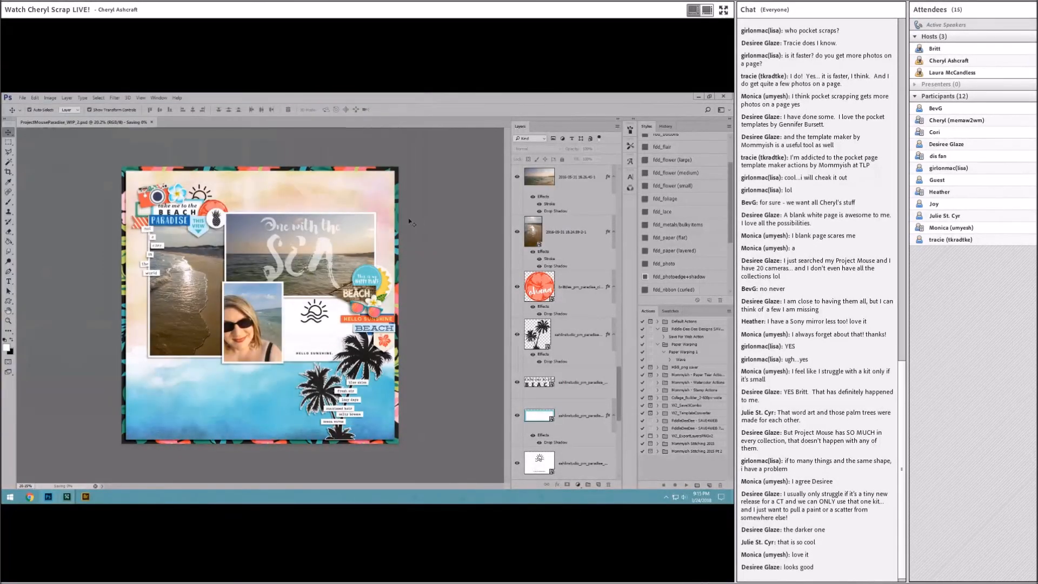